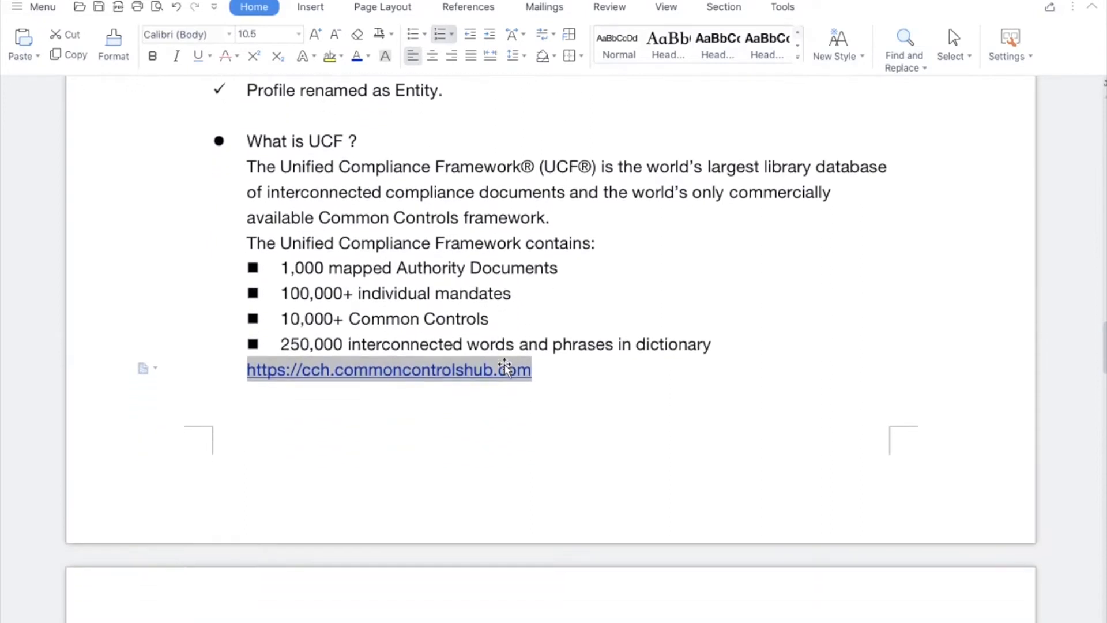
Review the document's UCF section, the Compliance UCF entry under Plugins Required, the GRC diagram and the governance, risk and compliance definitions
{"action": "scroll", "coordinate": [506, 367], "scroll_direction": "down", "scroll_amount": 1}
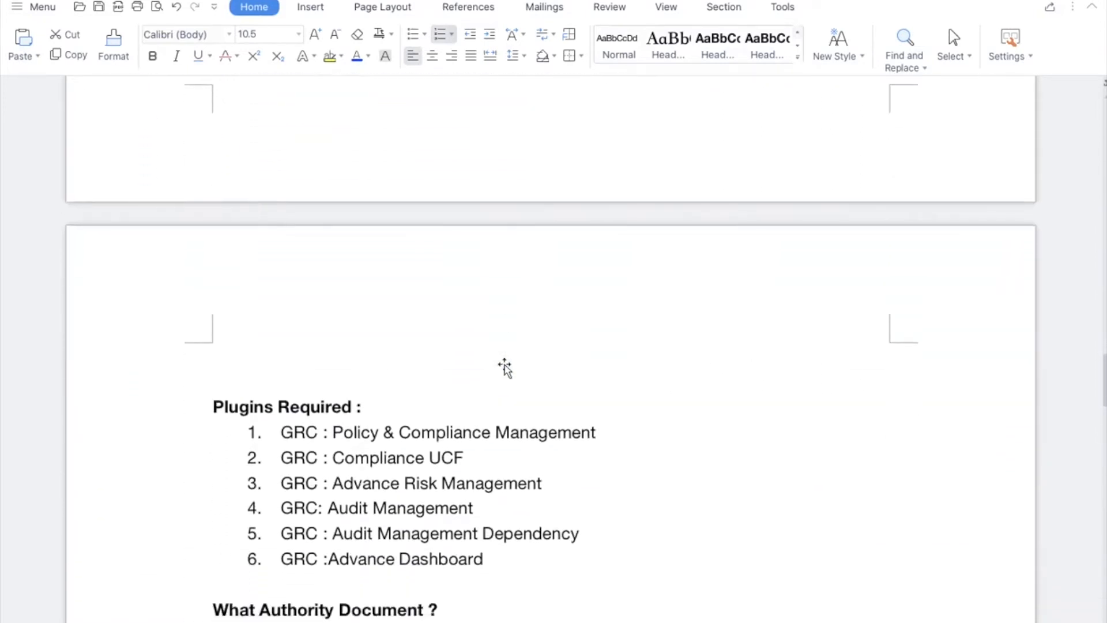
{"action": "scroll", "coordinate": [504, 367], "scroll_direction": "up", "scroll_amount": 1}
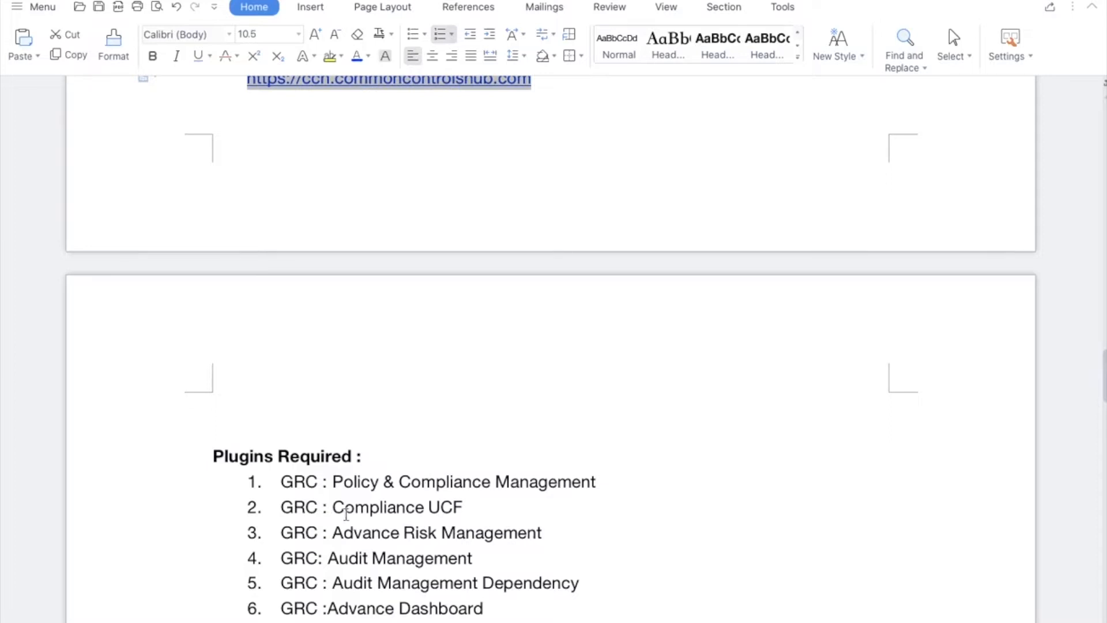
{"action": "left_click_drag", "start_coordinate": [464, 505], "coordinate": [337, 507]}
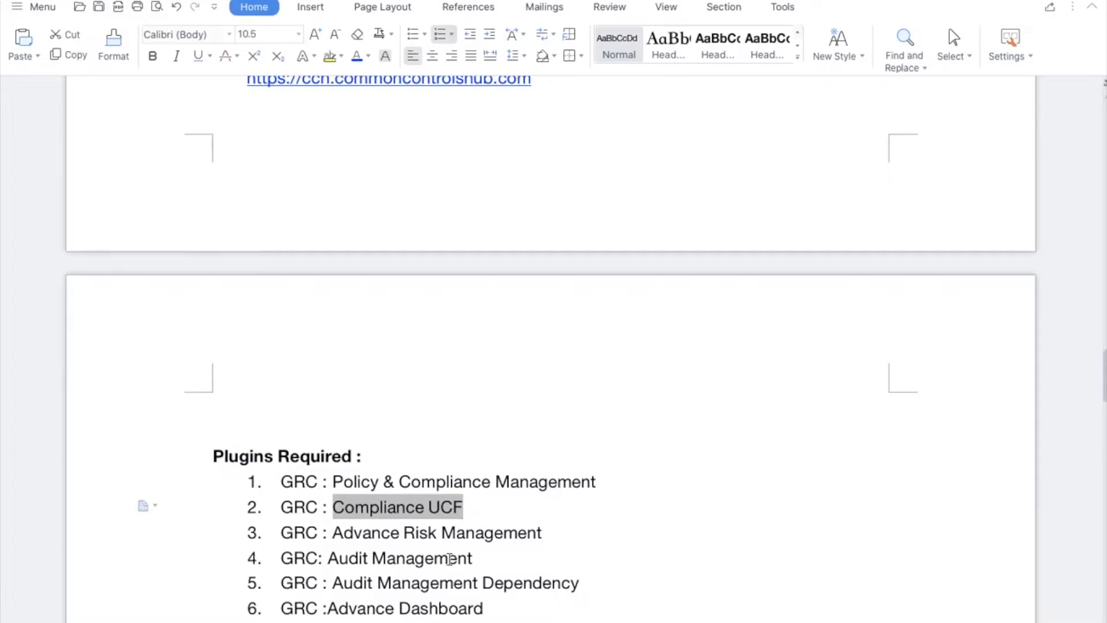
{"action": "scroll", "coordinate": [449, 558], "scroll_direction": "up", "scroll_amount": 15}
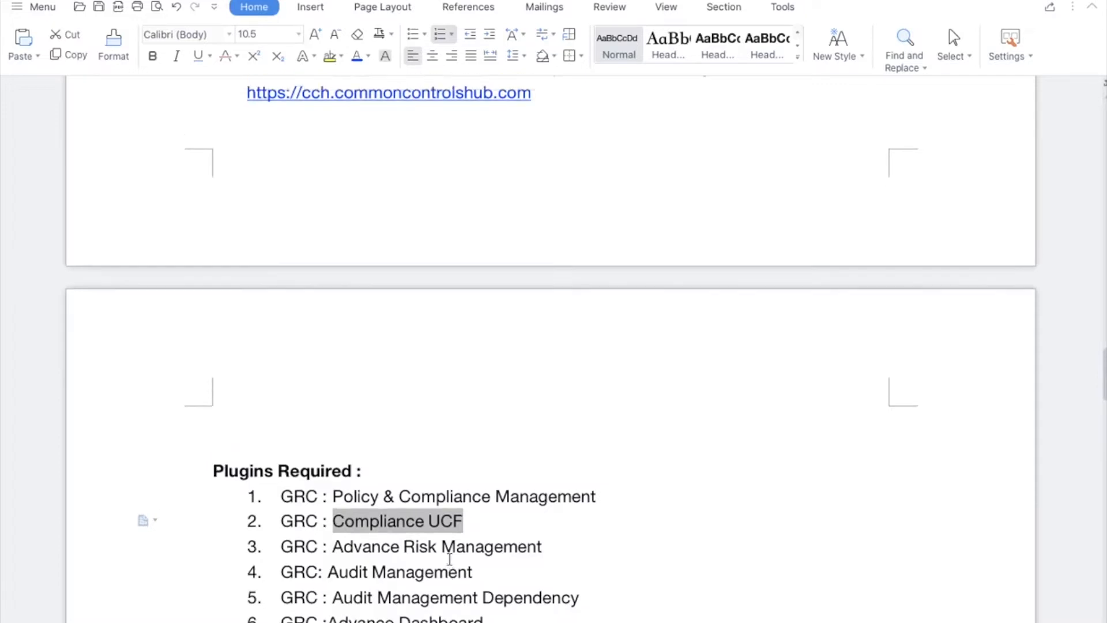
{"action": "scroll", "coordinate": [450, 558], "scroll_direction": "up", "scroll_amount": 15}
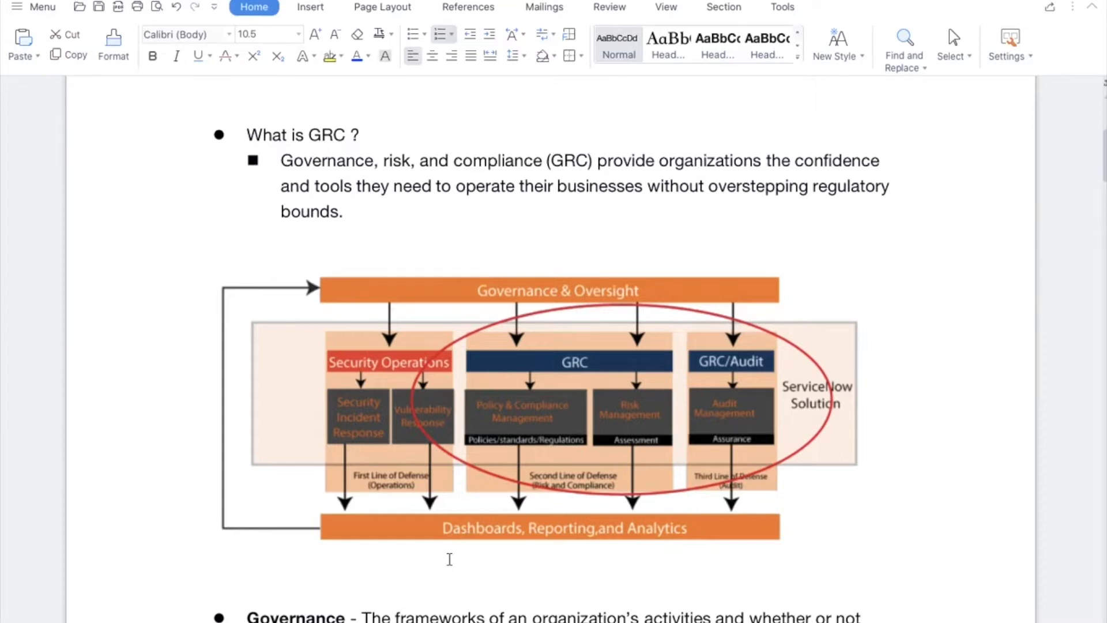
{"action": "scroll", "coordinate": [450, 559], "scroll_direction": "down", "scroll_amount": 7}
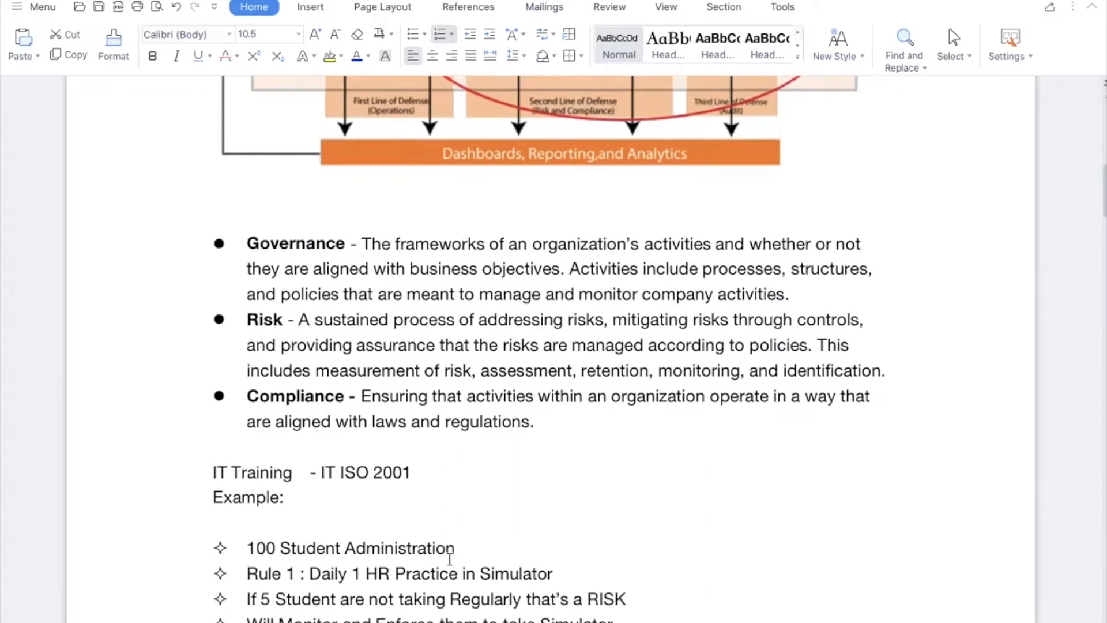
{"action": "scroll", "coordinate": [449, 559], "scroll_direction": "down", "scroll_amount": 3}
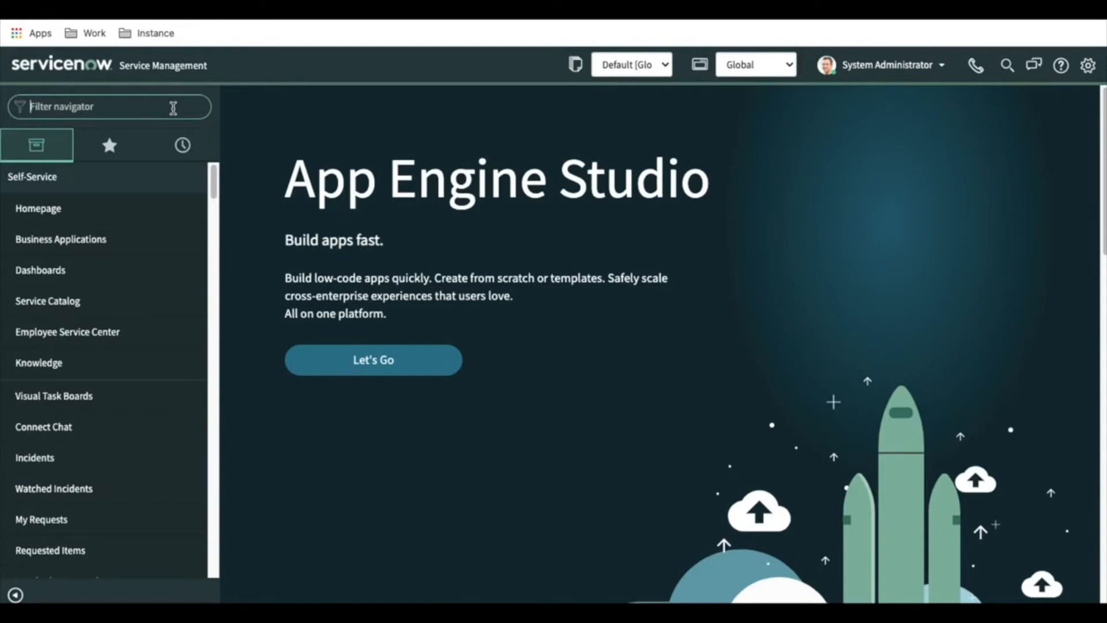
Switch to ServiceNow, filter the navigator by "plugi" and open the Plugins module under System Definition
{"action": "type", "text": "plugi"}
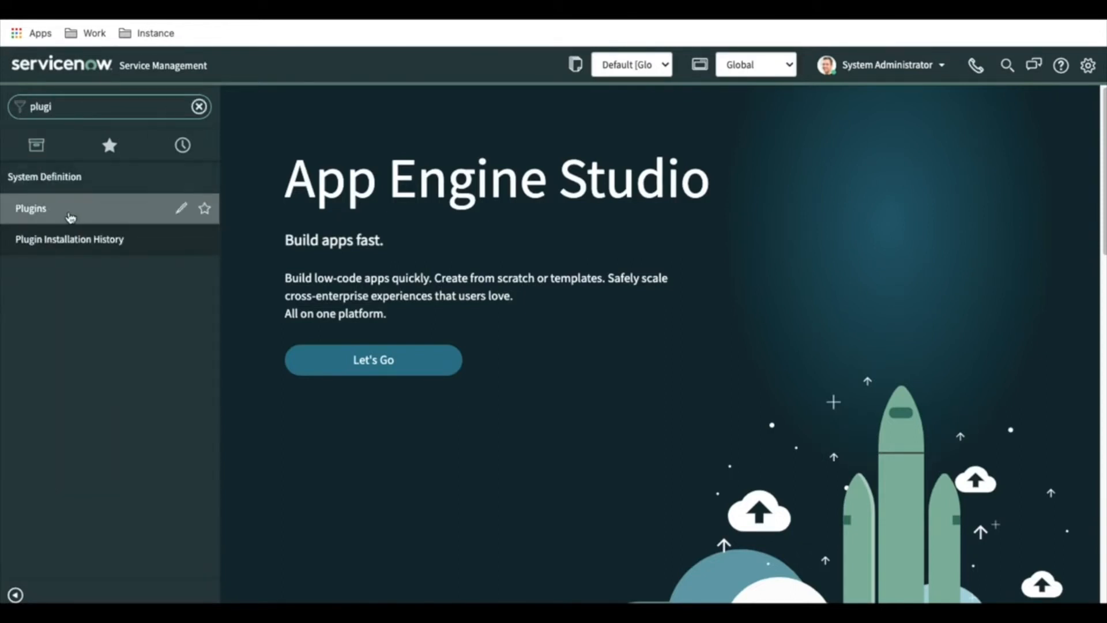
{"action": "left_click", "coordinate": [69, 214]}
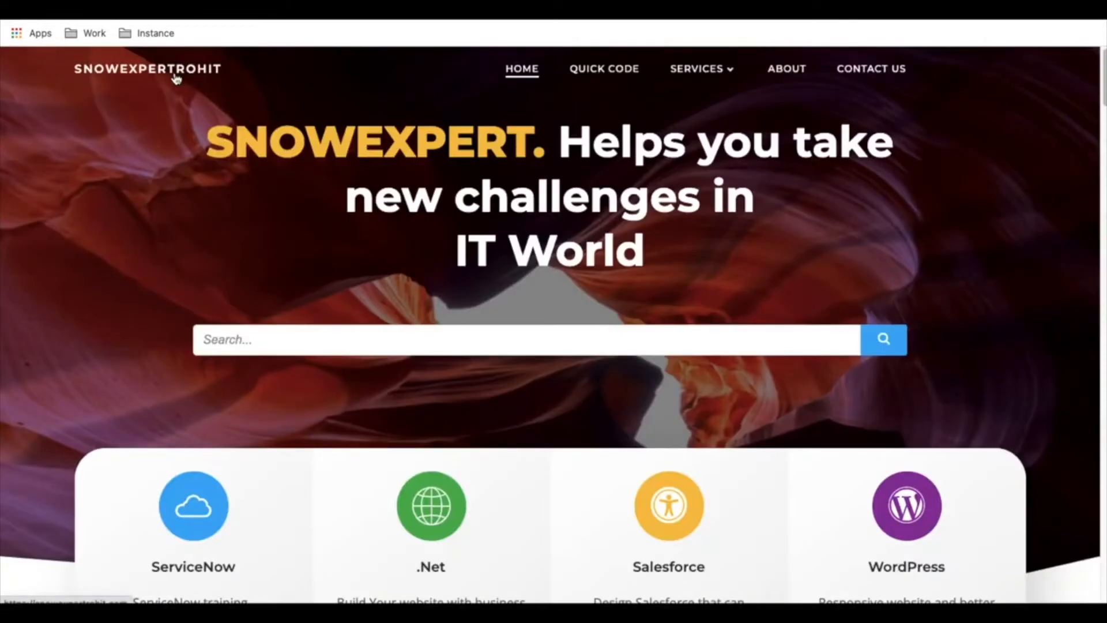
Open the GRC – Governance Risk & Compliance documentation page on the SnowExpert website
{"action": "mouse_move", "coordinate": [699, 69]}
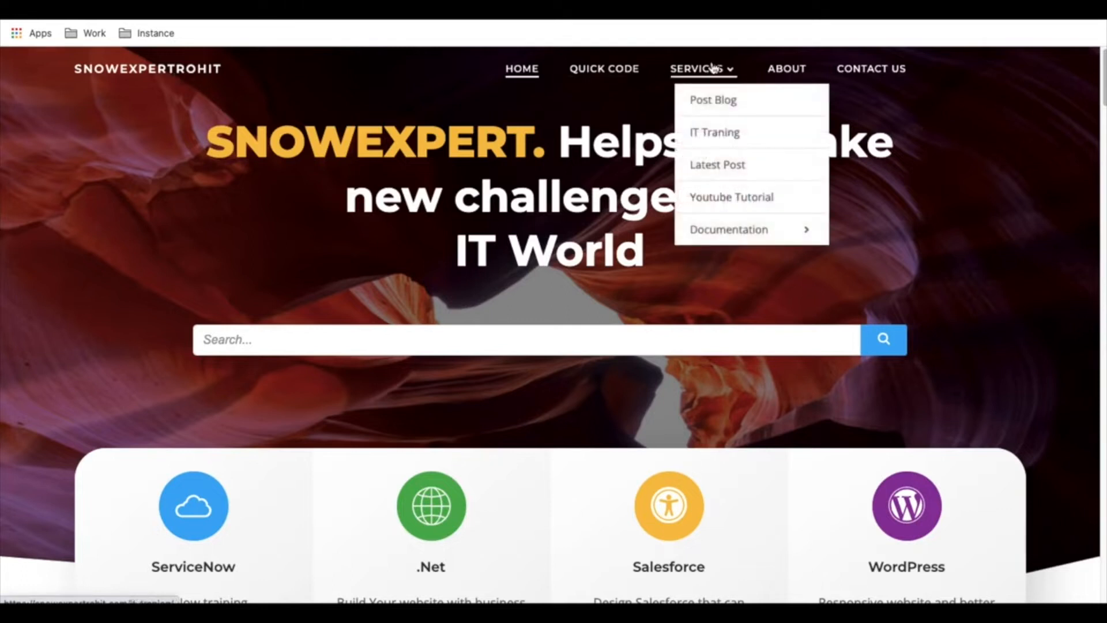
{"action": "mouse_move", "coordinate": [756, 229]}
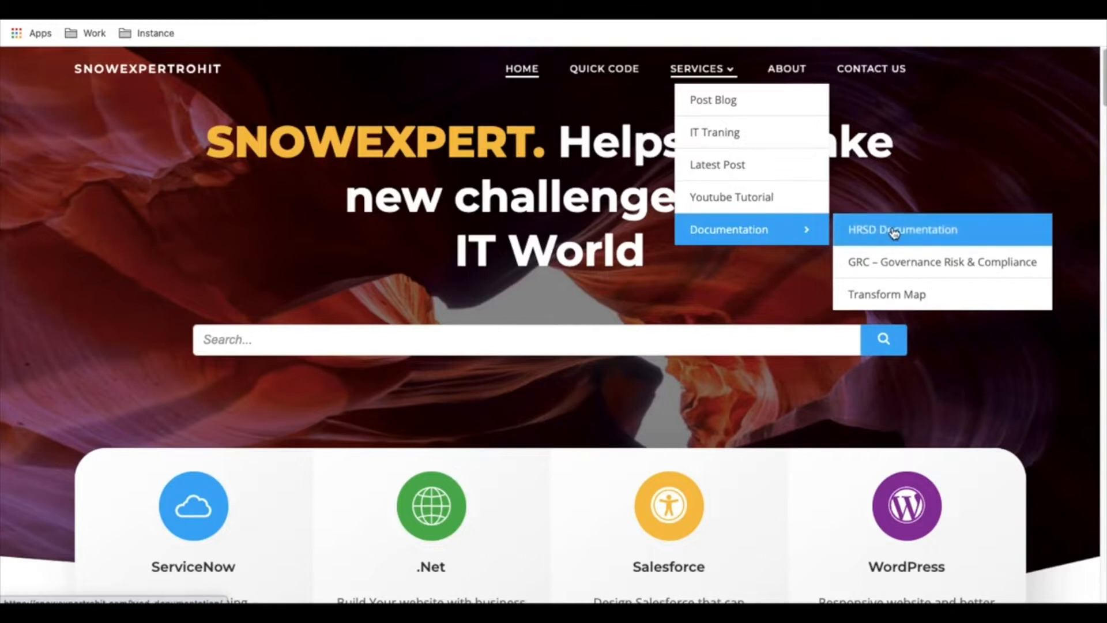
{"action": "left_click", "coordinate": [889, 267]}
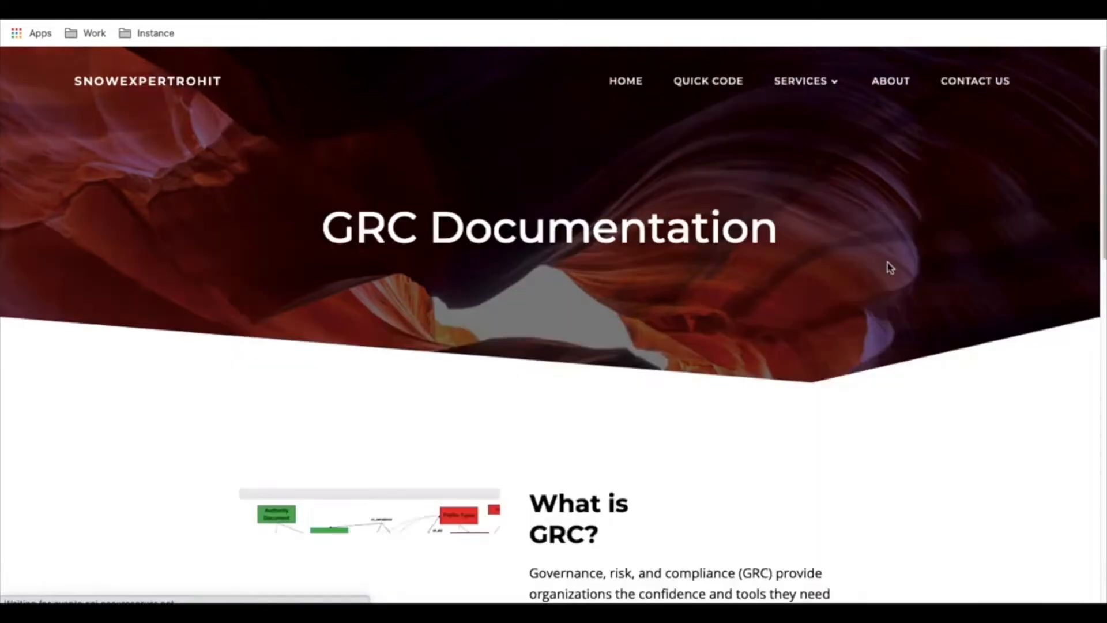
Page through the embedded GRC presentation as far as the Details of GRC slide
{"action": "scroll", "coordinate": [675, 397], "scroll_direction": "down", "scroll_amount": 7}
{"action": "scroll", "coordinate": [675, 396], "scroll_direction": "down", "scroll_amount": 6}
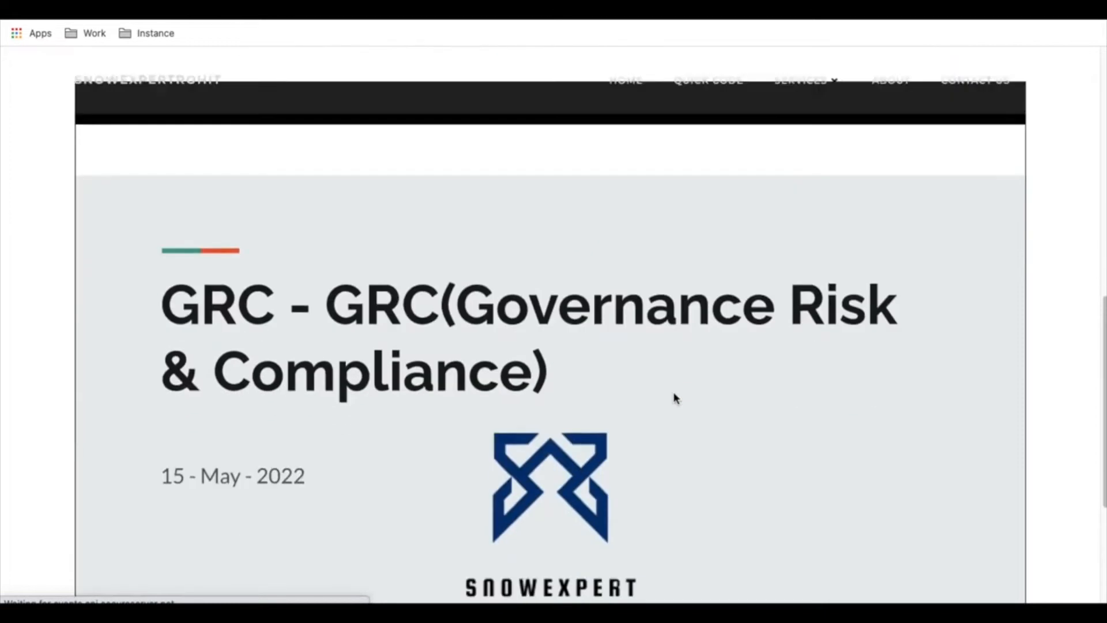
{"action": "scroll", "coordinate": [674, 397], "scroll_direction": "down", "scroll_amount": 1}
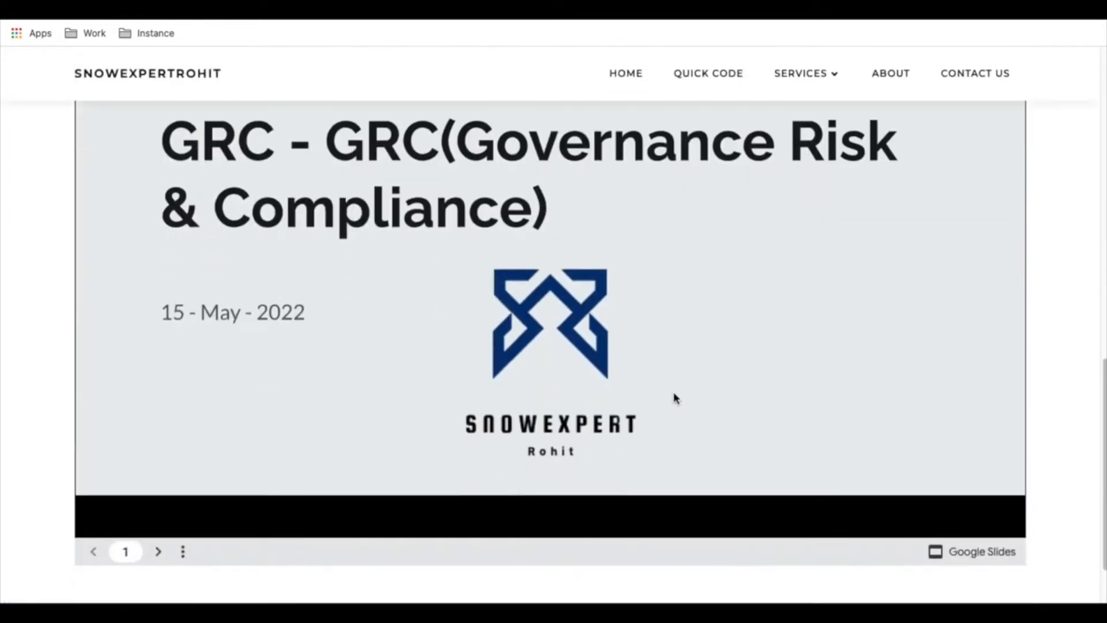
{"action": "left_click", "coordinate": [165, 556]}
{"action": "scroll", "coordinate": [166, 558], "scroll_direction": "up", "scroll_amount": 7}
{"action": "scroll", "coordinate": [347, 488], "scroll_direction": "down", "scroll_amount": 8}
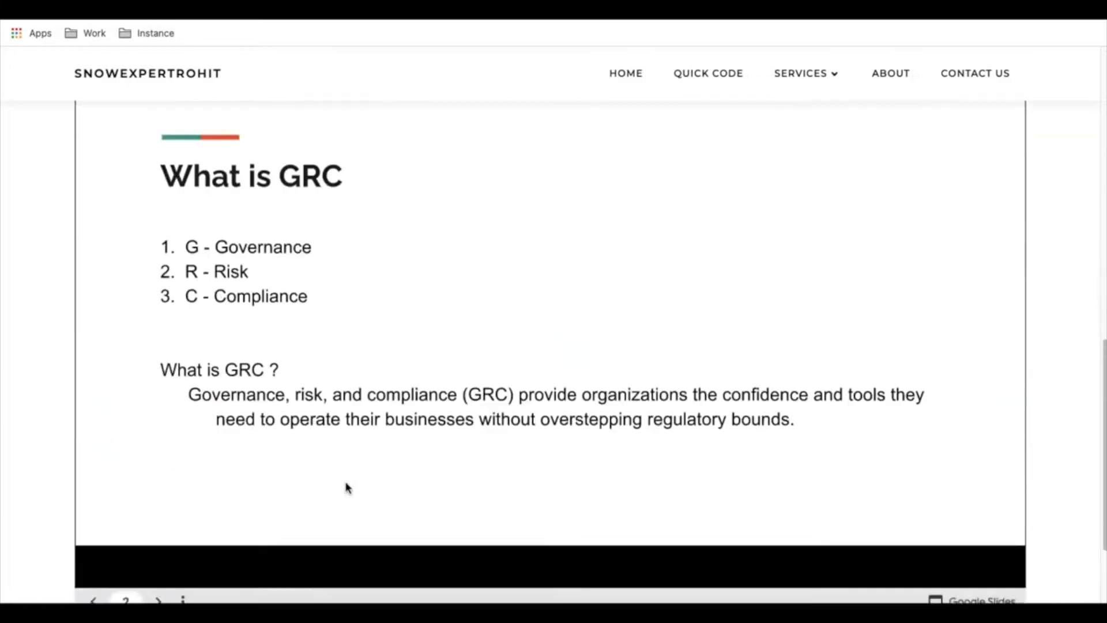
{"action": "left_click", "coordinate": [158, 450]}
{"action": "scroll", "coordinate": [161, 462], "scroll_direction": "up", "scroll_amount": 9}
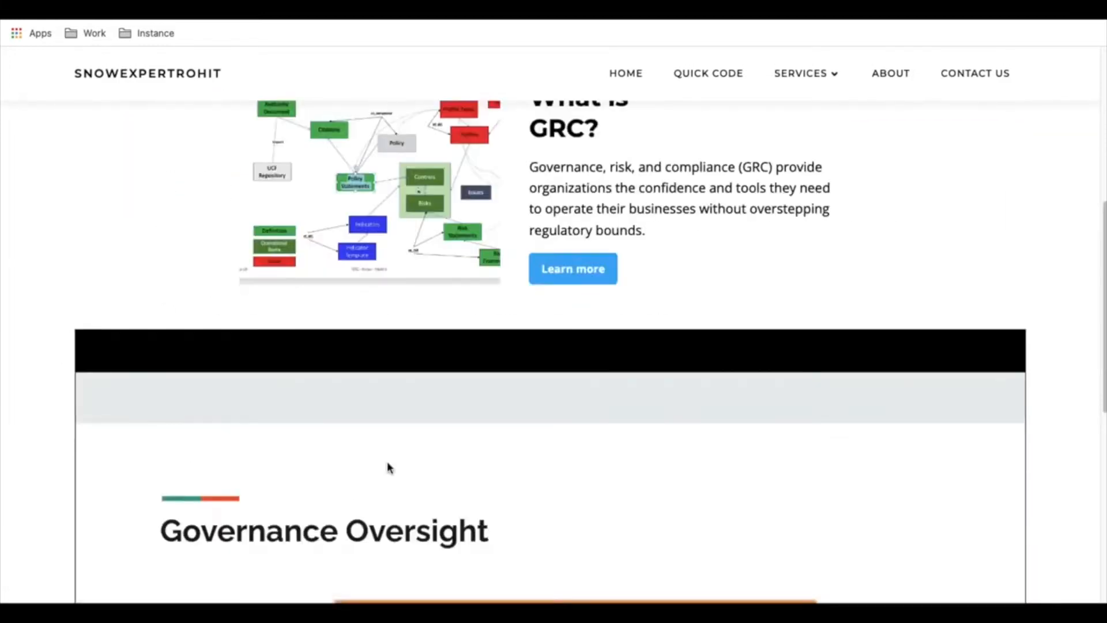
{"action": "scroll", "coordinate": [387, 465], "scroll_direction": "down", "scroll_amount": 7}
{"action": "left_click", "coordinate": [157, 555]}
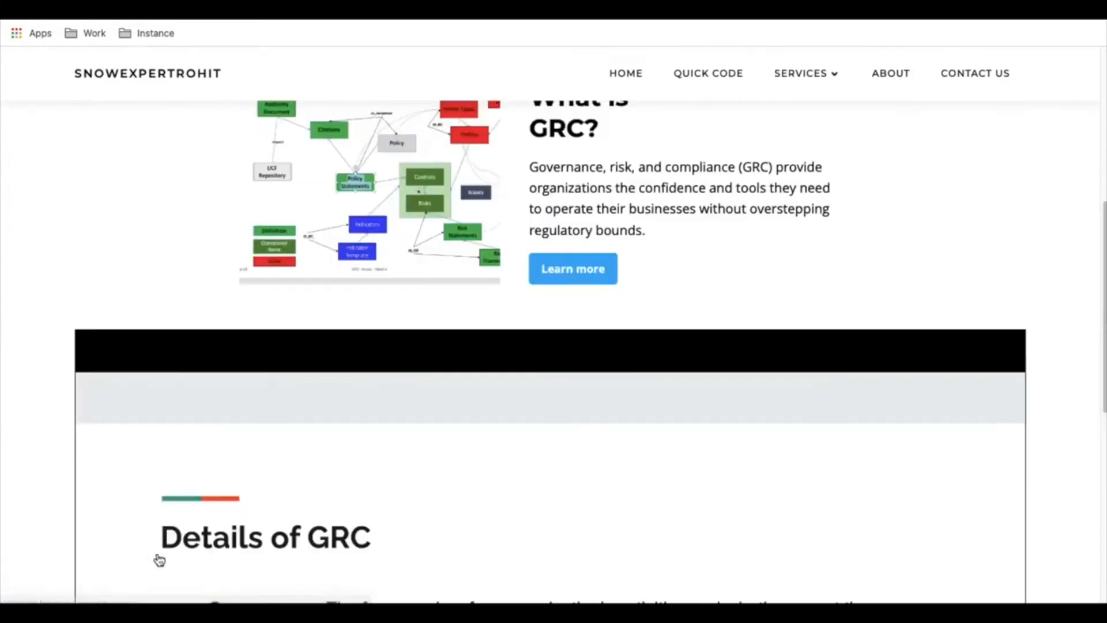
{"action": "scroll", "coordinate": [159, 558], "scroll_direction": "down", "scroll_amount": 7}
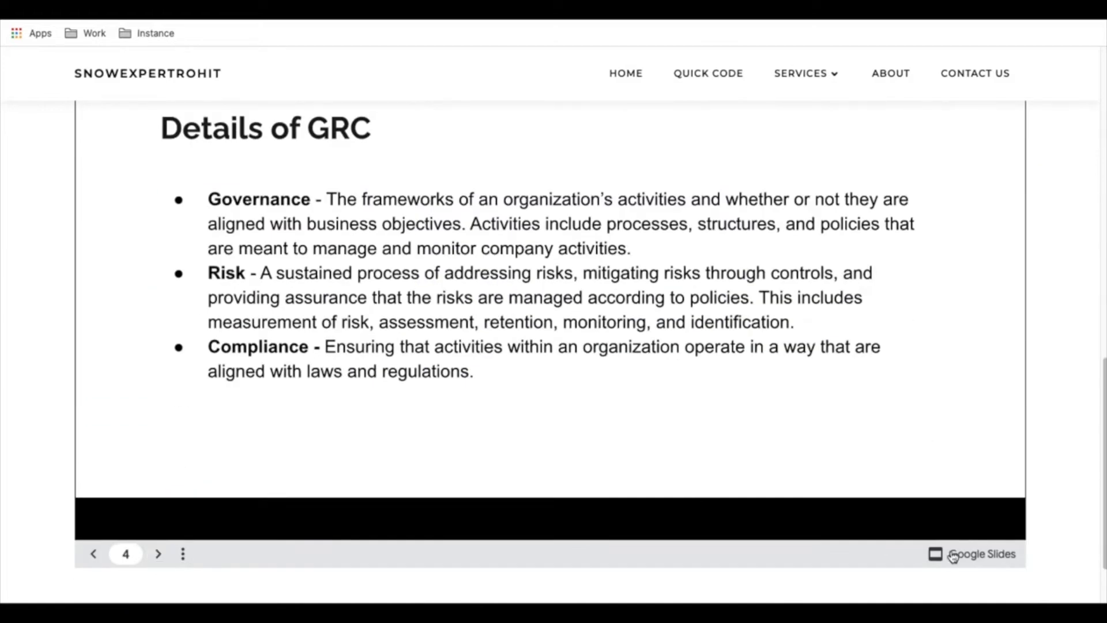
View the Details of GRC slide in full screen, and leave full screen
{"action": "left_click", "coordinate": [183, 553]}
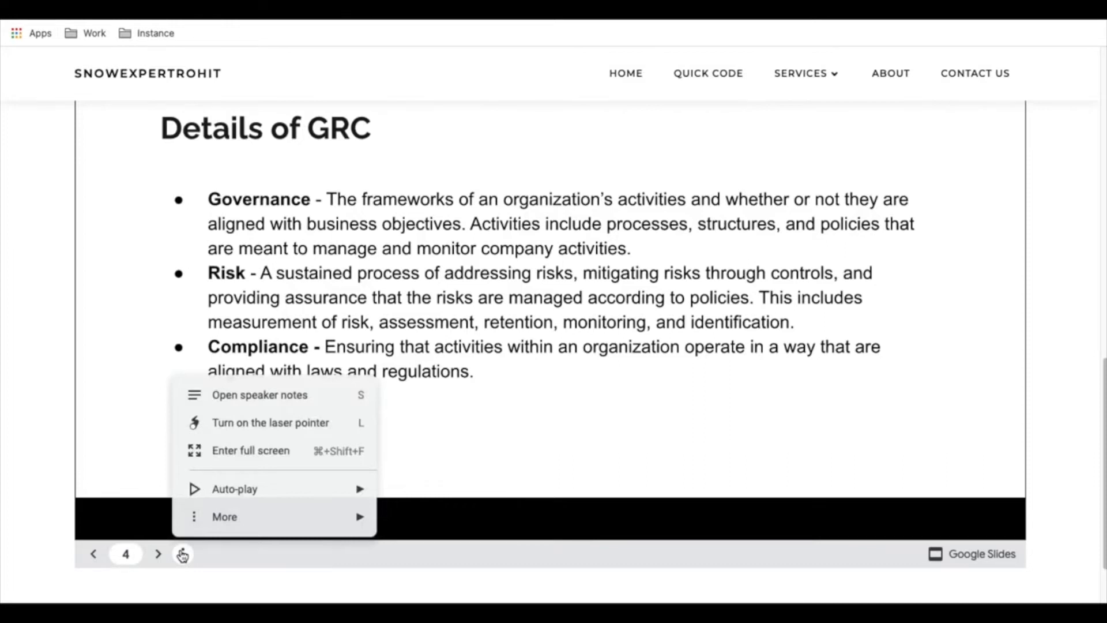
{"action": "left_click", "coordinate": [233, 460]}
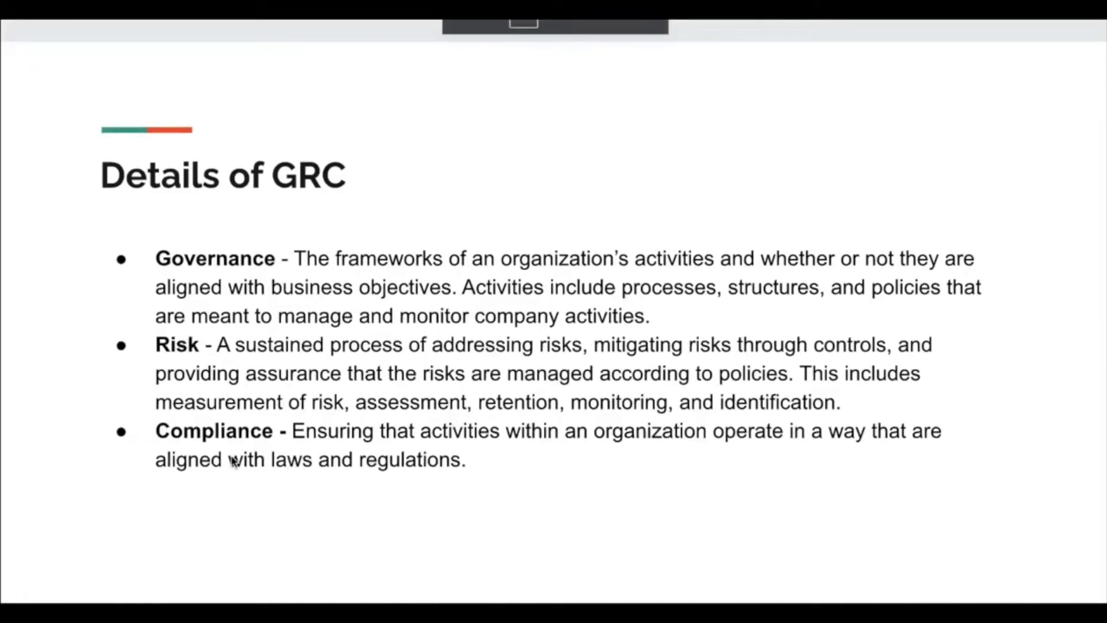
{"action": "key", "text": "Escape"}
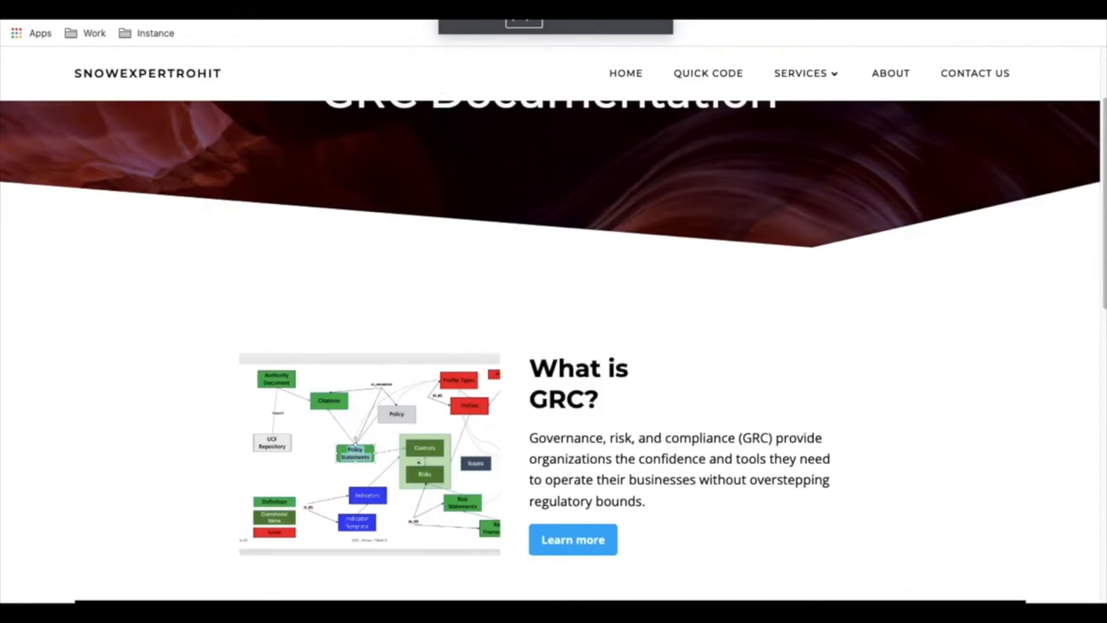
Switch to the GRC presentation in Google Slides and check the Plugin Required slide
{"action": "left_click", "coordinate": [449, 9]}
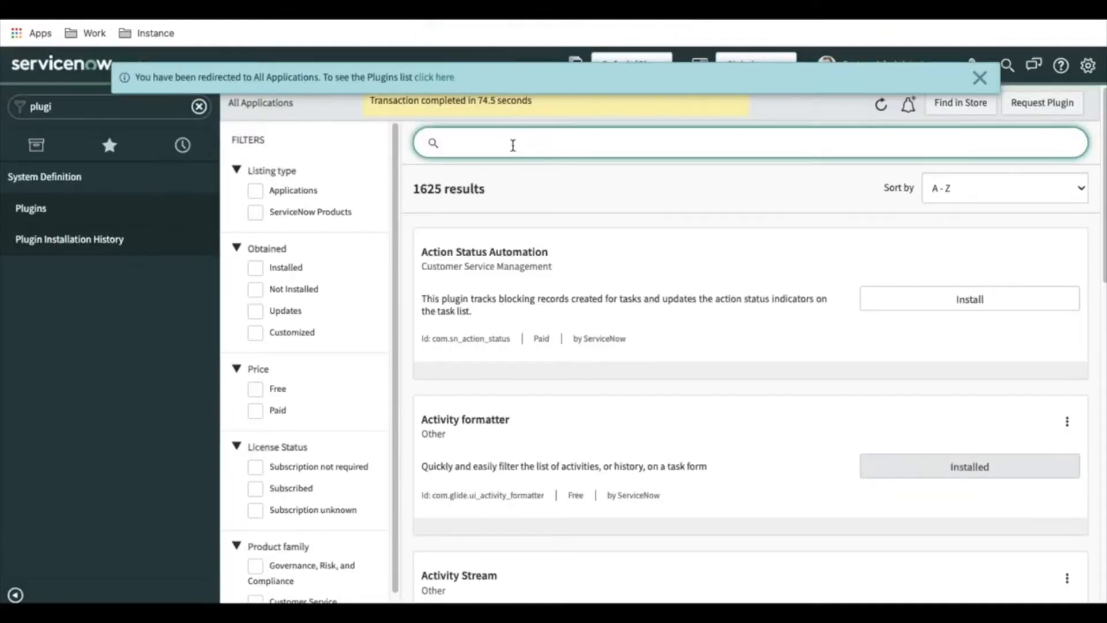
{"action": "left_click", "coordinate": [532, 9]}
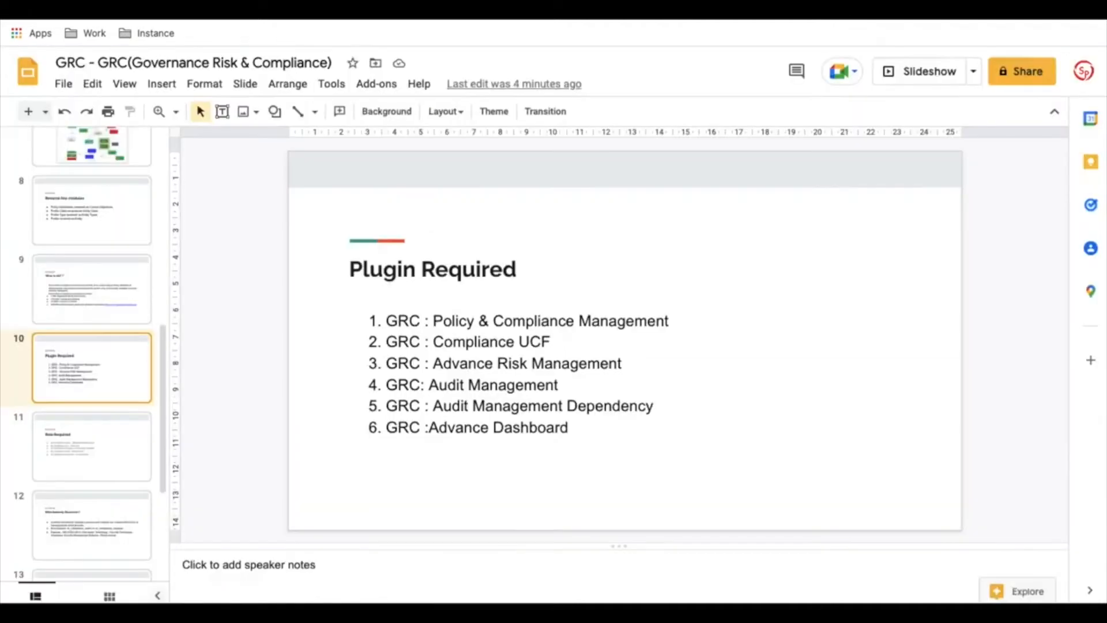
Return to ServiceNow and search all applications for "Policy and com" to locate the GRC: Policy and Compliance Management plugin
{"action": "left_click", "coordinate": [449, 10]}
{"action": "type", "text": "Ploc"}
{"action": "key", "text": "BackSpace"}
{"action": "key", "text": "BackSpace"}
{"action": "key", "text": "BackSpace"}
{"action": "type", "text": "olicy"}
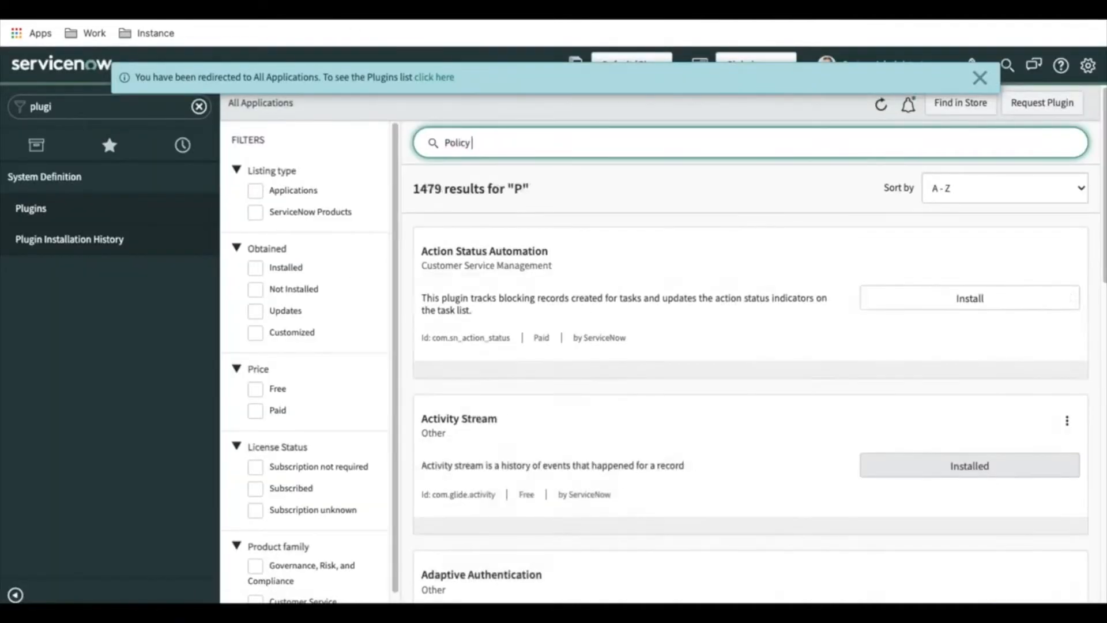
{"action": "type", "text": " and"}
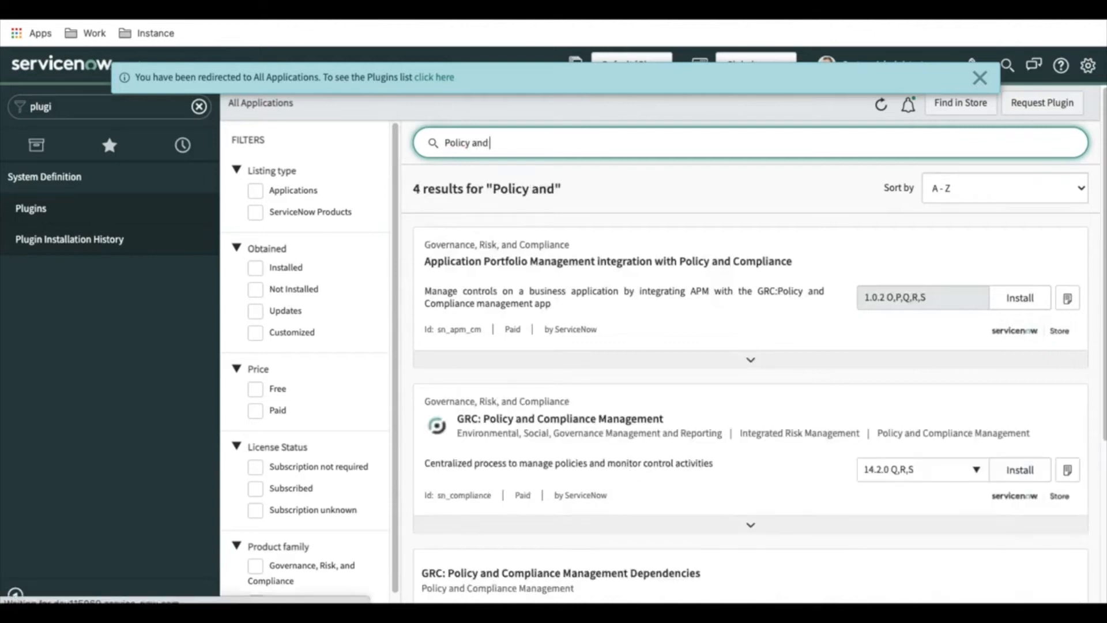
{"action": "type", "text": " co"}
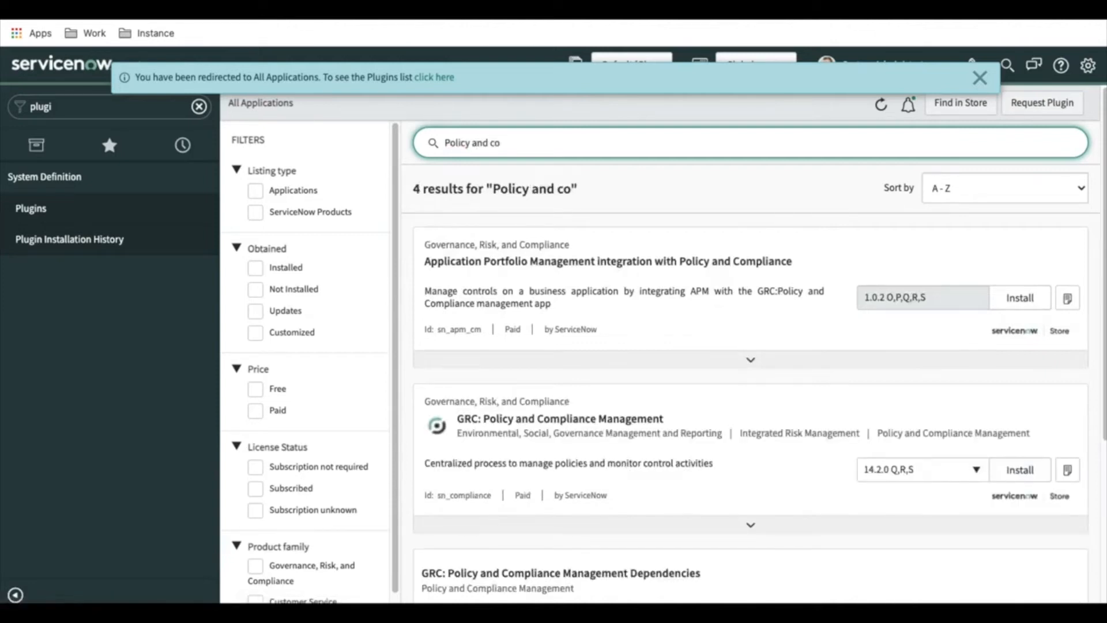
{"action": "type", "text": "m"}
{"action": "scroll", "coordinate": [482, 421], "scroll_direction": "down", "scroll_amount": 1}
{"action": "scroll", "coordinate": [482, 422], "scroll_direction": "down", "scroll_amount": 1}
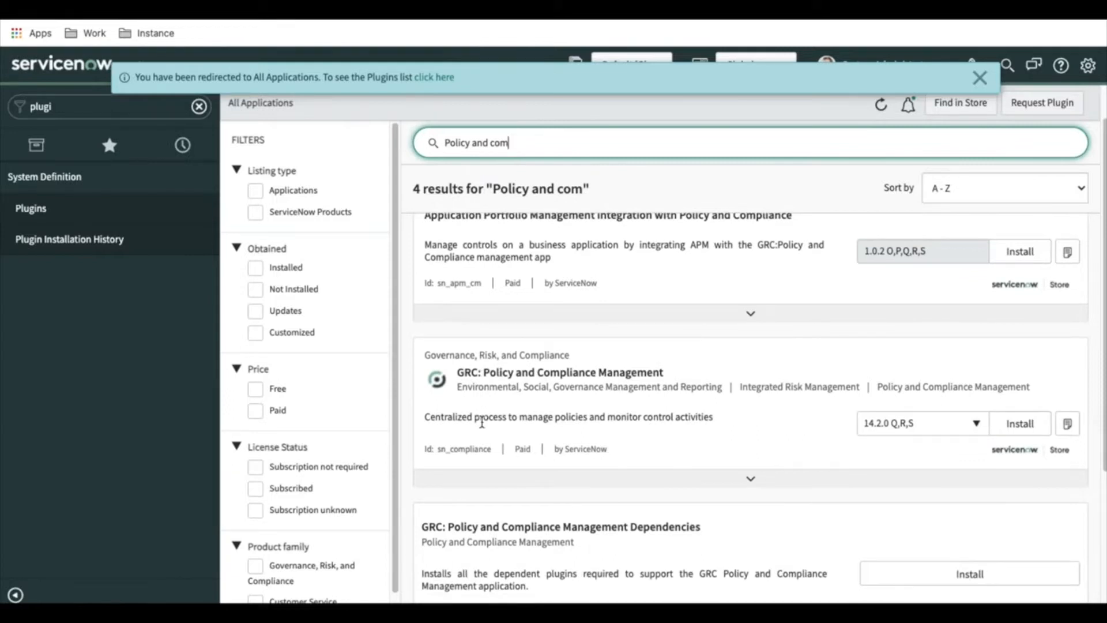
{"action": "scroll", "coordinate": [482, 421], "scroll_direction": "down", "scroll_amount": 3}
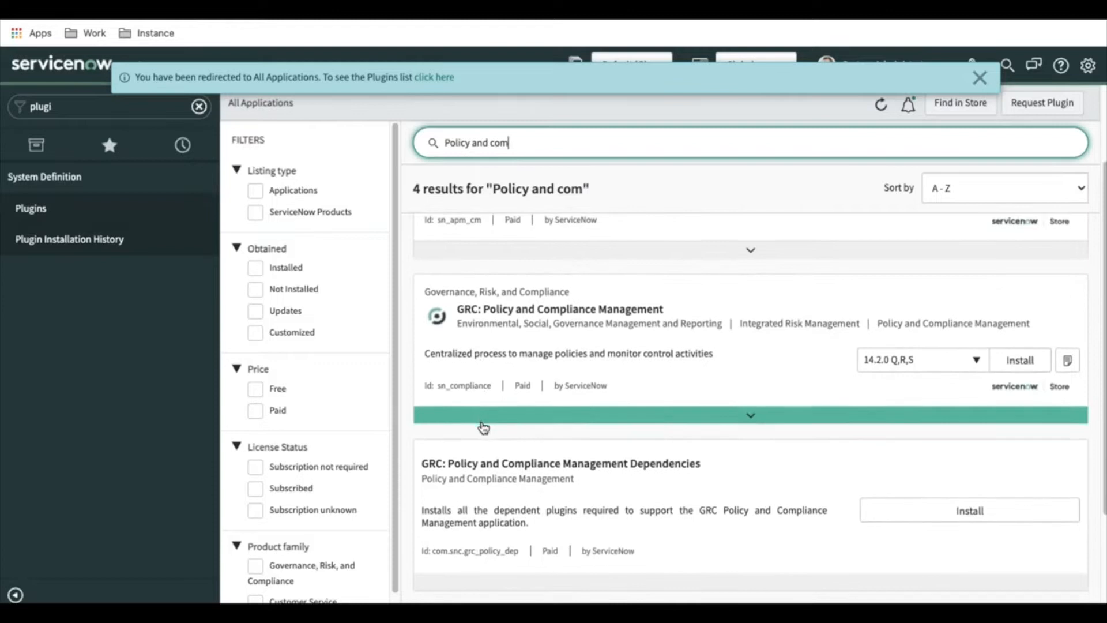
Open the installation dialog for GRC: Policy and Compliance Management, select Load demo data, and cancel the installation
{"action": "left_click", "coordinate": [1015, 363]}
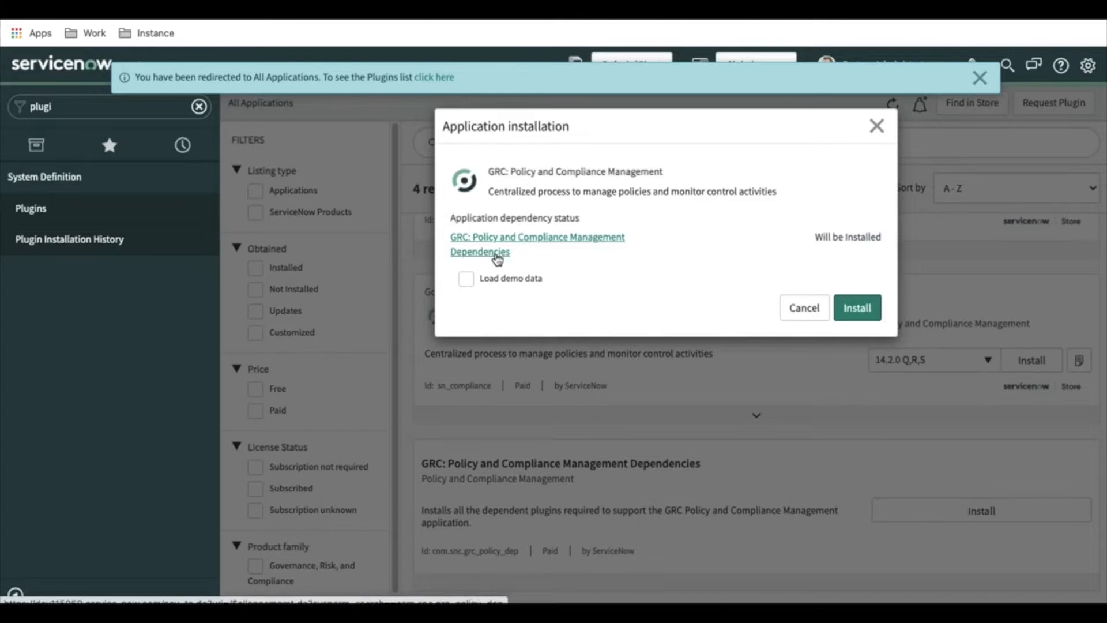
{"action": "left_click", "coordinate": [466, 280]}
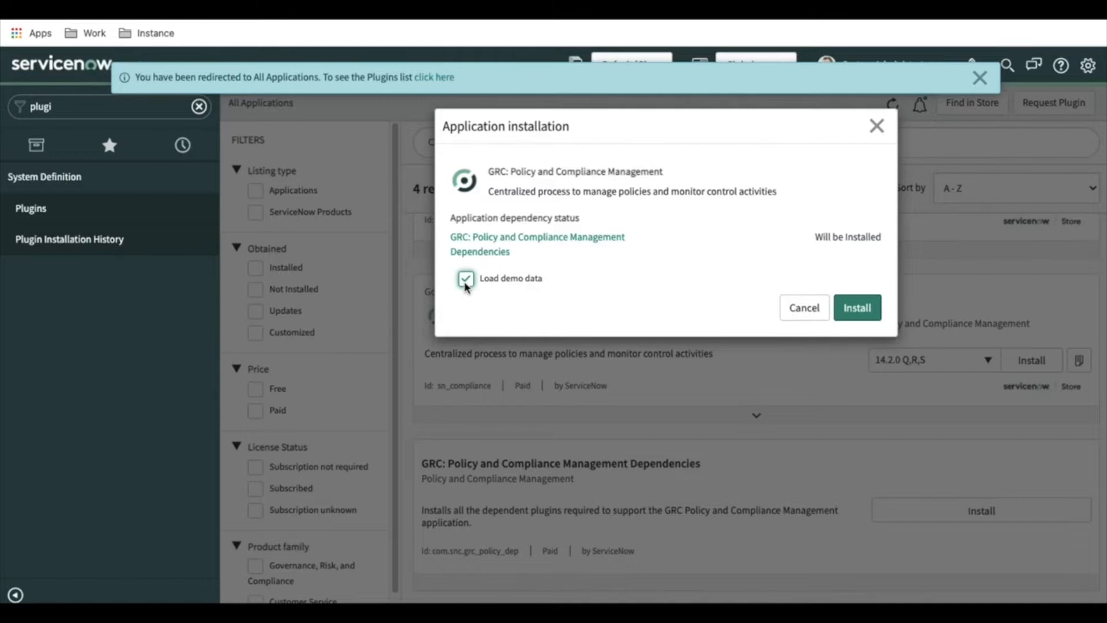
{"action": "left_click", "coordinate": [794, 312]}
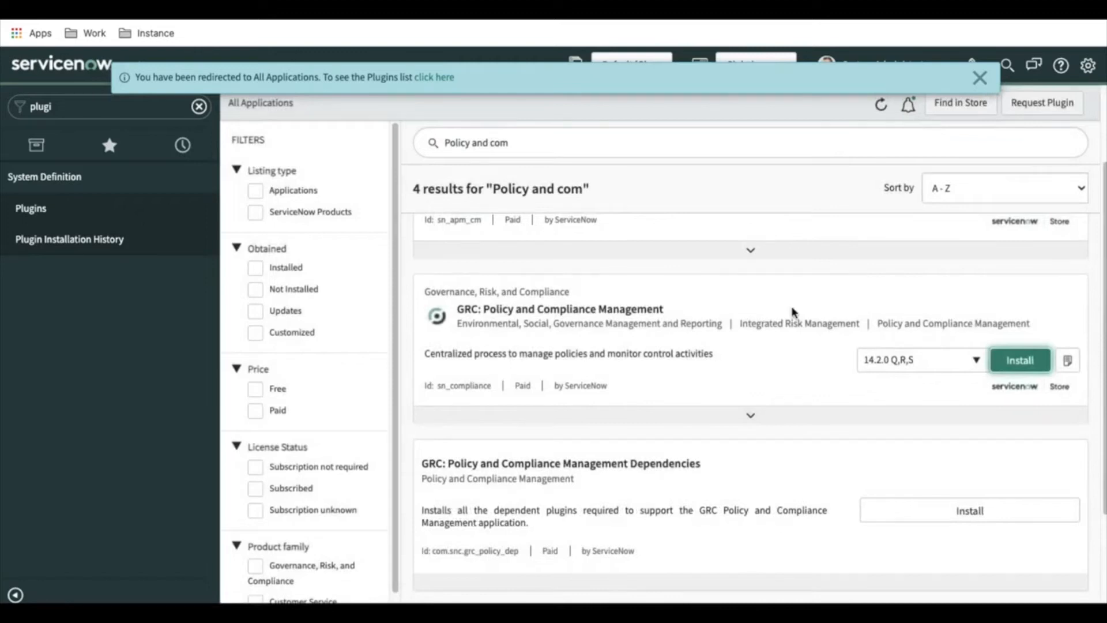
{"action": "scroll", "coordinate": [794, 312], "scroll_direction": "down", "scroll_amount": 3}
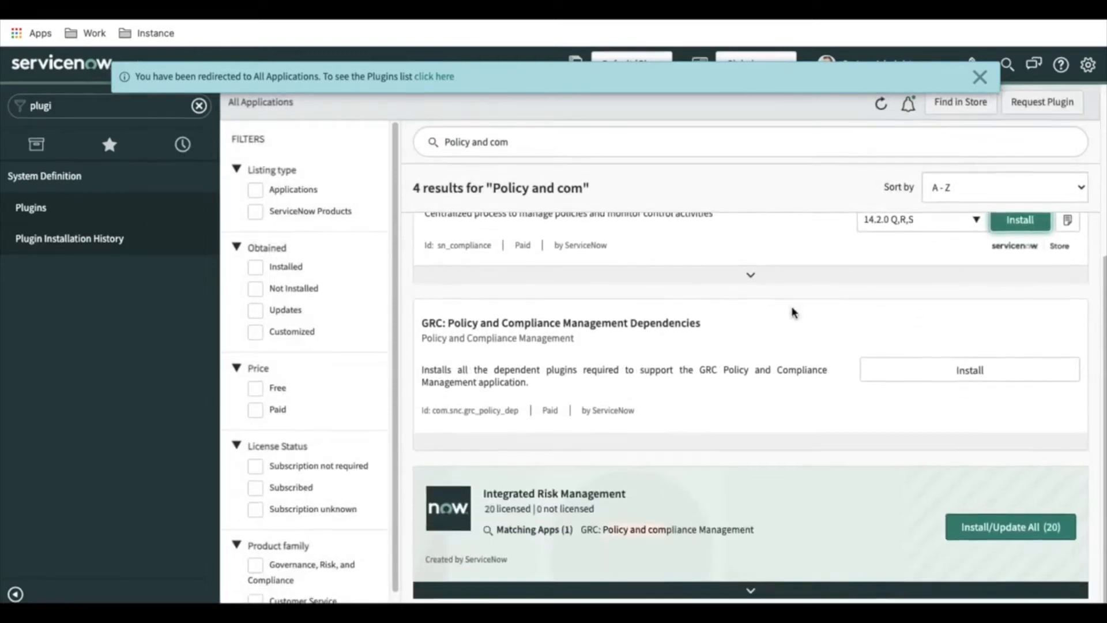
{"action": "scroll", "coordinate": [792, 313], "scroll_direction": "up", "scroll_amount": 4}
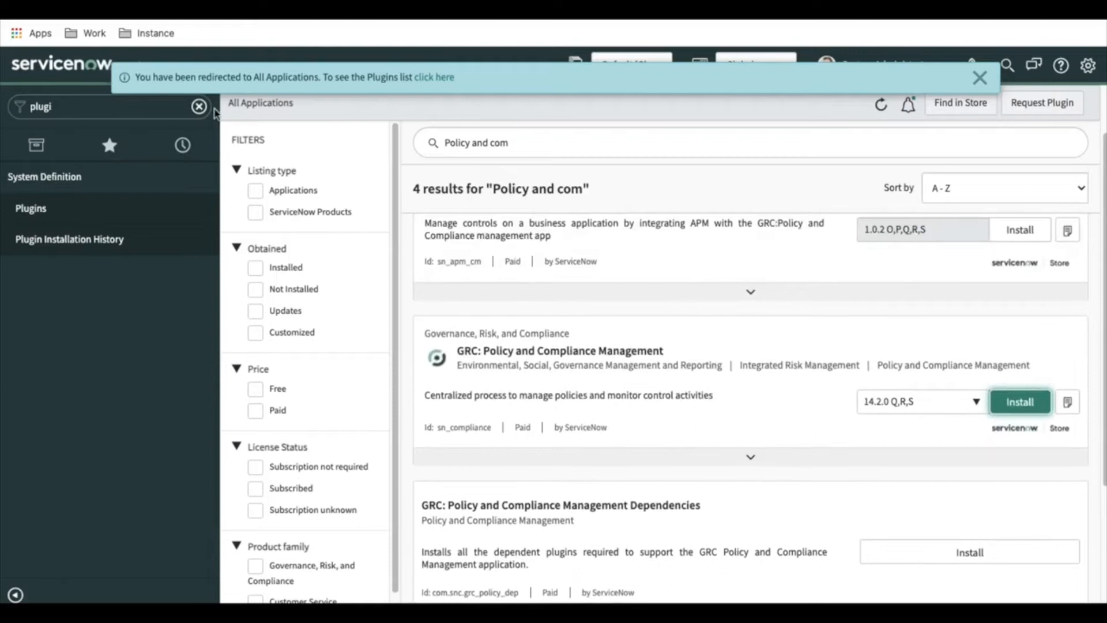
{"action": "left_click", "coordinate": [199, 106]}
{"action": "type", "text": "grc"}
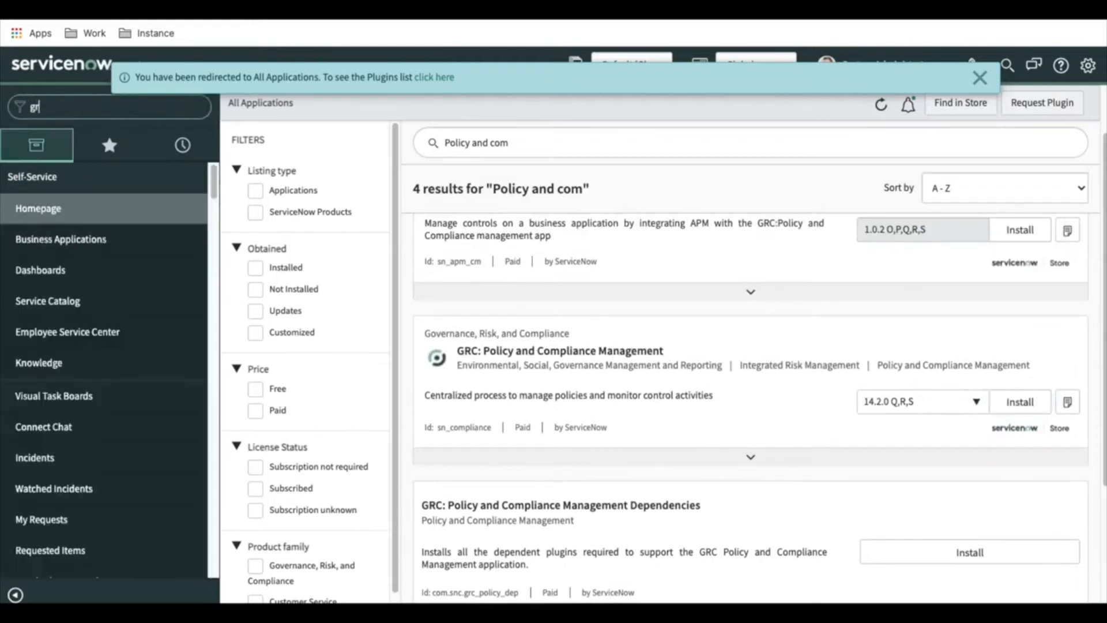
{"action": "key", "text": "BackSpace"}
{"action": "key", "text": "BackSpace"}
{"action": "key", "text": "BackSpace"}
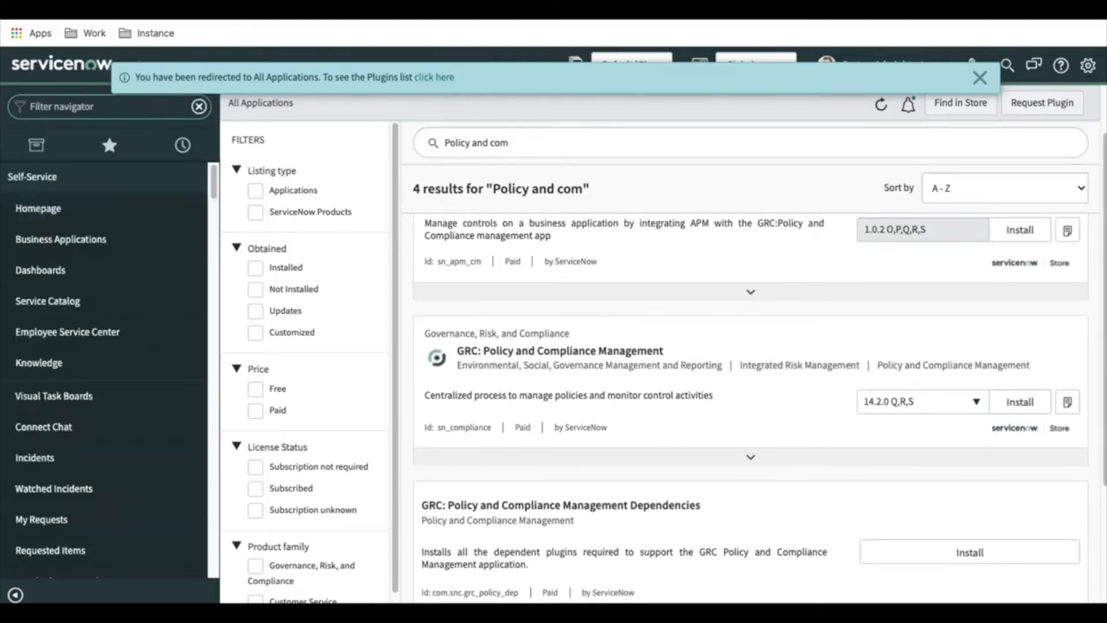
Filter the application navigator by "policy" and look through the listed modules before installing the plugin
{"action": "type", "text": "p"}
{"action": "key", "text": "BackSpace"}
{"action": "type", "text": "polcy"}
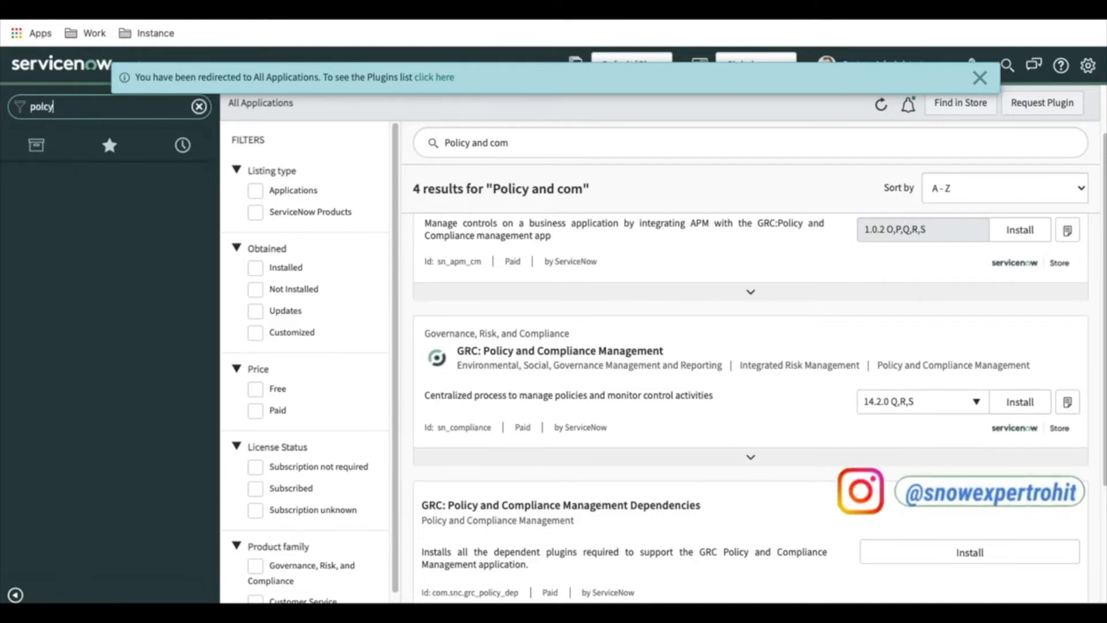
{"action": "key", "text": "BackSpace"}
{"action": "key", "text": "BackSpace"}
{"action": "type", "text": "icy"}
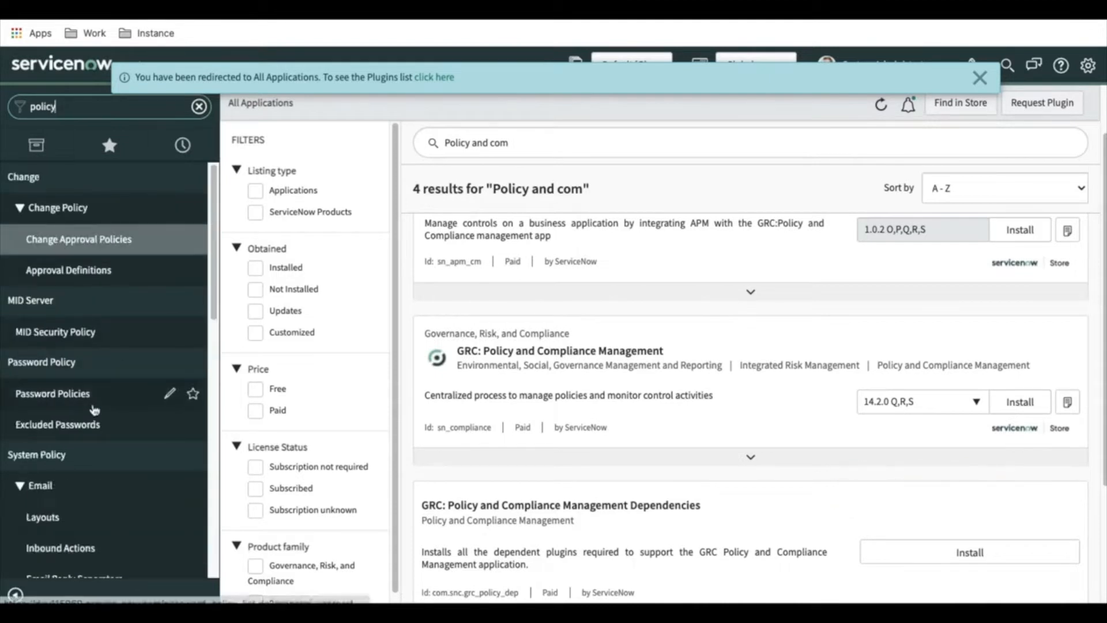
{"action": "scroll", "coordinate": [94, 409], "scroll_direction": "down", "scroll_amount": 2}
{"action": "scroll", "coordinate": [94, 410], "scroll_direction": "up", "scroll_amount": 2}
{"action": "scroll", "coordinate": [94, 410], "scroll_direction": "down", "scroll_amount": 2}
{"action": "scroll", "coordinate": [94, 411], "scroll_direction": "down", "scroll_amount": 10}
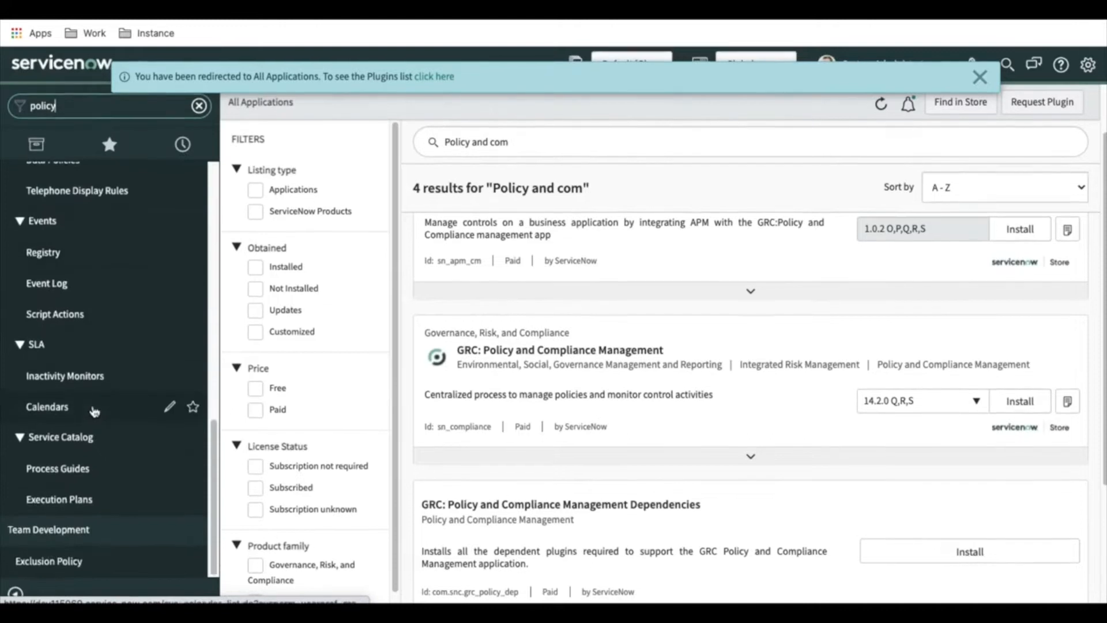
{"action": "scroll", "coordinate": [94, 410], "scroll_direction": "up", "scroll_amount": 10}
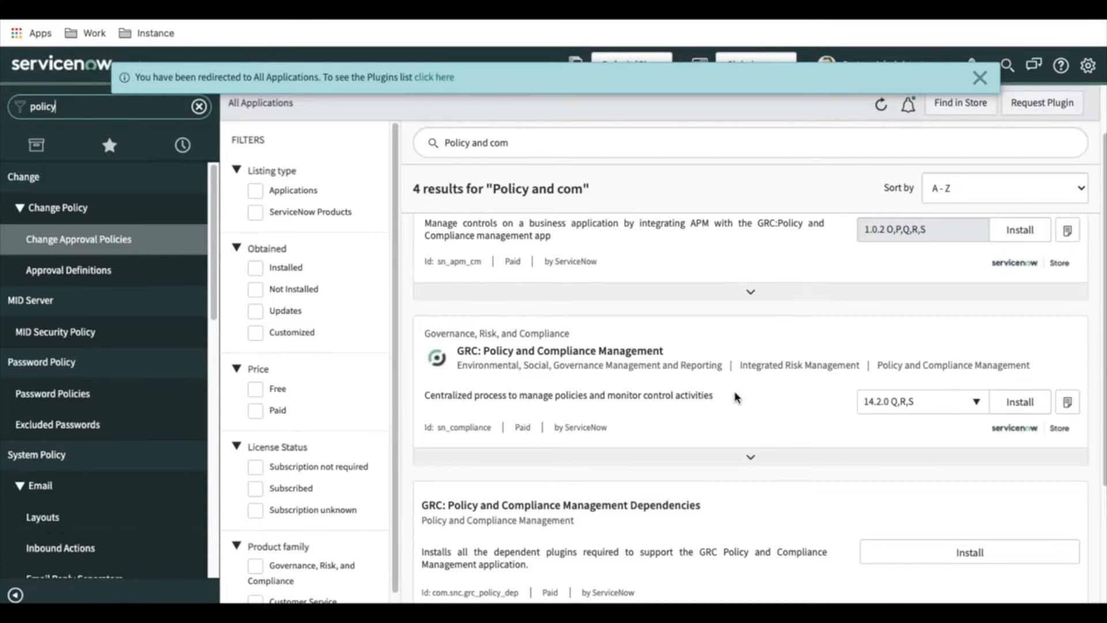
Install GRC: Policy and Compliance Management with Load demo data selected, close the installation dialog, and dismiss the redirect notice
{"action": "left_click", "coordinate": [1020, 401]}
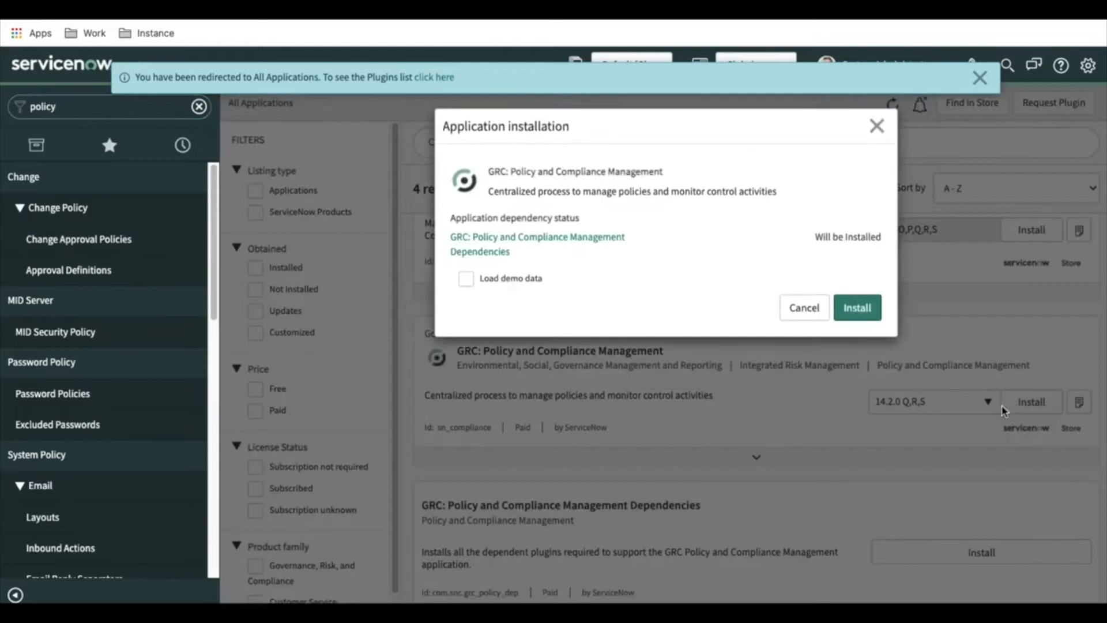
{"action": "left_click", "coordinate": [465, 279]}
{"action": "left_click", "coordinate": [844, 310]}
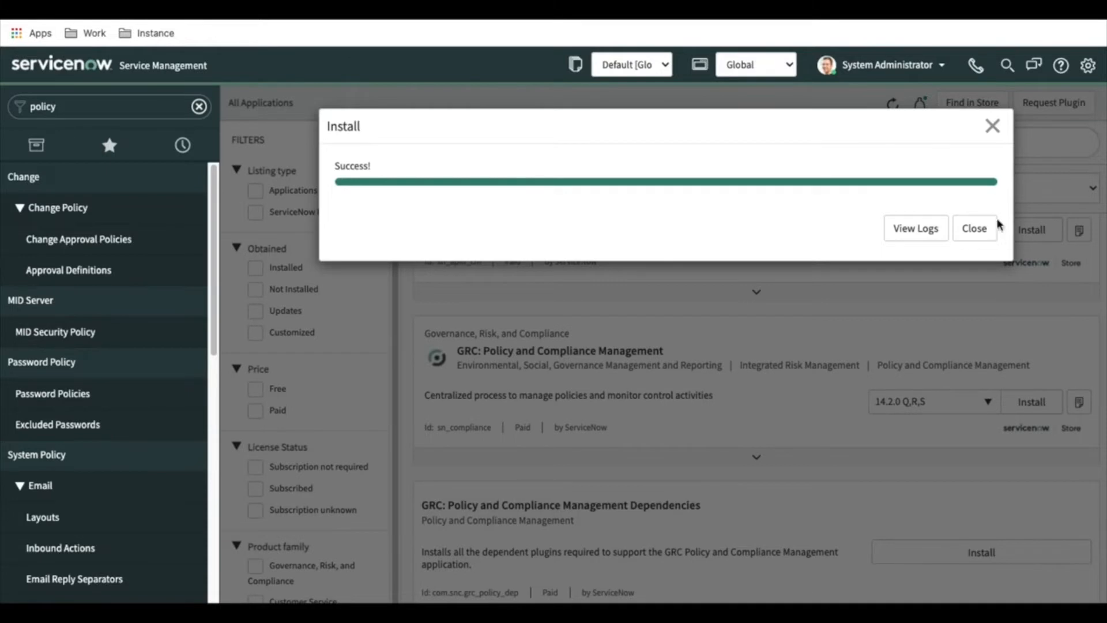
{"action": "left_click", "coordinate": [974, 228]}
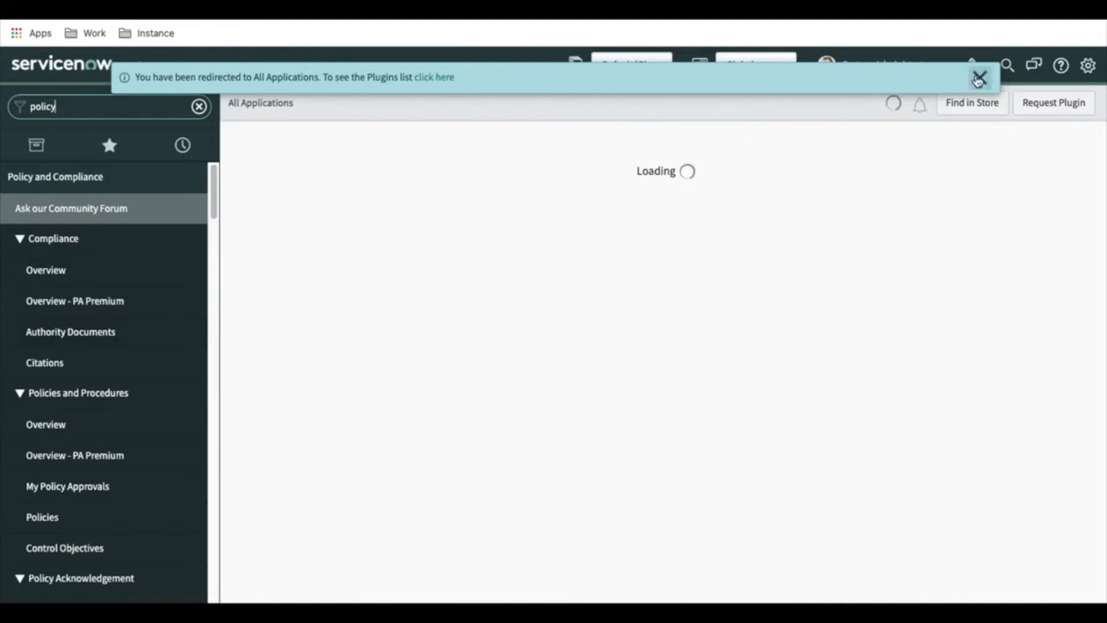
{"action": "left_click", "coordinate": [979, 77]}
Open the Roles table by entering "sys_user_role.list" in the application navigator
{"action": "double_click", "coordinate": [92, 106]}
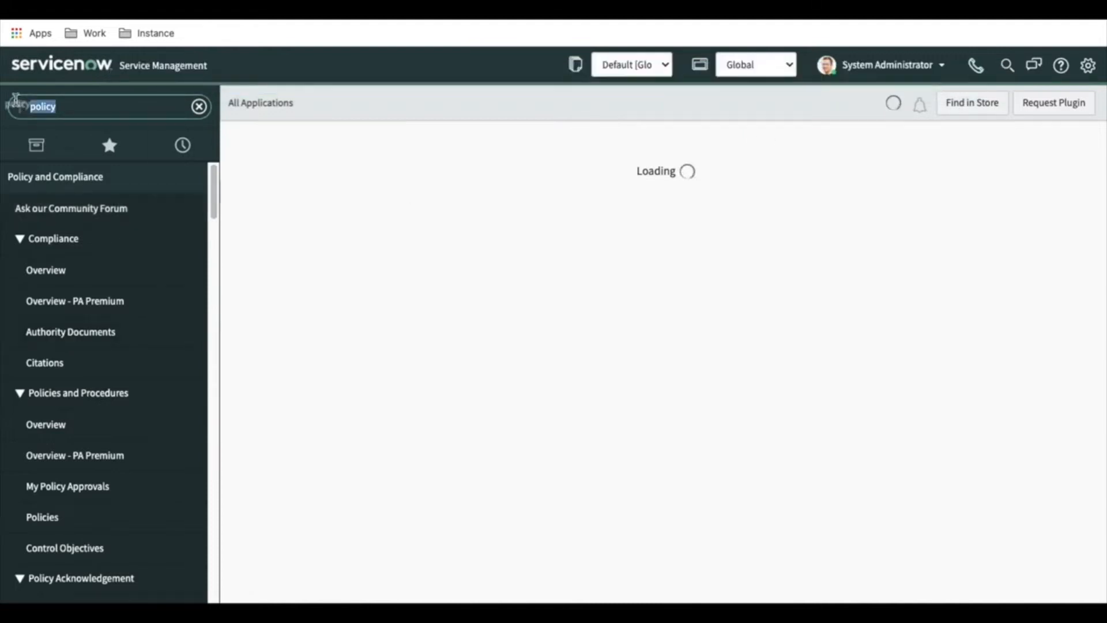
{"action": "type", "text": "sys_"}
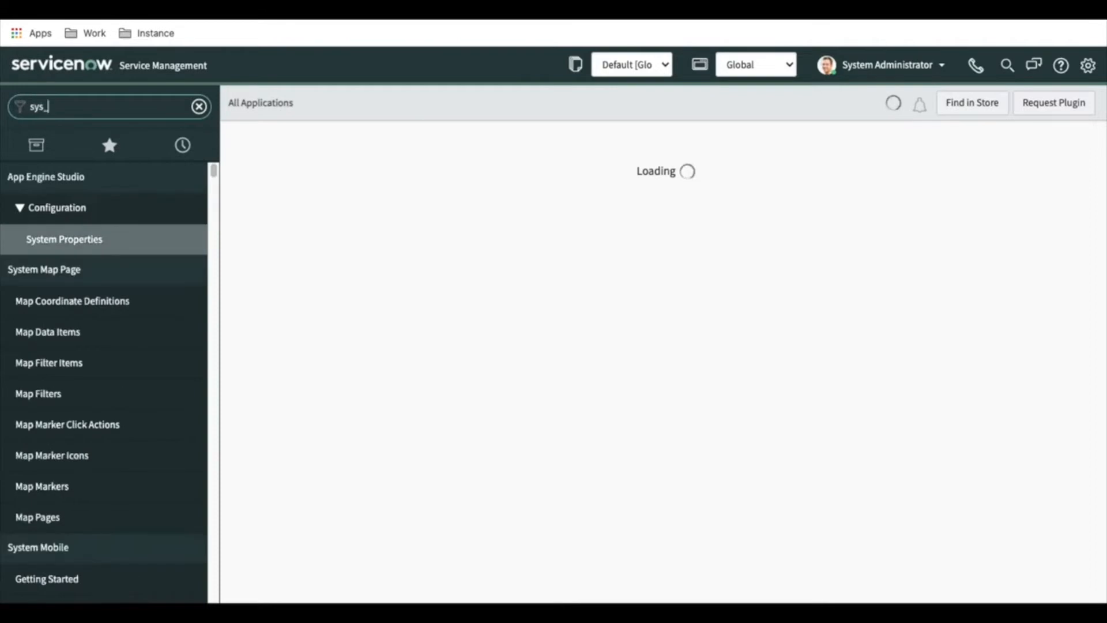
{"action": "type", "text": "user_role.l"}
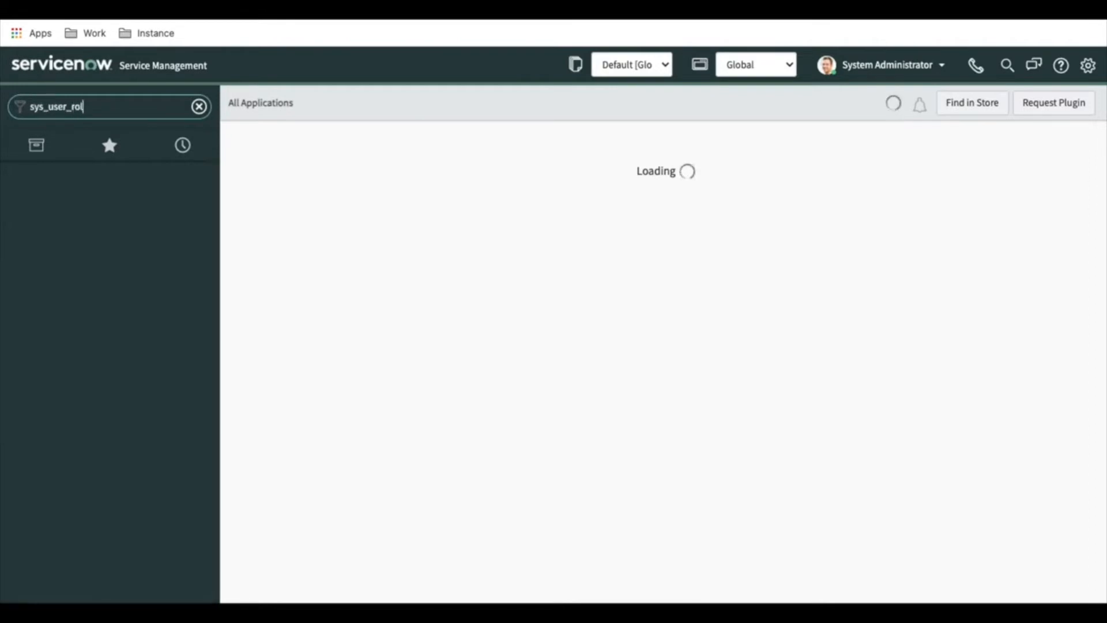
{"action": "type", "text": "ist"}
{"action": "key", "text": "Return"}
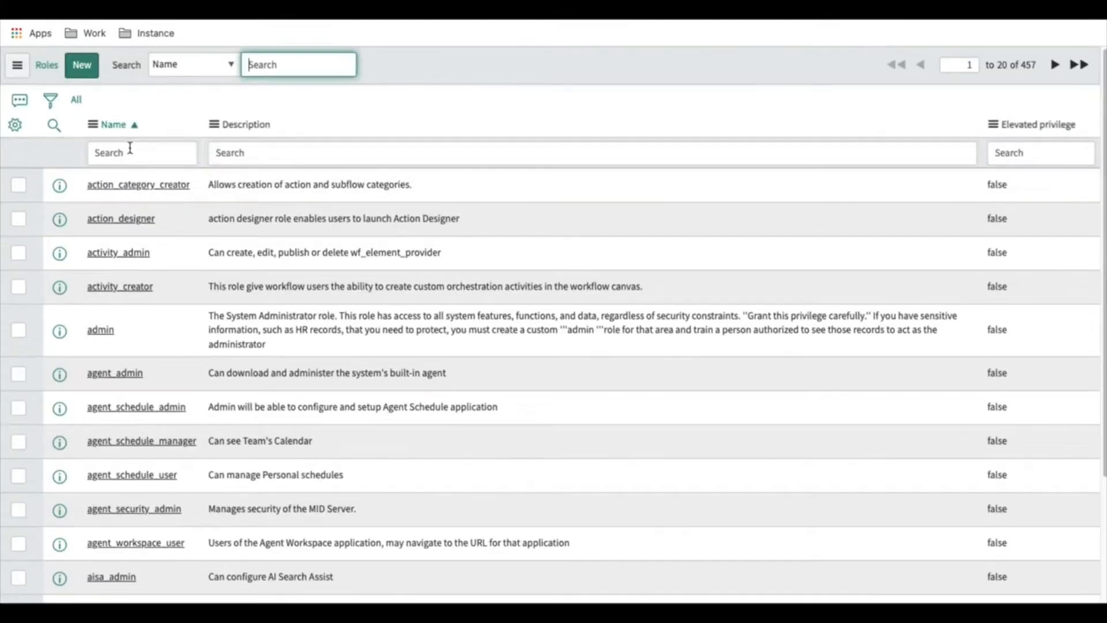
Copy "Sn_compliance." from the Role Required slide in Google Slides and filter the ServiceNow Roles list by that name
{"action": "left_click", "coordinate": [130, 152]}
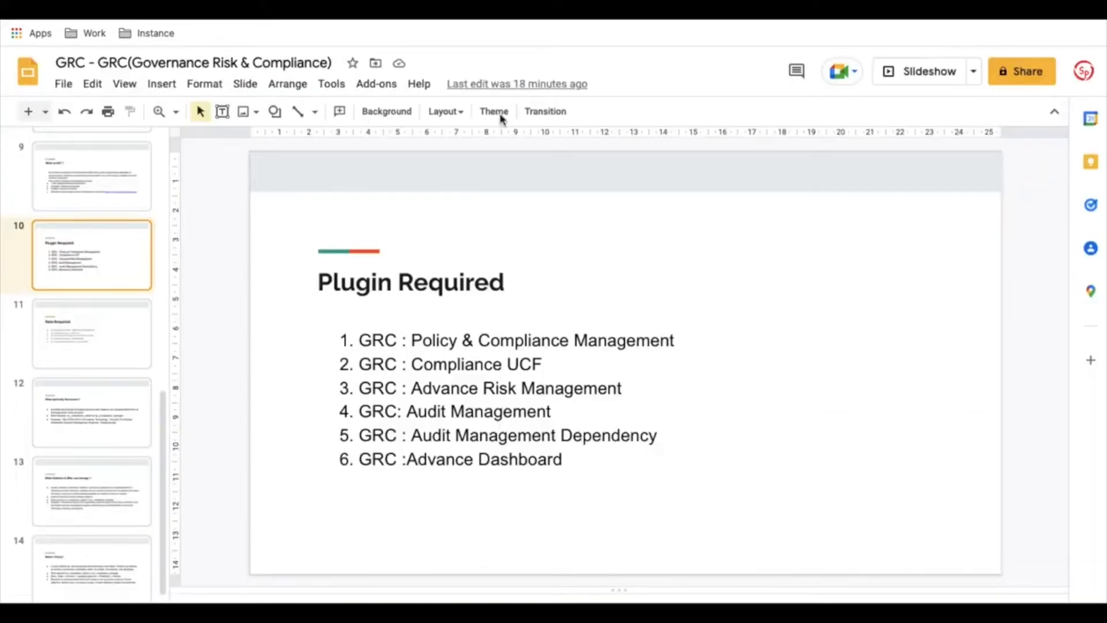
{"action": "left_click", "coordinate": [77, 343]}
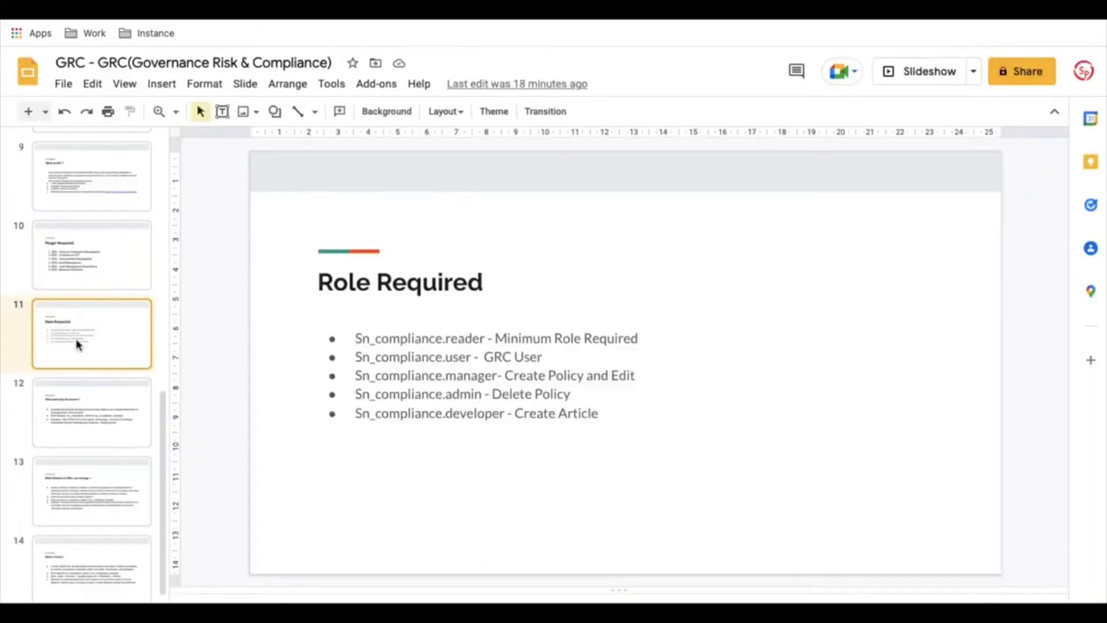
{"action": "left_click_drag", "start_coordinate": [445, 339], "coordinate": [354, 339]}
{"action": "key", "text": "super+c"}
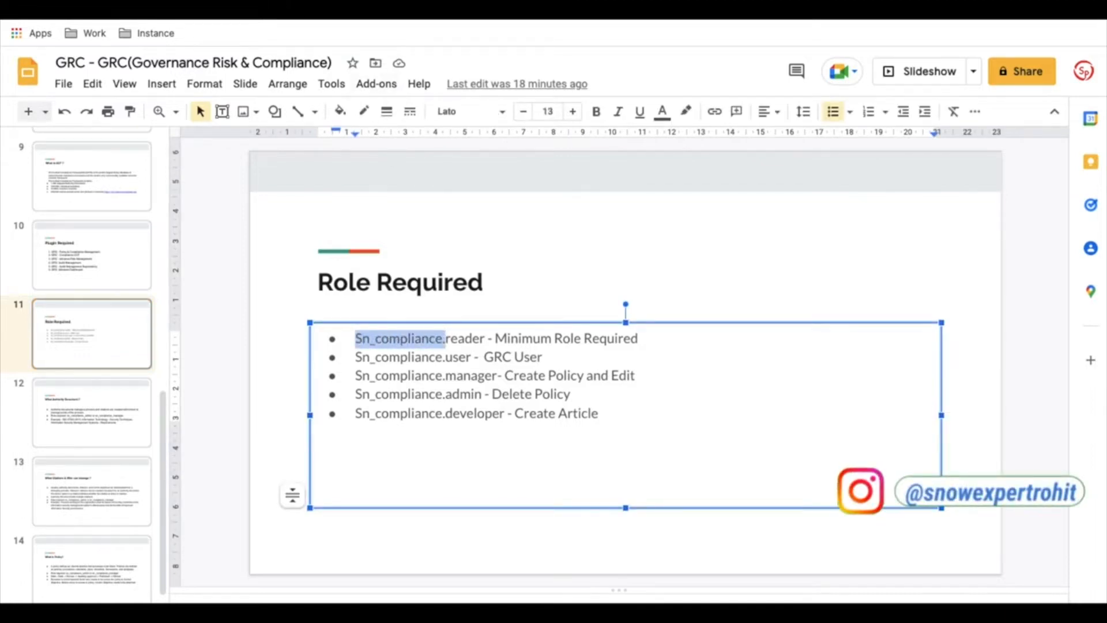
{"action": "left_click", "coordinate": [392, 21]}
{"action": "key", "text": "super+v"}
{"action": "key", "text": "Return"}
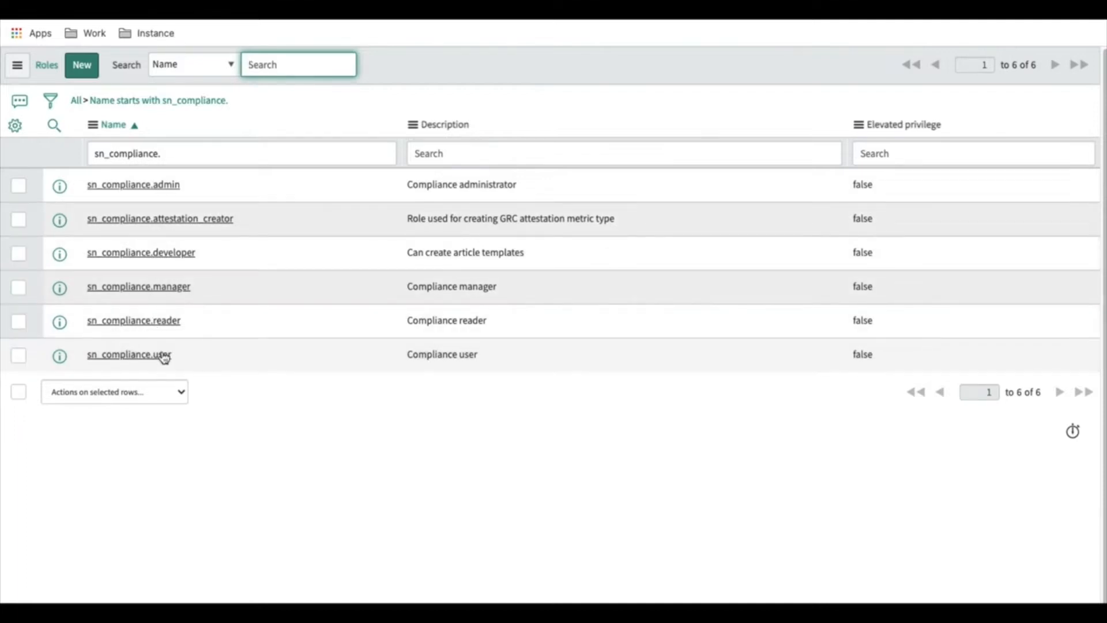
Compare the roles on the Role Required slide in Google Slides with the filtered Roles list in ServiceNow
{"action": "left_click", "coordinate": [524, 8]}
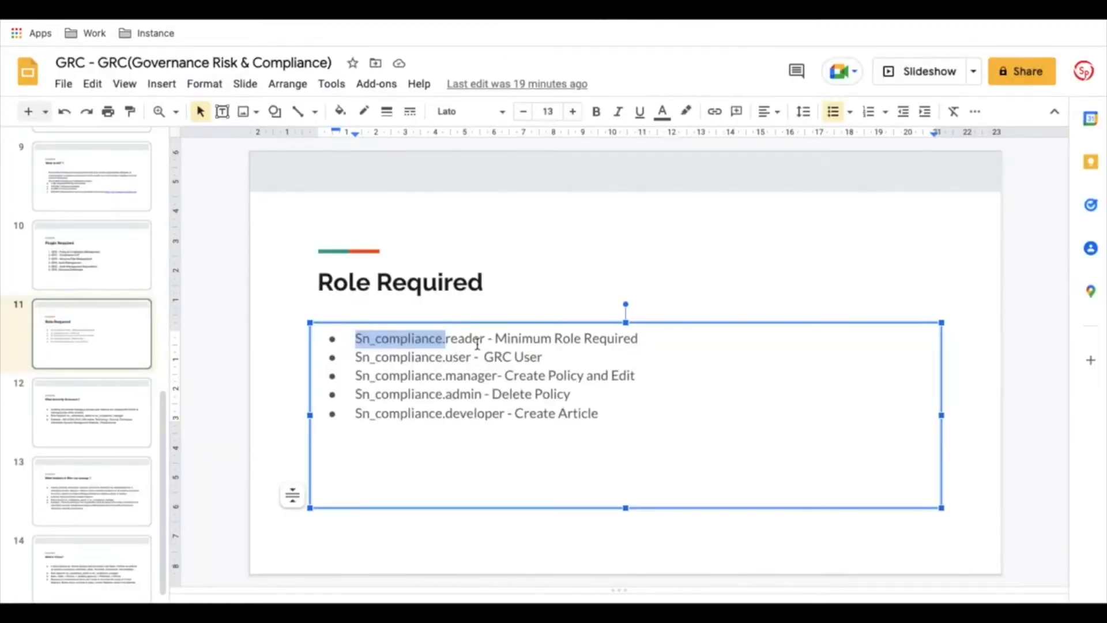
{"action": "left_click", "coordinate": [462, 8]}
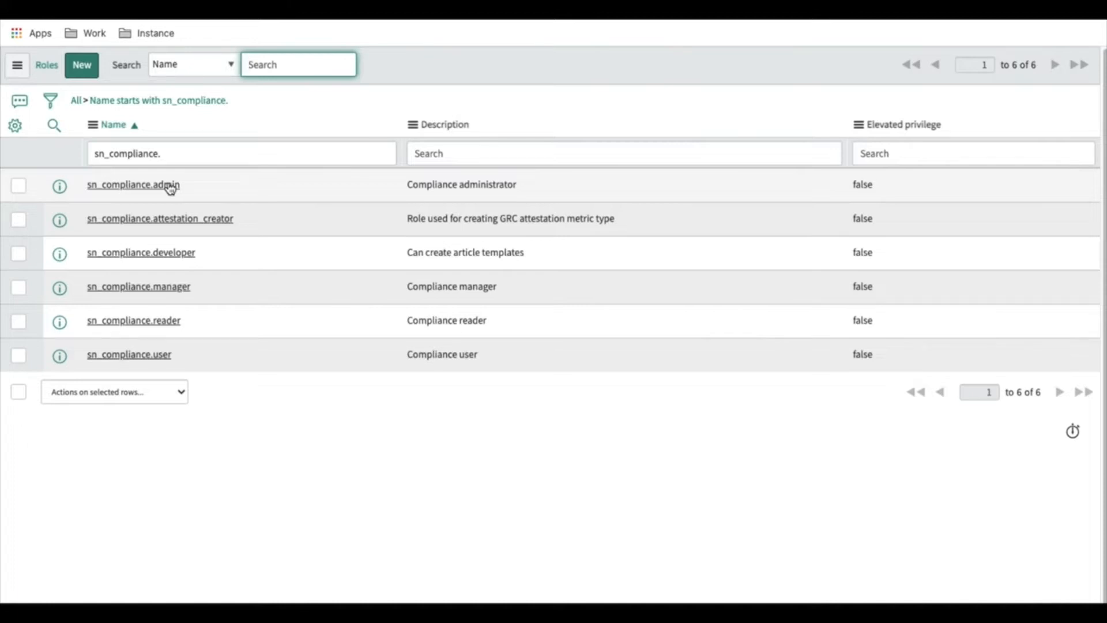
{"action": "left_click", "coordinate": [548, 12]}
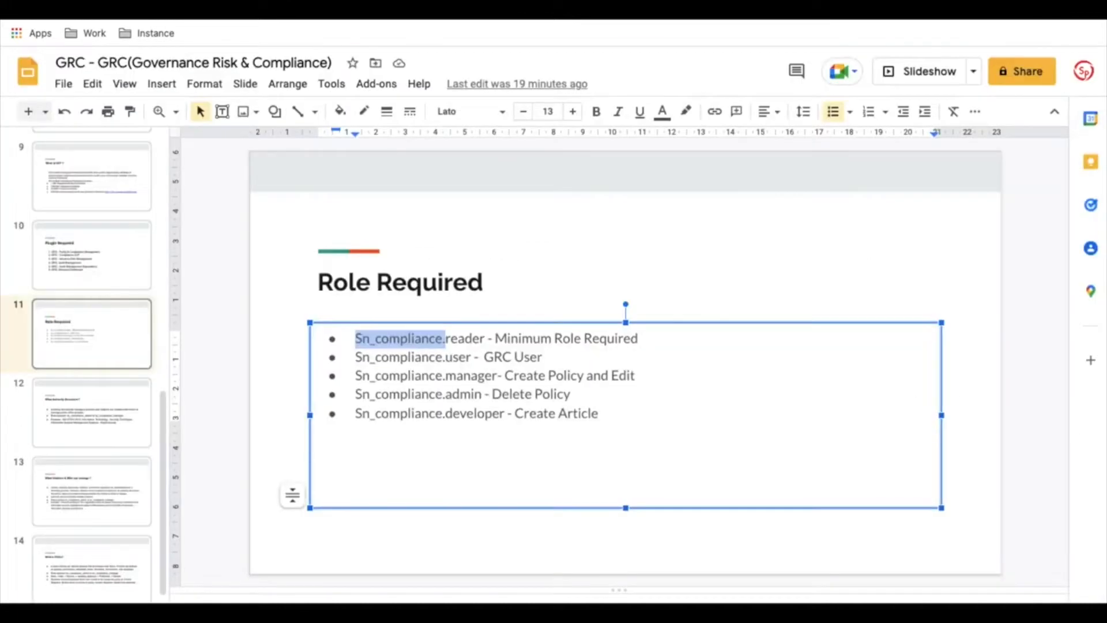
{"action": "left_click", "coordinate": [597, 236]}
{"action": "key", "text": "Down"}
{"action": "key", "text": "Up"}
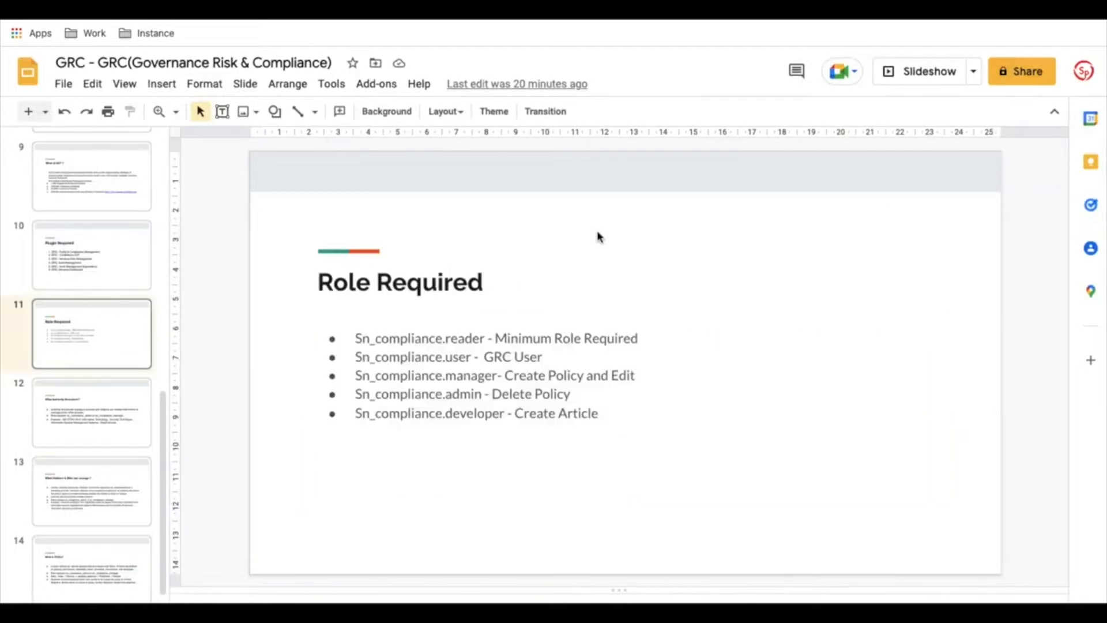
{"action": "left_click", "coordinate": [100, 315]}
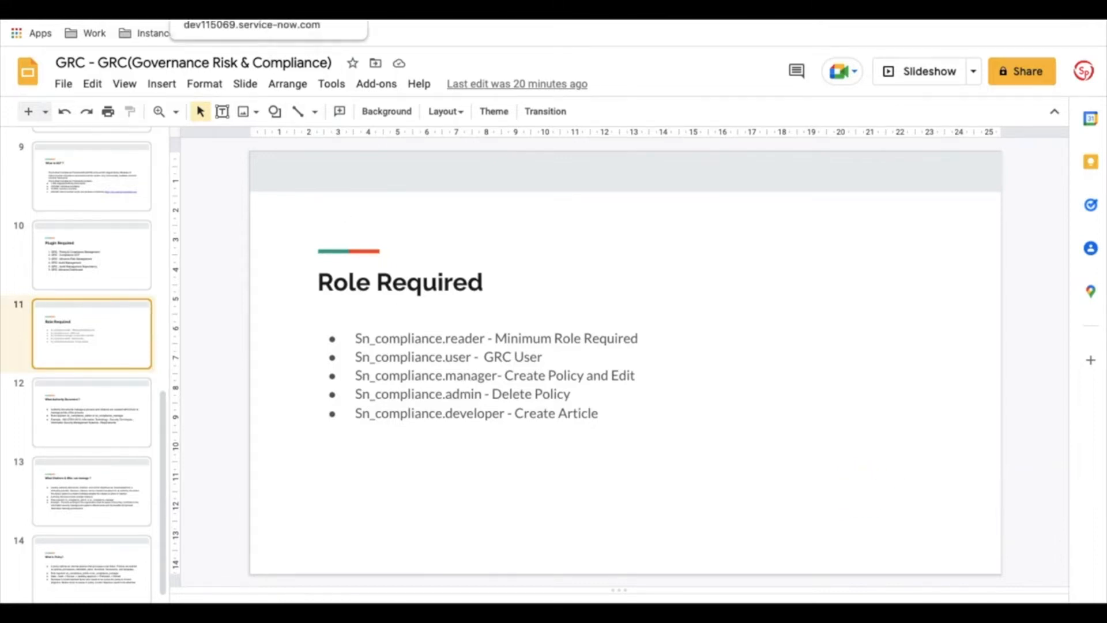
Return to the main ServiceNow window and filter the application navigator by "policy"
{"action": "left_click", "coordinate": [231, 5]}
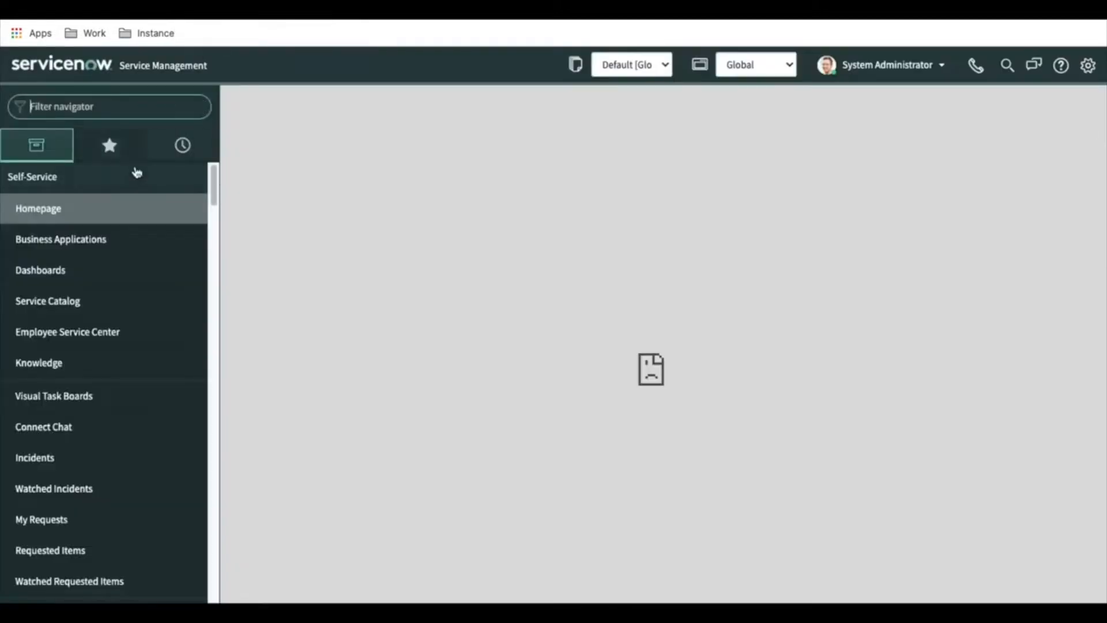
{"action": "left_click", "coordinate": [131, 108]}
{"action": "type", "text": "Policy"}
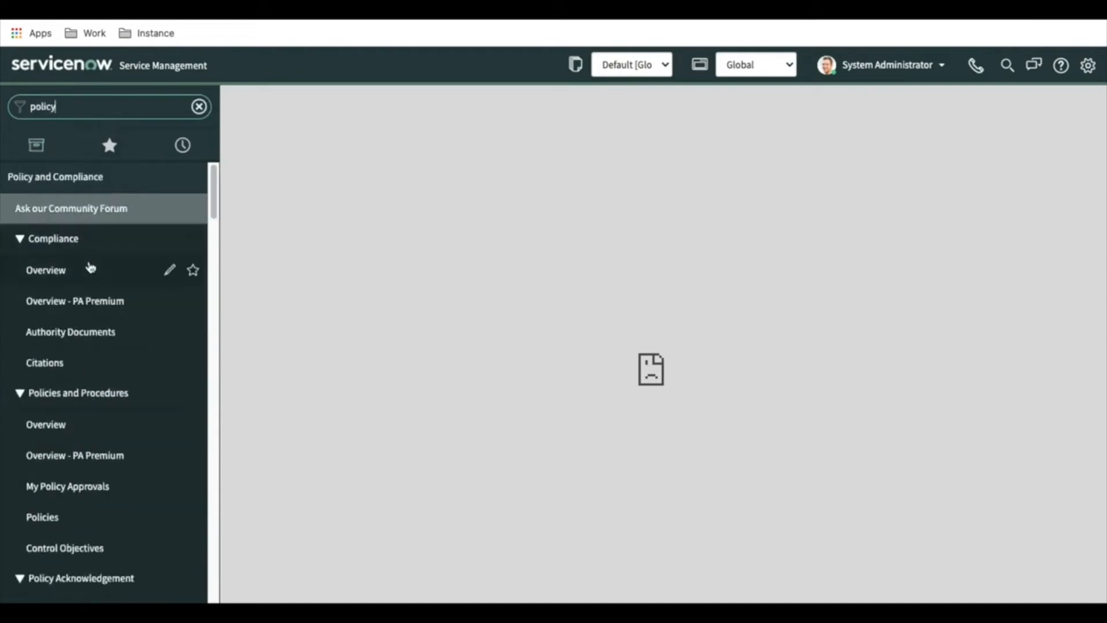
Look through the Policy and Compliance modules, from Compliance and Policy Exceptions through Scoping, Controls, Issues and Indicators to Administration
{"action": "scroll", "coordinate": [89, 270], "scroll_direction": "down", "scroll_amount": 4}
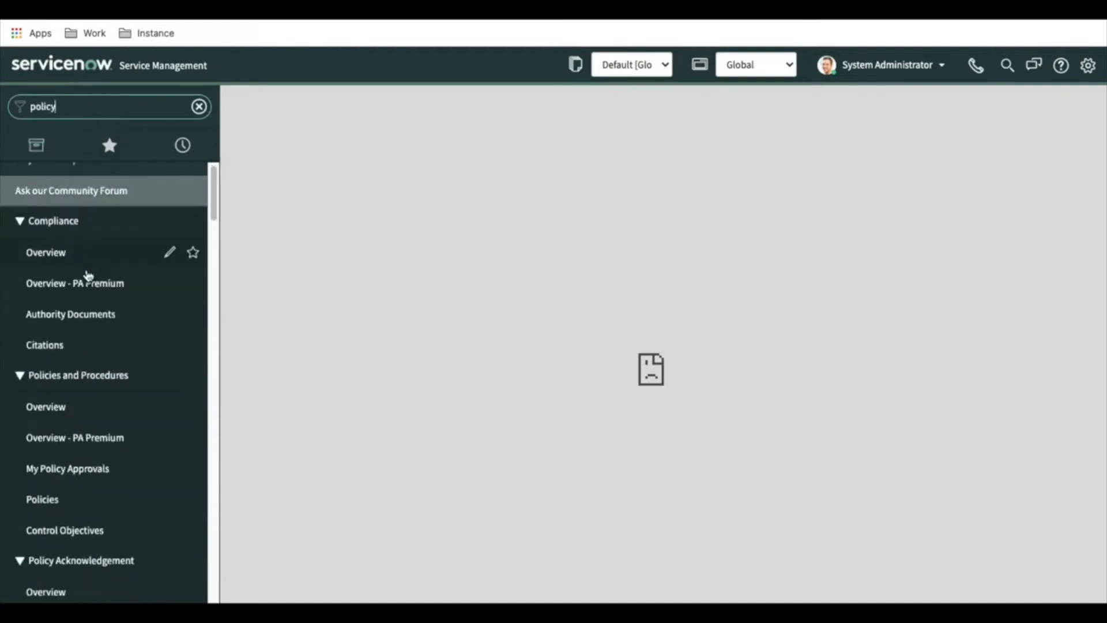
{"action": "scroll", "coordinate": [88, 275], "scroll_direction": "down", "scroll_amount": 6}
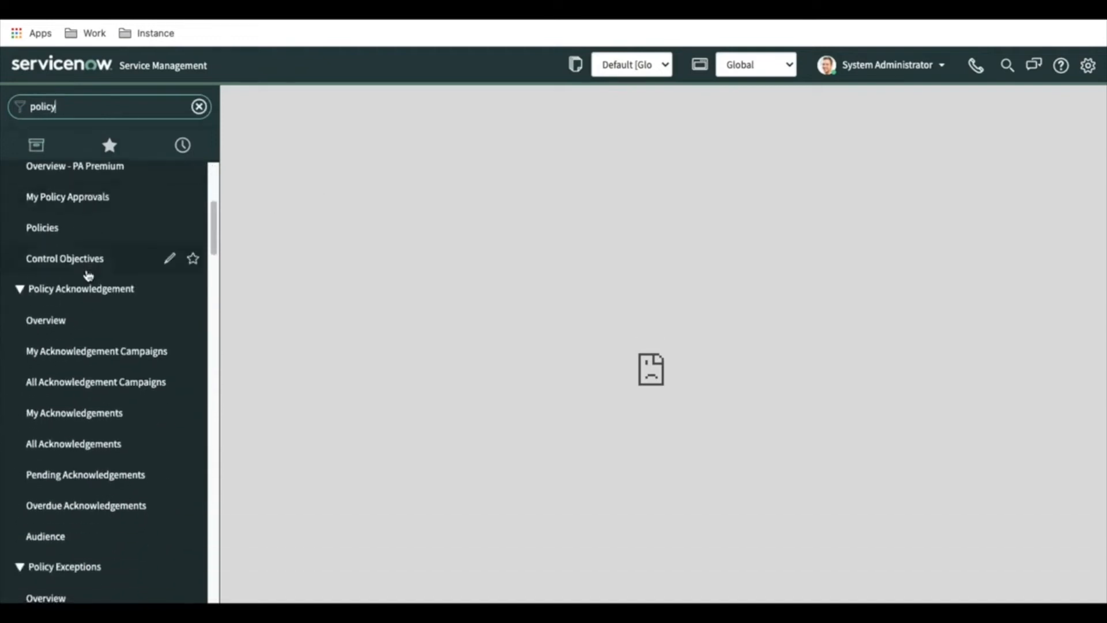
{"action": "scroll", "coordinate": [89, 275], "scroll_direction": "down", "scroll_amount": 2}
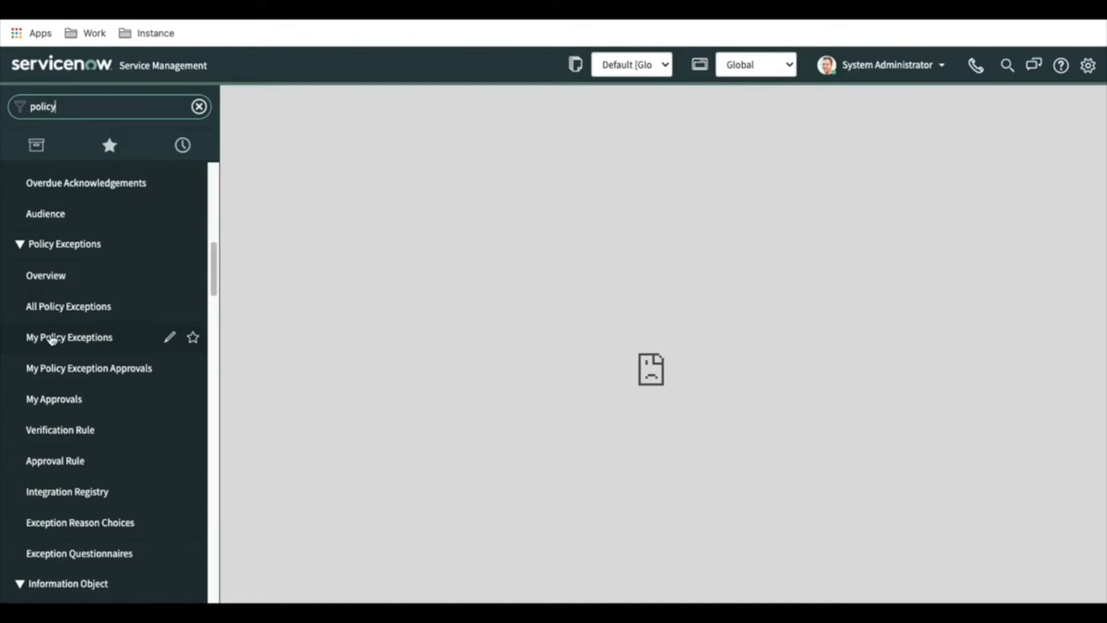
{"action": "scroll", "coordinate": [55, 266], "scroll_direction": "down", "scroll_amount": 1}
{"action": "scroll", "coordinate": [55, 267], "scroll_direction": "down", "scroll_amount": 2}
{"action": "scroll", "coordinate": [55, 266], "scroll_direction": "up", "scroll_amount": 1}
{"action": "scroll", "coordinate": [56, 222], "scroll_direction": "down", "scroll_amount": 5}
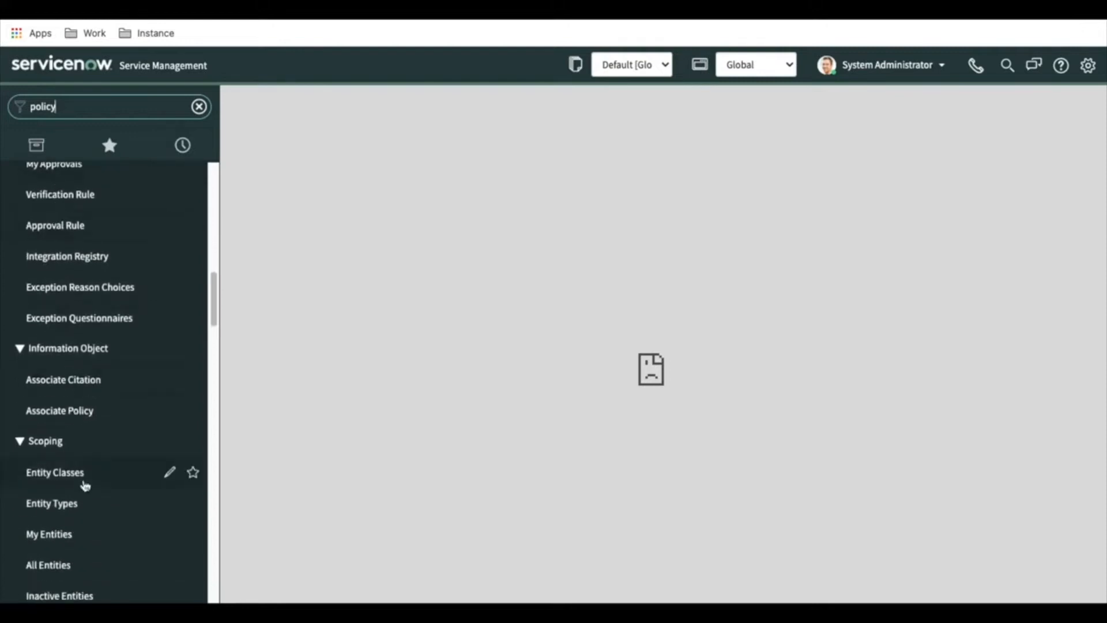
{"action": "scroll", "coordinate": [80, 522], "scroll_direction": "down", "scroll_amount": 2}
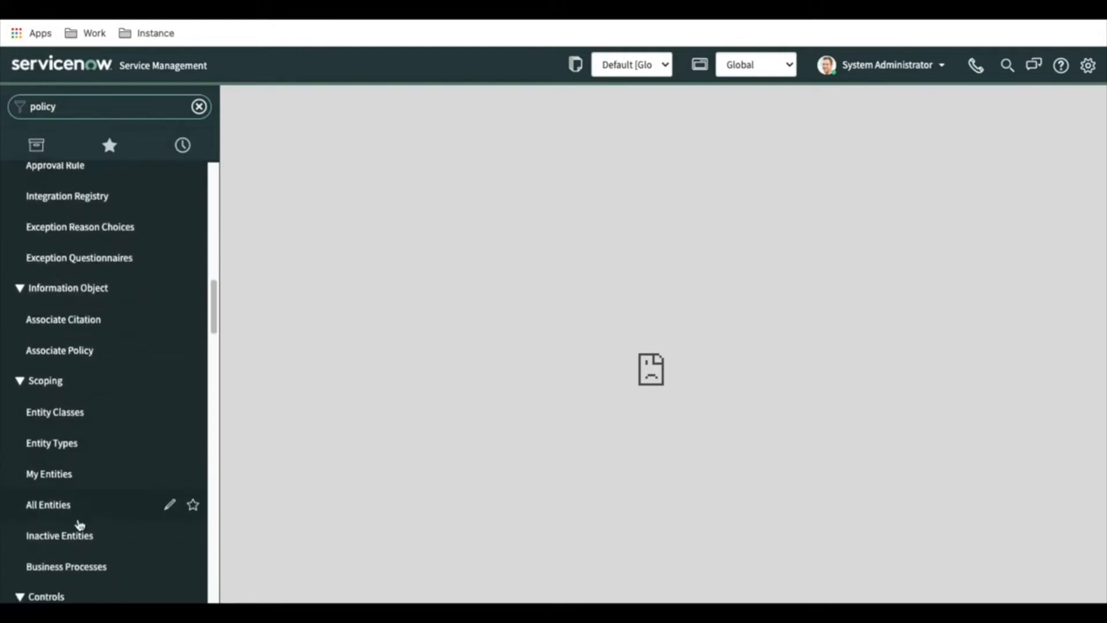
{"action": "scroll", "coordinate": [74, 499], "scroll_direction": "down", "scroll_amount": 6}
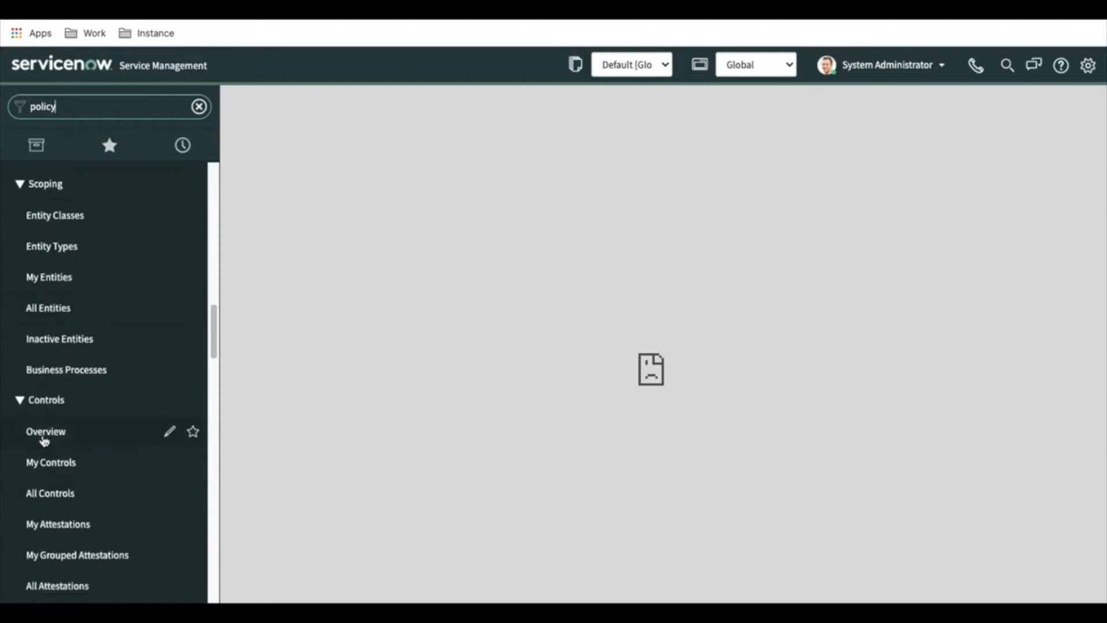
{"action": "scroll", "coordinate": [64, 526], "scroll_direction": "down", "scroll_amount": 12}
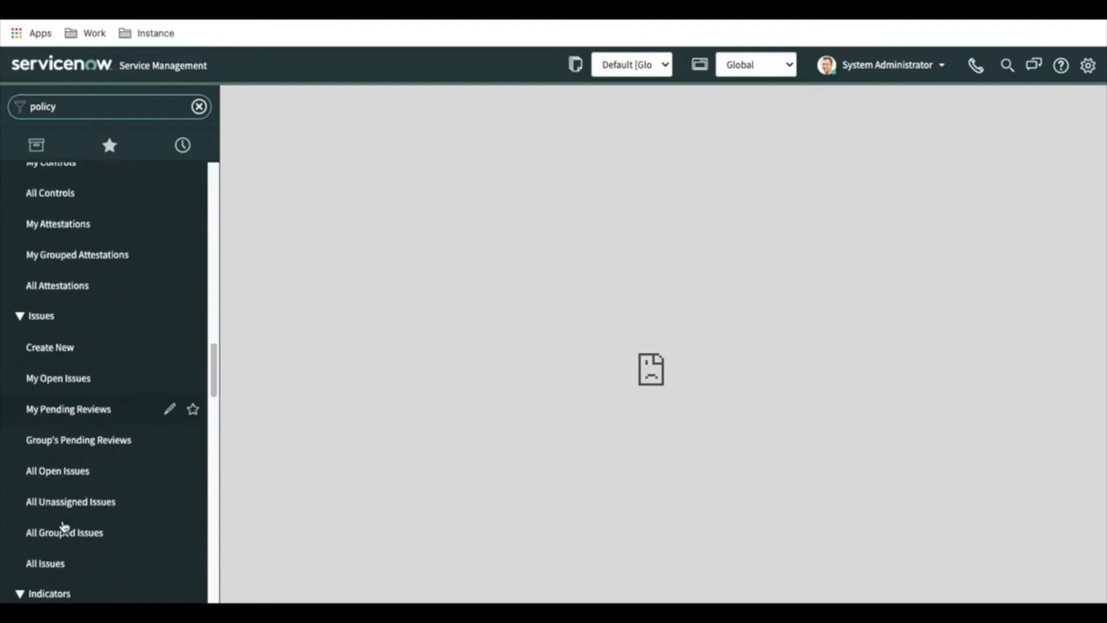
{"action": "scroll", "coordinate": [63, 526], "scroll_direction": "down", "scroll_amount": 6}
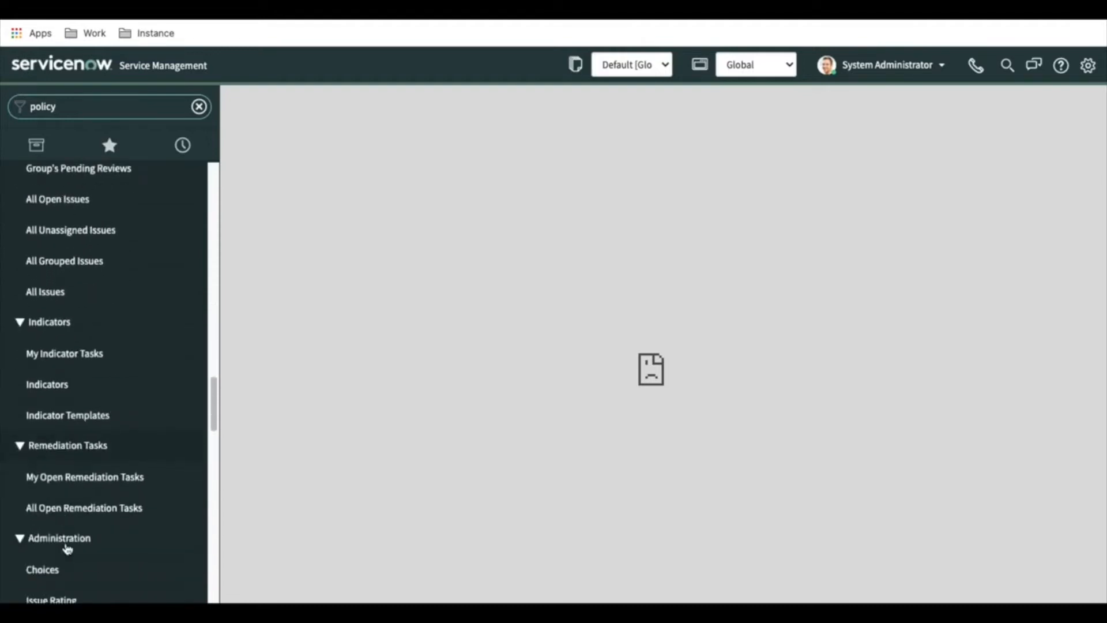
{"action": "scroll", "coordinate": [67, 547], "scroll_direction": "down", "scroll_amount": 3}
{"action": "scroll", "coordinate": [67, 548], "scroll_direction": "up", "scroll_amount": 20}
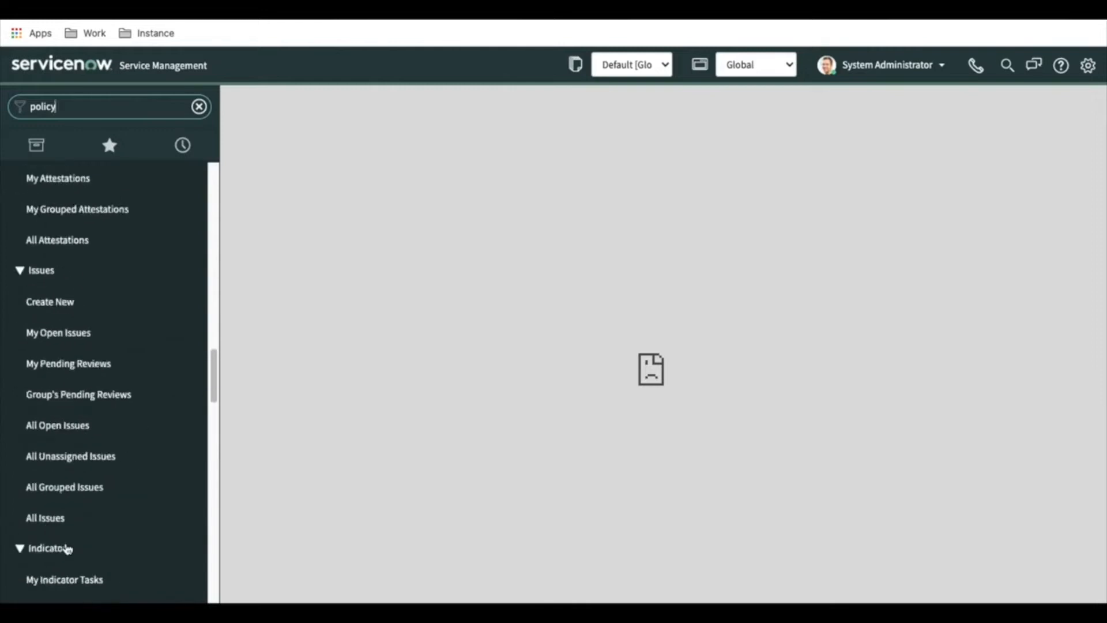
Open the Policies list under Policies and Procedures to view the existing policies
{"action": "scroll", "coordinate": [67, 547], "scroll_direction": "up", "scroll_amount": 6}
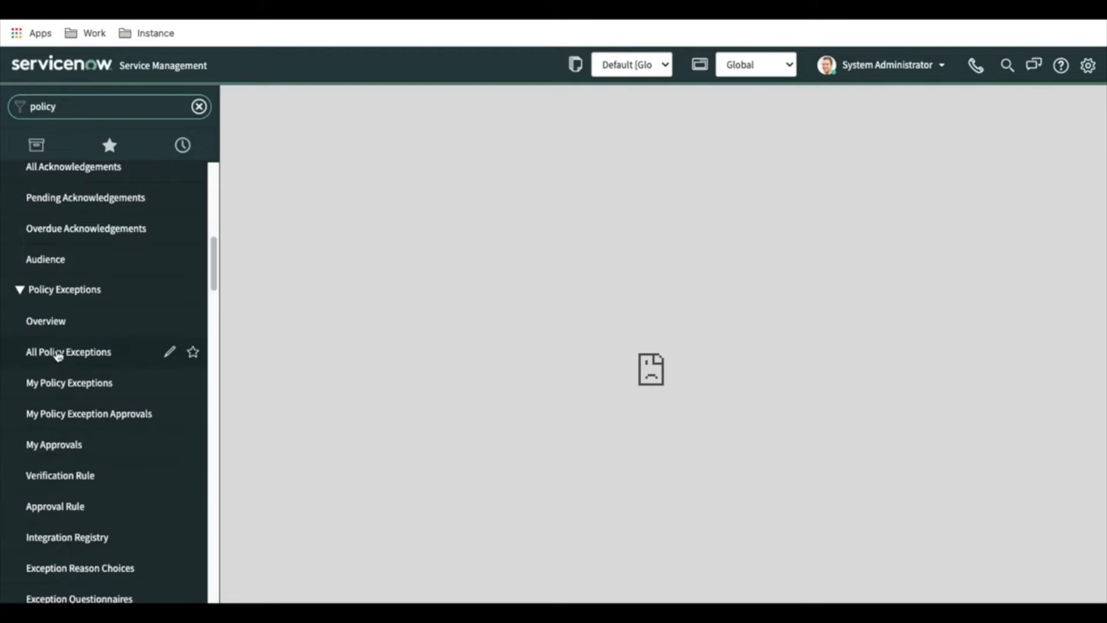
{"action": "scroll", "coordinate": [56, 354], "scroll_direction": "up", "scroll_amount": 3}
{"action": "scroll", "coordinate": [56, 355], "scroll_direction": "up", "scroll_amount": 6}
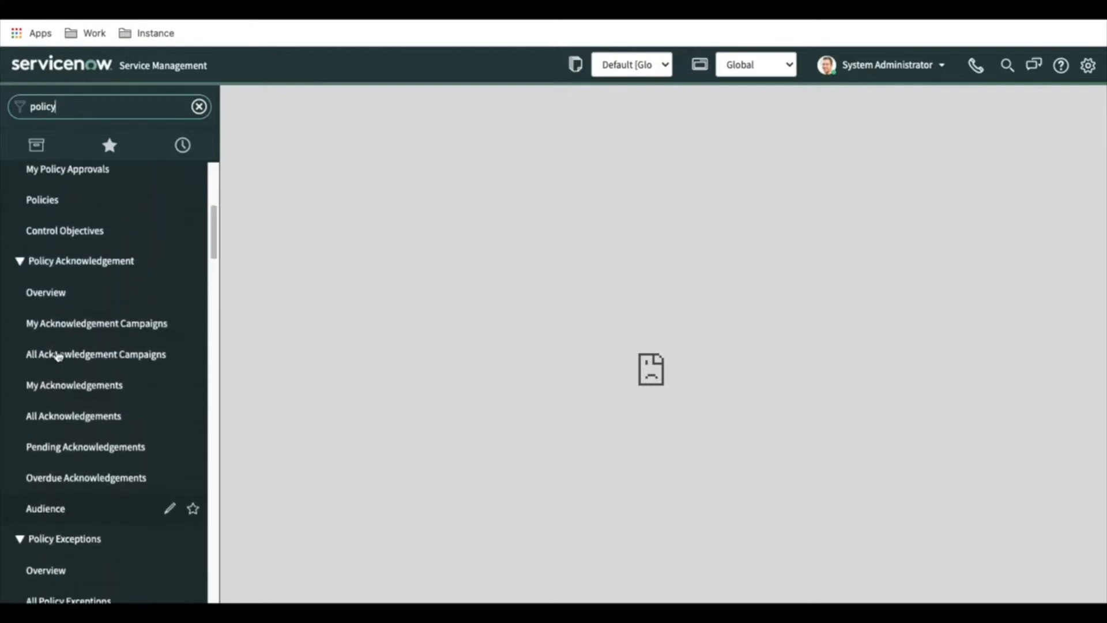
{"action": "scroll", "coordinate": [57, 356], "scroll_direction": "up", "scroll_amount": 3}
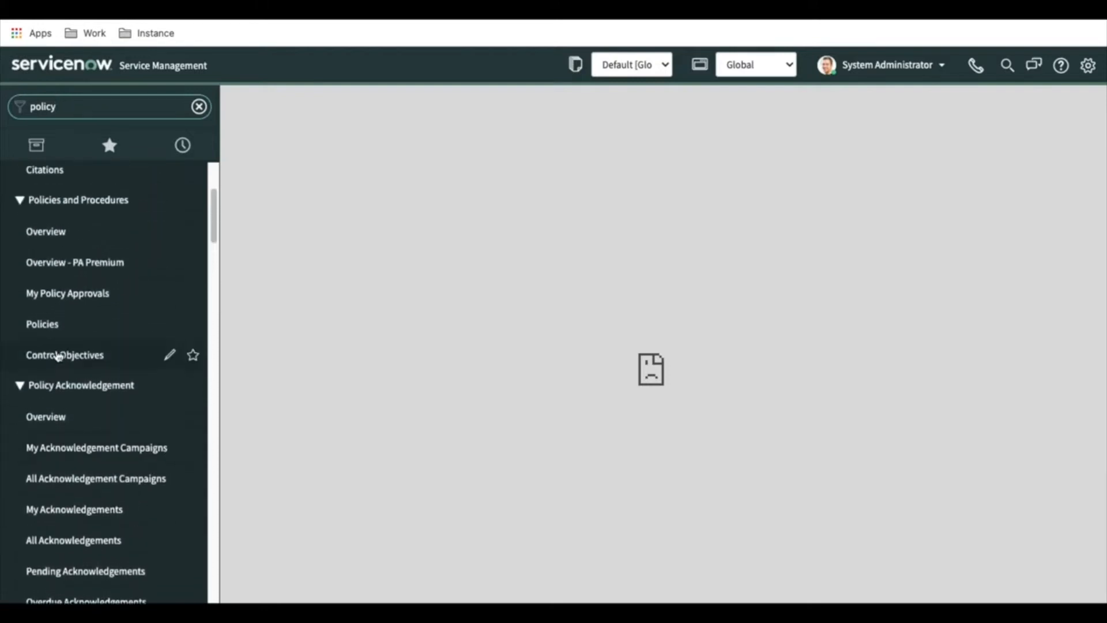
{"action": "scroll", "coordinate": [63, 309], "scroll_direction": "up", "scroll_amount": 1}
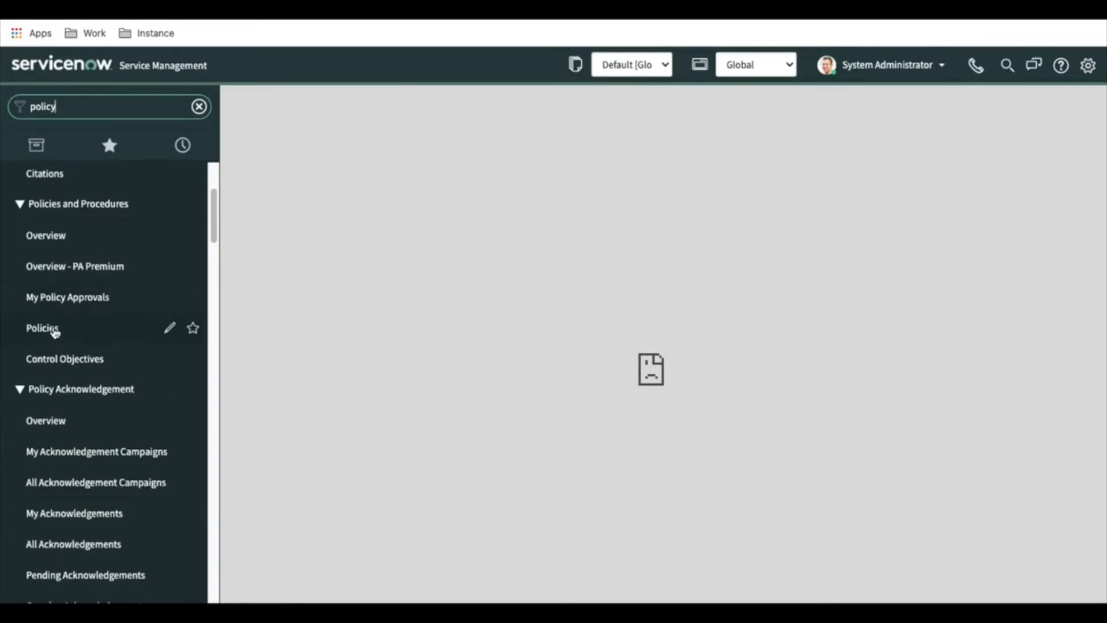
{"action": "left_click", "coordinate": [54, 336]}
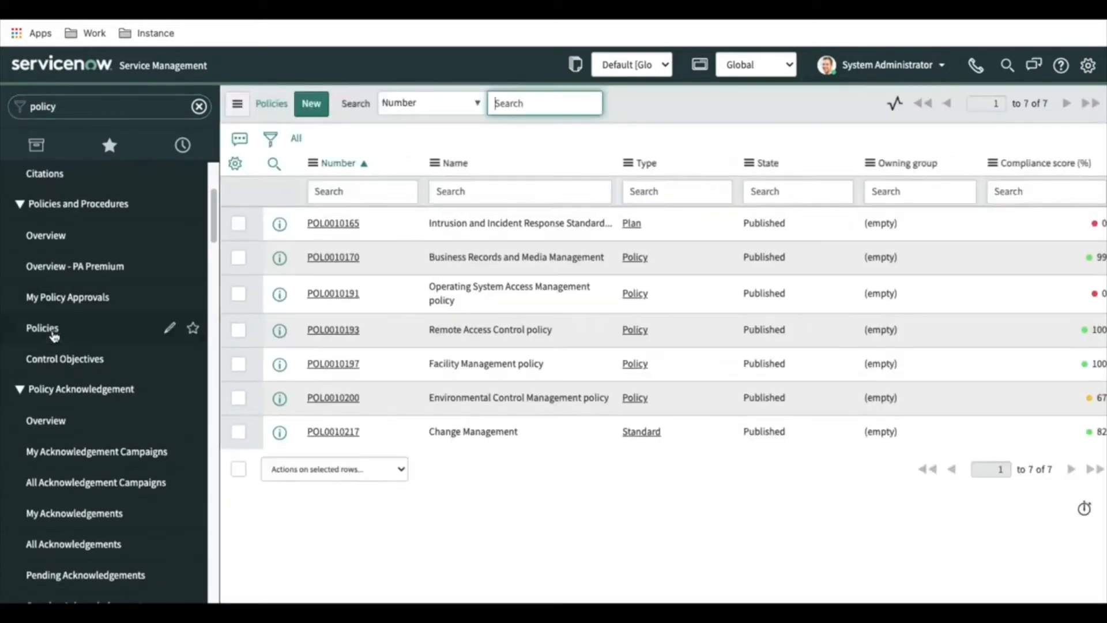
View the Authority Documents and Citations lists under Compliance, going through both lists twice
{"action": "scroll", "coordinate": [81, 340], "scroll_direction": "up", "scroll_amount": 5}
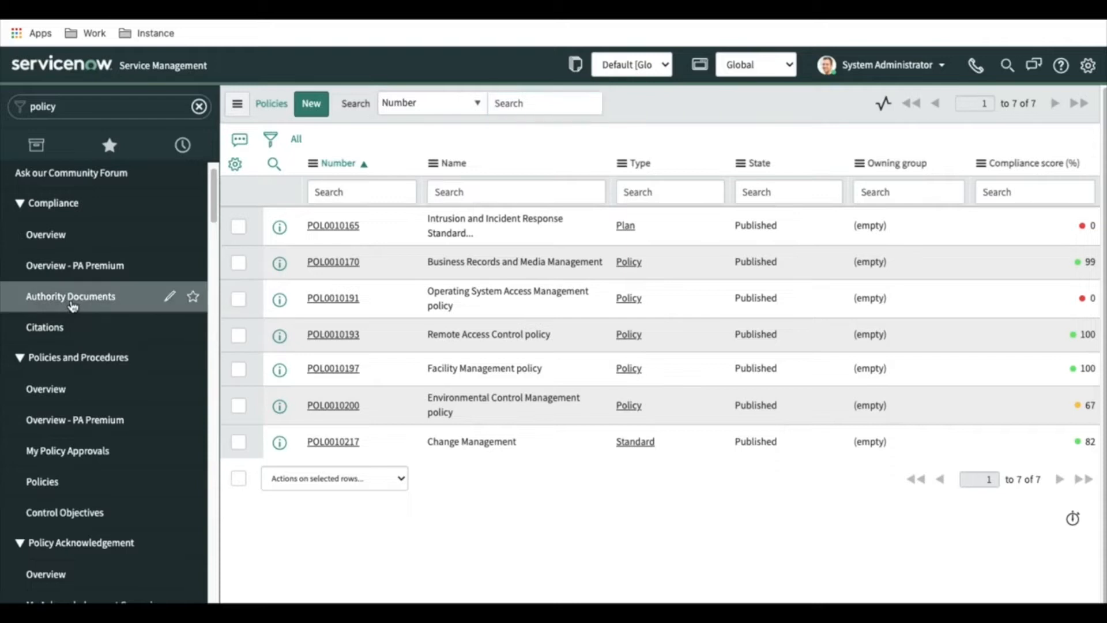
{"action": "left_click", "coordinate": [71, 295]}
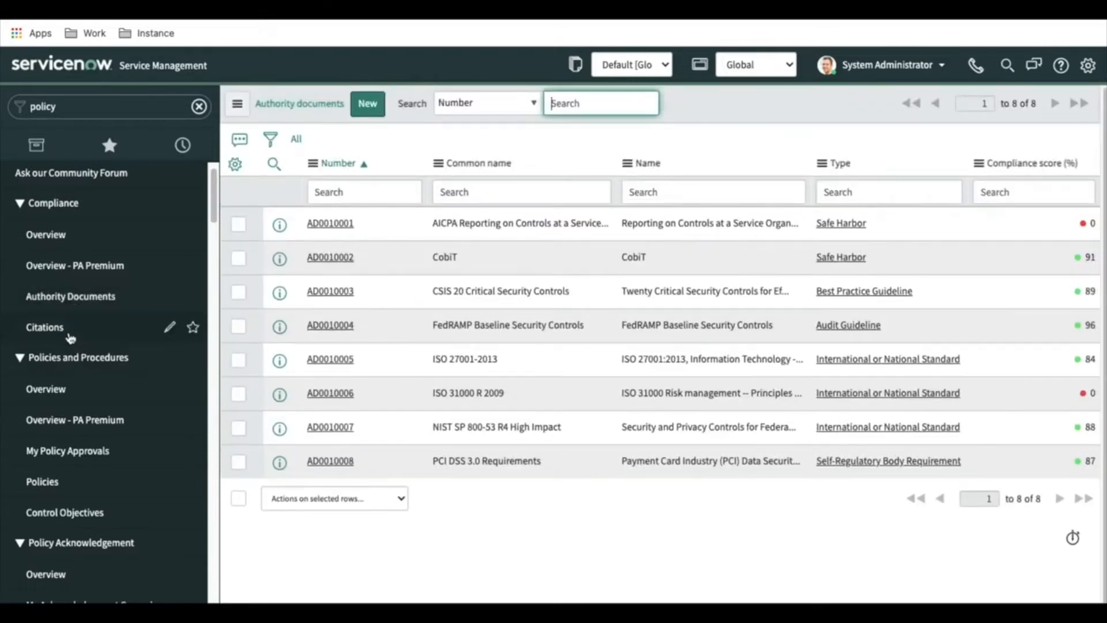
{"action": "left_click", "coordinate": [70, 334]}
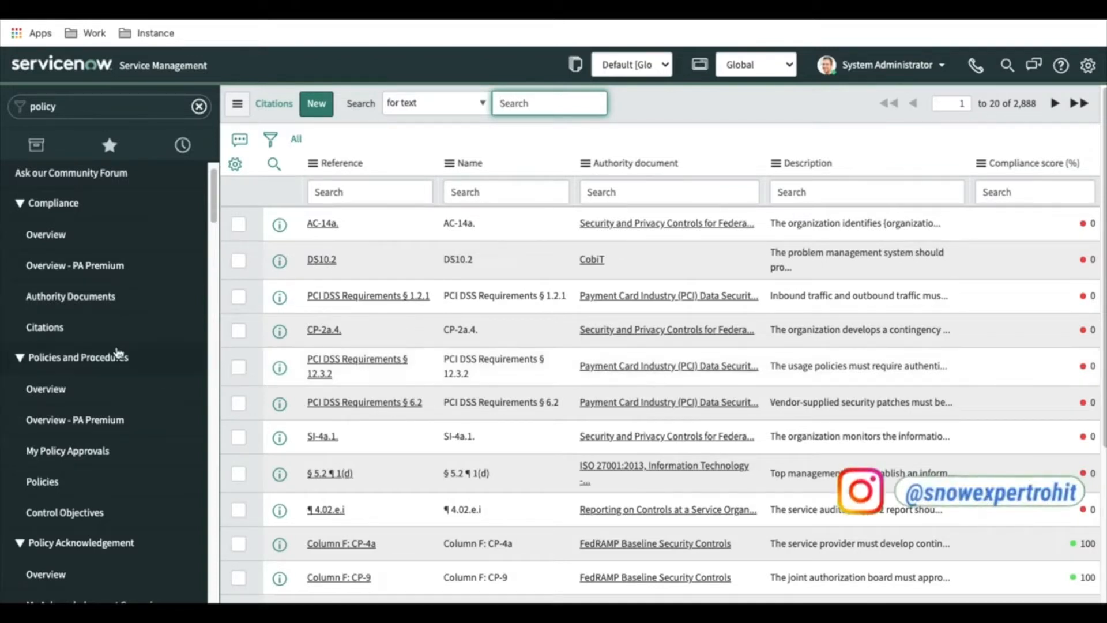
{"action": "scroll", "coordinate": [118, 353], "scroll_direction": "up", "scroll_amount": 1}
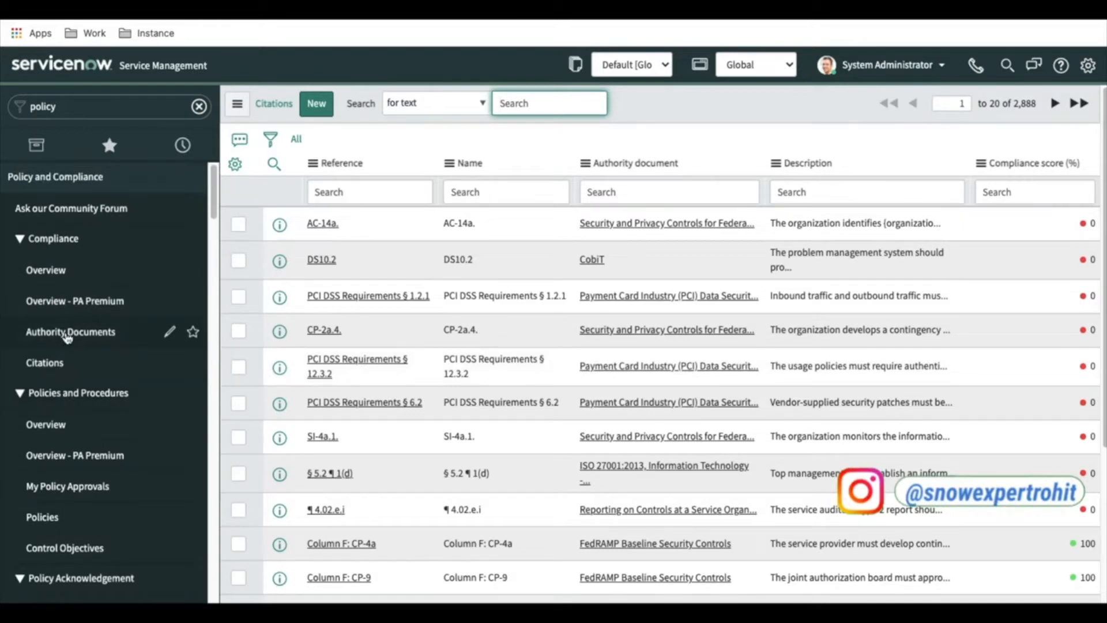
{"action": "left_click", "coordinate": [68, 338]}
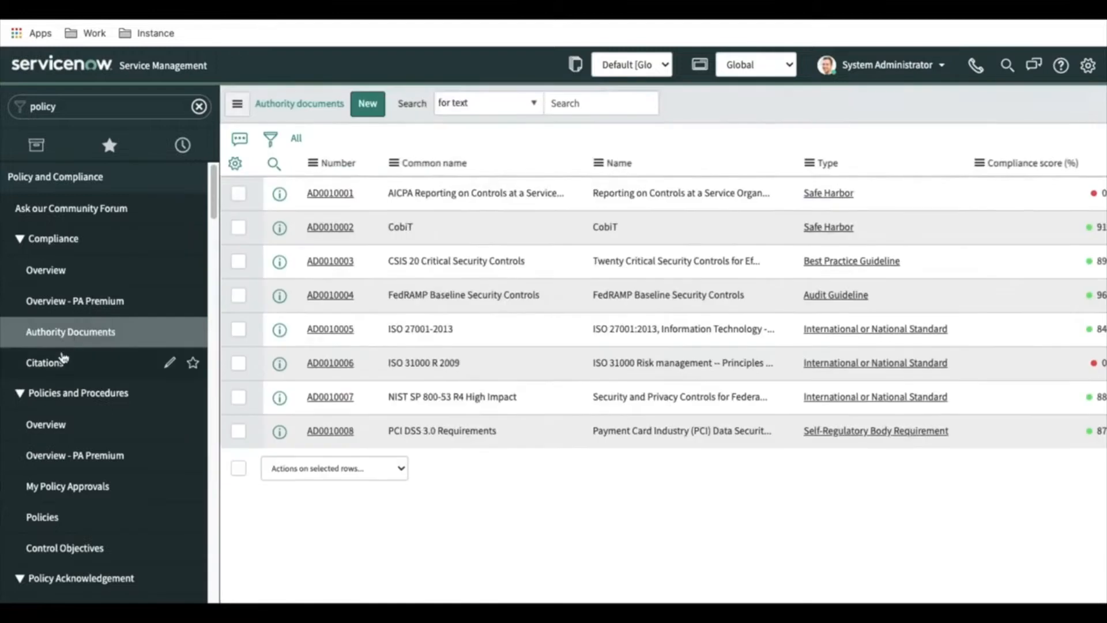
{"action": "left_click", "coordinate": [58, 366]}
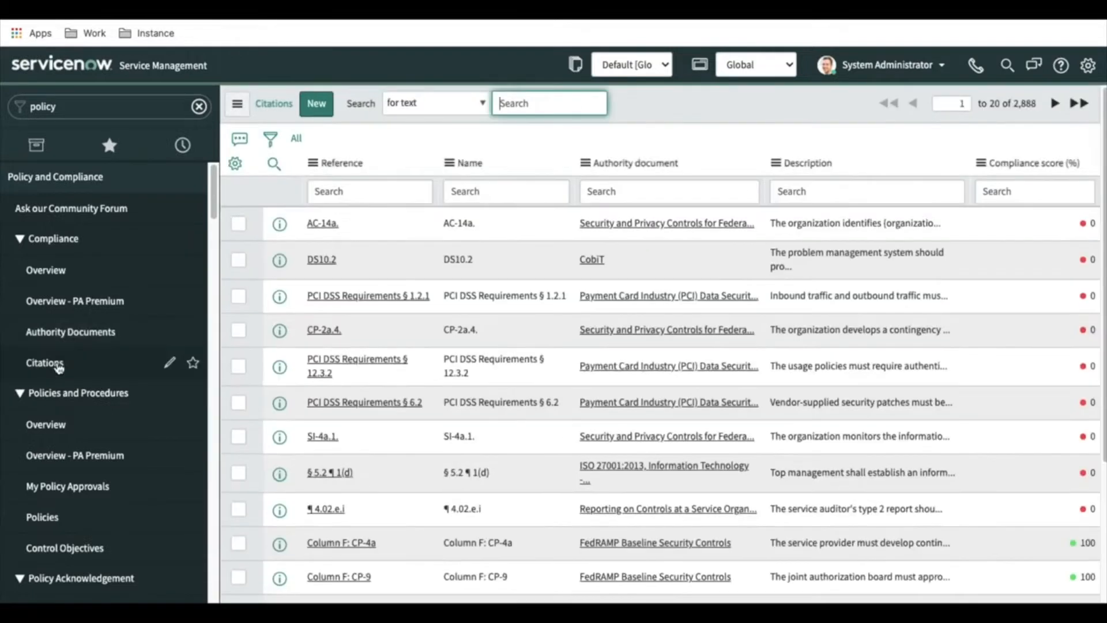
Reopen the Policies list and look through the Policy Acknowledgement modules below it
{"action": "scroll", "coordinate": [64, 497], "scroll_direction": "down", "scroll_amount": 1}
{"action": "left_click", "coordinate": [64, 497]}
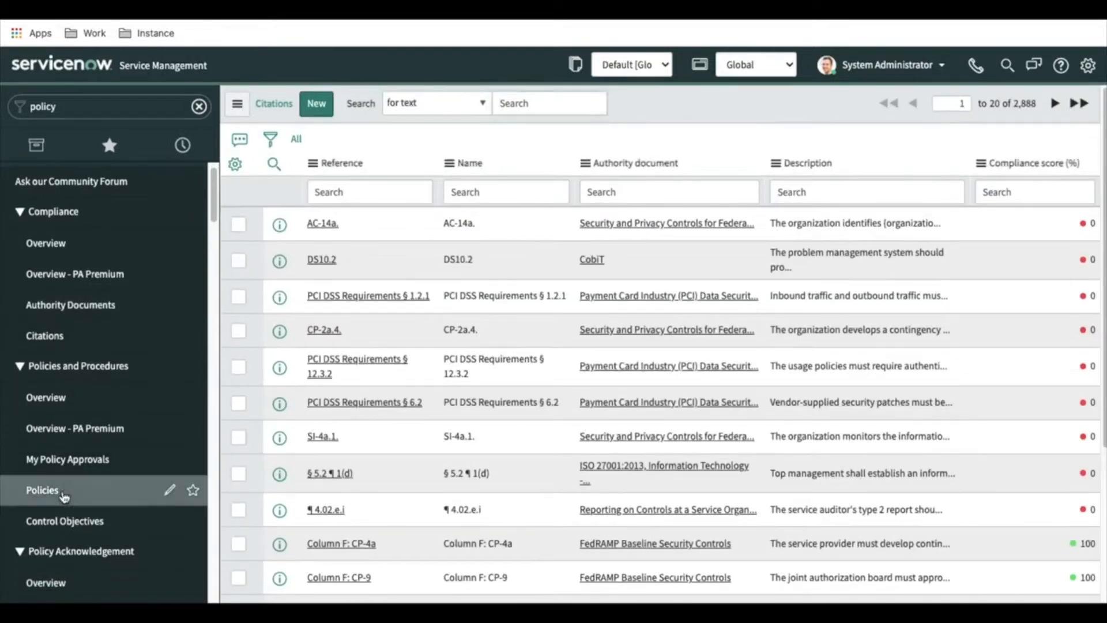
{"action": "scroll", "coordinate": [64, 497], "scroll_direction": "down", "scroll_amount": 5}
{"action": "scroll", "coordinate": [64, 497], "scroll_direction": "down", "scroll_amount": 8}
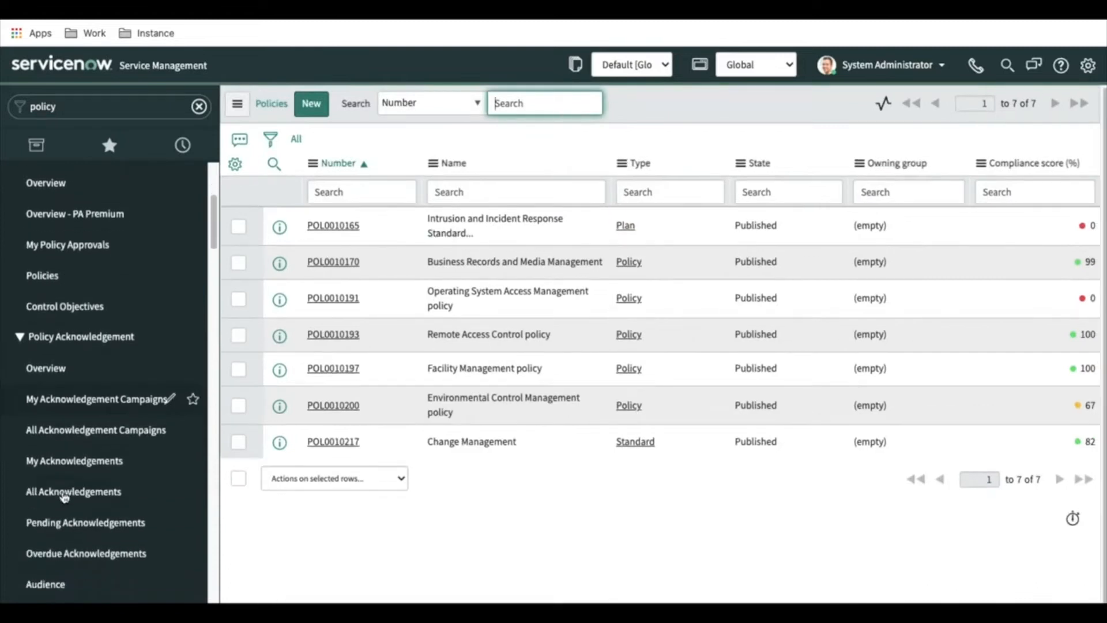
{"action": "scroll", "coordinate": [64, 496], "scroll_direction": "down", "scroll_amount": 3}
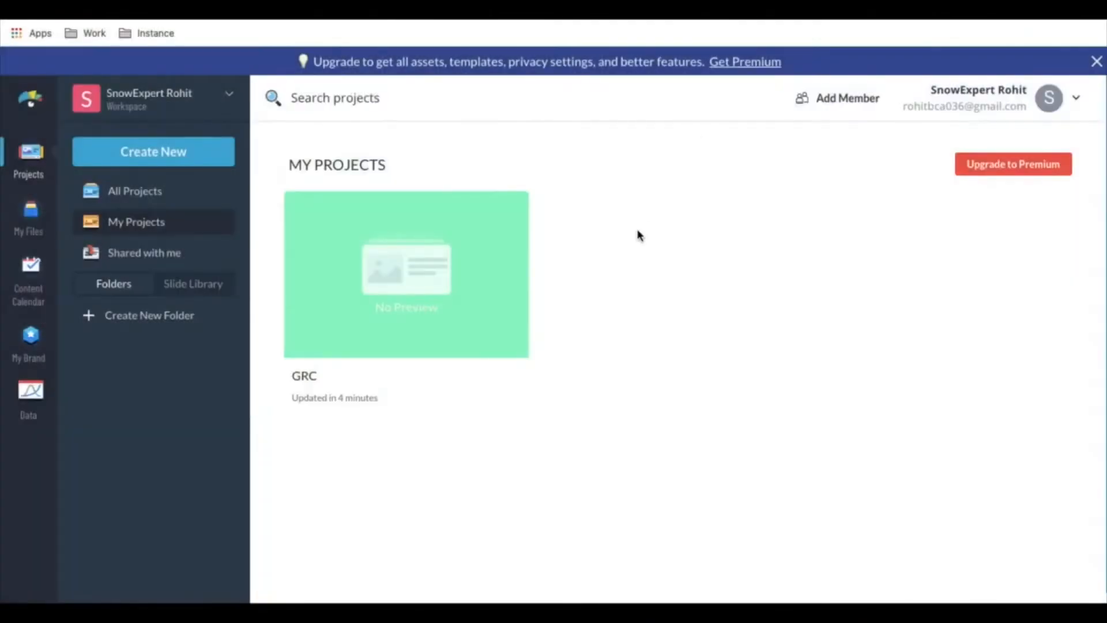
Switch to Visme, open the GRC project for editing and bring up the diagram shapes
{"action": "left_click", "coordinate": [437, 267]}
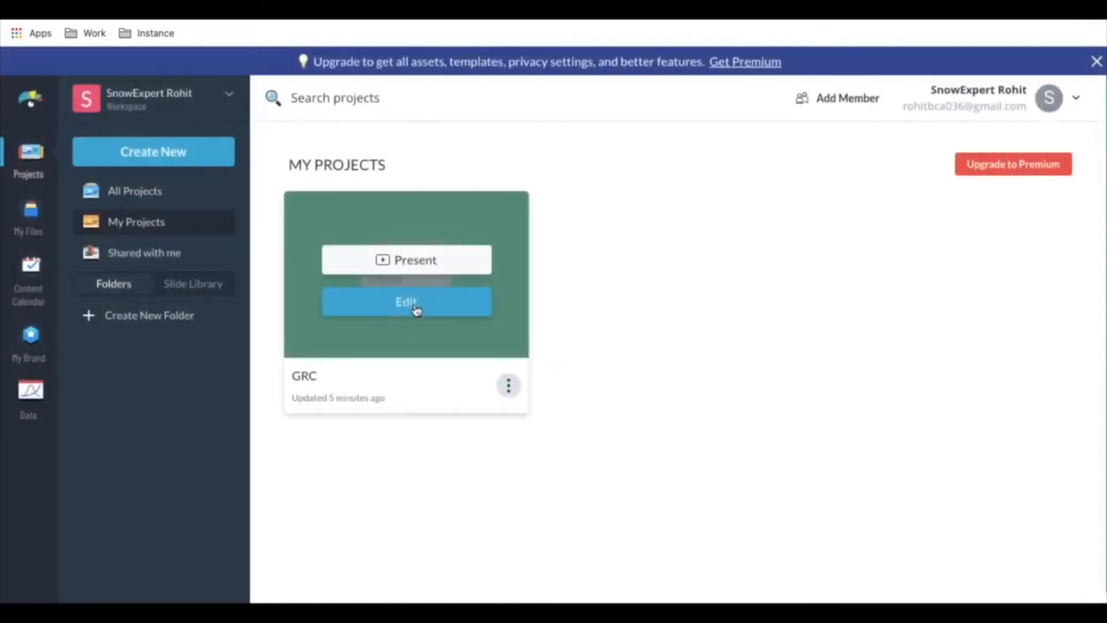
{"action": "left_click", "coordinate": [415, 308]}
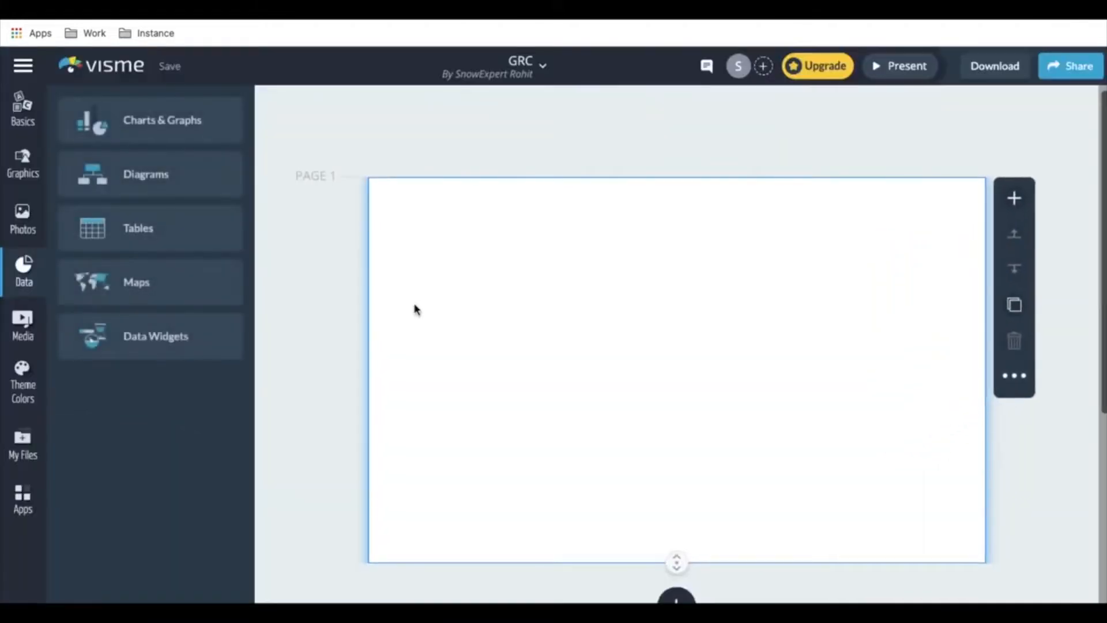
{"action": "left_click", "coordinate": [126, 175]}
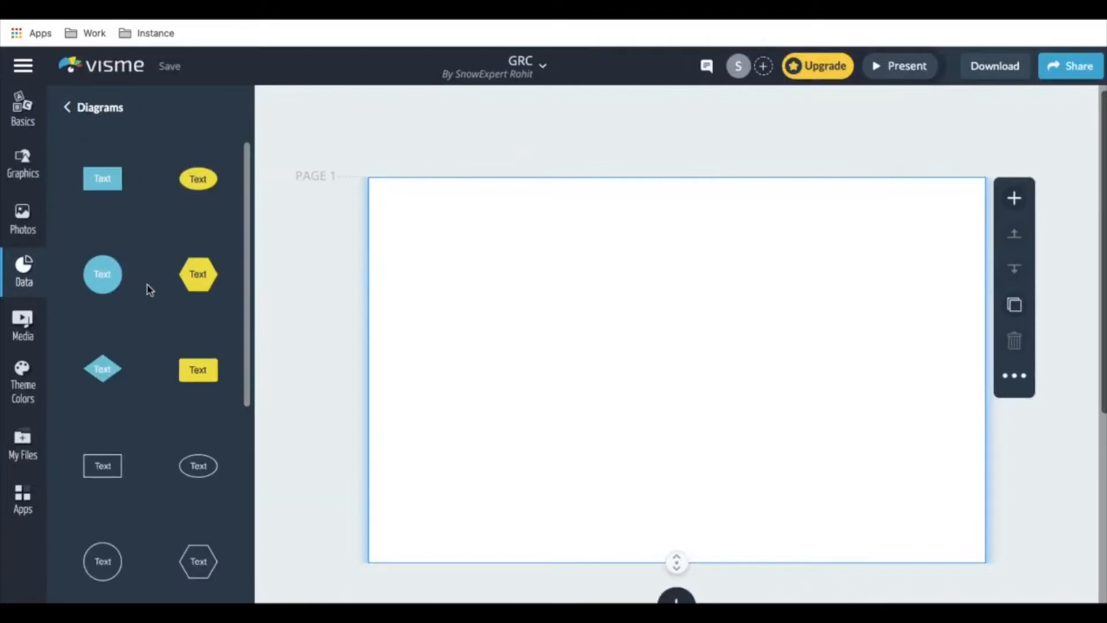
Add an outlined circle labelled "UCF" near the page's left edge and shrink it to fit the label
{"action": "left_click", "coordinate": [116, 557]}
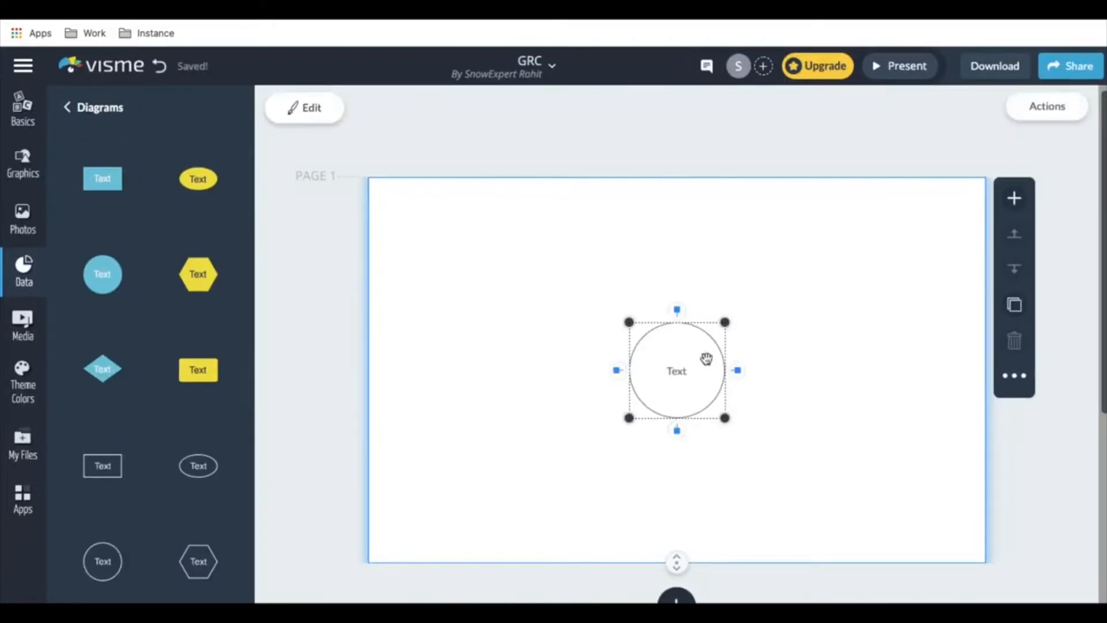
{"action": "left_click_drag", "start_coordinate": [686, 351], "coordinate": [430, 400]}
{"action": "double_click", "coordinate": [429, 404]}
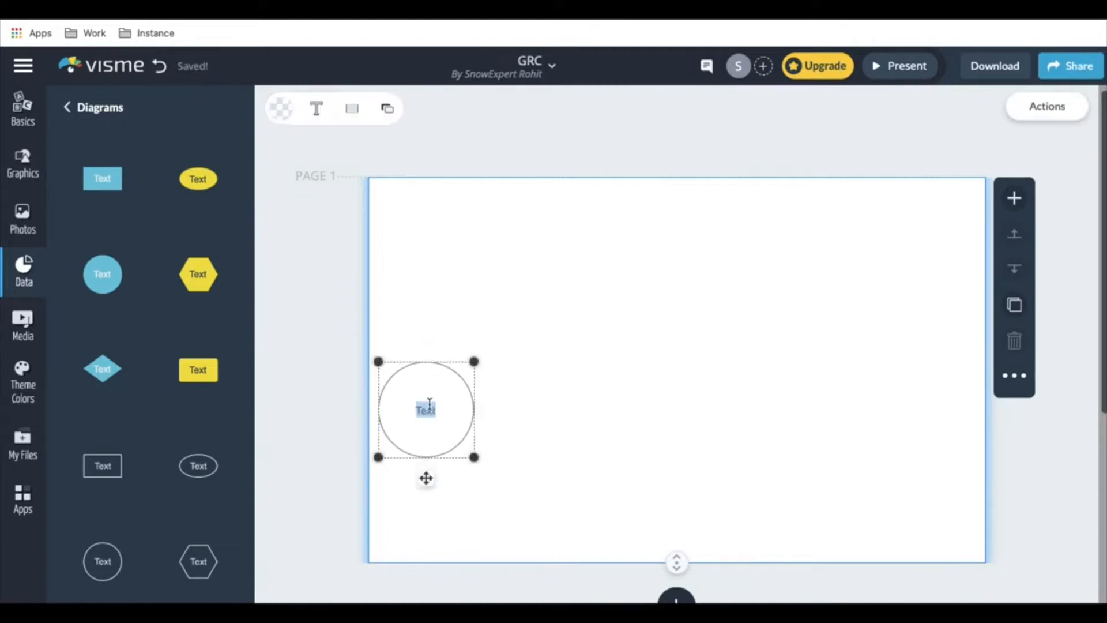
{"action": "type", "text": "UCF"}
{"action": "left_click_drag", "start_coordinate": [473, 457], "coordinate": [437, 417]}
{"action": "left_click", "coordinate": [434, 309]}
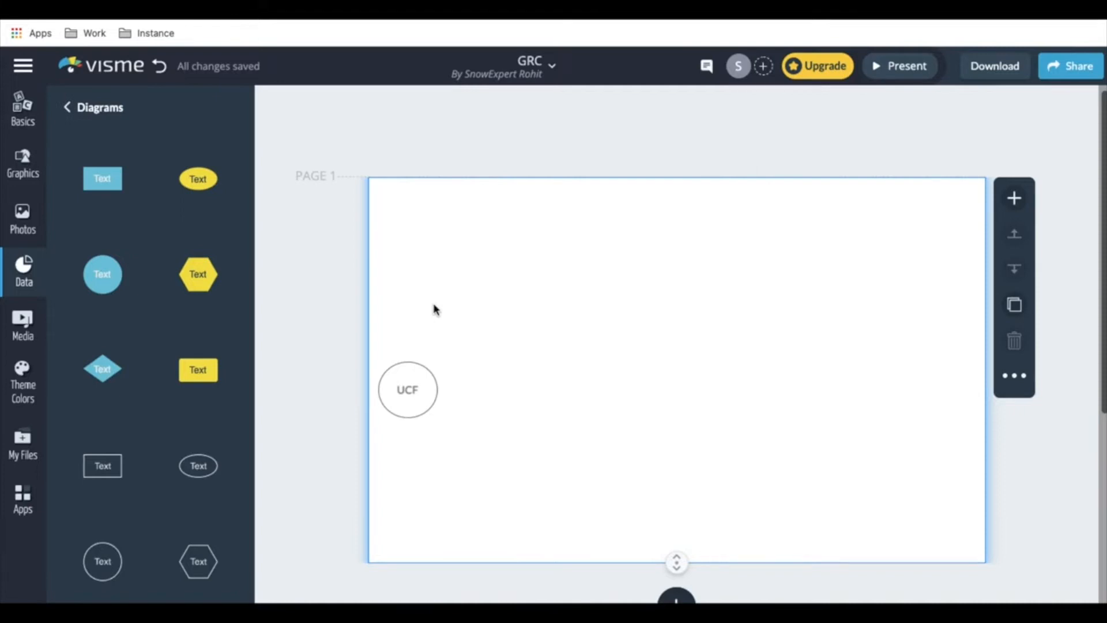
Add a blue rectangle above the UCF circle and label it "Authority Document"
{"action": "left_click", "coordinate": [114, 178]}
{"action": "left_click_drag", "start_coordinate": [692, 361], "coordinate": [433, 264]}
{"action": "double_click", "coordinate": [426, 274]}
{"action": "type", "text": "Authority Documen"}
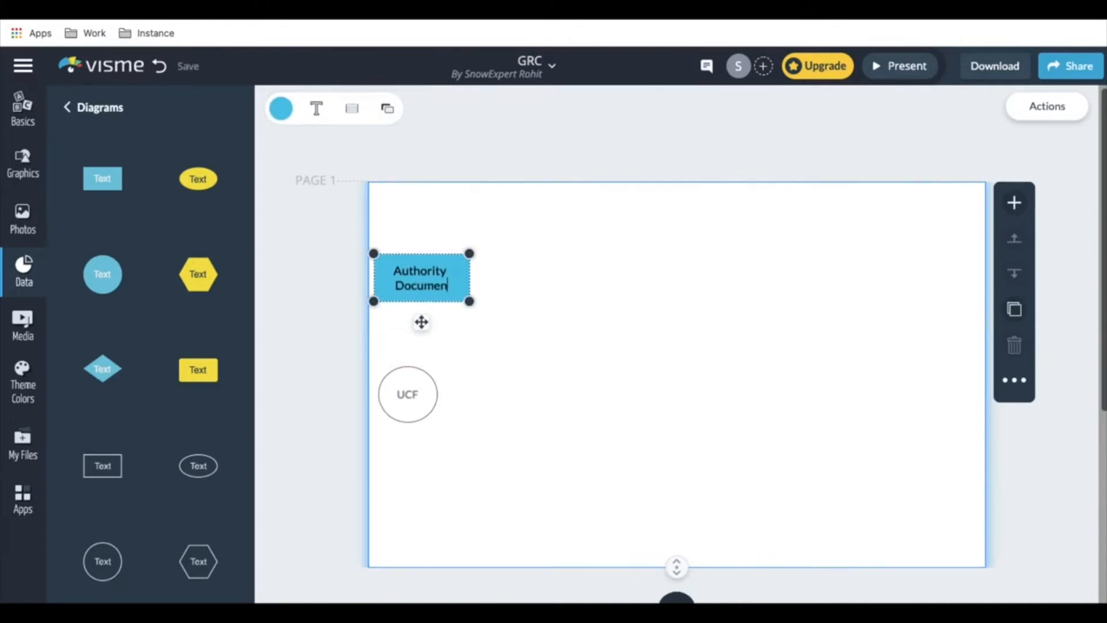
{"action": "type", "text": "t"}
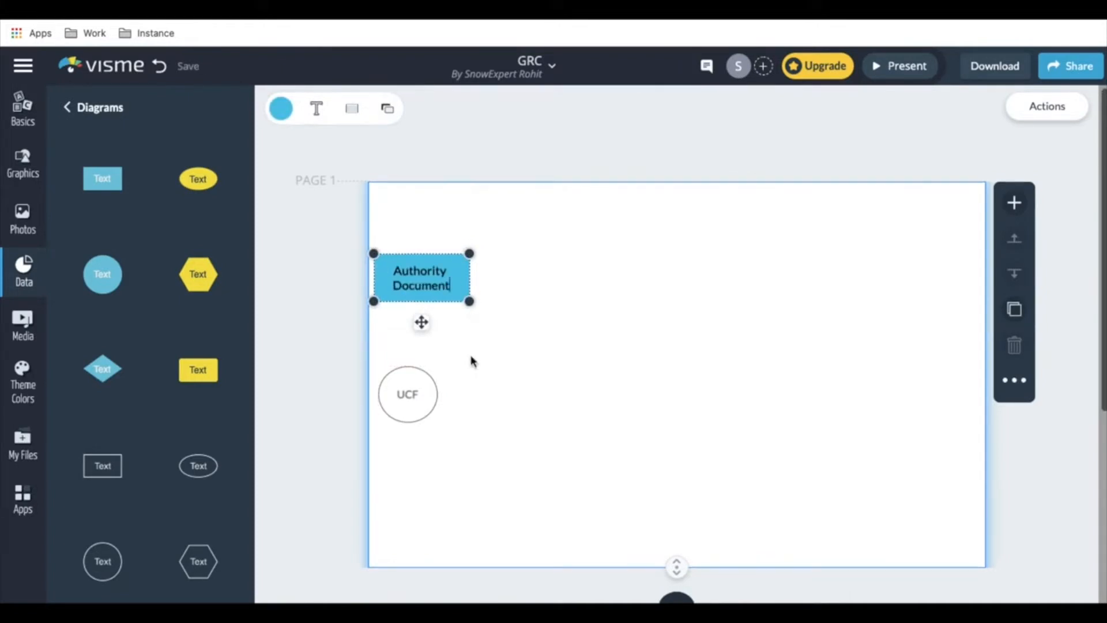
{"action": "left_click", "coordinate": [471, 362]}
Centre the UCF circle under the Authority Document box and connect them with an arrow pointing up to the box
{"action": "left_click_drag", "start_coordinate": [398, 389], "coordinate": [411, 390]}
{"action": "scroll", "coordinate": [140, 420], "scroll_direction": "down", "scroll_amount": 3}
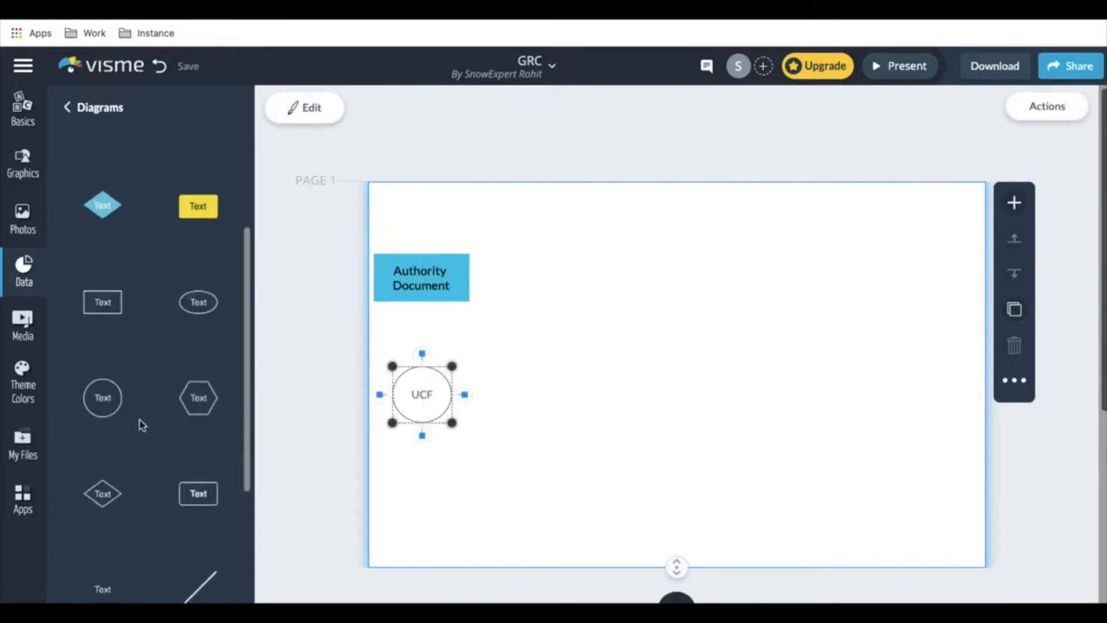
{"action": "scroll", "coordinate": [140, 420], "scroll_direction": "down", "scroll_amount": 5}
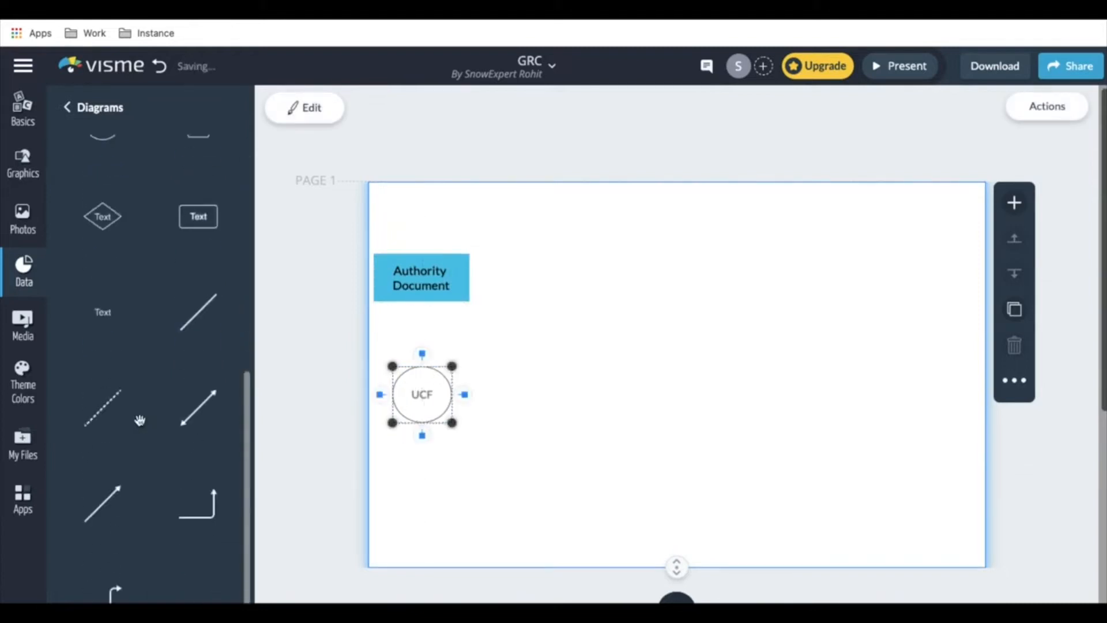
{"action": "left_click", "coordinate": [127, 496]}
{"action": "left_click_drag", "start_coordinate": [599, 454], "coordinate": [662, 381]}
{"action": "left_click_drag", "start_coordinate": [711, 336], "coordinate": [474, 324]}
{"action": "left_click_drag", "start_coordinate": [516, 287], "coordinate": [421, 307]}
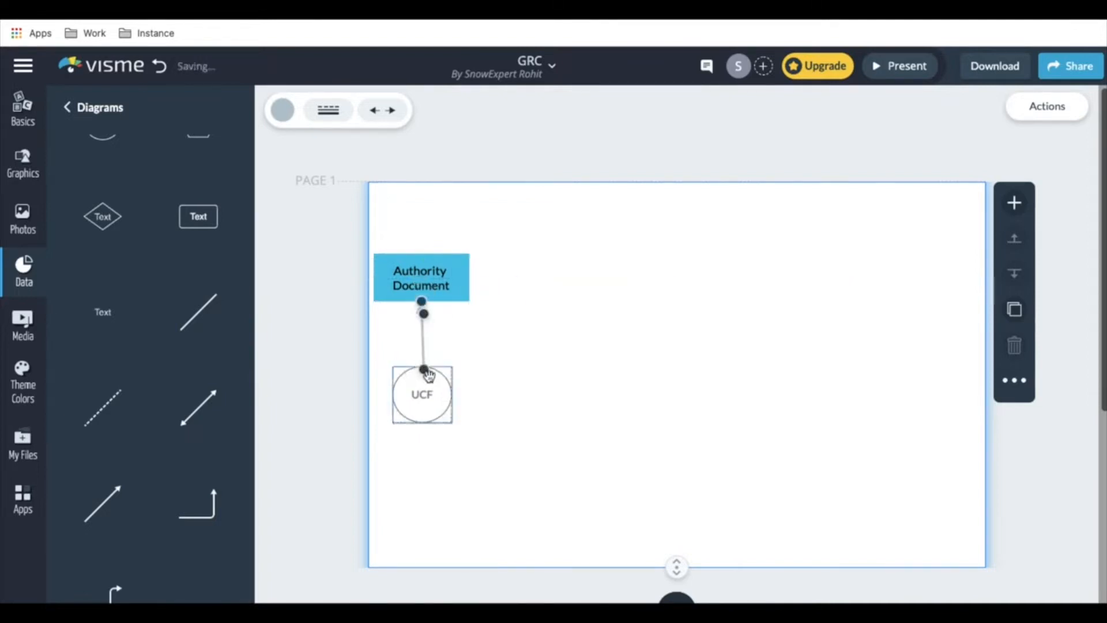
{"action": "left_click_drag", "start_coordinate": [428, 376], "coordinate": [421, 365]}
{"action": "left_click", "coordinate": [531, 380]}
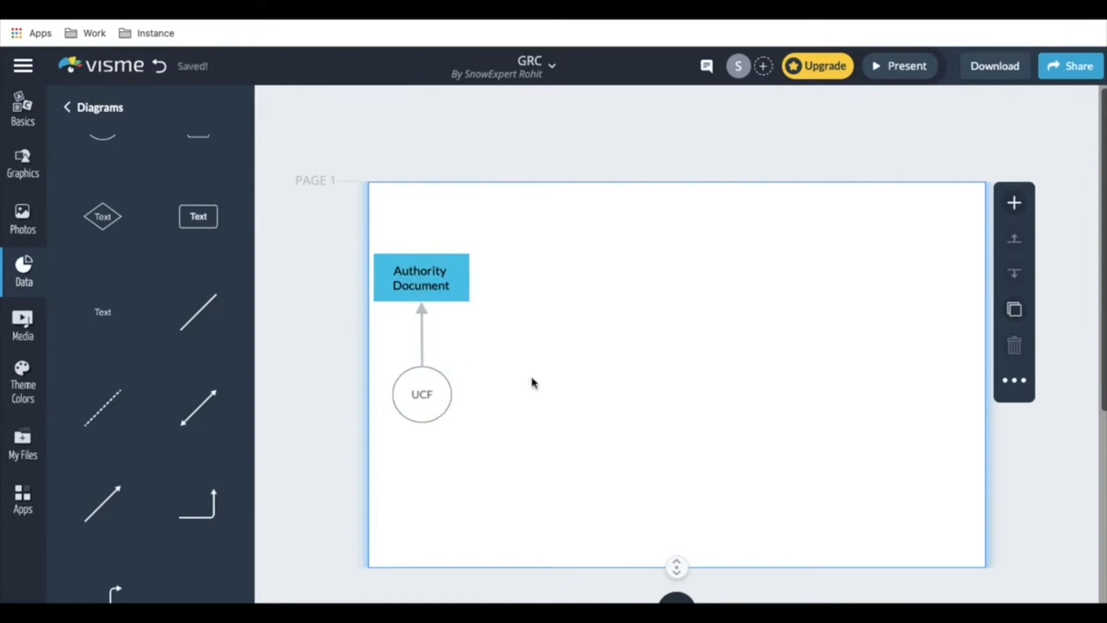
{"action": "left_click", "coordinate": [433, 396]}
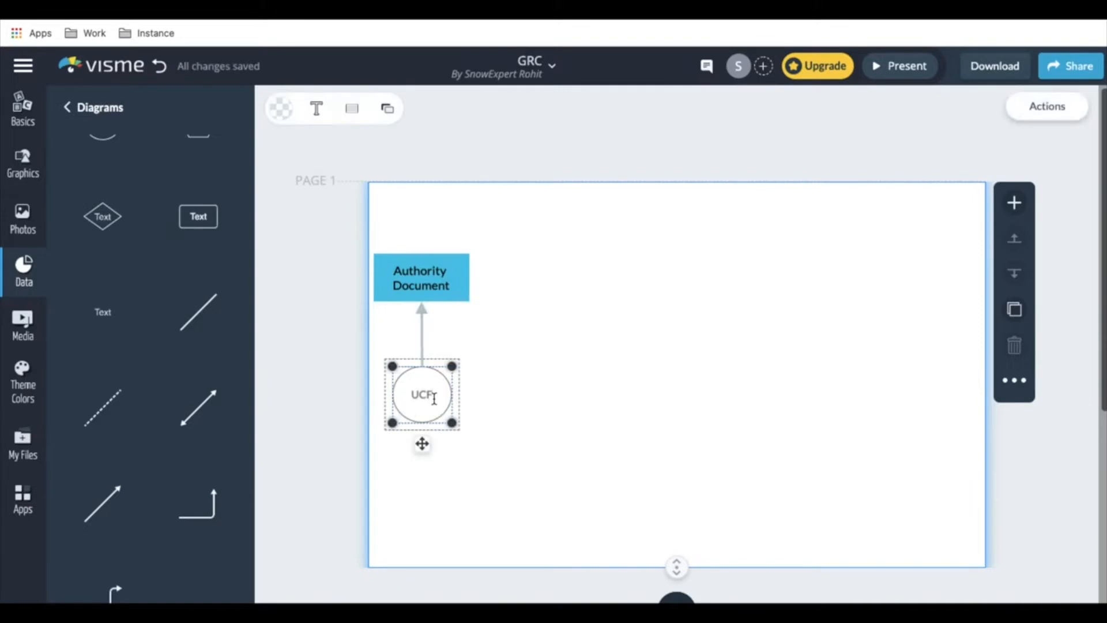
{"action": "left_click", "coordinate": [437, 327]}
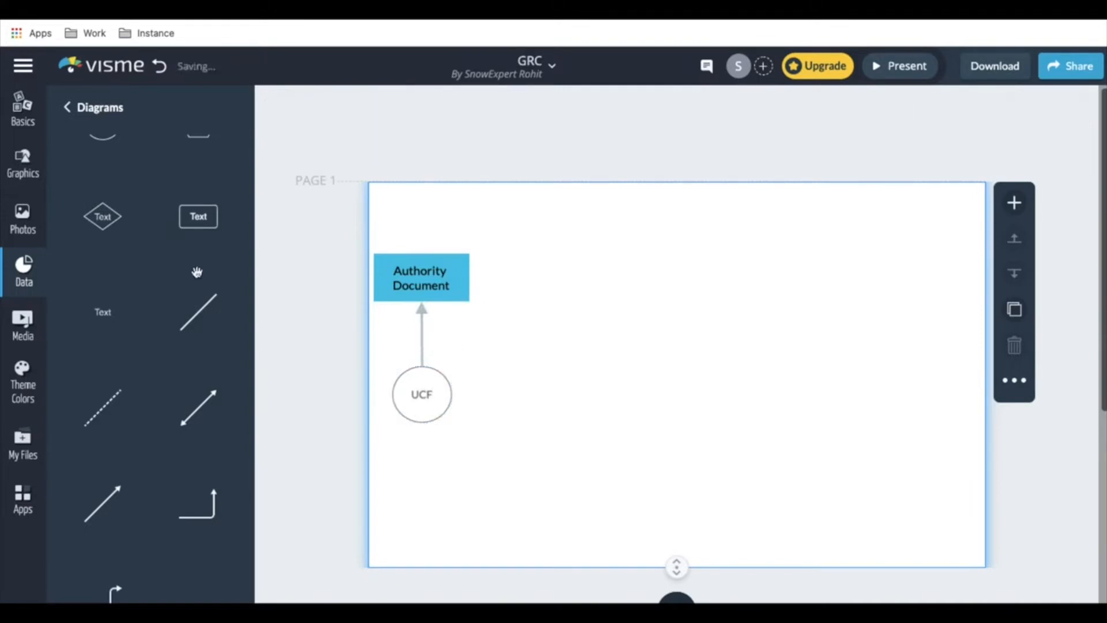
Add the text label "Import" beside the arrow between UCF and Authority Document
{"action": "scroll", "coordinate": [158, 320], "scroll_direction": "up", "scroll_amount": 5}
{"action": "scroll", "coordinate": [158, 319], "scroll_direction": "down", "scroll_amount": 5}
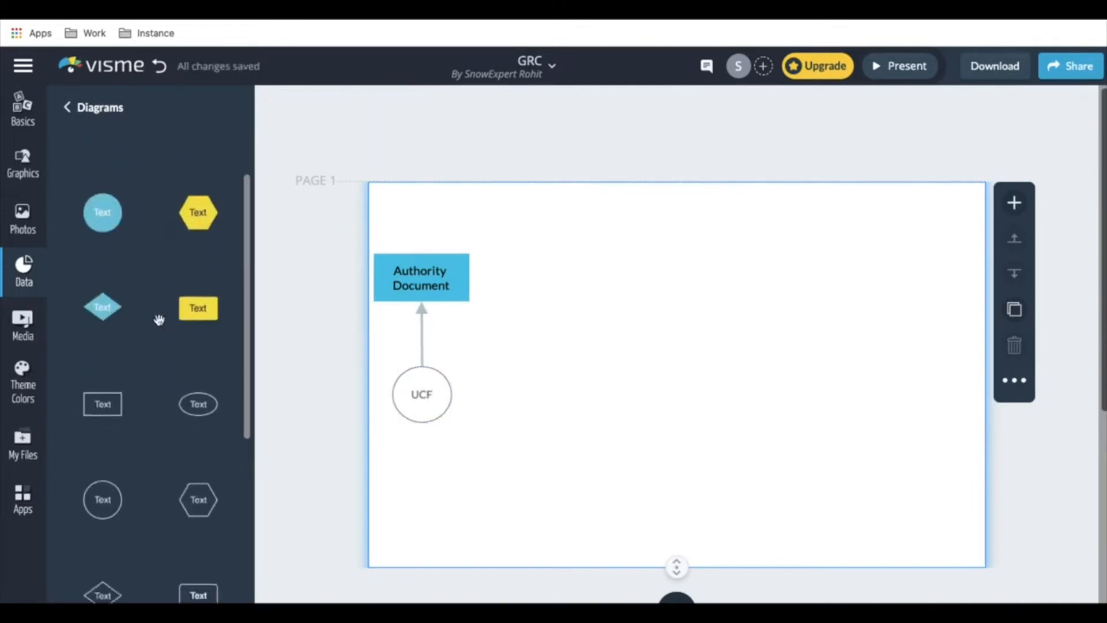
{"action": "left_click", "coordinate": [118, 311]}
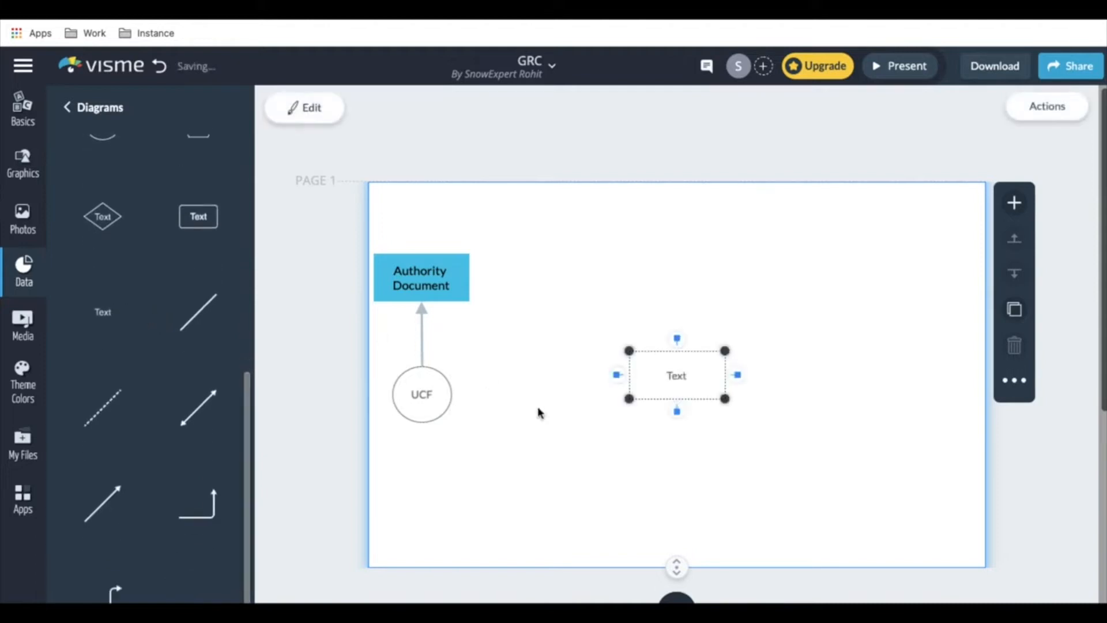
{"action": "double_click", "coordinate": [683, 377]}
{"action": "type", "text": "import"}
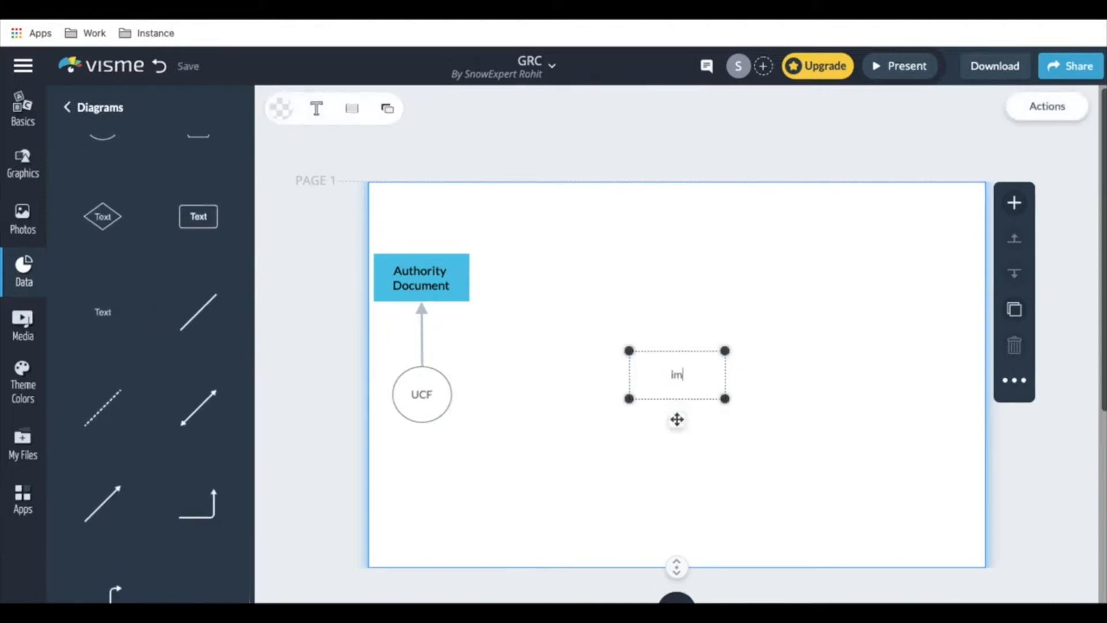
{"action": "key", "text": "Left"}
{"action": "key", "text": "Left"}
{"action": "key", "text": "Left"}
{"action": "key", "text": "Left"}
{"action": "key", "text": "Left"}
{"action": "key", "text": "Left"}
{"action": "key", "text": "BackSpace"}
{"action": "type", "text": "I"}
{"action": "left_click_drag", "start_coordinate": [669, 350], "coordinate": [471, 316]}
{"action": "left_click", "coordinate": [558, 486]}
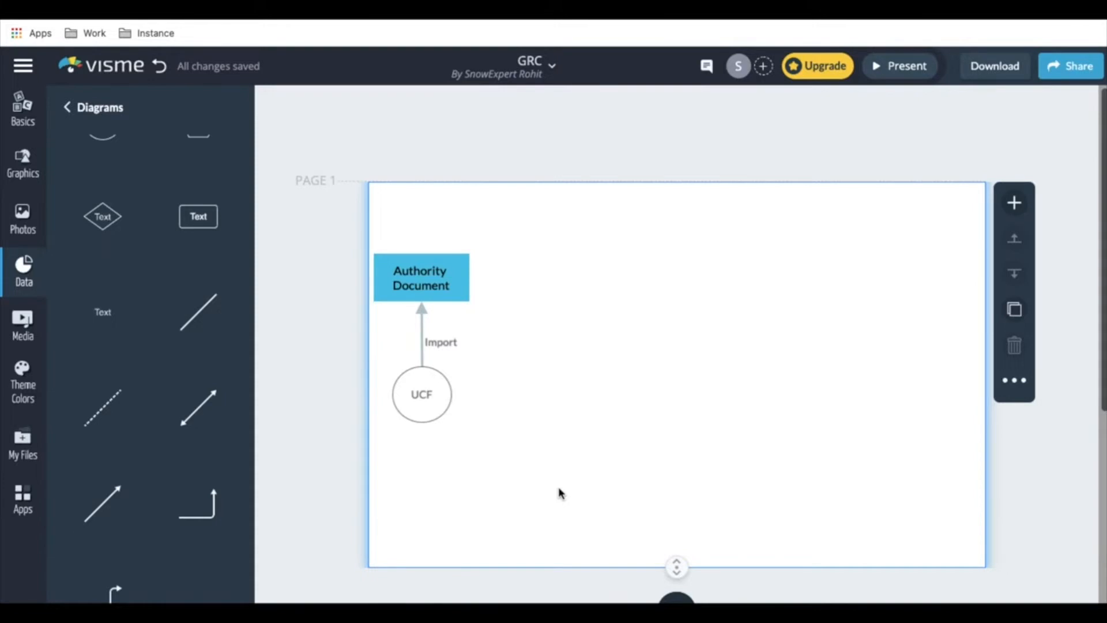
Add an outlined rounded rectangle level with the Authority Document box, to its right, and label it "Citations"
{"action": "scroll", "coordinate": [190, 268], "scroll_direction": "up", "scroll_amount": 1}
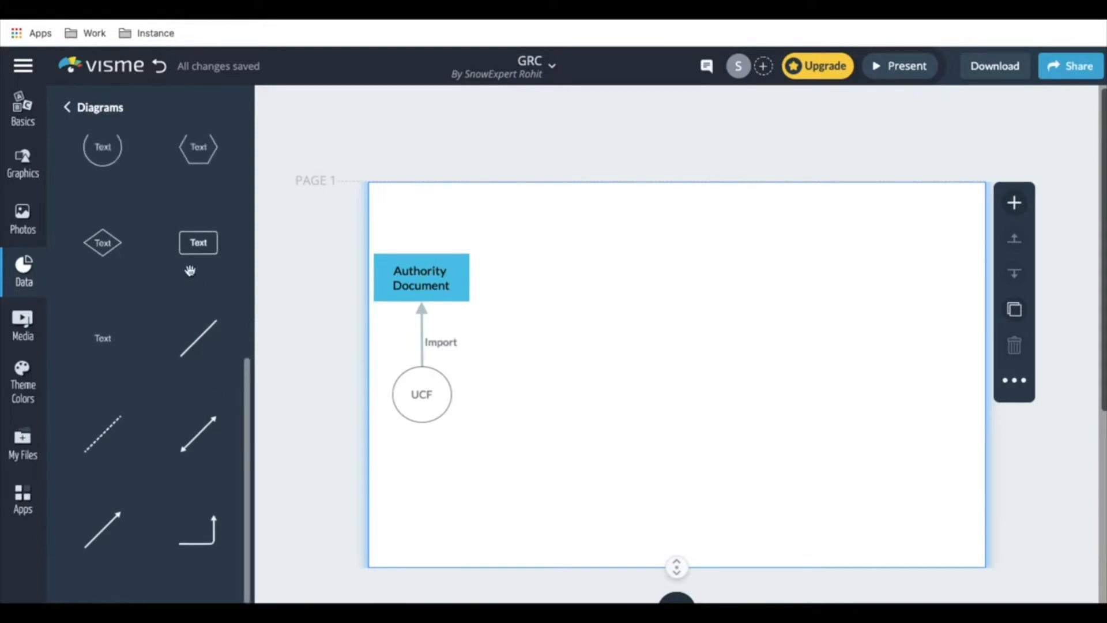
{"action": "scroll", "coordinate": [190, 270], "scroll_direction": "up", "scroll_amount": 1}
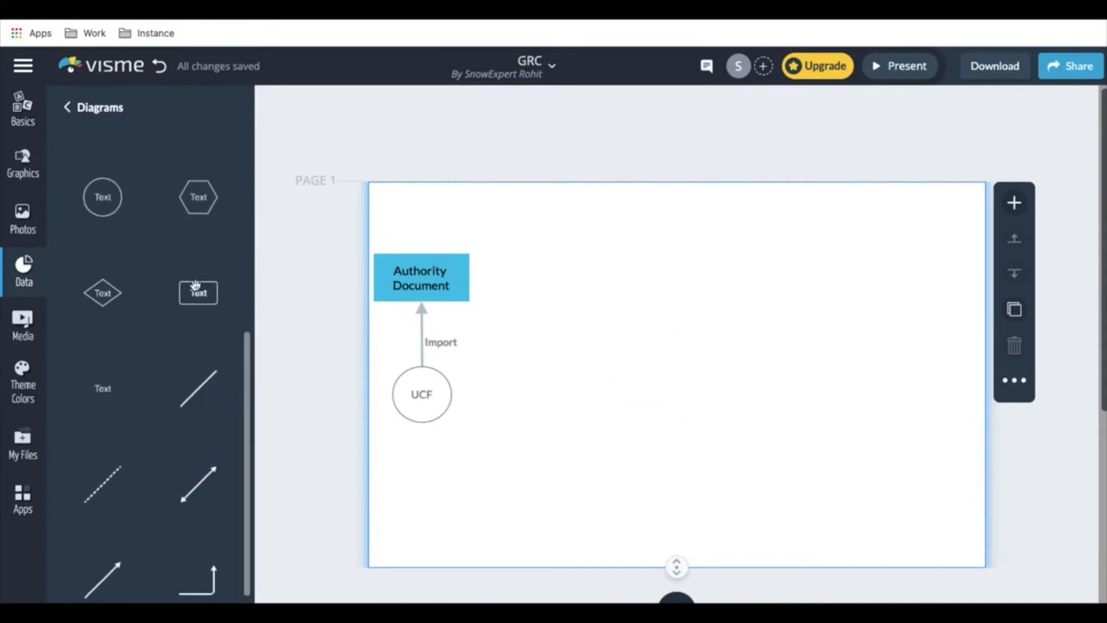
{"action": "left_click", "coordinate": [196, 291]}
{"action": "left_click_drag", "start_coordinate": [671, 367], "coordinate": [563, 264]}
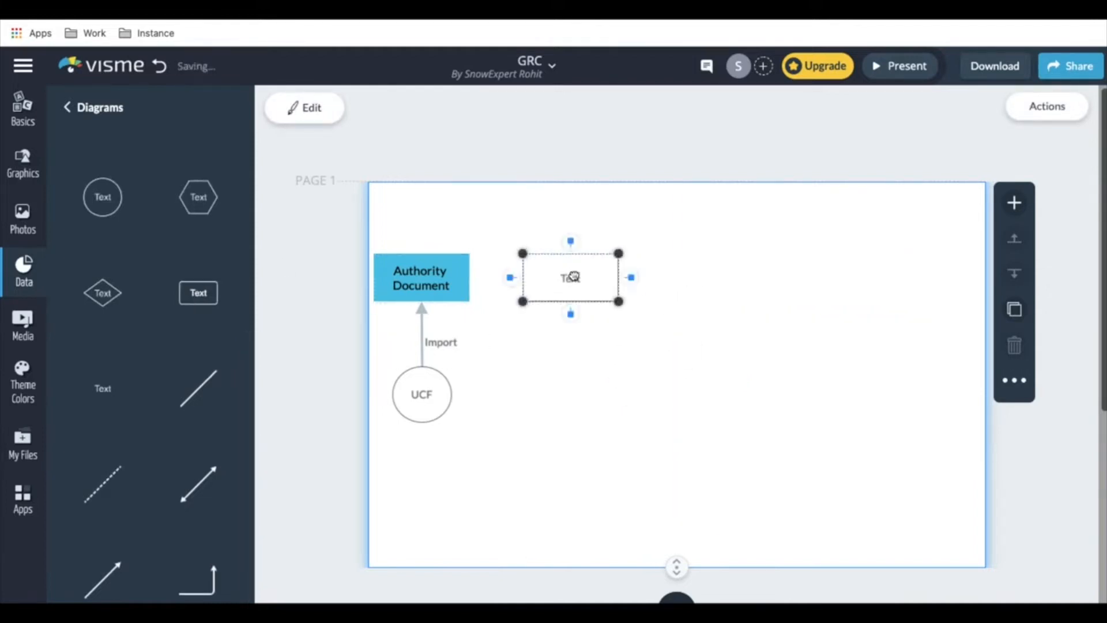
{"action": "double_click", "coordinate": [570, 275]}
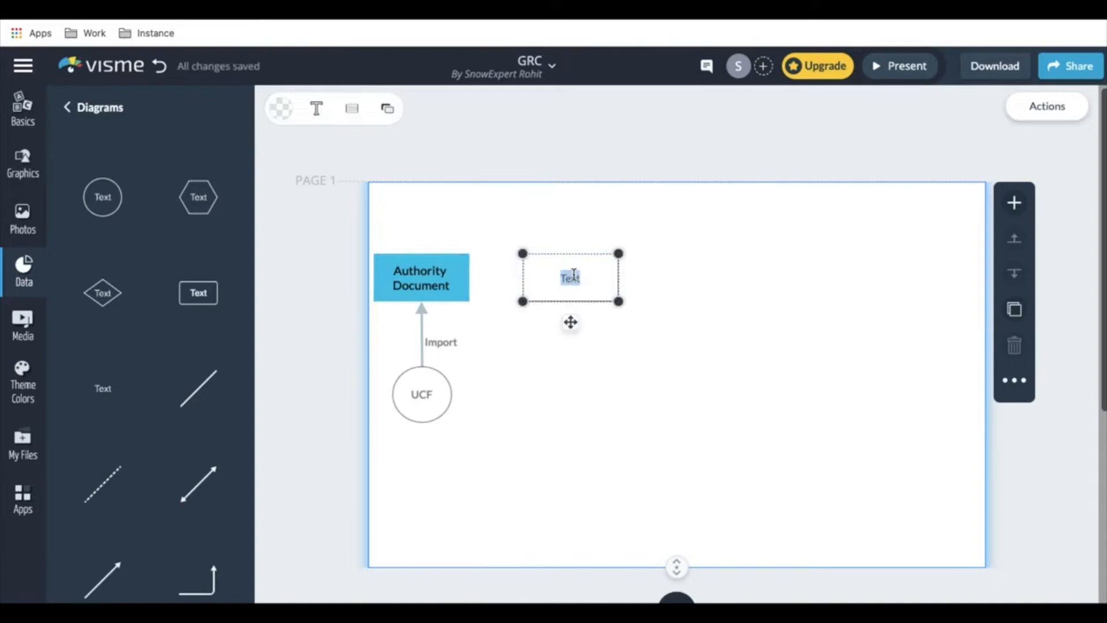
{"action": "type", "text": "Citations"}
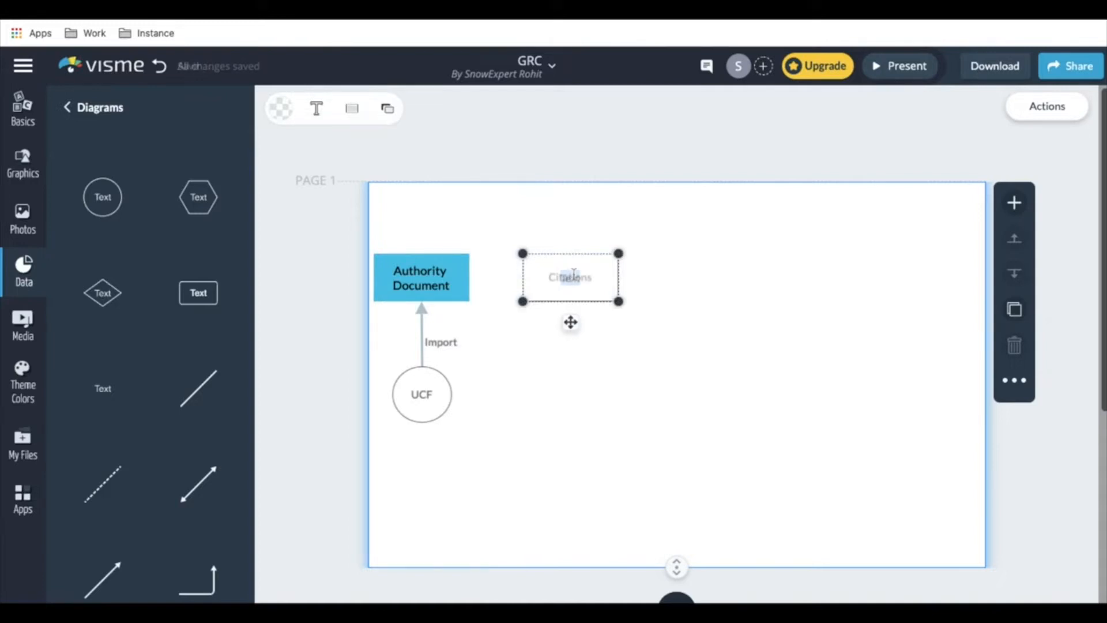
{"action": "left_click", "coordinate": [666, 392]}
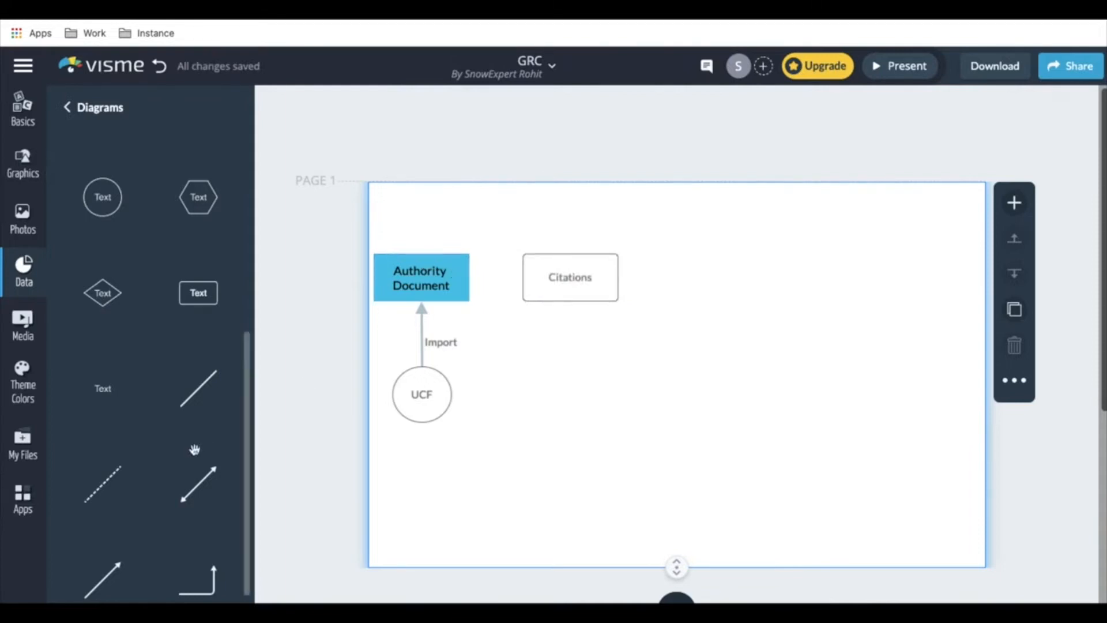
Add an arrow running from the Authority Document box to the Citations box
{"action": "scroll", "coordinate": [112, 502], "scroll_direction": "down", "scroll_amount": 1}
{"action": "left_click", "coordinate": [111, 510]}
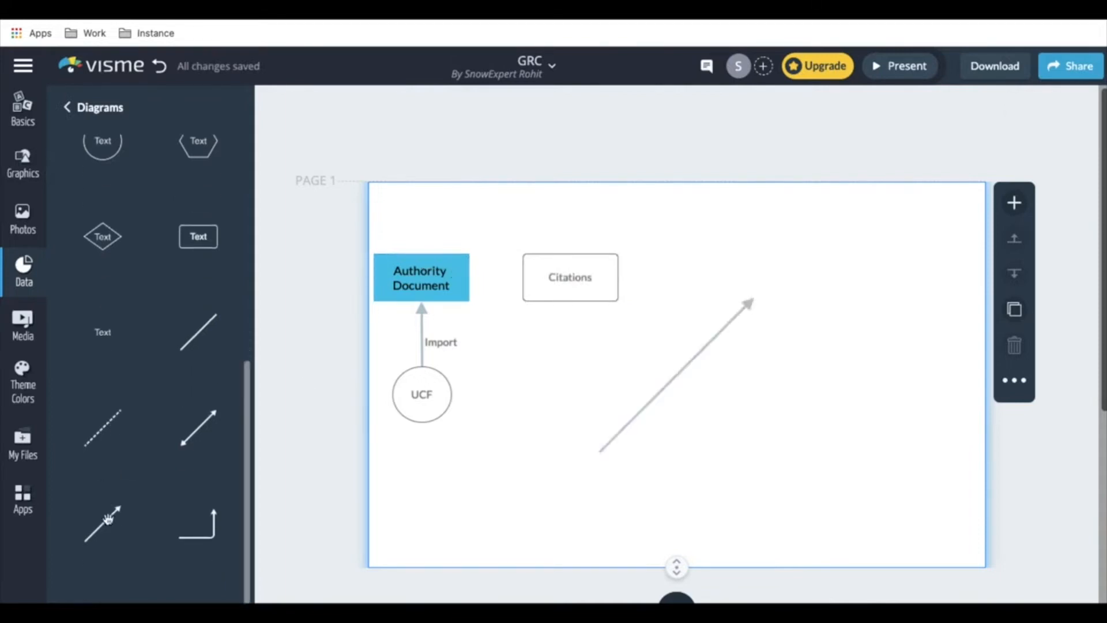
{"action": "left_click_drag", "start_coordinate": [603, 453], "coordinate": [490, 281]}
{"action": "left_click", "coordinate": [584, 456]}
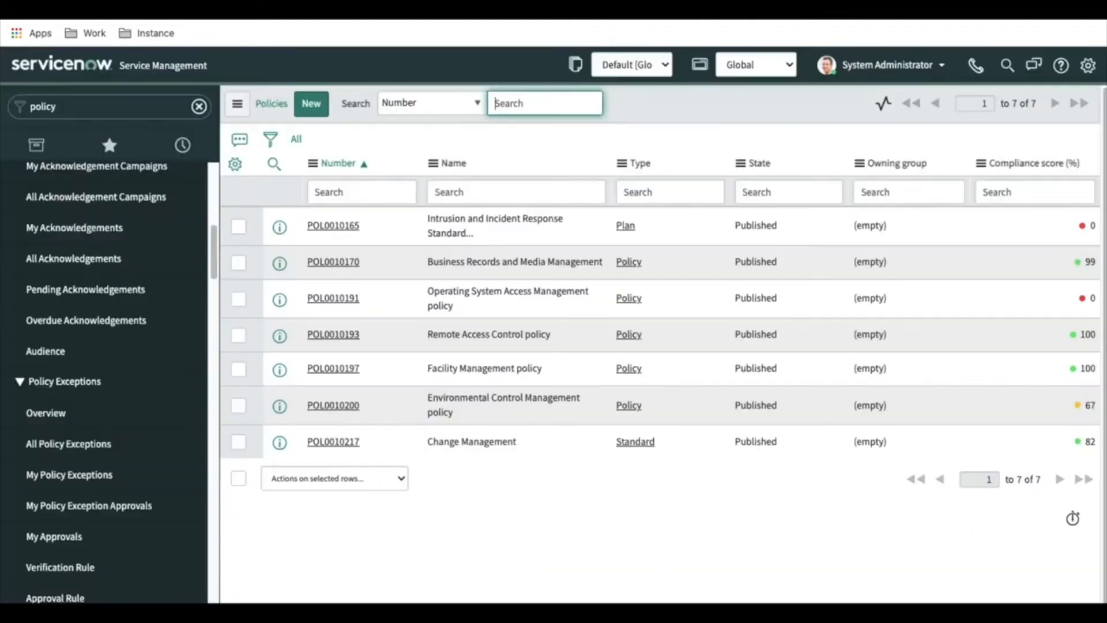
Filter the ServiceNow application navigator by "auth" and open the Authority Documents list under Compliance
{"action": "scroll", "coordinate": [43, 319], "scroll_direction": "up", "scroll_amount": 10}
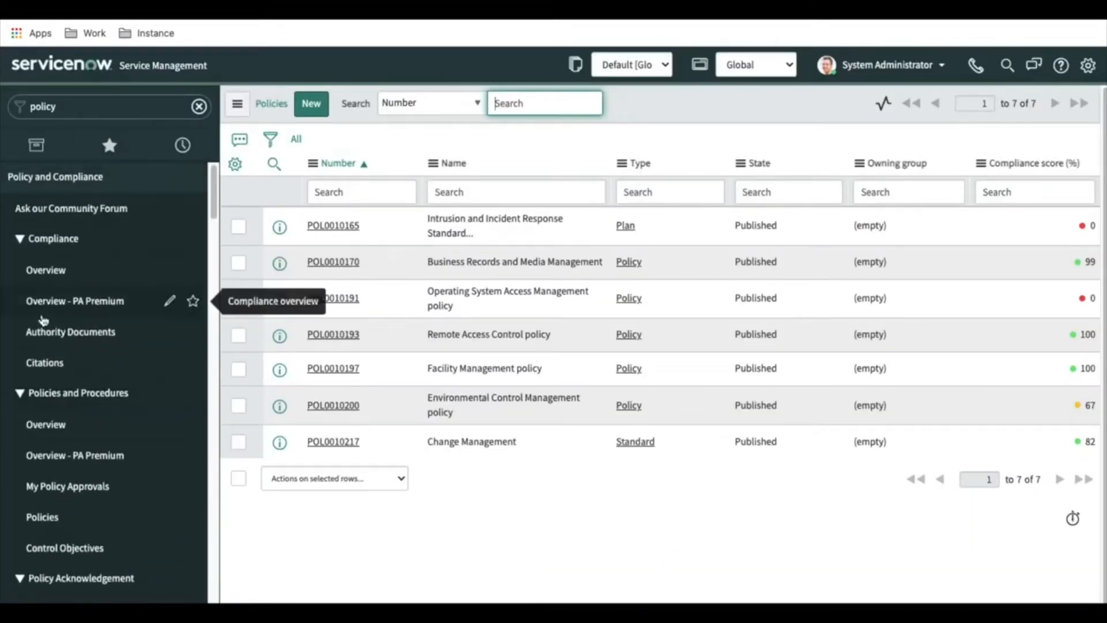
{"action": "left_click", "coordinate": [76, 106]}
{"action": "type", "text": "t"}
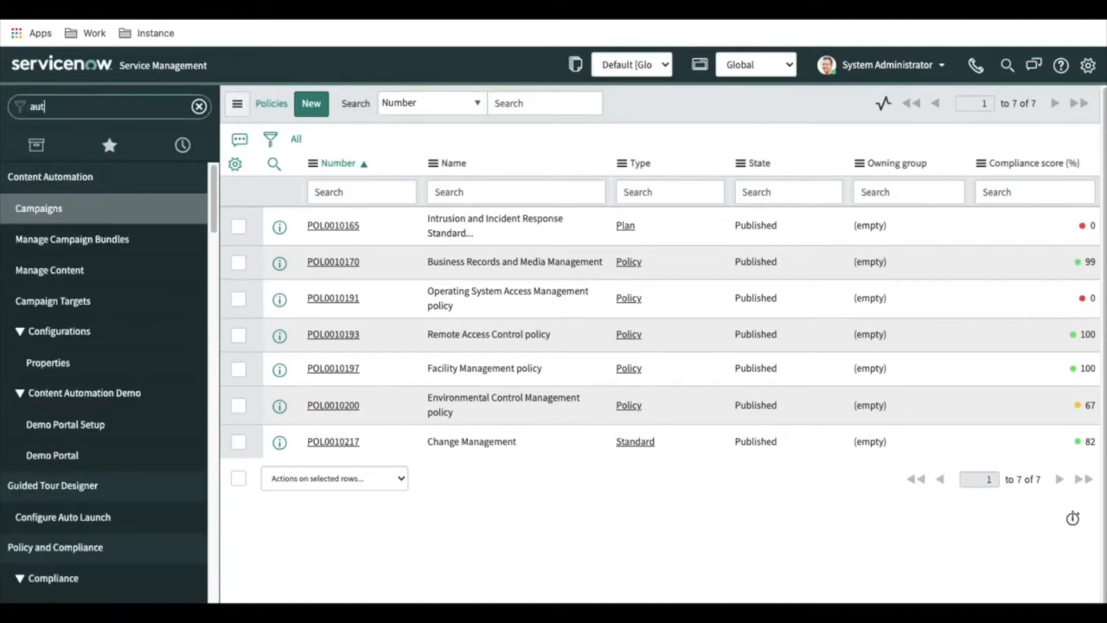
{"action": "type", "text": "h"}
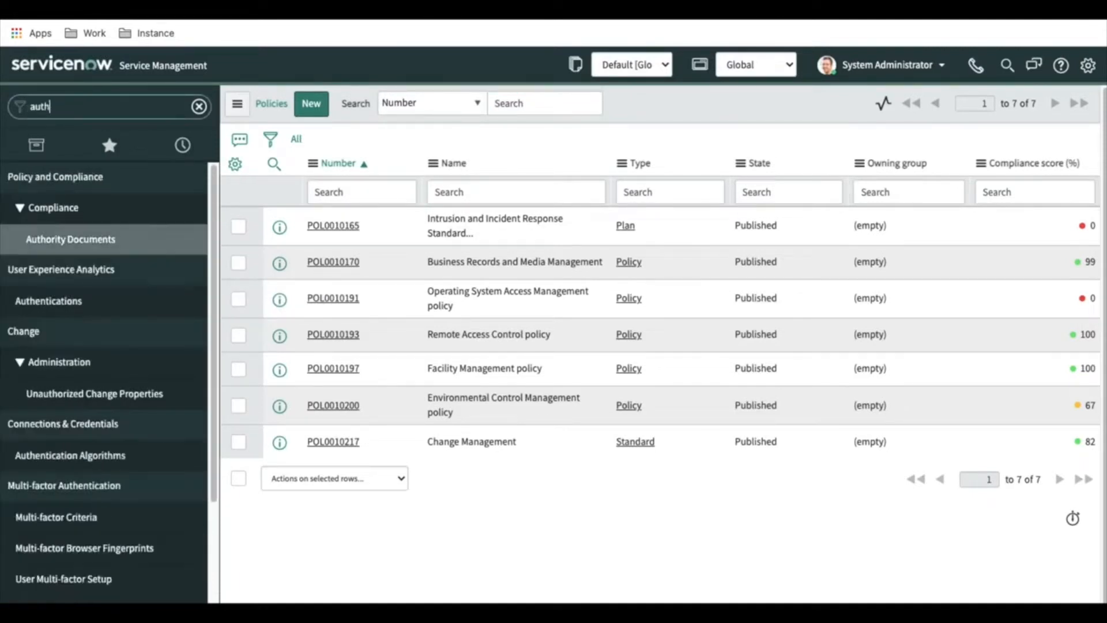
{"action": "left_click", "coordinate": [70, 245]}
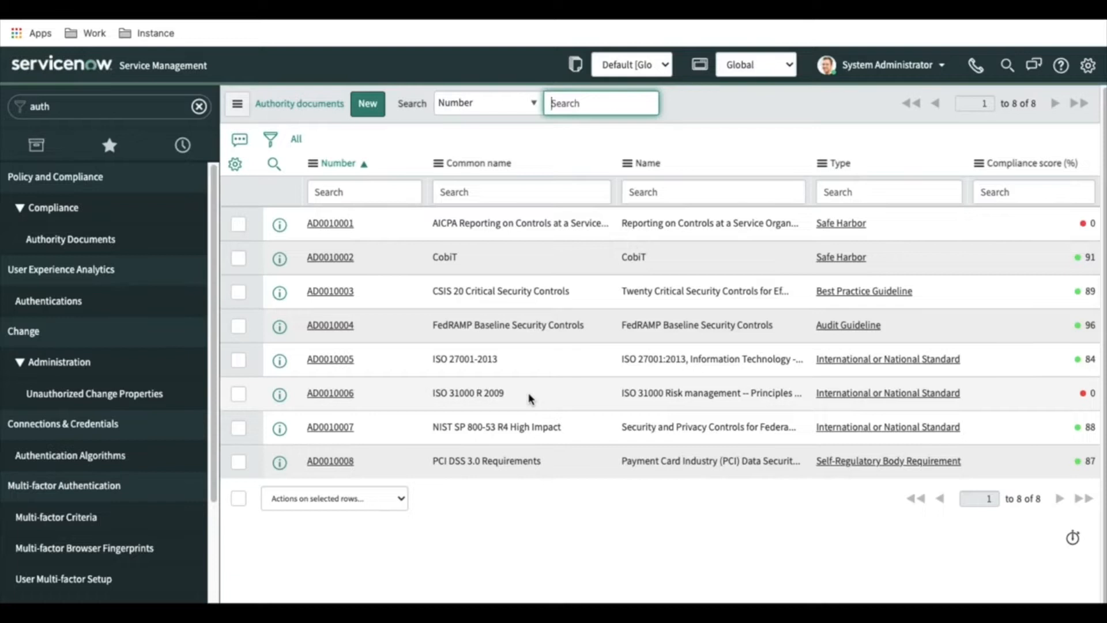
Open the ISO 27001-2013 authority document and review its source, compliance score, description and related citations
{"action": "left_click", "coordinate": [332, 363]}
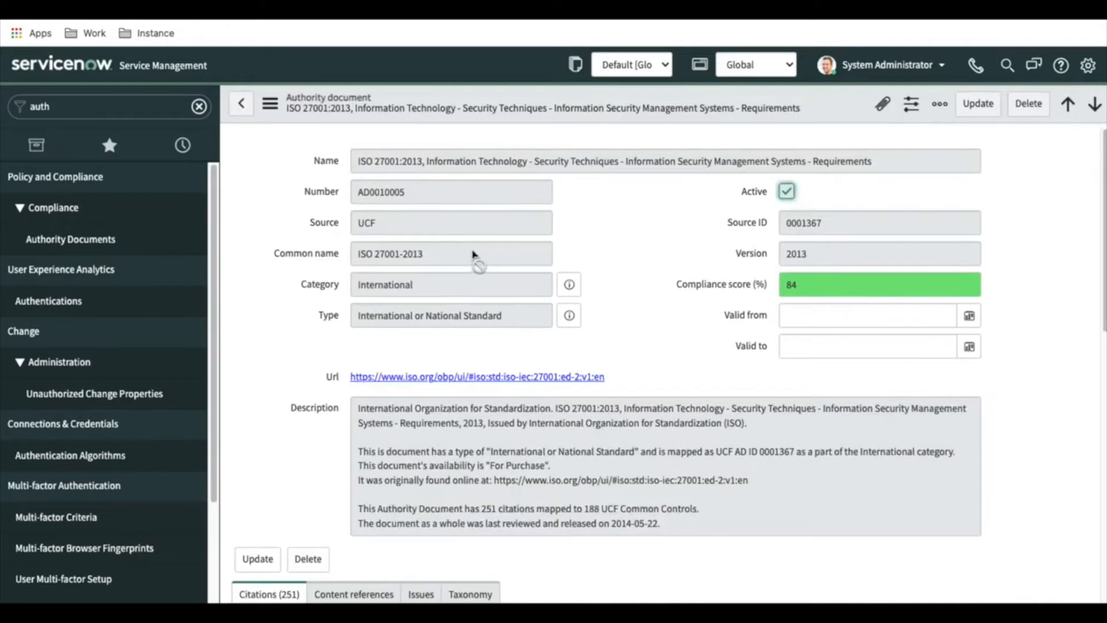
{"action": "scroll", "coordinate": [472, 252], "scroll_direction": "down", "scroll_amount": 1}
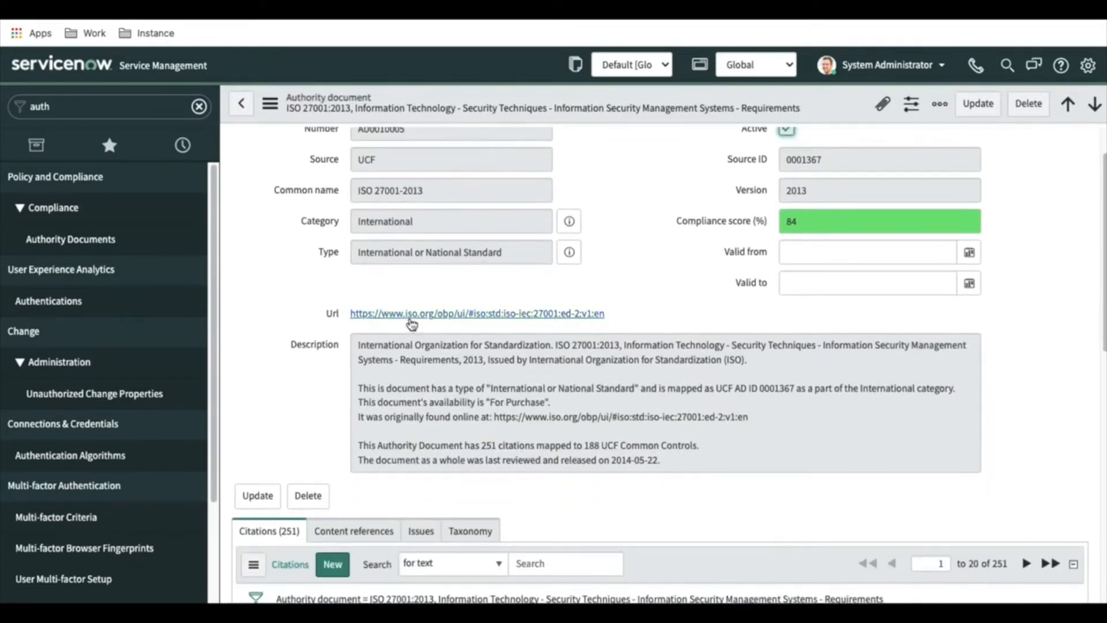
{"action": "scroll", "coordinate": [412, 324], "scroll_direction": "up", "scroll_amount": 1}
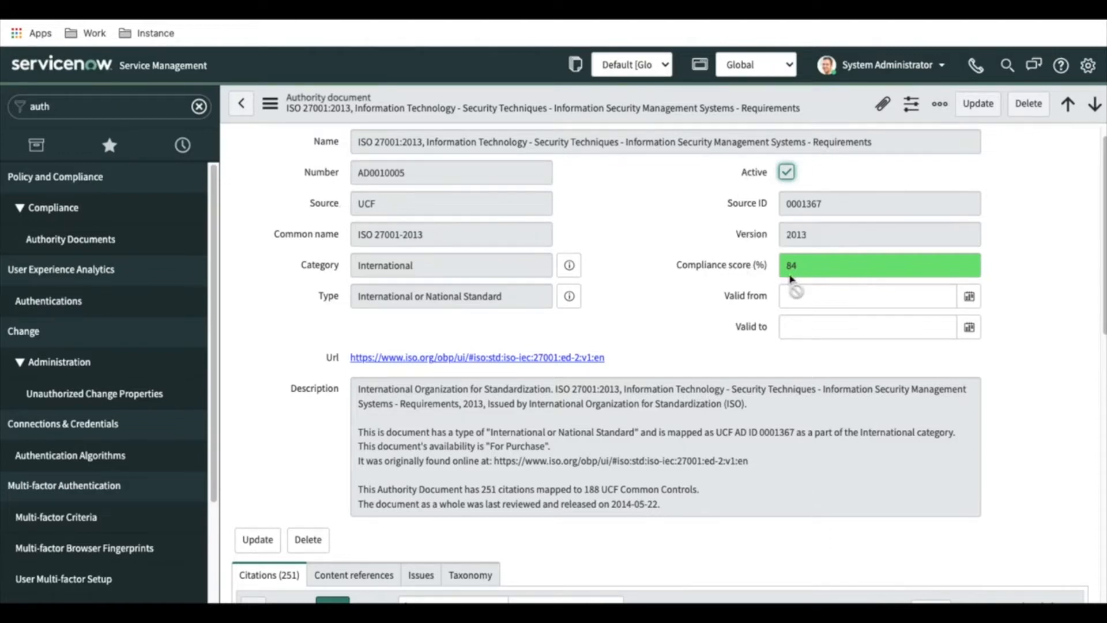
{"action": "scroll", "coordinate": [751, 307], "scroll_direction": "down", "scroll_amount": 3}
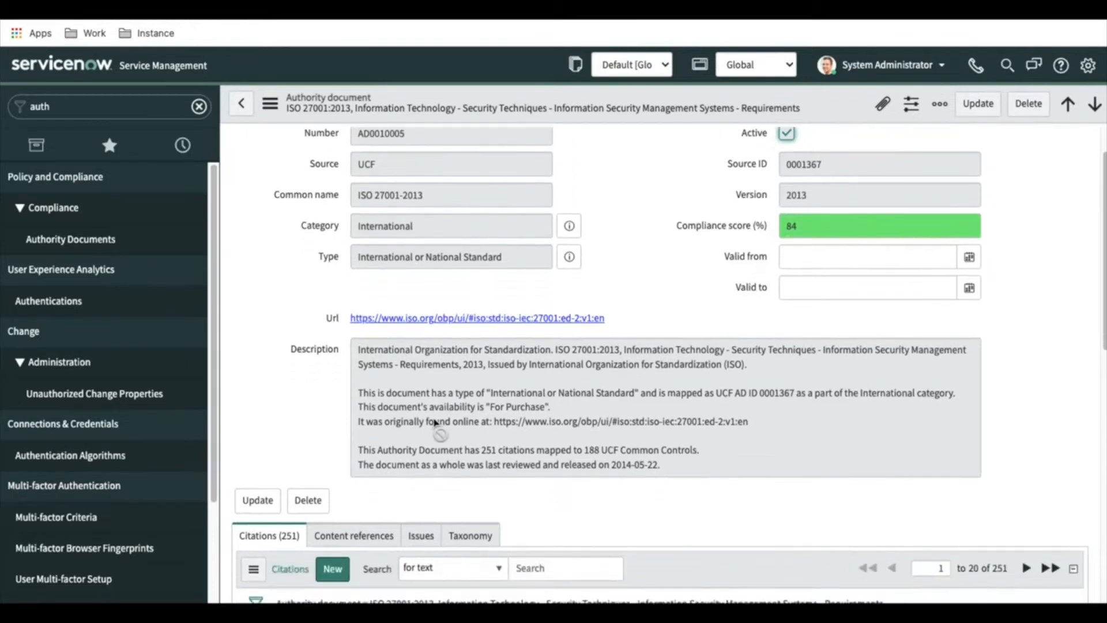
{"action": "scroll", "coordinate": [404, 455], "scroll_direction": "down", "scroll_amount": 2}
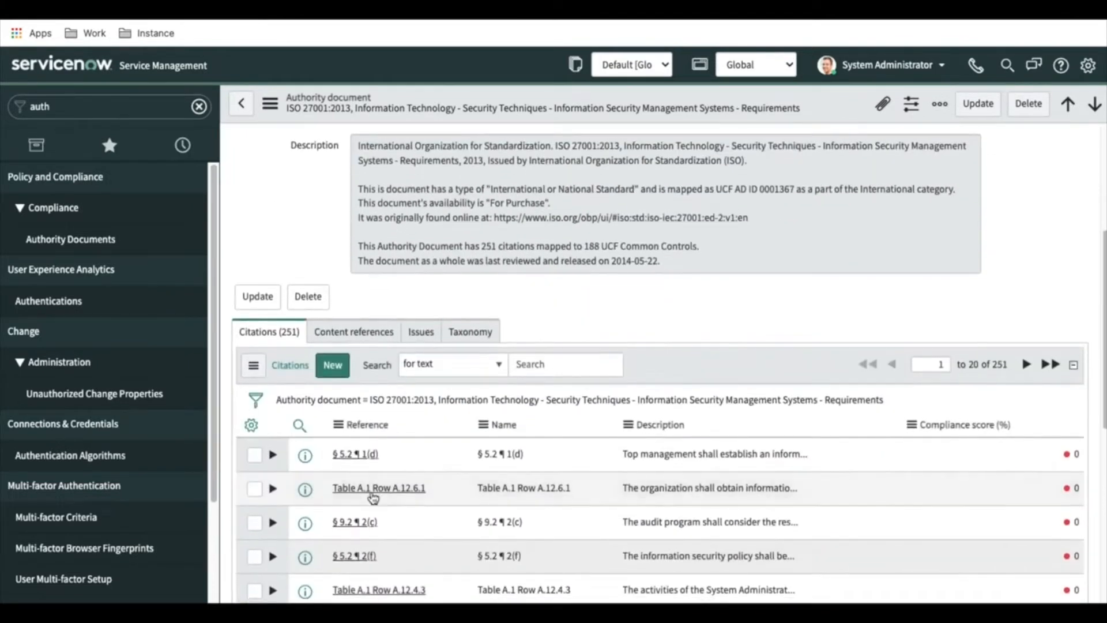
{"action": "scroll", "coordinate": [372, 496], "scroll_direction": "down", "scroll_amount": 4}
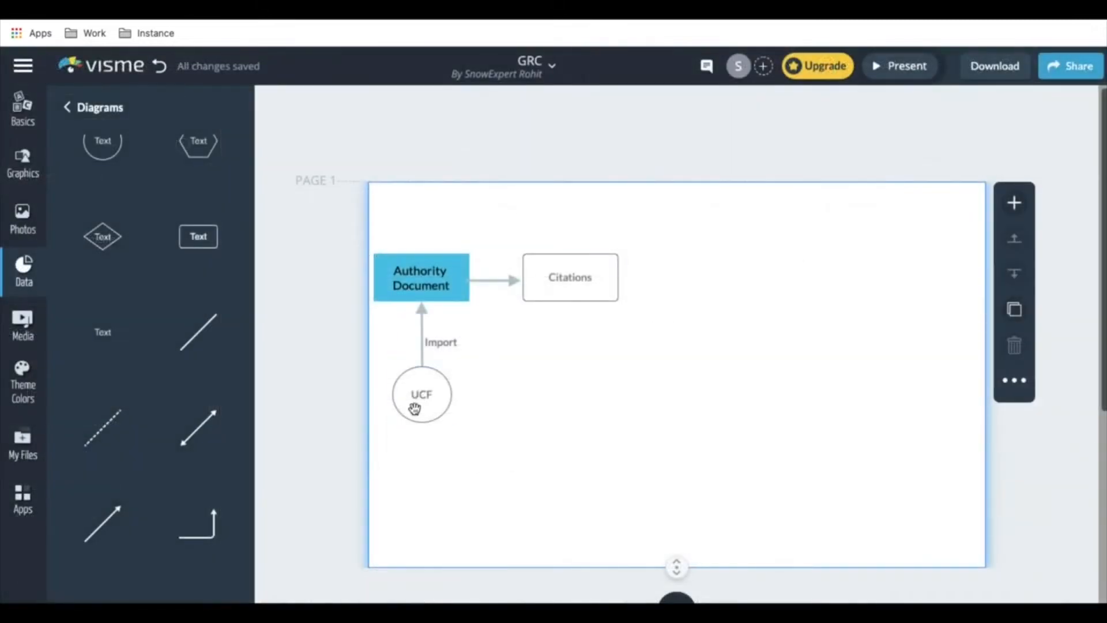
Trace the diagram's flow from UCF through Authority Document to Citations, and return to the ServiceNow authority document
{"action": "left_click", "coordinate": [420, 398]}
{"action": "left_click", "coordinate": [422, 295]}
{"action": "left_click", "coordinate": [553, 264]}
{"action": "left_click", "coordinate": [407, 127]}
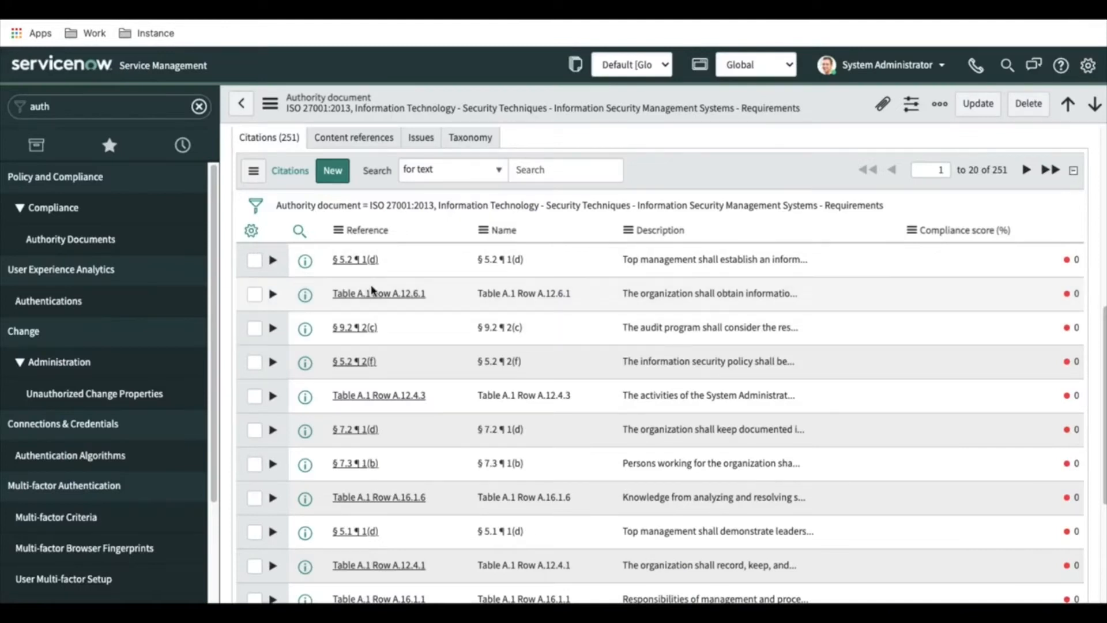
Open the citation § 5.2 ¶ 2(f) from the authority document's related citations and review its fields
{"action": "scroll", "coordinate": [372, 284], "scroll_direction": "up", "scroll_amount": 8}
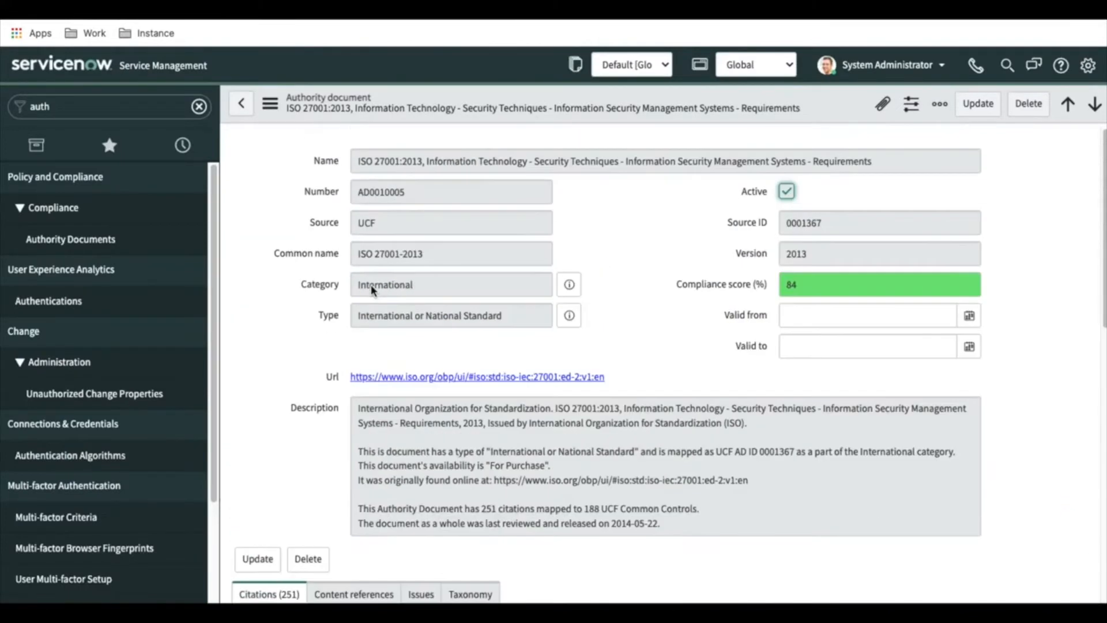
{"action": "scroll", "coordinate": [371, 284], "scroll_direction": "down", "scroll_amount": 9}
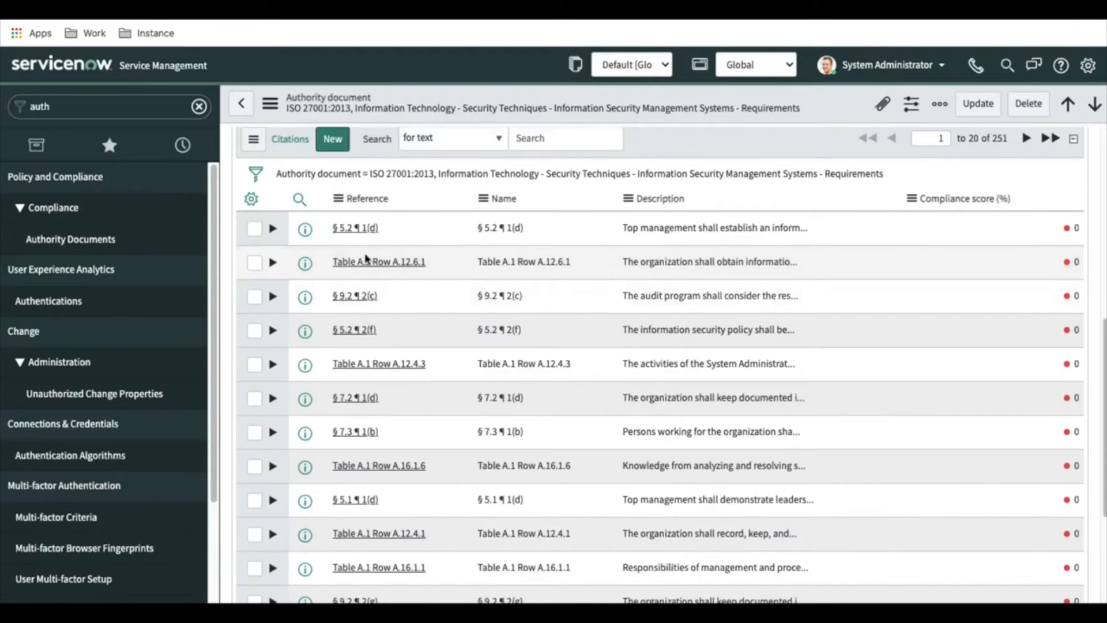
{"action": "left_click", "coordinate": [365, 331]}
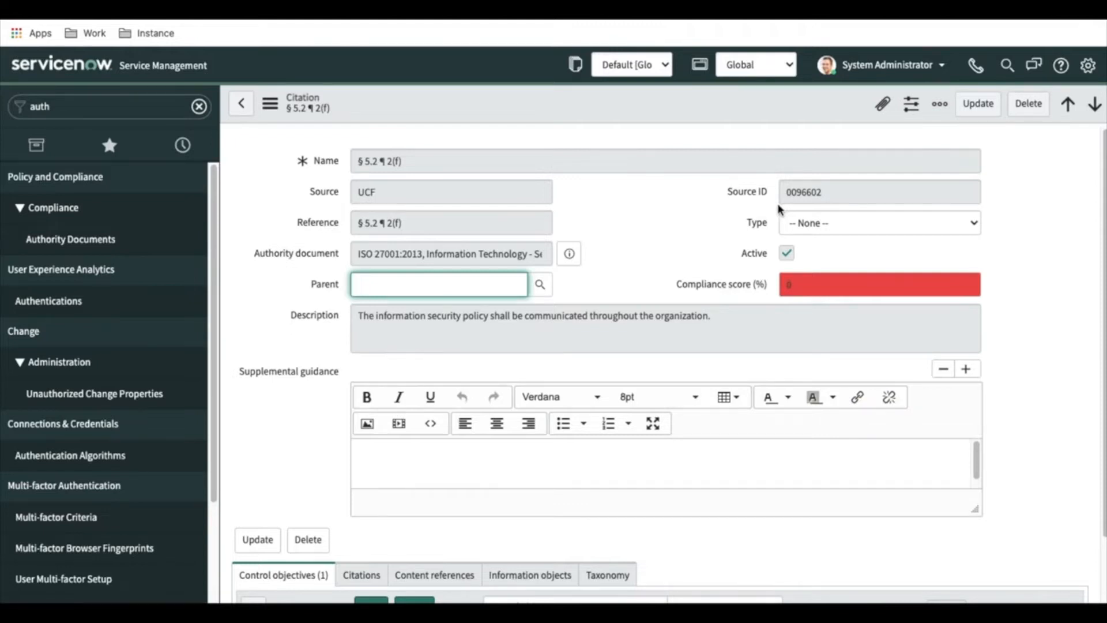
{"action": "mouse_move", "coordinate": [730, 289]}
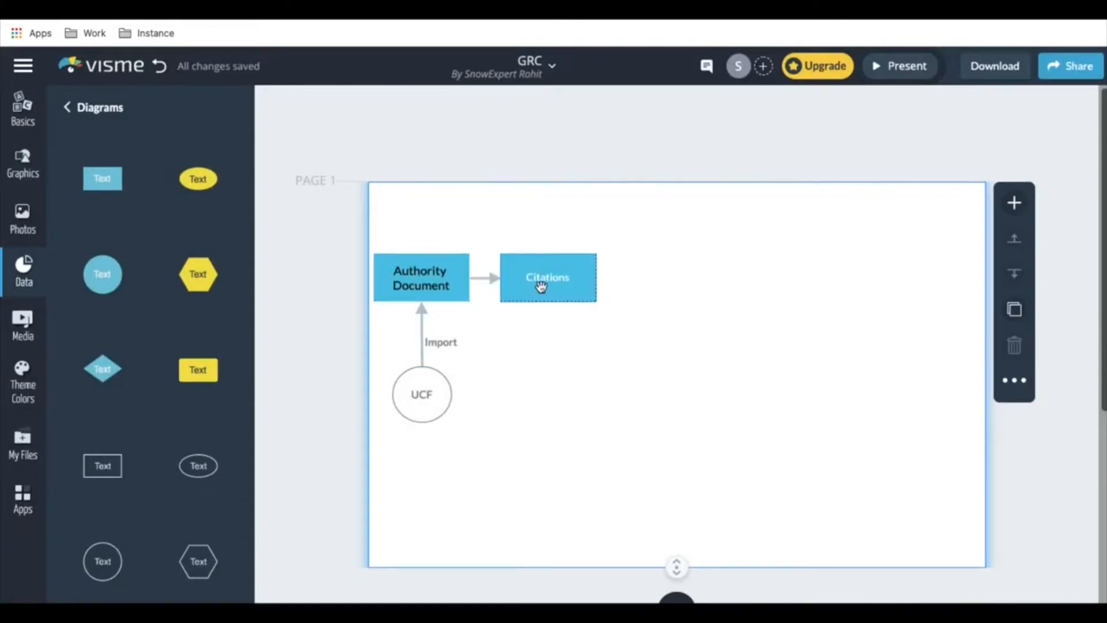
Add a yellow hexagon to the diagram, shrink it, and label it "Control Objectives"
{"action": "left_click", "coordinate": [210, 272]}
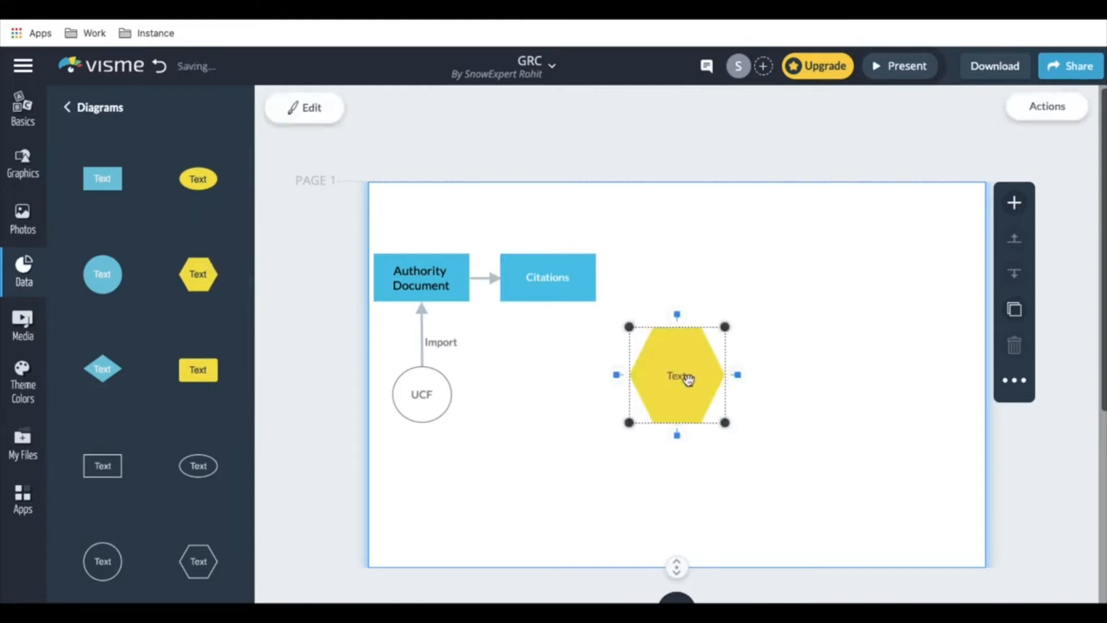
{"action": "left_click_drag", "start_coordinate": [628, 422], "coordinate": [652, 385]}
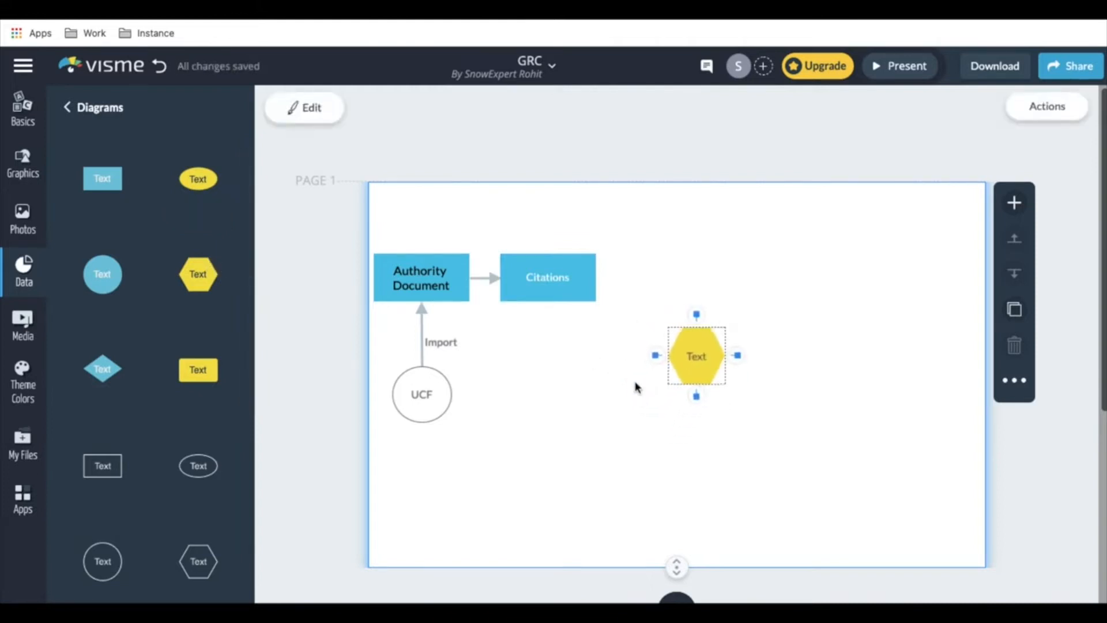
{"action": "double_click", "coordinate": [701, 357]}
{"action": "type", "text": "Control Objectives"}
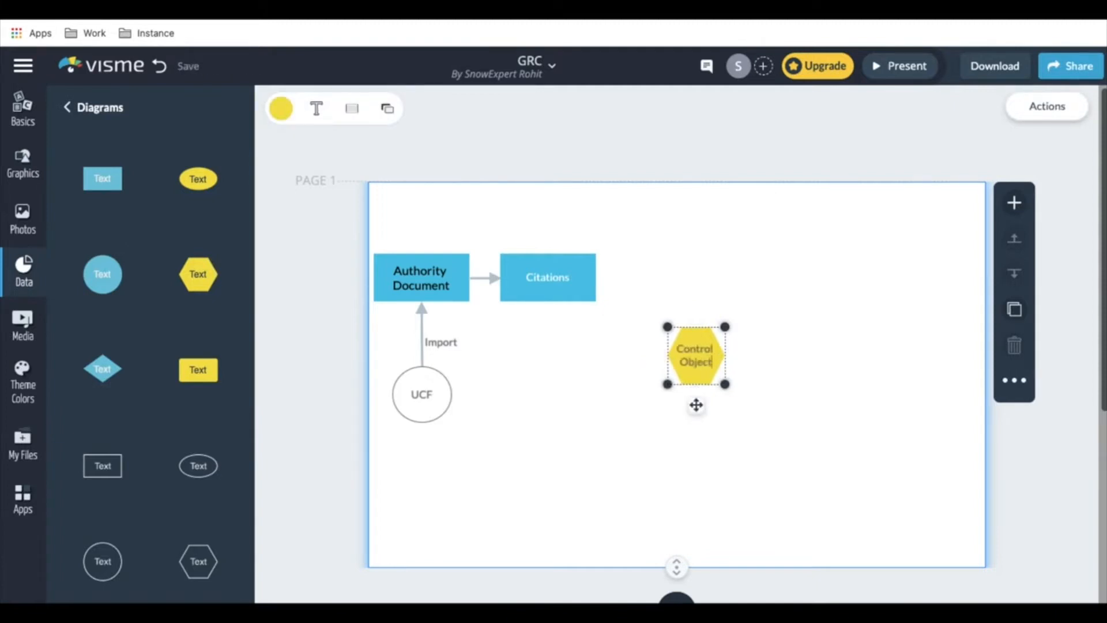
{"action": "left_click", "coordinate": [814, 374]}
Widen the Control Objectives hexagon so each word fits on one line, and place it below the Citations box
{"action": "left_click", "coordinate": [710, 347]}
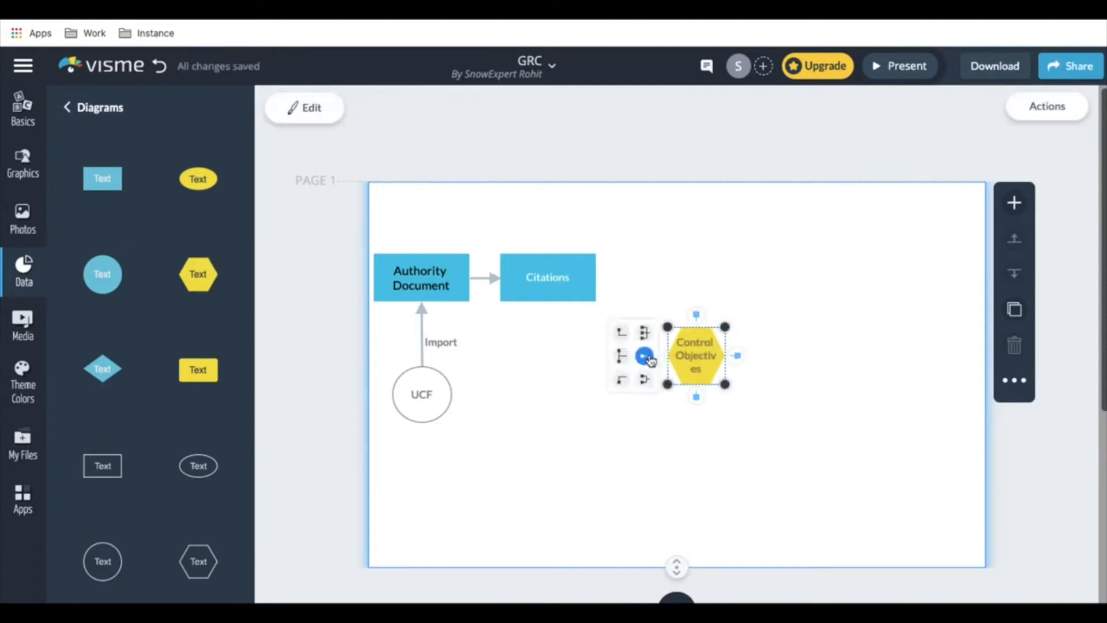
{"action": "double_click", "coordinate": [676, 345]}
{"action": "left_click_drag", "start_coordinate": [667, 326], "coordinate": [632, 315]}
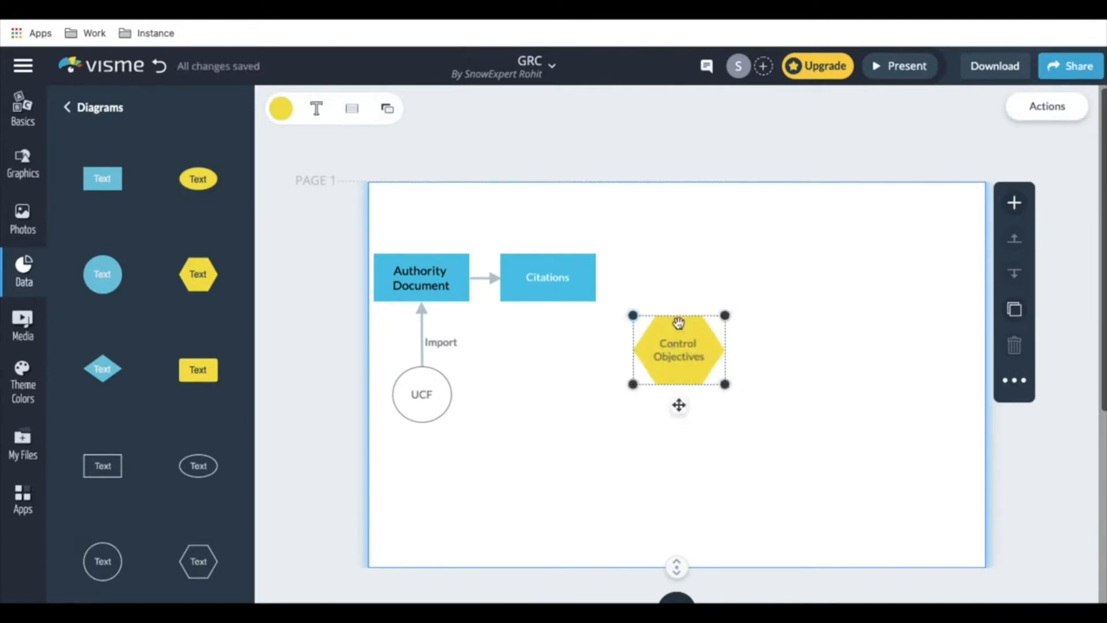
{"action": "left_click_drag", "start_coordinate": [678, 323], "coordinate": [599, 361]}
{"action": "left_click", "coordinate": [729, 381]}
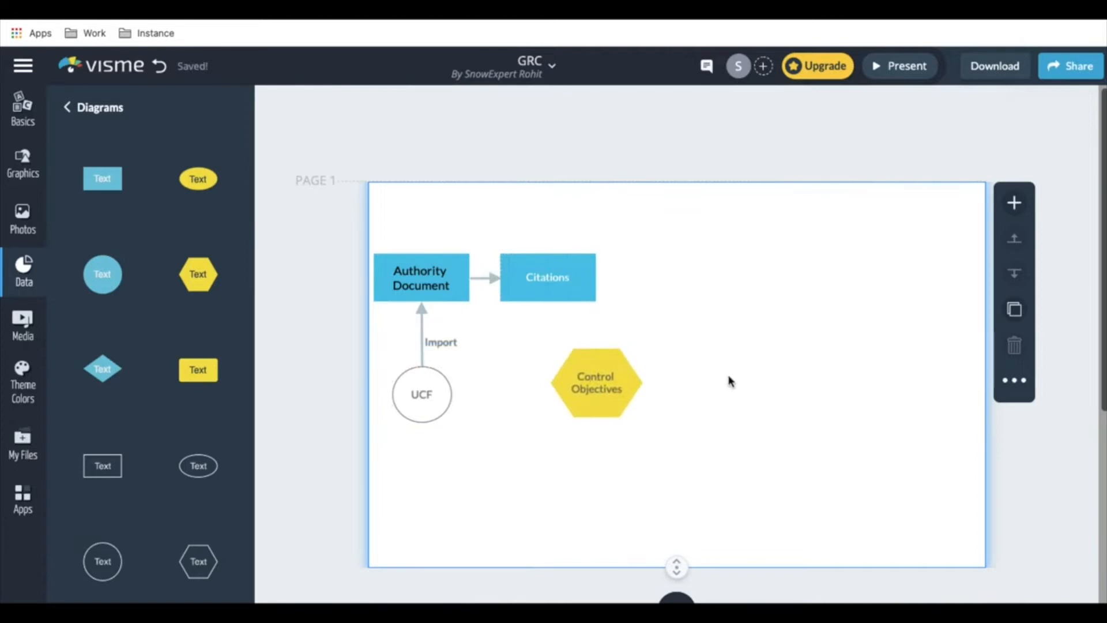
Add an arrow from the bottom of the Citations box down to the left corner of the Control Objectives hexagon
{"action": "scroll", "coordinate": [128, 500], "scroll_direction": "down", "scroll_amount": 5}
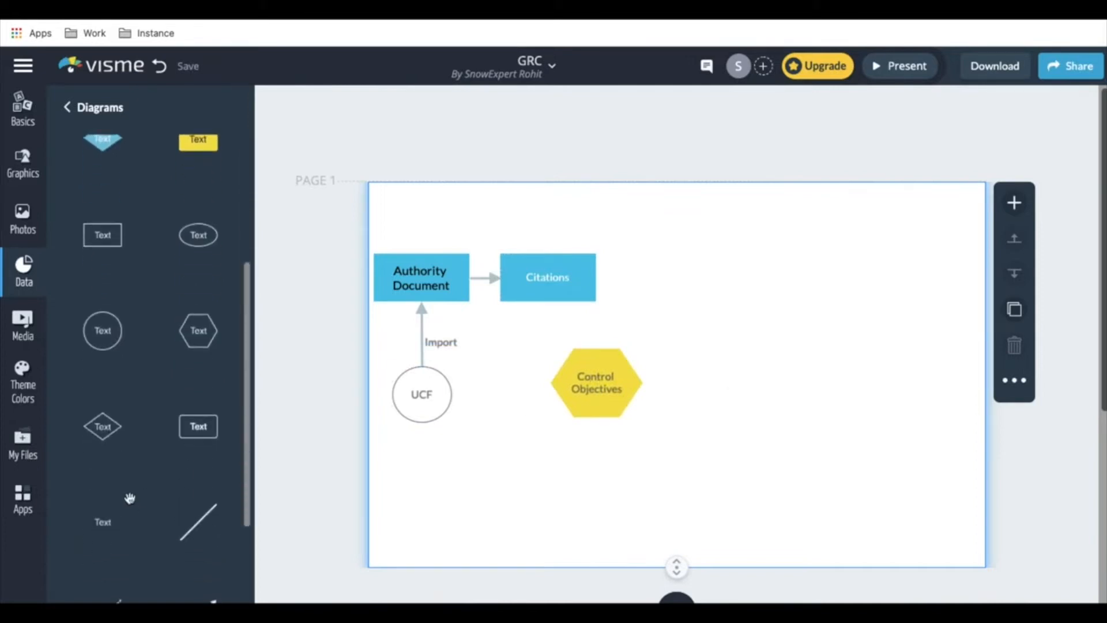
{"action": "scroll", "coordinate": [129, 498], "scroll_direction": "down", "scroll_amount": 4}
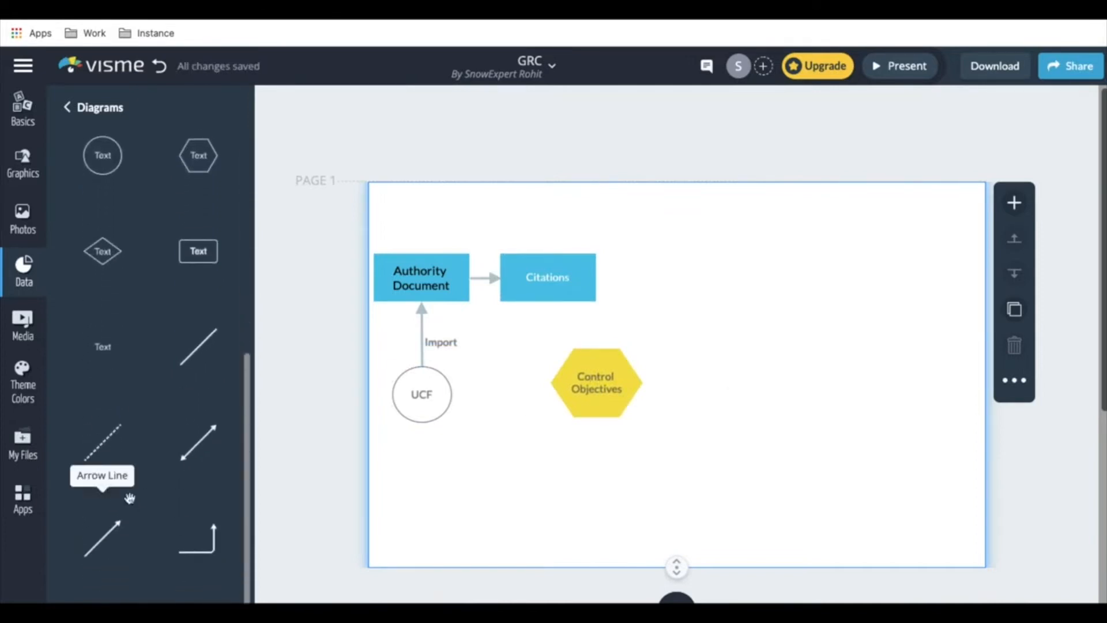
{"action": "left_click", "coordinate": [107, 533]}
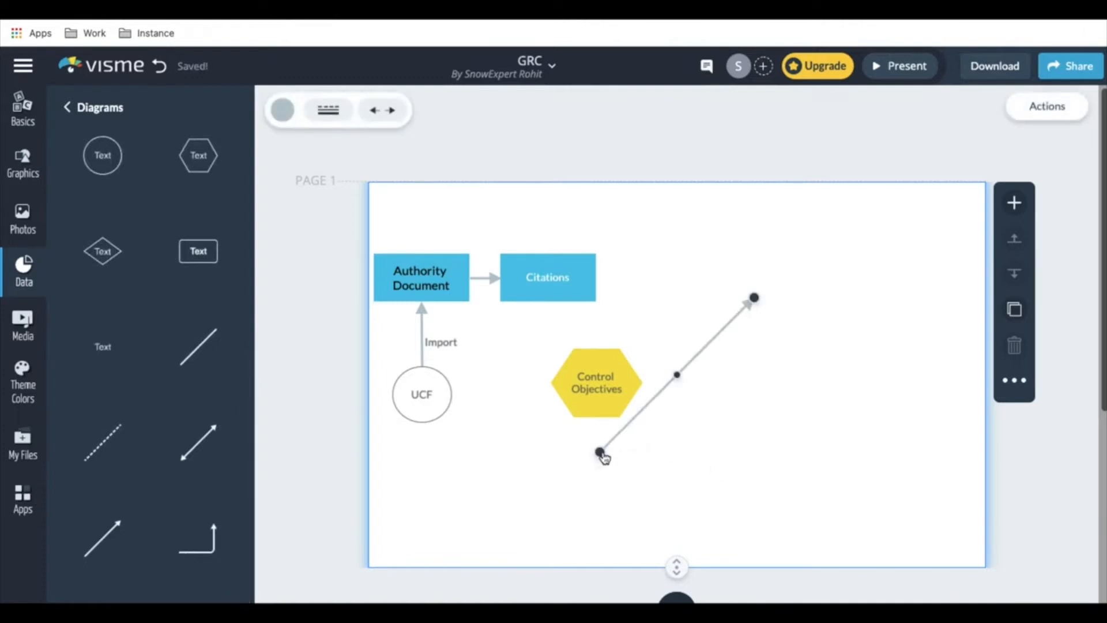
{"action": "left_click_drag", "start_coordinate": [601, 454], "coordinate": [552, 300]}
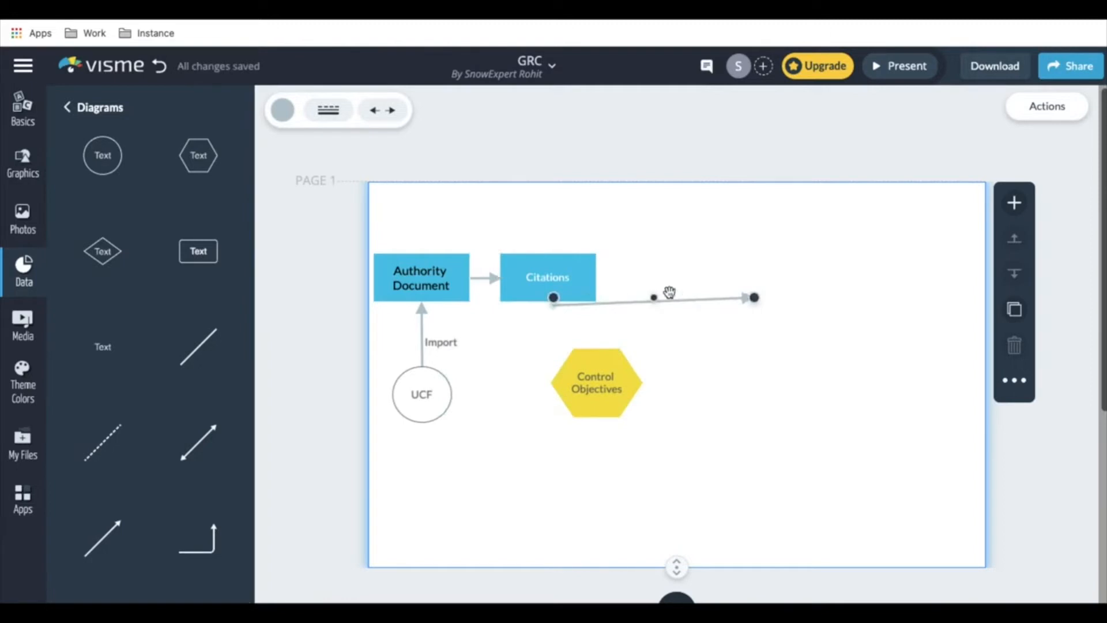
{"action": "left_click_drag", "start_coordinate": [754, 299], "coordinate": [579, 361]}
{"action": "key", "text": "ctrl+z"}
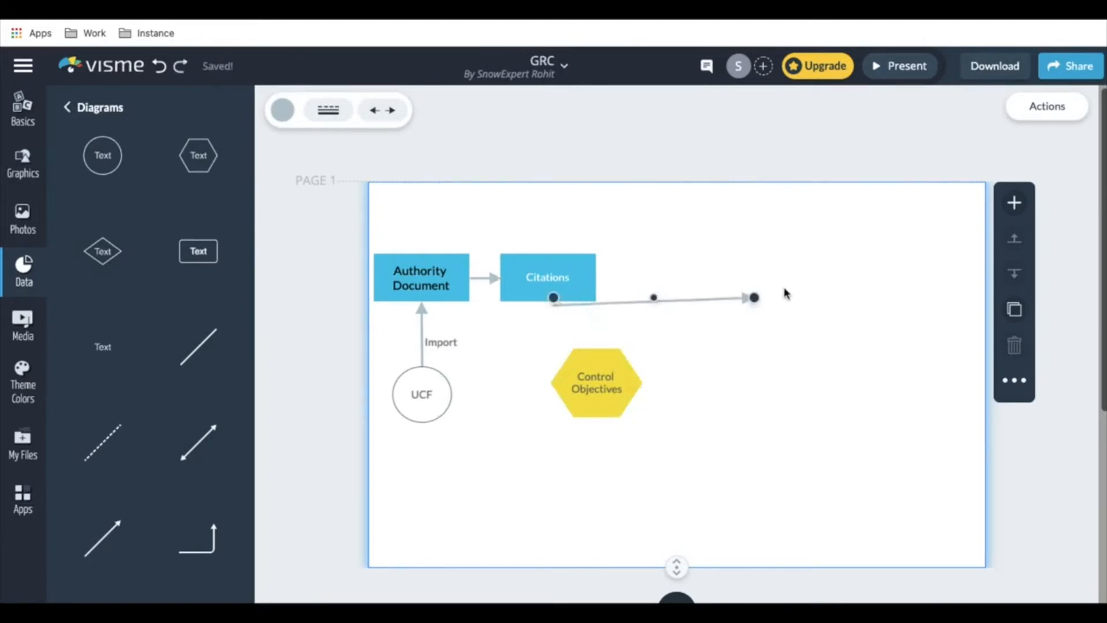
{"action": "left_click_drag", "start_coordinate": [755, 298], "coordinate": [545, 391]}
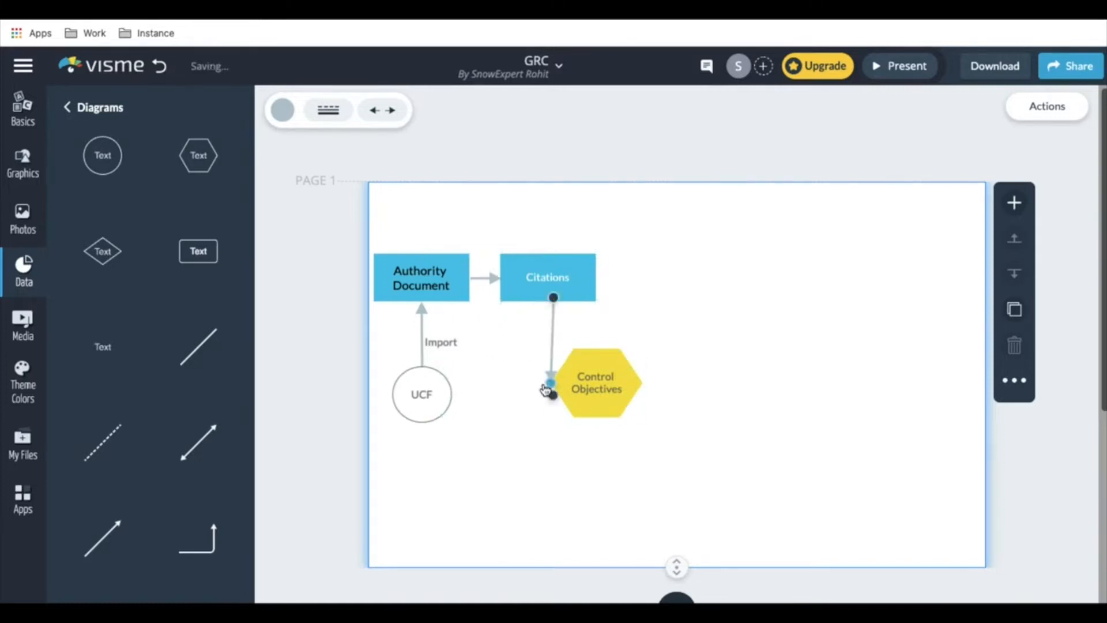
Move the start of the arrow to the Control Objectives hexagon to the middle of the Citations box's lower edge
{"action": "left_click", "coordinate": [654, 304]}
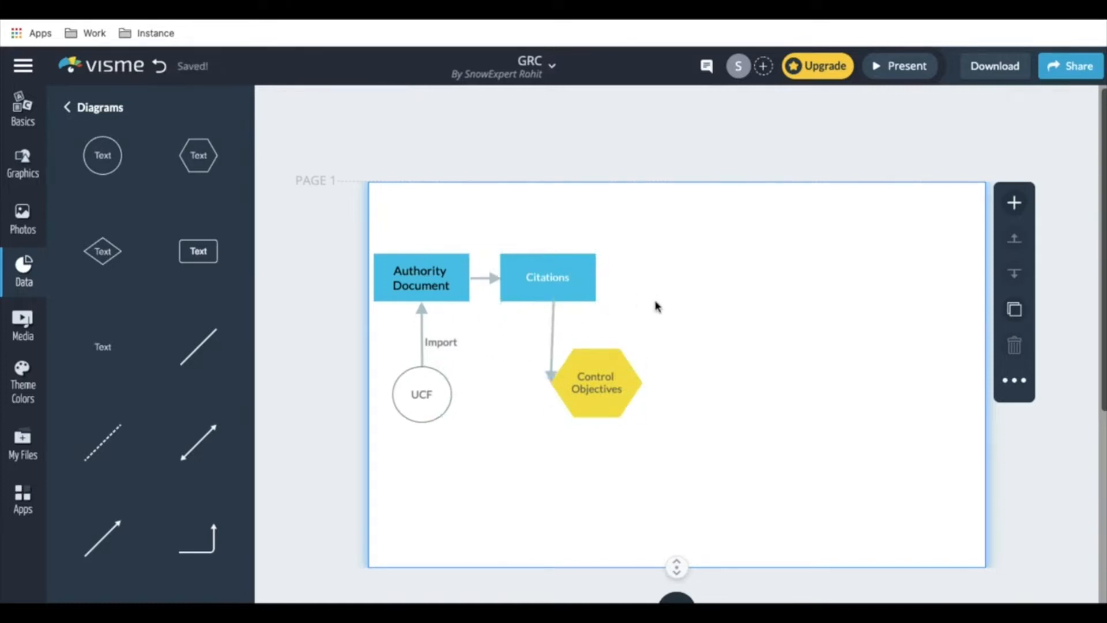
{"action": "left_click", "coordinate": [554, 305]}
{"action": "left_click_drag", "start_coordinate": [553, 304], "coordinate": [547, 300]}
{"action": "left_click", "coordinate": [726, 385]}
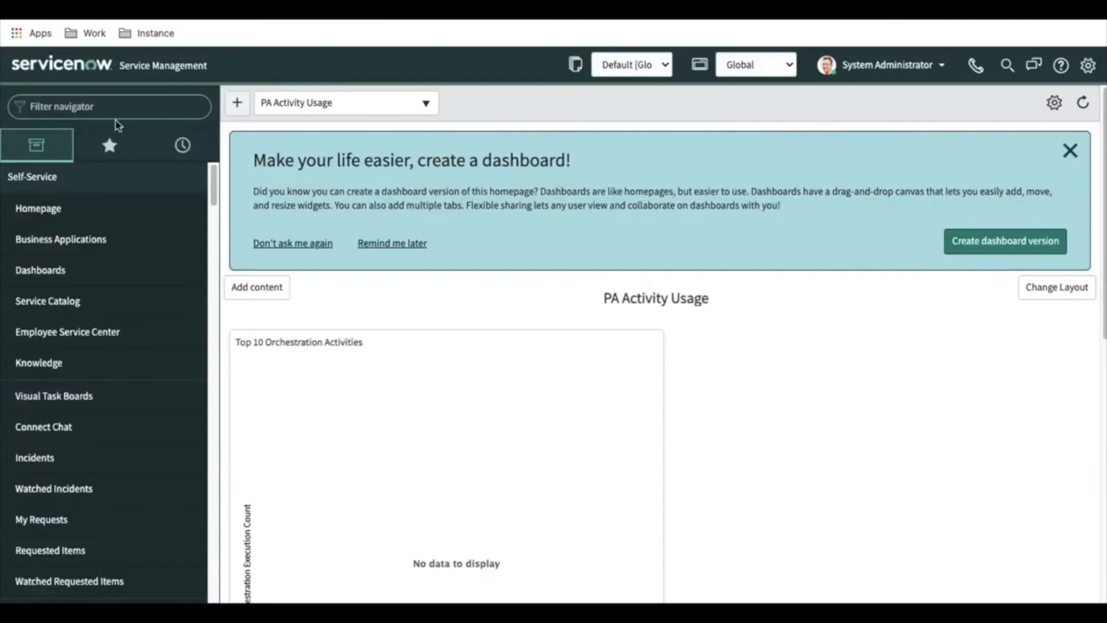
Switch to ServiceNow, find and open the Control Objectives list under Policies and Procedures, and group it by Classification
{"action": "type", "text": "con"}
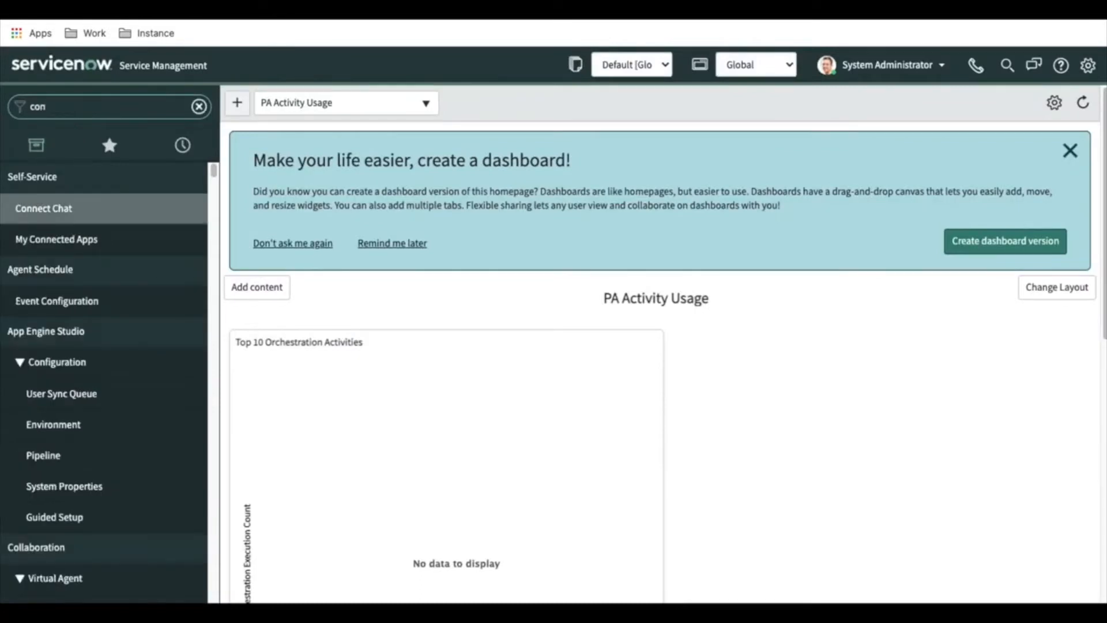
{"action": "type", "text": "r"}
{"action": "key", "text": "BackSpace"}
{"action": "type", "text": "trol o"}
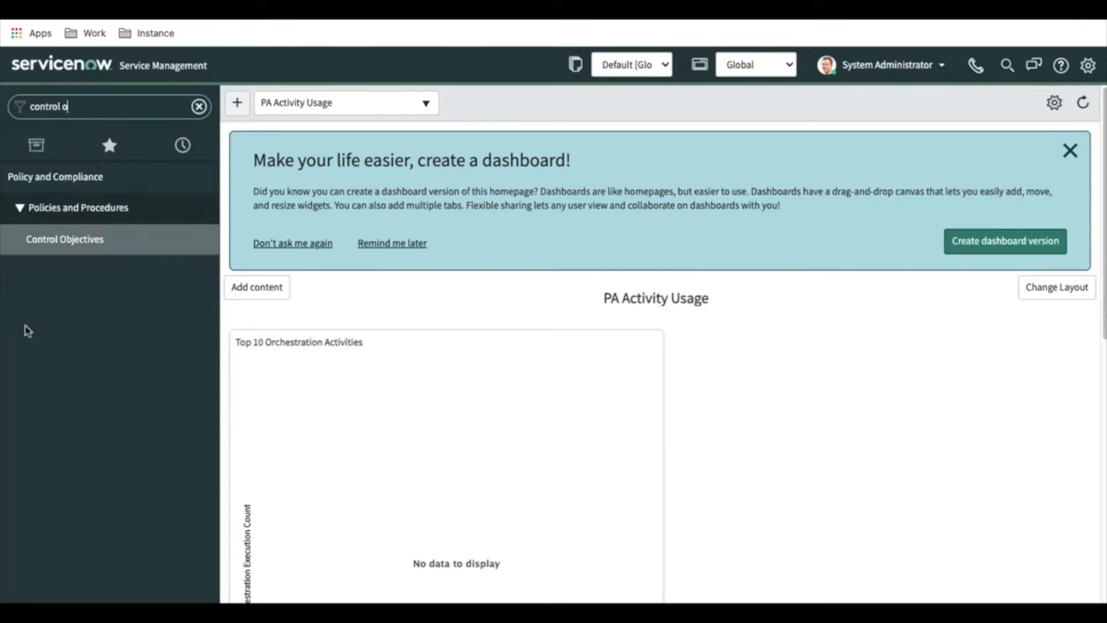
{"action": "left_click", "coordinate": [53, 251]}
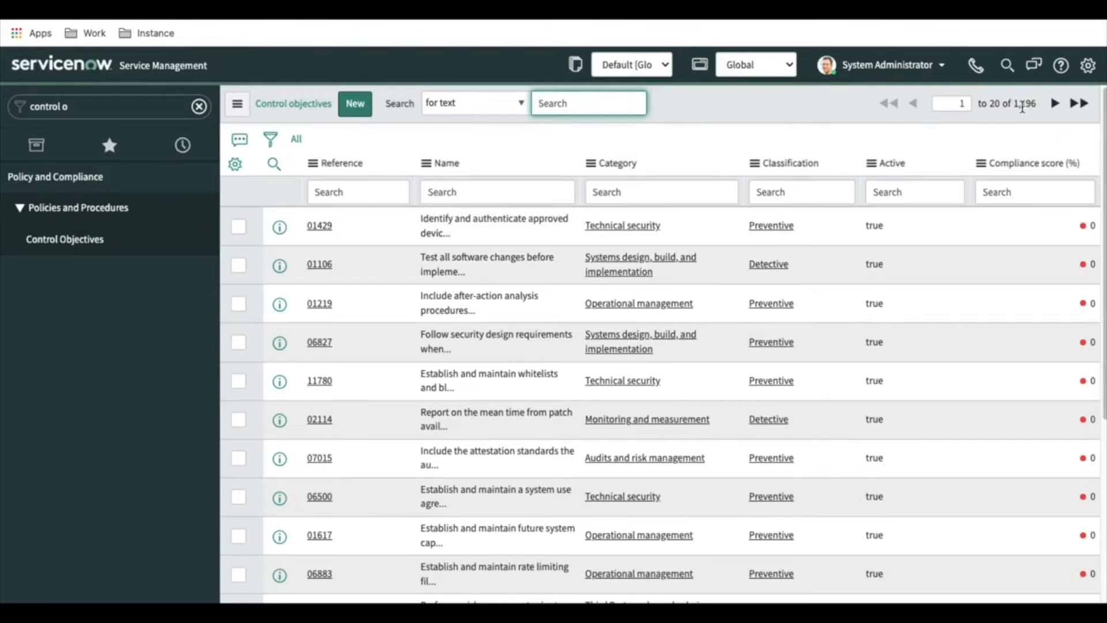
{"action": "right_click", "coordinate": [781, 166]}
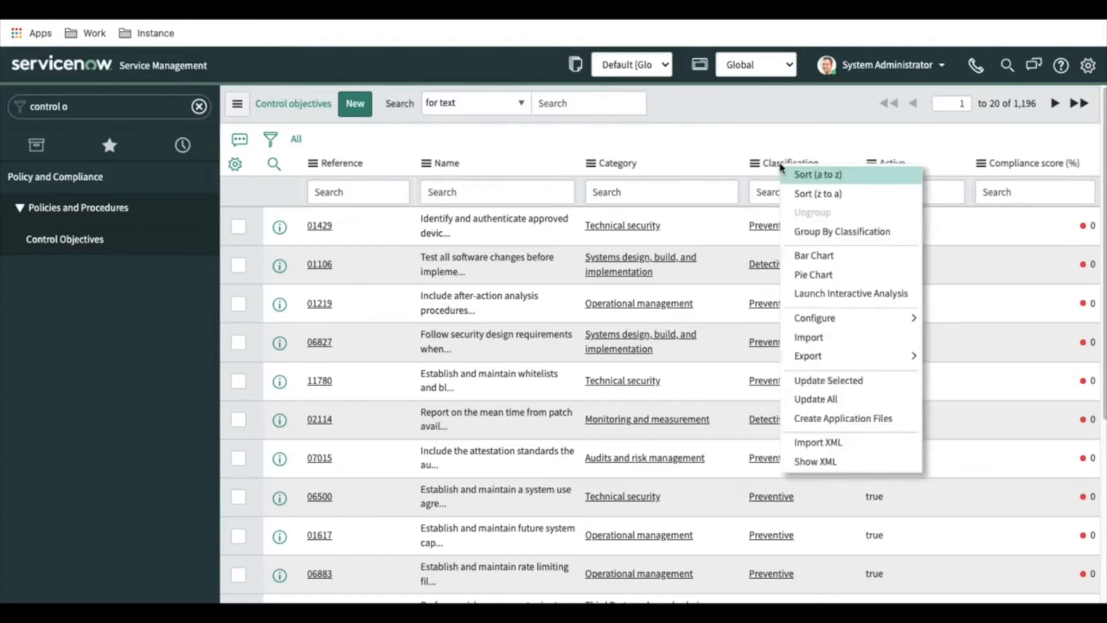
{"action": "left_click", "coordinate": [808, 231]}
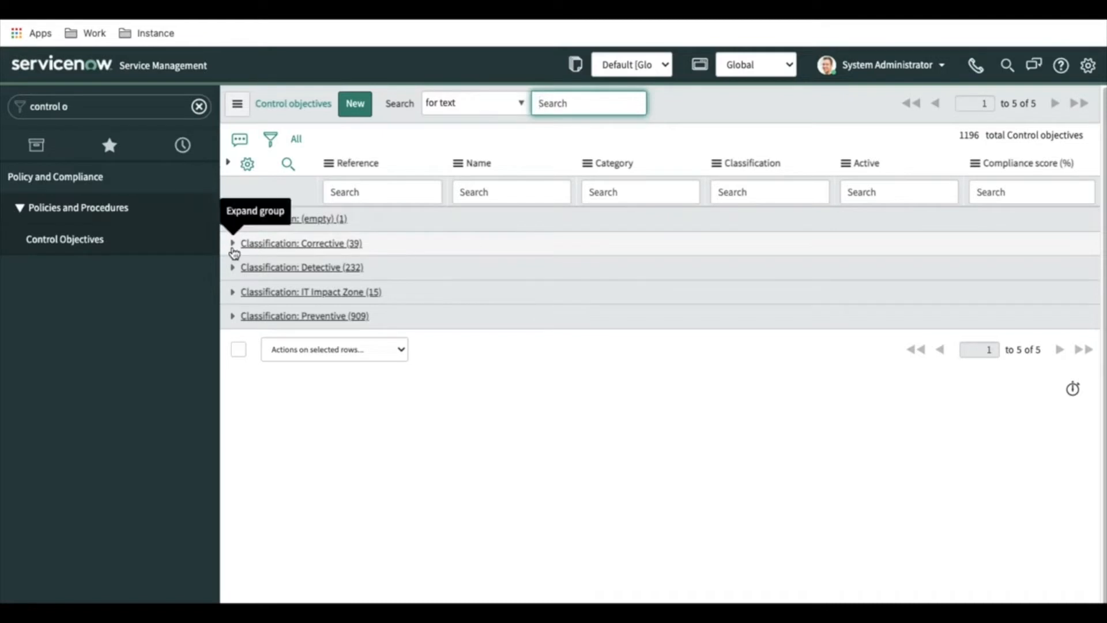
Expand the Corrective classification group, open control objective 06299, and review its fields and related citations
{"action": "left_click", "coordinate": [233, 252]}
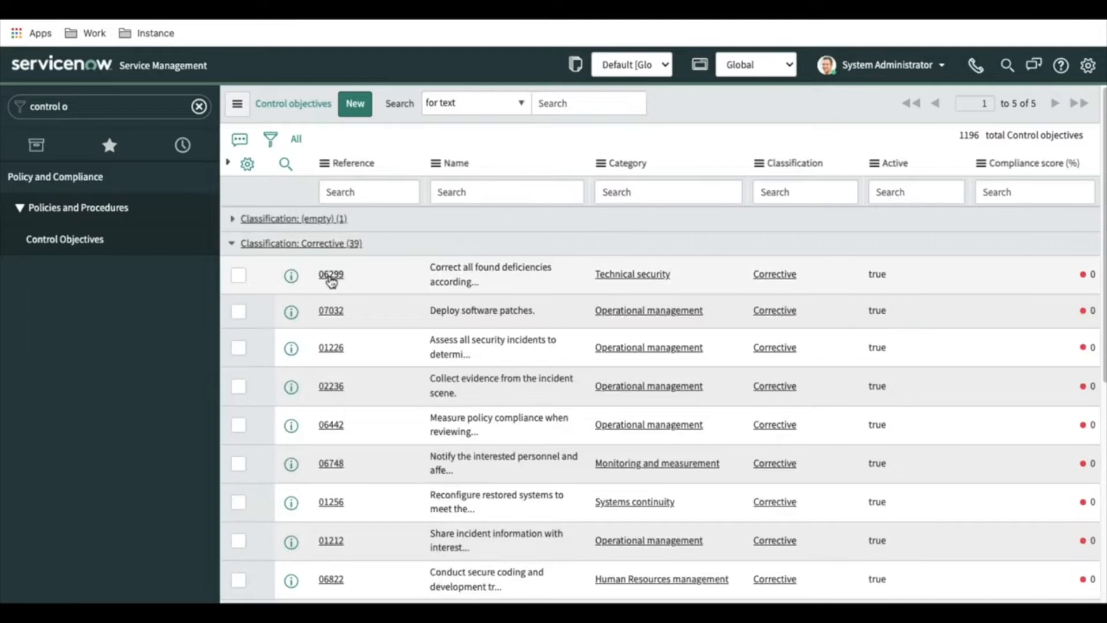
{"action": "left_click", "coordinate": [331, 274]}
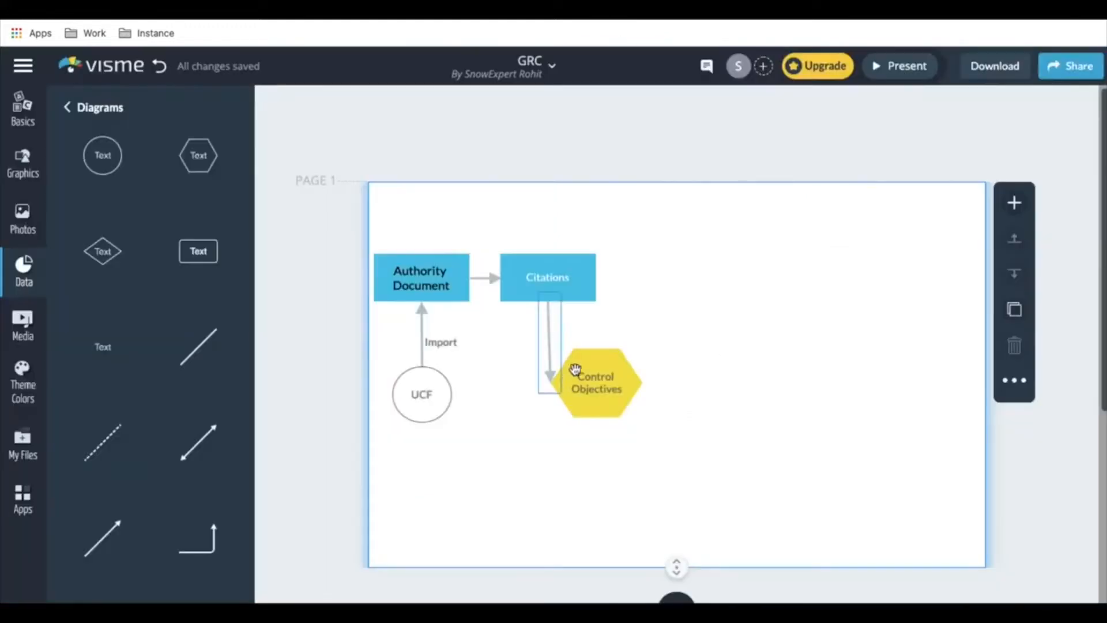
{"action": "left_click", "coordinate": [573, 377]}
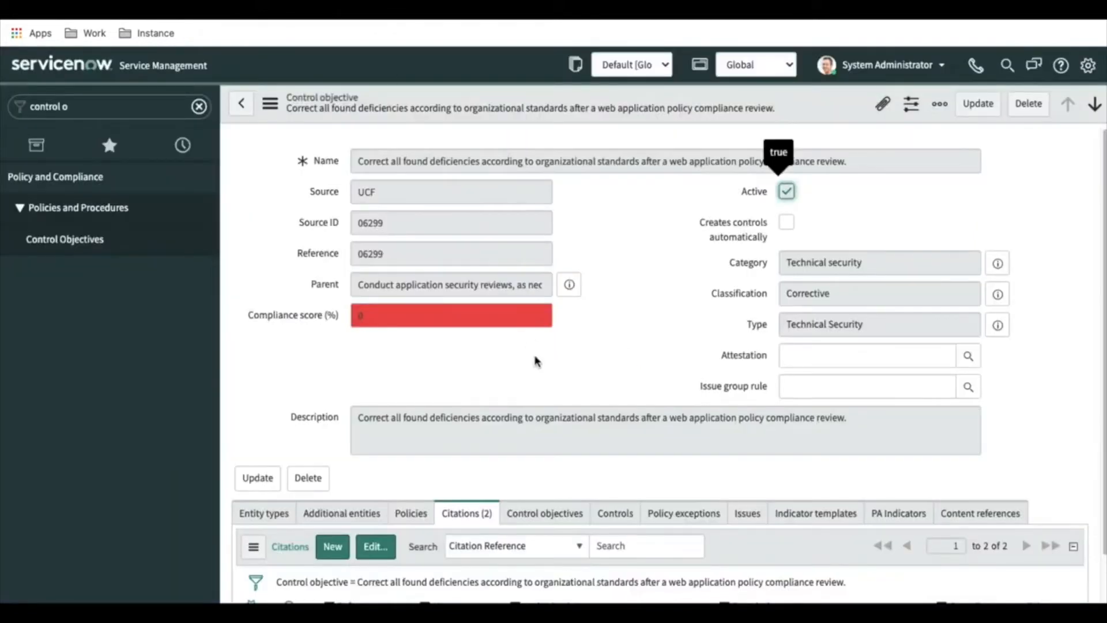
{"action": "scroll", "coordinate": [536, 361], "scroll_direction": "down", "scroll_amount": 2}
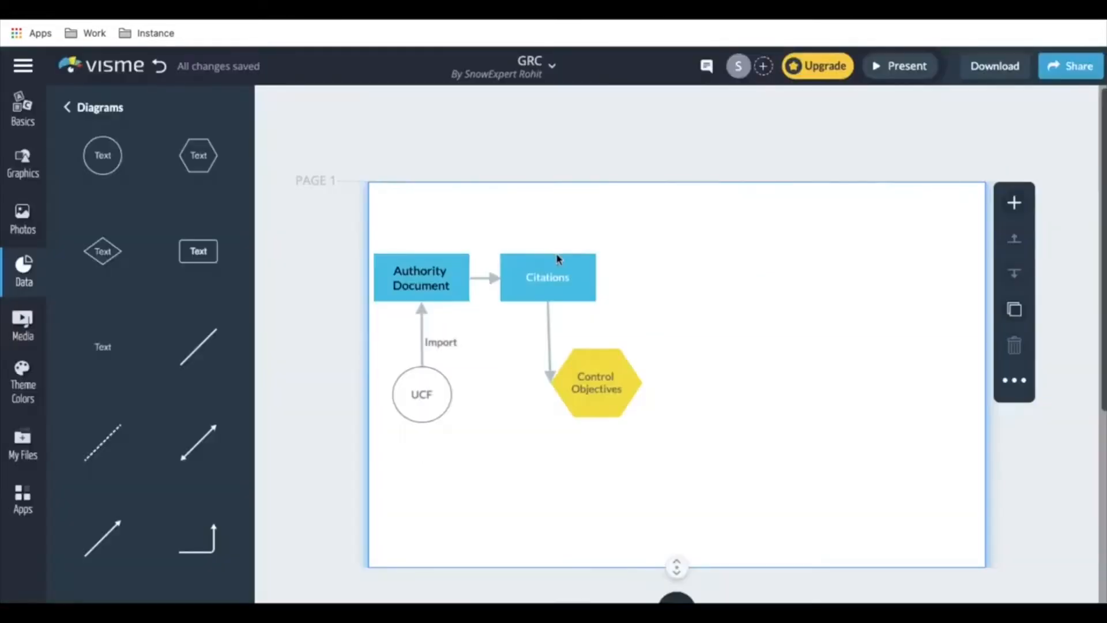
Switch to the Visme diagram, duplicate the Citations box, and place the copy below the Control Objectives hexagon, aligned with the original
{"action": "left_click", "coordinate": [555, 264]}
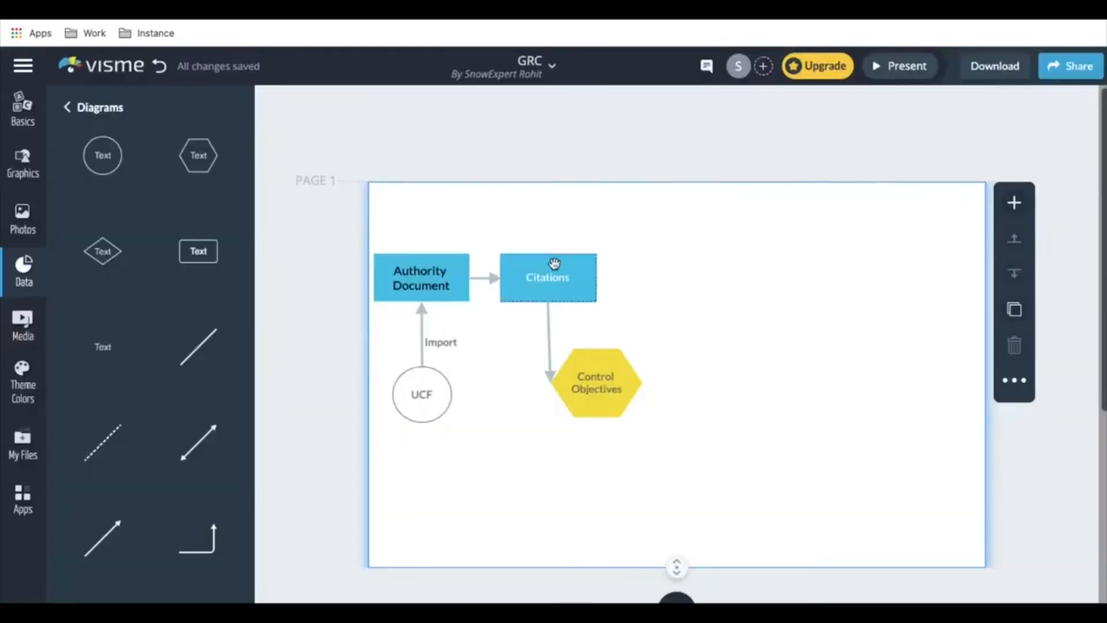
{"action": "left_click", "coordinate": [574, 390]}
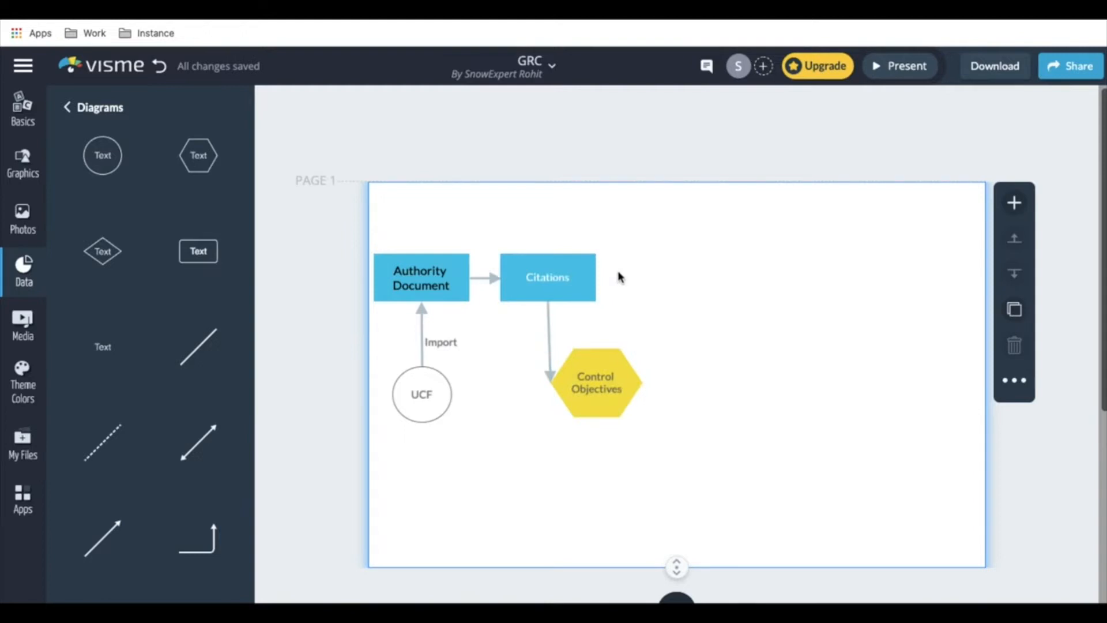
{"action": "left_click", "coordinate": [574, 273]}
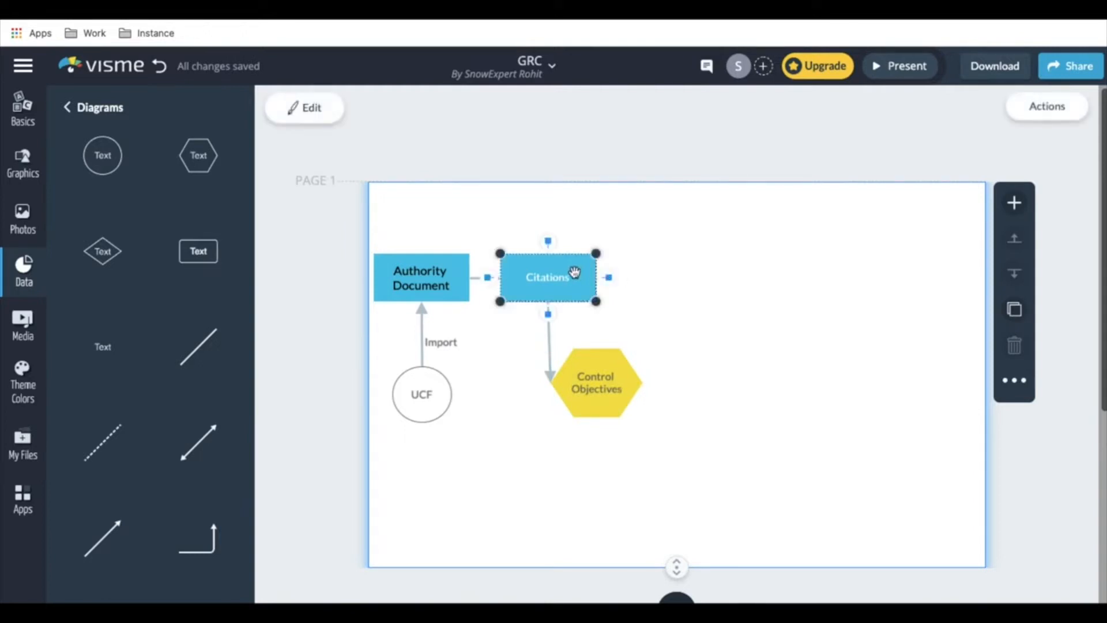
{"action": "left_click", "coordinate": [771, 496]}
{"action": "key", "text": "ctrl+v"}
{"action": "left_click_drag", "start_coordinate": [577, 282], "coordinate": [564, 490]}
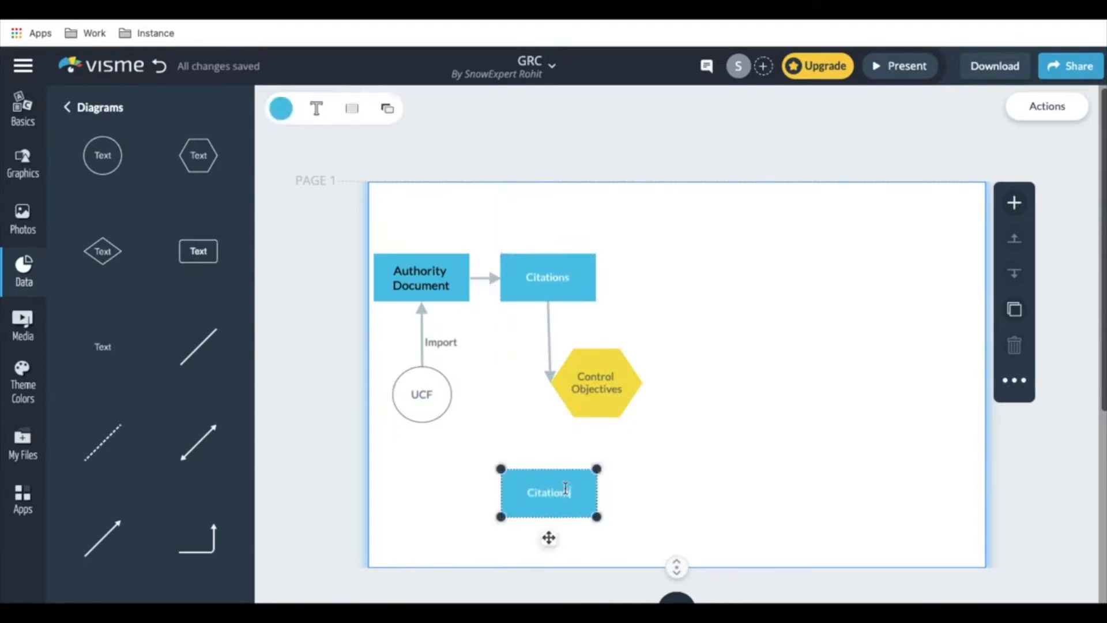
{"action": "left_click", "coordinate": [686, 457]}
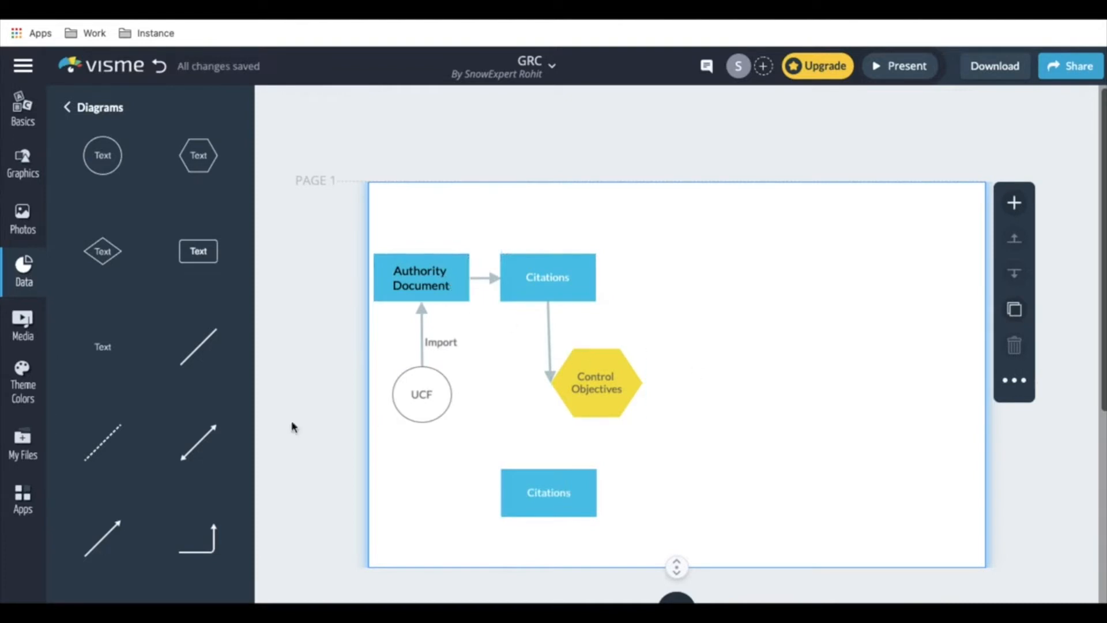
Add an arrow from the top of the lower Citations box up to the left corner of the Control Objectives hexagon
{"action": "scroll", "coordinate": [153, 486], "scroll_direction": "down", "scroll_amount": 1}
{"action": "left_click", "coordinate": [118, 482]}
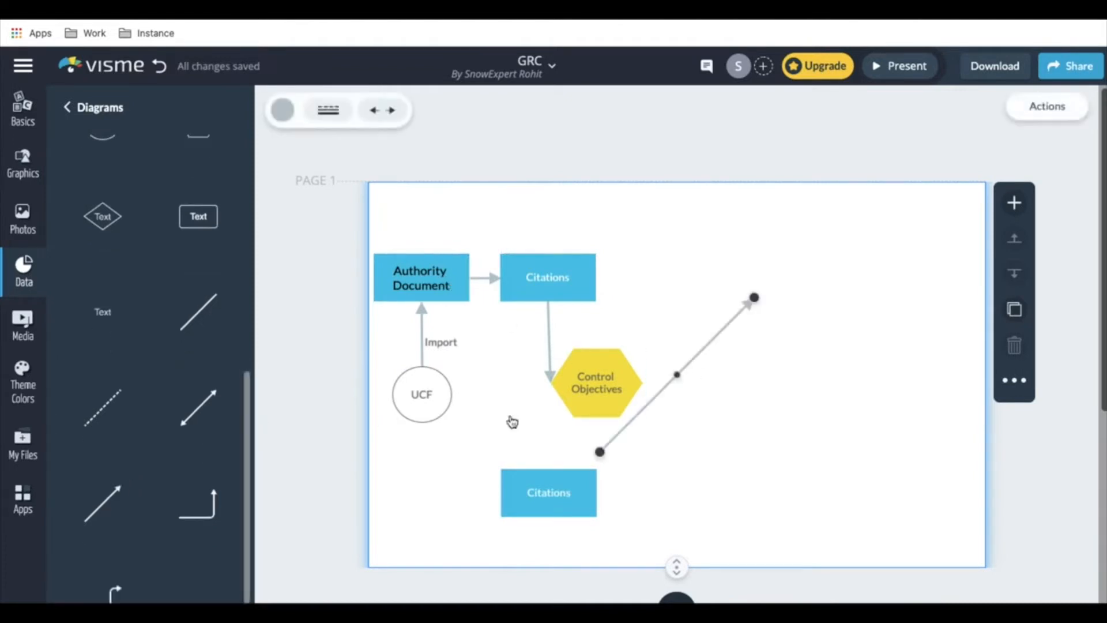
{"action": "left_click_drag", "start_coordinate": [599, 454], "coordinate": [550, 381]}
{"action": "left_click_drag", "start_coordinate": [750, 301], "coordinate": [703, 421]}
{"action": "left_click_drag", "start_coordinate": [551, 383], "coordinate": [548, 469]}
{"action": "left_click_drag", "start_coordinate": [696, 413], "coordinate": [551, 384]}
{"action": "left_click", "coordinate": [719, 463]}
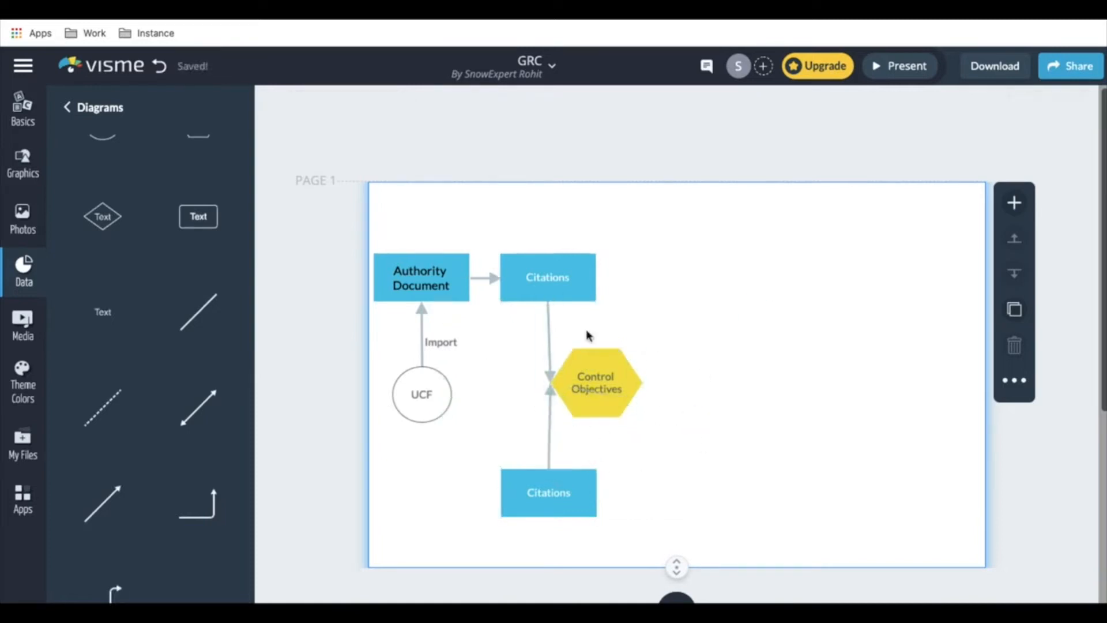
Rename the upper citations box "Citations 1" and the lower one "Citations 2"
{"action": "double_click", "coordinate": [572, 266]}
{"action": "type", "text": "1"}
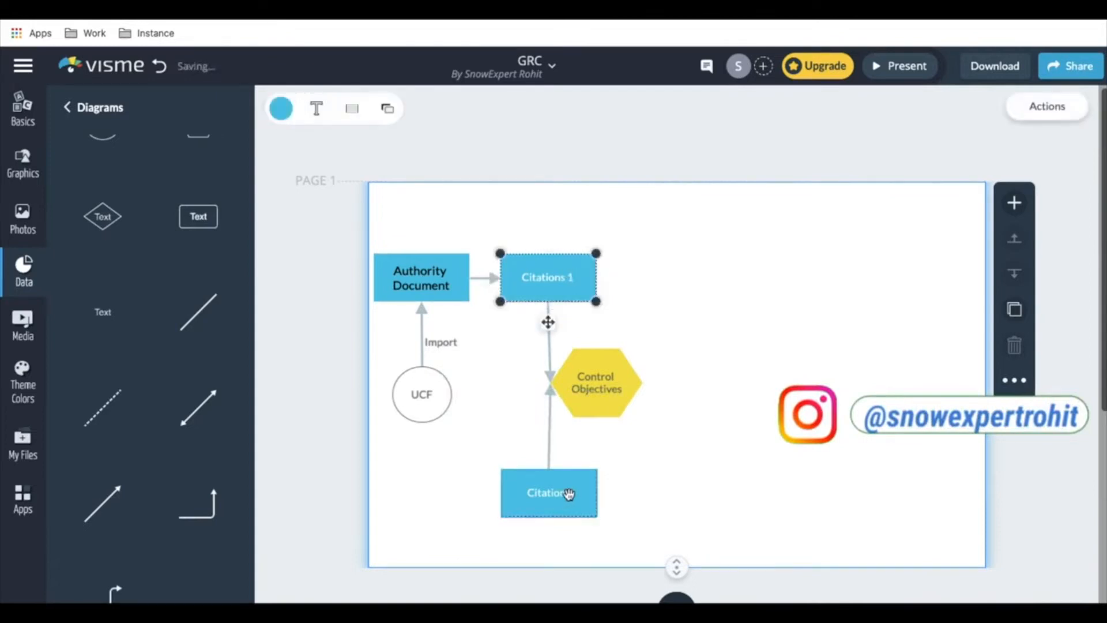
{"action": "double_click", "coordinate": [561, 494]}
{"action": "type", "text": "2"}
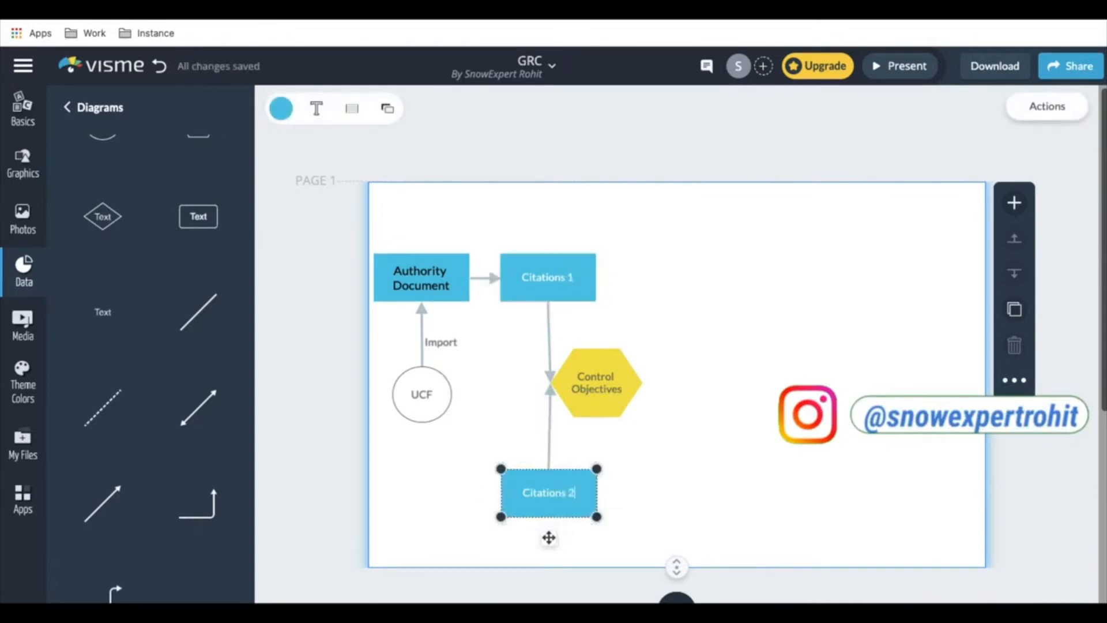
{"action": "left_click", "coordinate": [732, 488]}
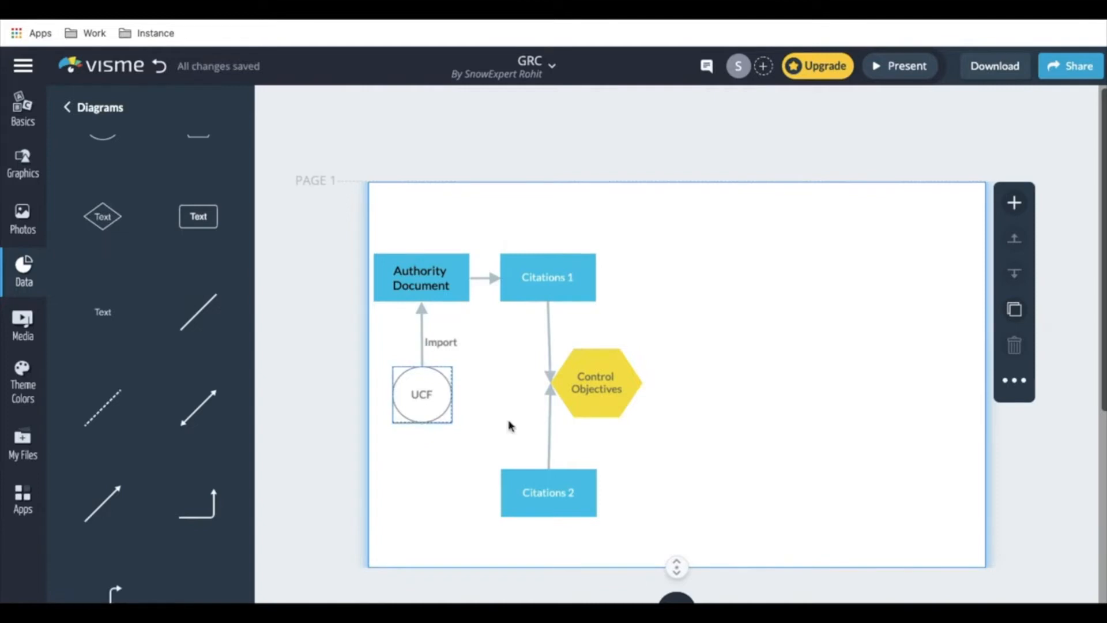
{"action": "left_click", "coordinate": [809, 471]}
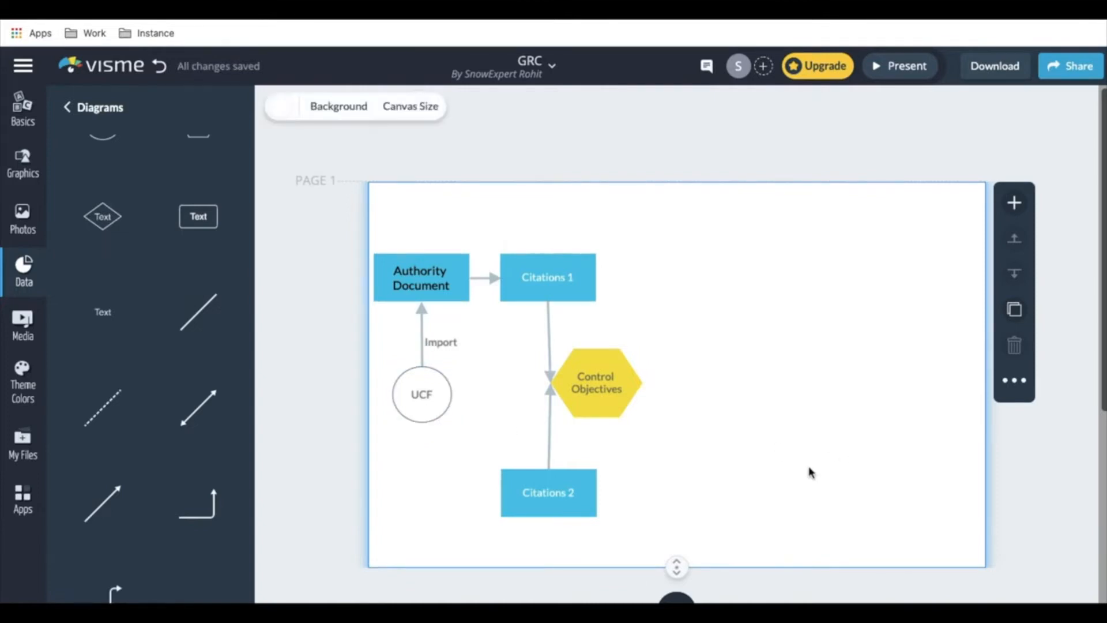
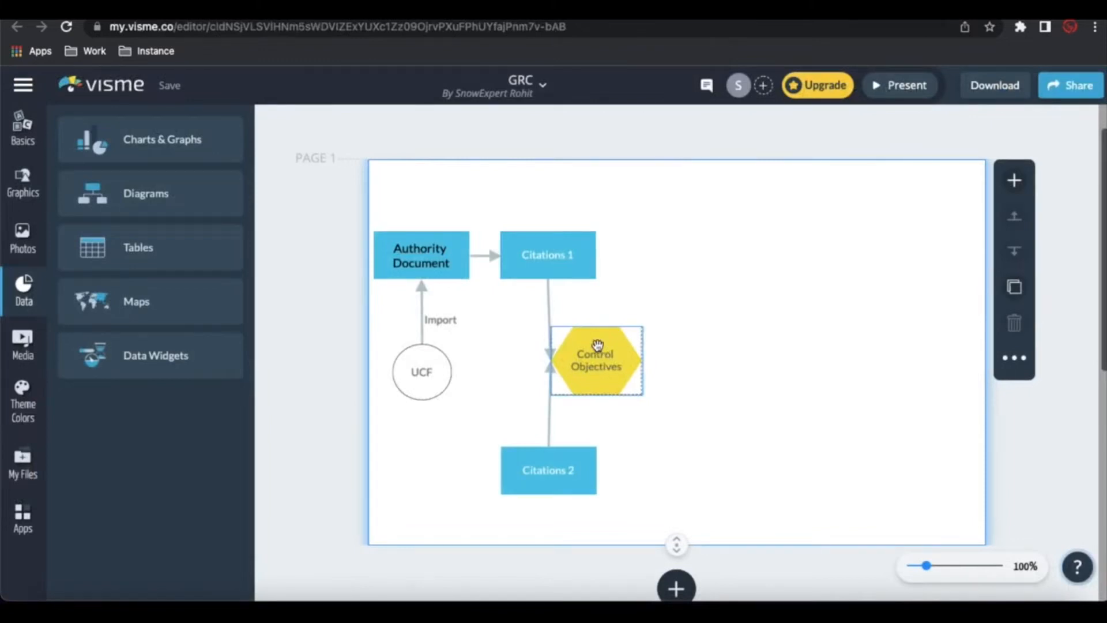
{"action": "left_click", "coordinate": [397, 378]}
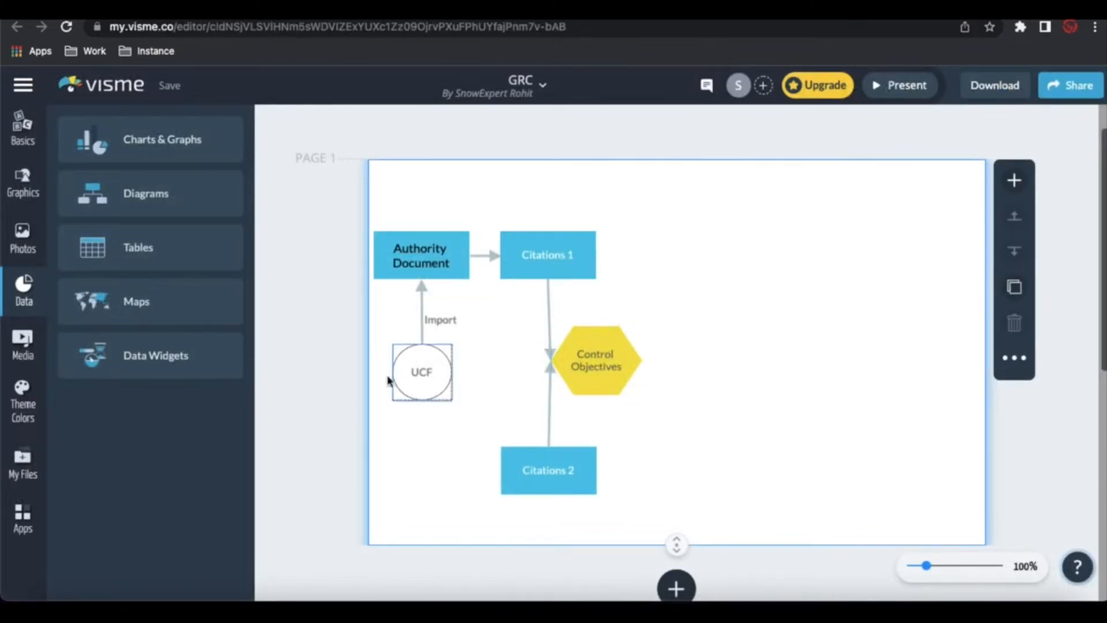
{"action": "left_click", "coordinate": [576, 363]}
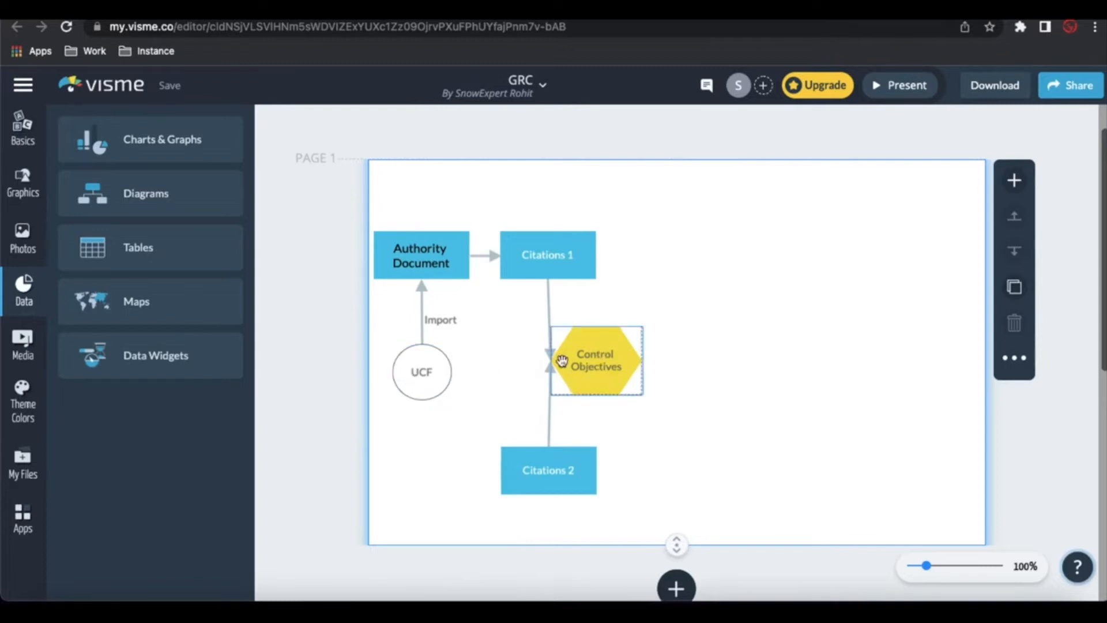
{"action": "left_click", "coordinate": [531, 365]}
{"action": "left_click", "coordinate": [418, 358]}
{"action": "left_click", "coordinate": [552, 362]}
{"action": "left_click", "coordinate": [567, 357]}
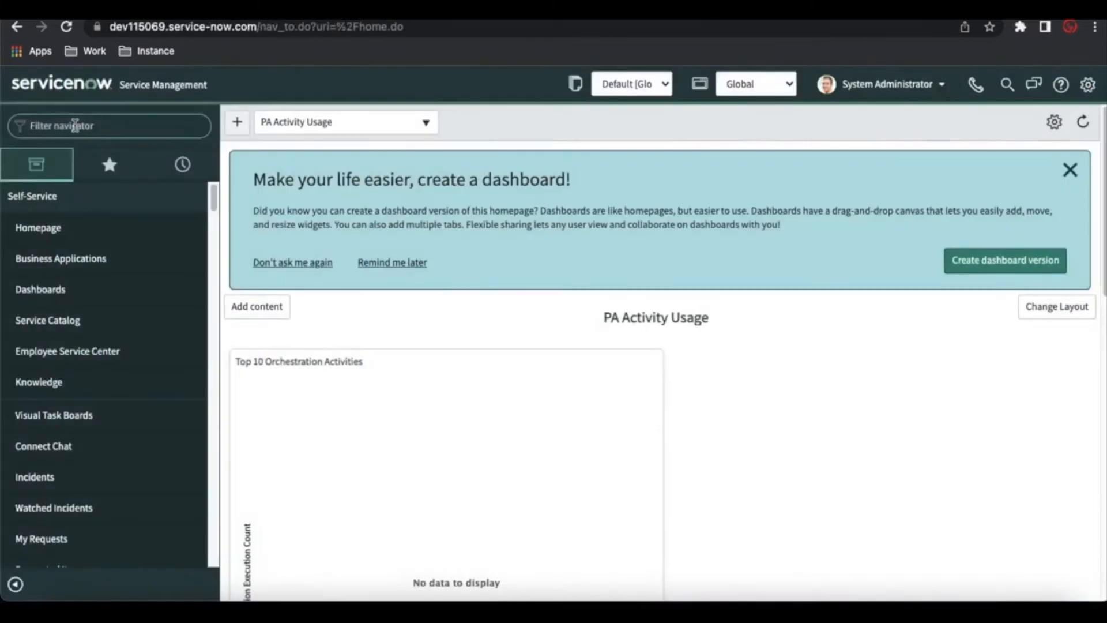
Switch to ServiceNow, find and open the Citations list under Compliance, and open citation AC-14a
{"action": "type", "text": "cit"}
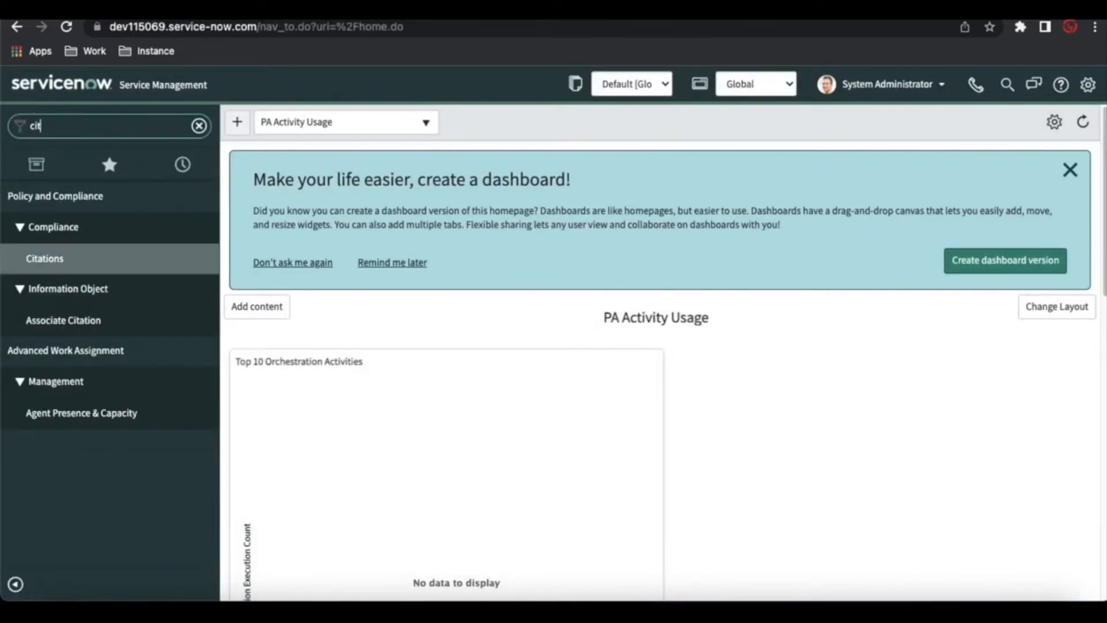
{"action": "left_click", "coordinate": [58, 260]}
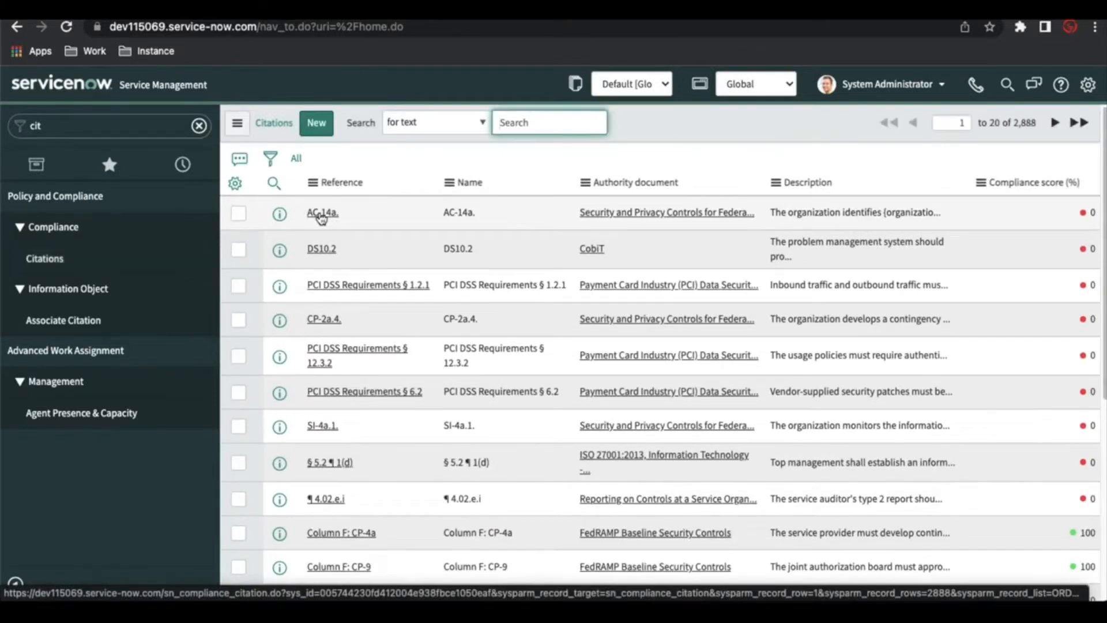
{"action": "left_click", "coordinate": [321, 214]}
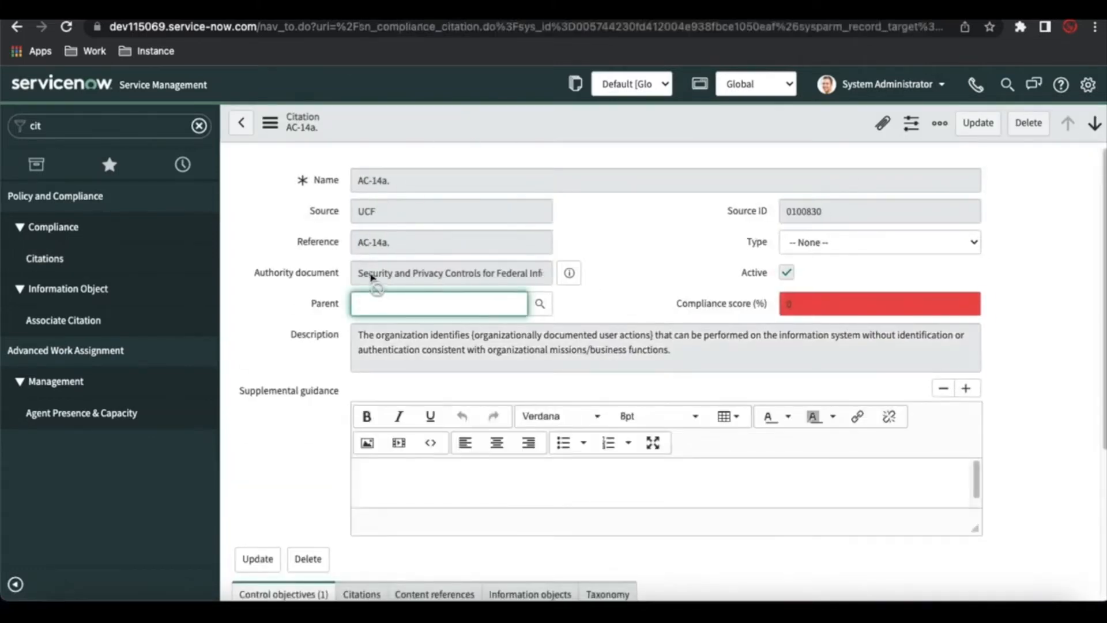
Open the control objective related to citation AC-14a. and display that control objective's related citations
{"action": "scroll", "coordinate": [652, 249], "scroll_direction": "down", "scroll_amount": 4}
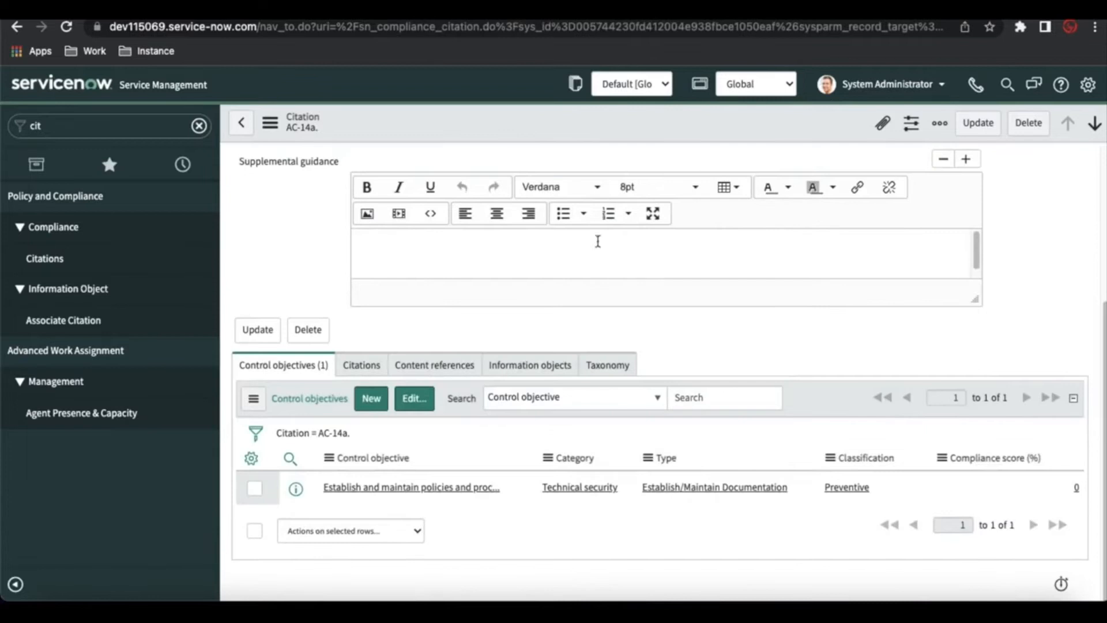
{"action": "left_click", "coordinate": [400, 490]}
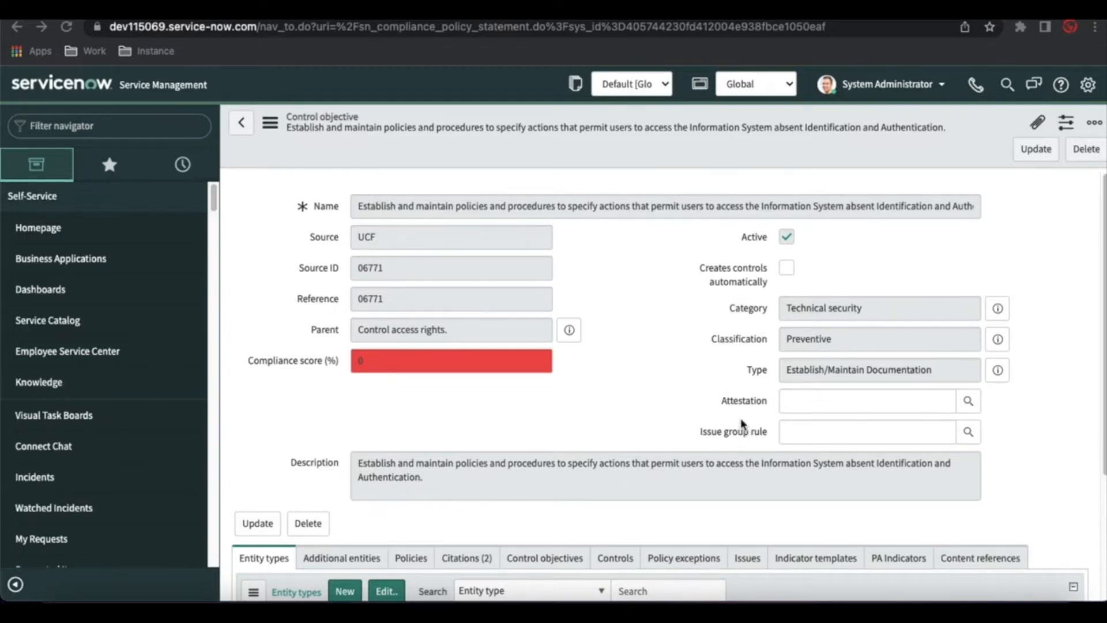
{"action": "scroll", "coordinate": [744, 423], "scroll_direction": "down", "scroll_amount": 3}
{"action": "left_click", "coordinate": [474, 379]}
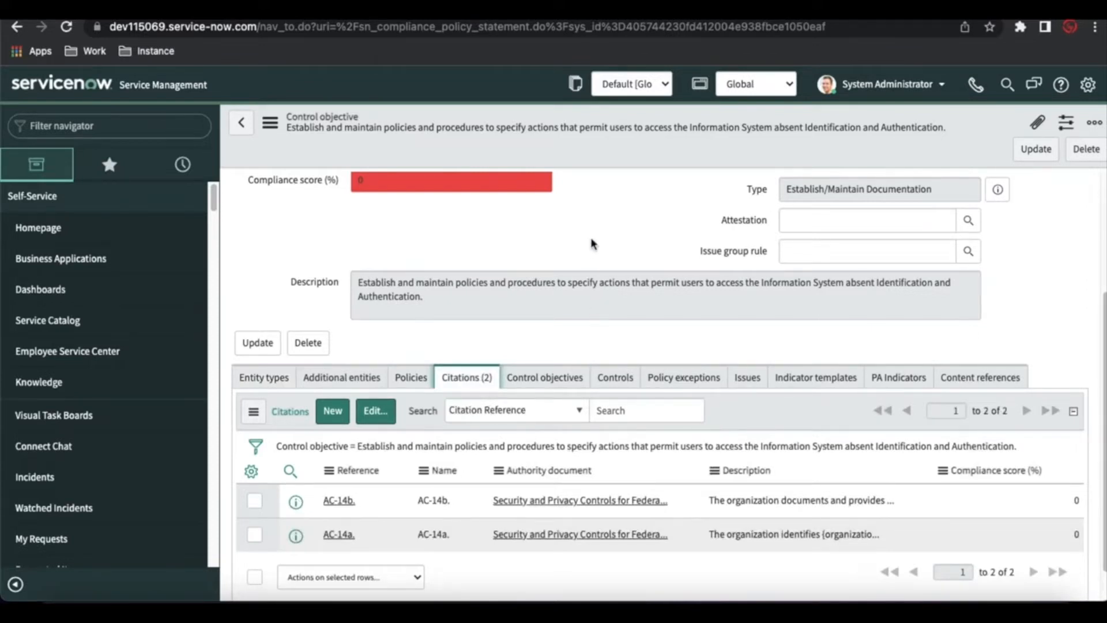
Compare the control objective's related citations with the Visme diagram, and review the control objective's fields in ServiceNow
{"action": "left_click", "coordinate": [528, 11]}
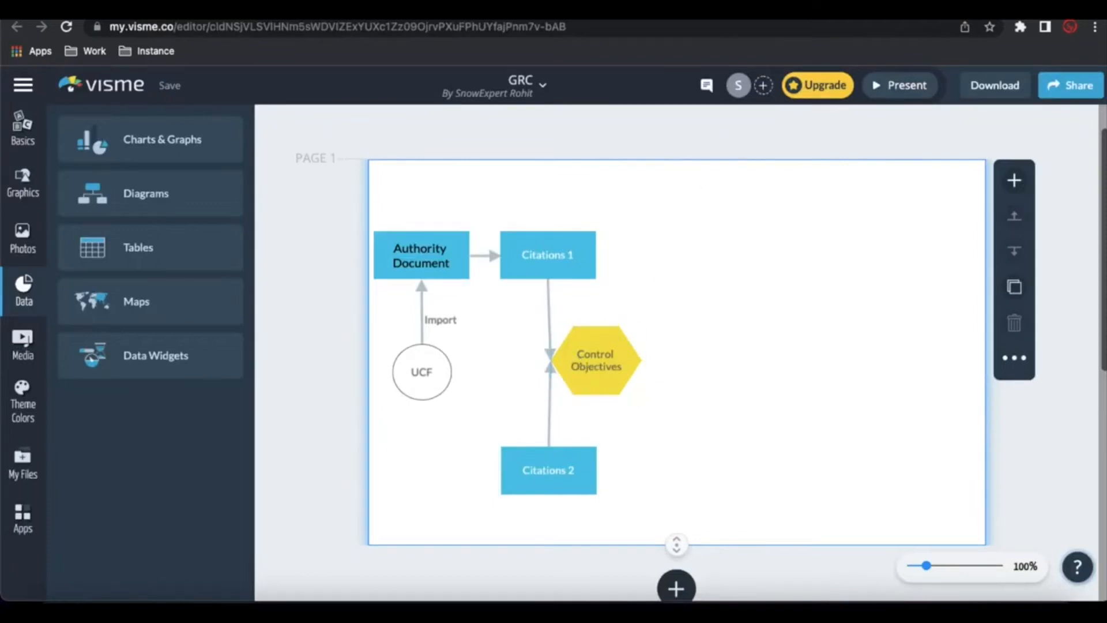
{"action": "left_click", "coordinate": [404, 12]}
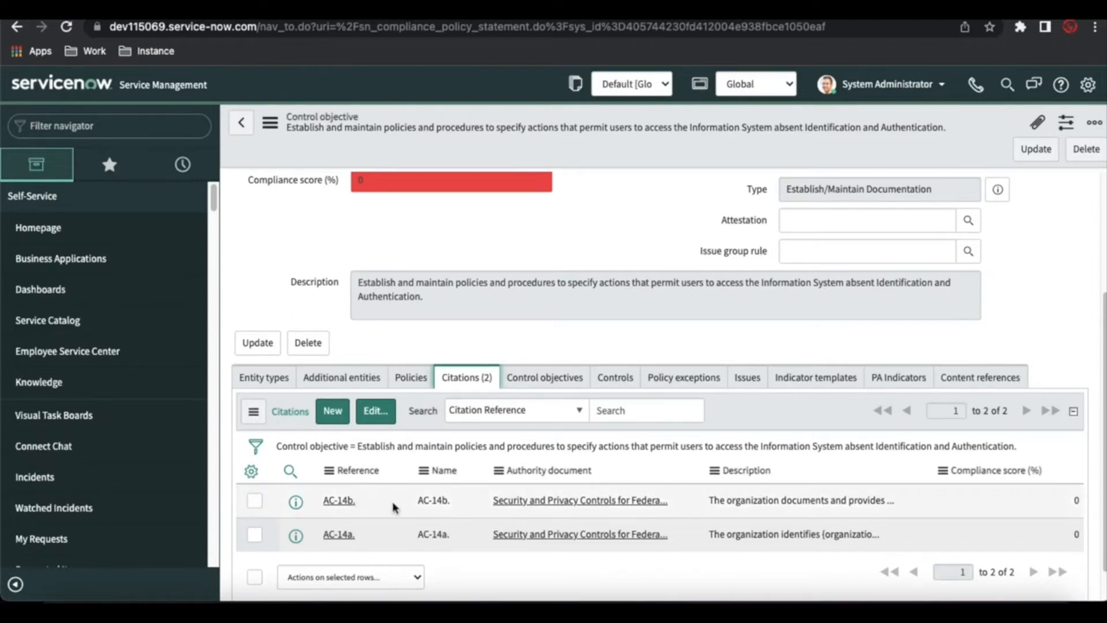
{"action": "scroll", "coordinate": [615, 304], "scroll_direction": "up", "scroll_amount": 3}
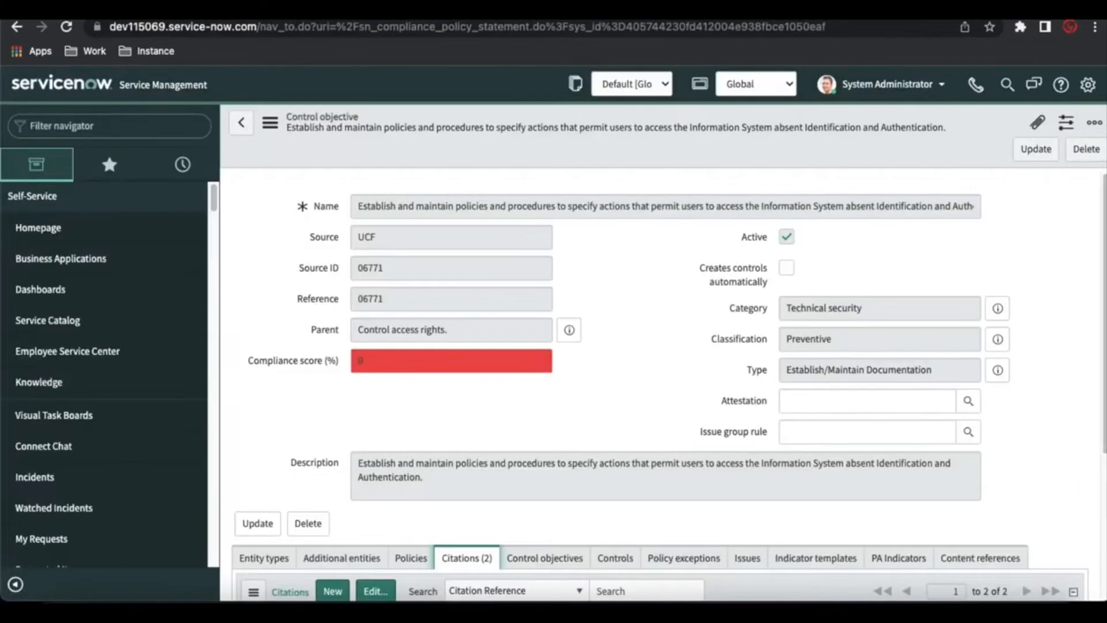
Open citation AC-14b. from the control objective's related citations and display that citation's related control objectives
{"action": "scroll", "coordinate": [593, 385], "scroll_direction": "down", "scroll_amount": 4}
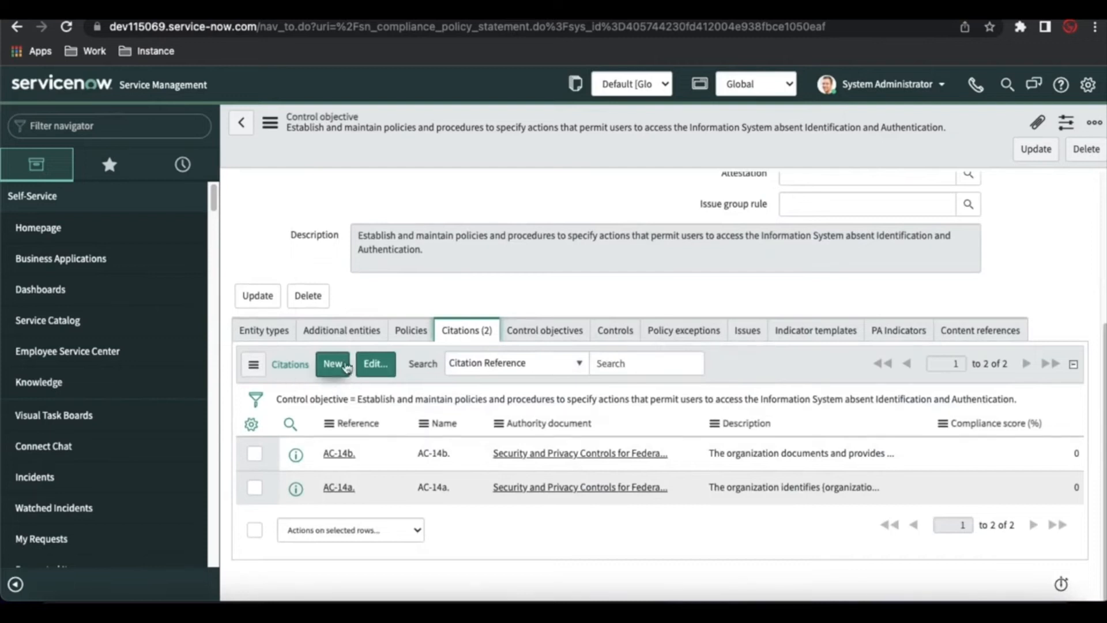
{"action": "left_click", "coordinate": [339, 453]}
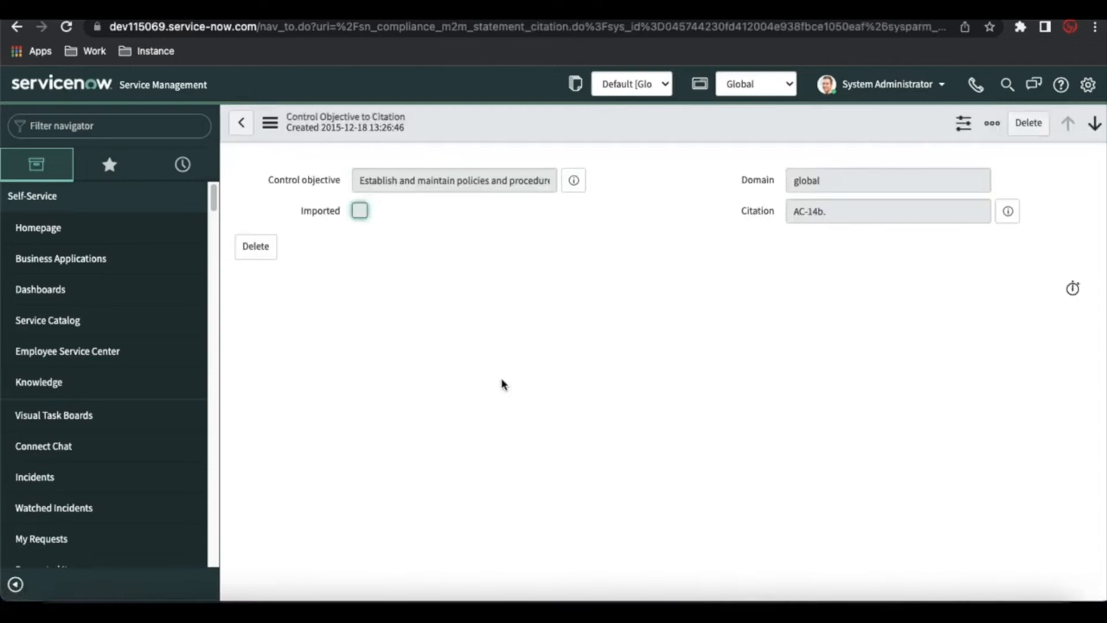
{"action": "left_click", "coordinate": [1002, 217]}
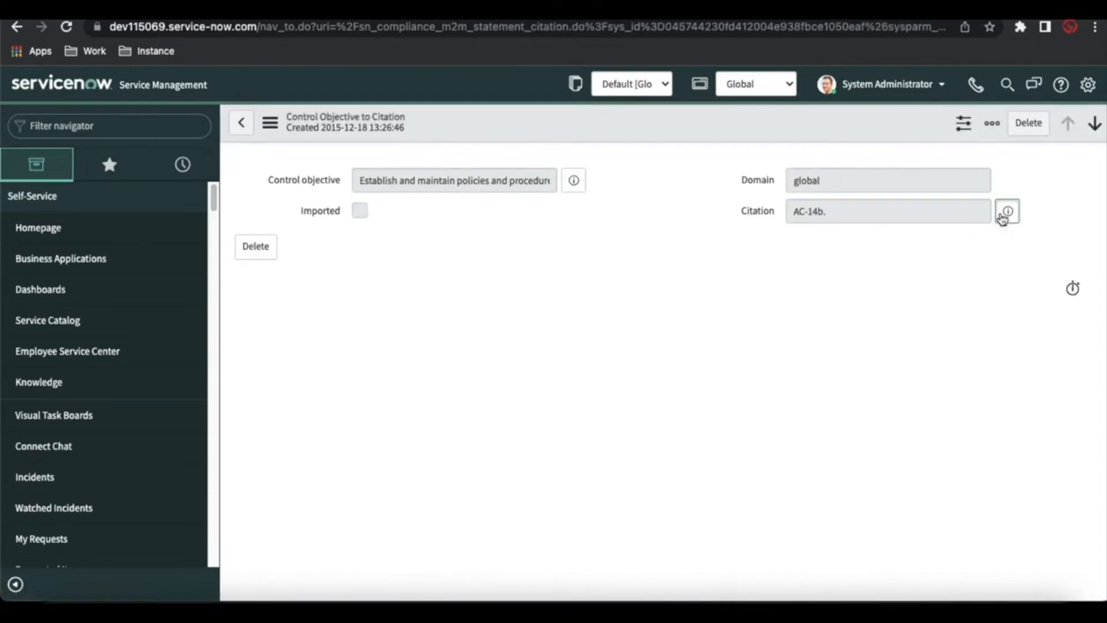
{"action": "left_click", "coordinate": [1061, 269]}
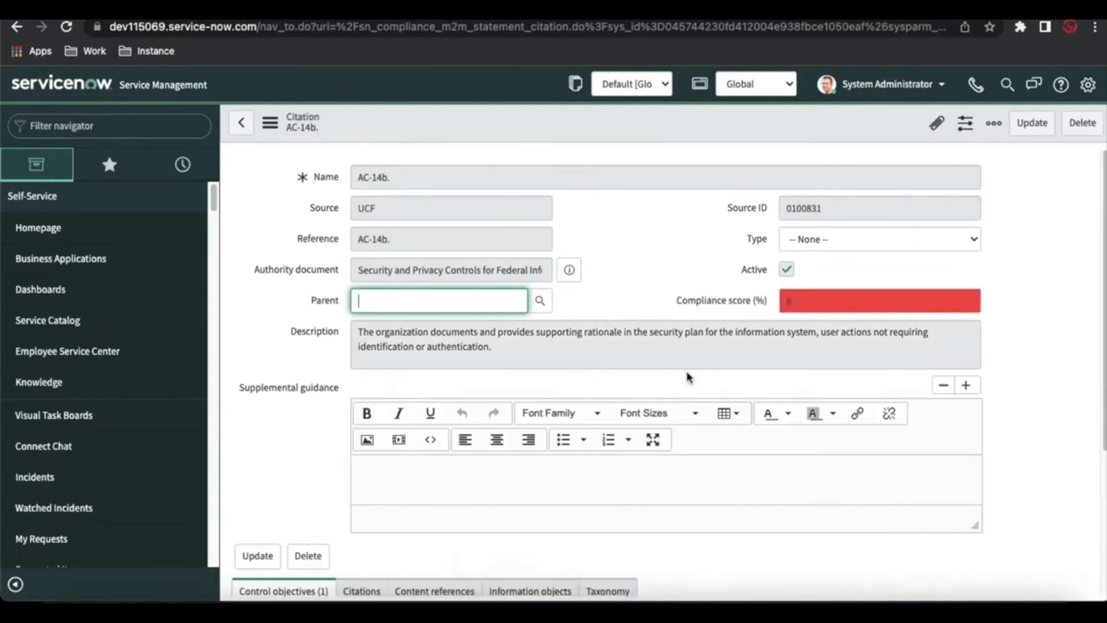
{"action": "scroll", "coordinate": [686, 371], "scroll_direction": "down", "scroll_amount": 4}
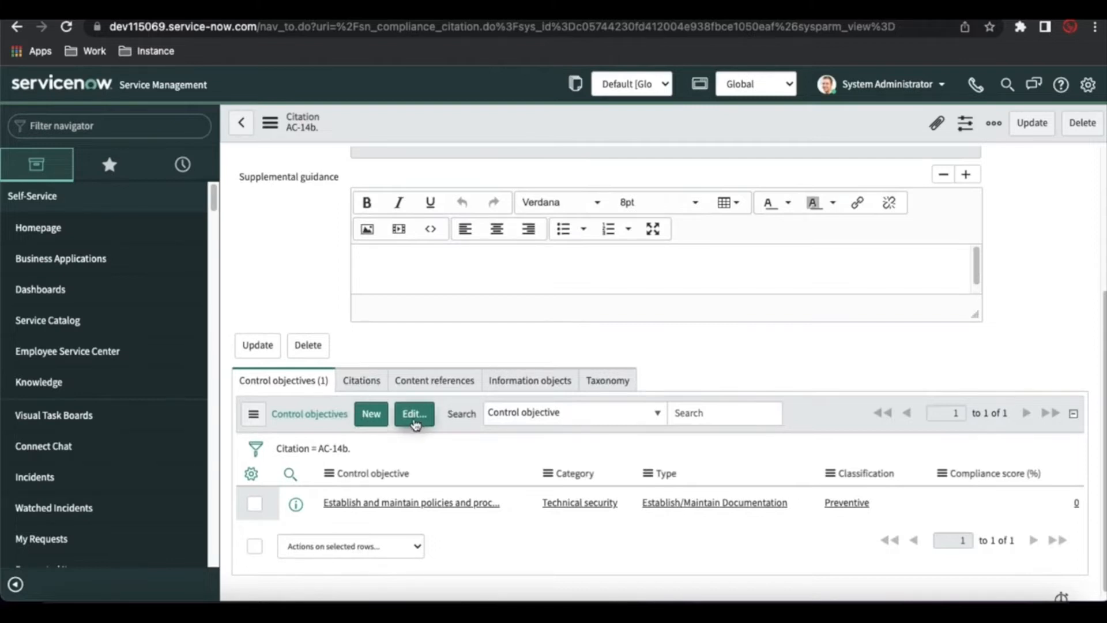
Start a new control objective from citation AC-14b. and enter "Test Control Objective" as both its name and description
{"action": "left_click", "coordinate": [363, 419]}
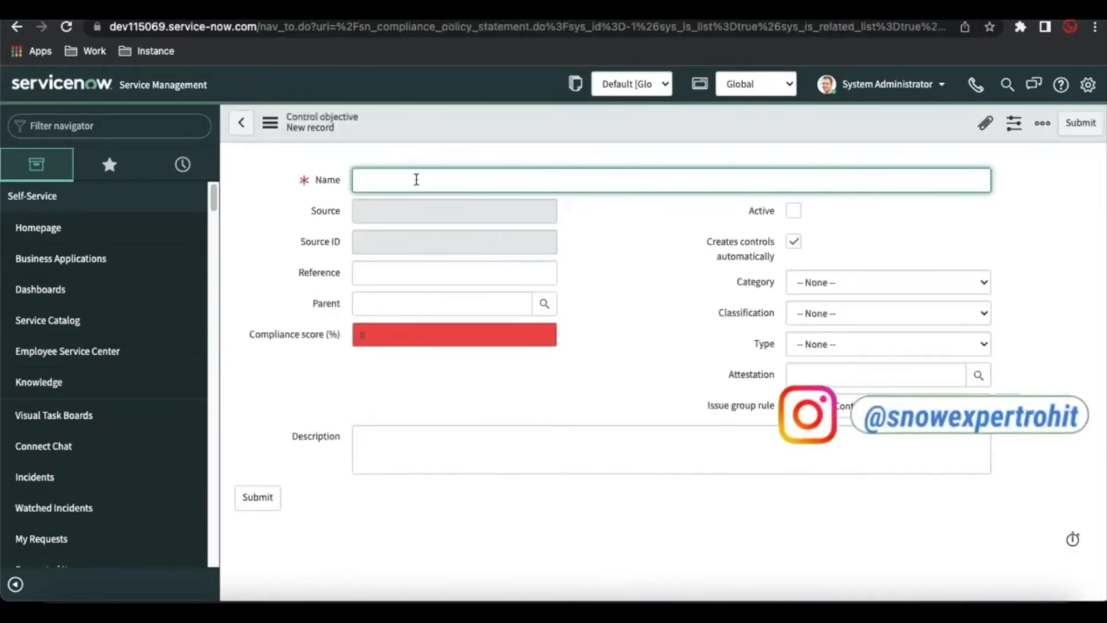
{"action": "type", "text": "T"}
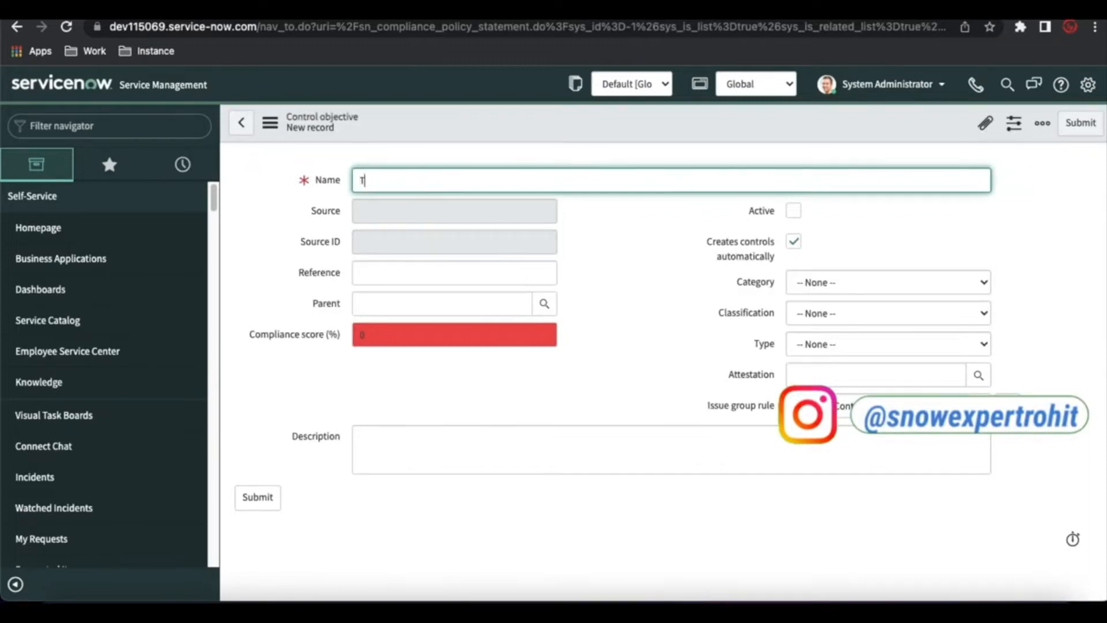
{"action": "type", "text": "est Control Obje"}
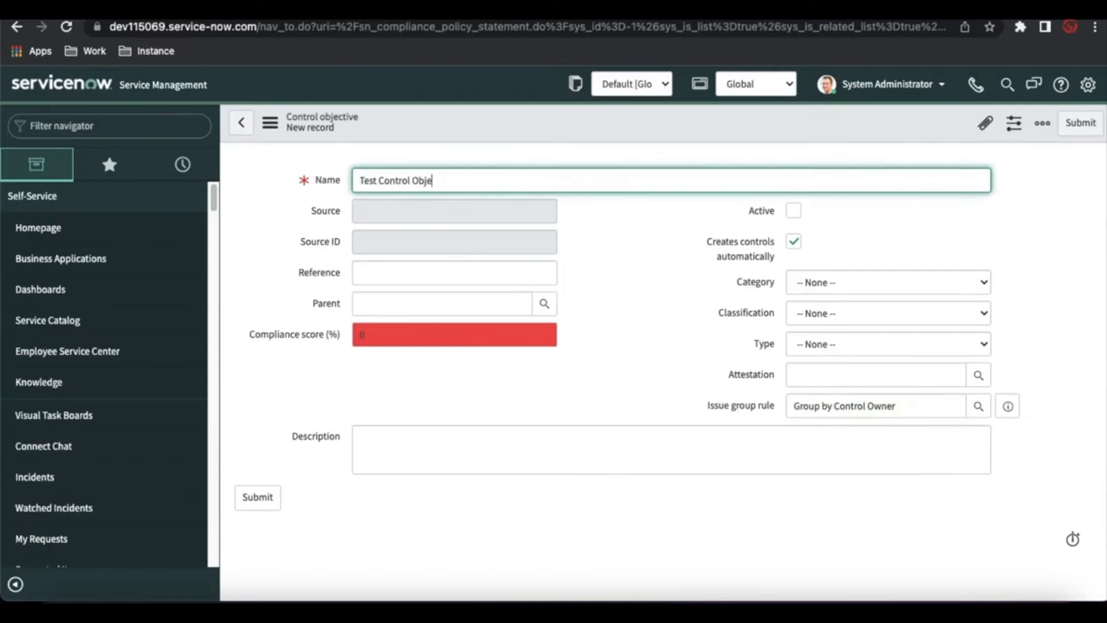
{"action": "type", "text": "ctive"}
{"action": "key", "text": "ctrl+a"}
{"action": "key", "text": "ctrl+c"}
{"action": "left_click", "coordinate": [649, 279]}
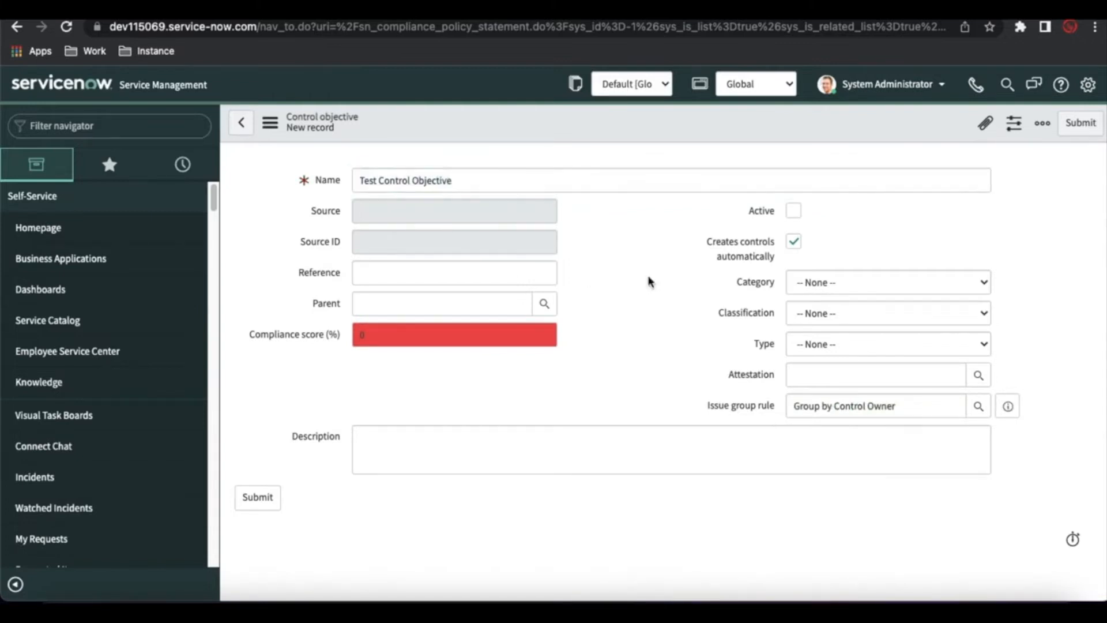
{"action": "left_click", "coordinate": [500, 450]}
{"action": "key", "text": "ctrl+v"}
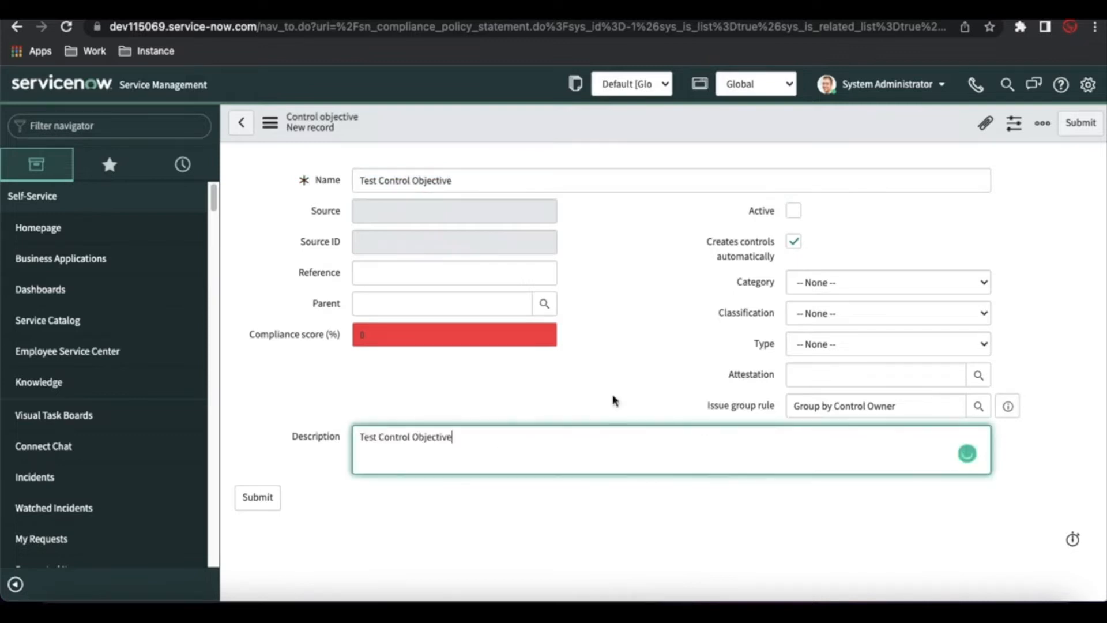
{"action": "left_click", "coordinate": [631, 380]}
Set the new control objective's category to Operational management, classification to Preventive, and type to Data and Information Management
{"action": "left_click", "coordinate": [842, 285]}
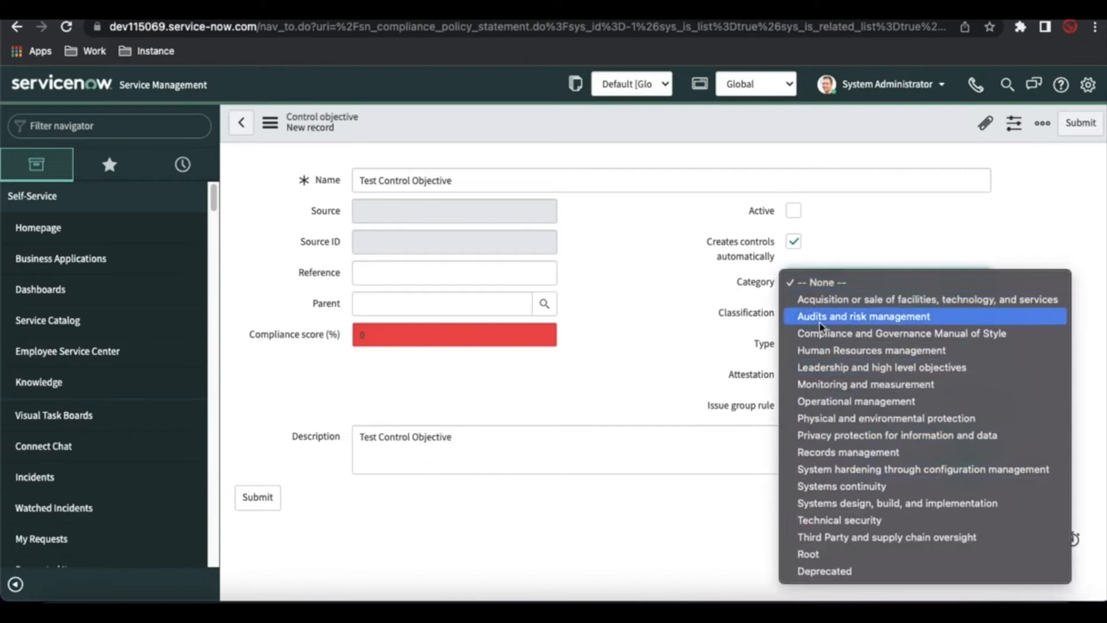
{"action": "left_click", "coordinate": [820, 322]}
{"action": "left_click", "coordinate": [824, 289]}
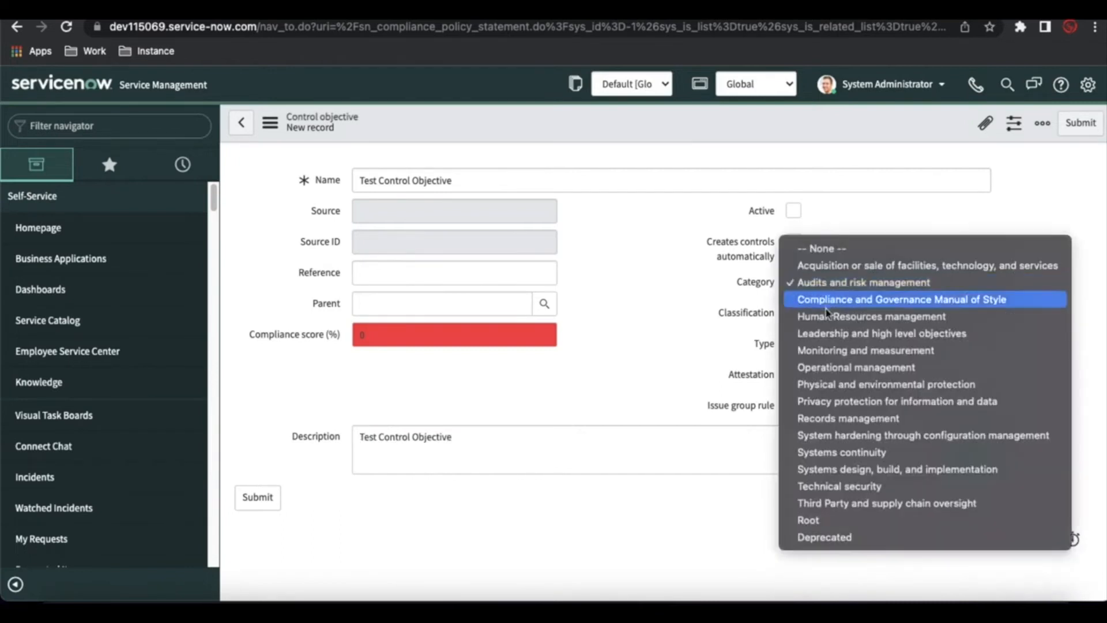
{"action": "left_click", "coordinate": [828, 373]}
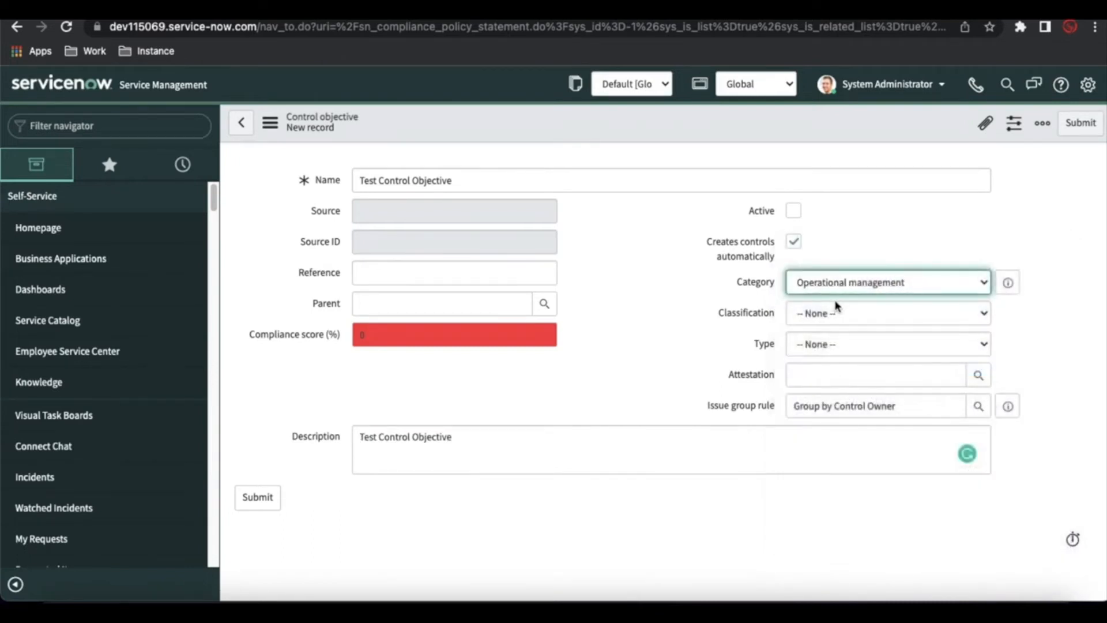
{"action": "left_click", "coordinate": [839, 314]}
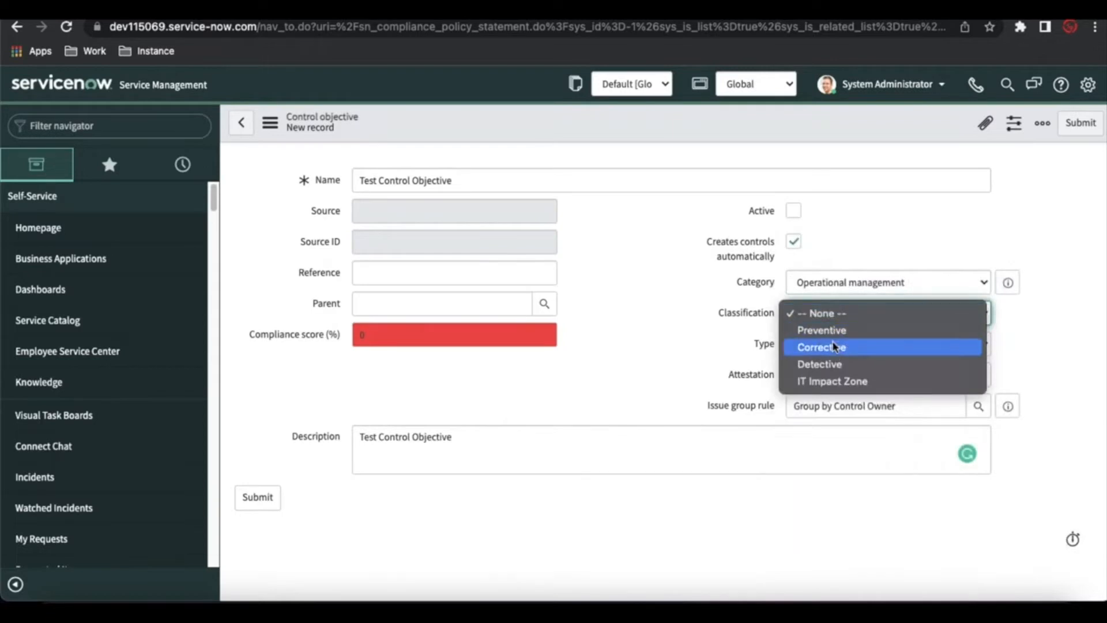
{"action": "left_click", "coordinate": [835, 329]}
{"action": "left_click", "coordinate": [838, 343]}
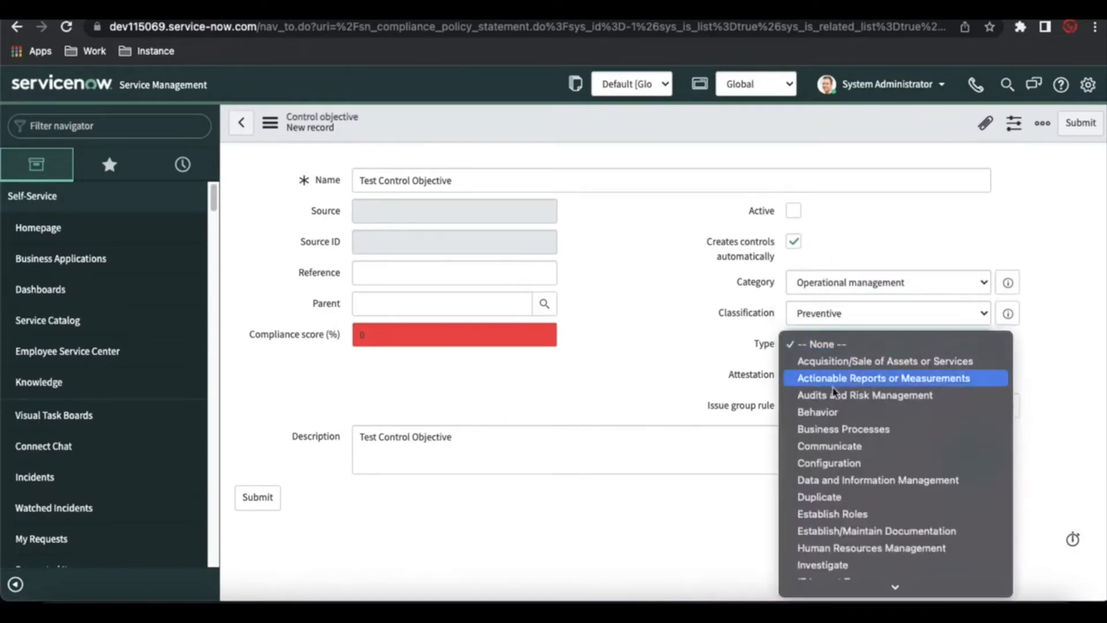
{"action": "left_click", "coordinate": [830, 480]}
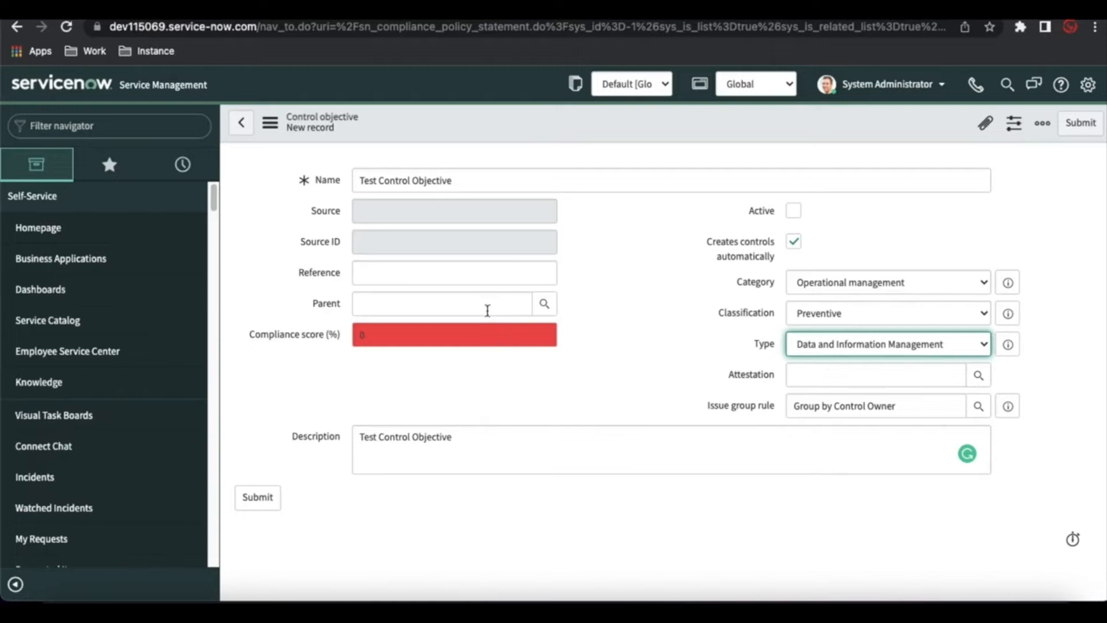
Mark the new control objective as active and save the record while keeping its form open
{"action": "left_click", "coordinate": [486, 304]}
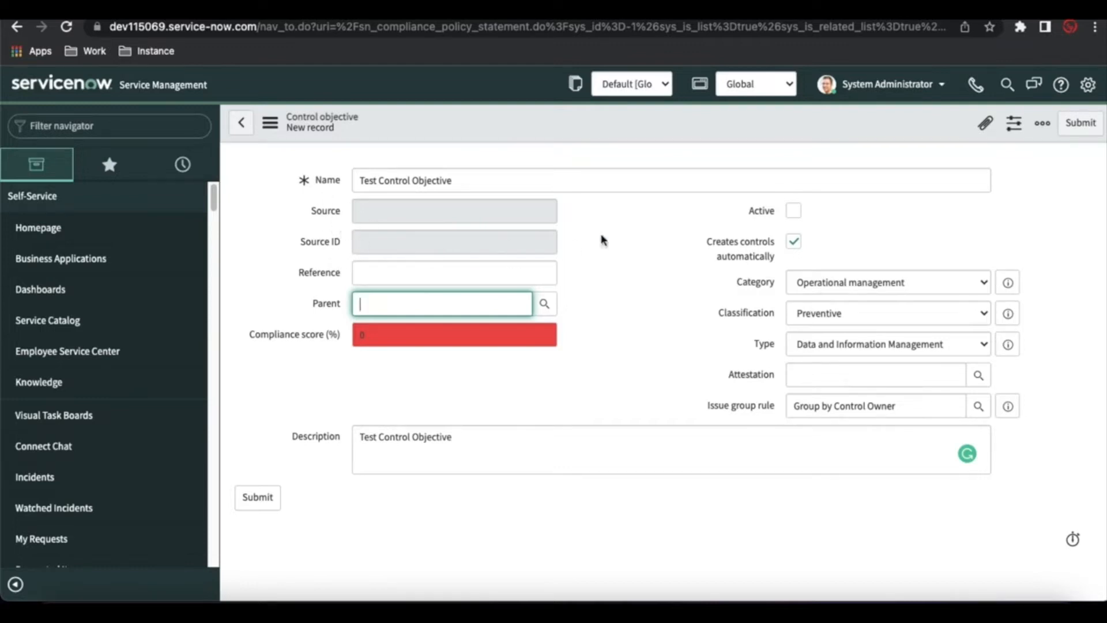
{"action": "left_click", "coordinate": [790, 217]}
{"action": "left_click", "coordinate": [789, 217]}
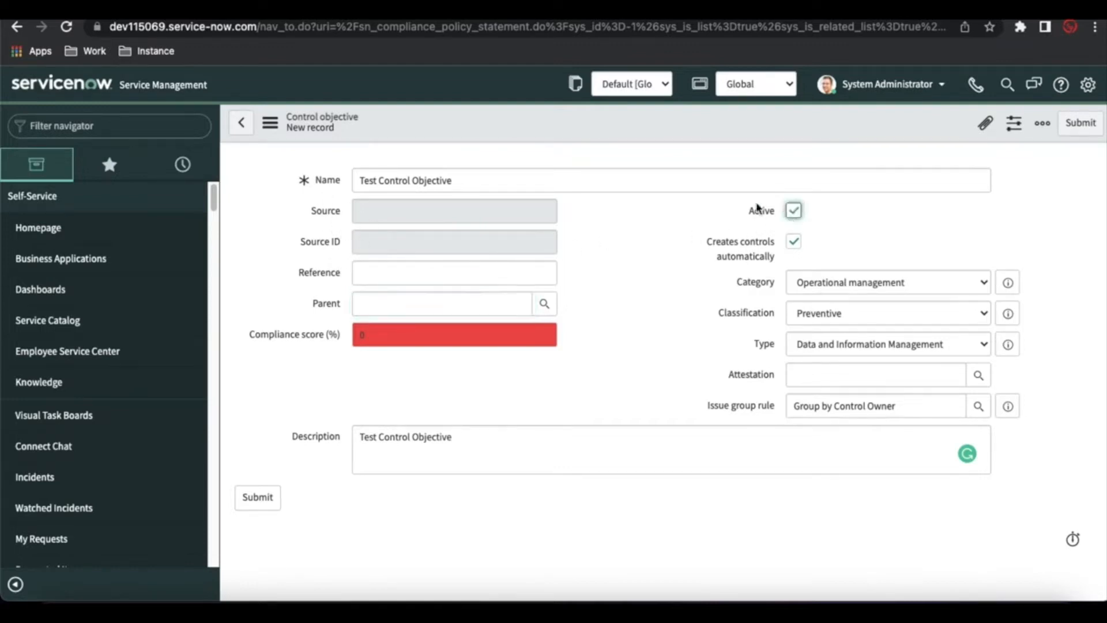
{"action": "right_click", "coordinate": [674, 139]}
{"action": "left_click", "coordinate": [681, 148]}
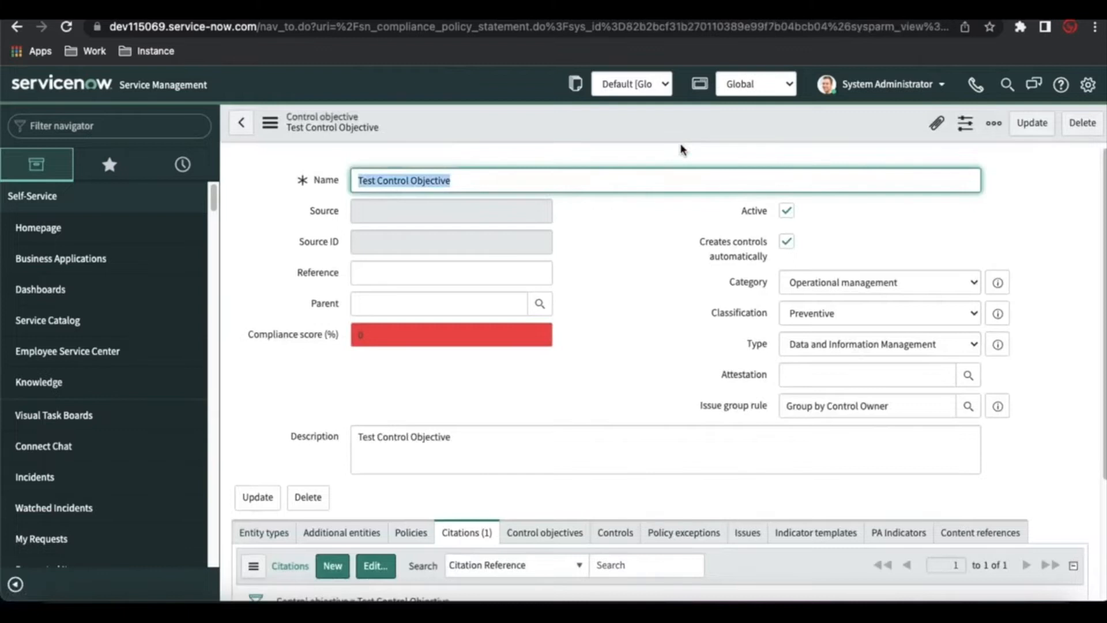
Check the link between Test Control Objective and citation AC-14b. by opening each record from the other's related list
{"action": "scroll", "coordinate": [649, 345], "scroll_direction": "down", "scroll_amount": 3}
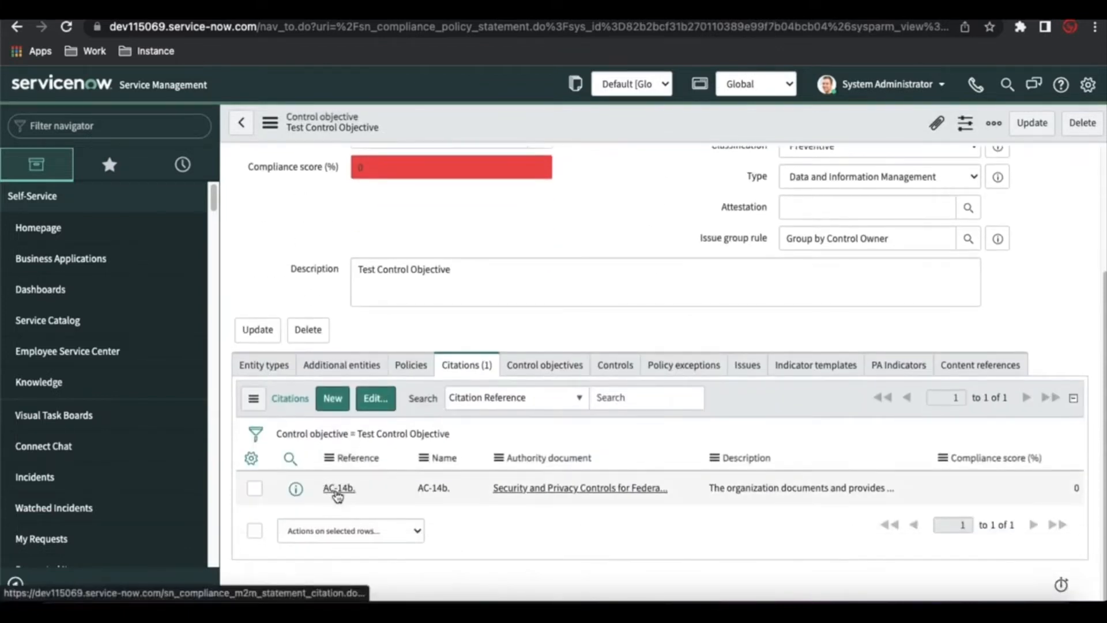
{"action": "left_click", "coordinate": [337, 490]}
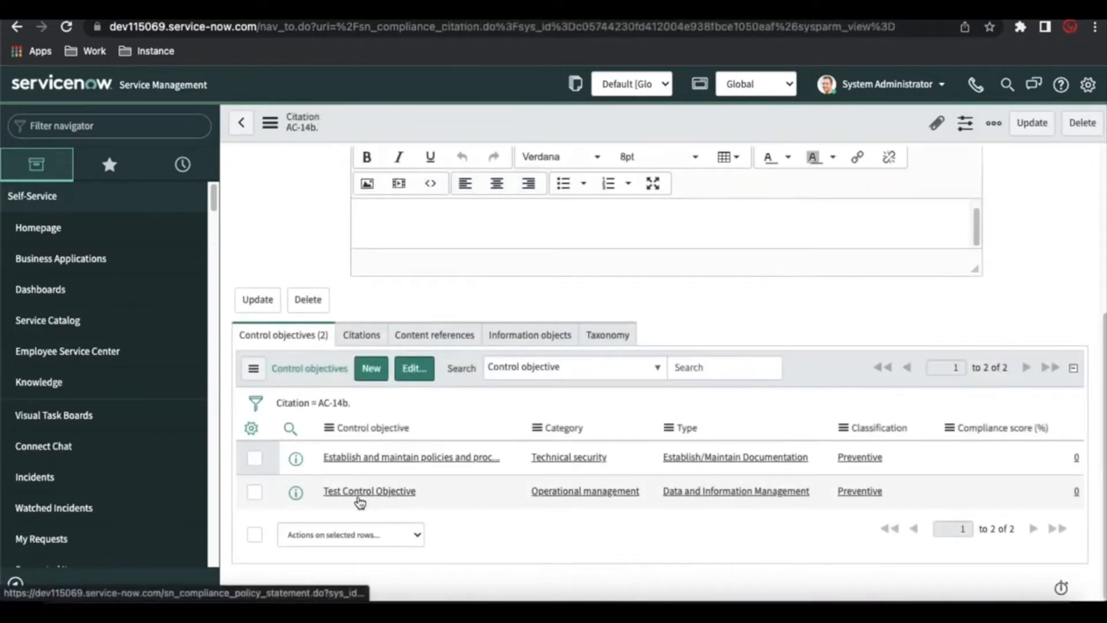
{"action": "left_click", "coordinate": [359, 492]}
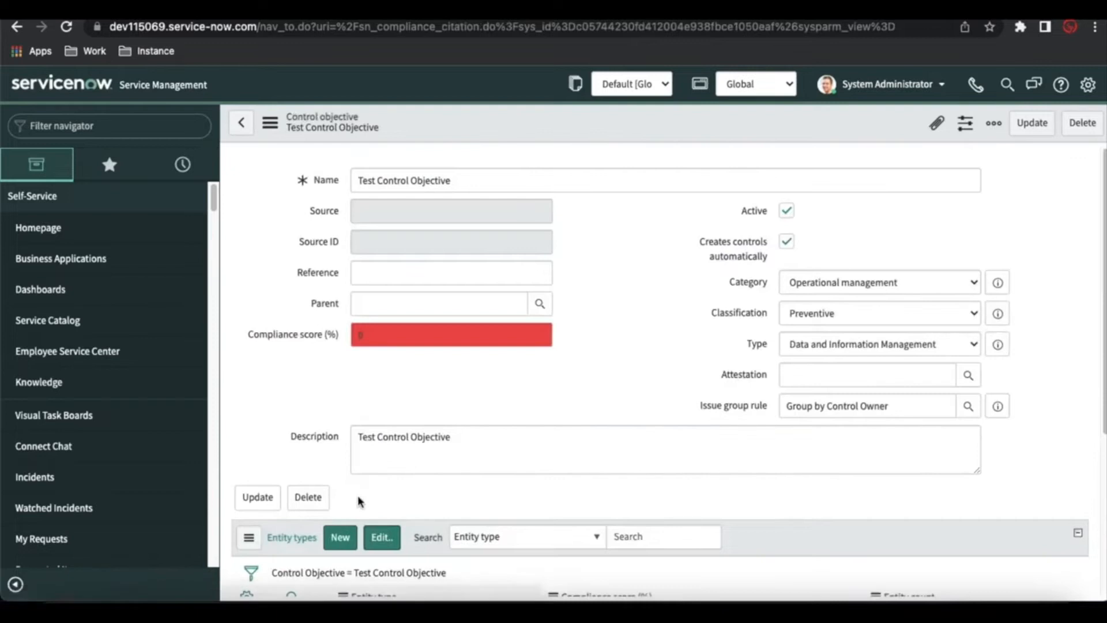
{"action": "scroll", "coordinate": [566, 417], "scroll_direction": "down", "scroll_amount": 2}
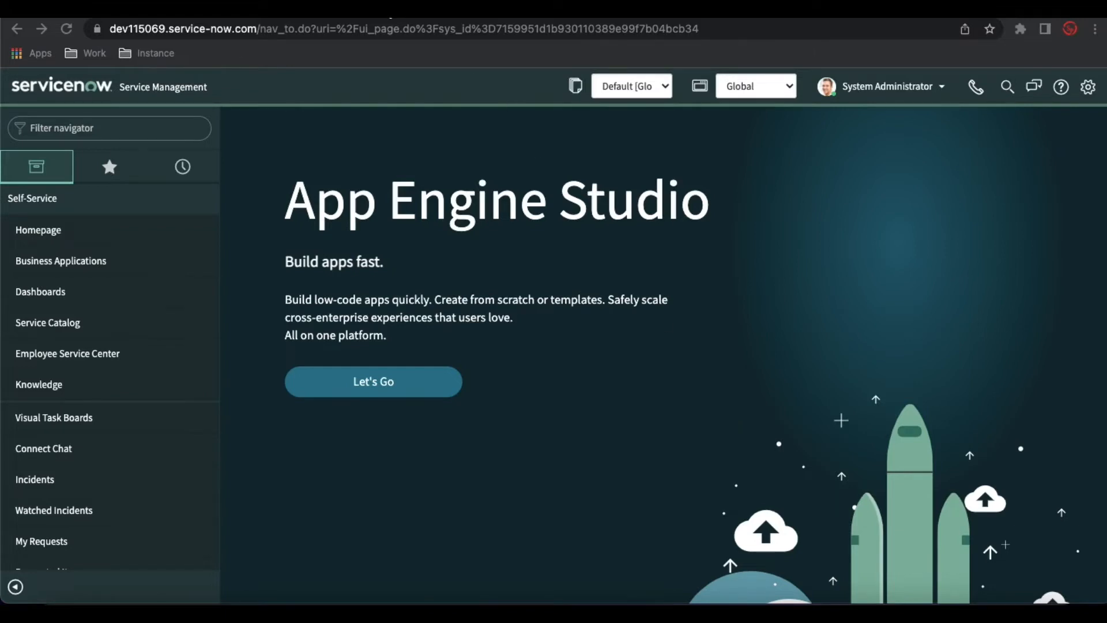
Switch to the SNOWEXPERT website, open its Governance, Risk & Compliance documentation, and advance the embedded presentation to slide 2
{"action": "left_click", "coordinate": [392, 8]}
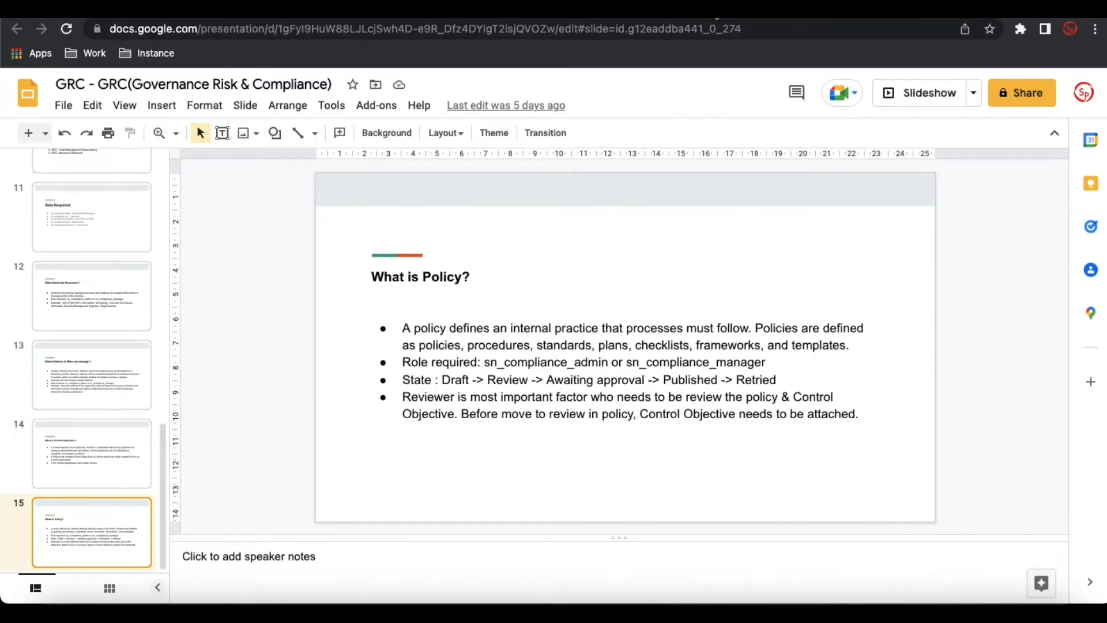
{"action": "left_click", "coordinate": [701, 9]}
{"action": "mouse_move", "coordinate": [724, 96]}
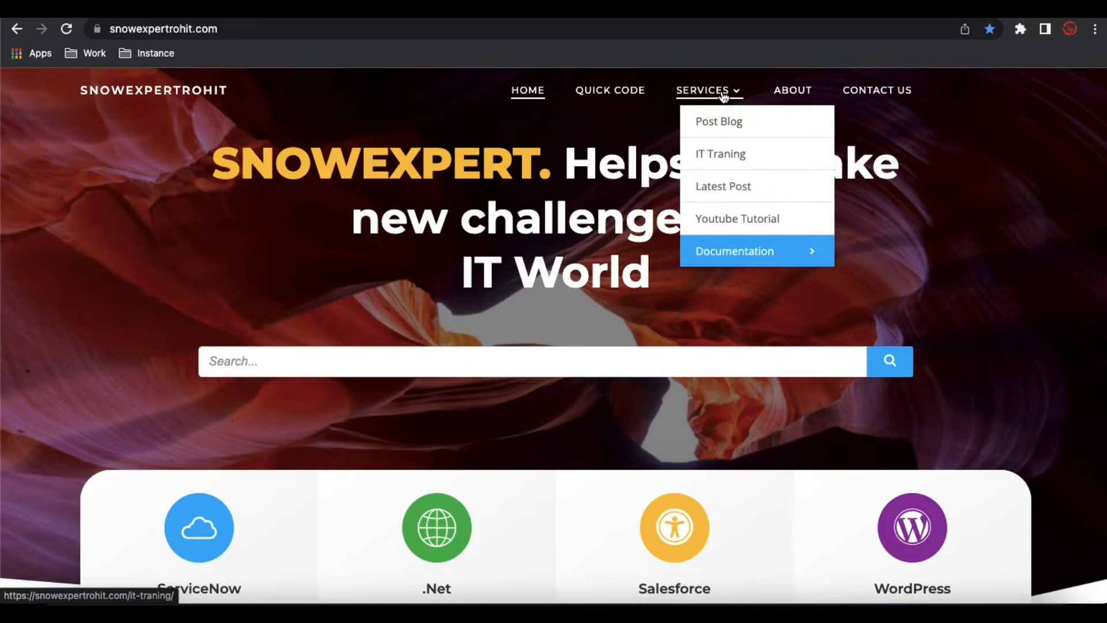
{"action": "mouse_move", "coordinate": [755, 256]}
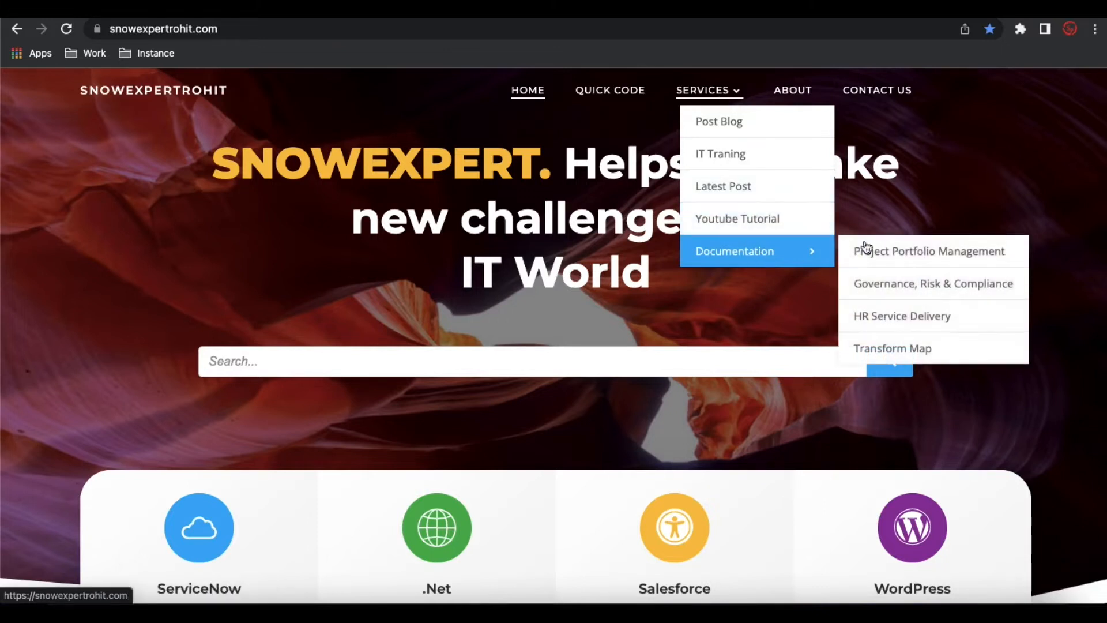
{"action": "left_click", "coordinate": [886, 292]}
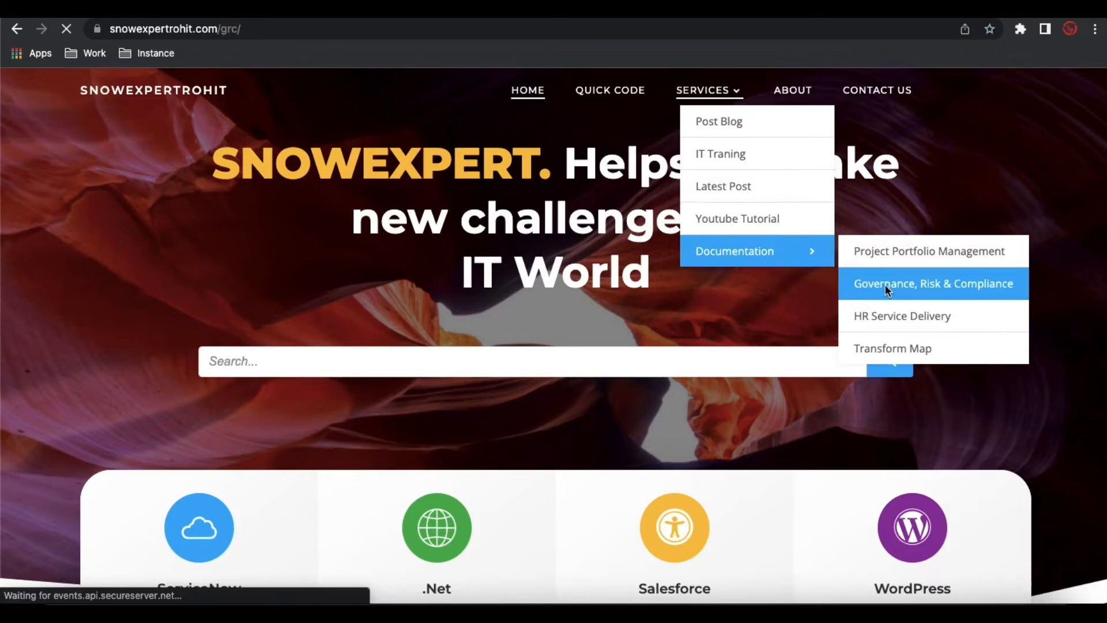
{"action": "scroll", "coordinate": [751, 512], "scroll_direction": "down", "scroll_amount": 10}
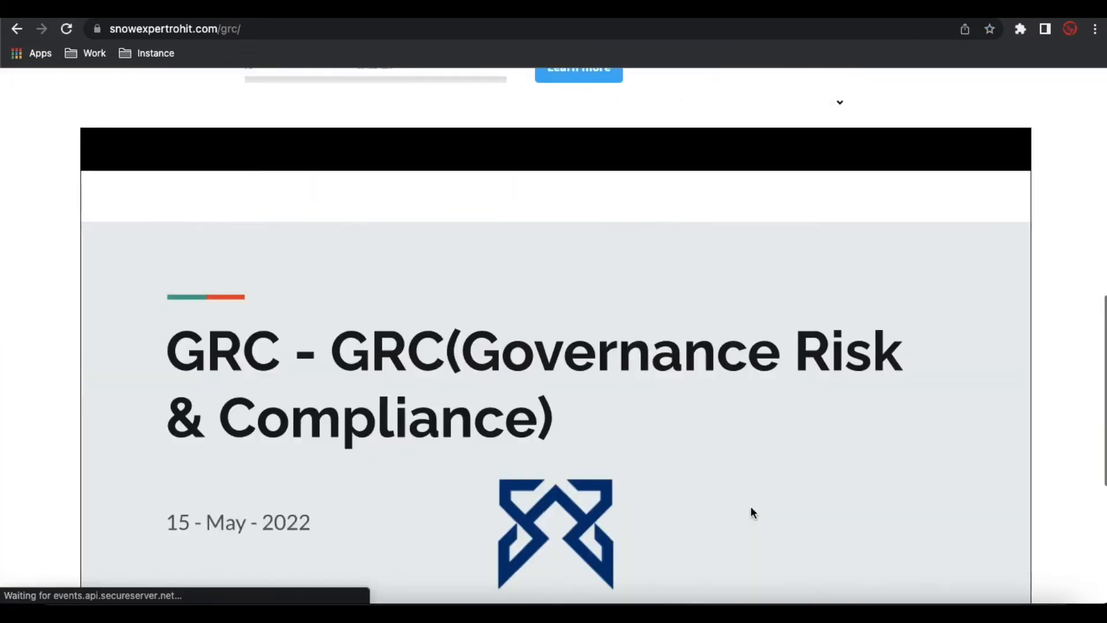
{"action": "scroll", "coordinate": [751, 512], "scroll_direction": "down", "scroll_amount": 4}
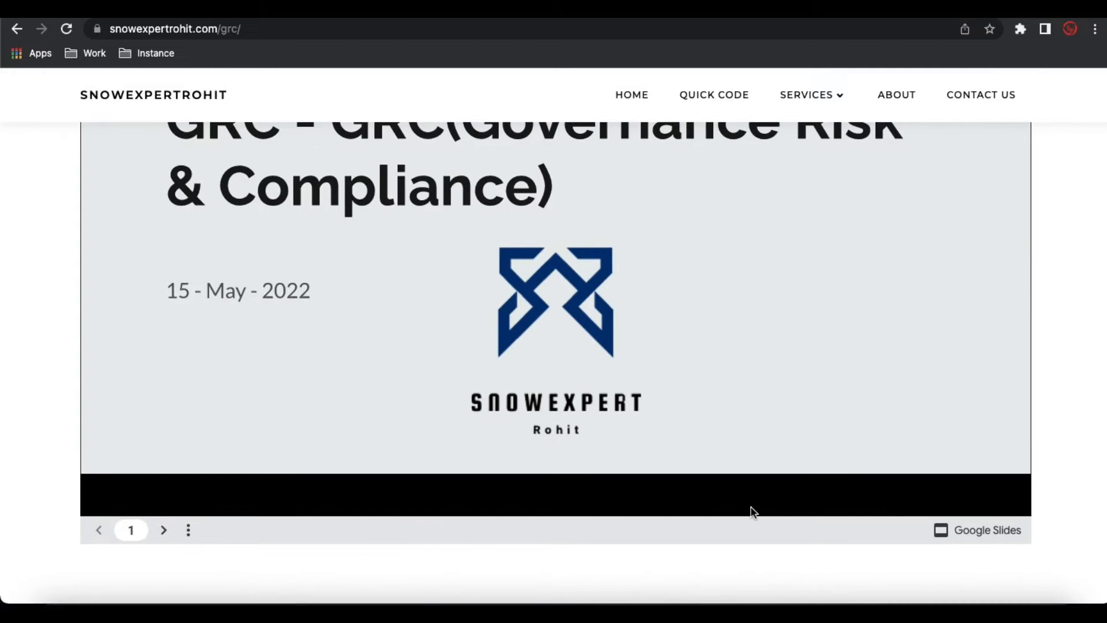
{"action": "left_click", "coordinate": [572, 284]}
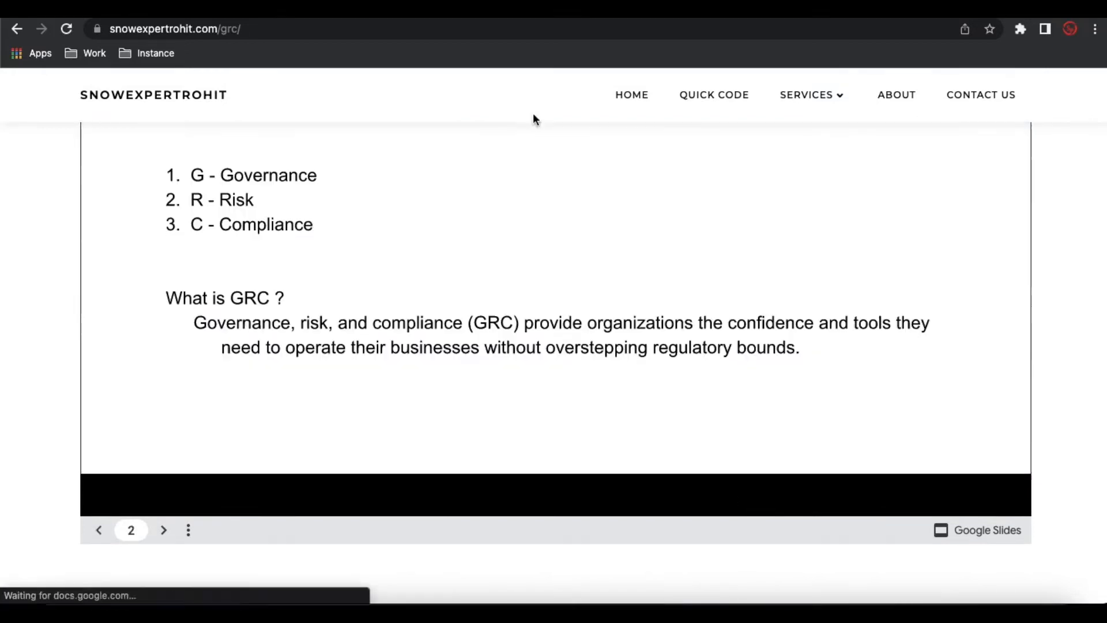
Review the GRC diagram in Visme and return to the "What is Policy?" slide in Google Slides
{"action": "left_click", "coordinate": [520, 9]}
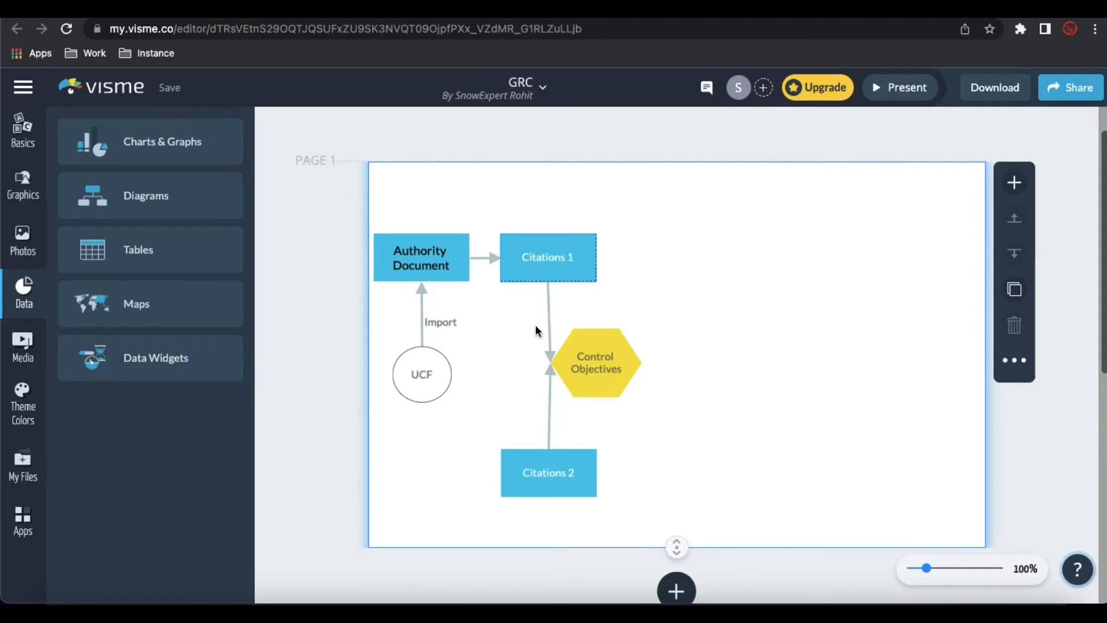
{"action": "left_click", "coordinate": [373, 8]}
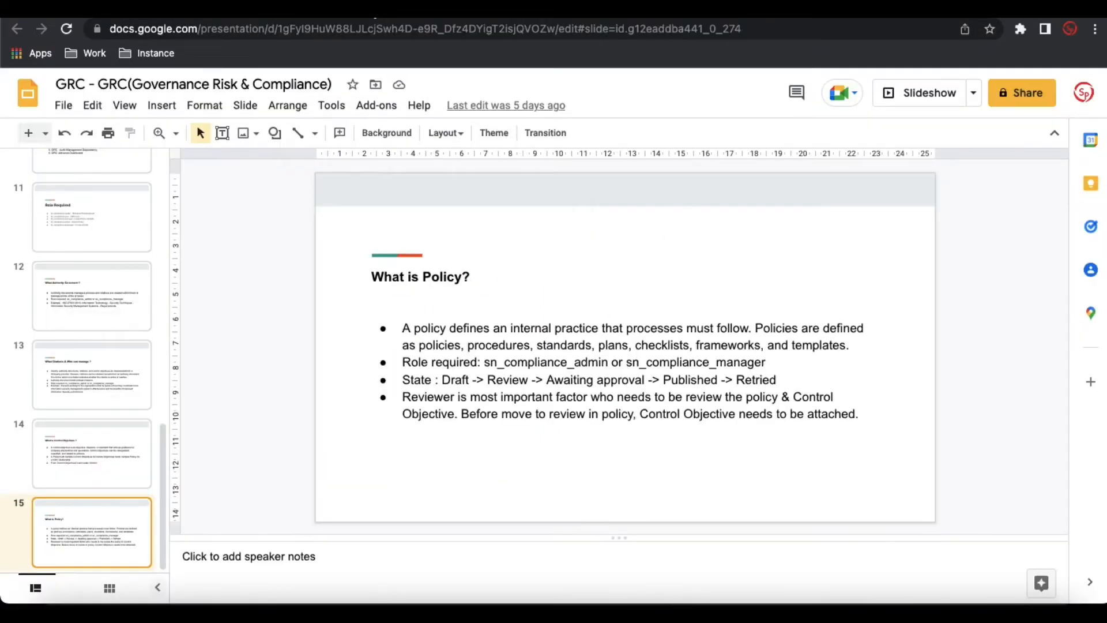
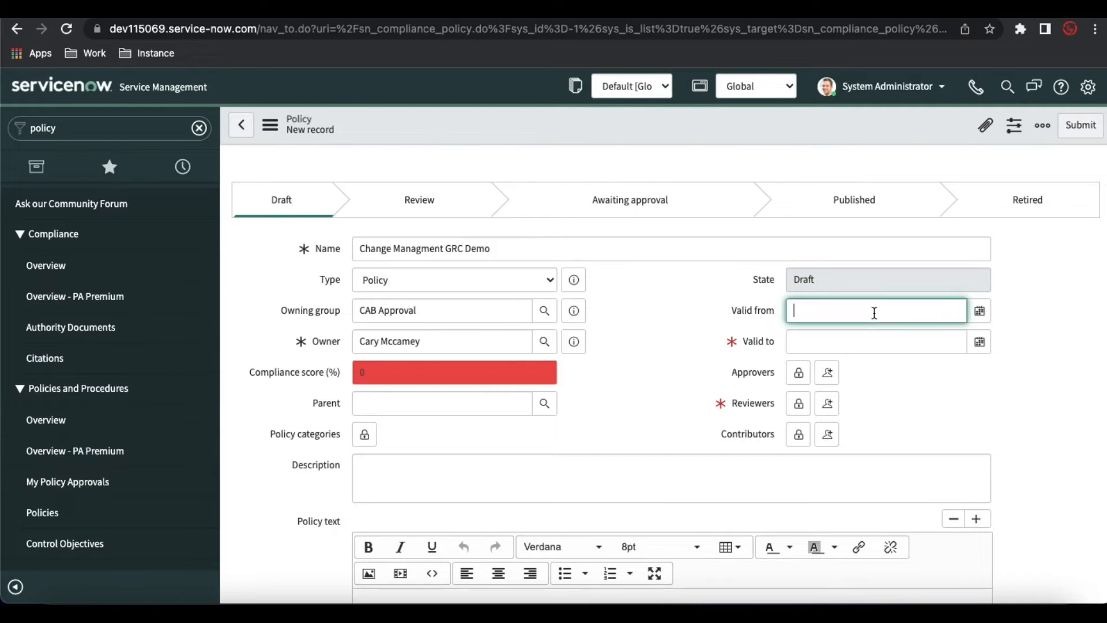
Set the policy's validity period to run from 2022-06-10 to 2022-10-08
{"action": "left_click", "coordinate": [978, 312]}
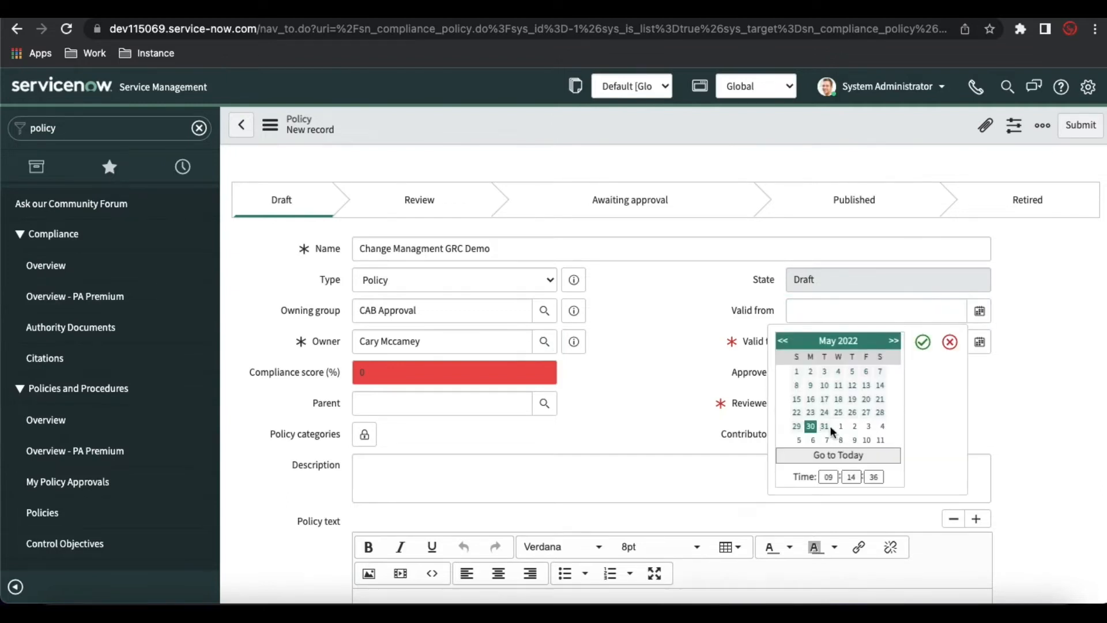
{"action": "left_click", "coordinate": [867, 441]}
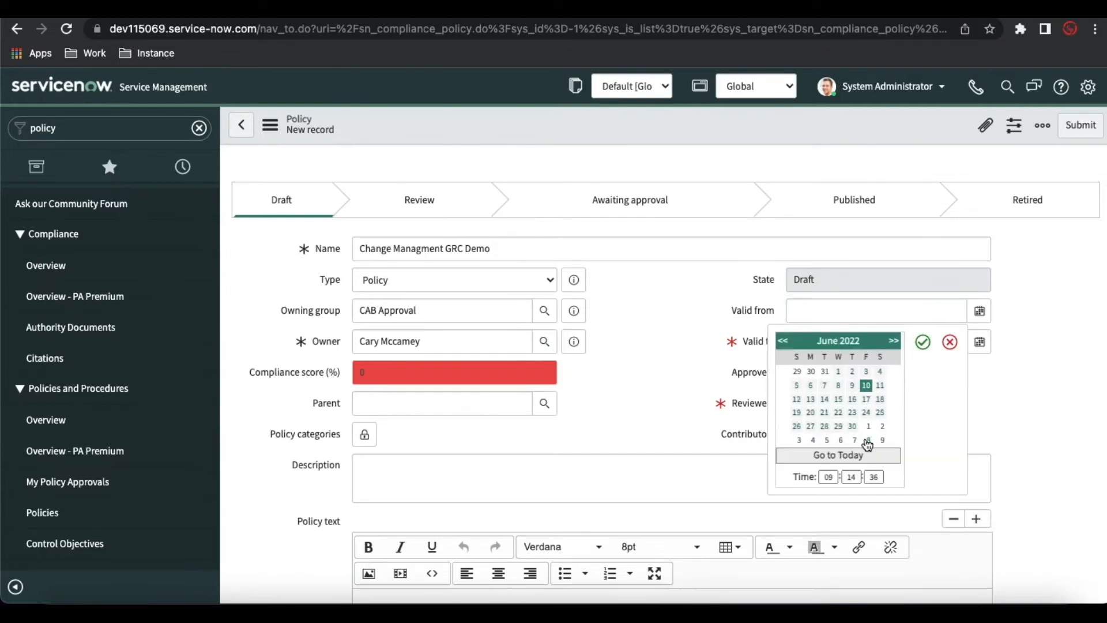
{"action": "left_click", "coordinate": [924, 346]}
{"action": "left_click", "coordinate": [978, 344]}
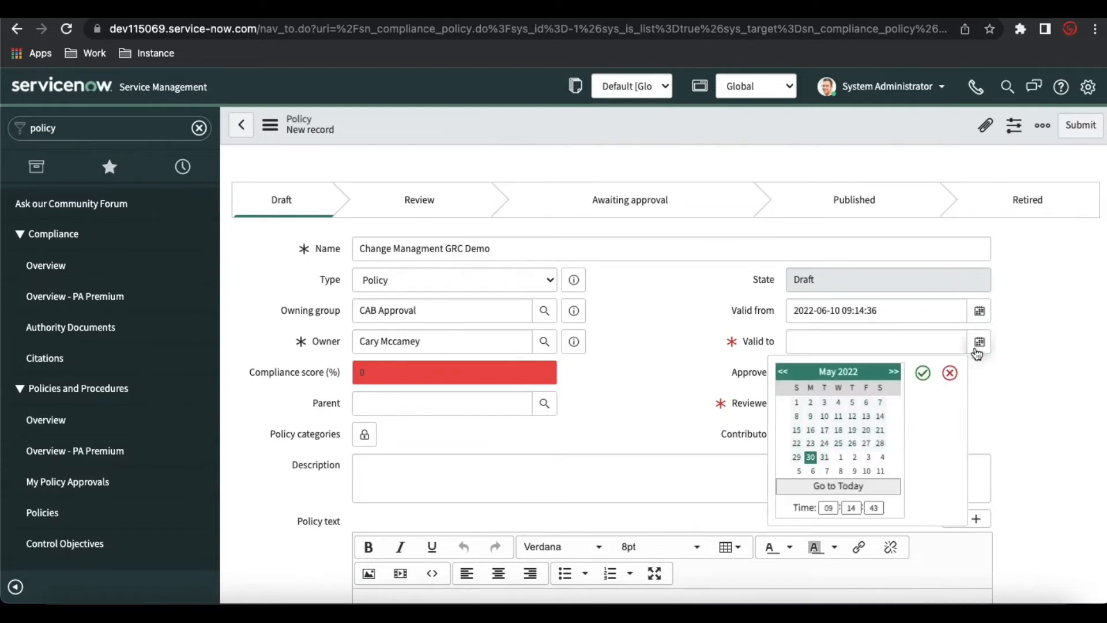
{"action": "left_click", "coordinate": [894, 371]}
{"action": "left_click", "coordinate": [894, 371]}
{"action": "left_click", "coordinate": [893, 372]}
{"action": "left_click", "coordinate": [895, 371]}
{"action": "left_click", "coordinate": [880, 470]}
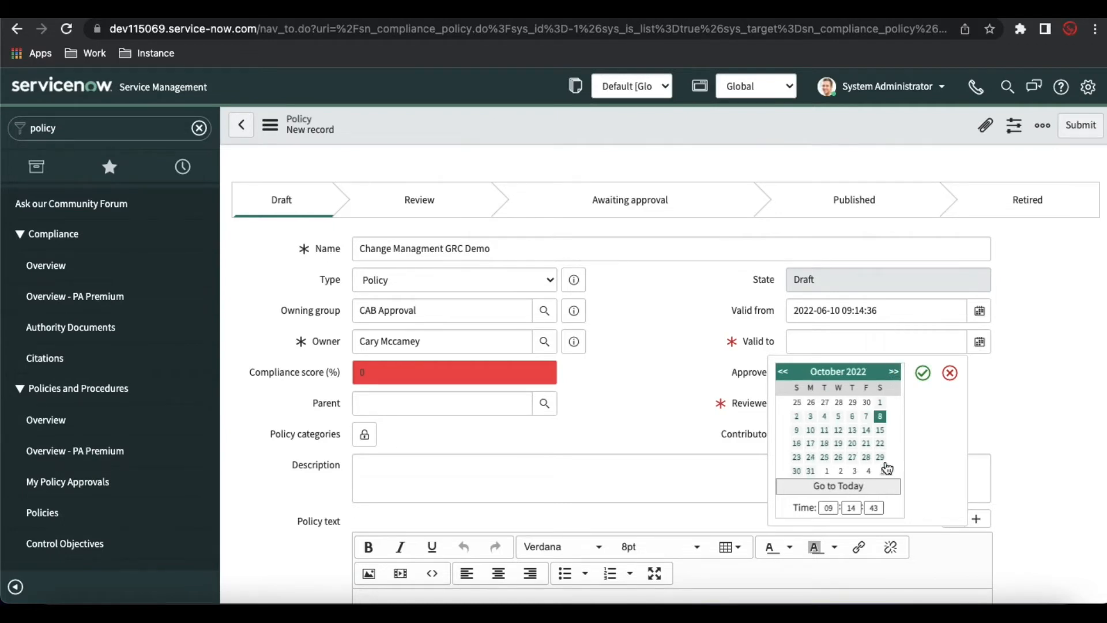
{"action": "left_click", "coordinate": [922, 381]}
Add the second listed user as the policy's approver and the policy's owner as its reviewer, locking both lists
{"action": "left_click", "coordinate": [792, 374]}
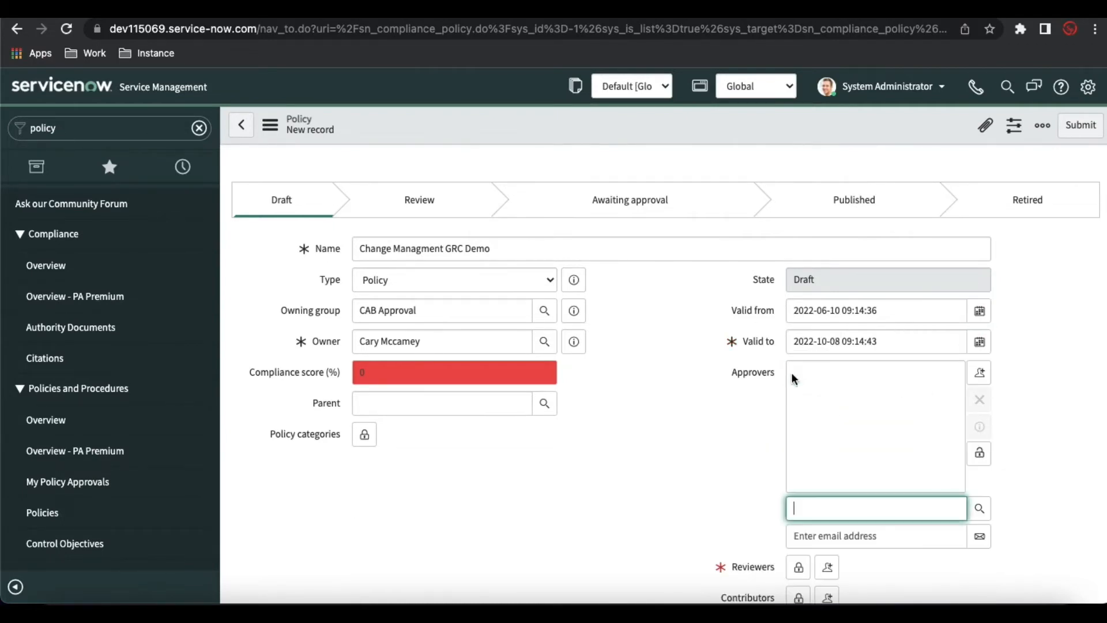
{"action": "left_click", "coordinate": [979, 508]}
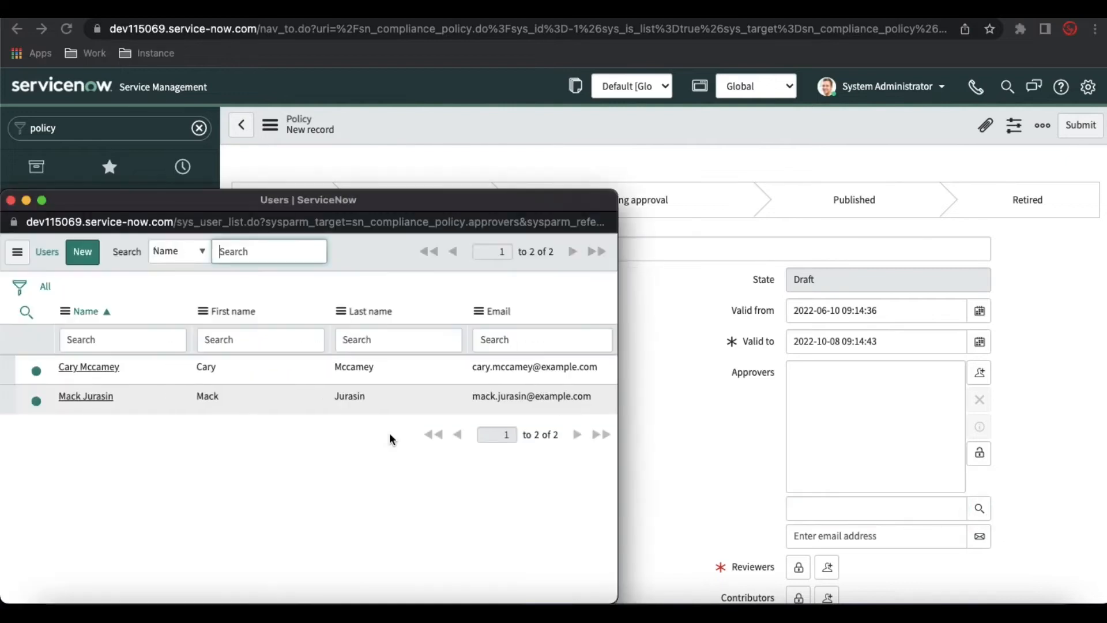
{"action": "left_click", "coordinate": [107, 396]}
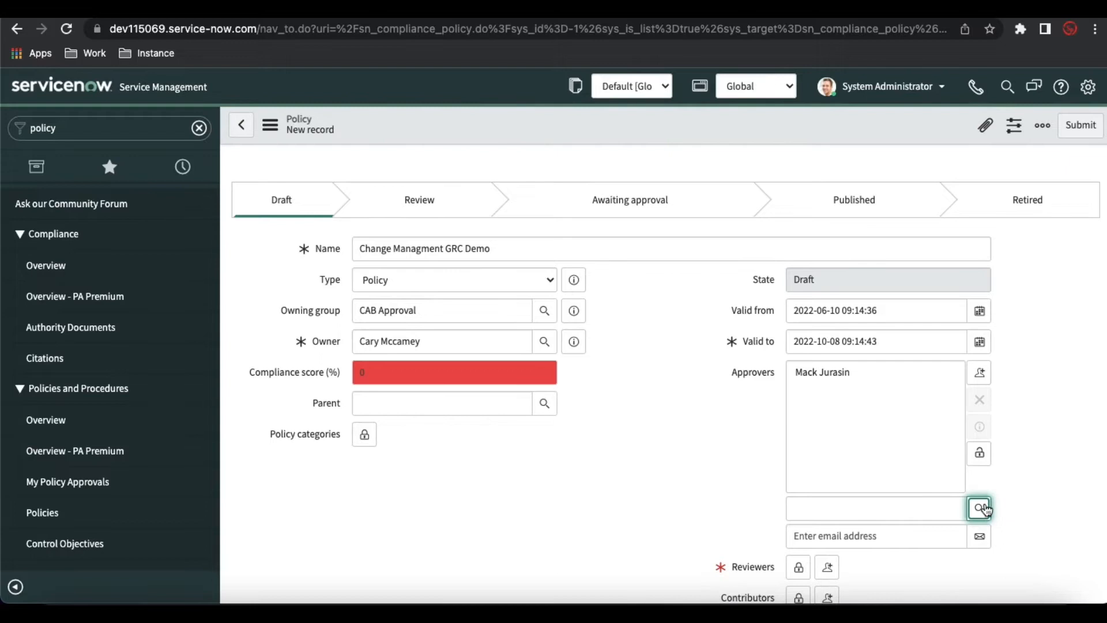
{"action": "left_click", "coordinate": [979, 452]}
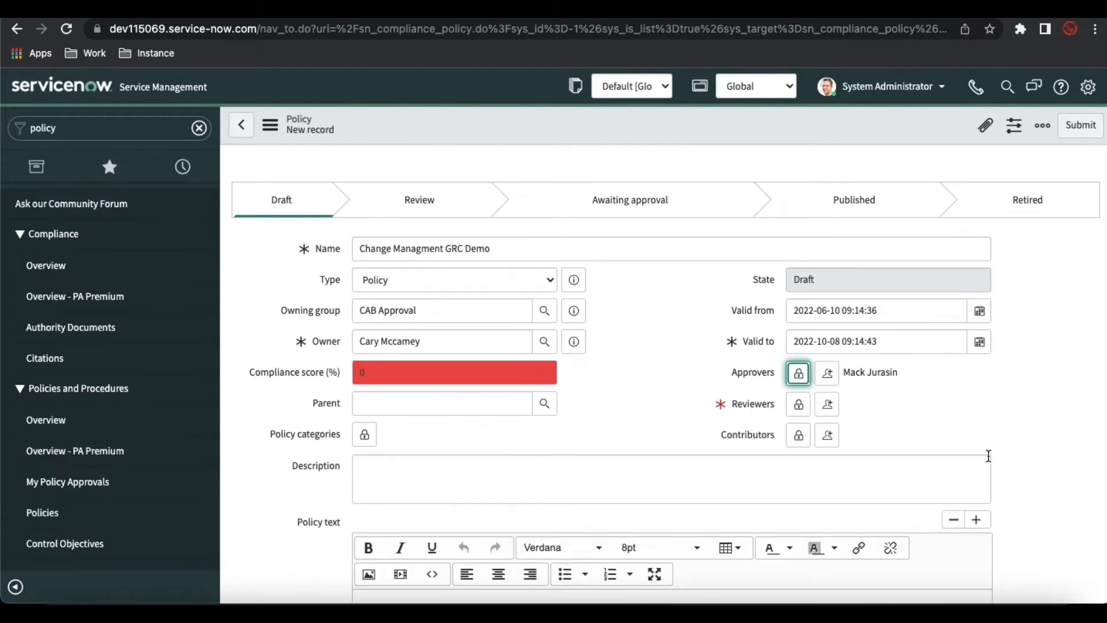
{"action": "left_click", "coordinate": [798, 404]}
{"action": "left_click", "coordinate": [978, 540]}
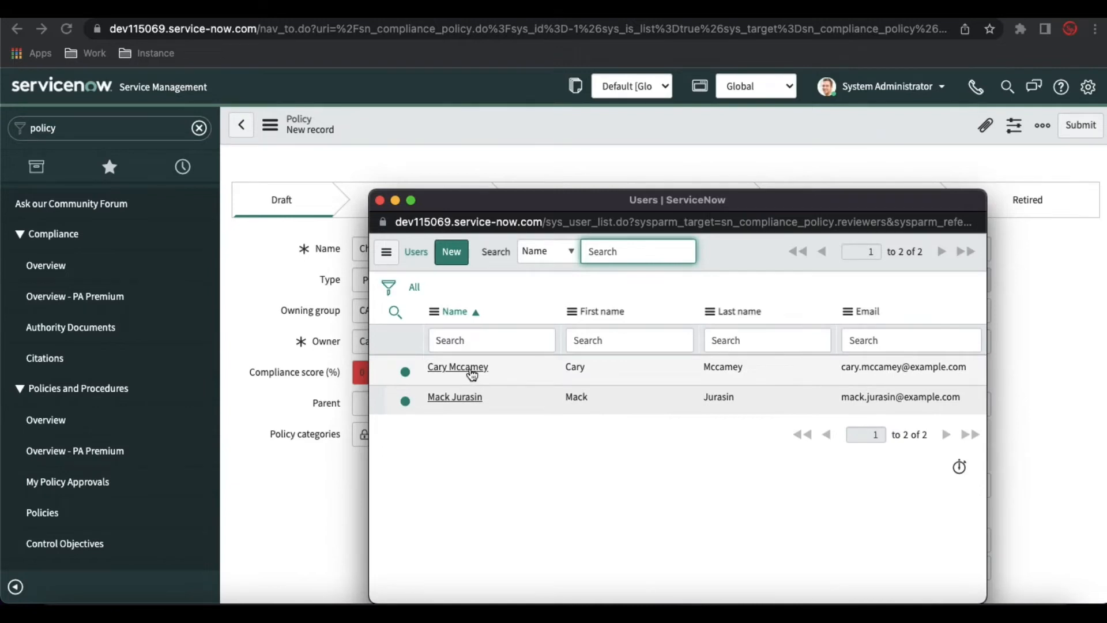
{"action": "left_click", "coordinate": [470, 372]}
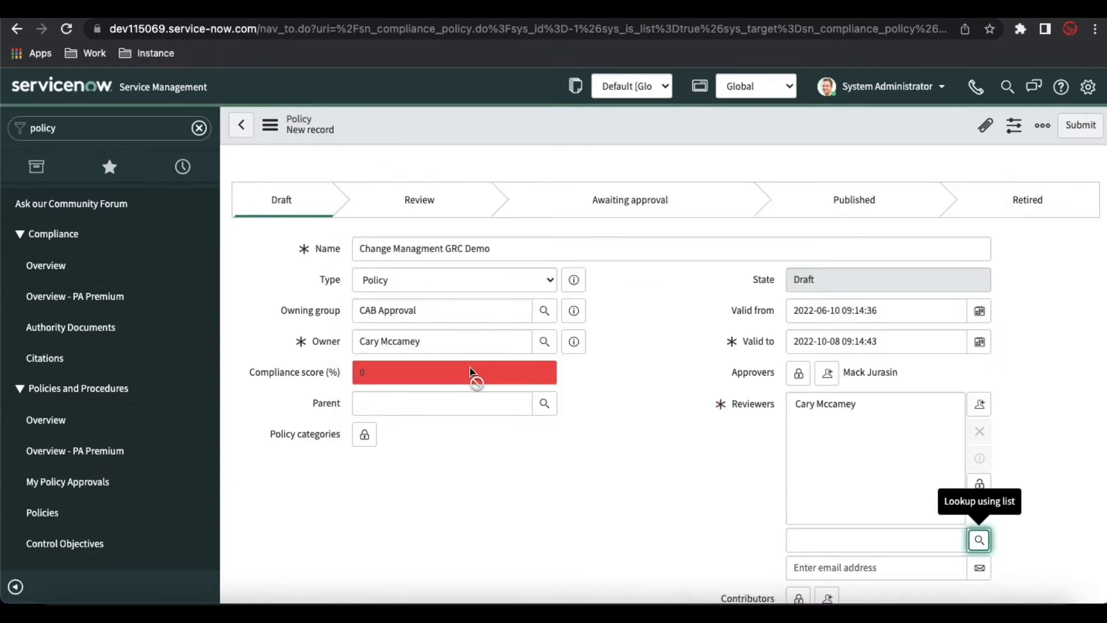
{"action": "left_click", "coordinate": [980, 485]}
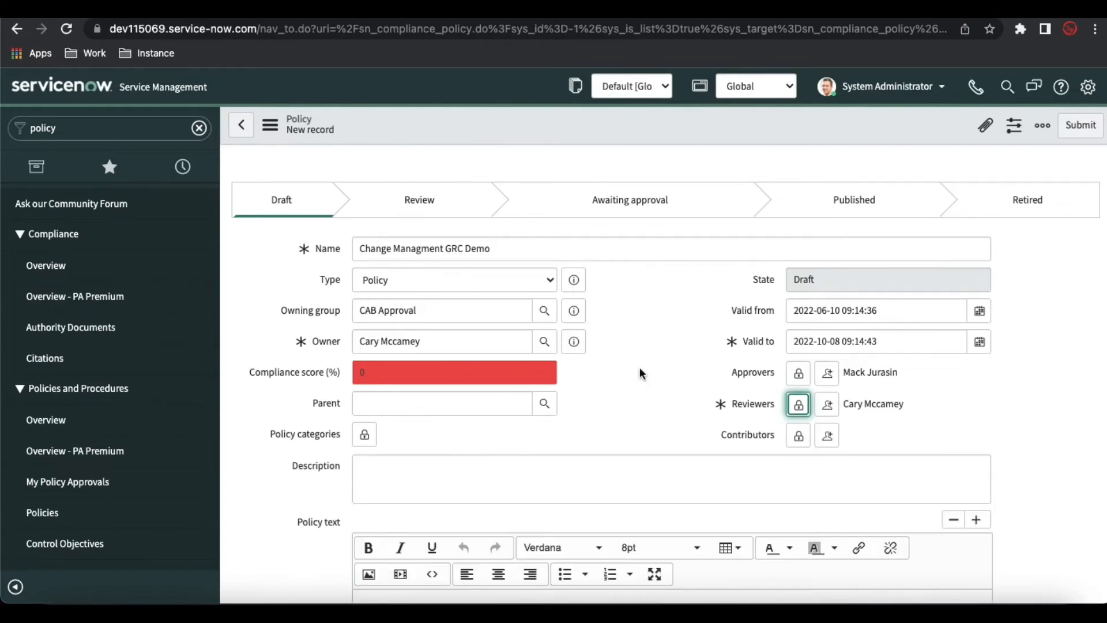
Reuse the policy's name in the description, extending it to "Change Managment GRC Demo Description"
{"action": "left_click_drag", "start_coordinate": [508, 248], "coordinate": [345, 247]}
{"action": "key", "text": "ctrl+c"}
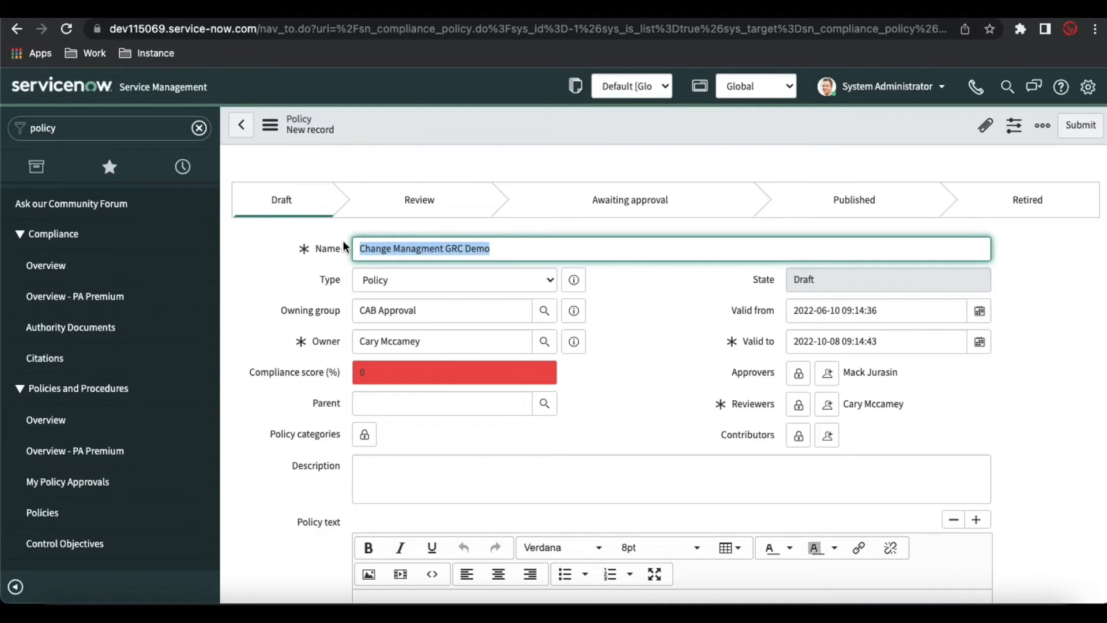
{"action": "left_click", "coordinate": [447, 467]}
{"action": "key", "text": "ctrl+v"}
{"action": "type", "text": "Des"}
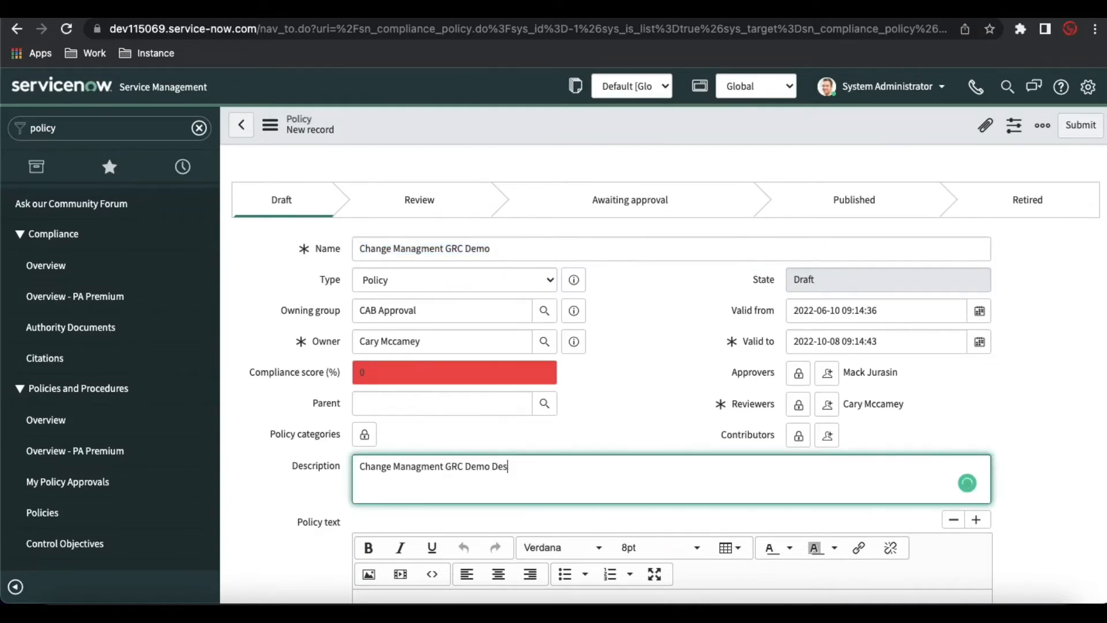
{"action": "type", "text": "zccription"}
Copy the description into the policy text and extend it to "Change Managment GRC Demo Description Details"
{"action": "key", "text": "ctrl+a"}
{"action": "key", "text": "ctrl+c"}
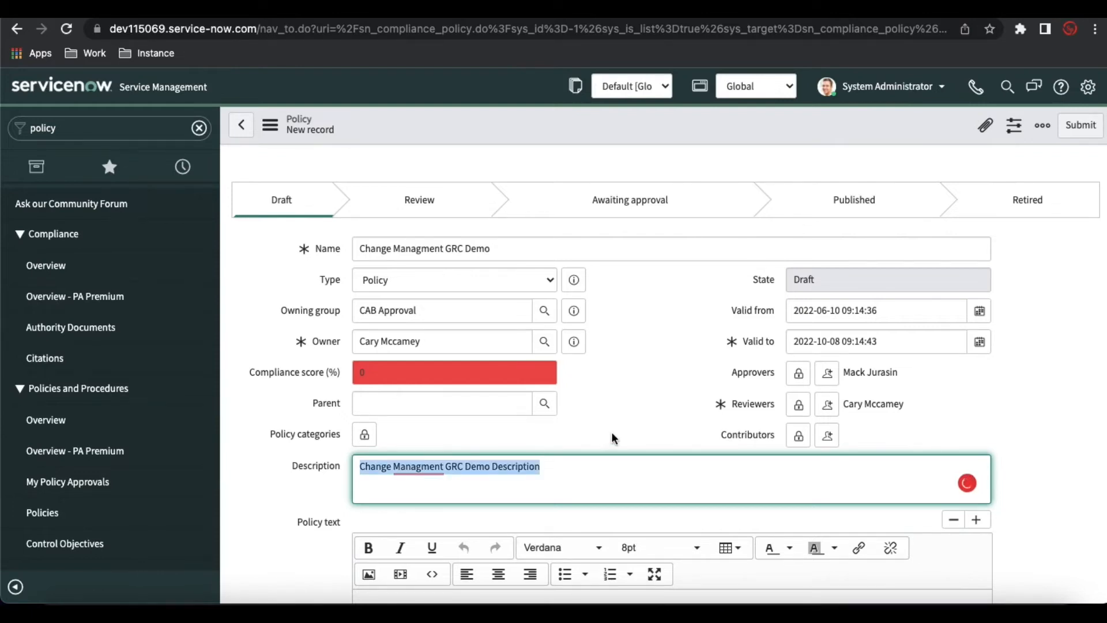
{"action": "scroll", "coordinate": [611, 438], "scroll_direction": "down", "scroll_amount": 3}
{"action": "left_click", "coordinate": [474, 484]}
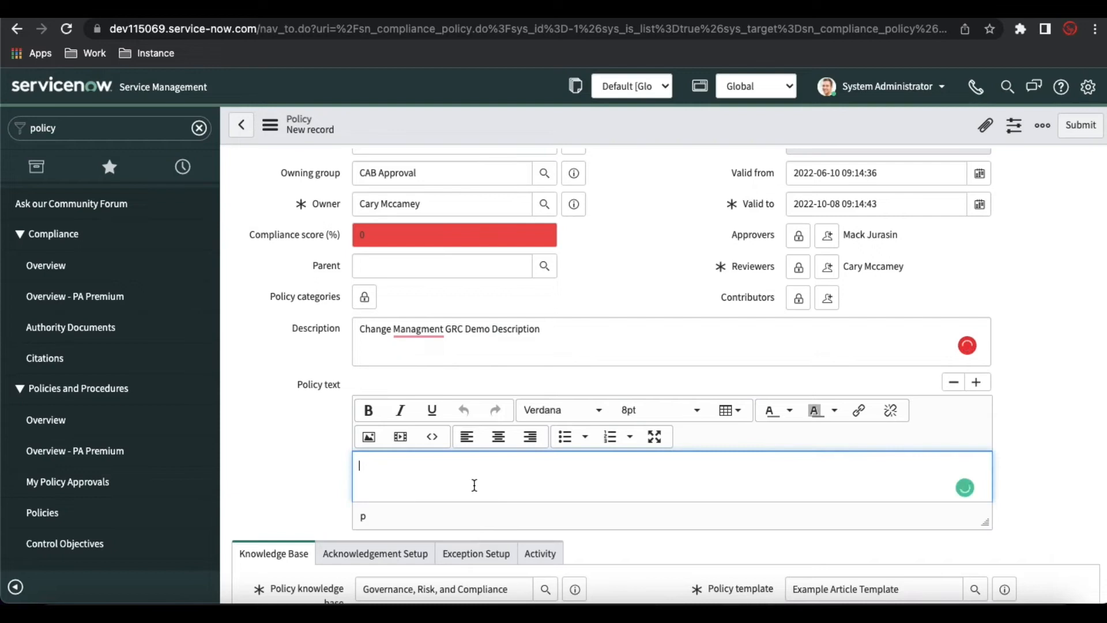
{"action": "key", "text": "ctrl+v"}
{"action": "type", "text": "Detai"}
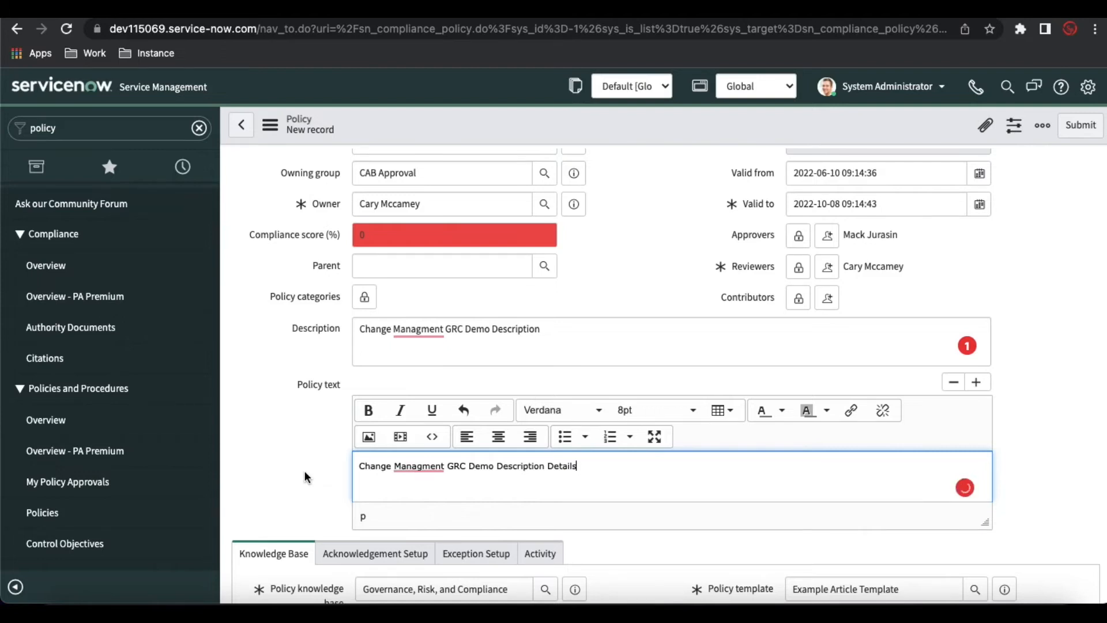
Correct the misspelled word to "Management" in both the policy text and the description using the Grammarly suggestions
{"action": "mouse_move", "coordinate": [419, 468]}
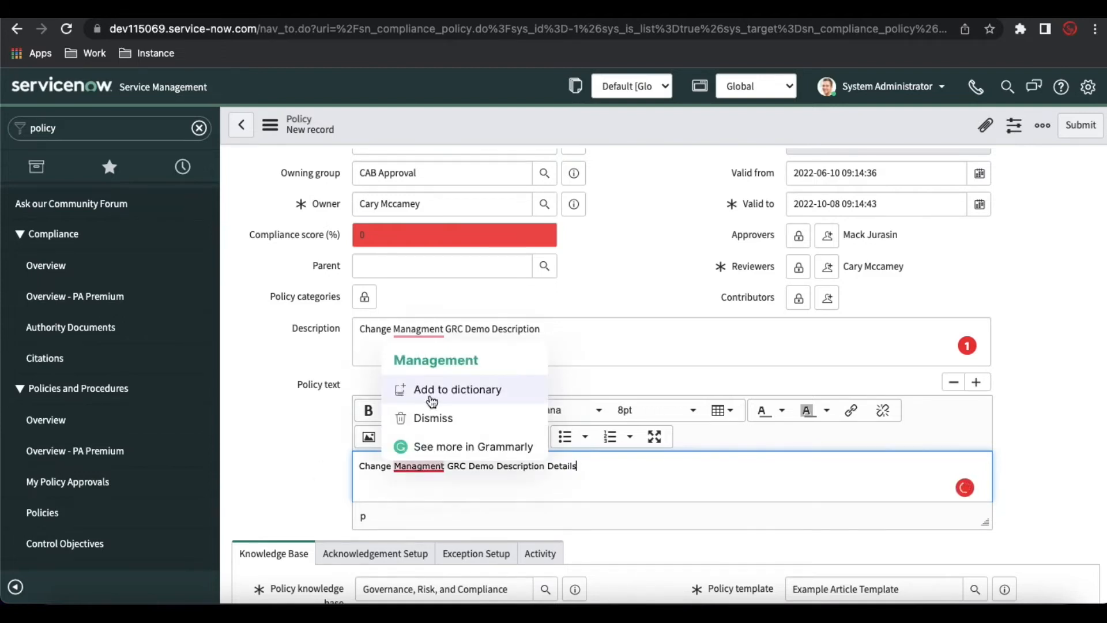
{"action": "left_click", "coordinate": [435, 362]}
{"action": "mouse_move", "coordinate": [427, 325]}
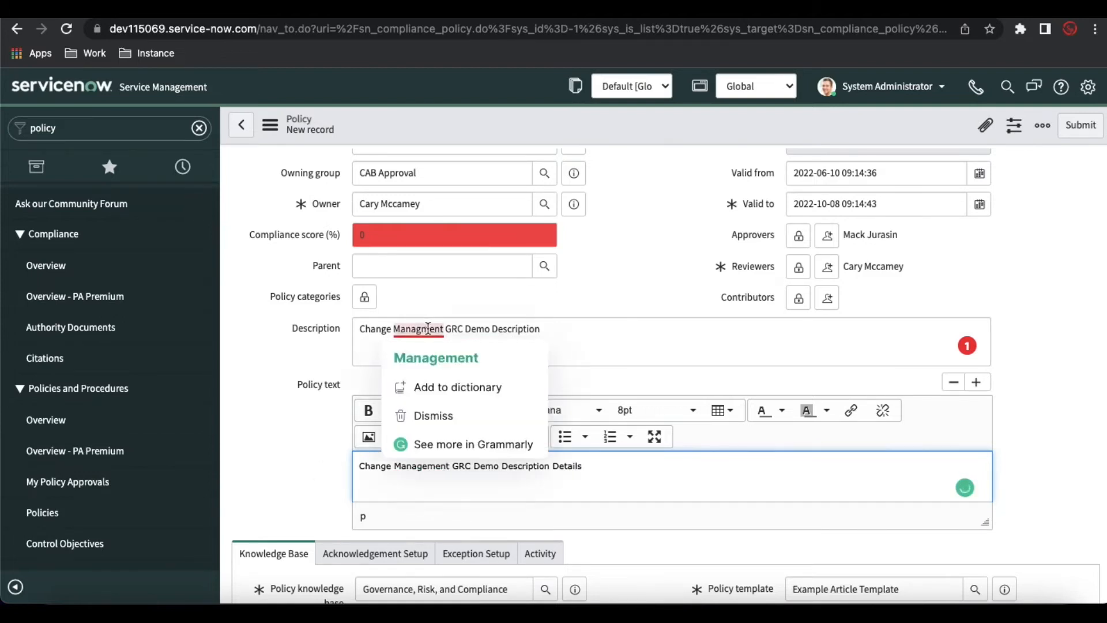
{"action": "left_click", "coordinate": [436, 361]}
Review the completed policy form and save the new record while keeping its form open
{"action": "scroll", "coordinate": [273, 414], "scroll_direction": "down", "scroll_amount": 3}
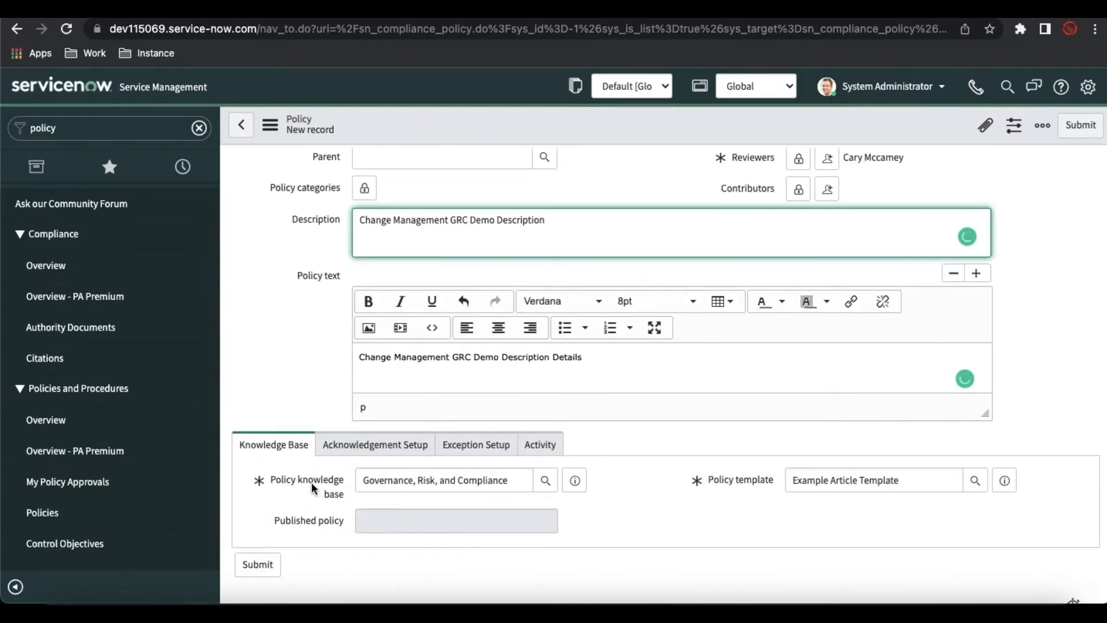
{"action": "scroll", "coordinate": [311, 487], "scroll_direction": "up", "scroll_amount": 5}
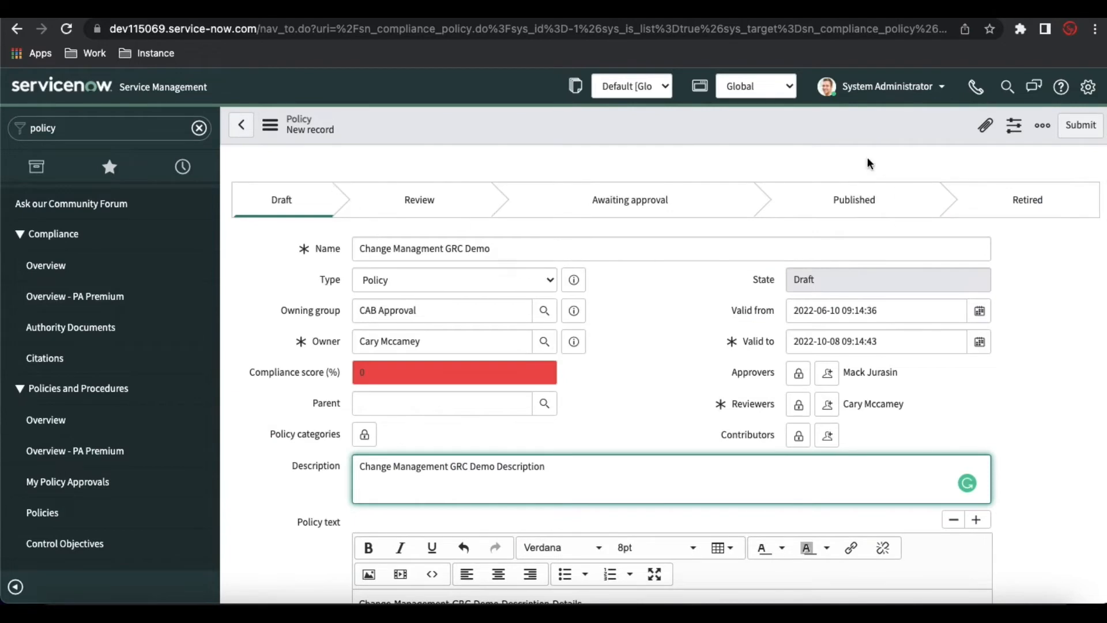
{"action": "scroll", "coordinate": [624, 411], "scroll_direction": "down", "scroll_amount": 5}
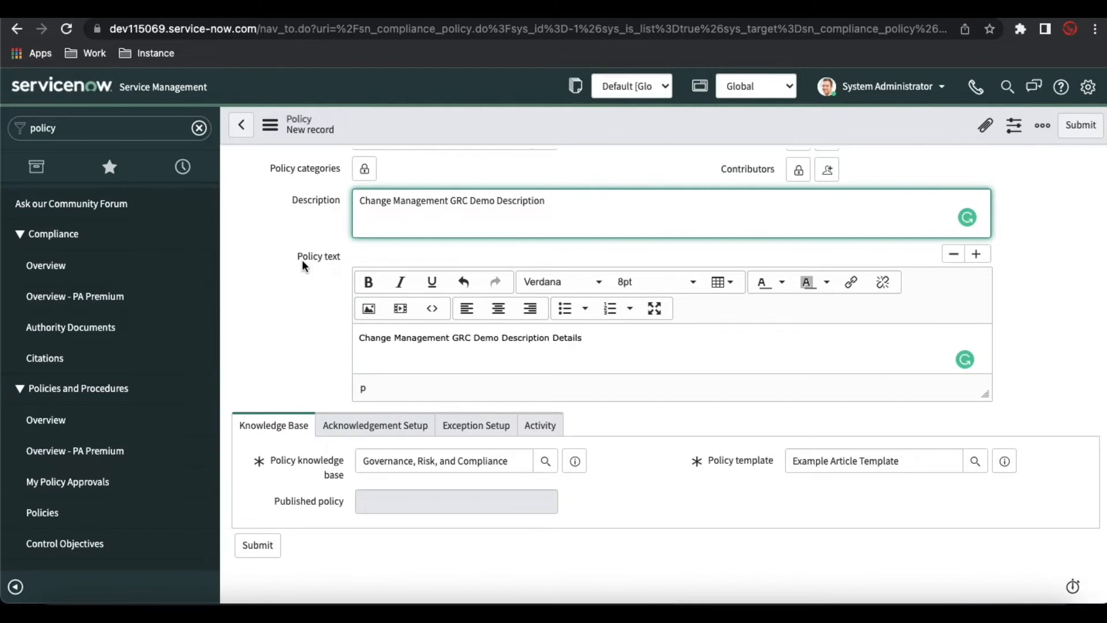
{"action": "scroll", "coordinate": [302, 259], "scroll_direction": "up", "scroll_amount": 2}
{"action": "scroll", "coordinate": [302, 259], "scroll_direction": "up", "scroll_amount": 1}
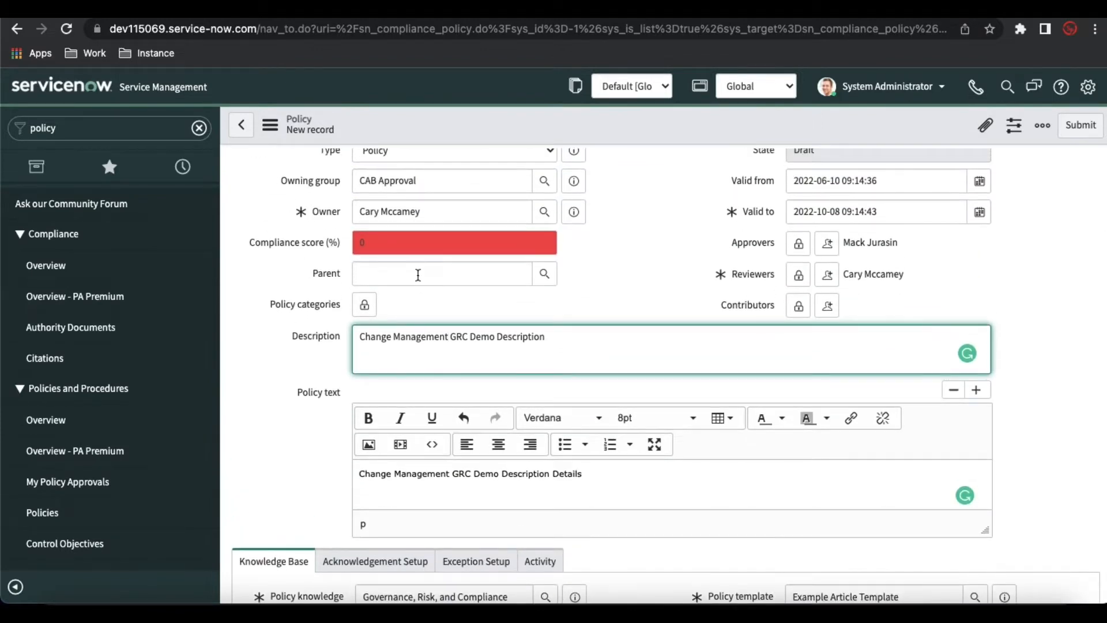
{"action": "scroll", "coordinate": [420, 279], "scroll_direction": "up", "scroll_amount": 1}
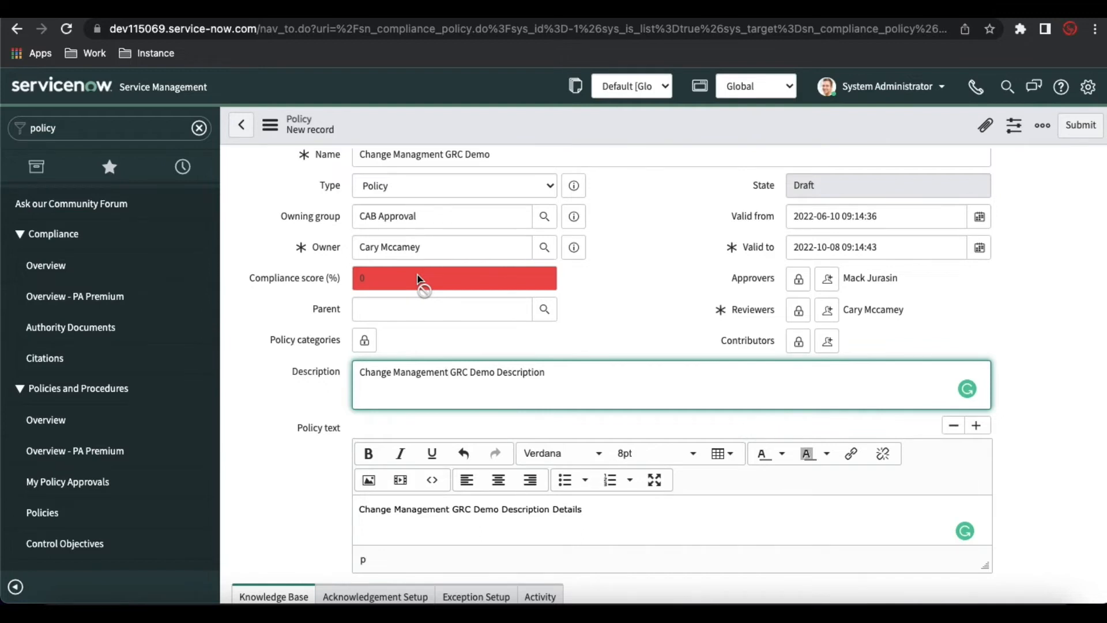
{"action": "scroll", "coordinate": [686, 241], "scroll_direction": "up", "scroll_amount": 3}
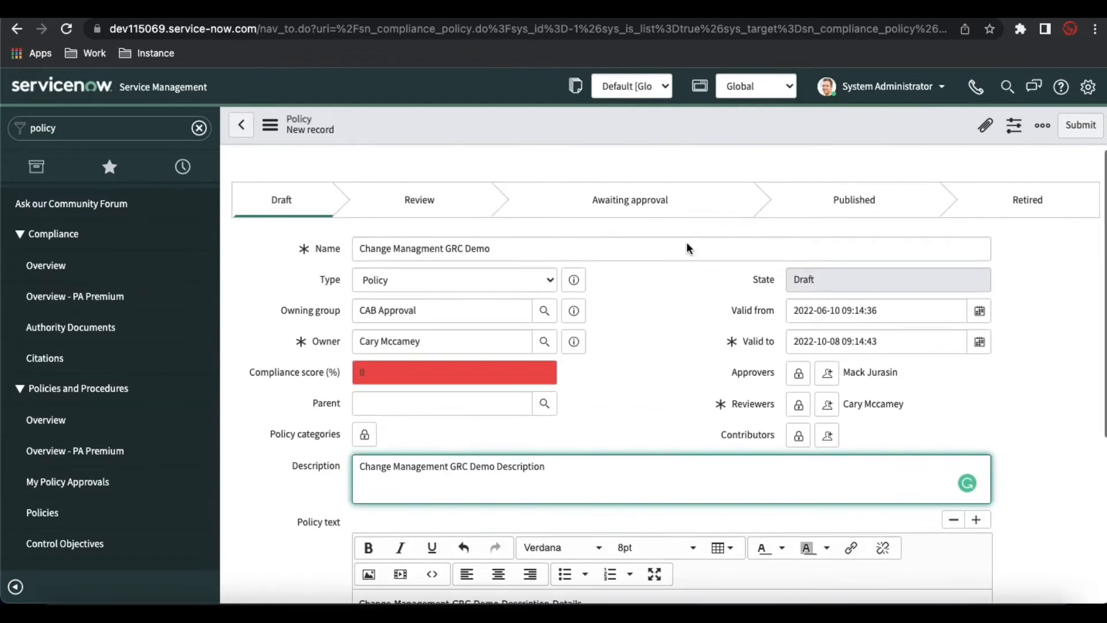
{"action": "right_click", "coordinate": [597, 116]}
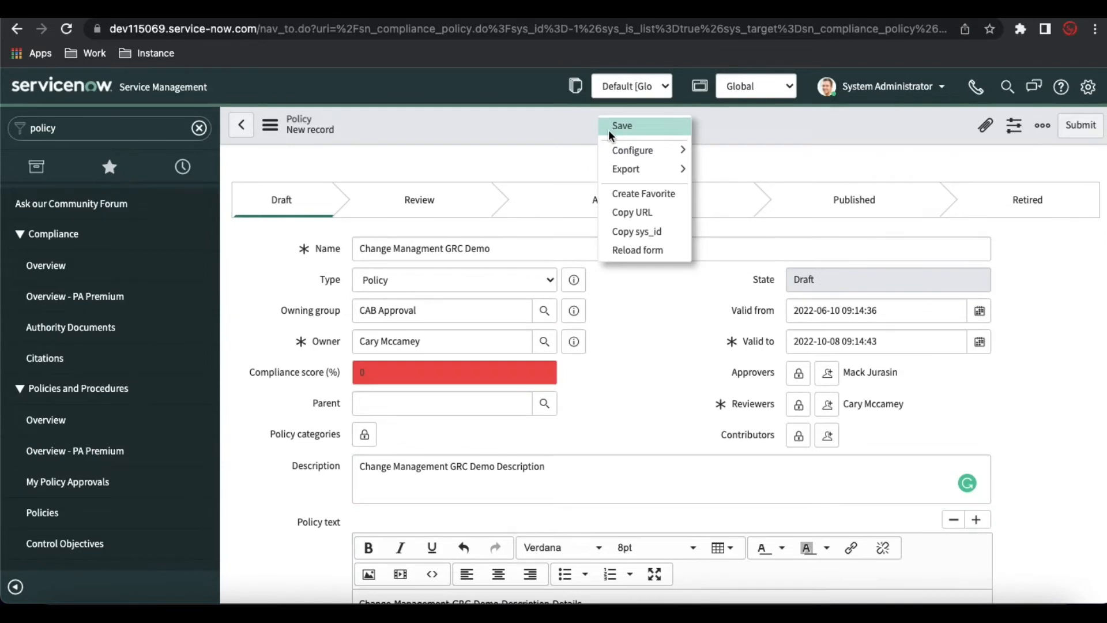
{"action": "left_click", "coordinate": [607, 129]}
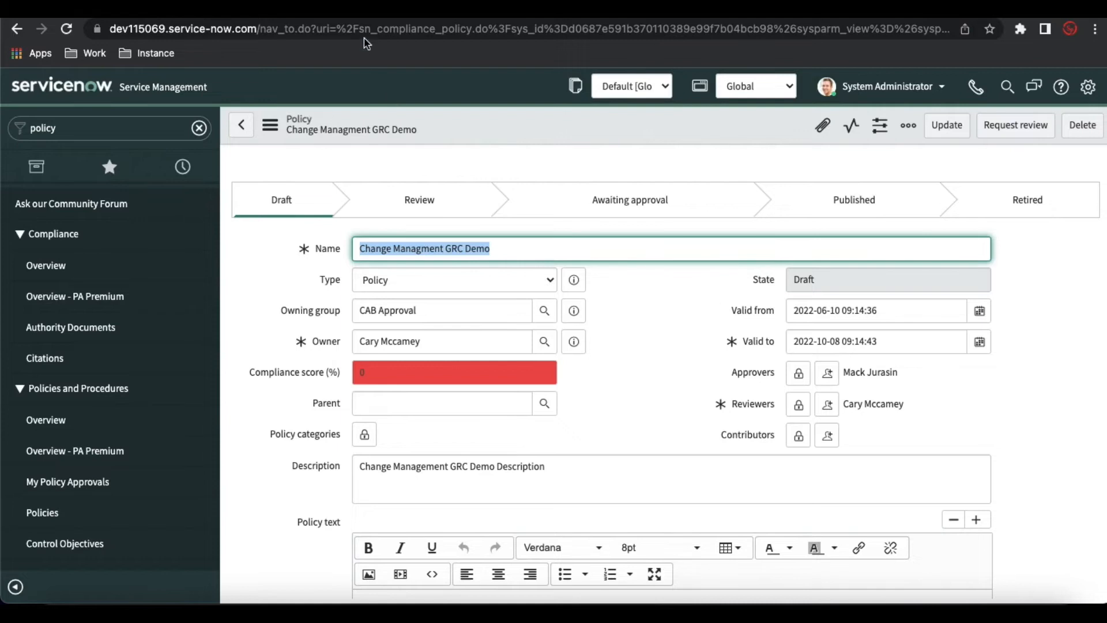
Review the "What is Policy?" slide in Google Slides, return to ServiceNow, and examine the policy's control objectives and history related lists
{"action": "left_click", "coordinate": [355, 11]}
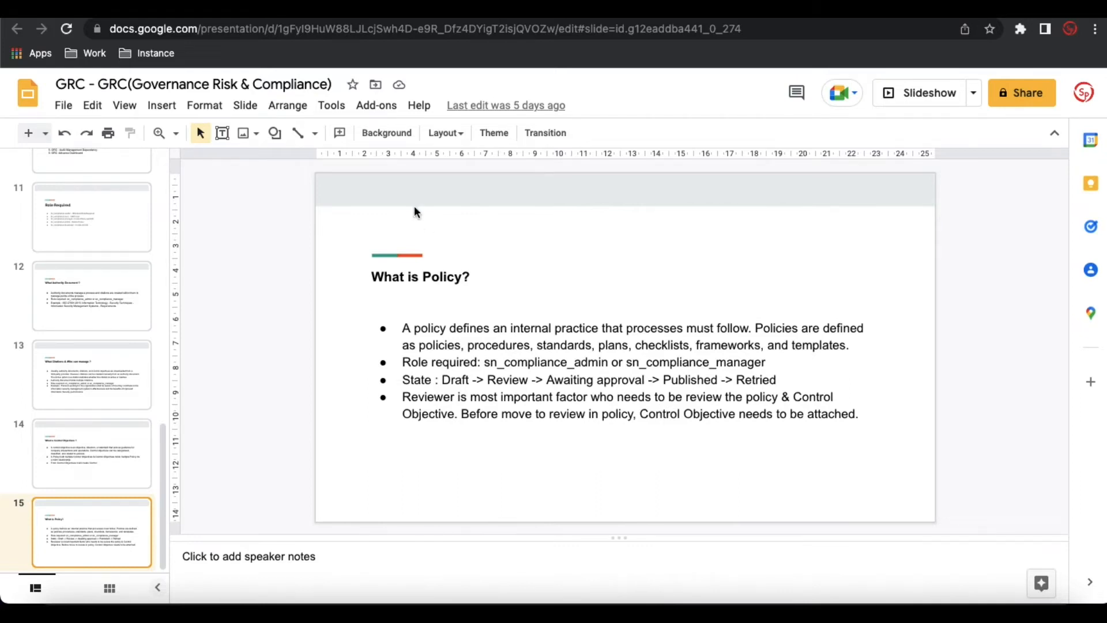
{"action": "left_click", "coordinate": [162, 9]}
{"action": "scroll", "coordinate": [525, 402], "scroll_direction": "down", "scroll_amount": 9}
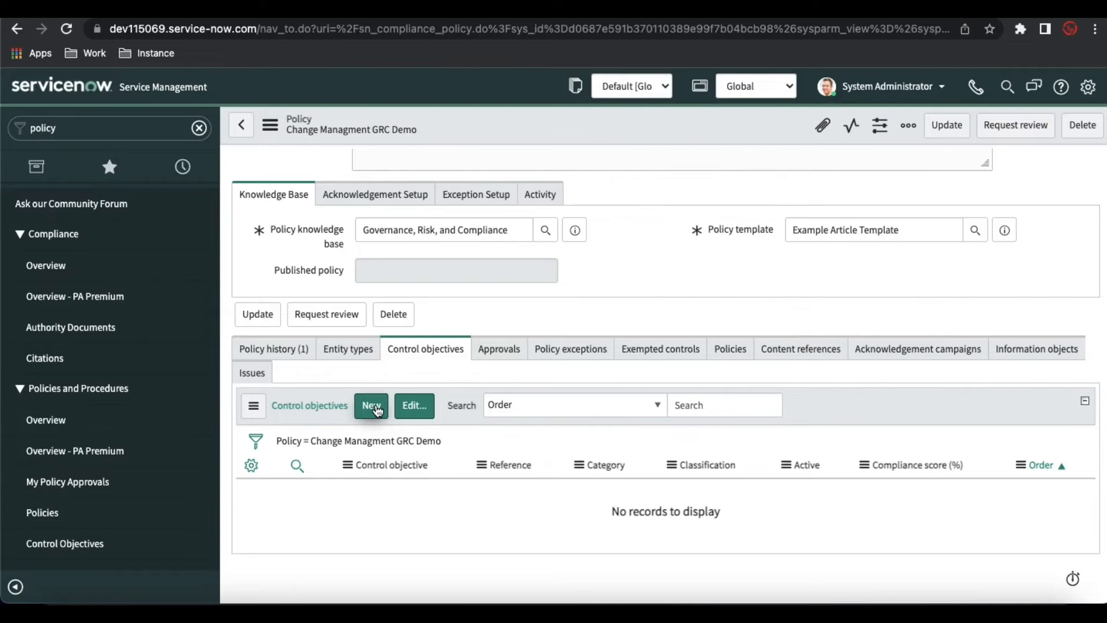
{"action": "left_click", "coordinate": [283, 353]}
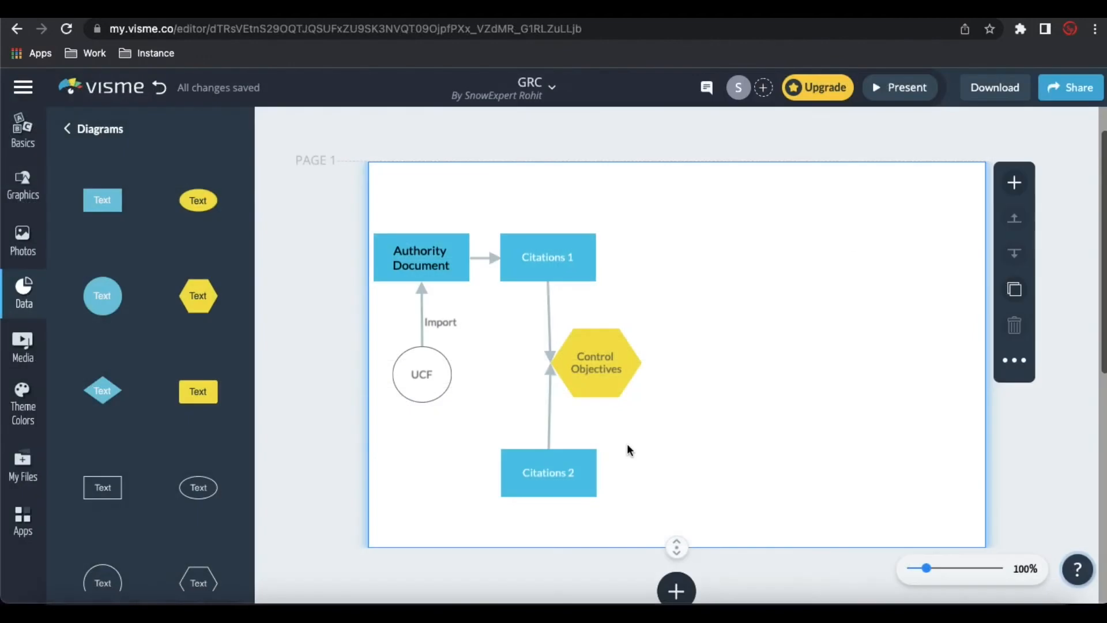
Add a yellow rectangle labelled "Policy" to the right of the Control Objectives hexagon at about X 379, Y 230
{"action": "scroll", "coordinate": [203, 417], "scroll_direction": "down", "scroll_amount": 3}
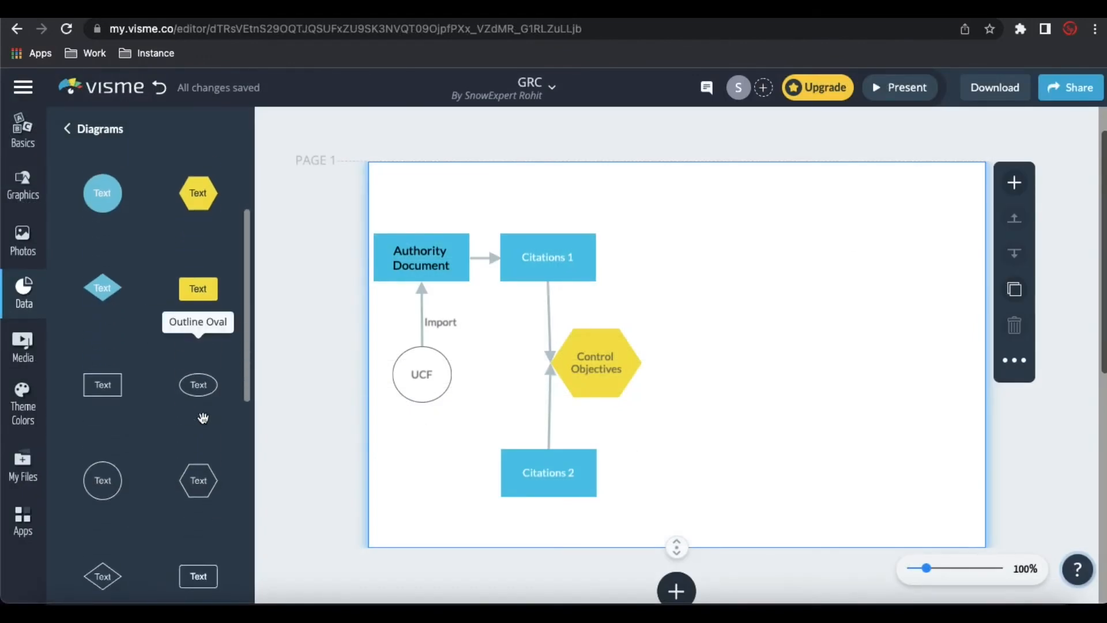
{"action": "left_click", "coordinate": [197, 288]}
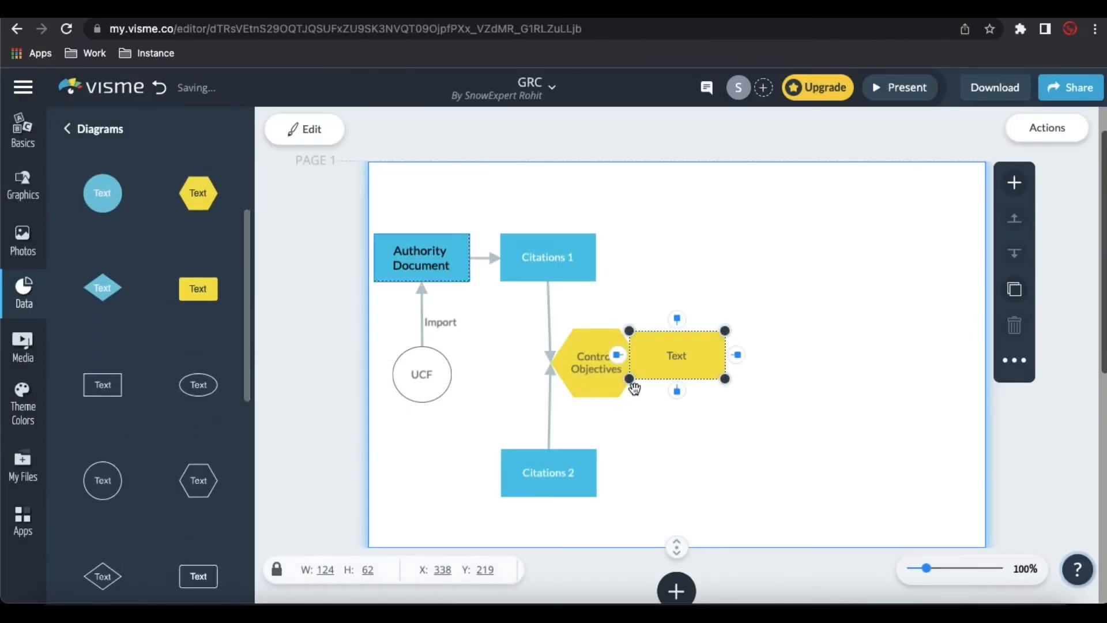
{"action": "left_click_drag", "start_coordinate": [704, 359], "coordinate": [736, 368]}
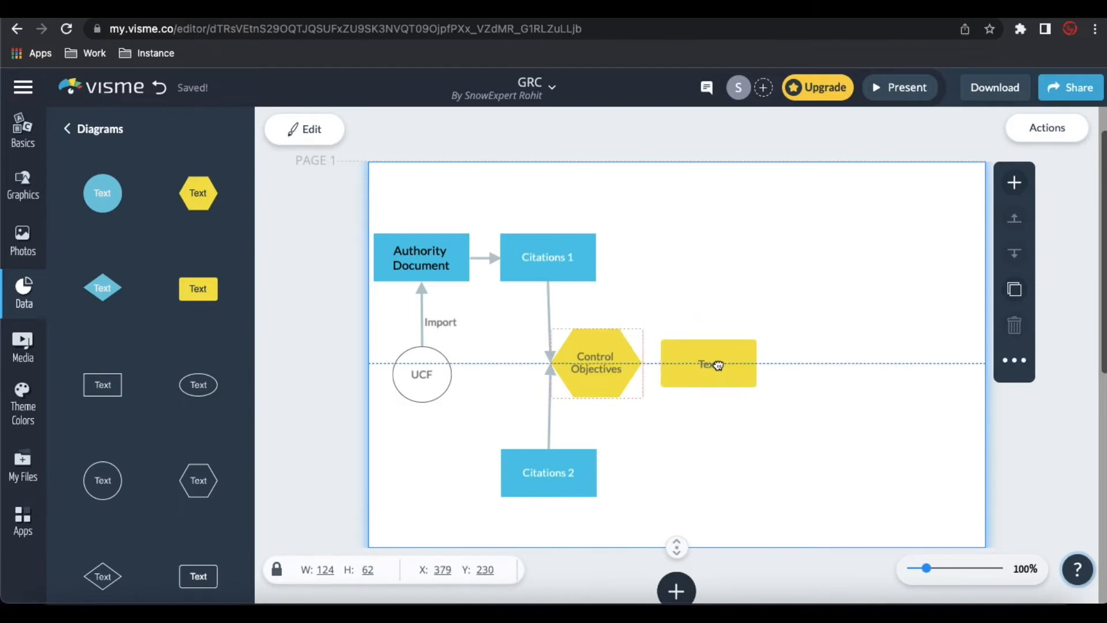
{"action": "double_click", "coordinate": [709, 362]}
{"action": "type", "text": "P"}
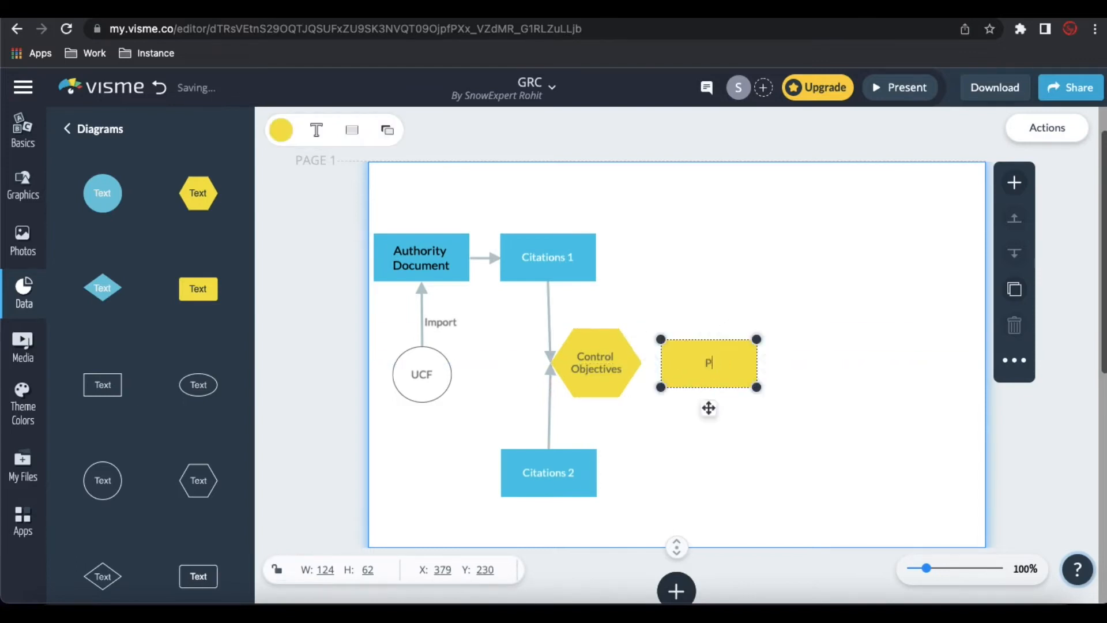
{"action": "type", "text": "olicy"}
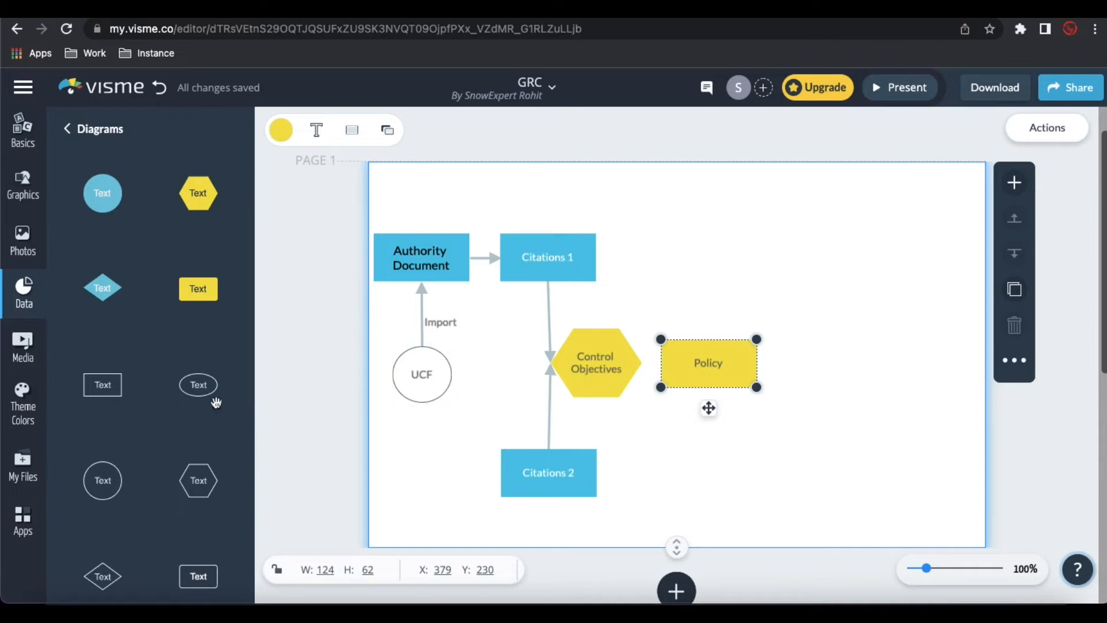
Draw an arrow from the Control Objectives hexagon to the Policy rectangle
{"action": "scroll", "coordinate": [167, 403], "scroll_direction": "down", "scroll_amount": 7}
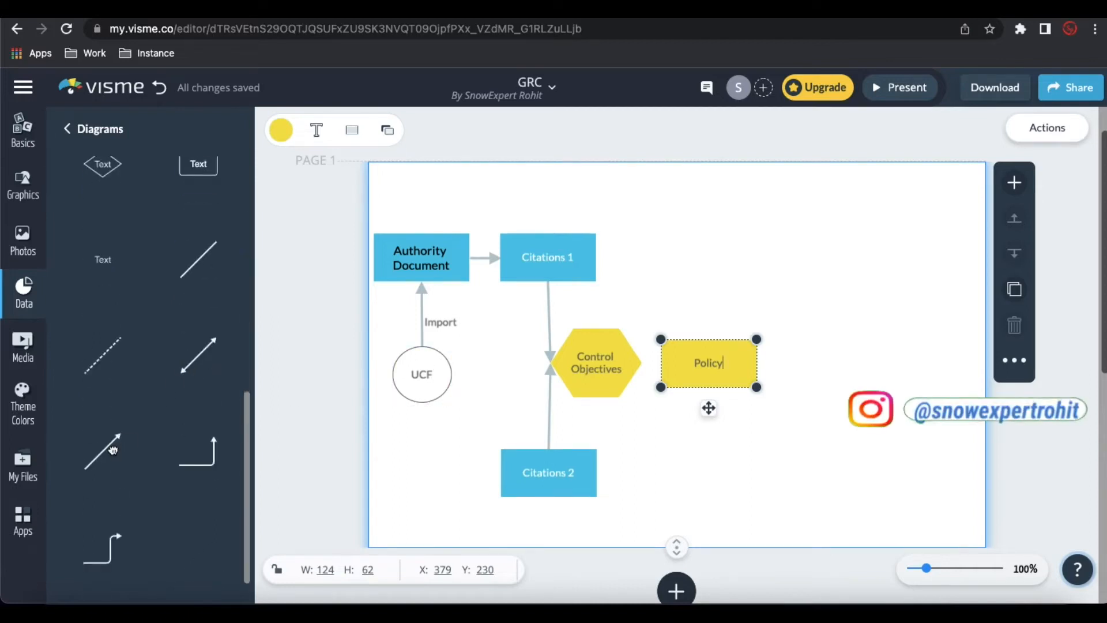
{"action": "left_click", "coordinate": [113, 449]}
{"action": "left_click_drag", "start_coordinate": [601, 435], "coordinate": [642, 363]}
{"action": "left_click_drag", "start_coordinate": [754, 278], "coordinate": [663, 363]}
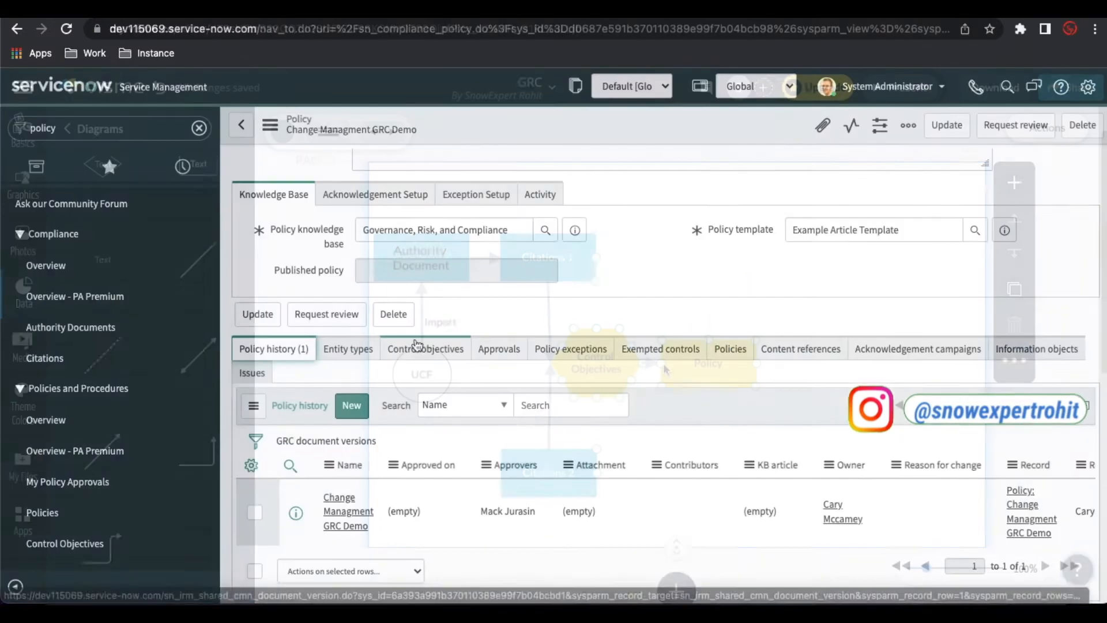
In ServiceNow, start an active control objective under the policy, named "Change Request can't be new state more than 30 days"
{"action": "left_click", "coordinate": [418, 346]}
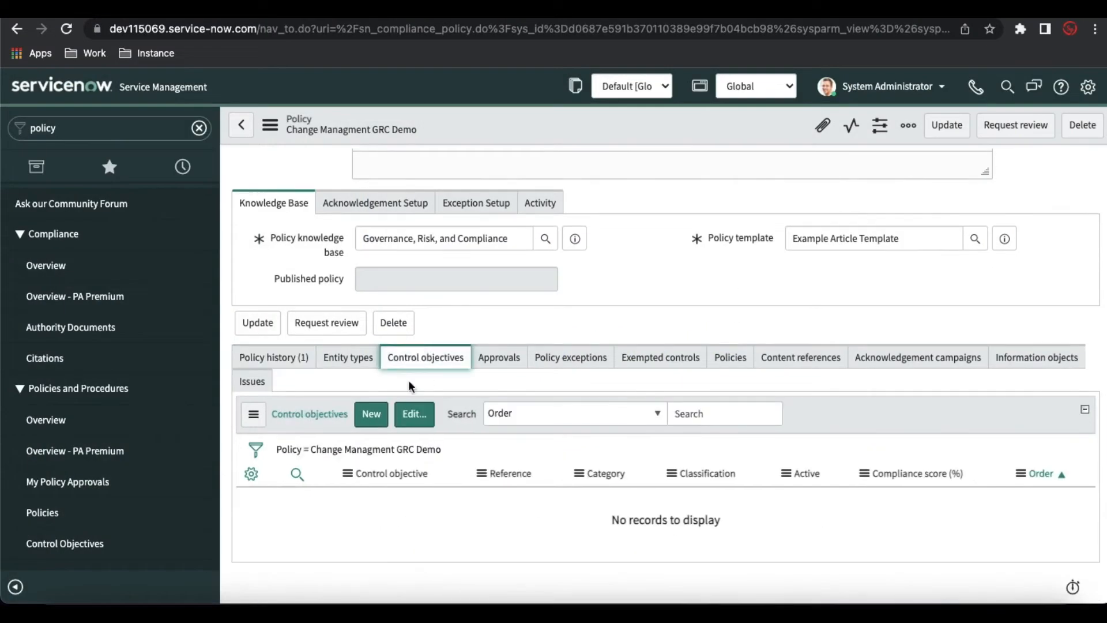
{"action": "left_click", "coordinate": [372, 419]}
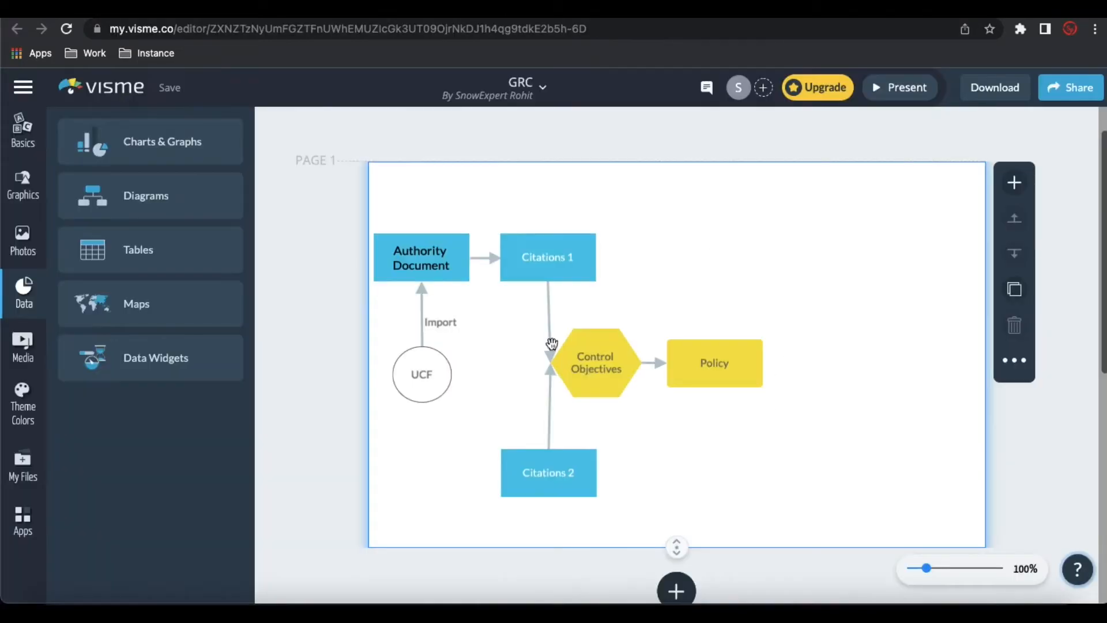
{"action": "left_click", "coordinate": [554, 346]}
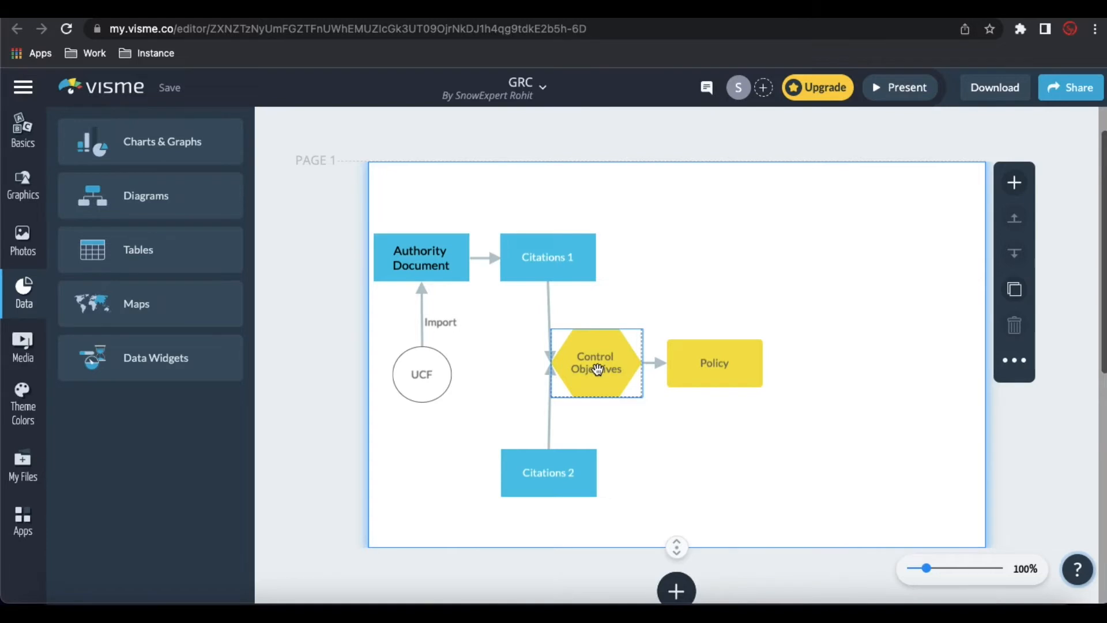
{"action": "left_click", "coordinate": [355, 128]}
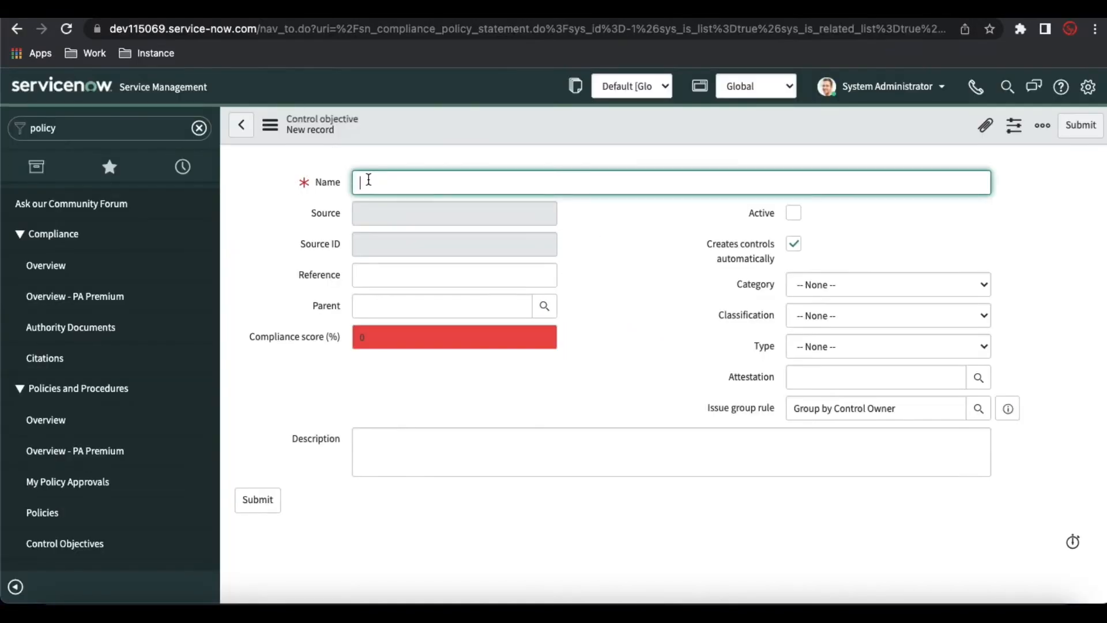
{"action": "type", "text": "Change Request can't be new stat"}
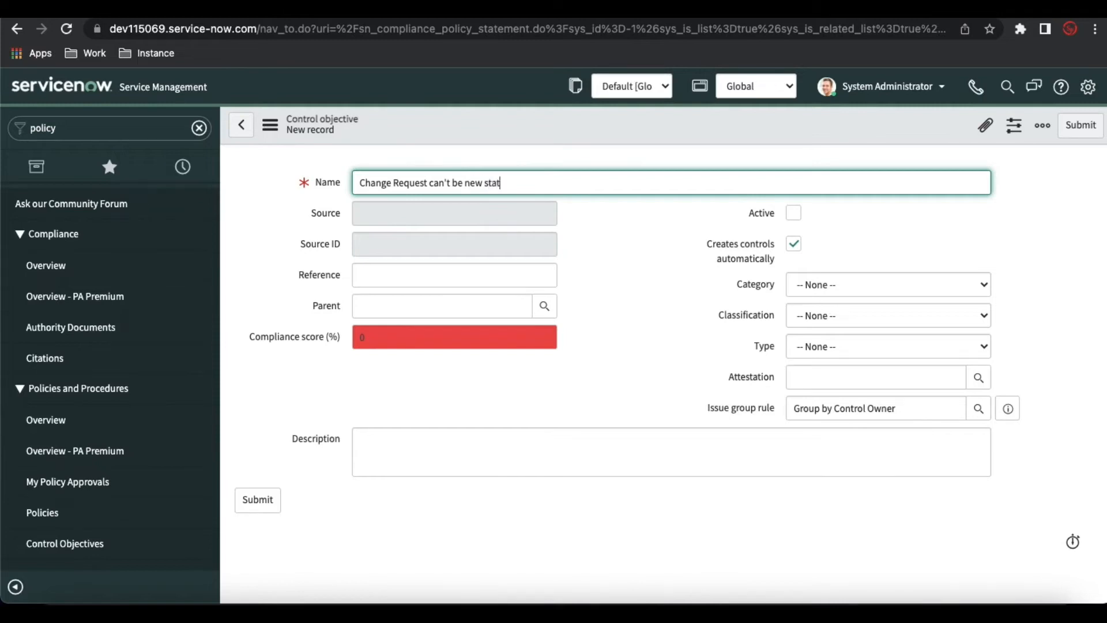
{"action": "type", "text": "e more than 30 days"}
{"action": "left_click", "coordinate": [794, 214]}
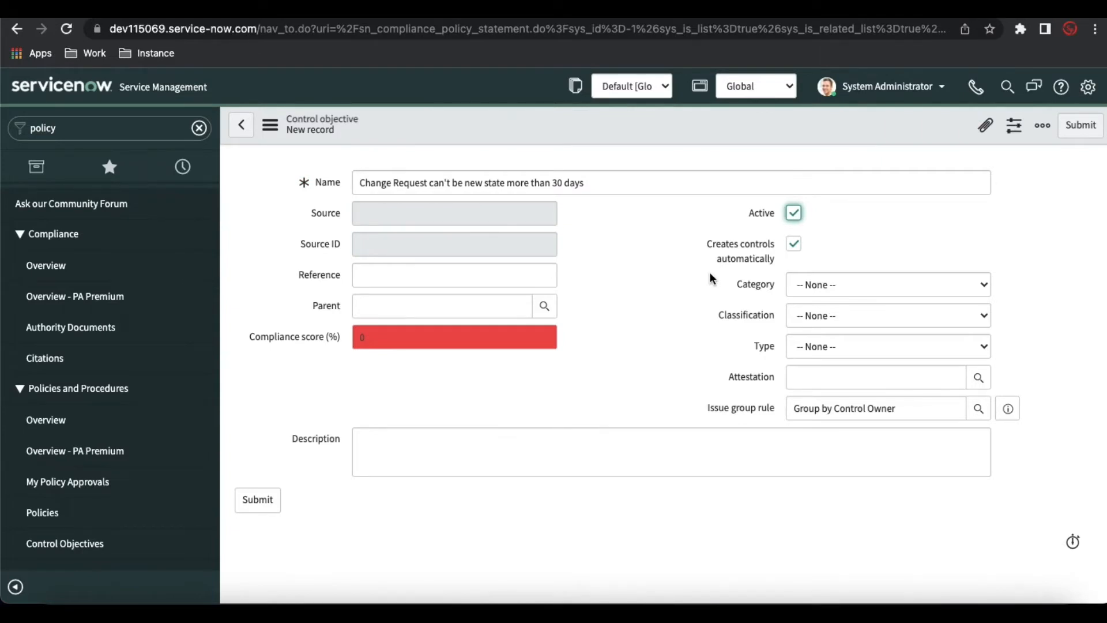
Copy the control objective's name into its description and save the record while keeping its form open
{"action": "left_click_drag", "start_coordinate": [600, 180], "coordinate": [344, 173]}
{"action": "key", "text": "ctrl+c"}
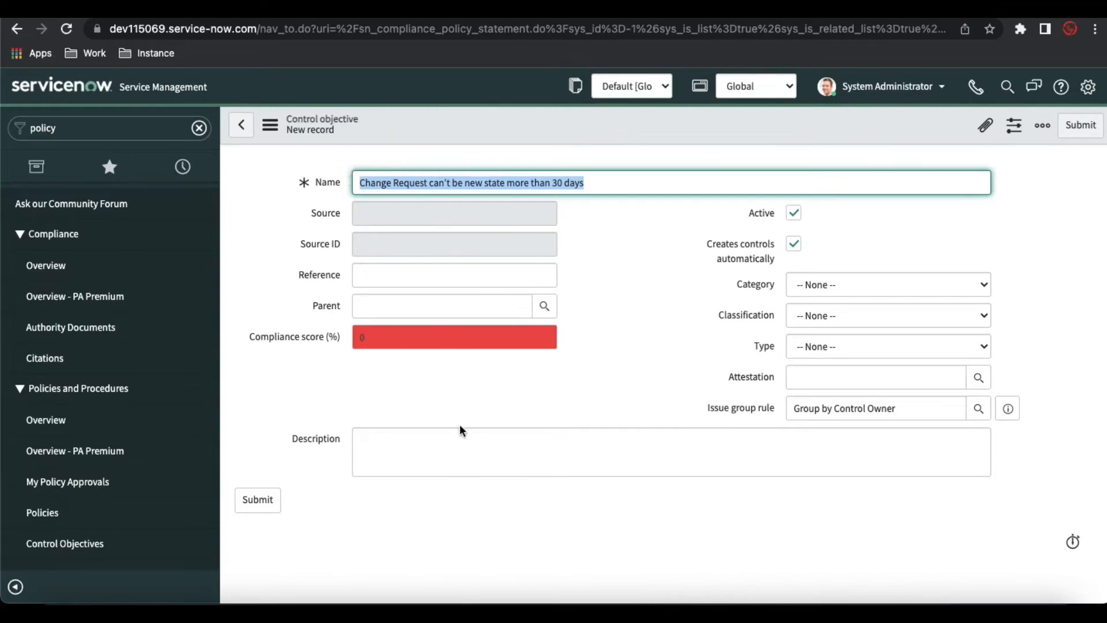
{"action": "left_click", "coordinate": [462, 446]}
{"action": "key", "text": "ctrl+v"}
{"action": "right_click", "coordinate": [593, 124]}
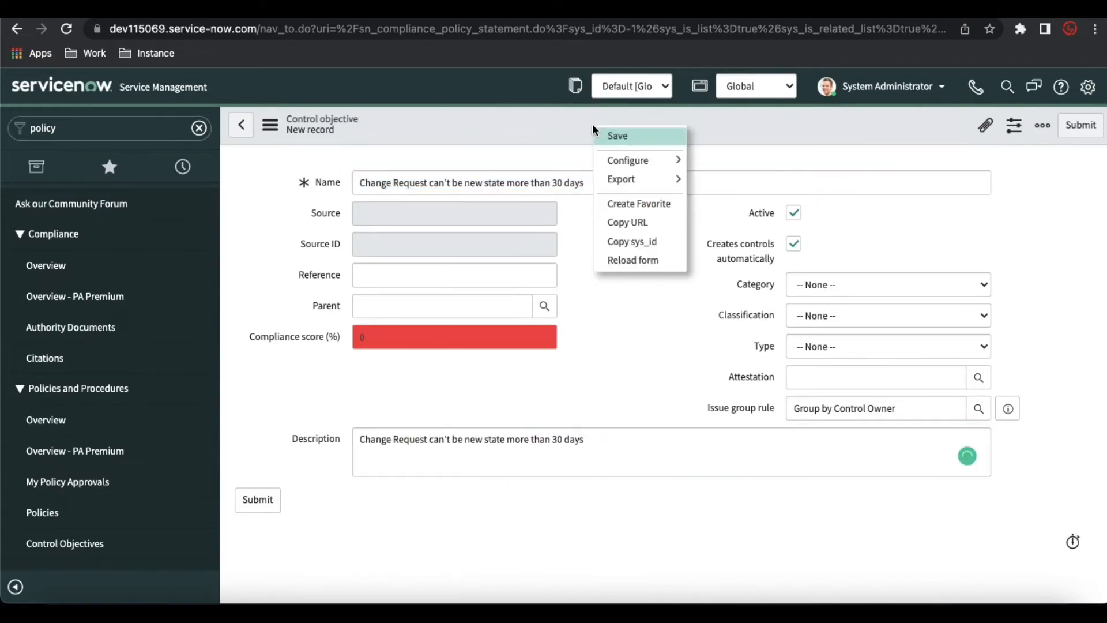
{"action": "left_click", "coordinate": [607, 135]}
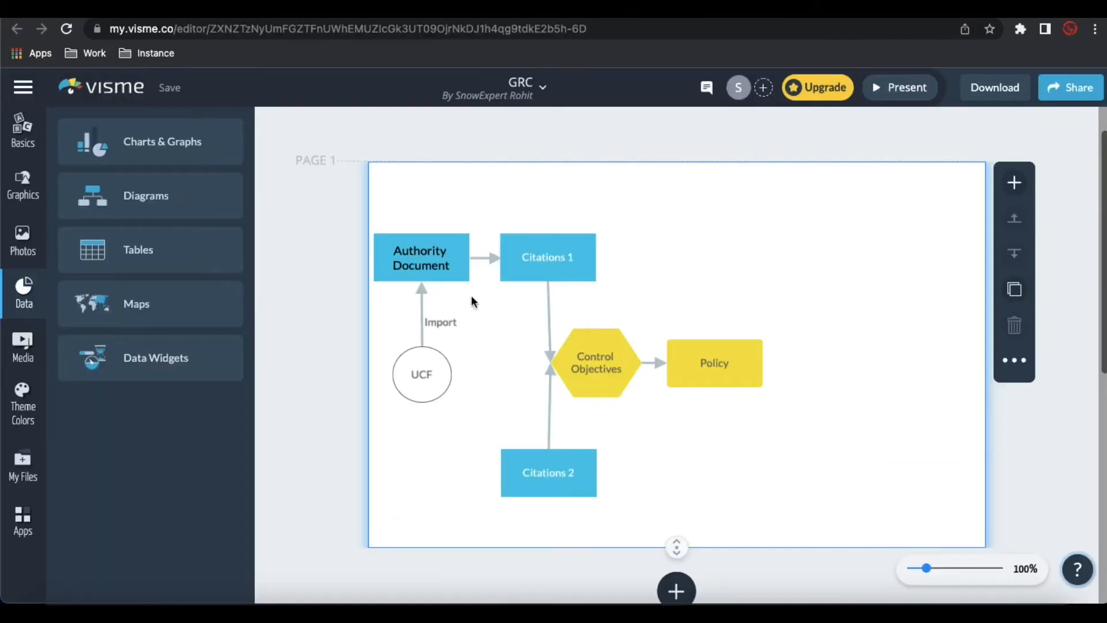
Review the Visme diagram, return to ServiceNow, and examine the links between the saved control objective and its policy
{"action": "left_click", "coordinate": [578, 384]}
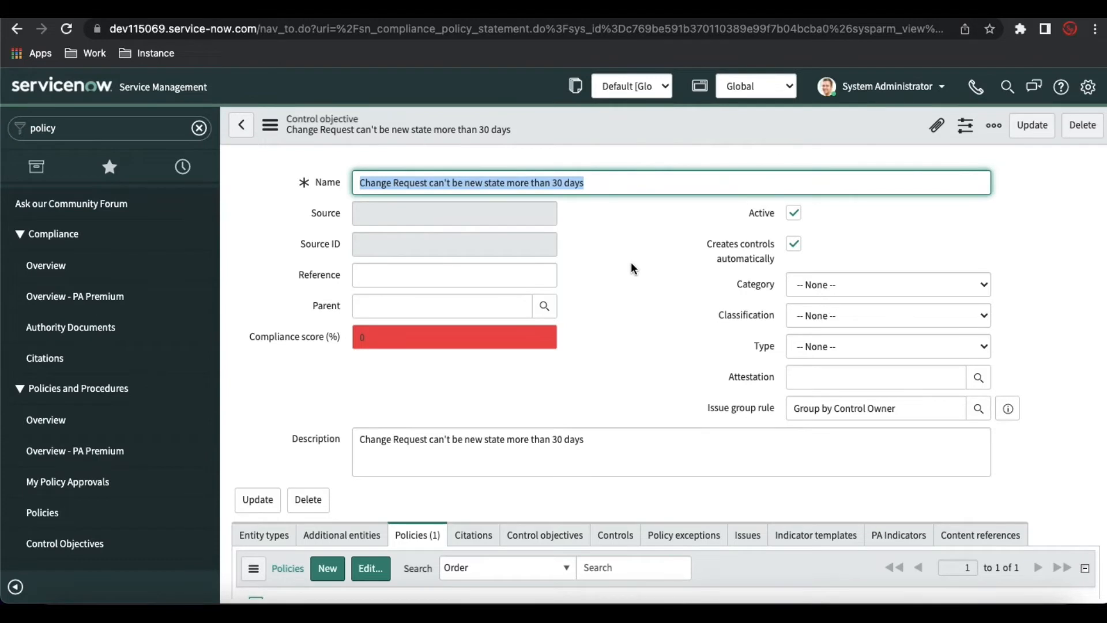
{"action": "left_click", "coordinate": [921, 377]}
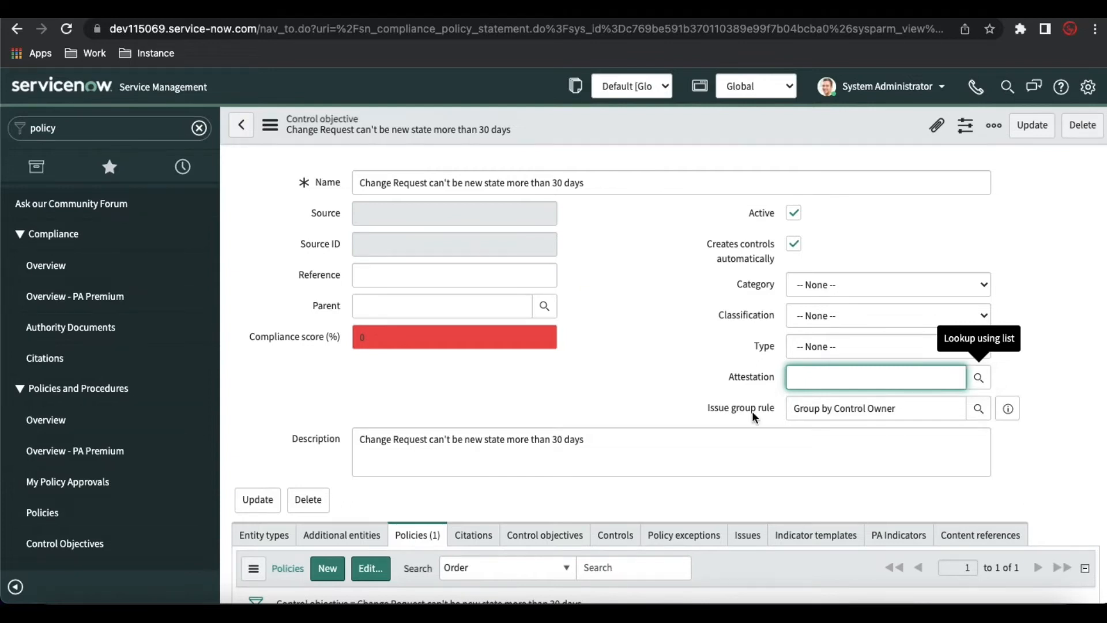
{"action": "scroll", "coordinate": [751, 410], "scroll_direction": "down", "scroll_amount": 2}
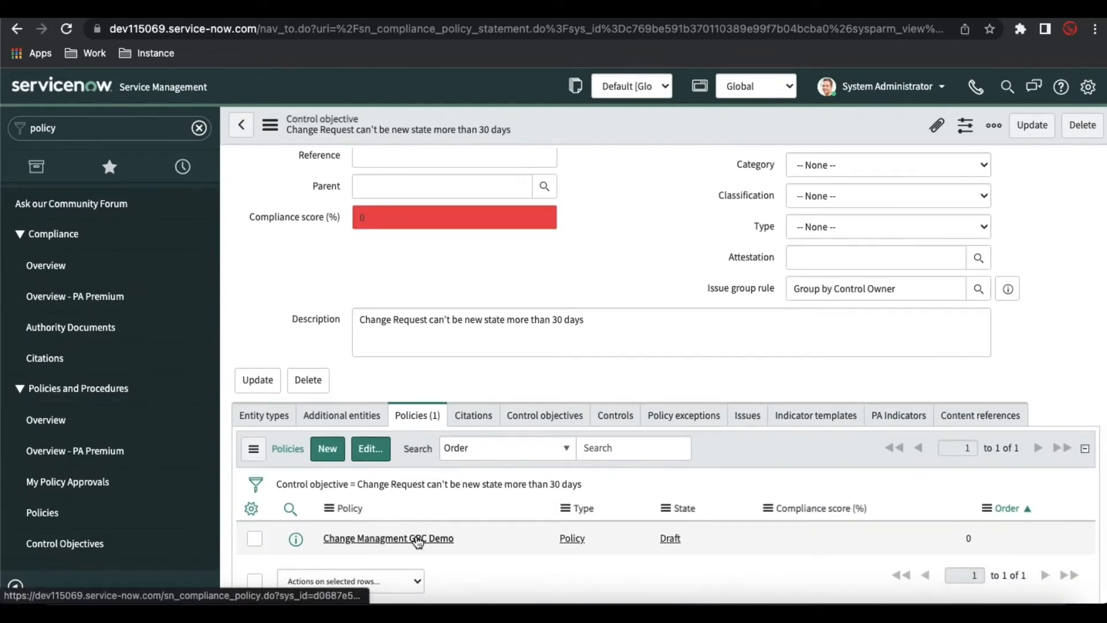
{"action": "left_click", "coordinate": [417, 539]}
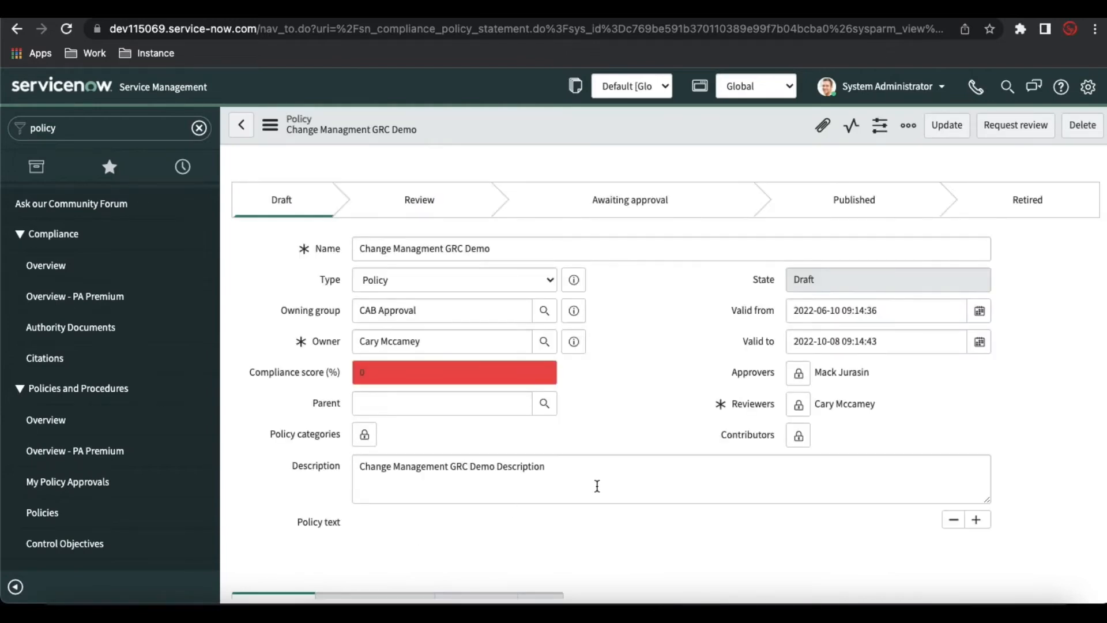
{"action": "scroll", "coordinate": [597, 486], "scroll_direction": "down", "scroll_amount": 6}
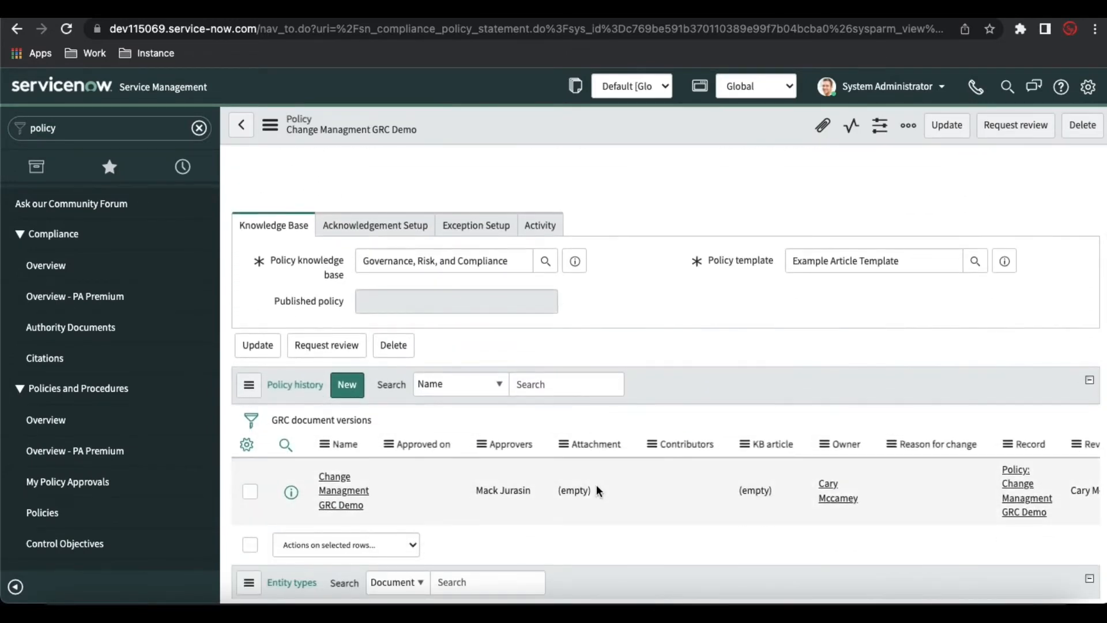
{"action": "scroll", "coordinate": [596, 484], "scroll_direction": "down", "scroll_amount": 6}
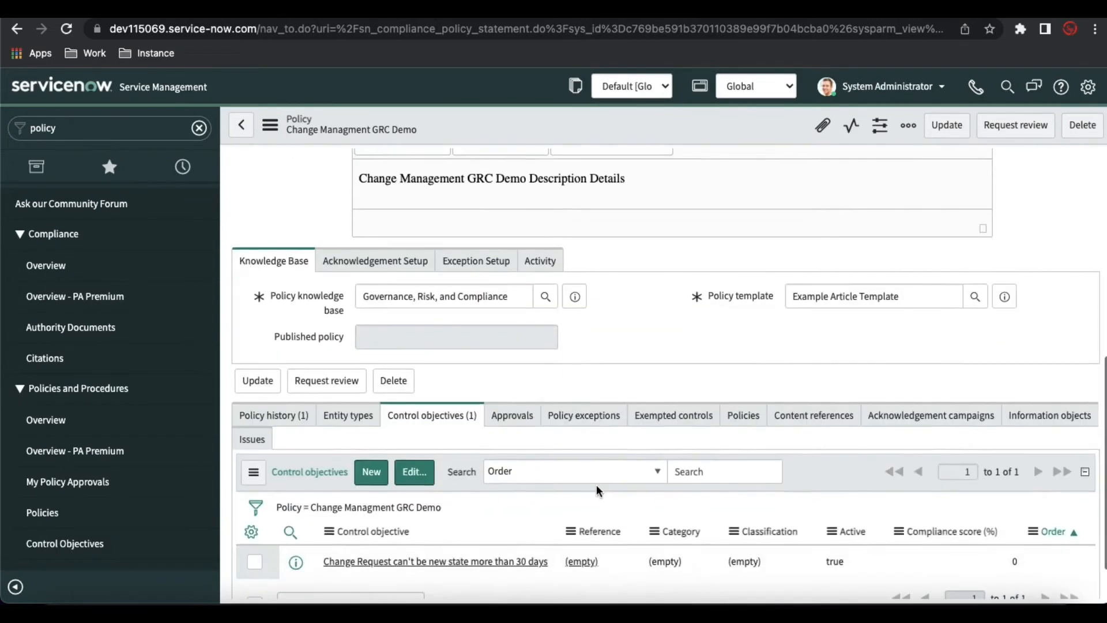
{"action": "scroll", "coordinate": [596, 484], "scroll_direction": "down", "scroll_amount": 2}
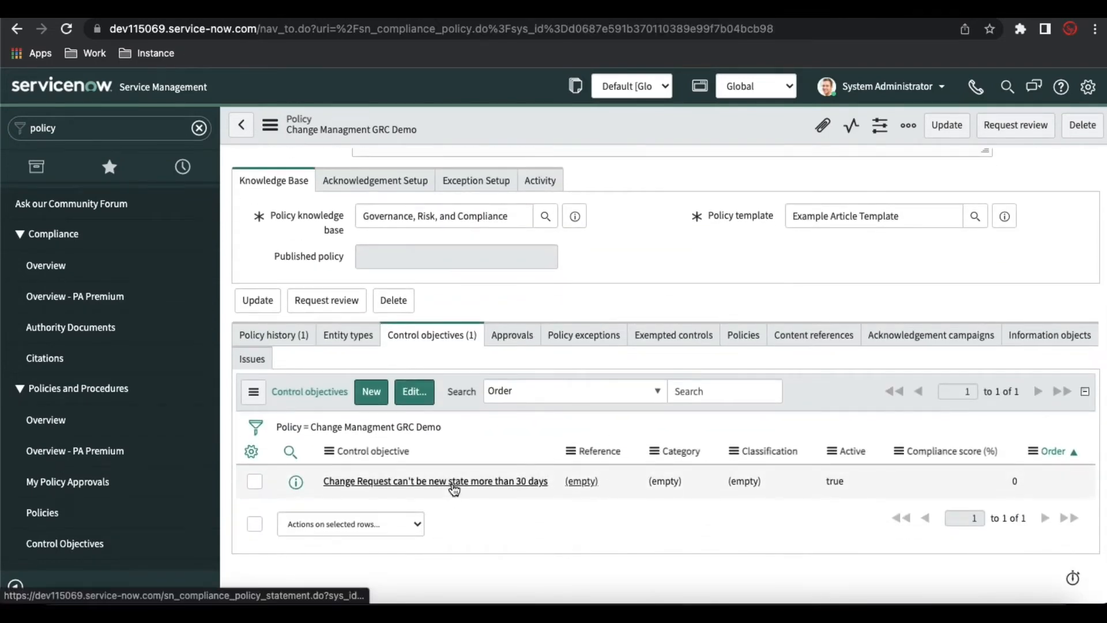
Reopen the control objective from the policy, set its attestation to GRC Attestation, and save it with the form open
{"action": "left_click", "coordinate": [455, 481]}
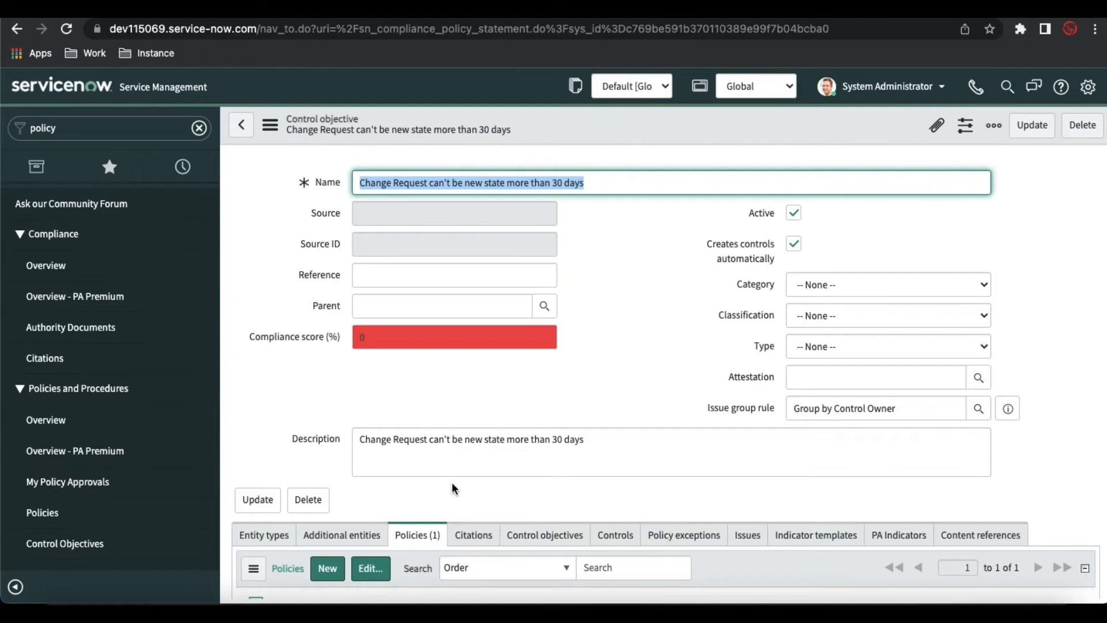
{"action": "left_click", "coordinate": [979, 377]}
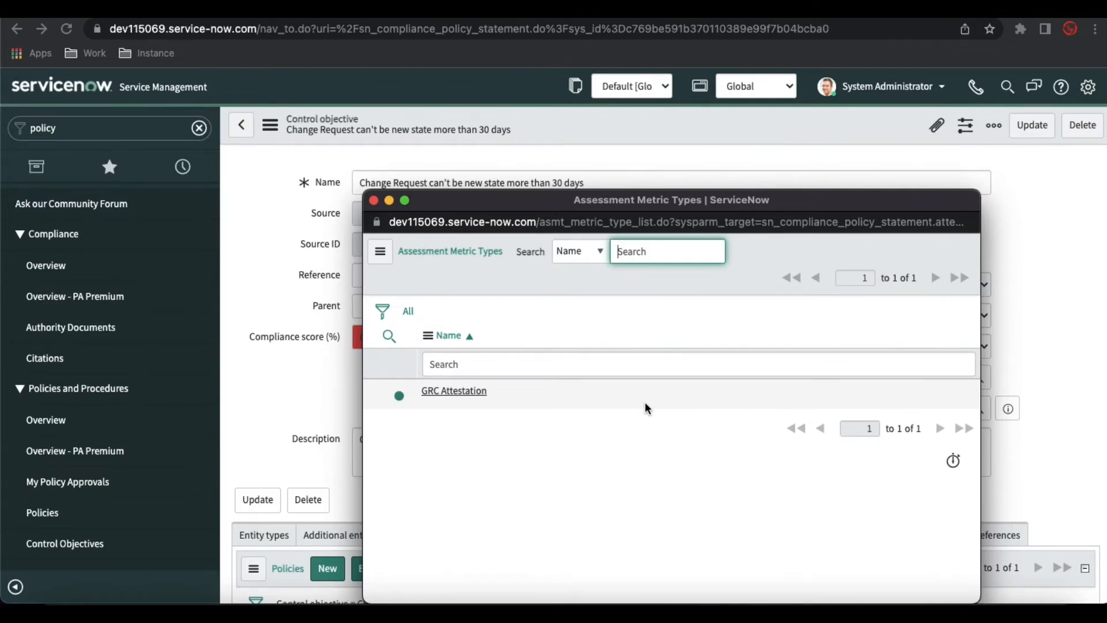
{"action": "left_click", "coordinate": [469, 391]}
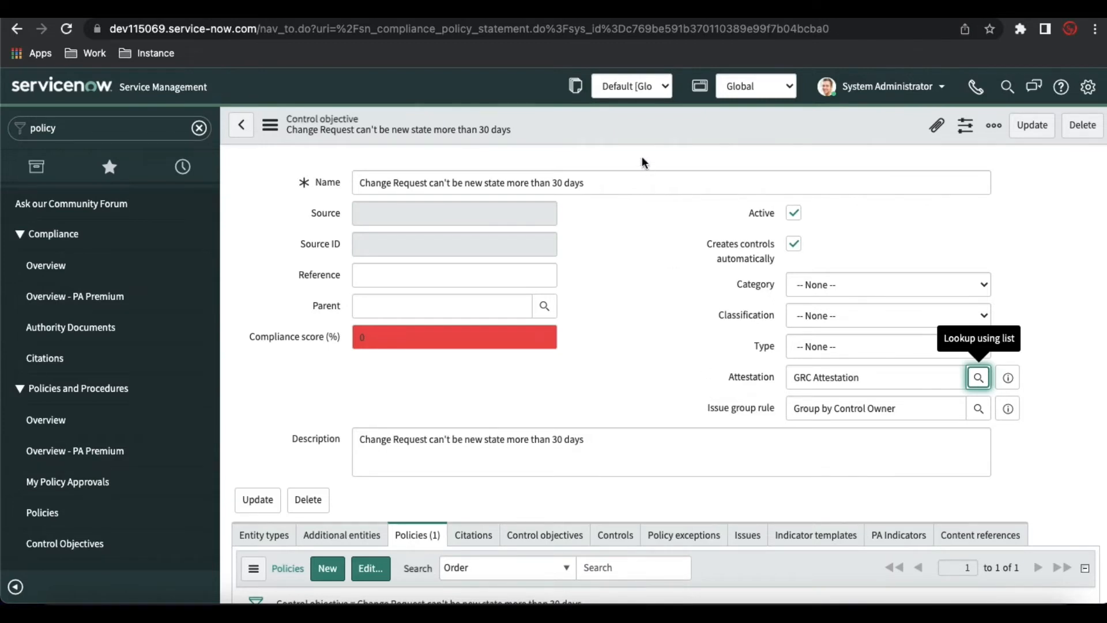
{"action": "right_click", "coordinate": [643, 123]}
{"action": "left_click", "coordinate": [653, 133]}
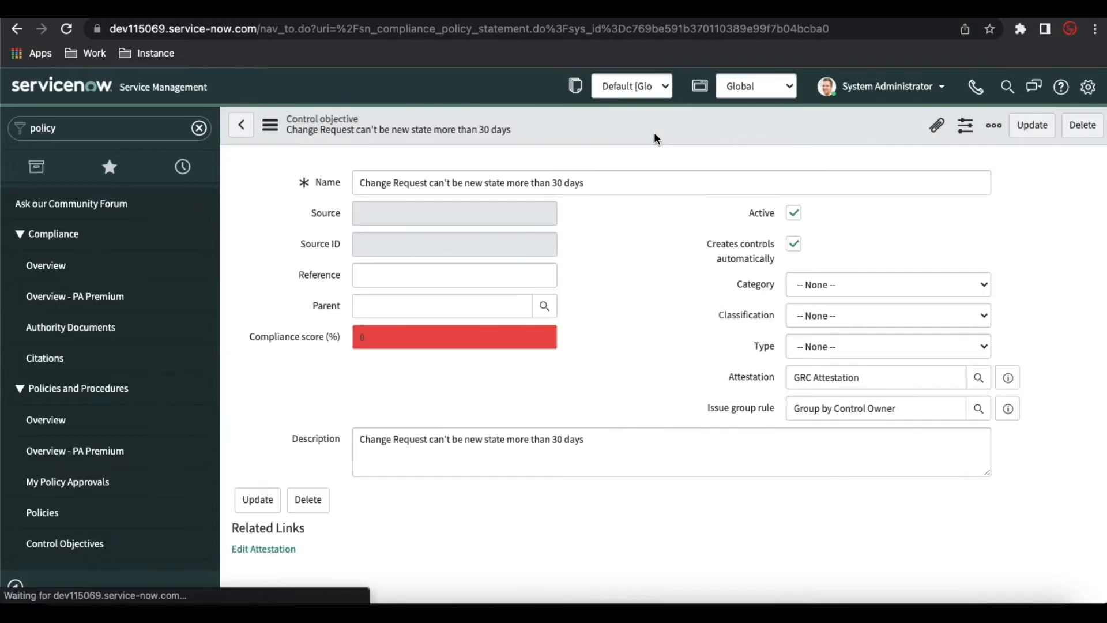
Switch to Visme and add a blue diamond labelled "Attestation" below the Policy rectangle at about X 372, Y 312
{"action": "left_click", "coordinate": [539, 12]}
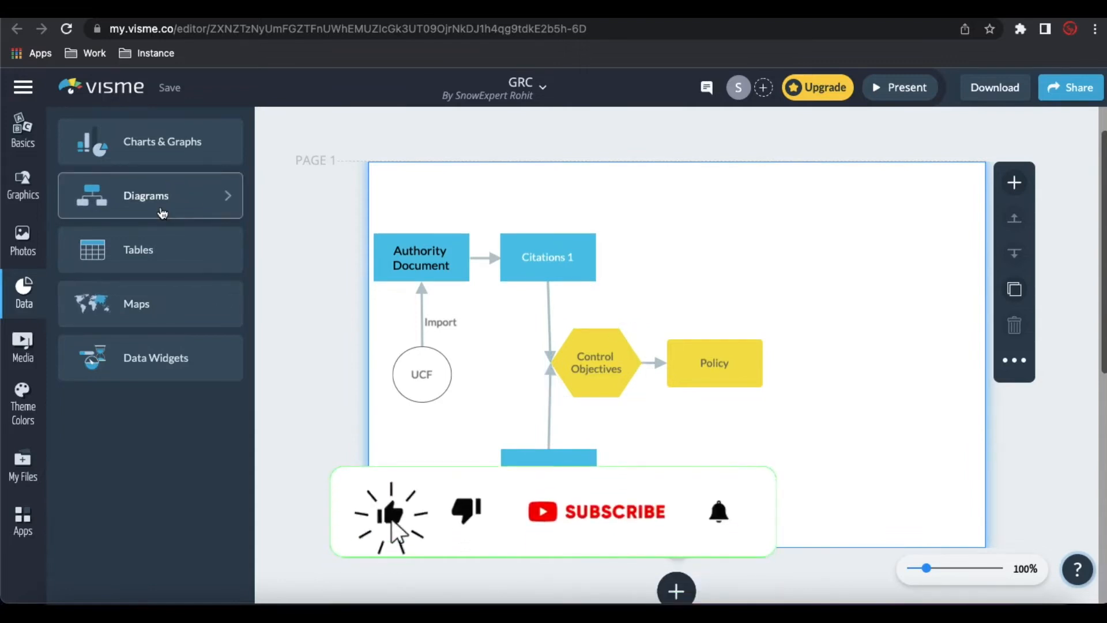
{"action": "left_click", "coordinate": [163, 214]}
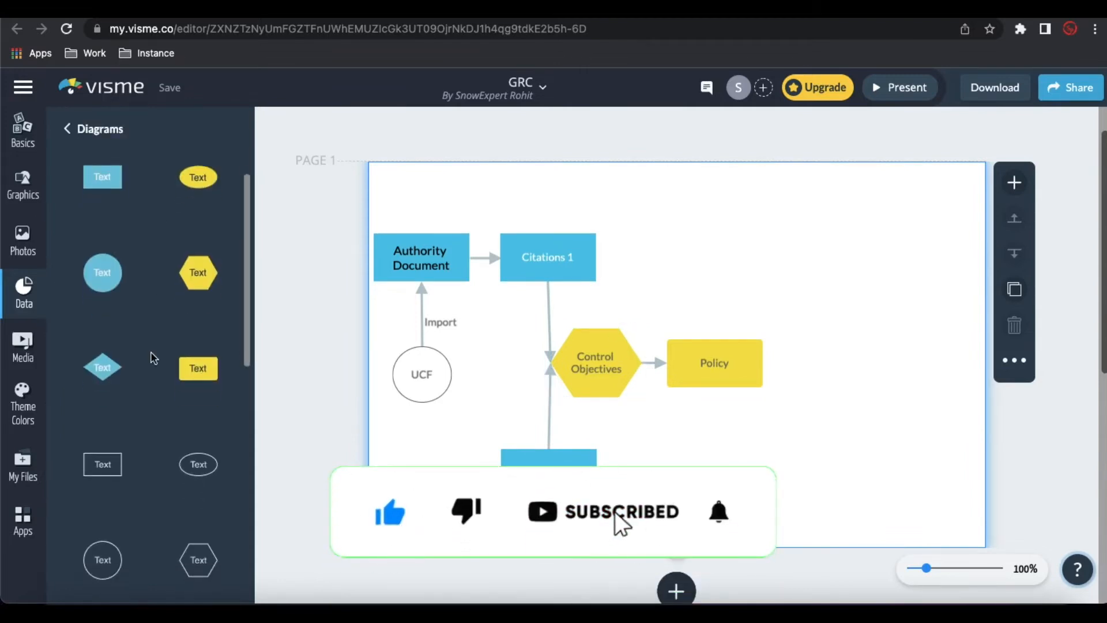
{"action": "left_click", "coordinate": [102, 368]}
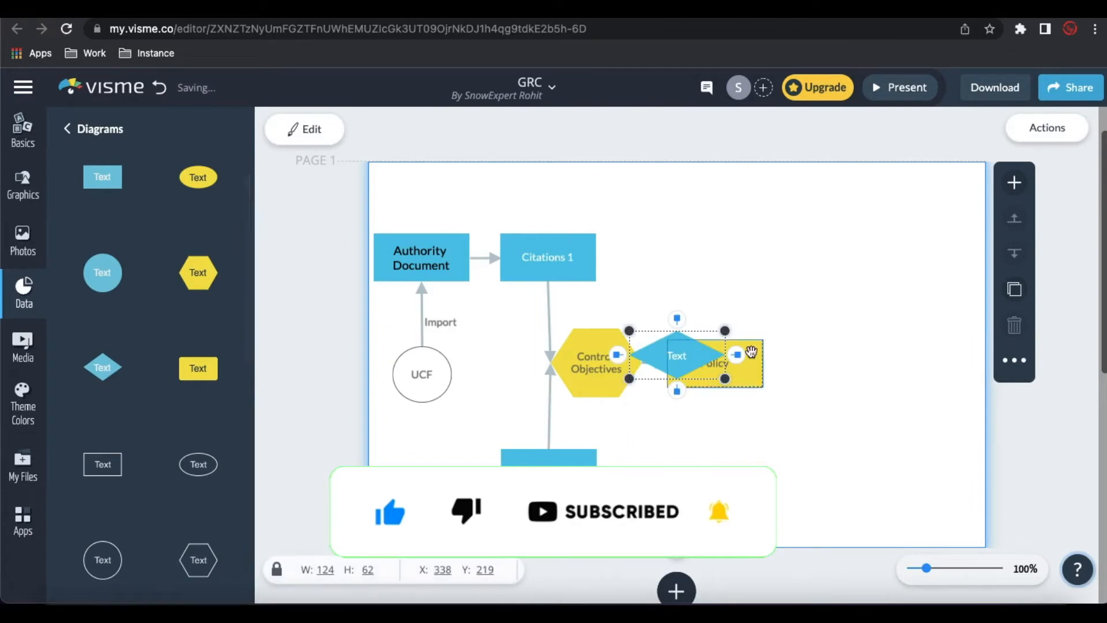
{"action": "left_click_drag", "start_coordinate": [672, 354], "coordinate": [712, 429]}
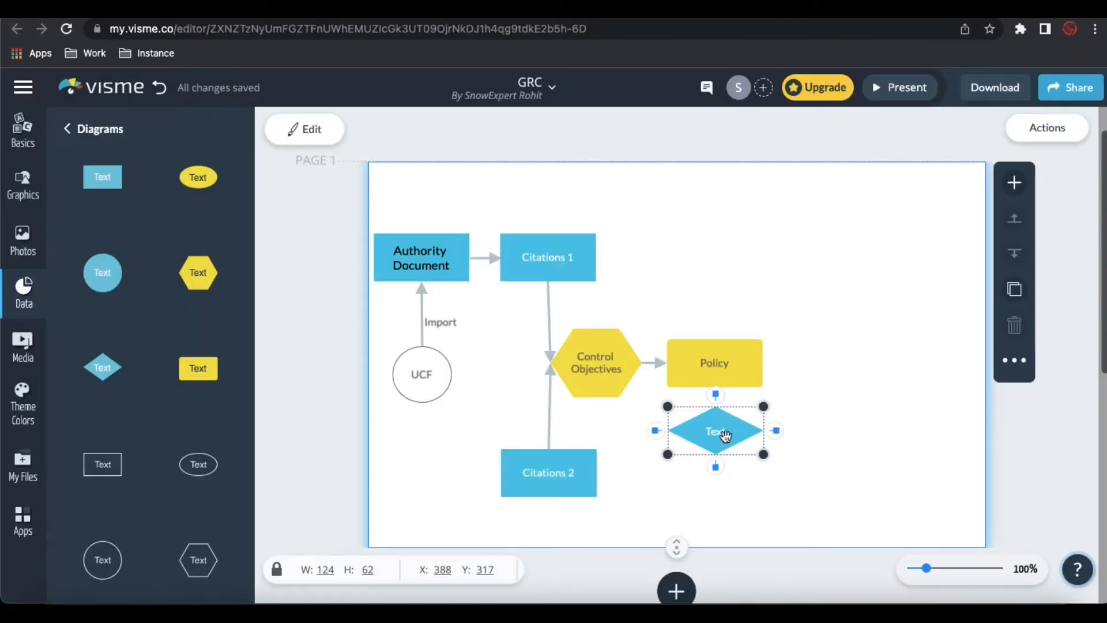
{"action": "left_click", "coordinate": [714, 433]}
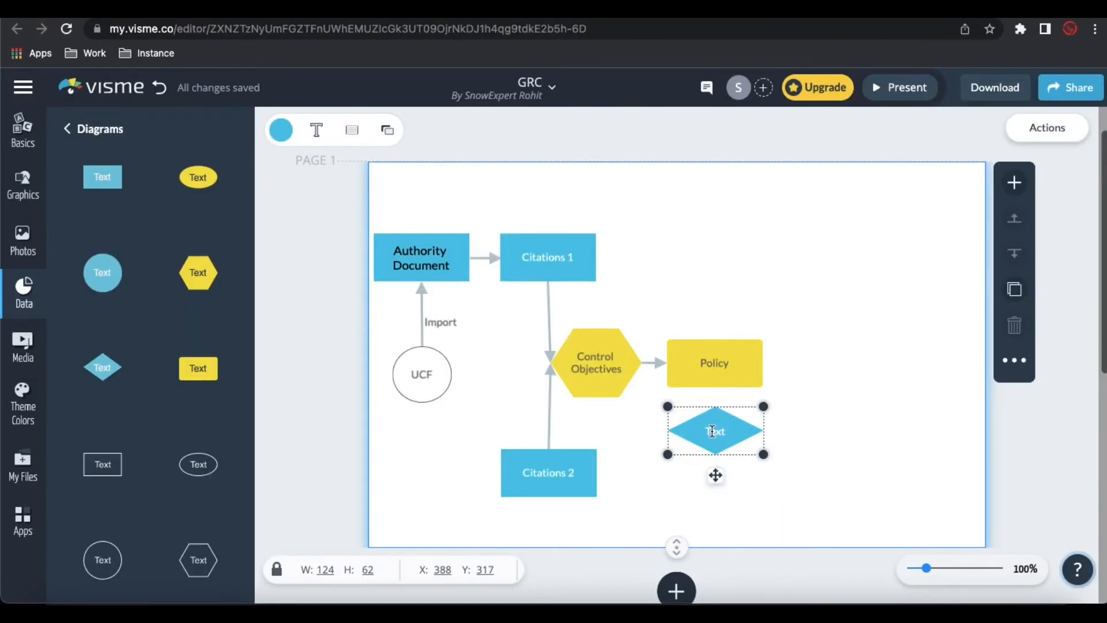
{"action": "double_click", "coordinate": [712, 431]}
{"action": "key", "text": "BackSpace"}
{"action": "type", "text": "Attestation"}
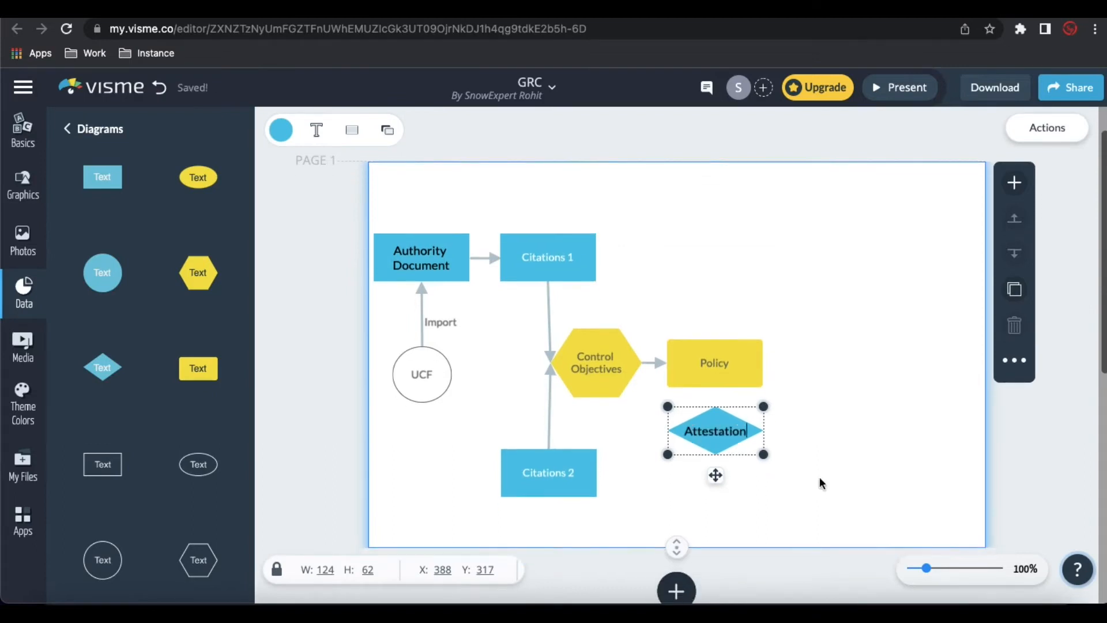
{"action": "left_click_drag", "start_coordinate": [715, 475], "coordinate": [696, 425]}
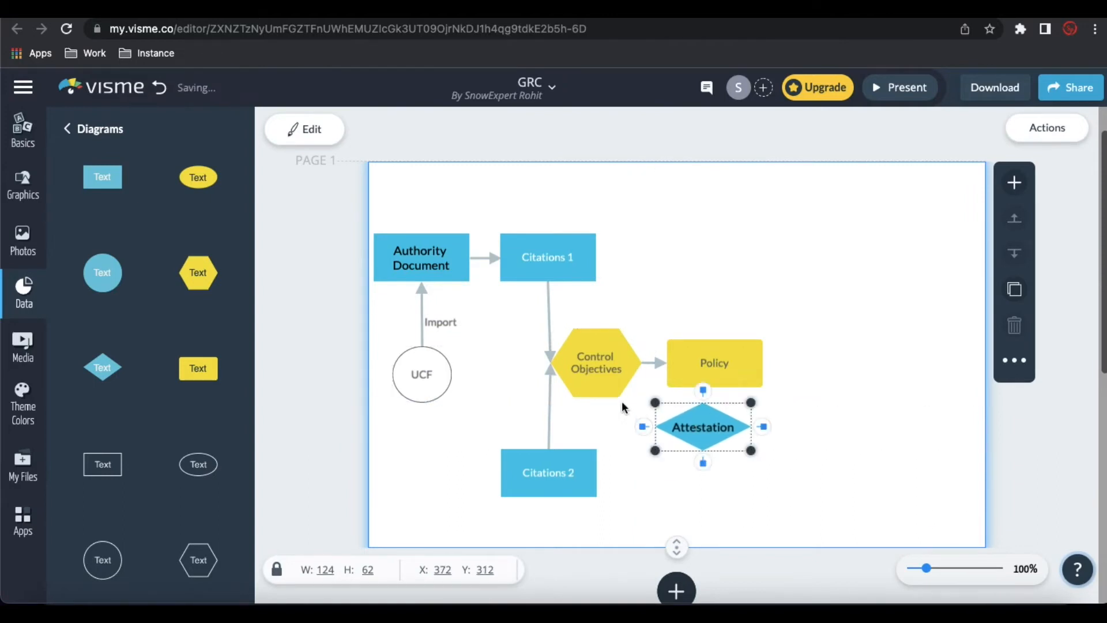
Connect the Control Objectives hexagon to the Attestation diamond with a dashed line
{"action": "scroll", "coordinate": [119, 451], "scroll_direction": "down", "scroll_amount": 8}
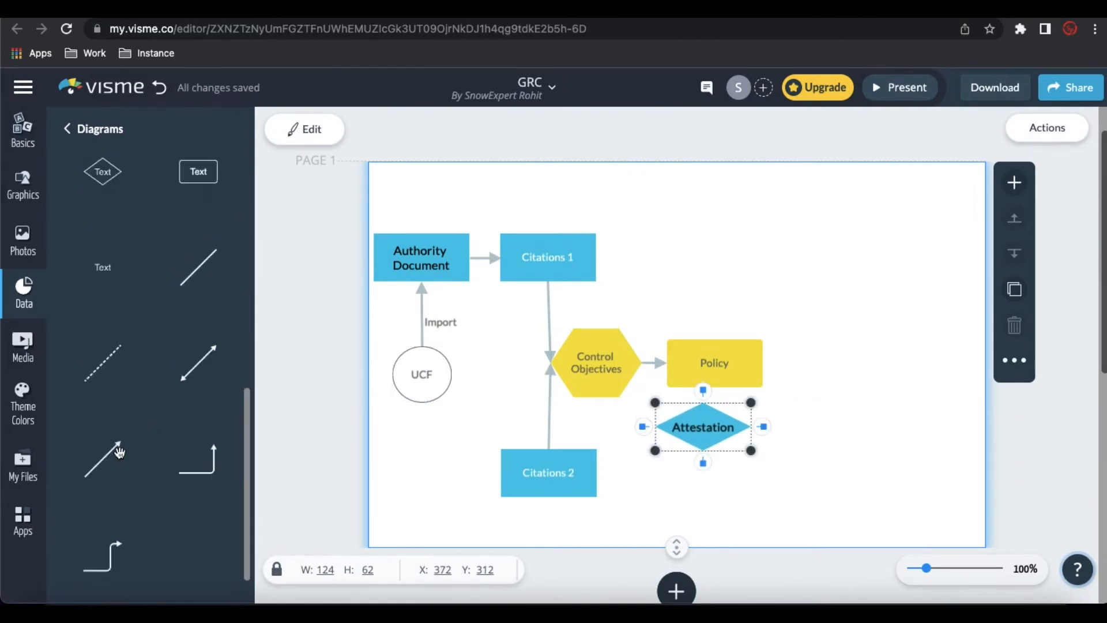
{"action": "left_click_drag", "start_coordinate": [104, 361], "coordinate": [602, 466]}
{"action": "left_click_drag", "start_coordinate": [601, 565], "coordinate": [619, 399]}
{"action": "left_click_drag", "start_coordinate": [755, 407], "coordinate": [658, 431]}
{"action": "key", "text": "super+z"}
{"action": "left_click_drag", "start_coordinate": [760, 408], "coordinate": [654, 425]}
{"action": "left_click", "coordinate": [672, 465]}
{"action": "left_click", "coordinate": [654, 425]}
{"action": "left_click", "coordinate": [671, 460]}
{"action": "left_click", "coordinate": [689, 442]}
{"action": "left_click", "coordinate": [864, 434]}
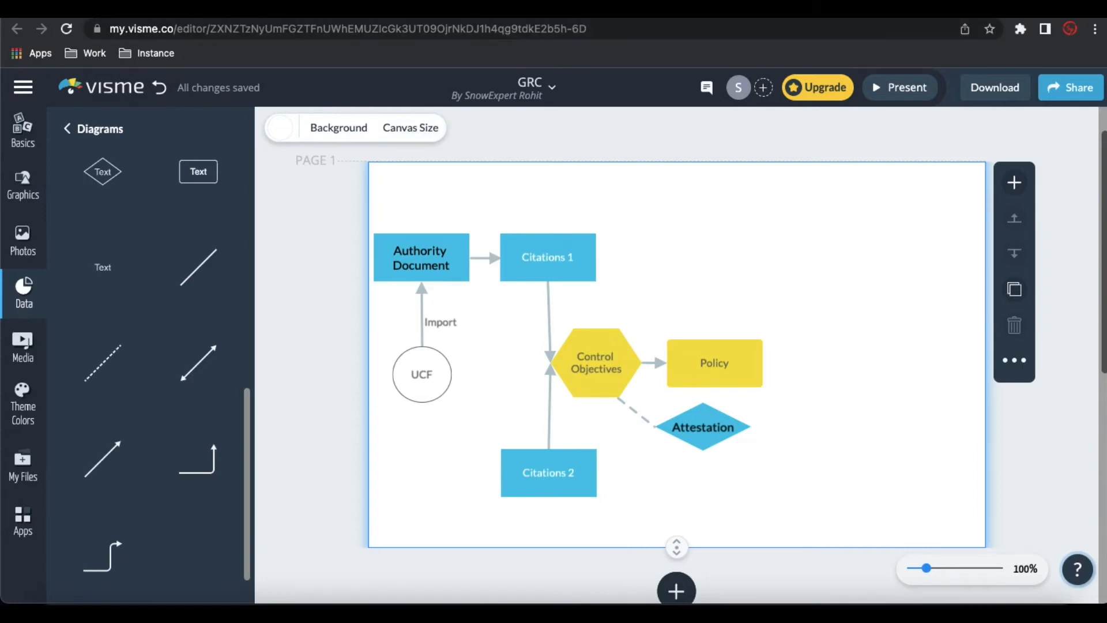
Return to ServiceNow, open the policy linked to the control objective, and examine its form
{"action": "left_click", "coordinate": [190, 9]}
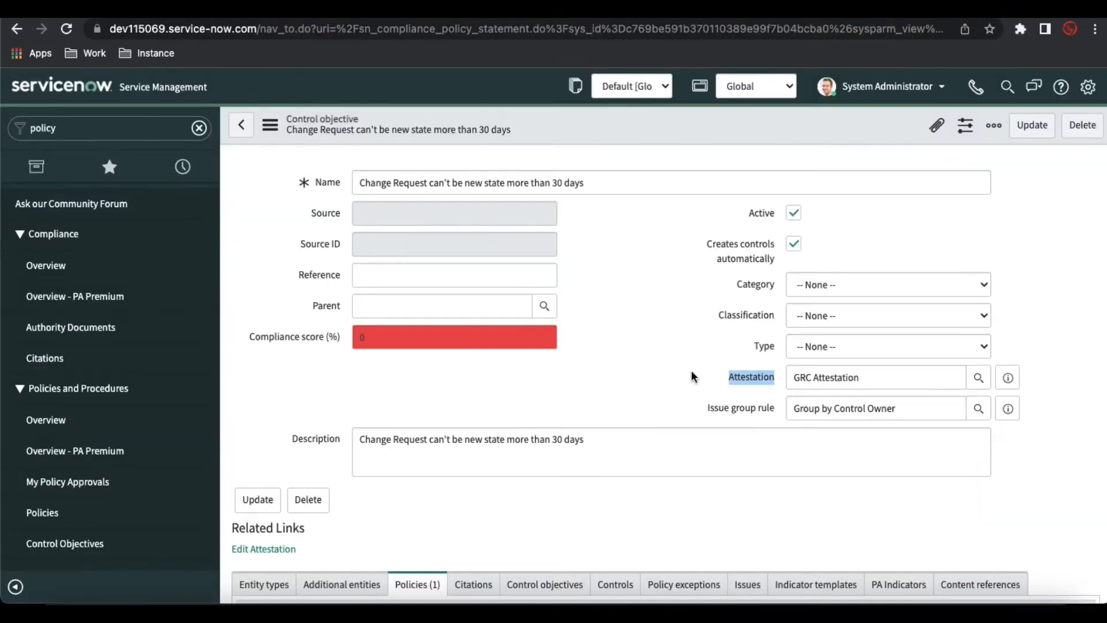
{"action": "scroll", "coordinate": [690, 369], "scroll_direction": "down", "scroll_amount": 2}
{"action": "scroll", "coordinate": [507, 453], "scroll_direction": "down", "scroll_amount": 2}
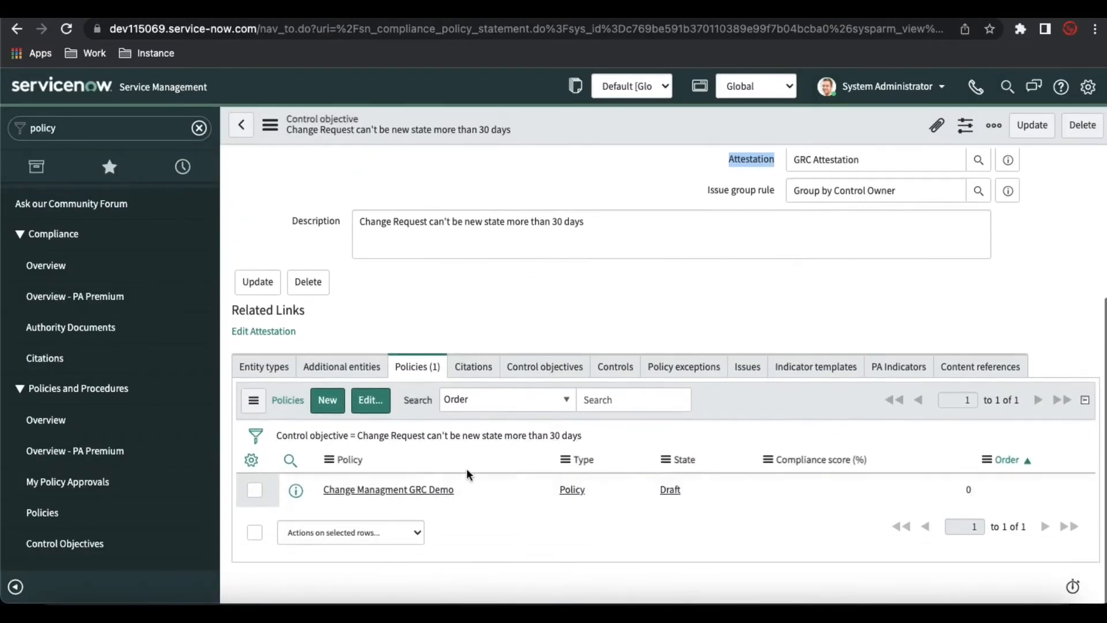
{"action": "left_click", "coordinate": [409, 494]}
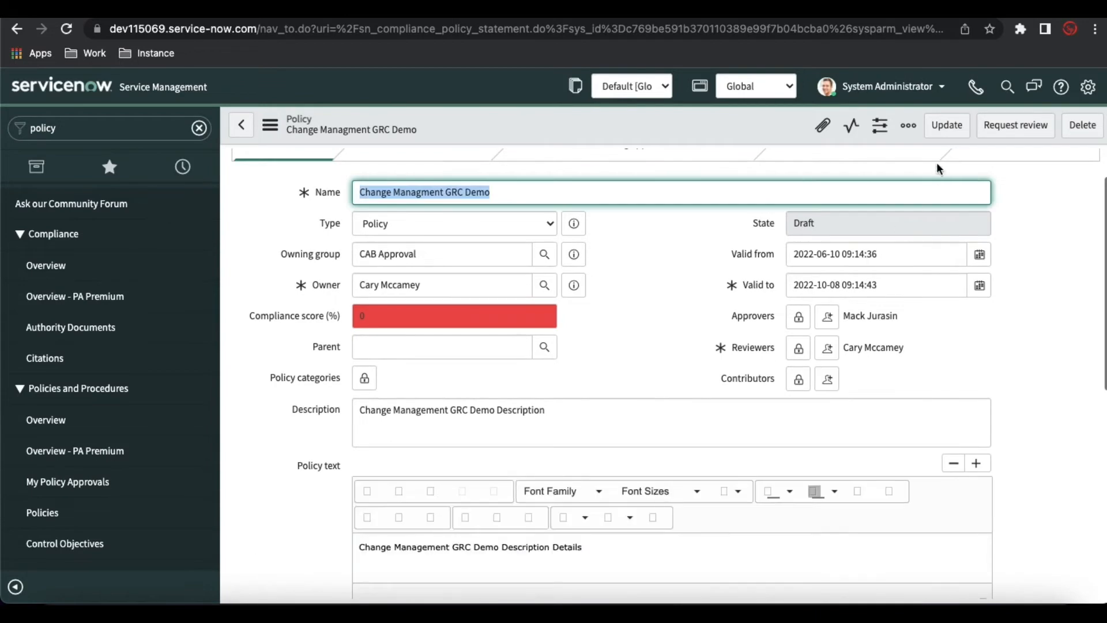
{"action": "scroll", "coordinate": [706, 351], "scroll_direction": "down", "scroll_amount": 3}
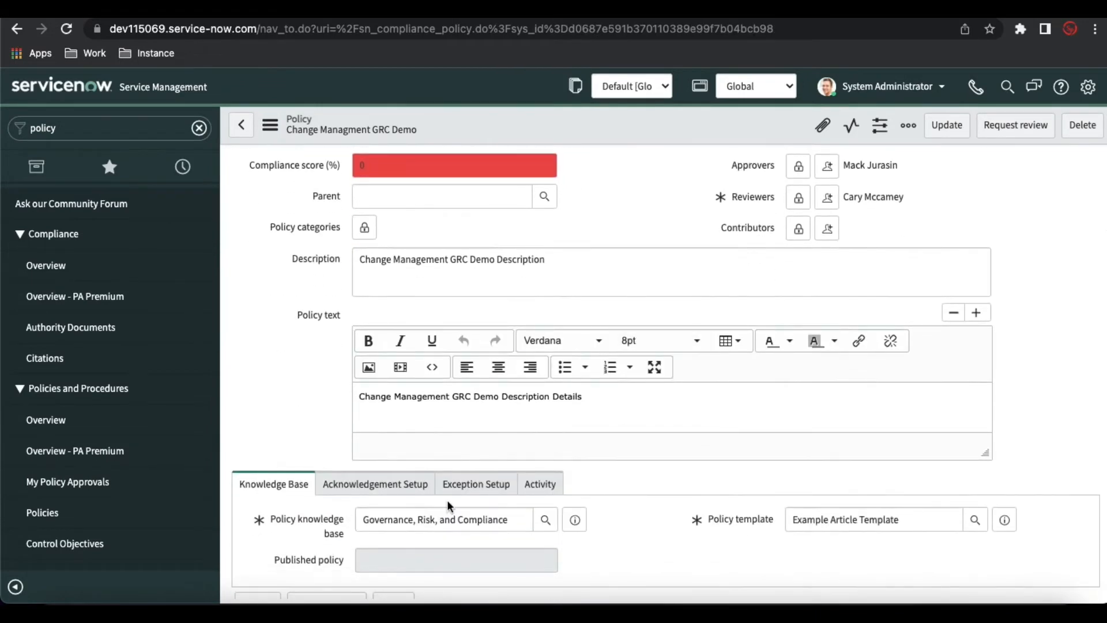
Set the policy's acknowledgement frequency to Monthly in its acknowledgement setup
{"action": "left_click", "coordinate": [407, 487]}
{"action": "scroll", "coordinate": [692, 472], "scroll_direction": "down", "scroll_amount": 1}
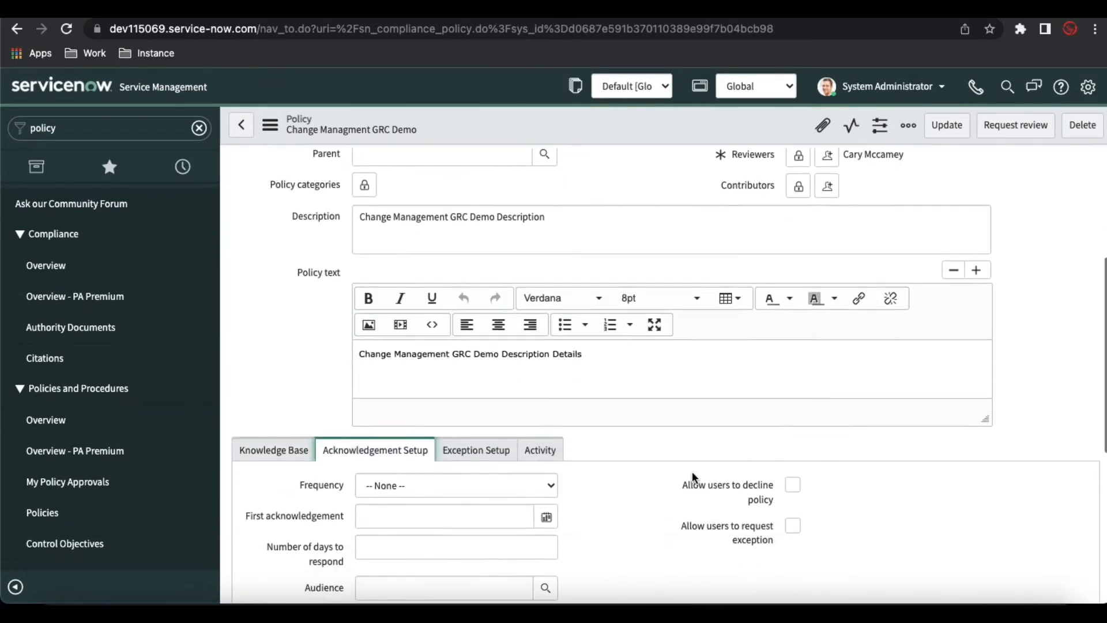
{"action": "scroll", "coordinate": [692, 472], "scroll_direction": "down", "scroll_amount": 2}
{"action": "scroll", "coordinate": [692, 472], "scroll_direction": "down", "scroll_amount": 1}
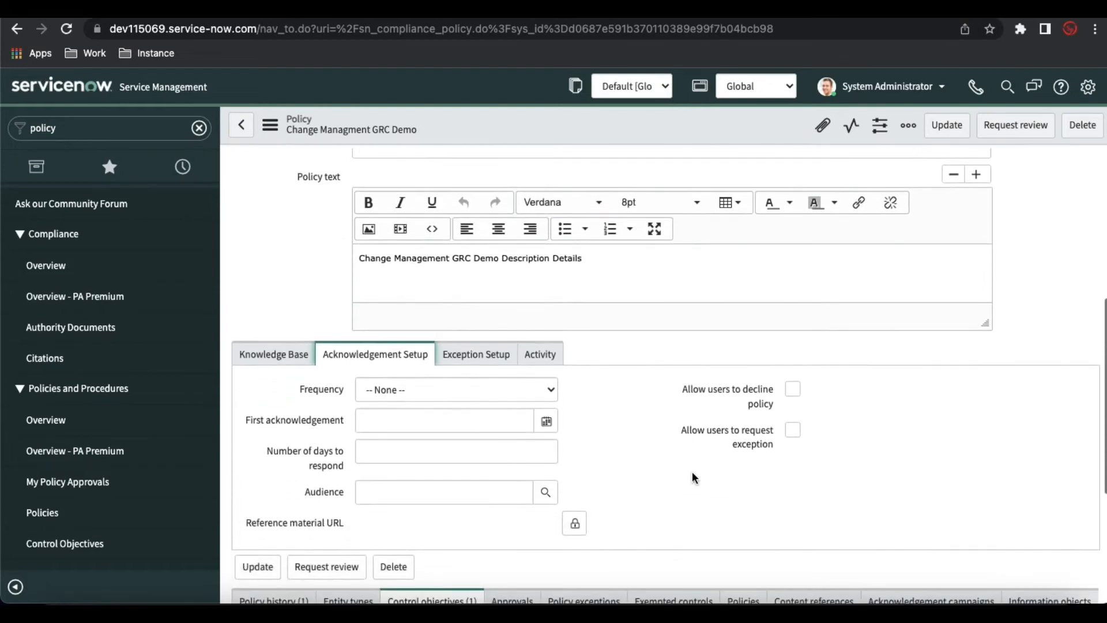
{"action": "left_click", "coordinate": [438, 393]}
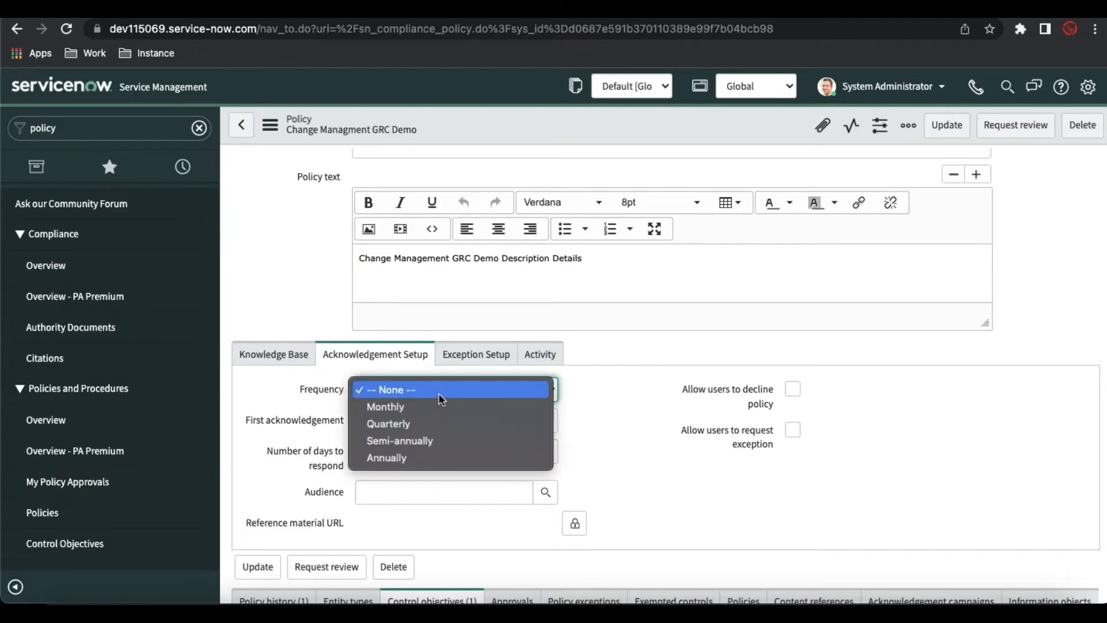
{"action": "left_click", "coordinate": [418, 407]}
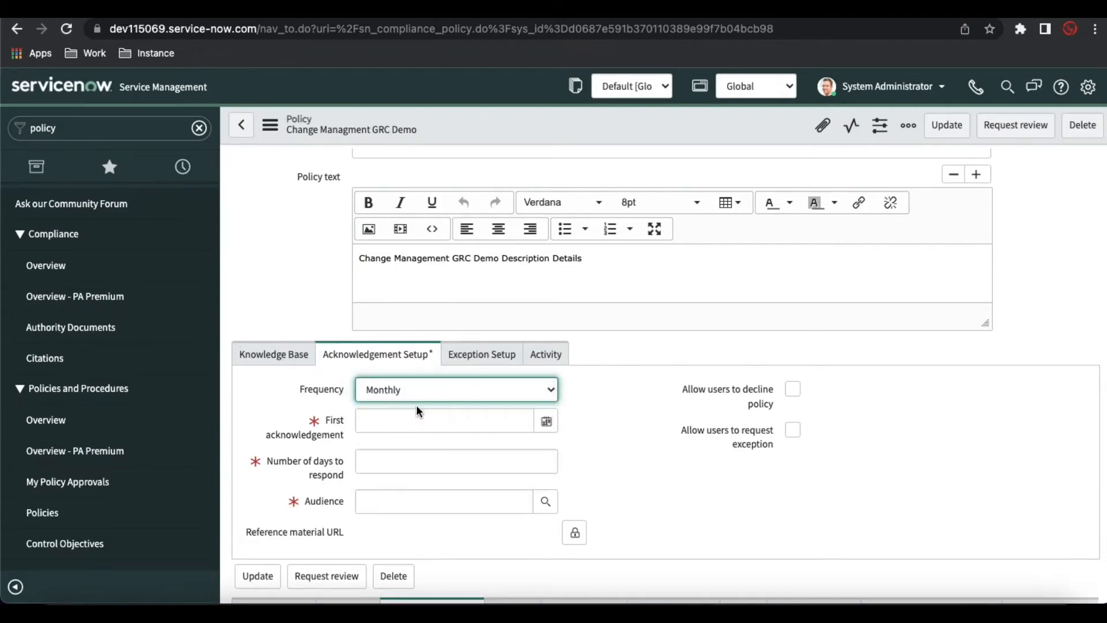
Try 2022-05-30 as the first acknowledgement date and check the policy's validity dates
{"action": "left_click", "coordinate": [547, 428]}
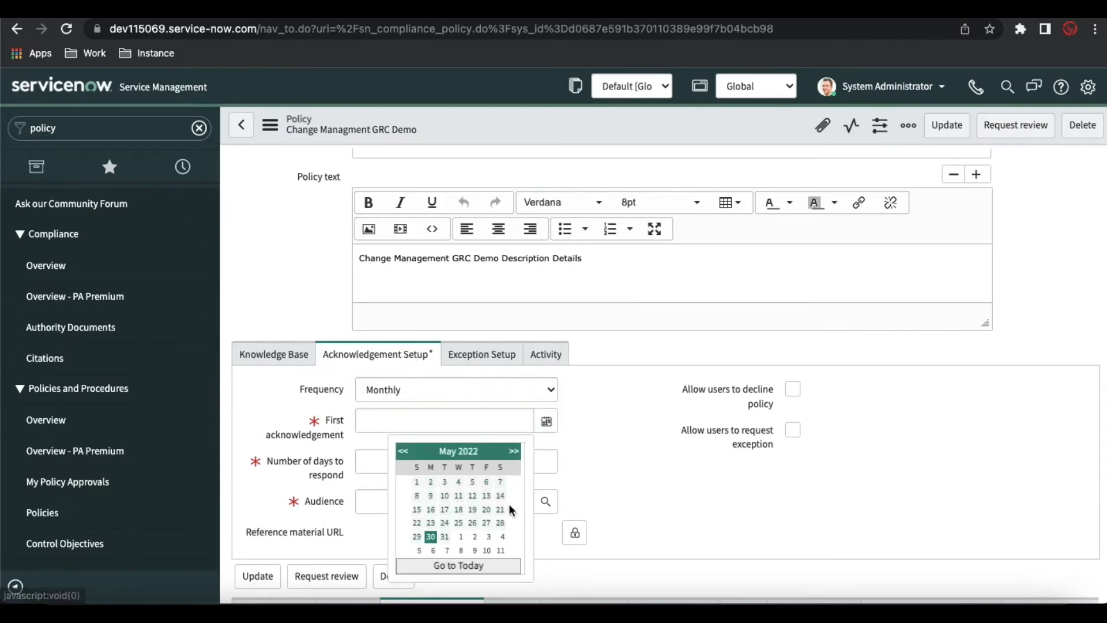
{"action": "left_click", "coordinate": [652, 419]}
{"action": "scroll", "coordinate": [651, 417], "scroll_direction": "up", "scroll_amount": 3}
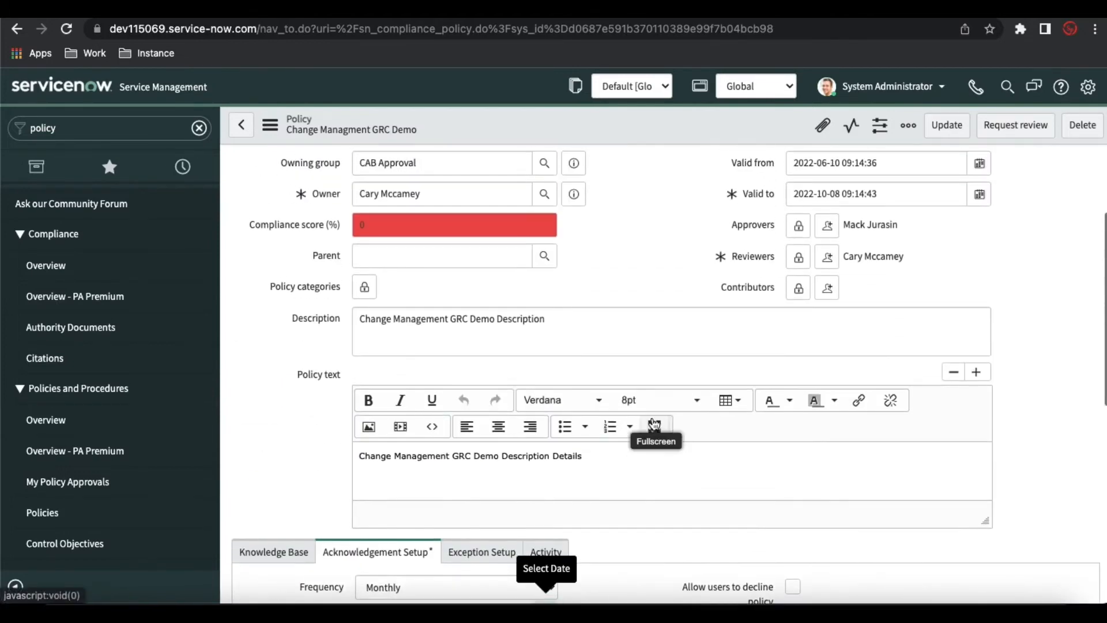
{"action": "scroll", "coordinate": [653, 424], "scroll_direction": "up", "scroll_amount": 1}
{"action": "scroll", "coordinate": [772, 244], "scroll_direction": "down", "scroll_amount": 7}
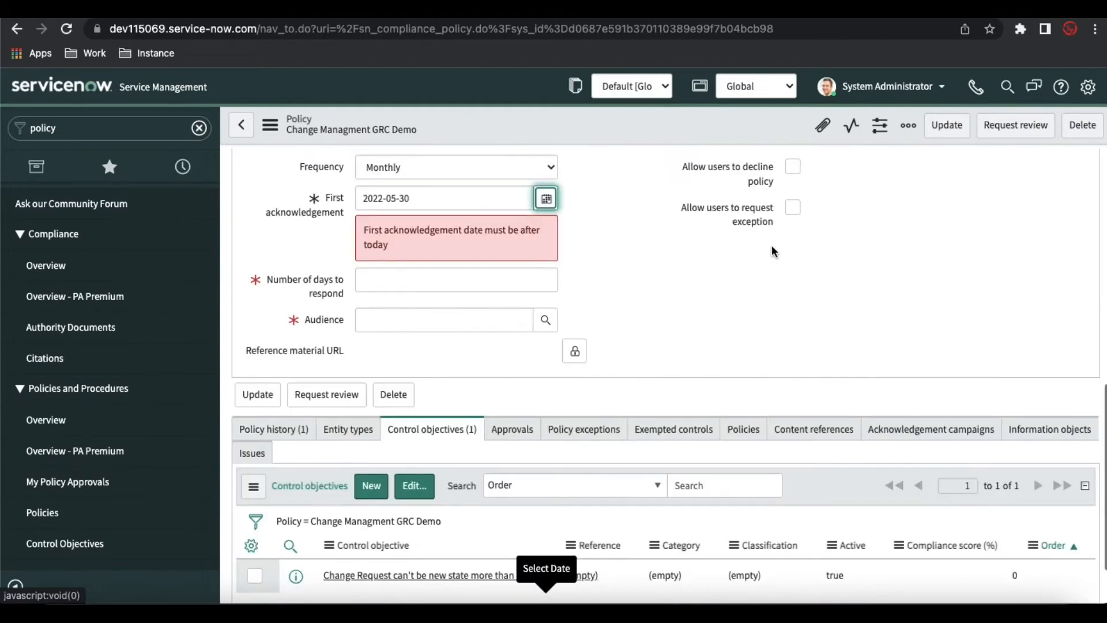
{"action": "scroll", "coordinate": [695, 327], "scroll_direction": "up", "scroll_amount": 10}
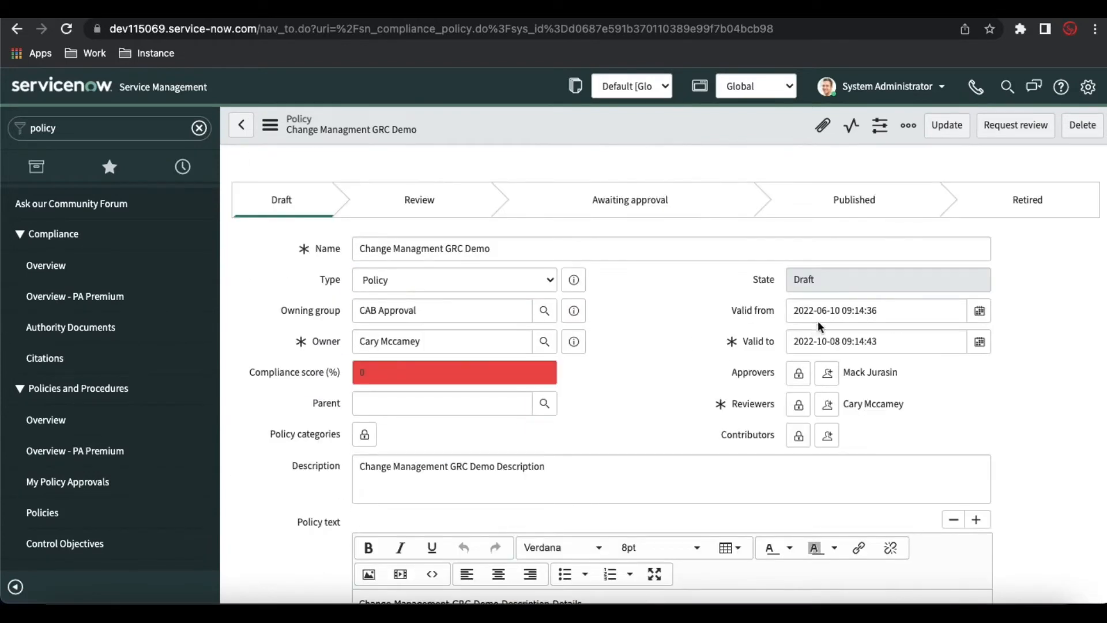
{"action": "scroll", "coordinate": [724, 354], "scroll_direction": "down", "scroll_amount": 9}
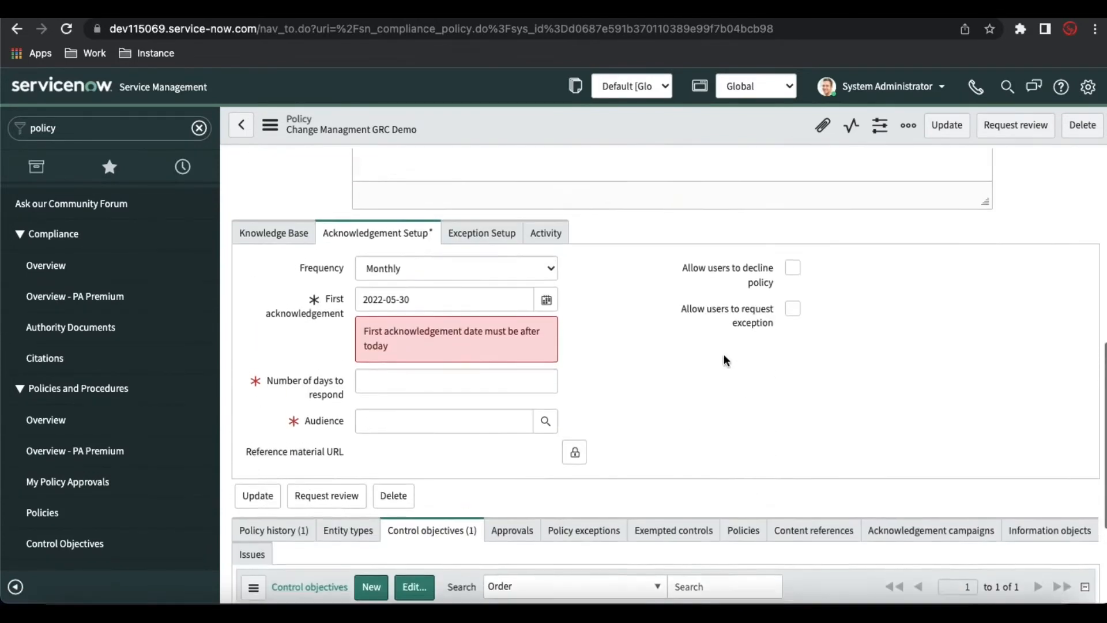
{"action": "scroll", "coordinate": [724, 354], "scroll_direction": "up", "scroll_amount": 2}
{"action": "scroll", "coordinate": [720, 355], "scroll_direction": "up", "scroll_amount": 10}
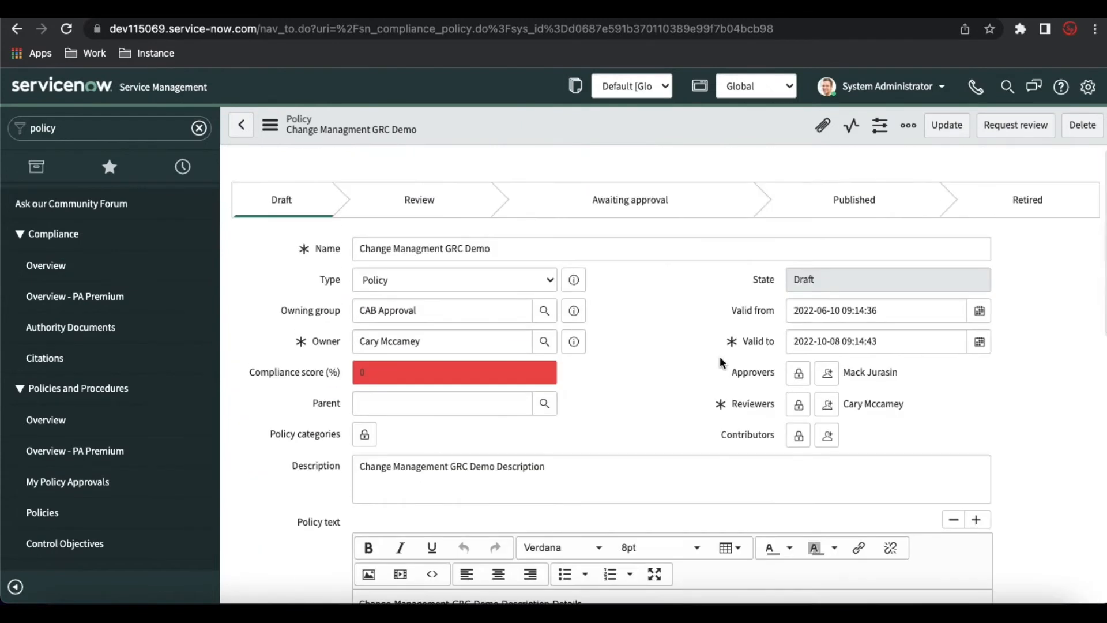
{"action": "scroll", "coordinate": [721, 362], "scroll_direction": "down", "scroll_amount": 1}
{"action": "scroll", "coordinate": [720, 360], "scroll_direction": "down", "scroll_amount": 6}
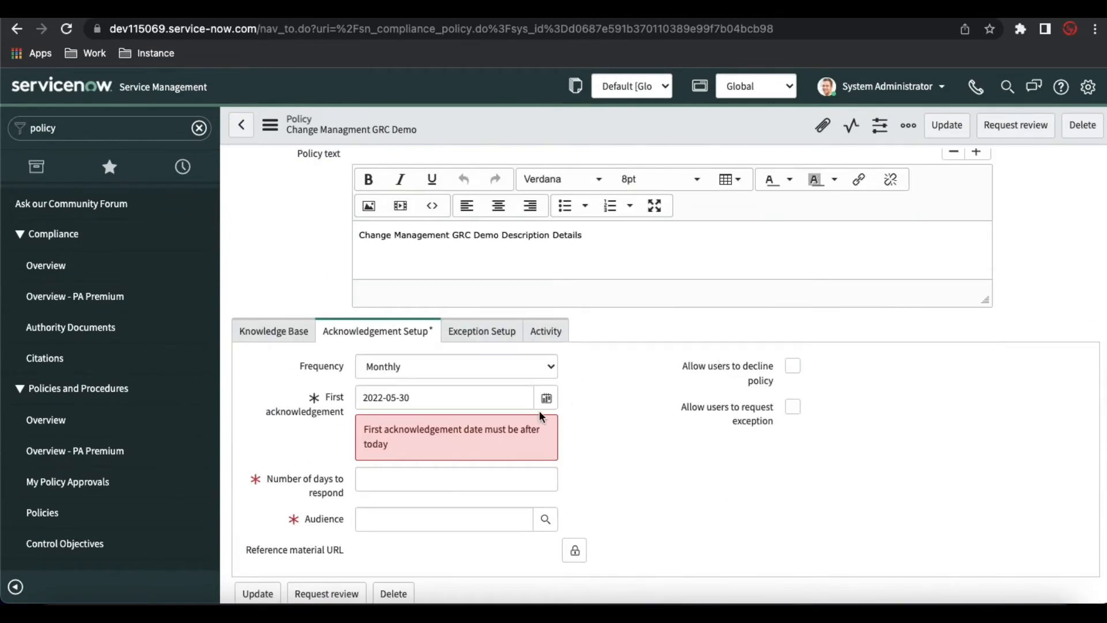
Set the first acknowledgement date to 2022-06-10
{"action": "left_click", "coordinate": [396, 398]}
{"action": "key", "text": "BackSpace"}
{"action": "type", "text": "6"}
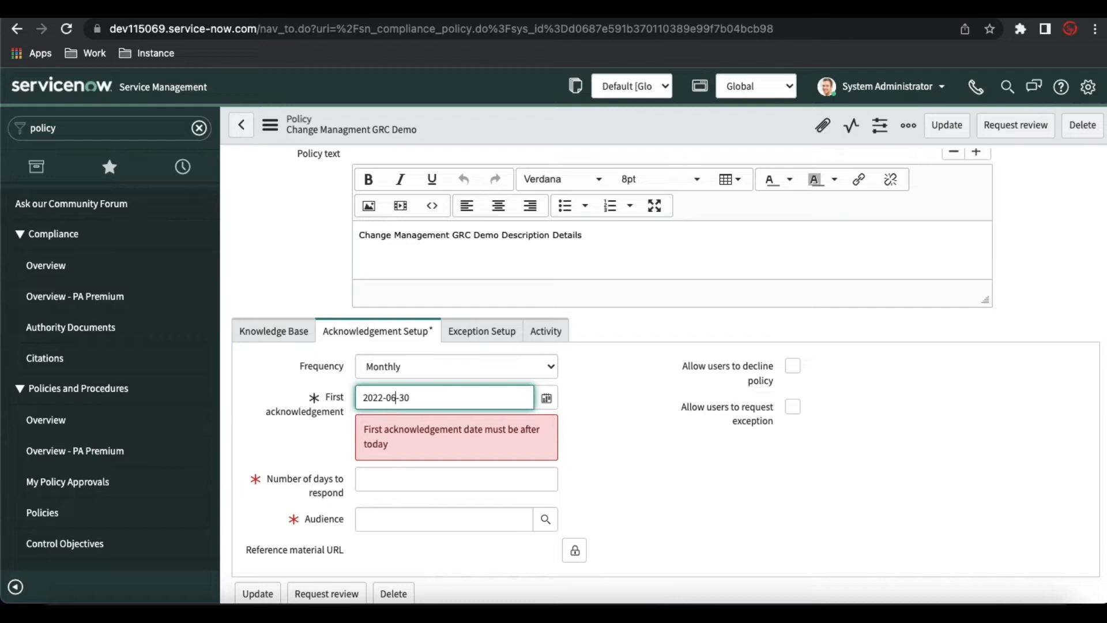
{"action": "key", "text": "BackSpace"}
{"action": "key", "text": "BackSpace"}
{"action": "type", "text": "10"}
Fill in the number of days to respond and set the acknowledgement audience to Change Managers
{"action": "left_click", "coordinate": [390, 488]}
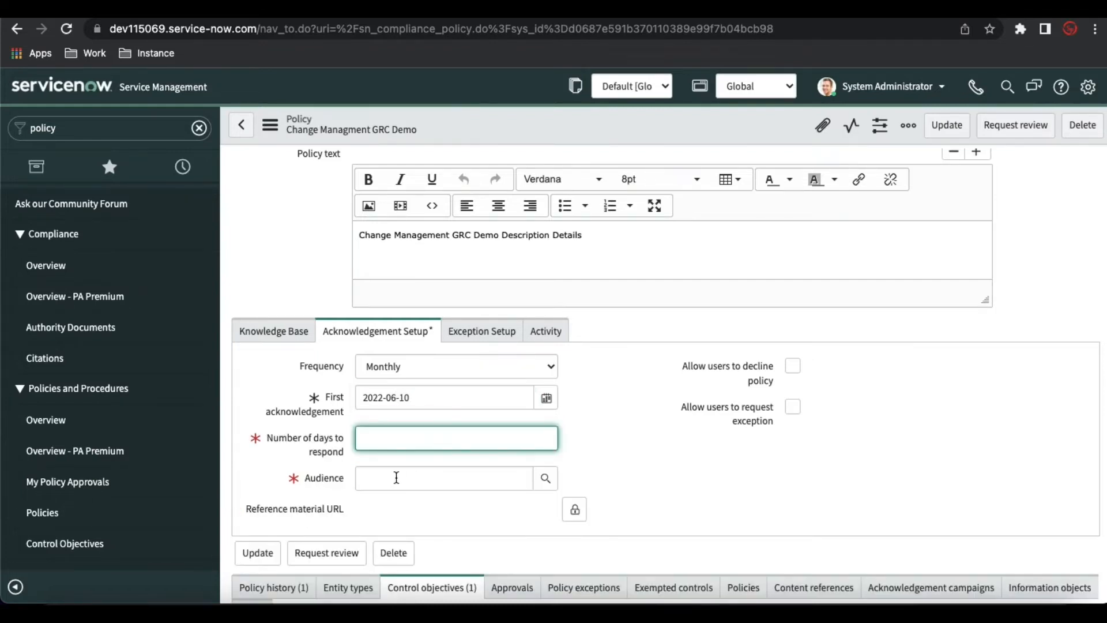
{"action": "left_click", "coordinate": [539, 484]}
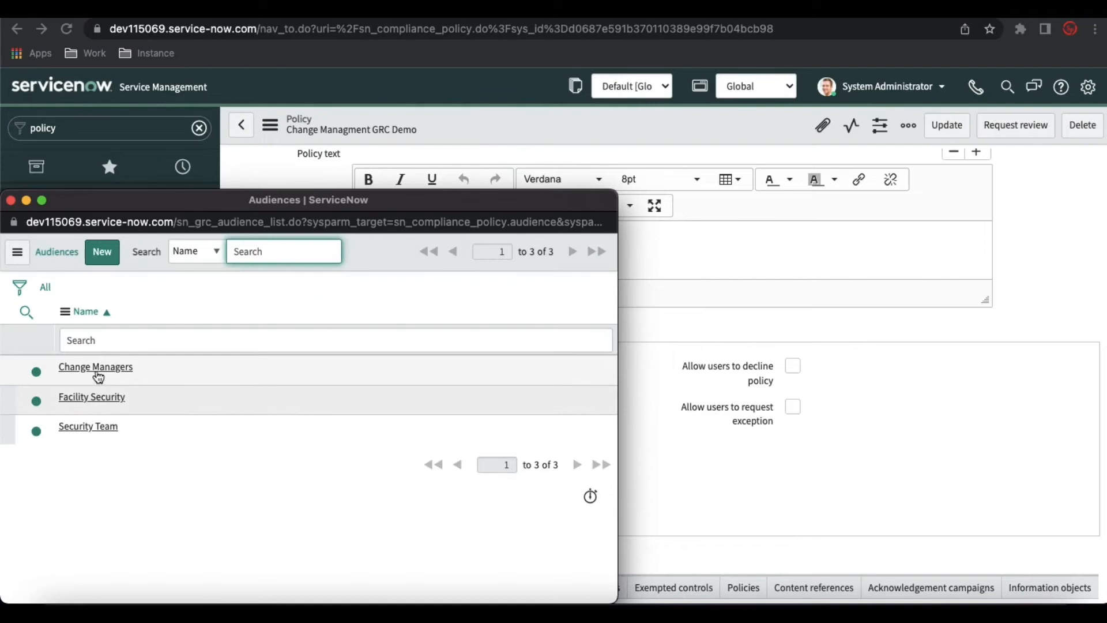
{"action": "left_click", "coordinate": [97, 372]}
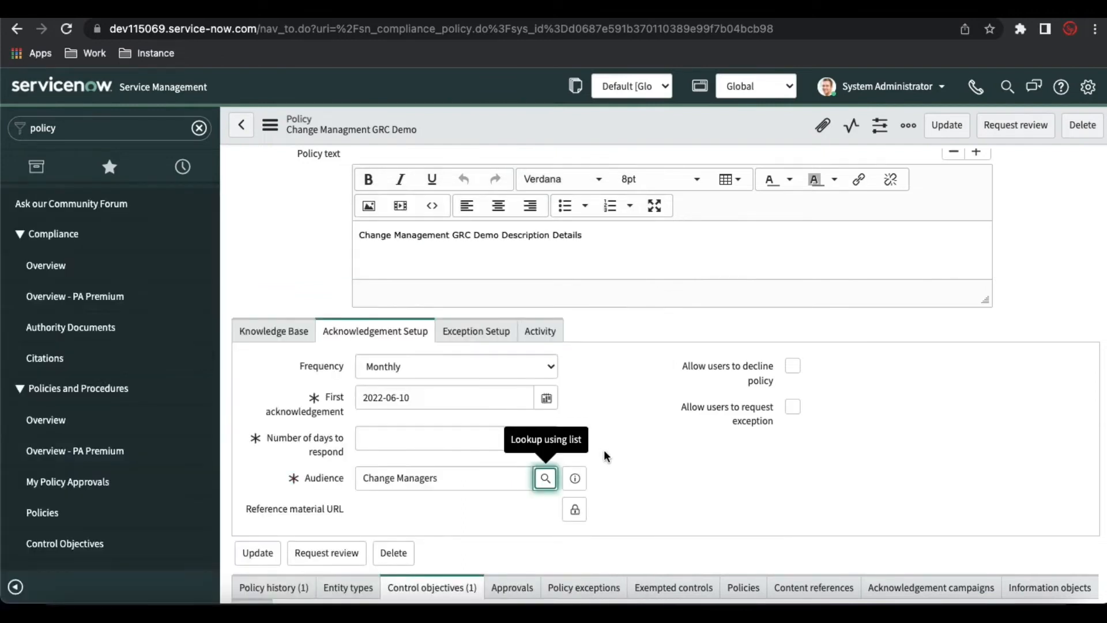
Set the policy's maximum exception duration to 2 days in its exception setup
{"action": "left_click", "coordinate": [477, 331]}
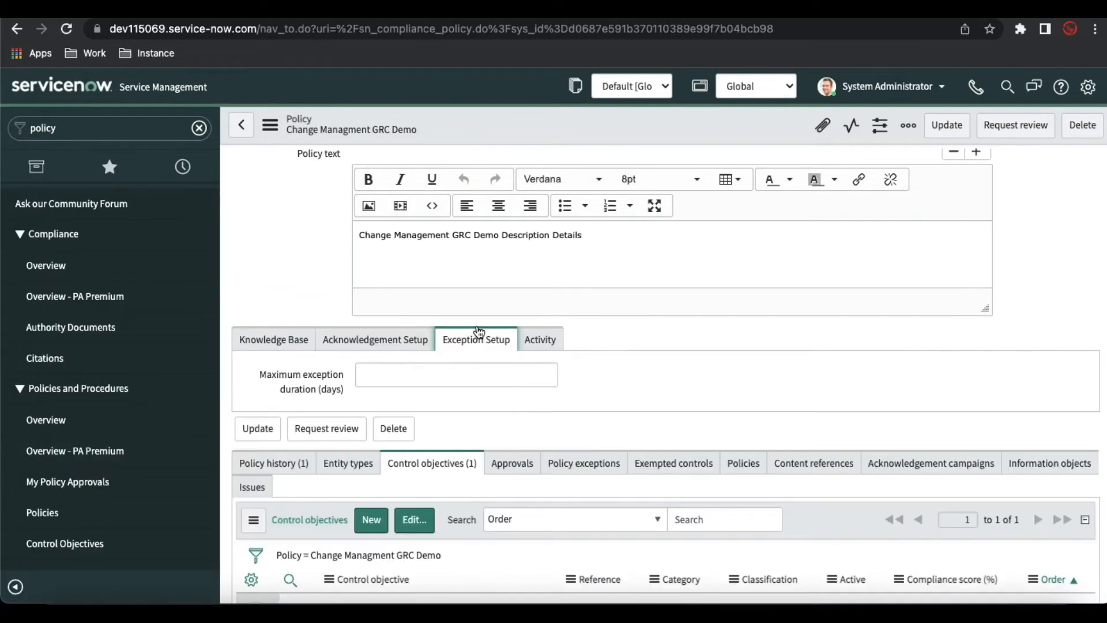
{"action": "left_click", "coordinate": [466, 378]}
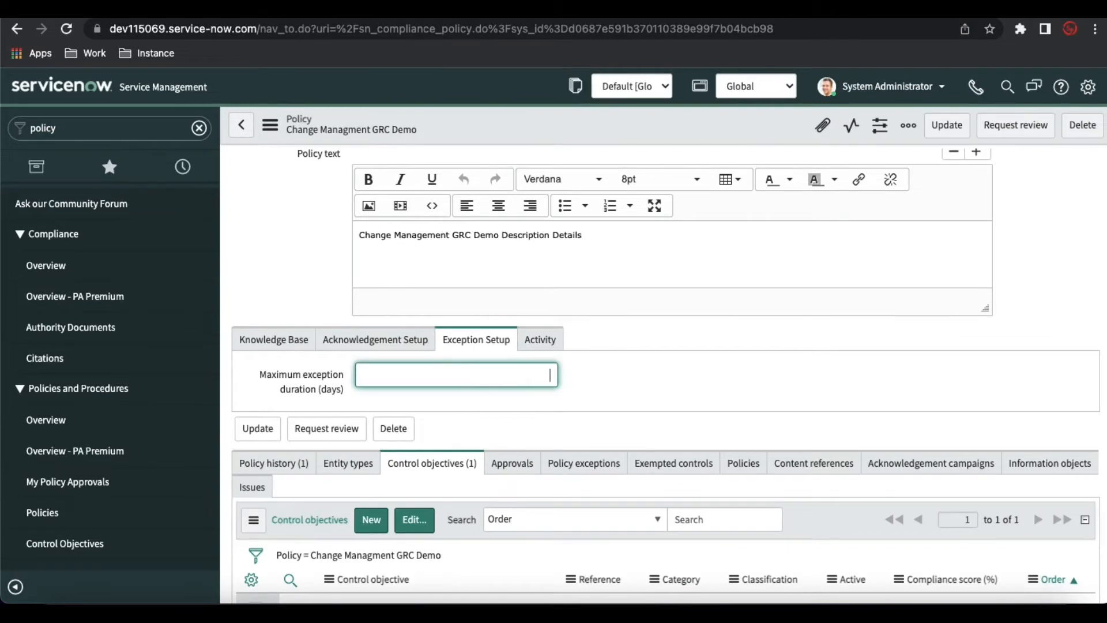
{"action": "left_click", "coordinate": [692, 382]}
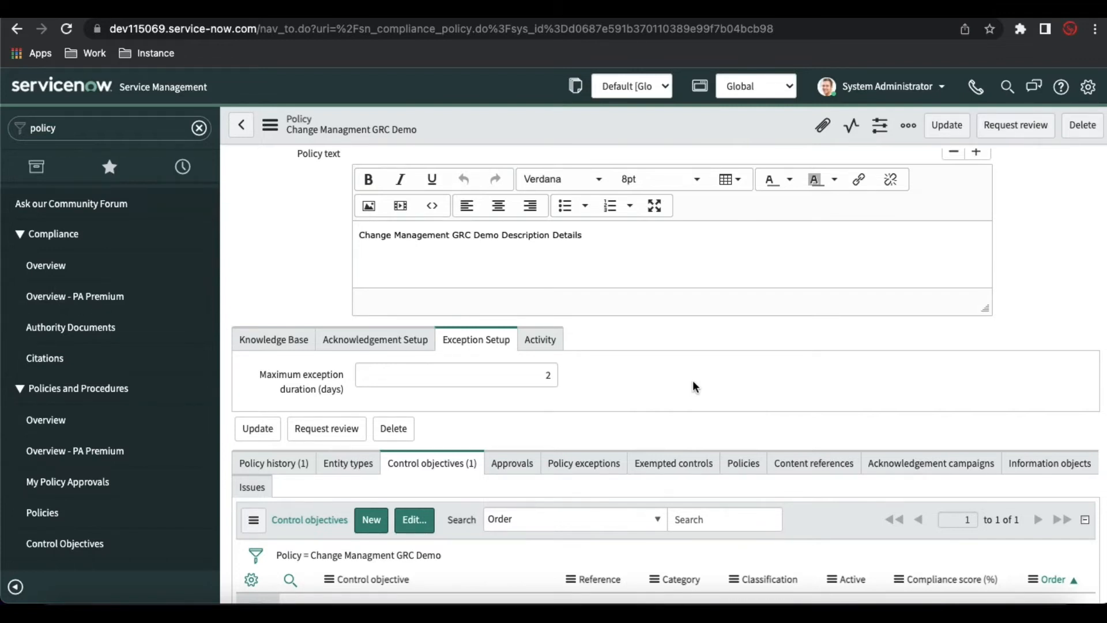
Save the policy with the form kept open and request its review
{"action": "scroll", "coordinate": [693, 379], "scroll_direction": "up", "scroll_amount": 6}
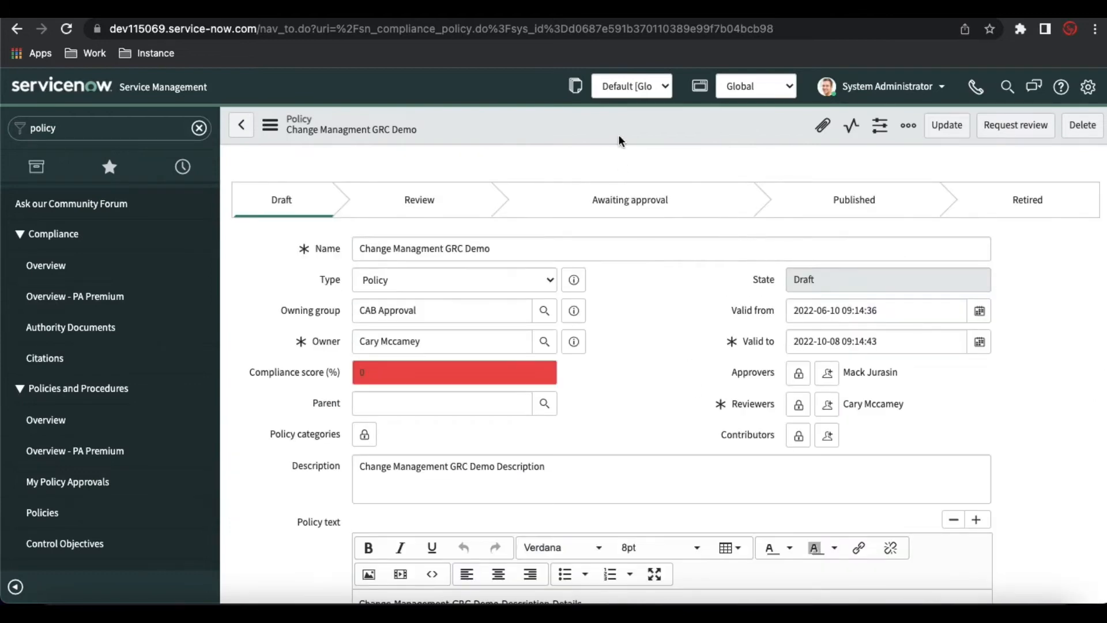
{"action": "right_click", "coordinate": [618, 133]}
{"action": "left_click", "coordinate": [633, 147]}
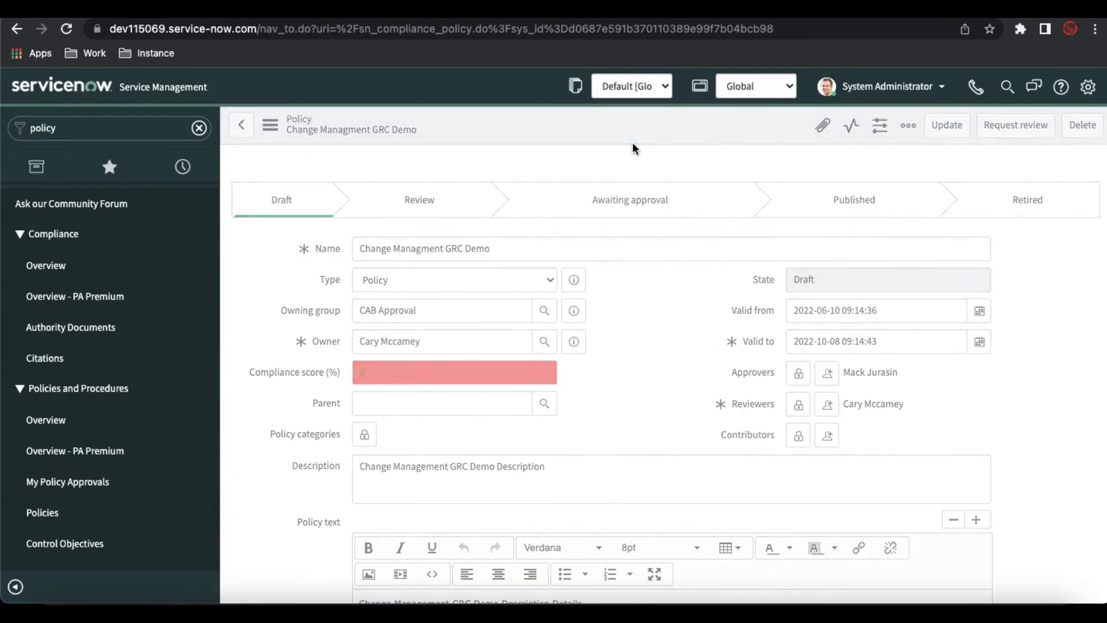
{"action": "left_click", "coordinate": [1032, 130]}
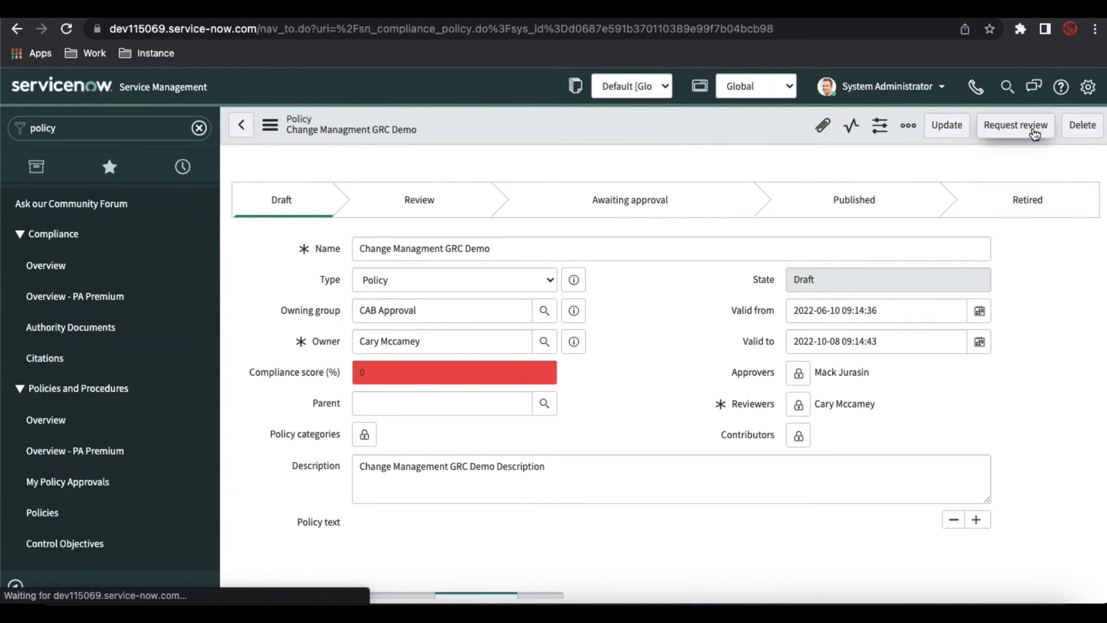
Request a review of the Change Managment GRC Demo policy with the message "Please review"
{"action": "left_click", "coordinate": [1034, 130]}
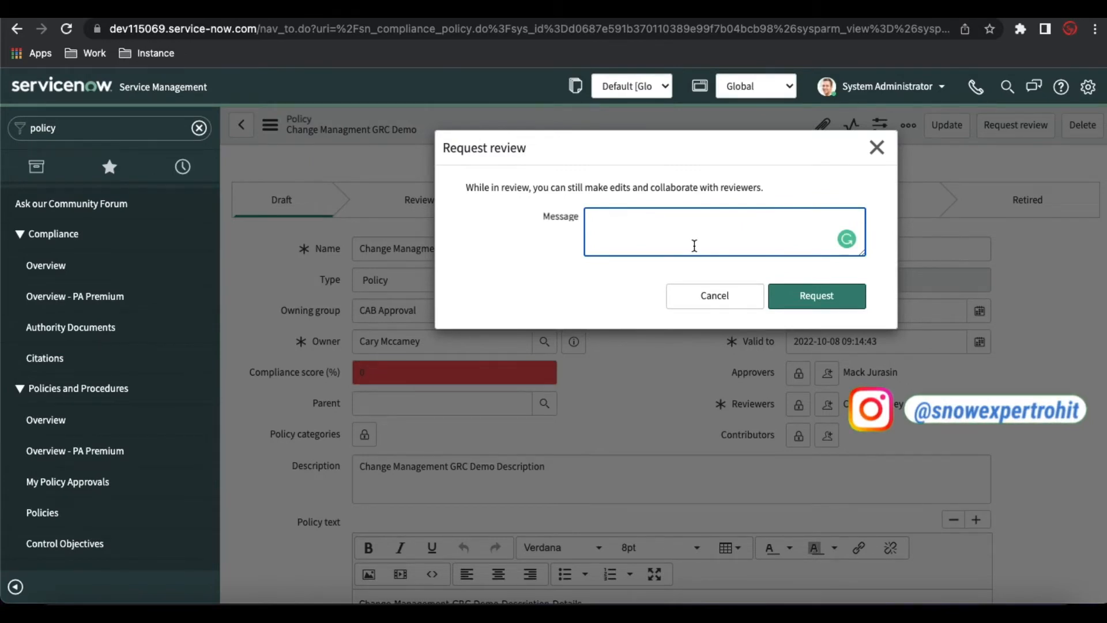
{"action": "type", "text": "Plea"}
{"action": "type", "text": "se review"}
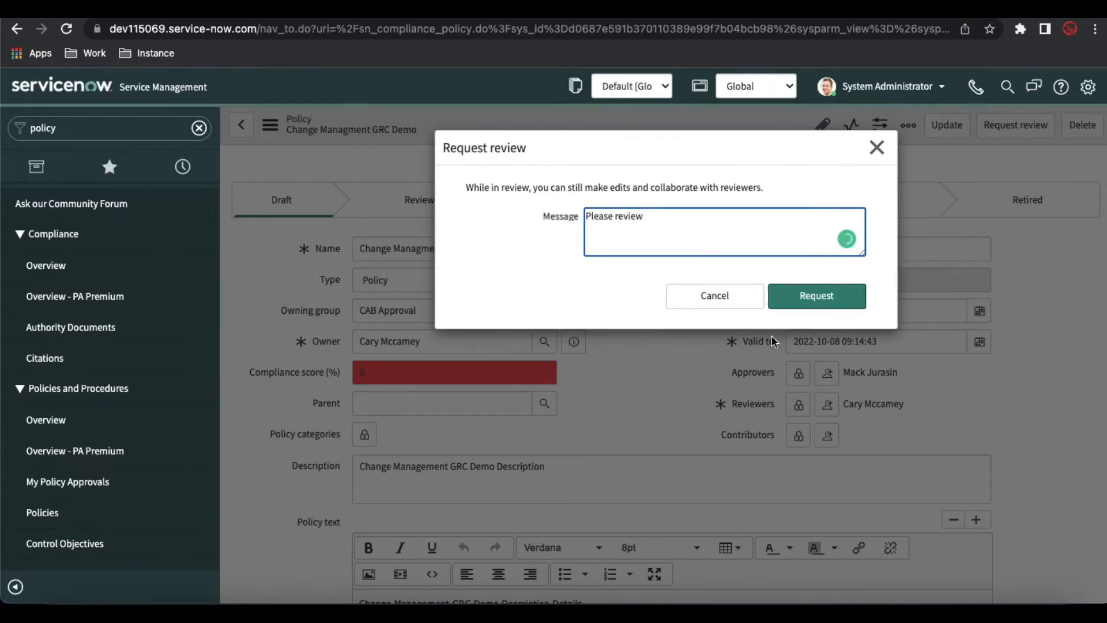
{"action": "left_click", "coordinate": [775, 302]}
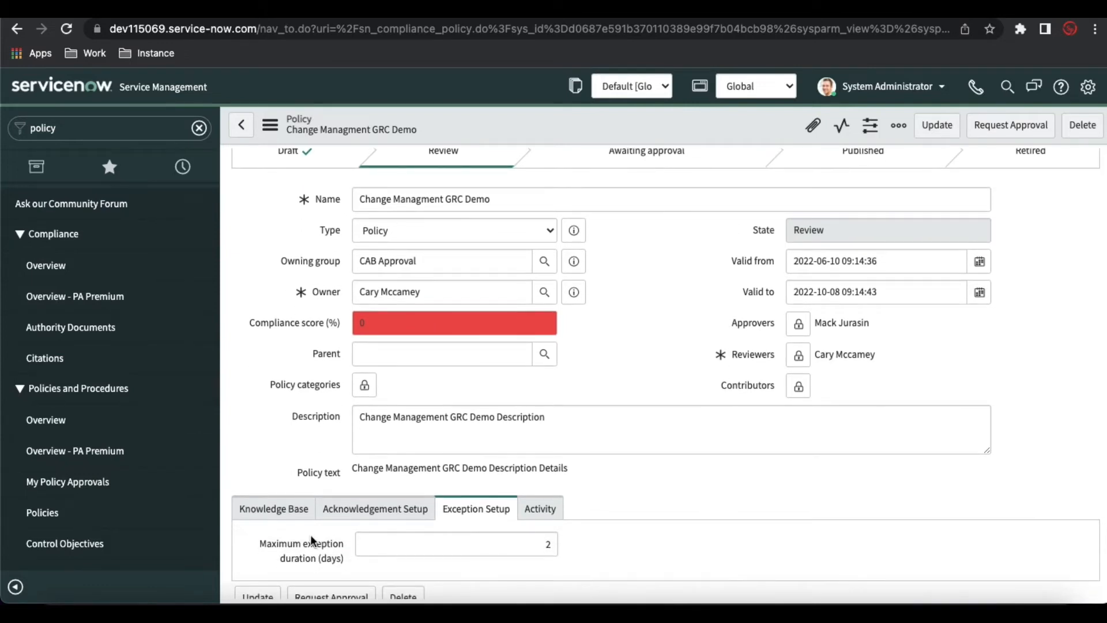
Check the policy's acknowledgement setup and its activity history for the review request
{"action": "left_click", "coordinate": [359, 512]}
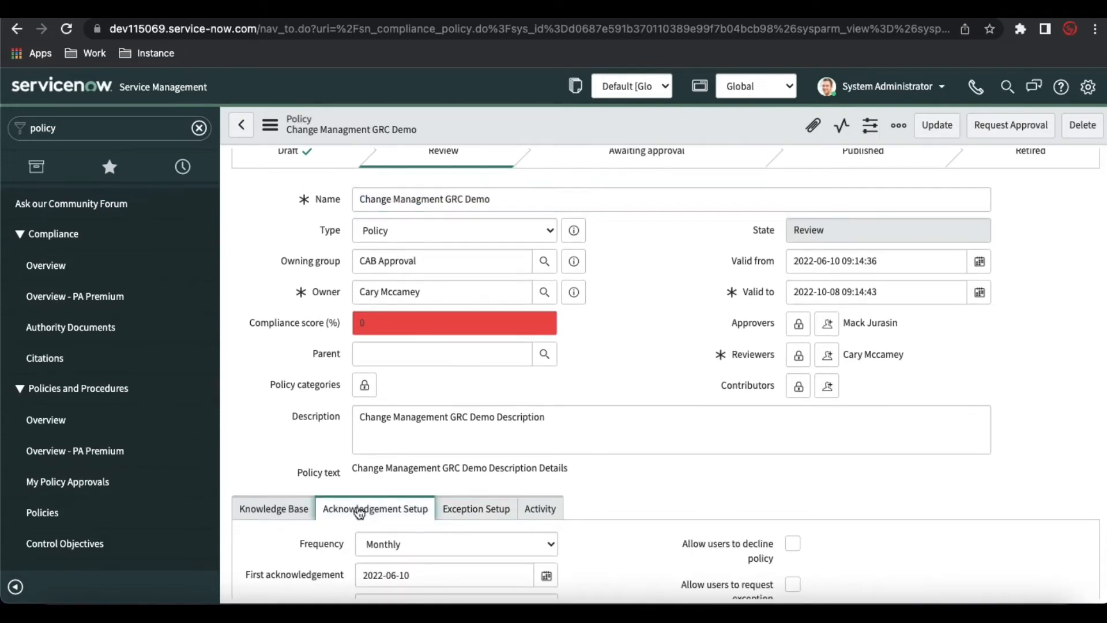
{"action": "left_click", "coordinate": [540, 508]}
{"action": "scroll", "coordinate": [672, 488], "scroll_direction": "down", "scroll_amount": 5}
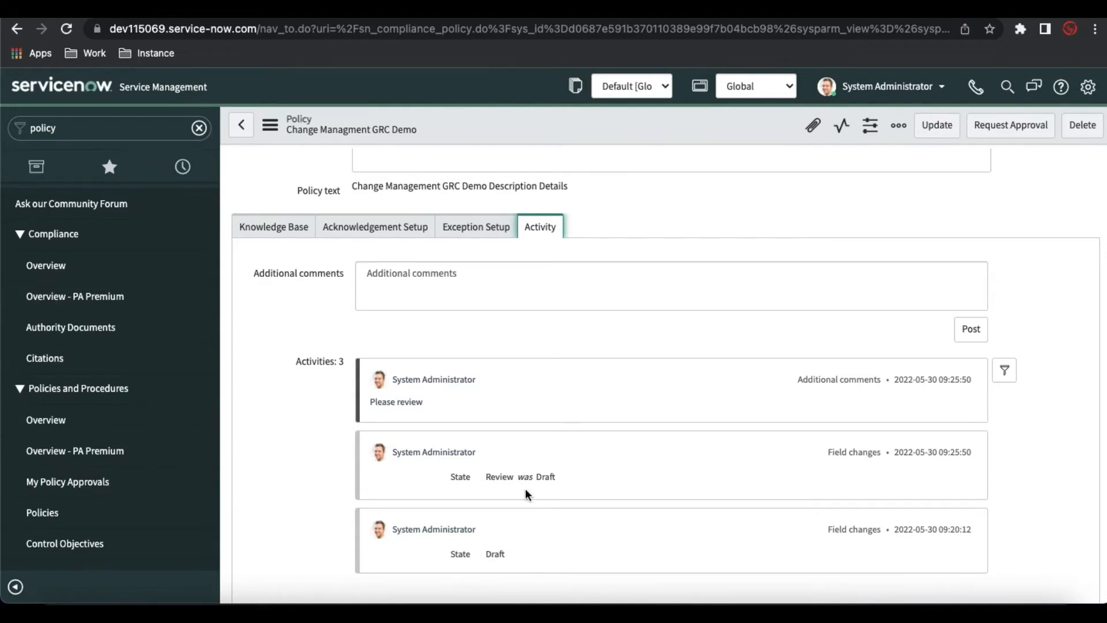
{"action": "scroll", "coordinate": [527, 488], "scroll_direction": "up", "scroll_amount": 5}
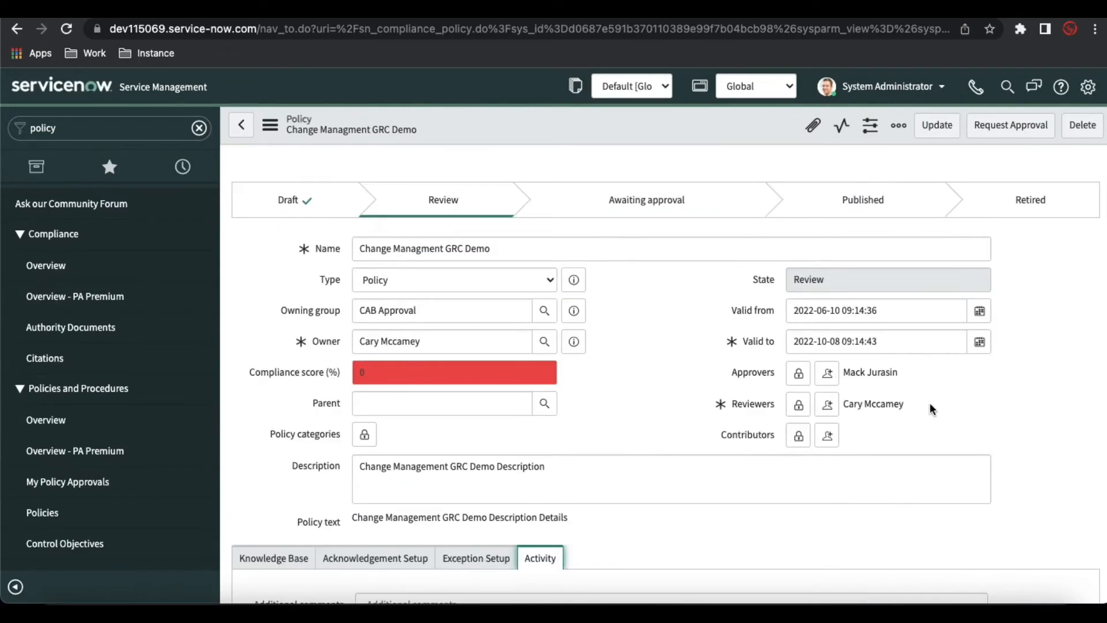
Impersonate the policy's approver, using the name copied from the Approvers field
{"action": "left_click_drag", "start_coordinate": [897, 373], "coordinate": [845, 373]}
{"action": "key", "text": "ctrl+c"}
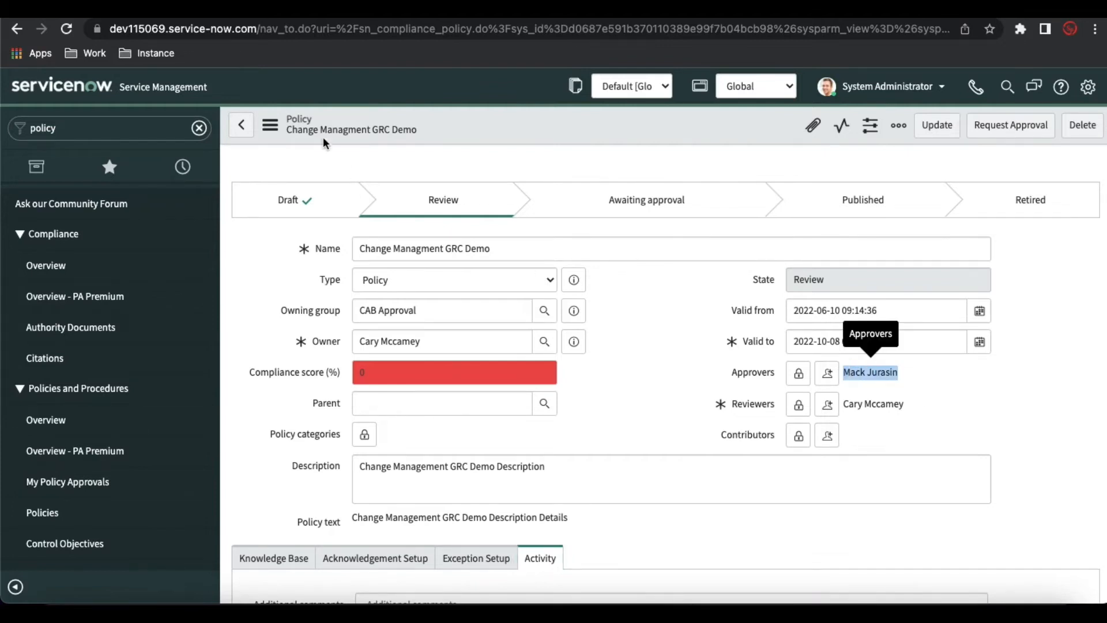
{"action": "right_click", "coordinate": [199, 18]}
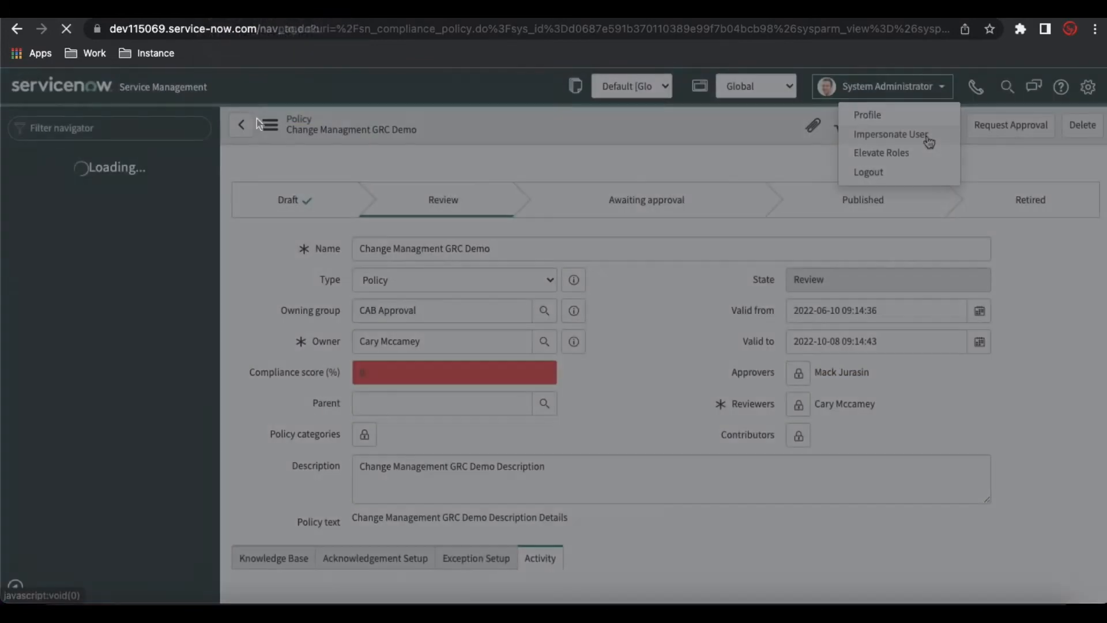
{"action": "left_click", "coordinate": [860, 137]}
{"action": "key", "text": "ctrl+v"}
{"action": "key", "text": "Return"}
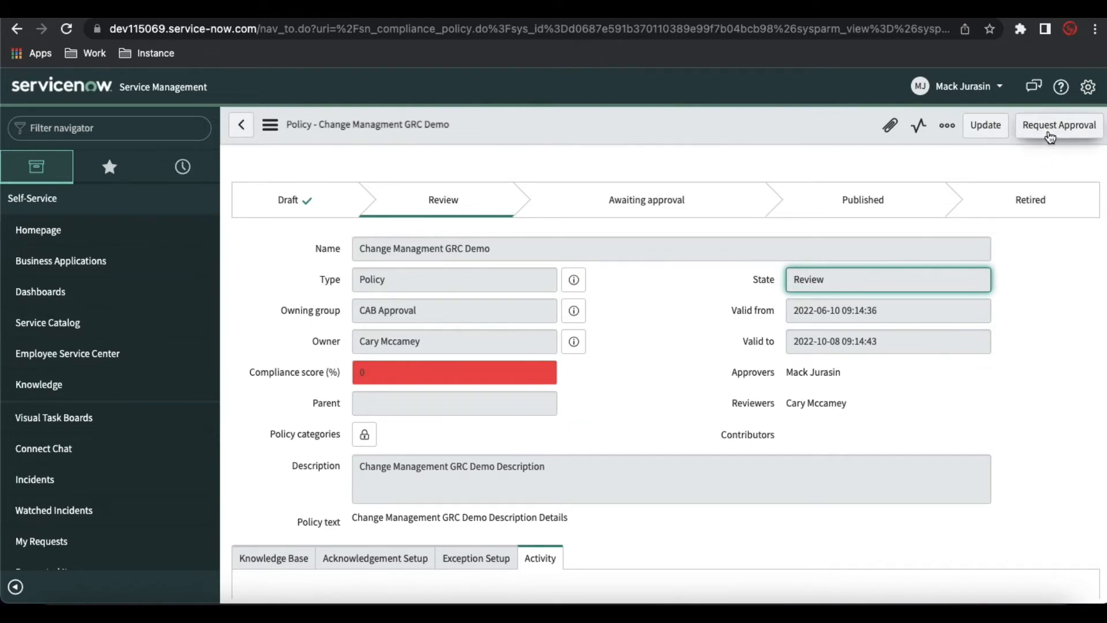
Examine the policy's activity and knowledge base details from the approver's account
{"action": "scroll", "coordinate": [806, 414], "scroll_direction": "down", "scroll_amount": 3}
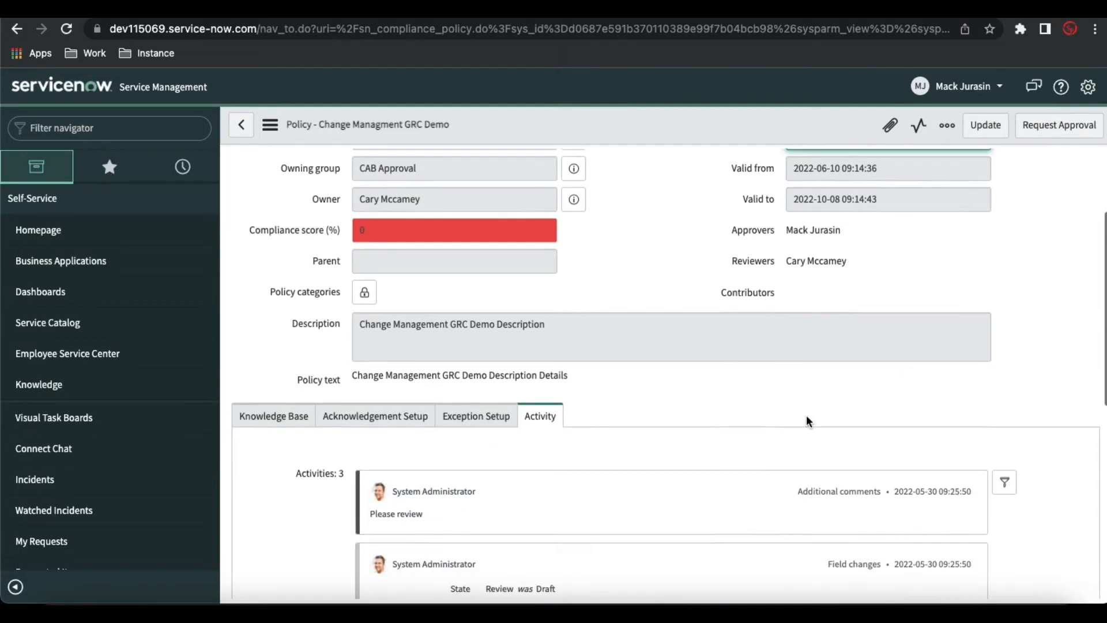
{"action": "left_click", "coordinate": [274, 419]}
{"action": "scroll", "coordinate": [494, 416], "scroll_direction": "up", "scroll_amount": 3}
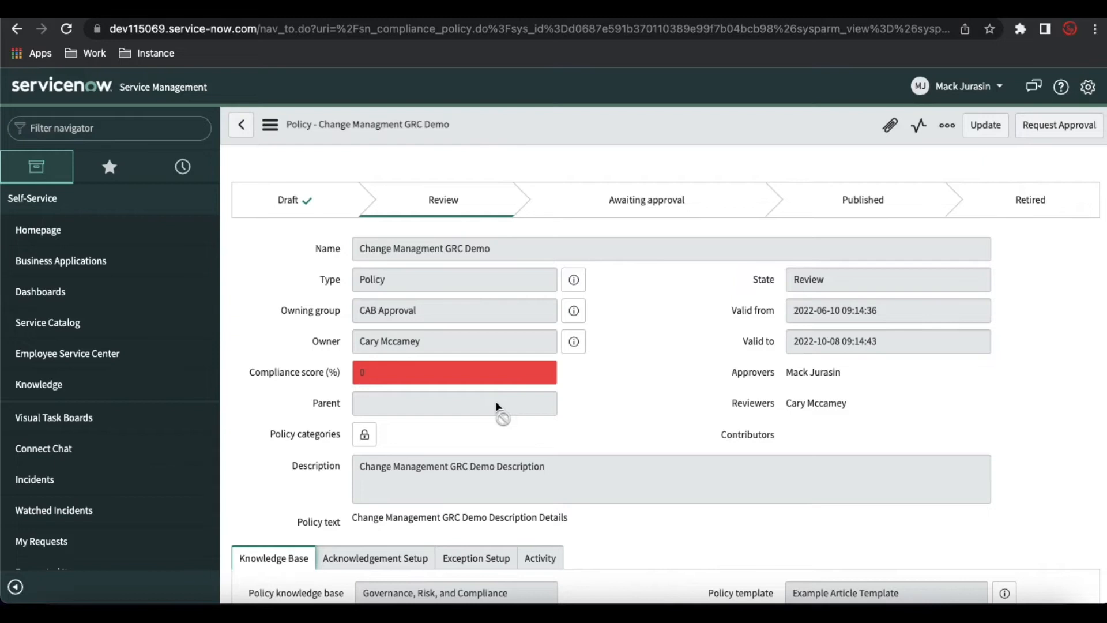
Switch the impersonation to the policy's reviewer, copied from the Reviewers field, and reload the policy record
{"action": "left_click_drag", "start_coordinate": [852, 404], "coordinate": [786, 405]}
{"action": "key", "text": "super+c"}
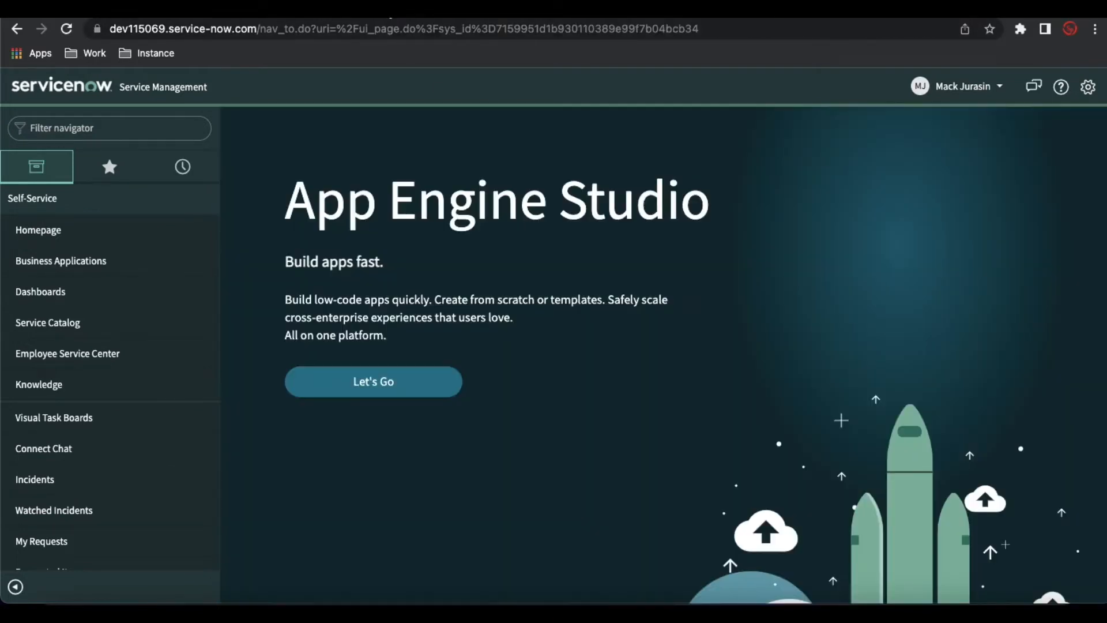
{"action": "left_click", "coordinate": [936, 87]}
{"action": "left_click", "coordinate": [943, 152]}
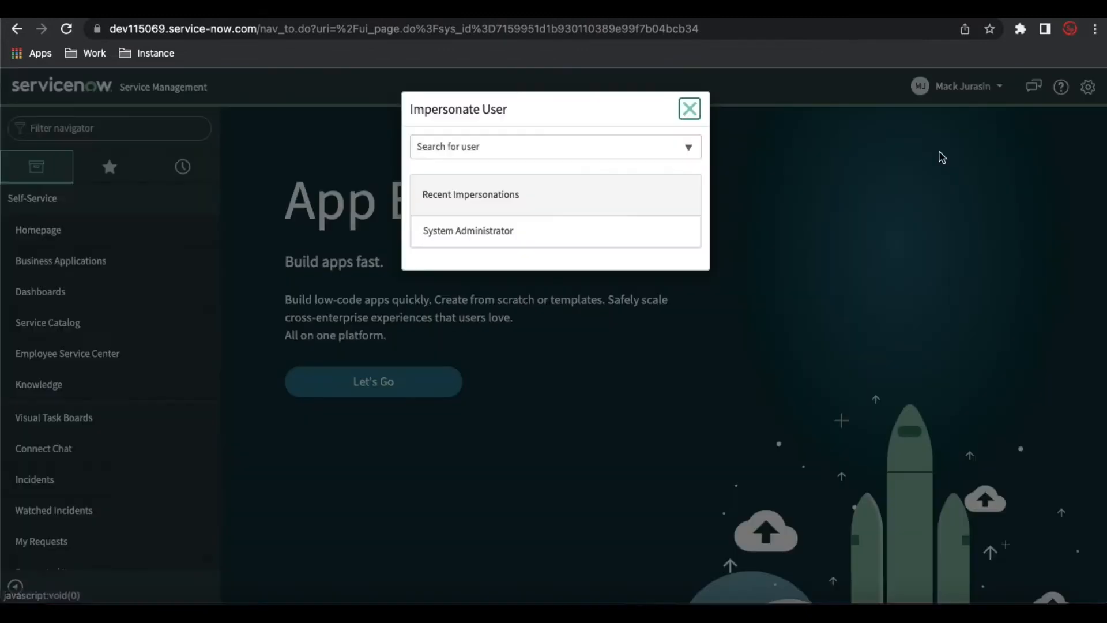
{"action": "left_click", "coordinate": [559, 150]}
{"action": "key", "text": "super+v"}
{"action": "key", "text": "Return"}
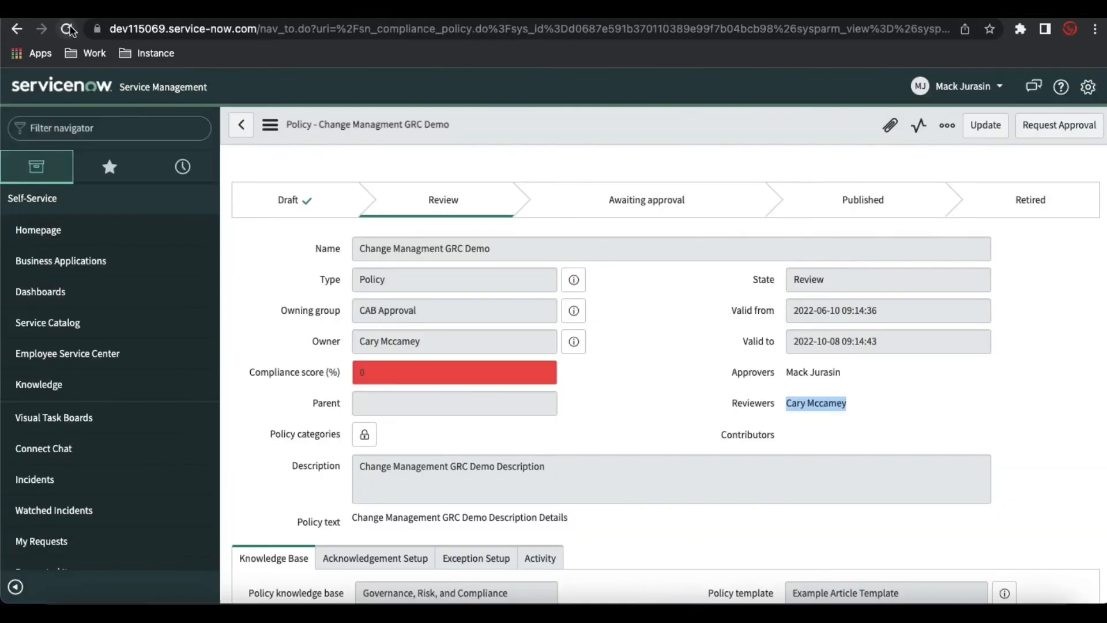
{"action": "left_click", "coordinate": [68, 29]}
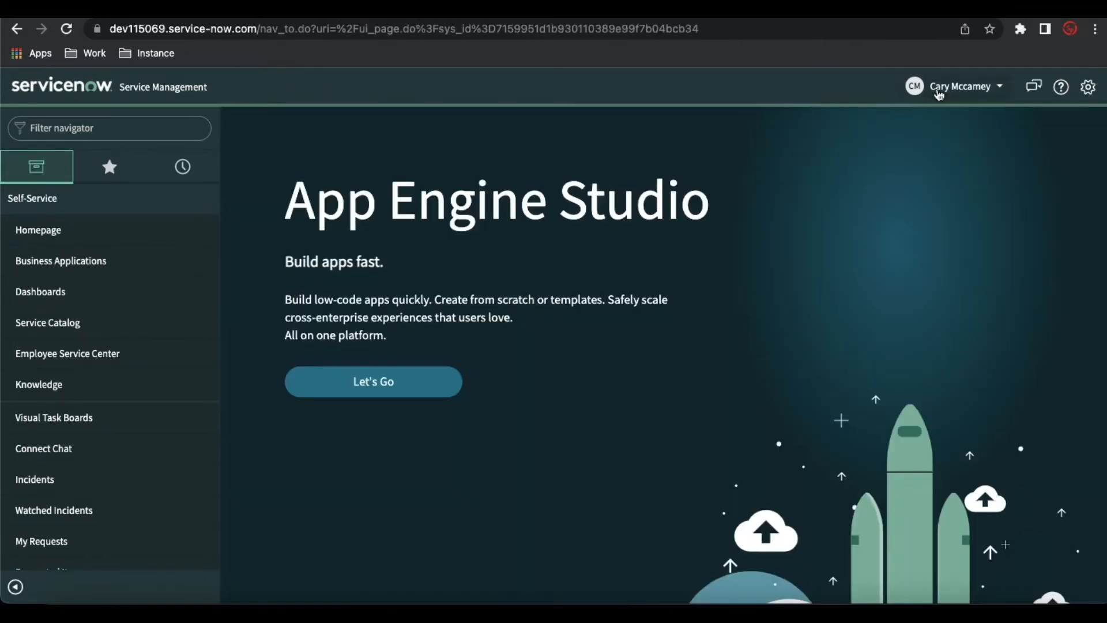
End the reviewer impersonation and reload the policy record as System Administrator
{"action": "left_click", "coordinate": [939, 94]}
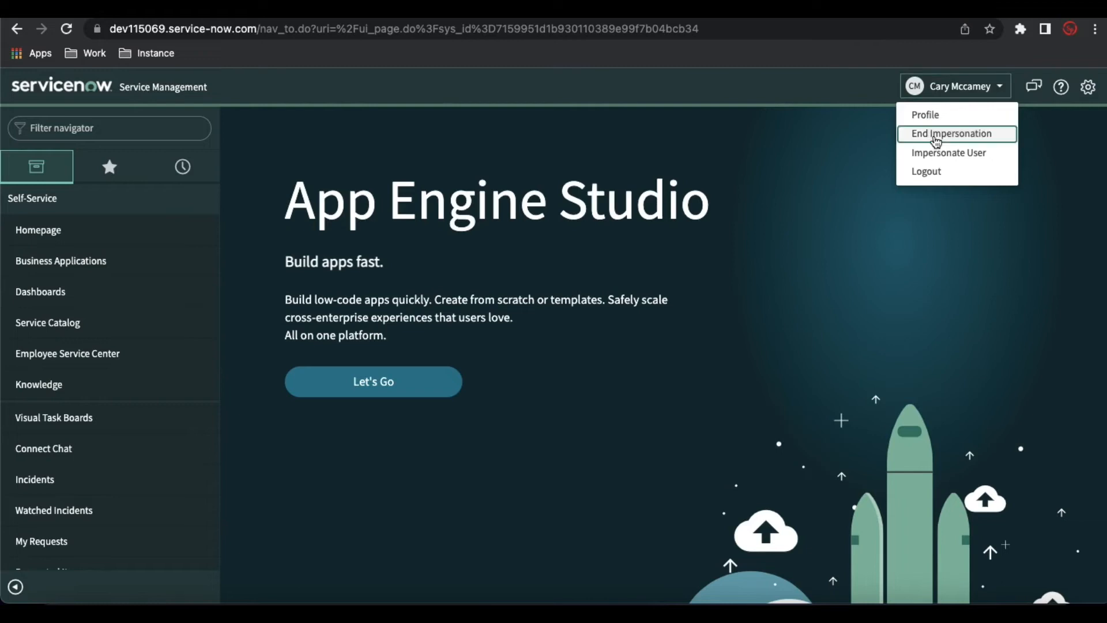
{"action": "left_click", "coordinate": [939, 134]}
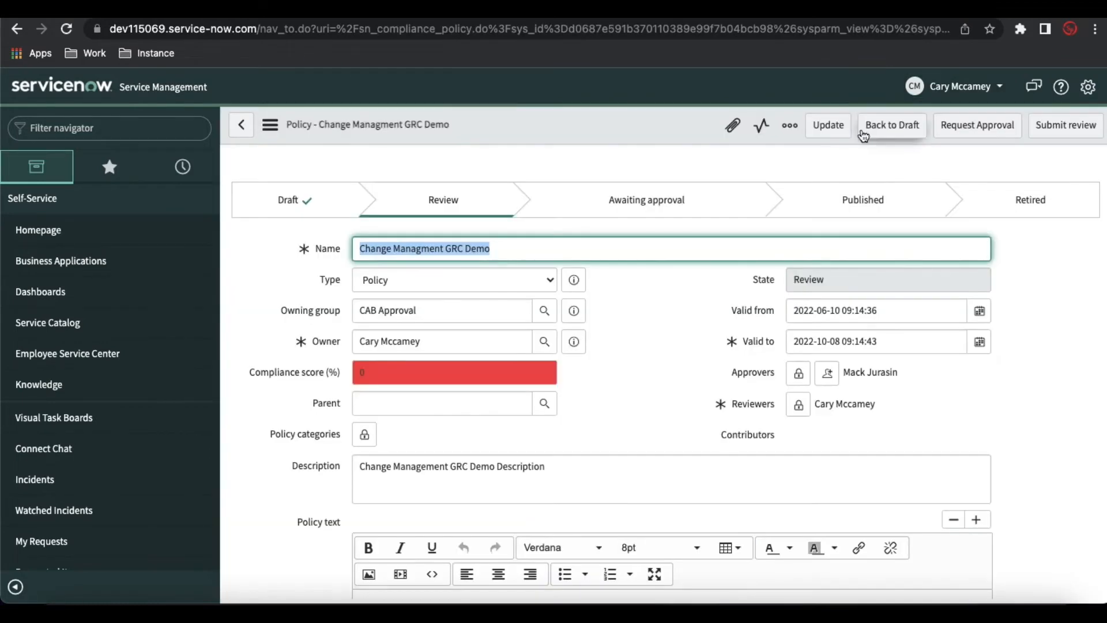
{"action": "left_click", "coordinate": [67, 29]}
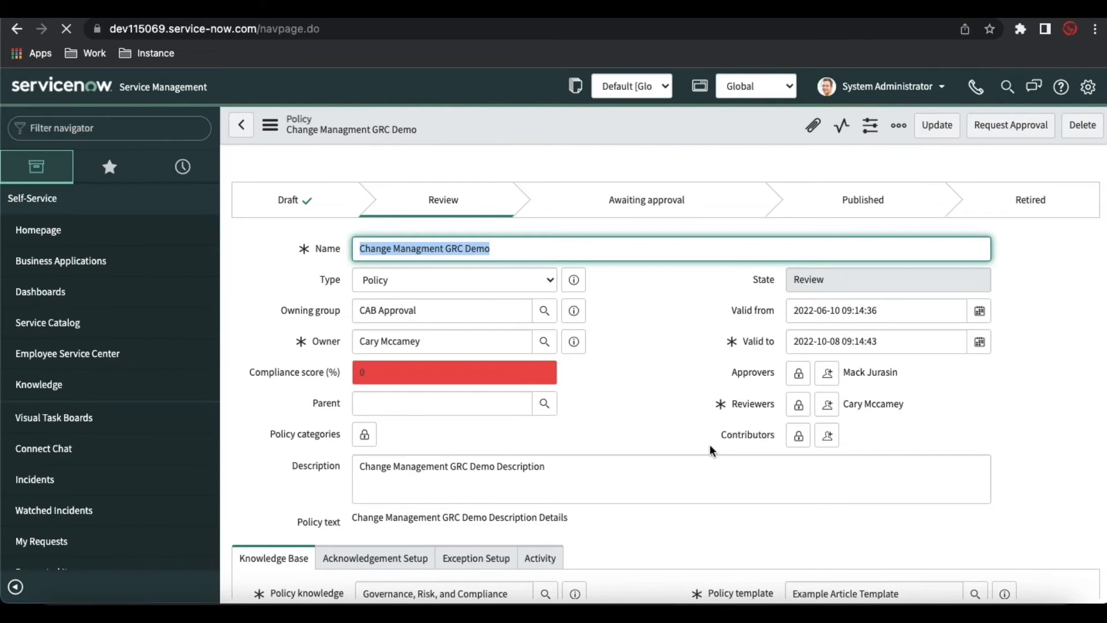
Open the policy's control objective "Change Request can't be new state more than 30 days" in a separate tab and return to the policy
{"action": "scroll", "coordinate": [709, 450], "scroll_direction": "down", "scroll_amount": 5}
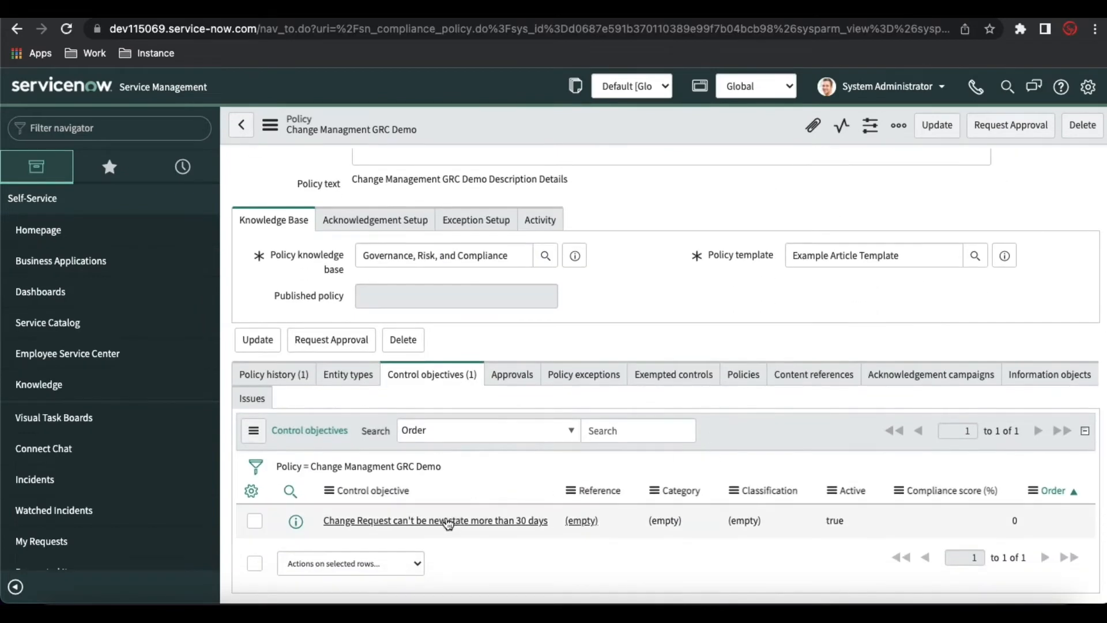
{"action": "left_click", "coordinate": [448, 521]}
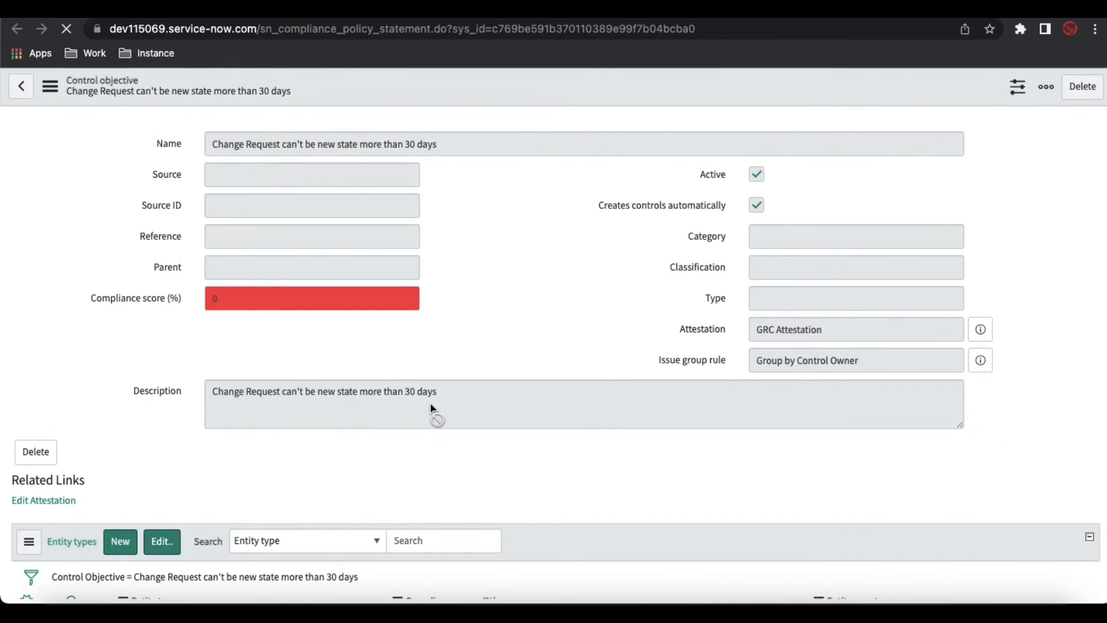
{"action": "left_click", "coordinate": [195, 10]}
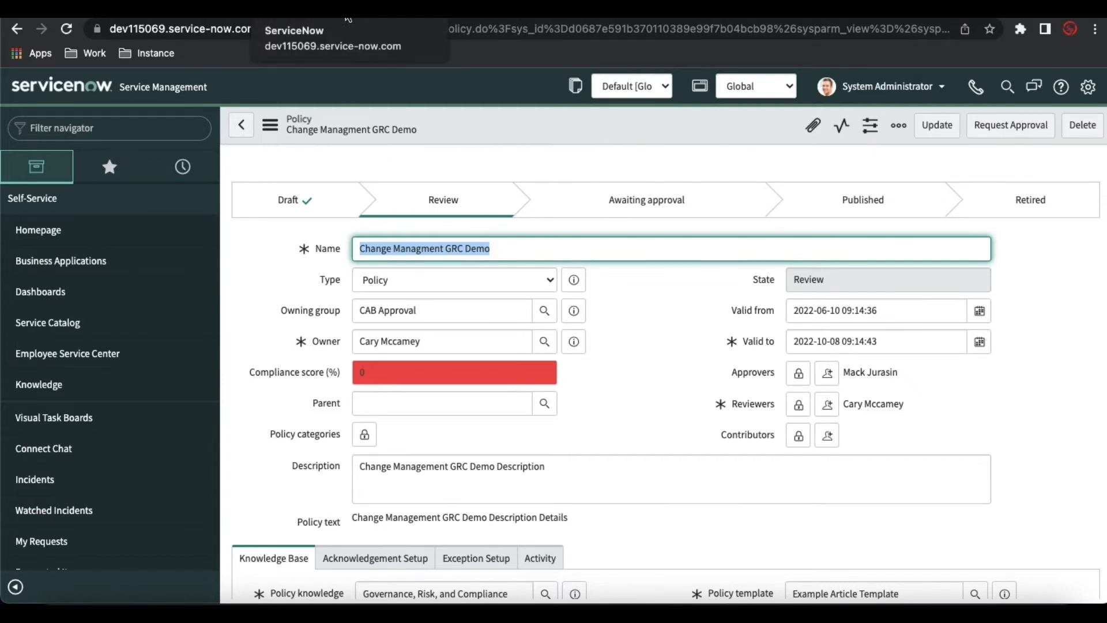
Impersonate the policy's reviewer from the System Administrator account and reload the policy with the reviewer's access
{"action": "left_click", "coordinate": [348, 19]}
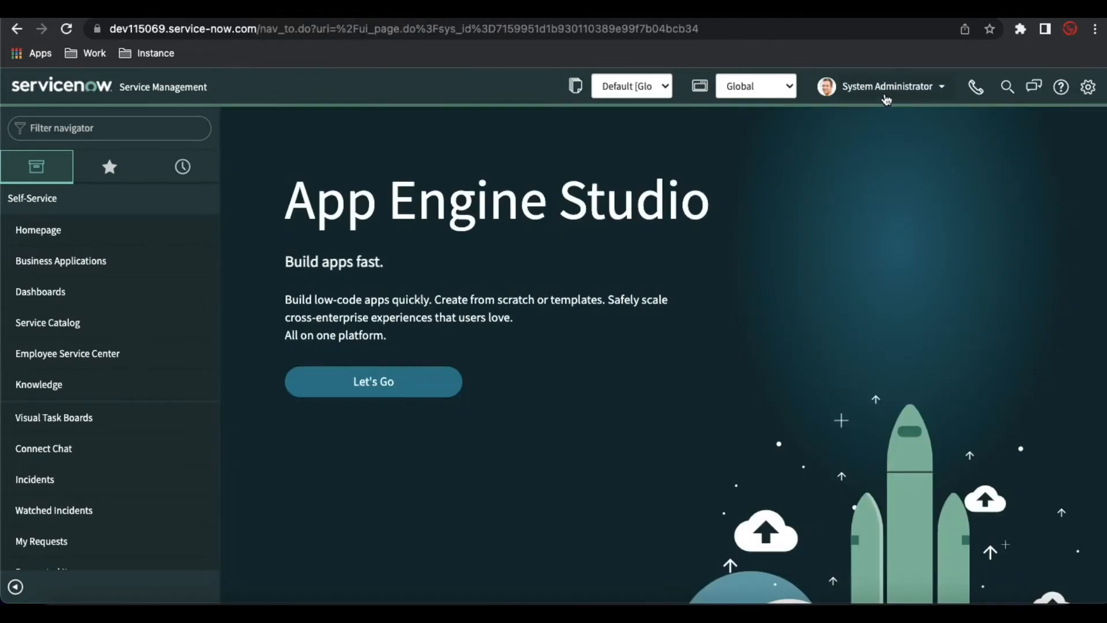
{"action": "left_click", "coordinate": [186, 18]}
{"action": "left_click_drag", "start_coordinate": [908, 402], "coordinate": [844, 405]}
{"action": "key", "text": "super+c"}
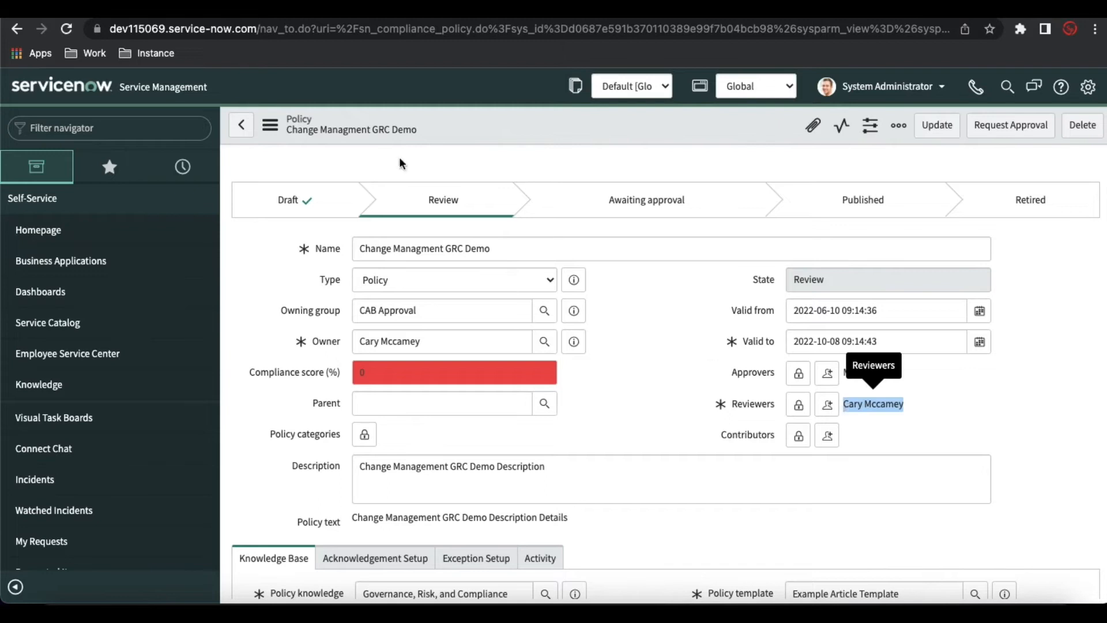
{"action": "left_click", "coordinate": [364, 17]}
{"action": "left_click", "coordinate": [879, 87]}
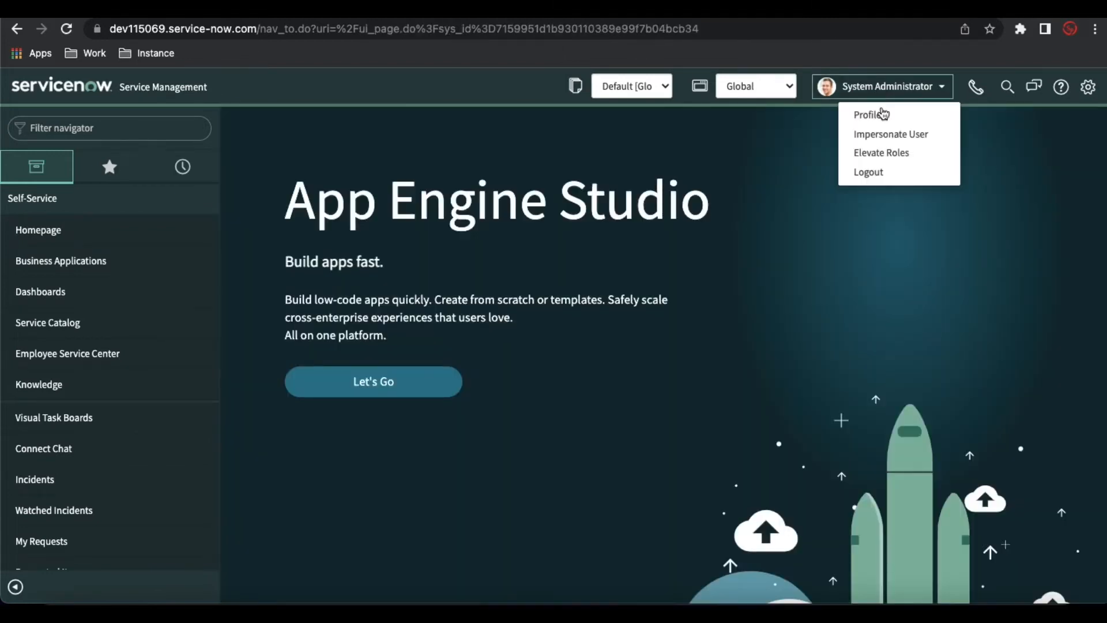
{"action": "left_click", "coordinate": [888, 133]}
{"action": "left_click", "coordinate": [524, 154]}
{"action": "key", "text": "super+v"}
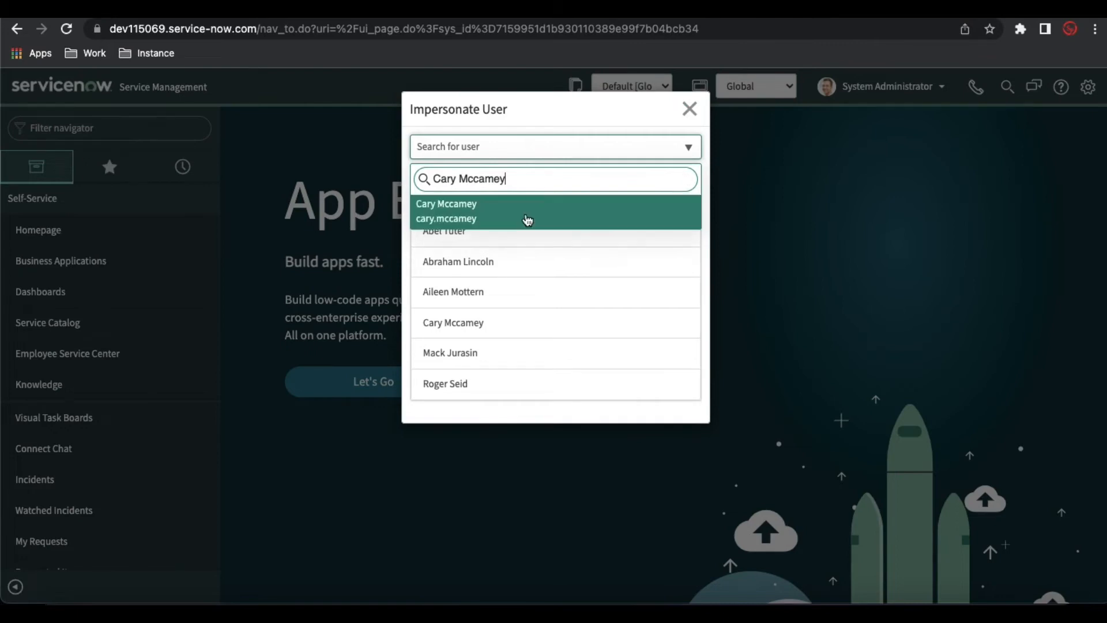
{"action": "left_click", "coordinate": [527, 219]}
{"action": "left_click", "coordinate": [201, 19]}
{"action": "left_click", "coordinate": [67, 29]}
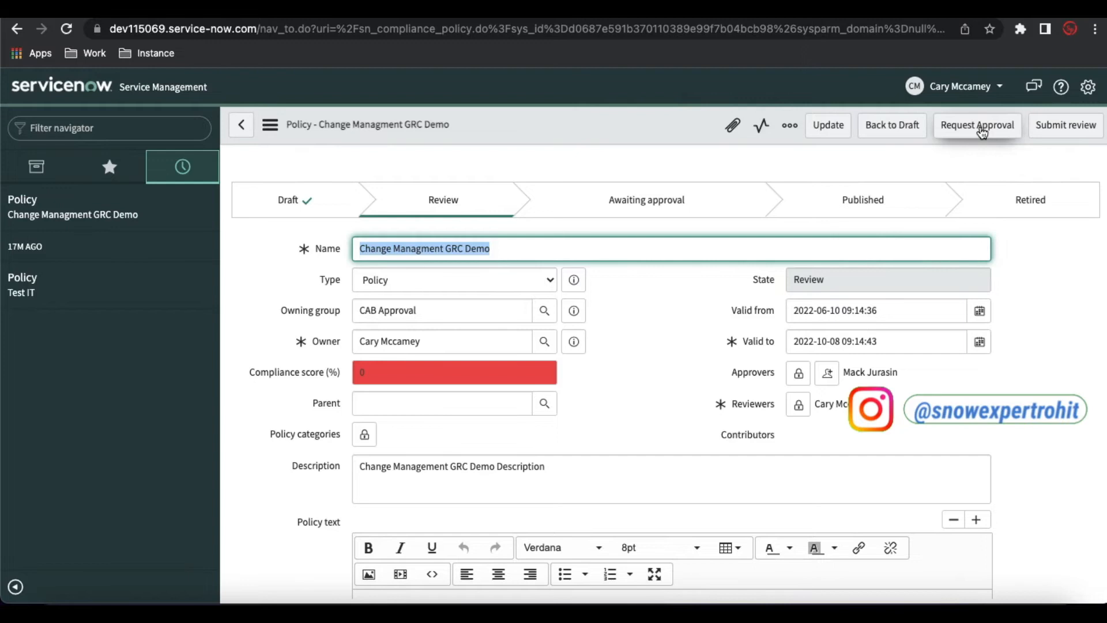
Return to the policy's open control objective and reload it with the reviewer's access
{"action": "scroll", "coordinate": [732, 372], "scroll_direction": "down", "scroll_amount": 10}
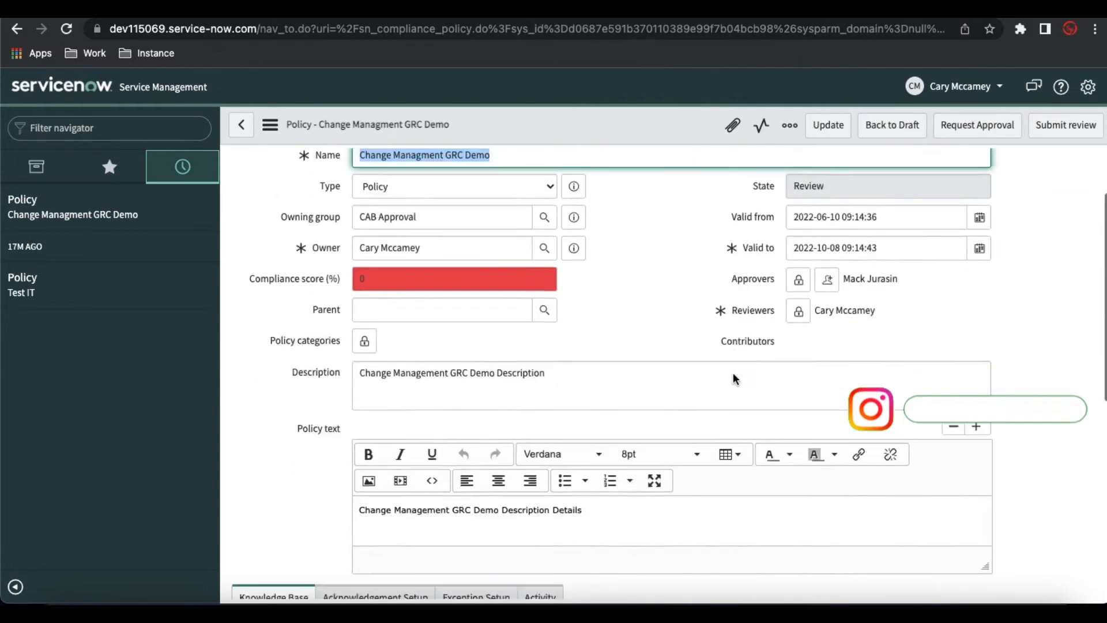
{"action": "left_click", "coordinate": [439, 482]}
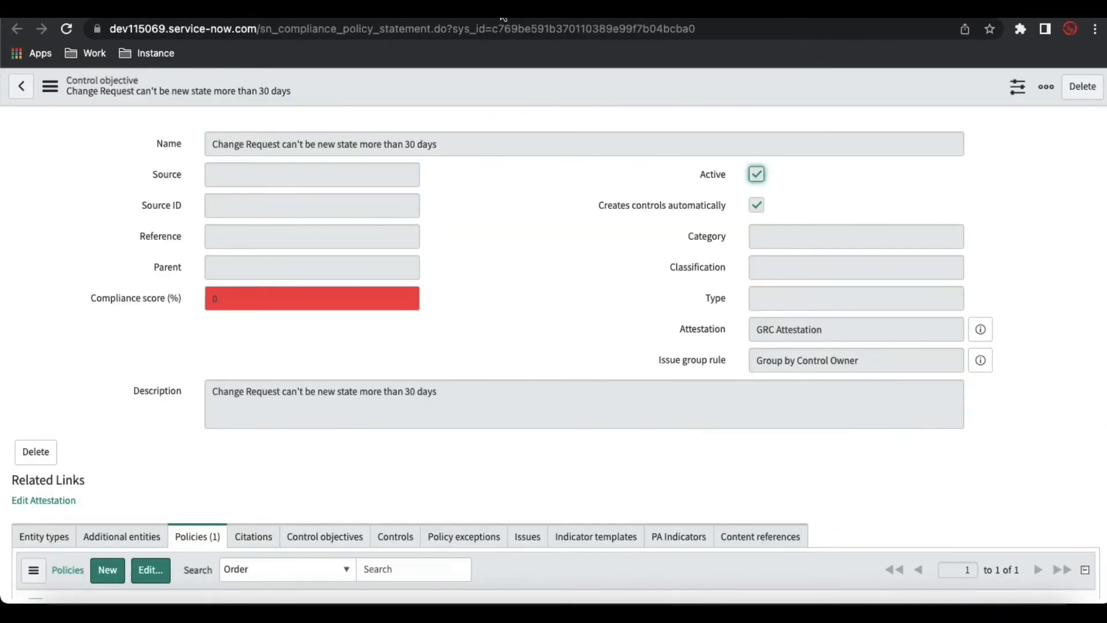
{"action": "left_click", "coordinate": [70, 32]}
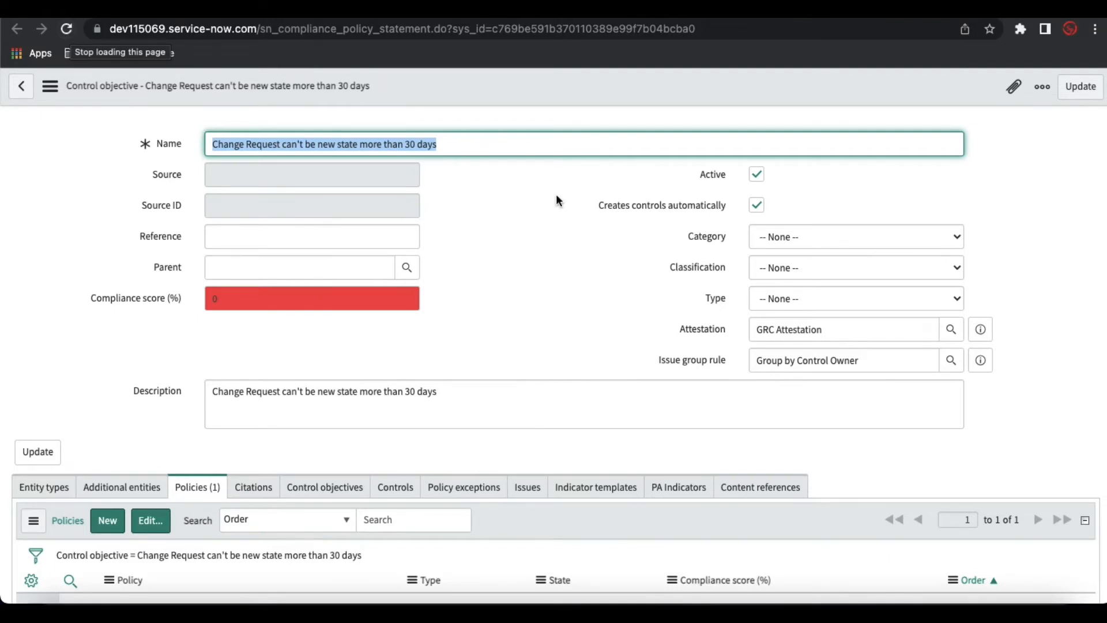
Set the control objective's category to Audits and risk management, classification to Corrective and type to Behavior, and save it
{"action": "left_click", "coordinate": [804, 236]}
{"action": "left_click", "coordinate": [792, 268]}
{"action": "left_click", "coordinate": [765, 268]}
{"action": "left_click", "coordinate": [767, 300]}
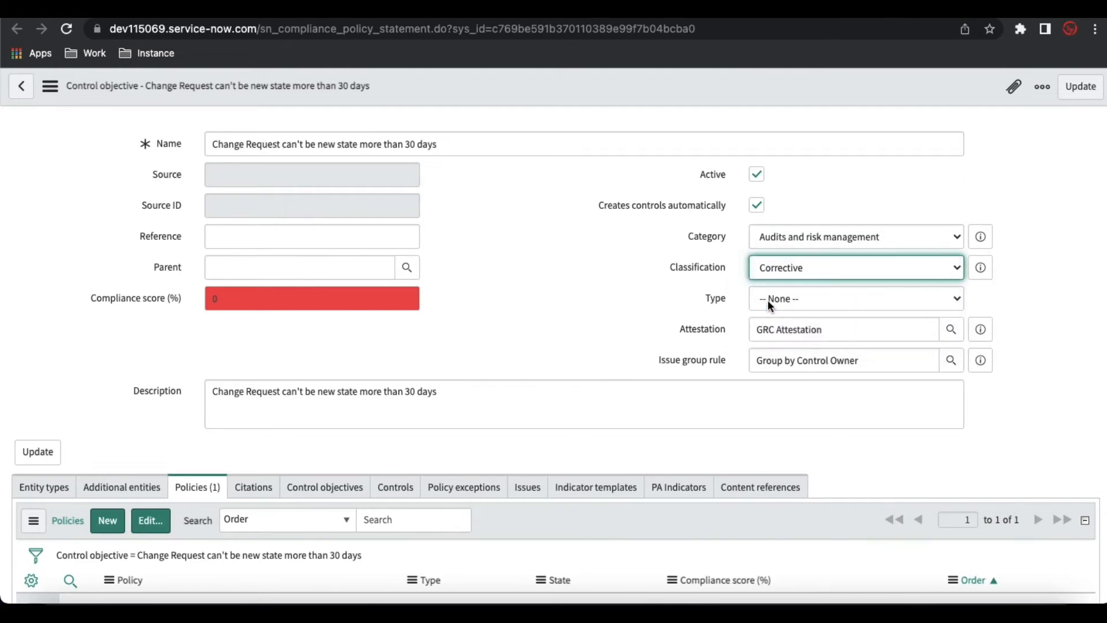
{"action": "left_click", "coordinate": [768, 303]}
{"action": "left_click", "coordinate": [779, 369]}
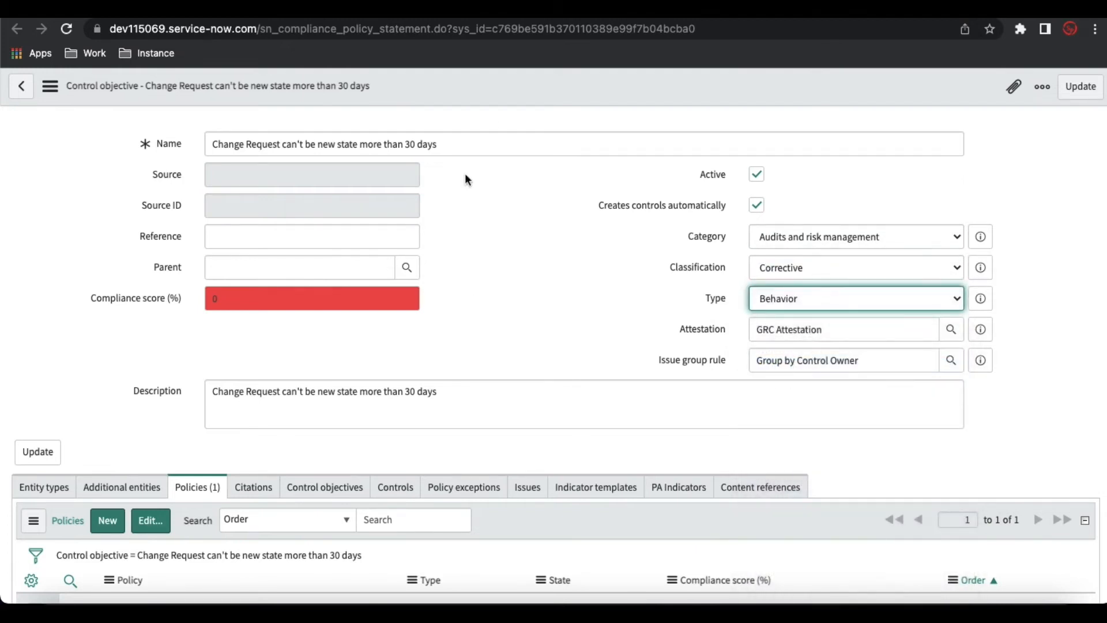
{"action": "right_click", "coordinate": [511, 83]}
{"action": "left_click", "coordinate": [517, 93]}
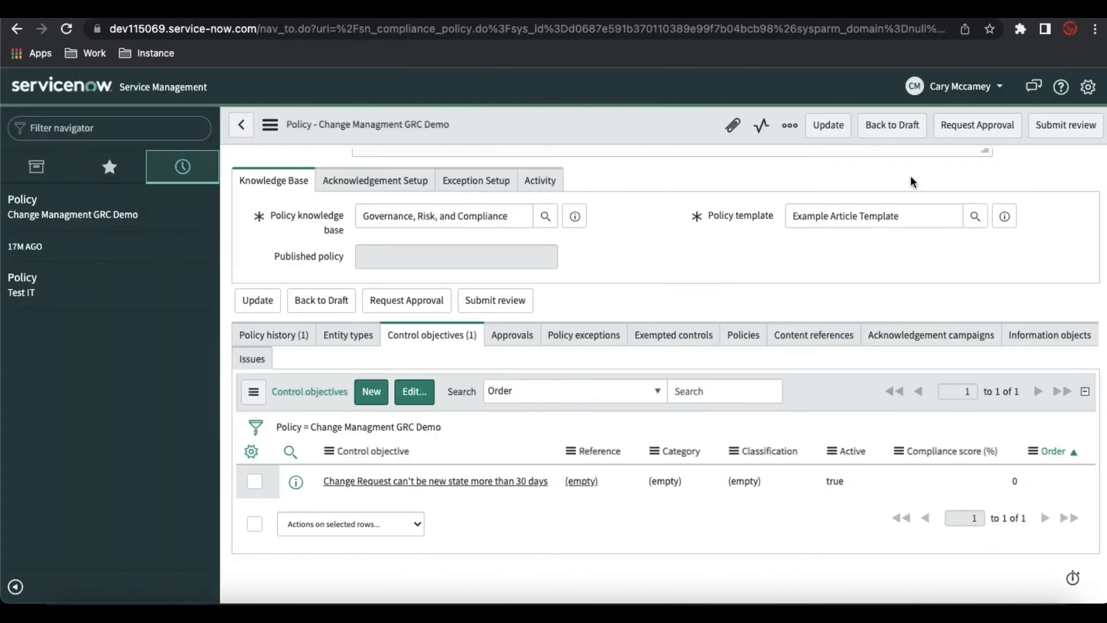
Request approval of the policy with the message "Please approve"
{"action": "left_click", "coordinate": [1002, 138]}
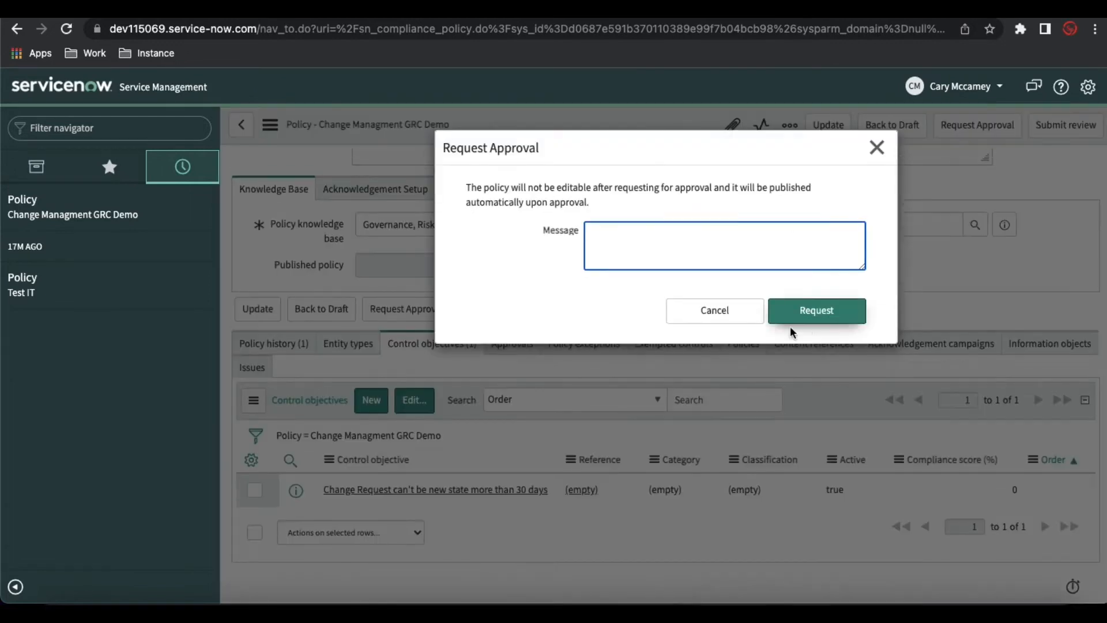
{"action": "type", "text": "Pleas"}
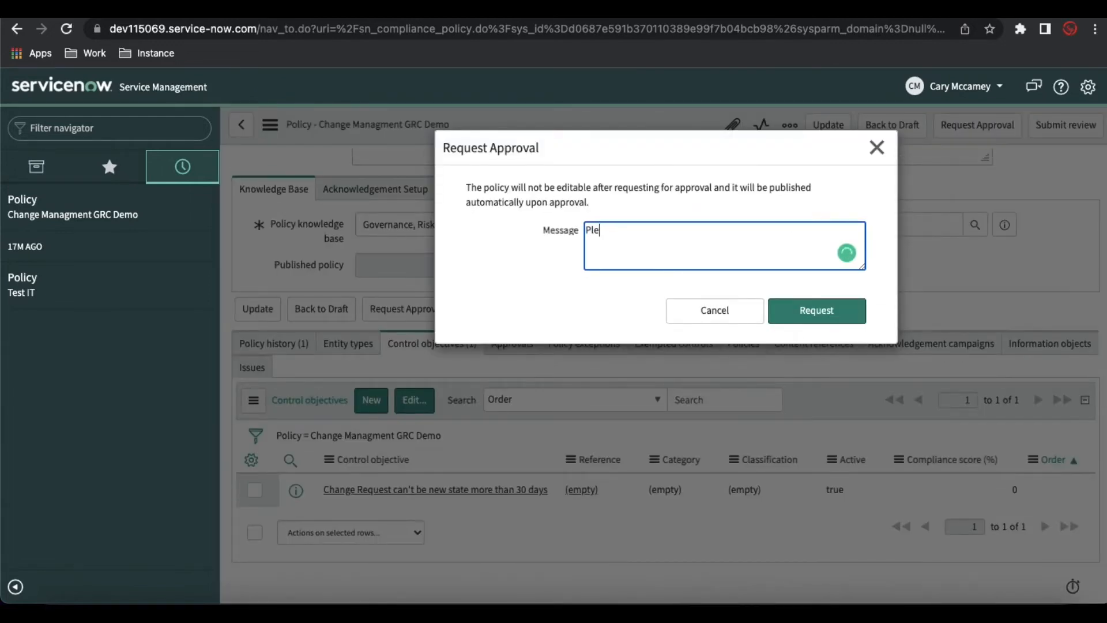
{"action": "type", "text": "e approve"}
{"action": "left_click", "coordinate": [812, 318]}
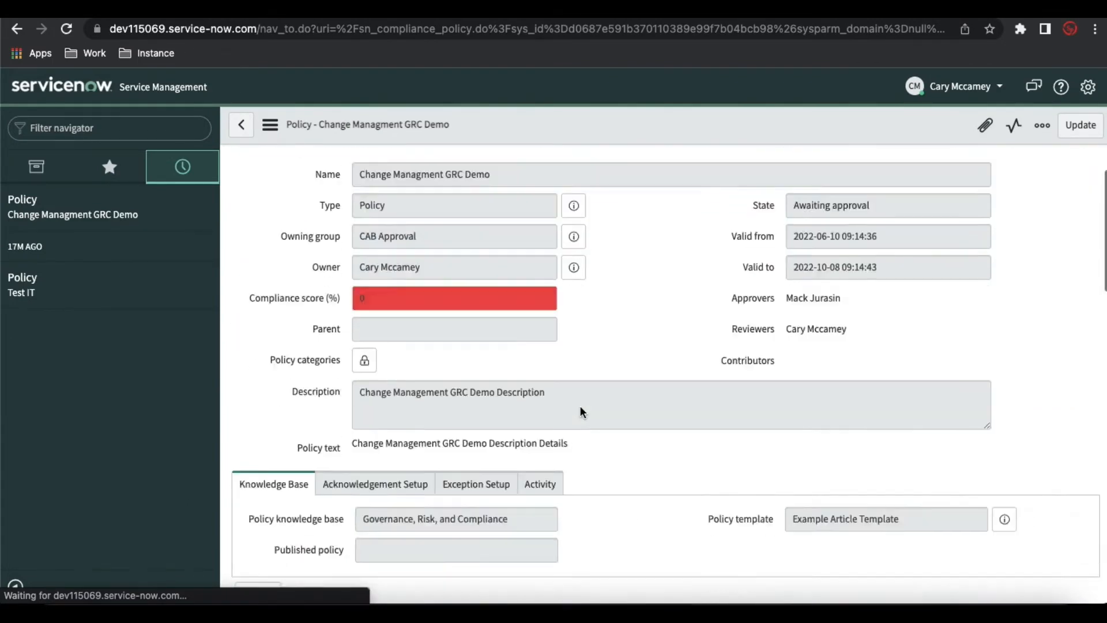
Check the policy's approval request and its assigned approver, and reload the open control objective
{"action": "scroll", "coordinate": [580, 405], "scroll_direction": "down", "scroll_amount": 10}
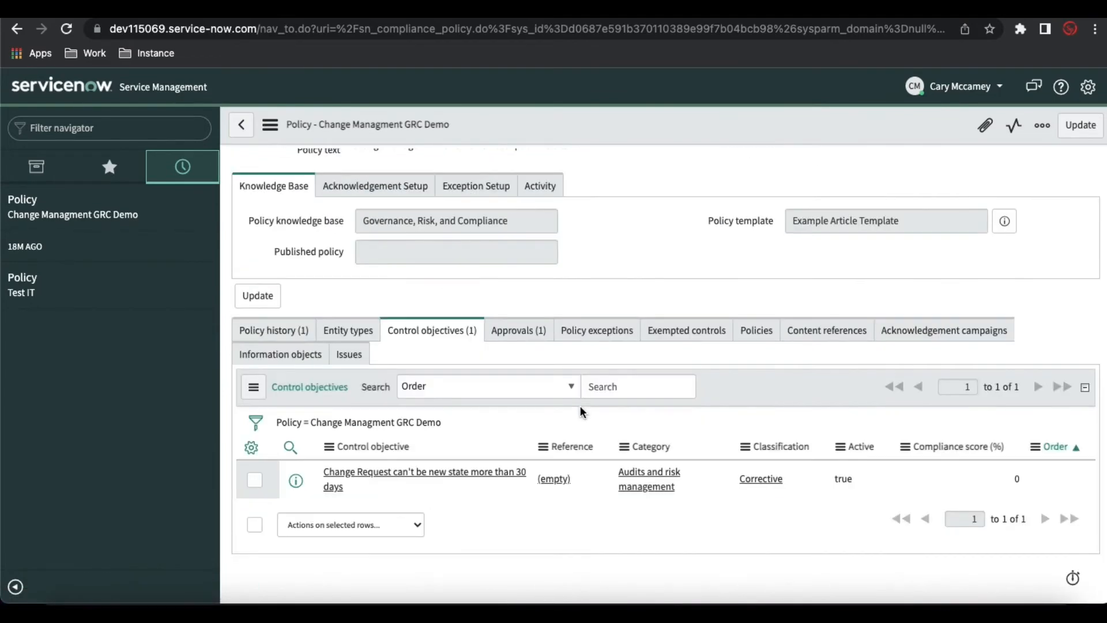
{"action": "left_click", "coordinate": [518, 333]}
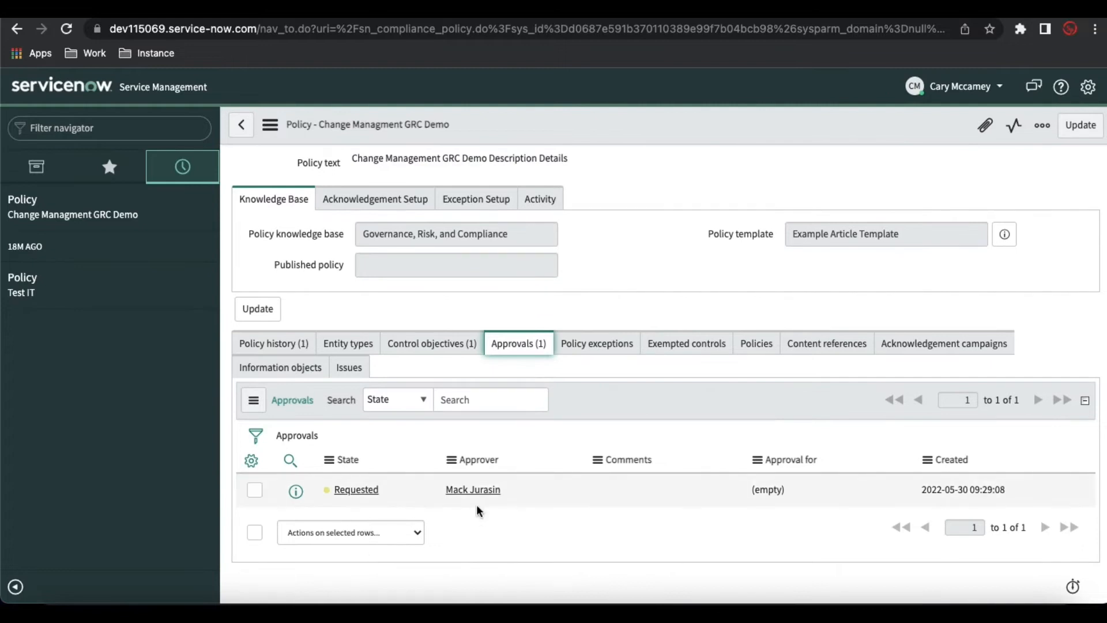
{"action": "scroll", "coordinate": [603, 427], "scroll_direction": "up", "scroll_amount": 6}
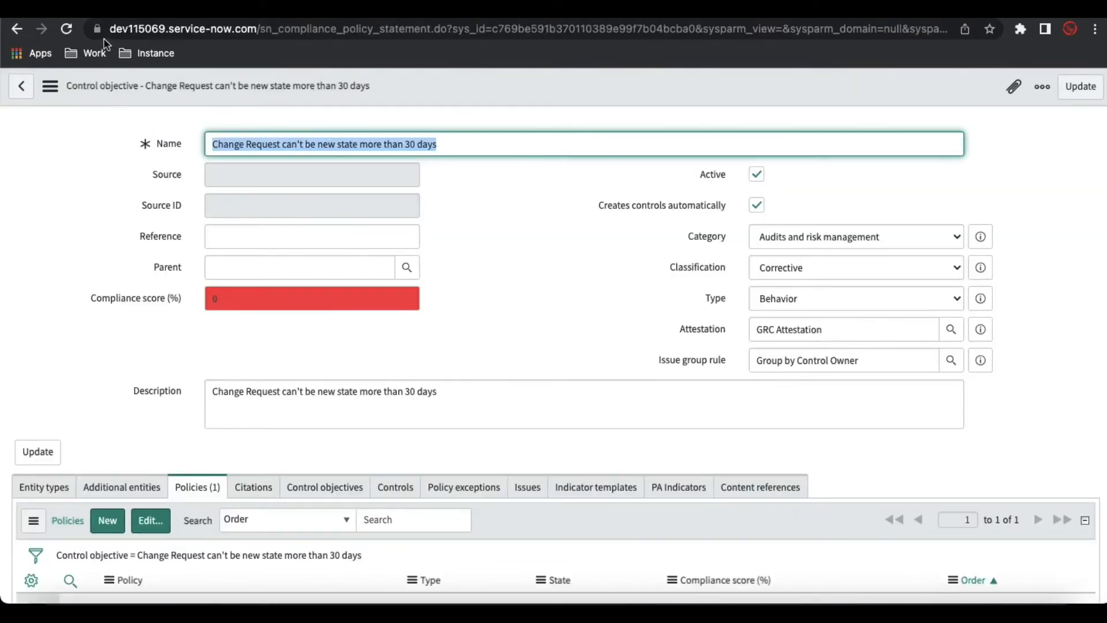
{"action": "left_click", "coordinate": [64, 30]}
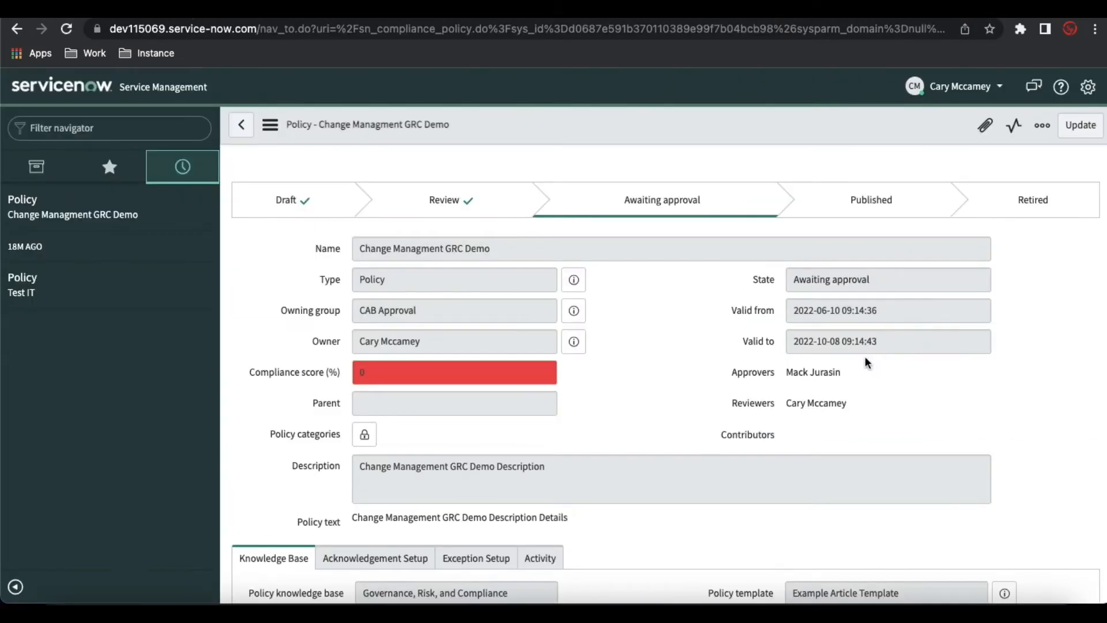
Impersonate the approver listed on the policy and reload the policy with the approver's access
{"action": "left_click_drag", "start_coordinate": [843, 372], "coordinate": [788, 372]}
{"action": "key", "text": "ctrl+c"}
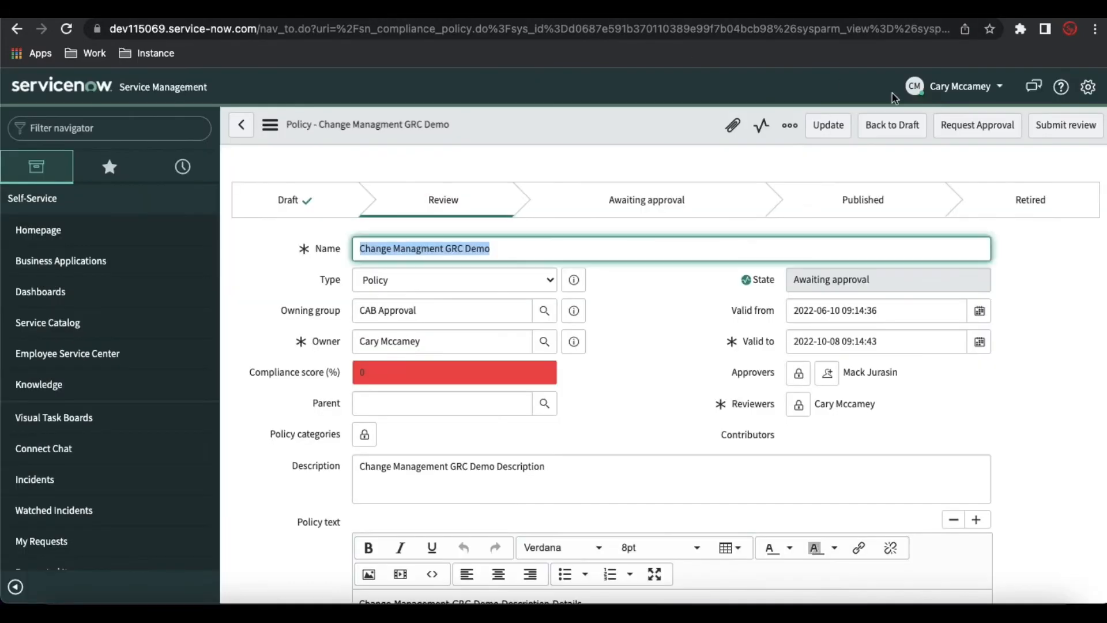
{"action": "left_click", "coordinate": [950, 87]}
{"action": "left_click", "coordinate": [946, 151]}
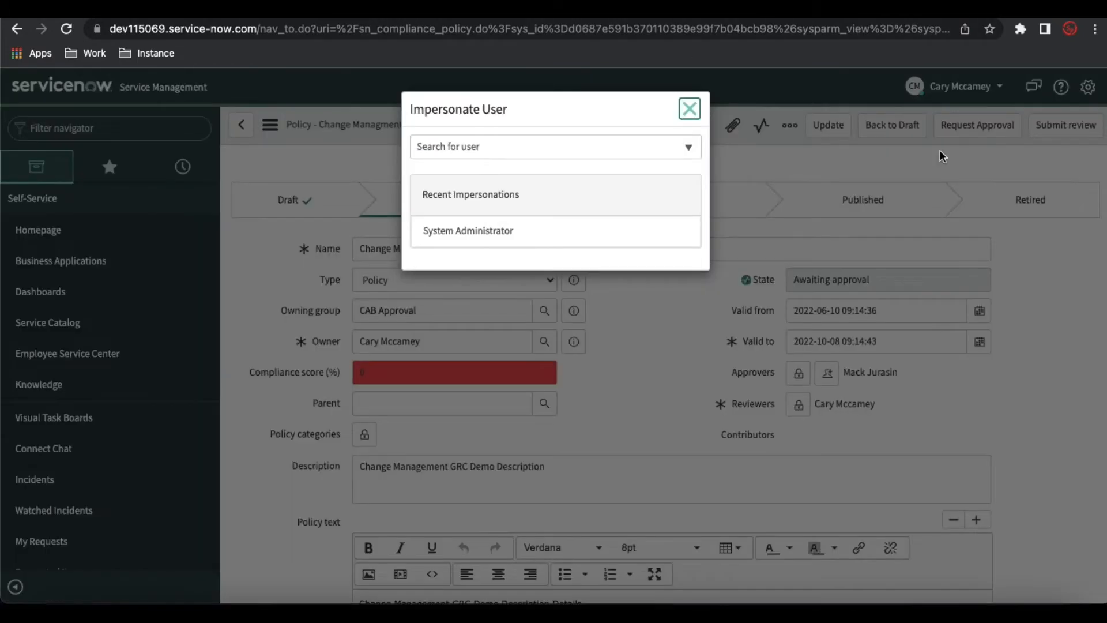
{"action": "left_click", "coordinate": [592, 148]}
{"action": "key", "text": "ctrl+v"}
{"action": "left_click", "coordinate": [498, 208]}
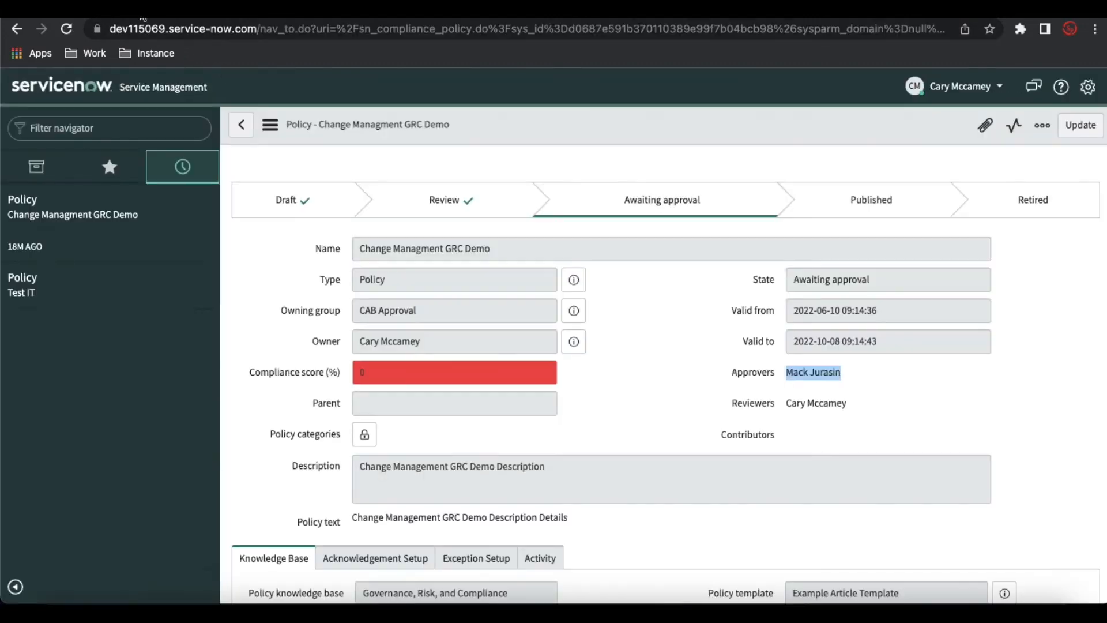
{"action": "left_click", "coordinate": [67, 30]}
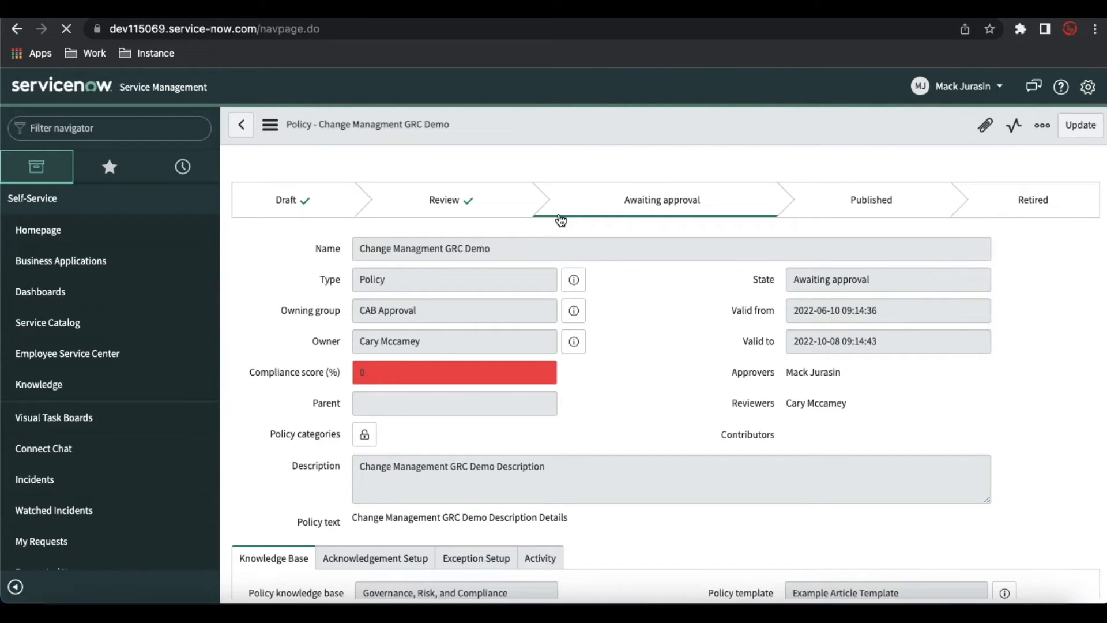
Check the policy's approval request and reload its control objective with the approver's access
{"action": "scroll", "coordinate": [758, 400], "scroll_direction": "down", "scroll_amount": 6}
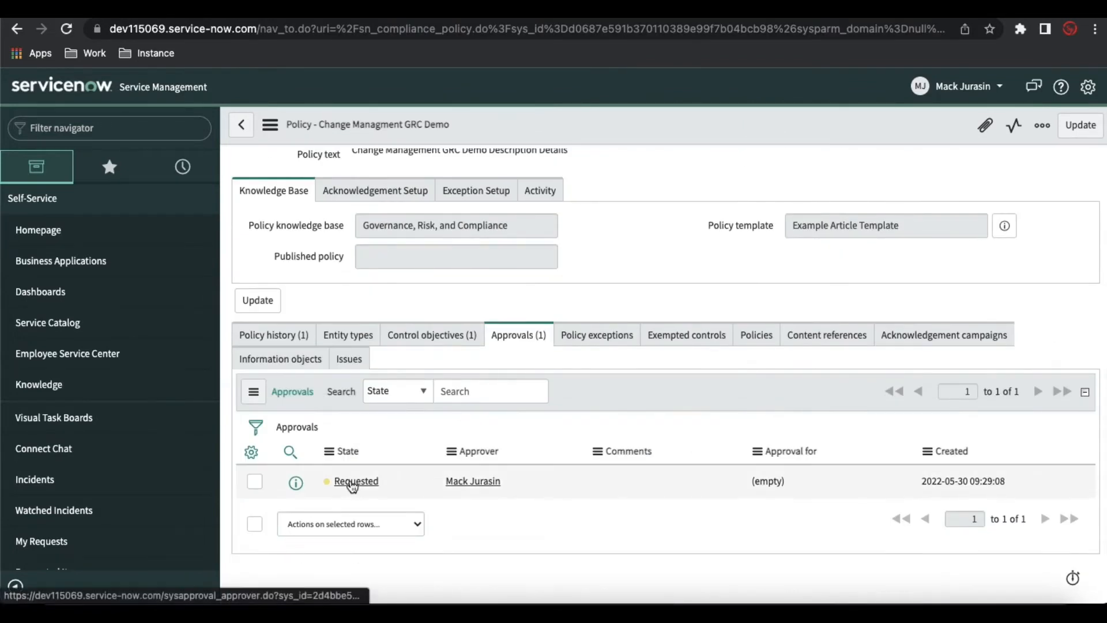
{"action": "left_click", "coordinate": [511, 9]}
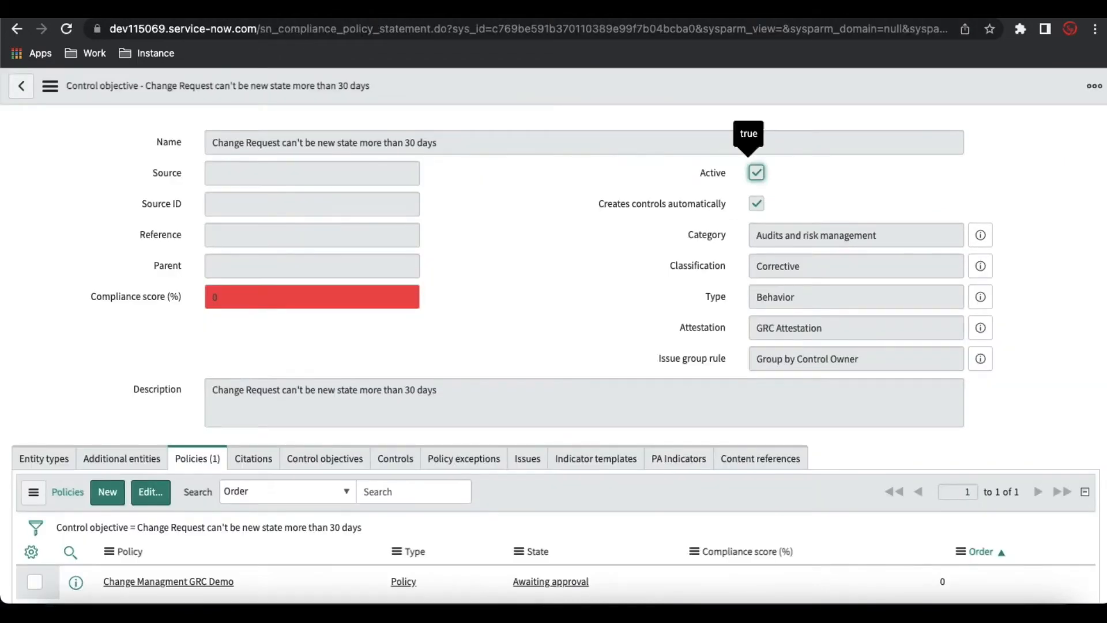
{"action": "left_click", "coordinate": [67, 29]}
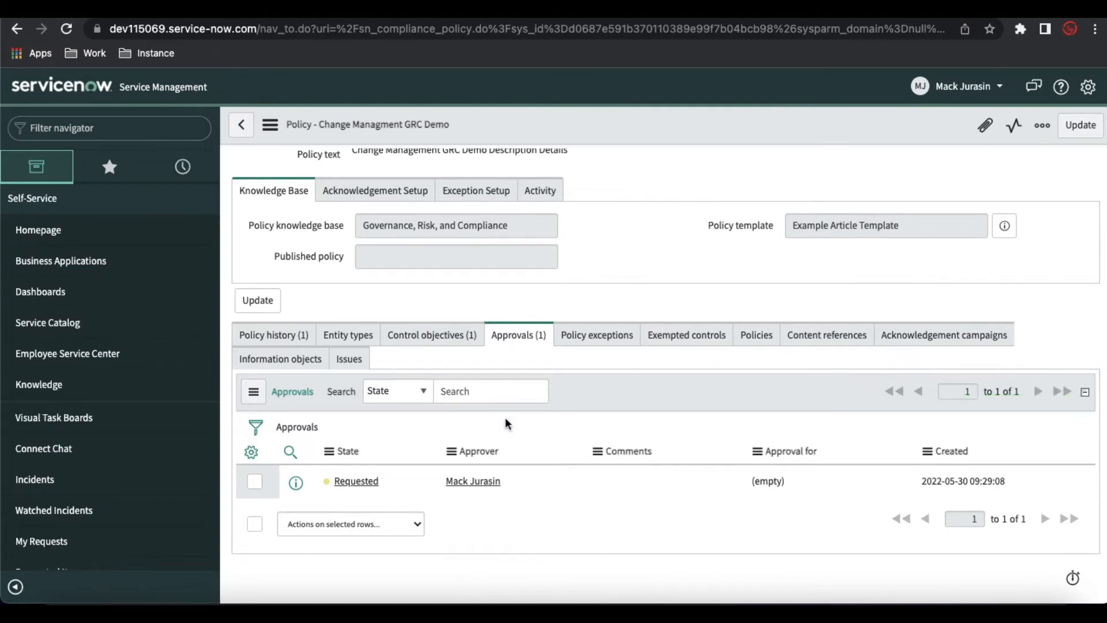
Approve the requested approval record of the Change Managment GRC Demo policy
{"action": "scroll", "coordinate": [605, 375], "scroll_direction": "up", "scroll_amount": 6}
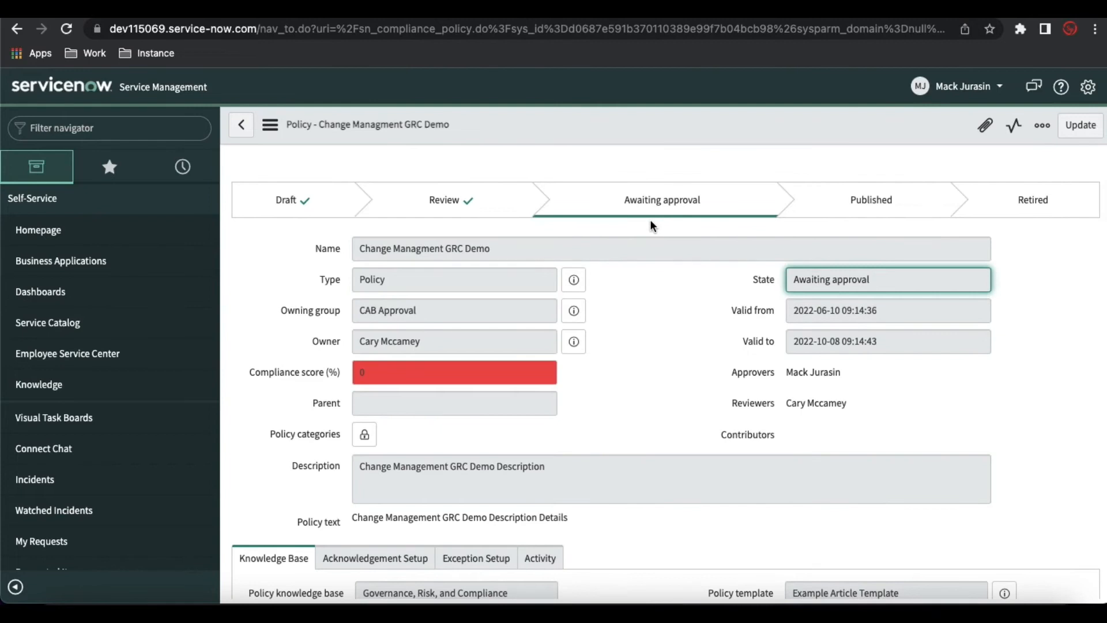
{"action": "scroll", "coordinate": [661, 438], "scroll_direction": "down", "scroll_amount": 3}
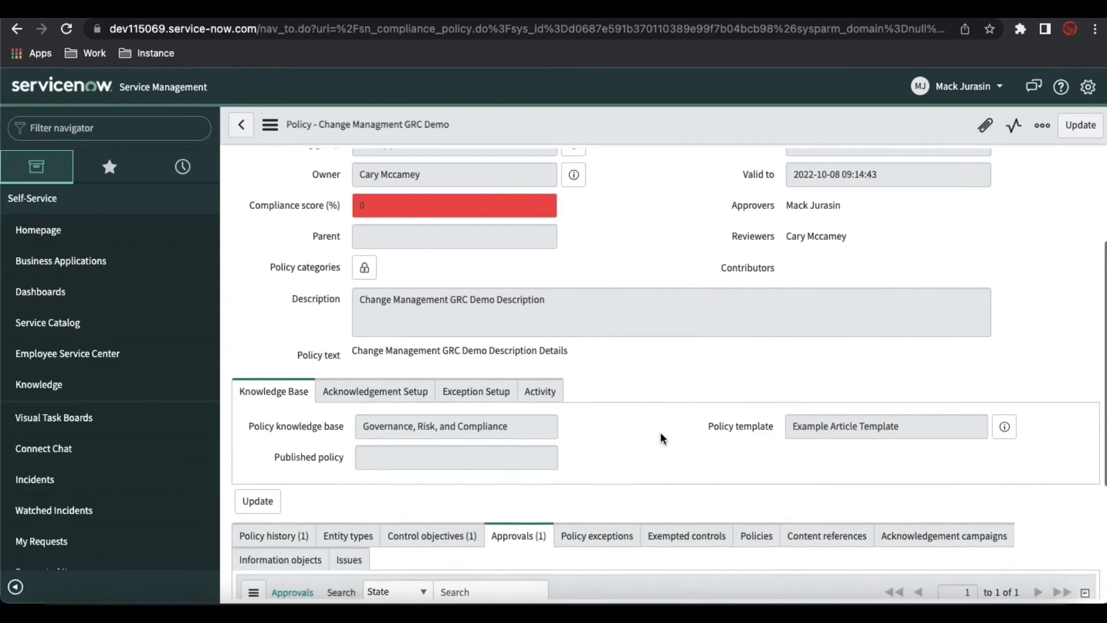
{"action": "scroll", "coordinate": [395, 463], "scroll_direction": "down", "scroll_amount": 2}
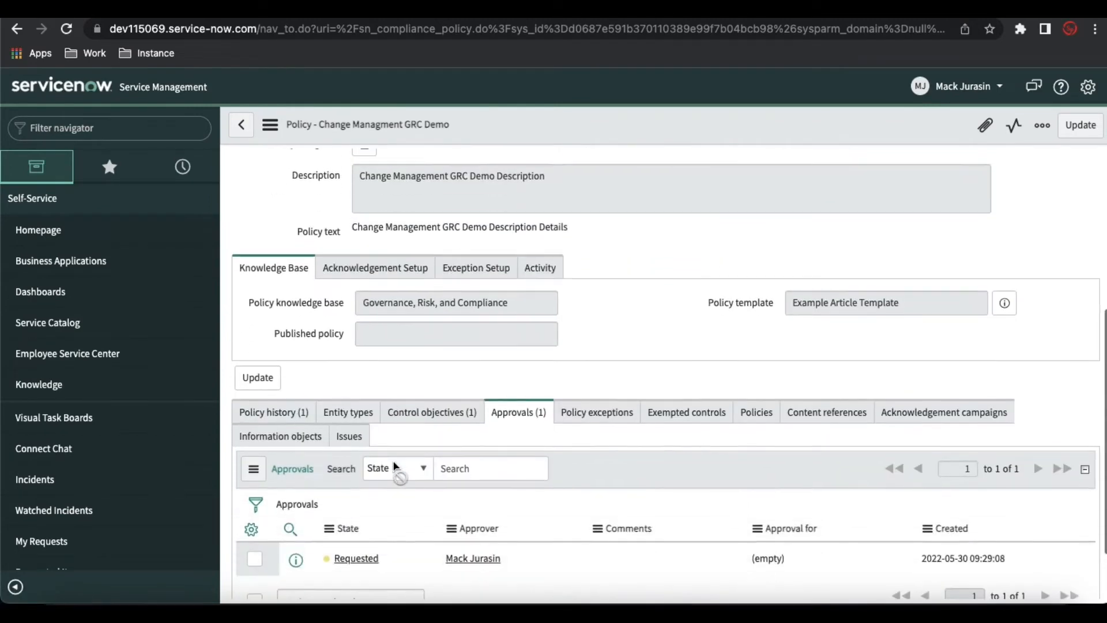
{"action": "right_click", "coordinate": [348, 559]}
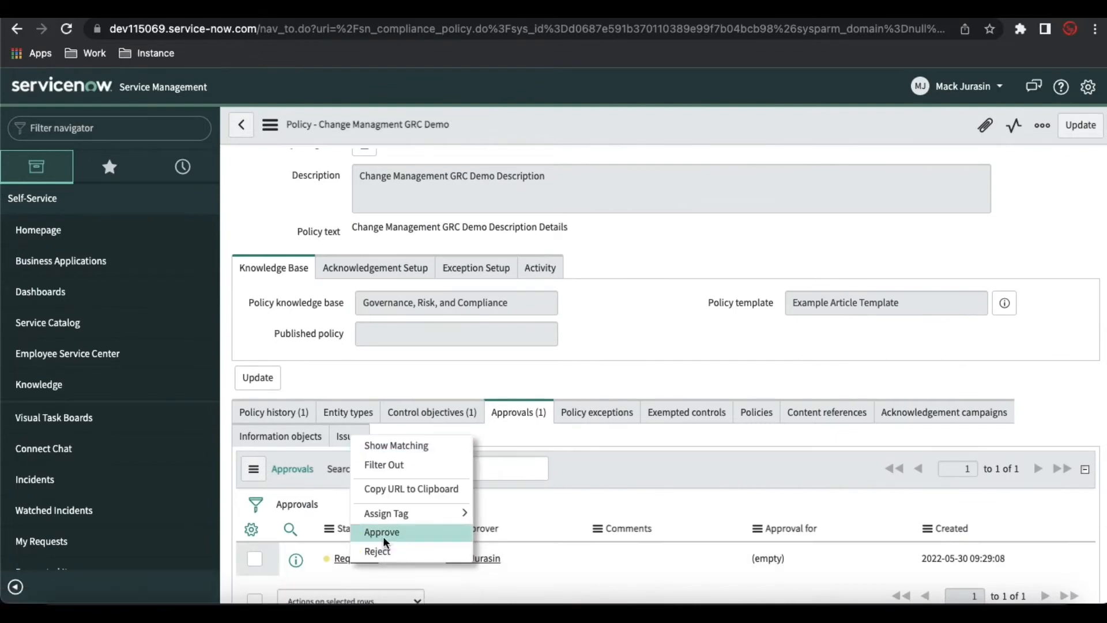
{"action": "left_click", "coordinate": [382, 533]}
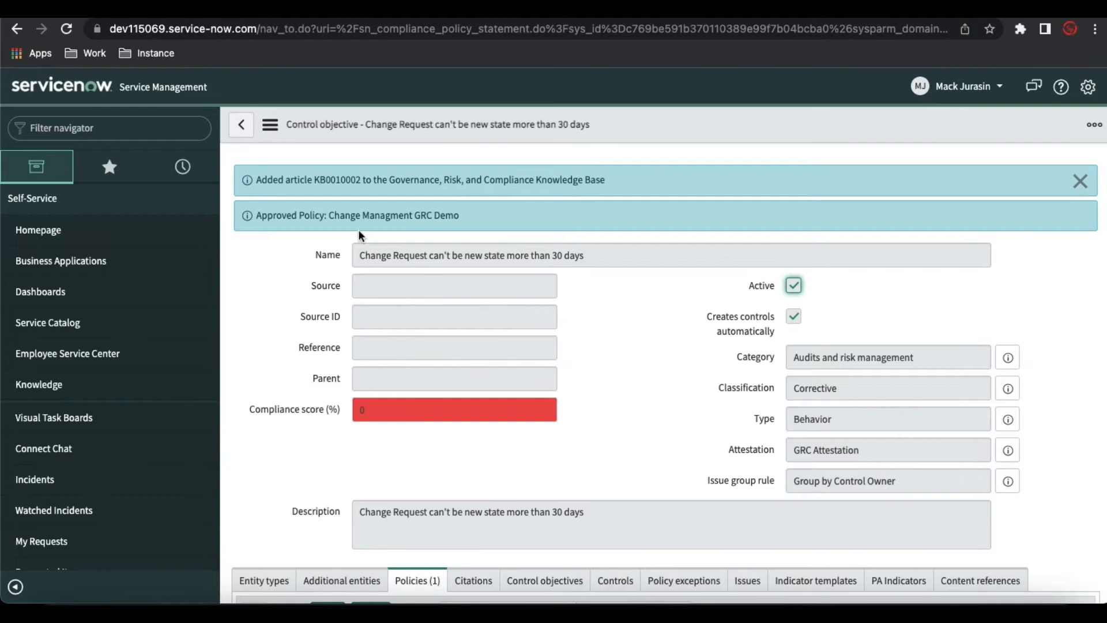
Open the knowledge article published from the policy and display it in article view
{"action": "scroll", "coordinate": [453, 347], "scroll_direction": "down", "scroll_amount": 3}
{"action": "scroll", "coordinate": [453, 348], "scroll_direction": "down", "scroll_amount": 1}
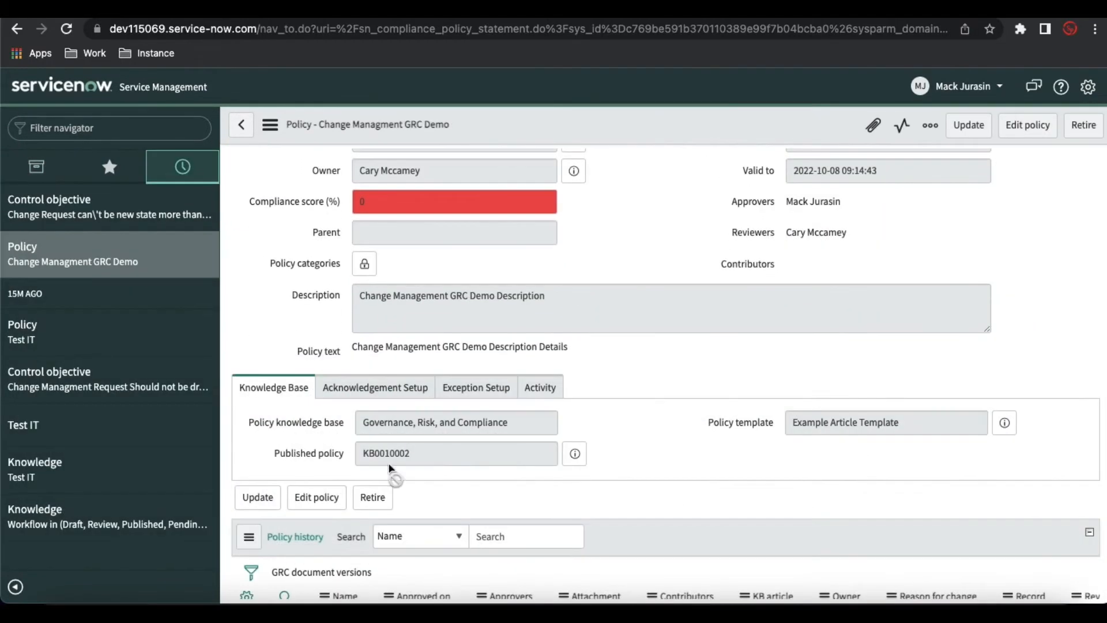
{"action": "left_click", "coordinate": [582, 454]}
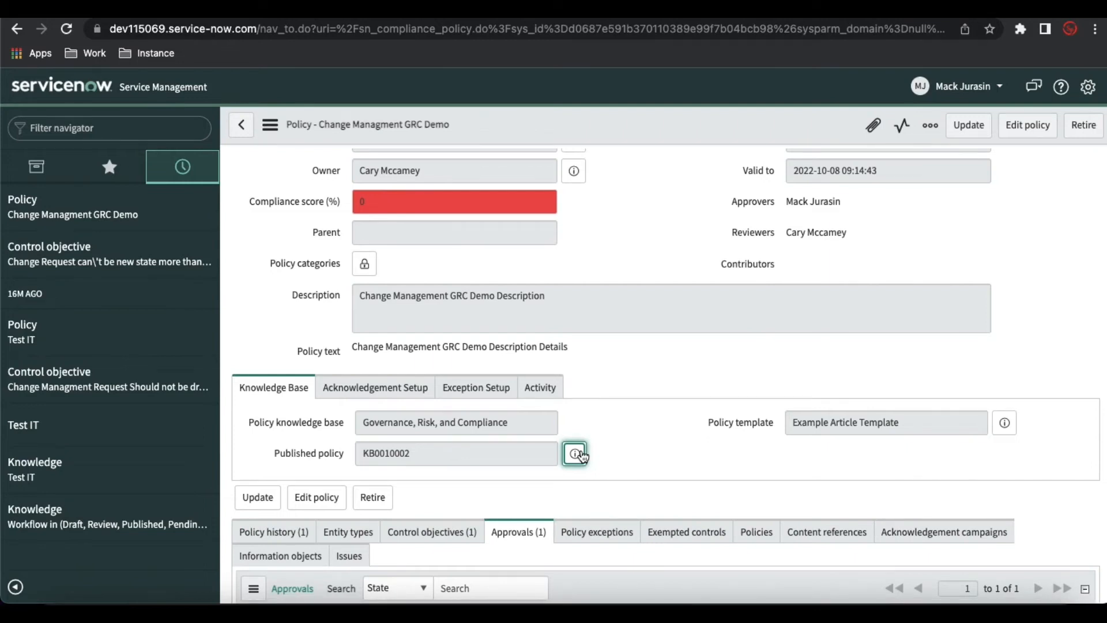
{"action": "left_click", "coordinate": [583, 454]}
{"action": "left_click", "coordinate": [946, 449]}
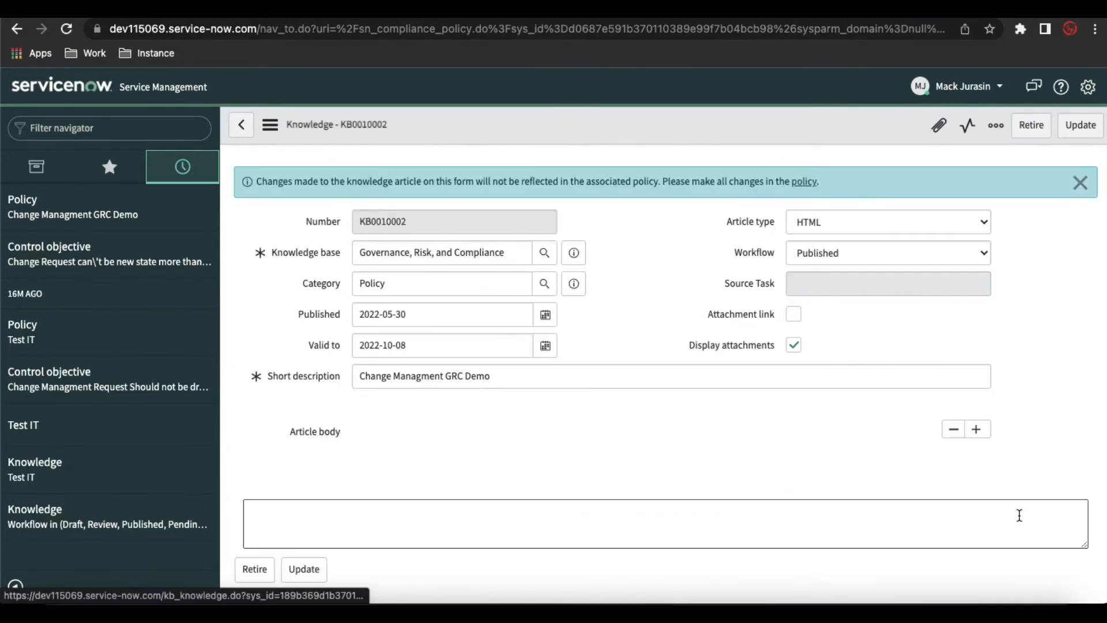
{"action": "scroll", "coordinate": [724, 451], "scroll_direction": "down", "scroll_amount": 10}
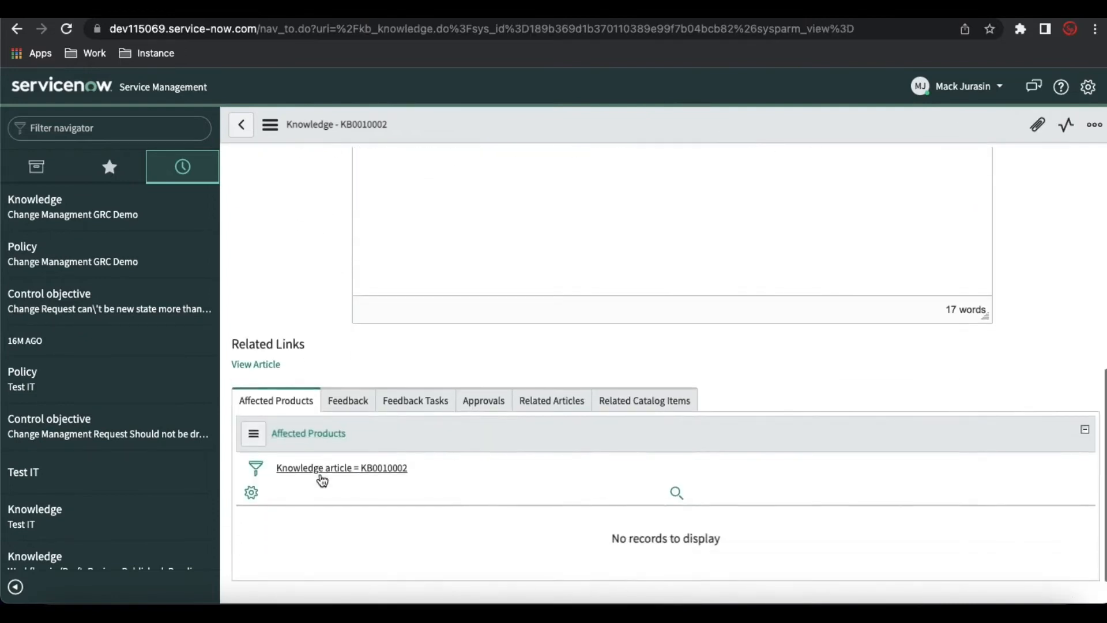
{"action": "left_click", "coordinate": [257, 365]}
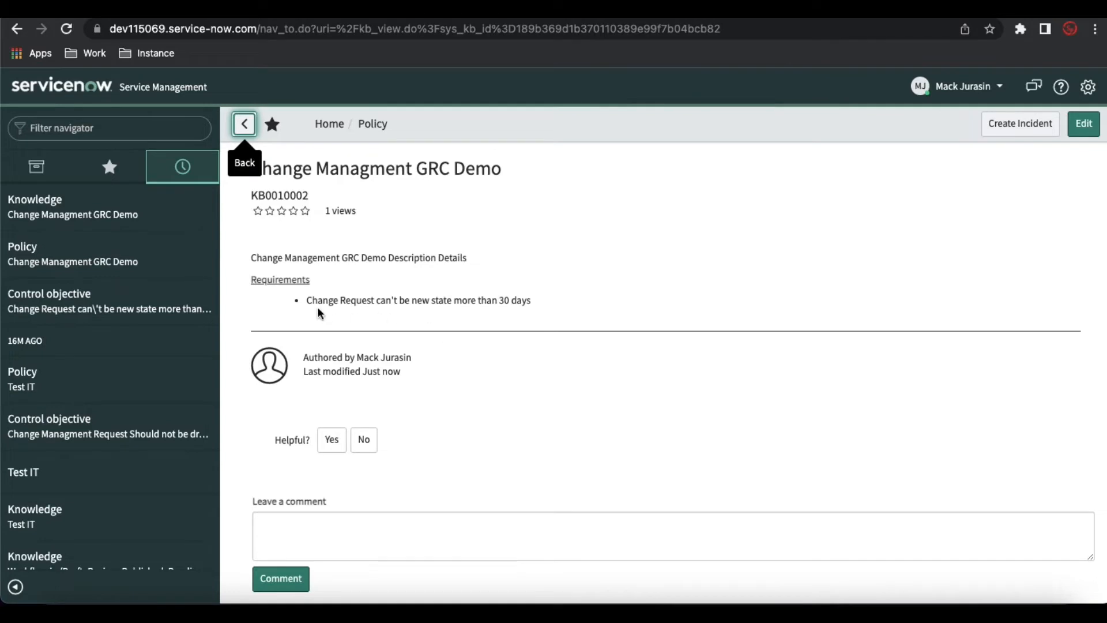
Examine the article's requirement and description text, and reopen the article from the history
{"action": "left_click_drag", "start_coordinate": [310, 303], "coordinate": [562, 311]}
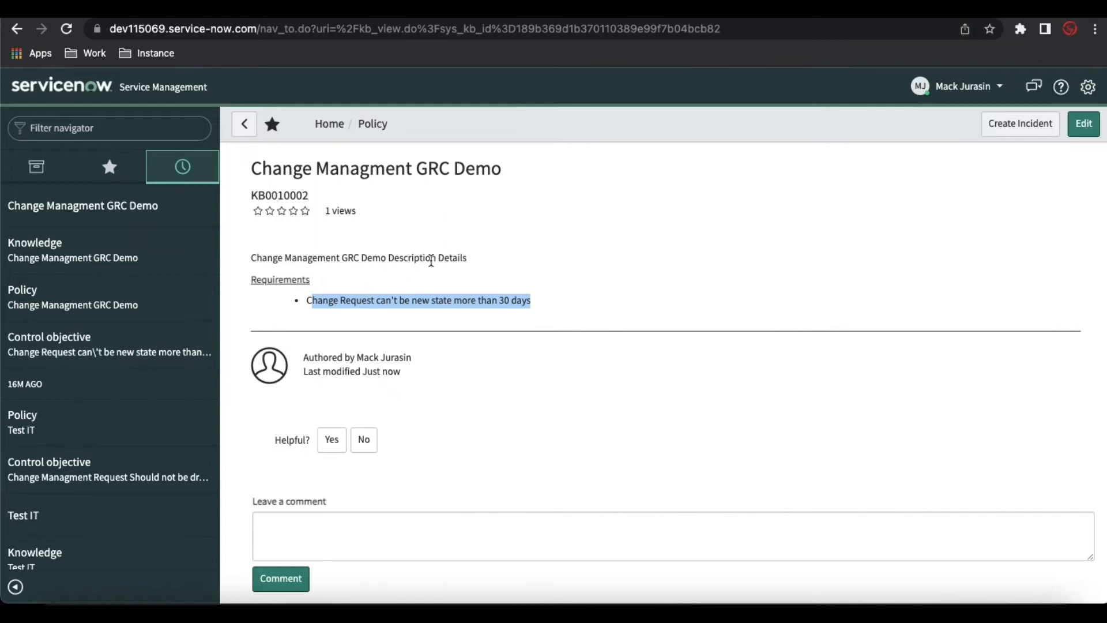
{"action": "left_click", "coordinate": [476, 261]}
{"action": "left_click_drag", "start_coordinate": [476, 260], "coordinate": [282, 255]}
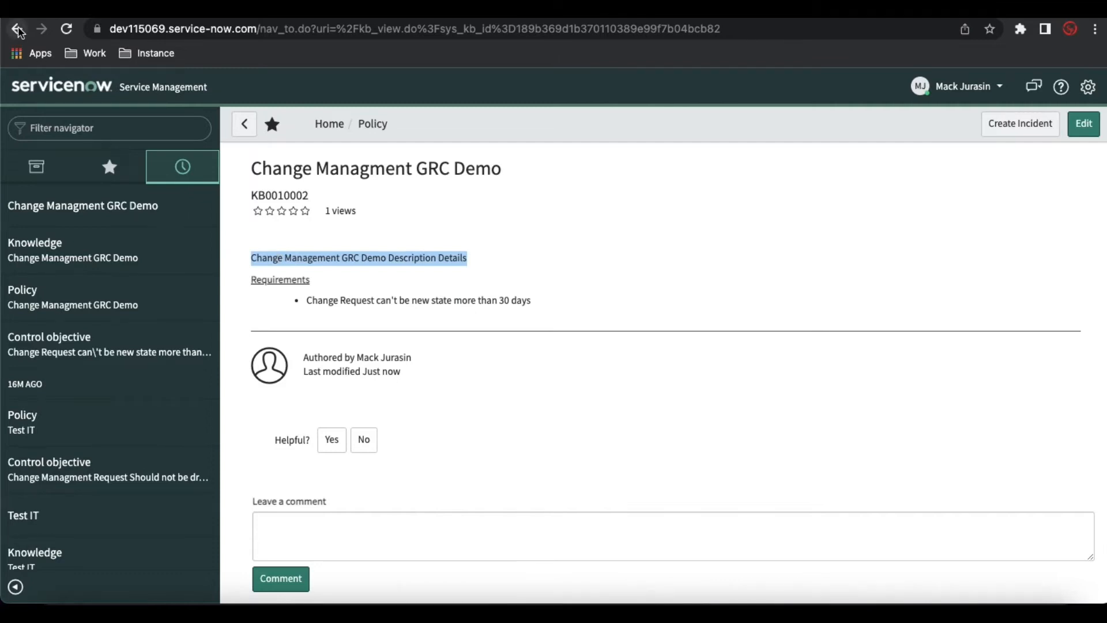
{"action": "left_click", "coordinate": [79, 203]}
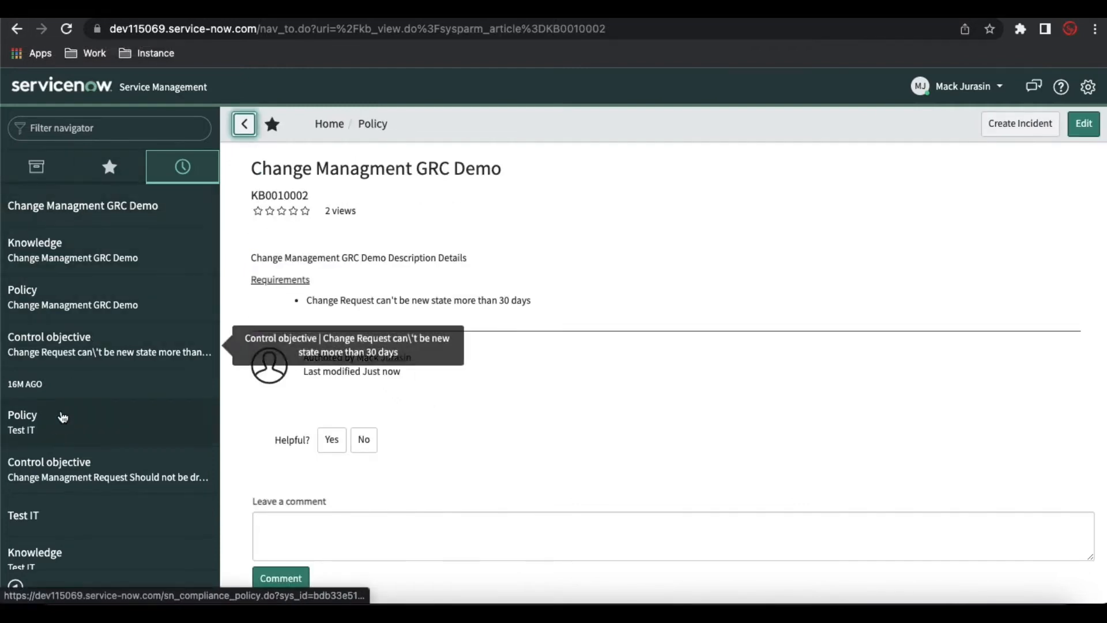
Return to the Change Managment GRC Demo policy and check its state, approvals and control objectives
{"action": "left_click", "coordinate": [81, 308]}
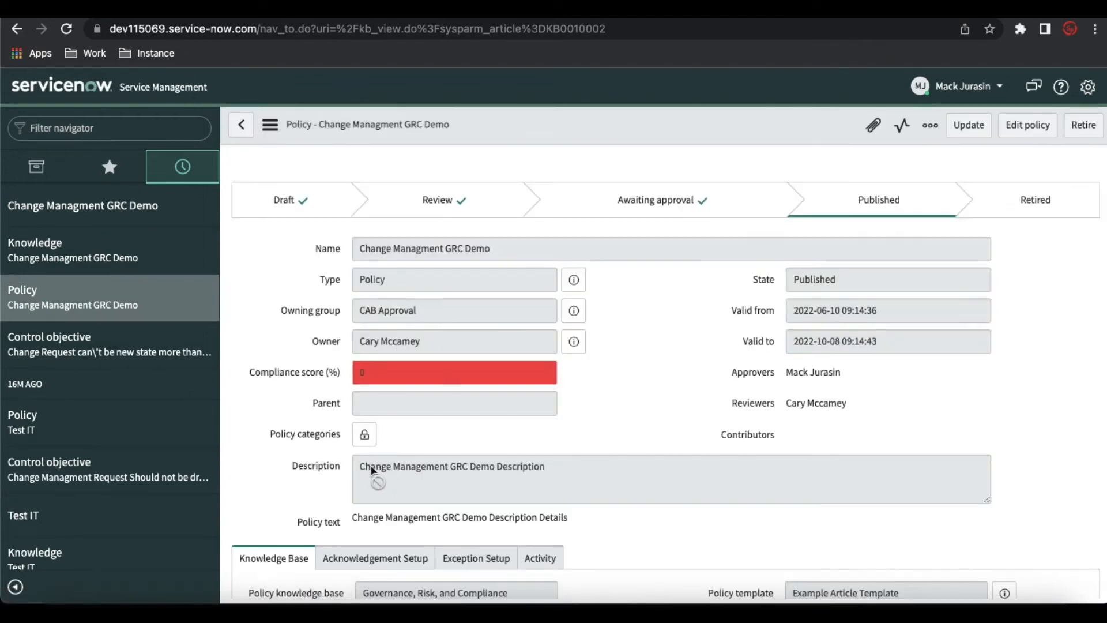
{"action": "scroll", "coordinate": [621, 481], "scroll_direction": "down", "scroll_amount": 6}
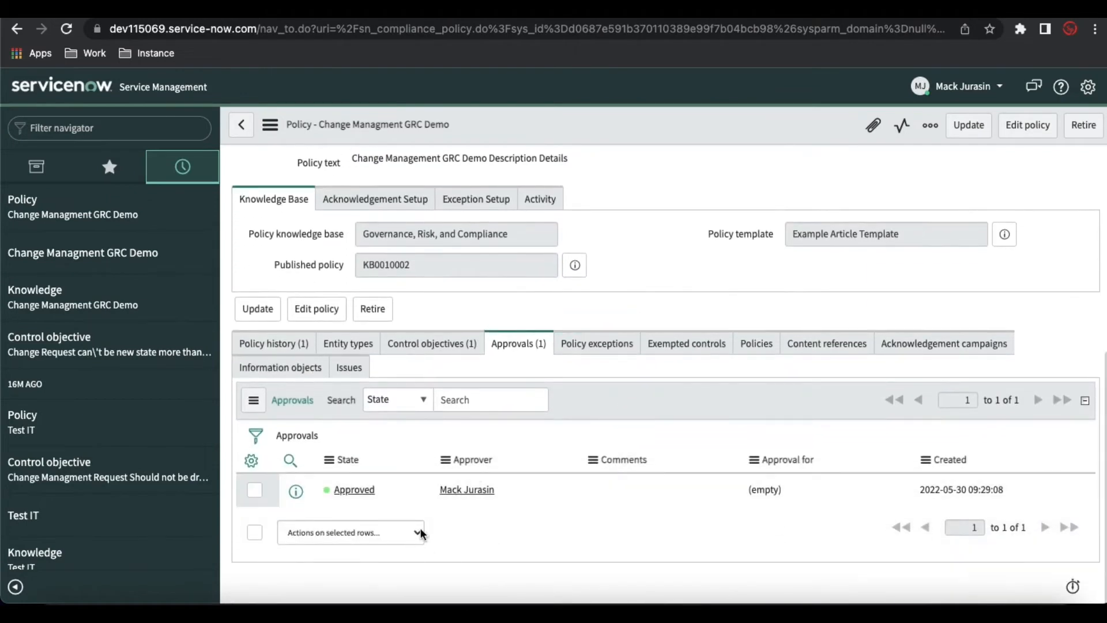
{"action": "left_click", "coordinate": [416, 344]}
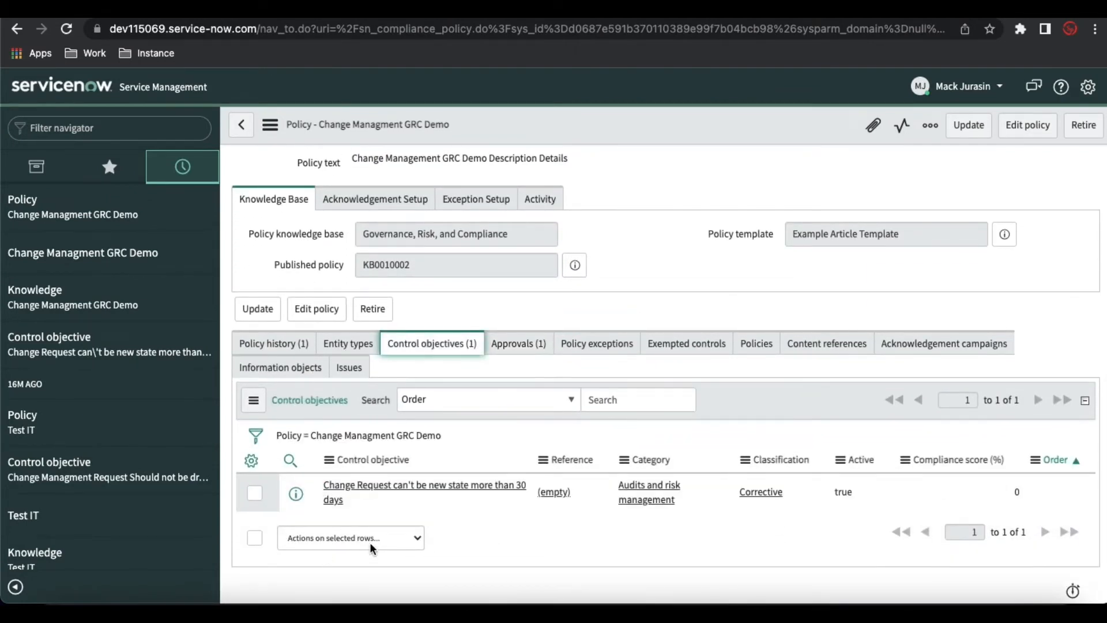
{"action": "scroll", "coordinate": [396, 517], "scroll_direction": "up", "scroll_amount": 6}
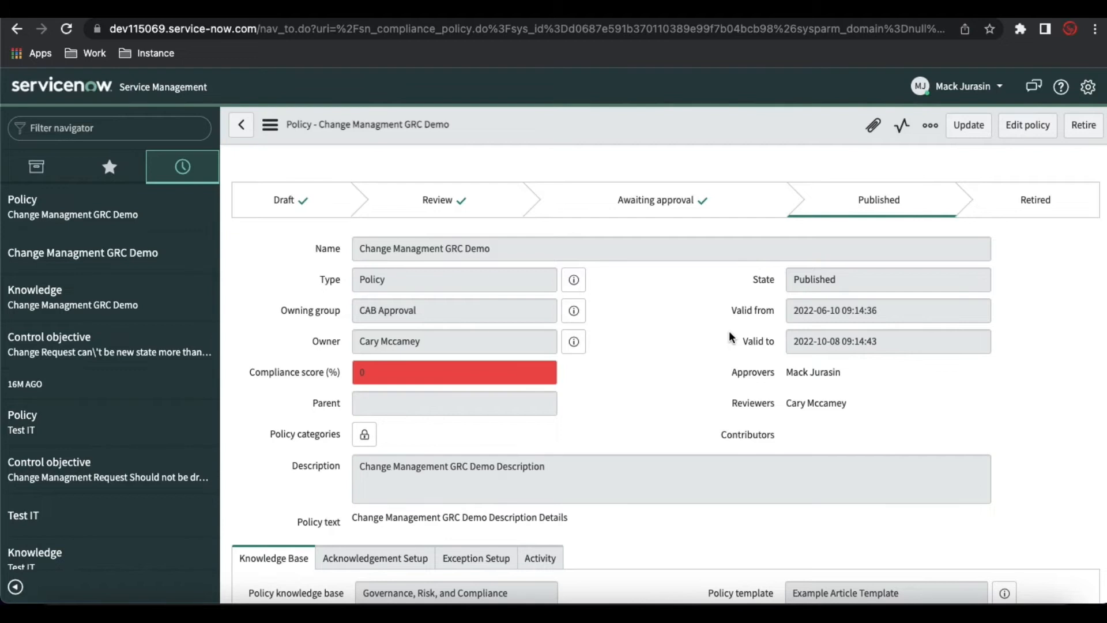
{"action": "scroll", "coordinate": [731, 337], "scroll_direction": "down", "scroll_amount": 5}
{"action": "left_click", "coordinate": [466, 529]}
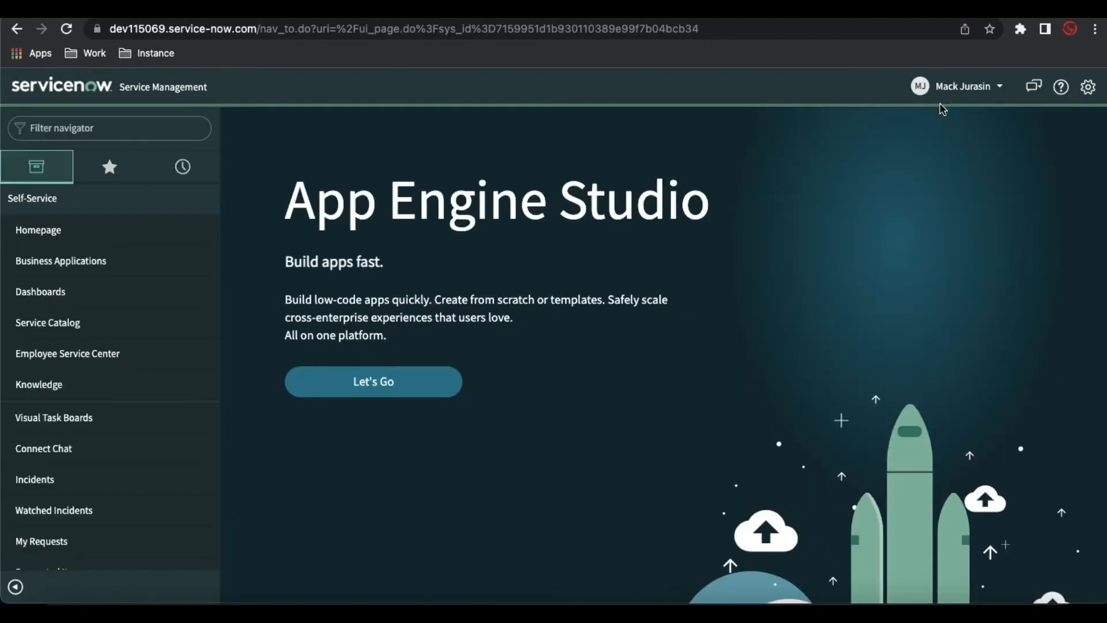
End the impersonation, and check the control objective and its policy from the System Administrator account
{"action": "left_click", "coordinate": [950, 92]}
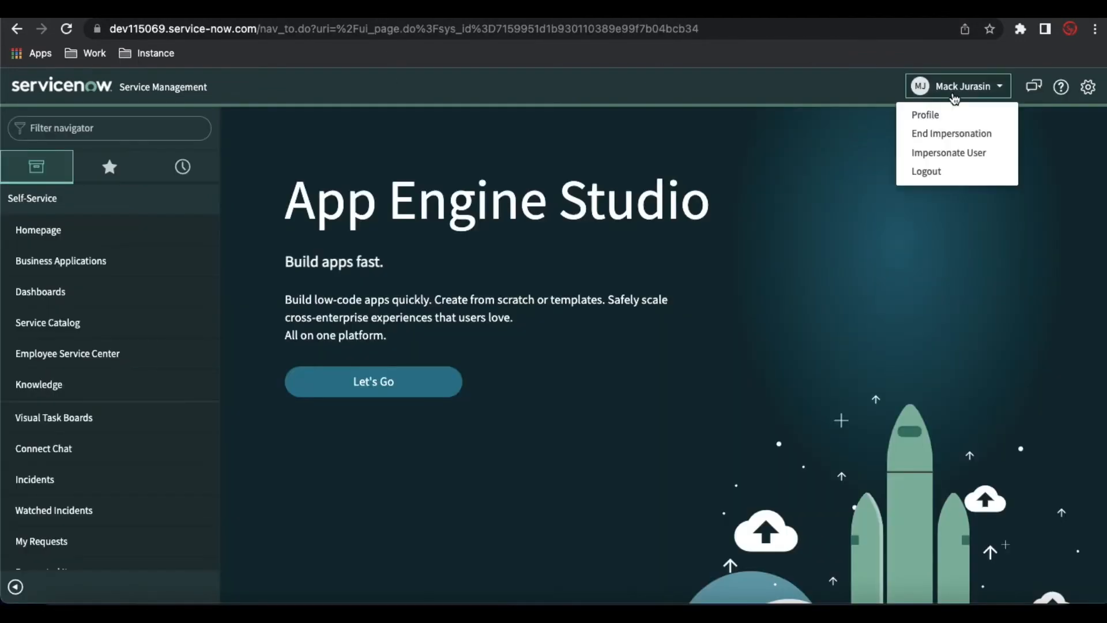
{"action": "left_click", "coordinate": [928, 134]}
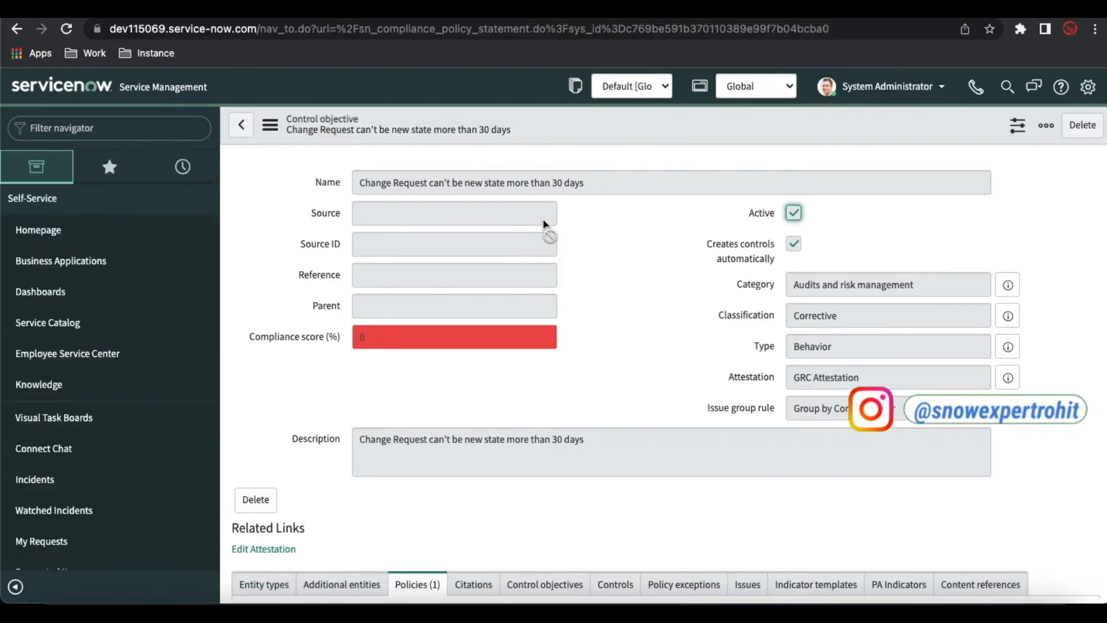
{"action": "scroll", "coordinate": [698, 461], "scroll_direction": "down", "scroll_amount": 5}
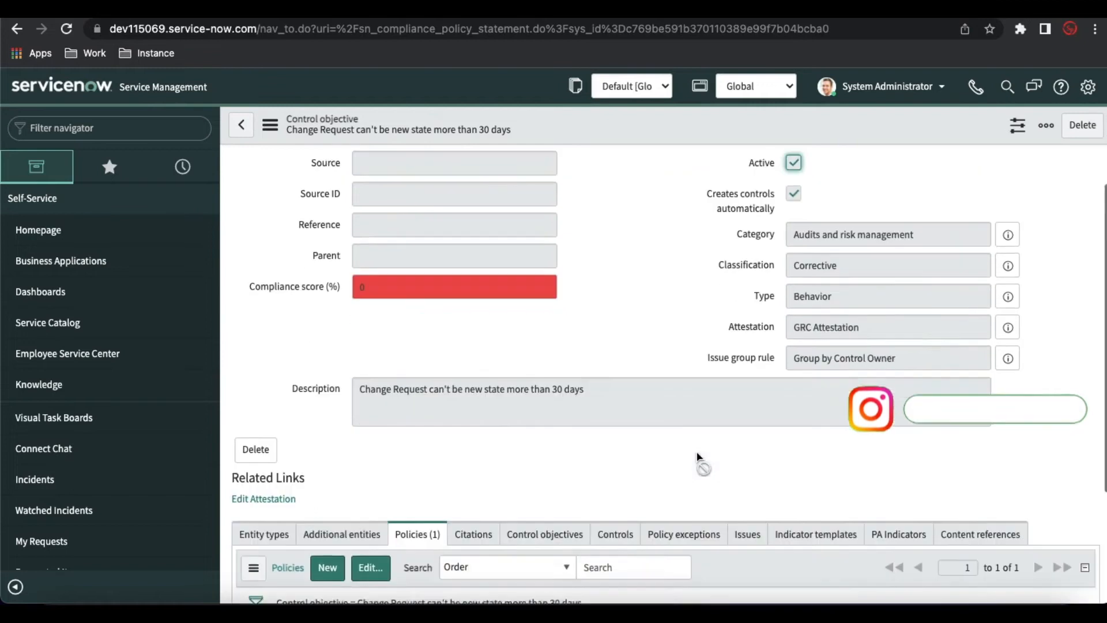
{"action": "left_click", "coordinate": [444, 534]}
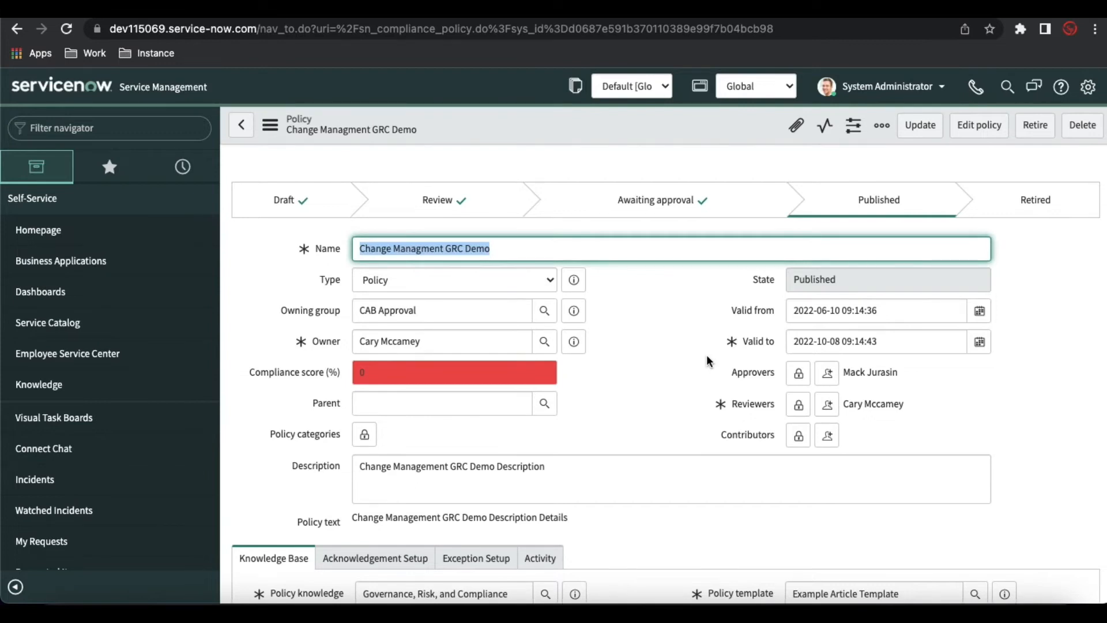
{"action": "scroll", "coordinate": [707, 359], "scroll_direction": "down", "scroll_amount": 6}
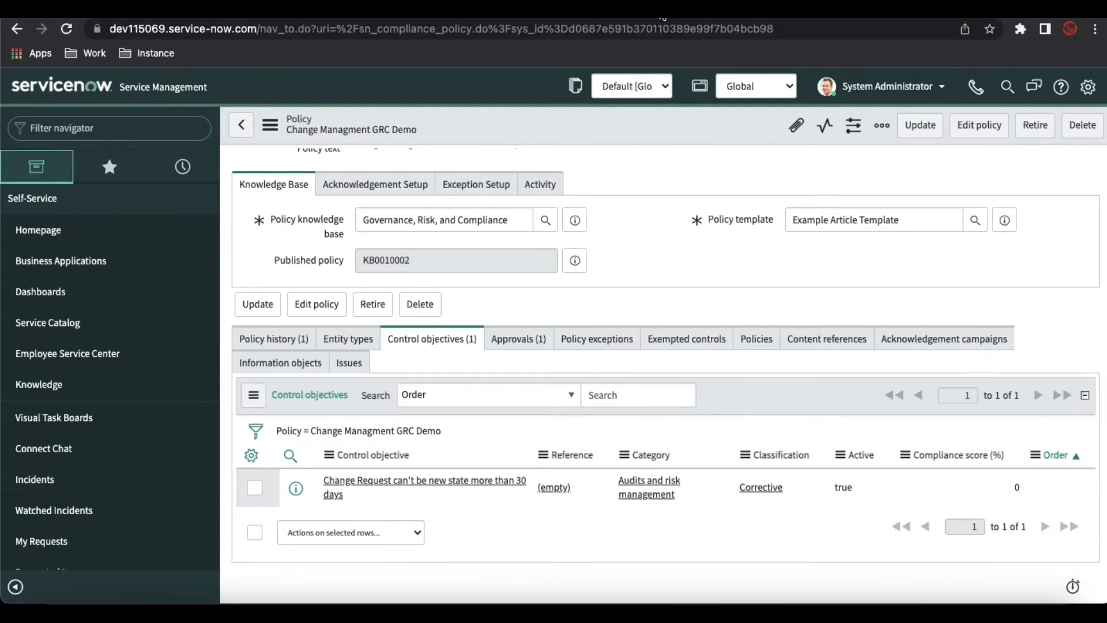
Switch to the GRC diagram in Visme
{"action": "left_click", "coordinate": [659, 10]}
{"action": "left_click", "coordinate": [611, 10]}
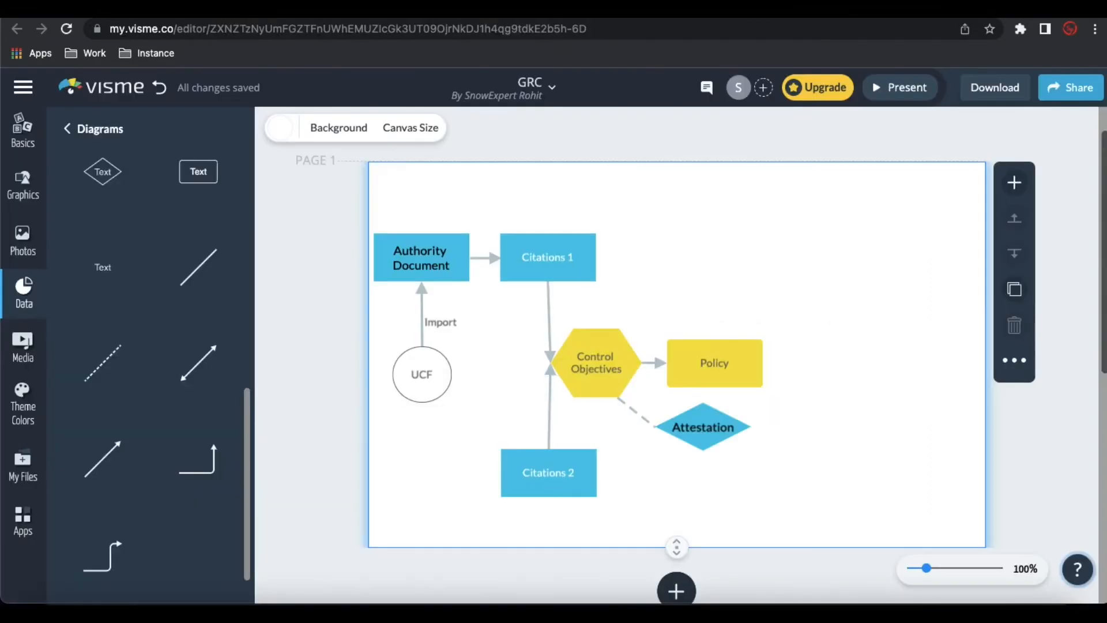
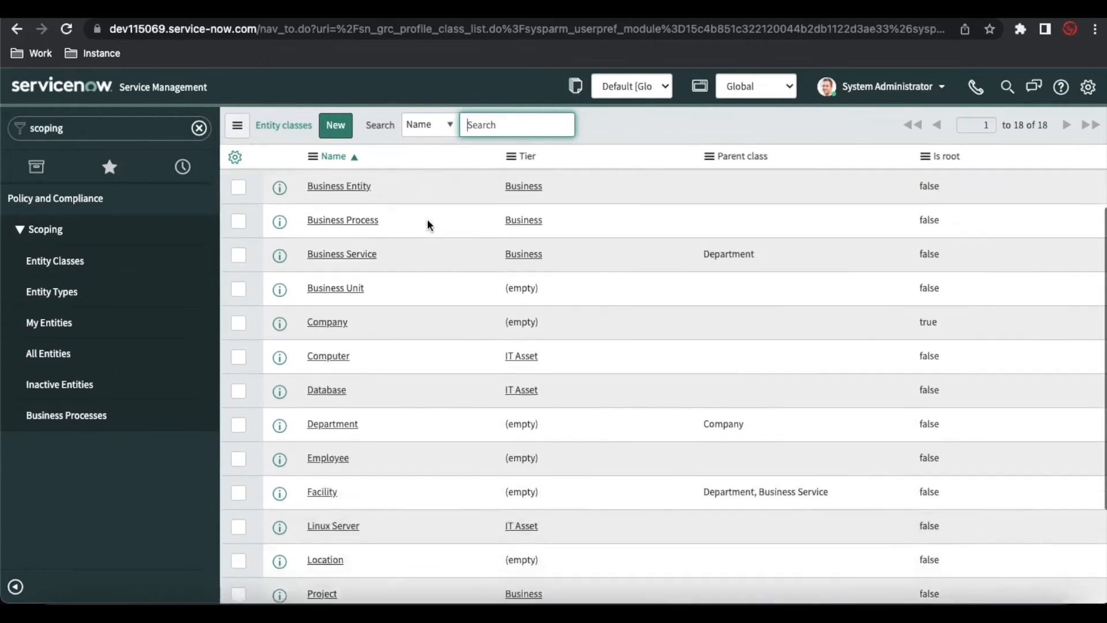
Open the Vendors record from the list of entity types and look through its entities
{"action": "left_click", "coordinate": [77, 295]}
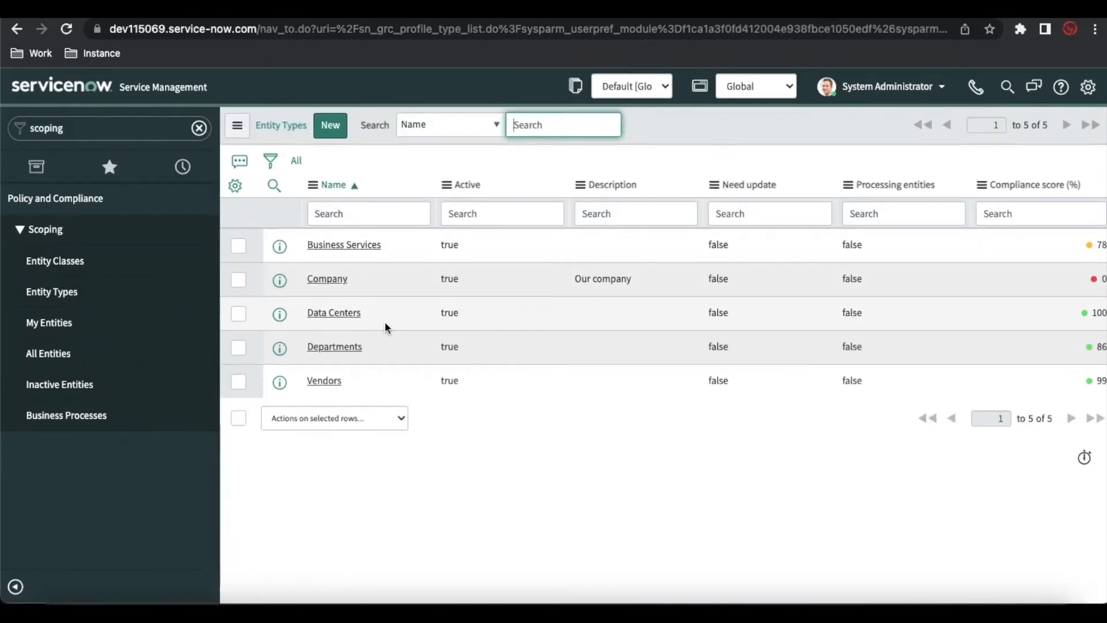
{"action": "left_click", "coordinate": [341, 216]}
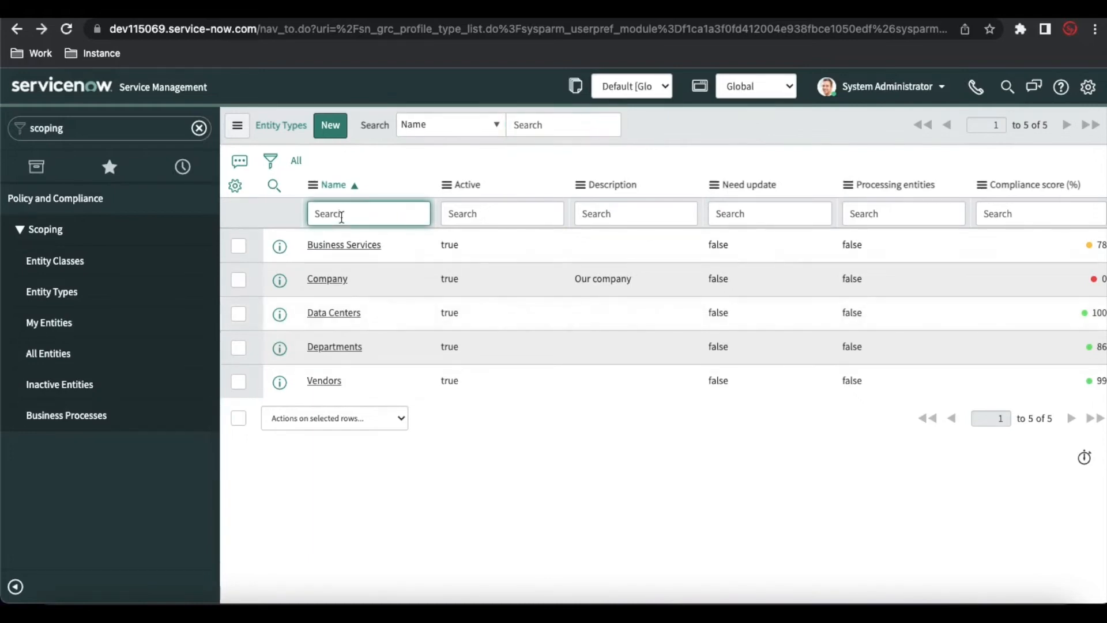
{"action": "left_click", "coordinate": [326, 382]}
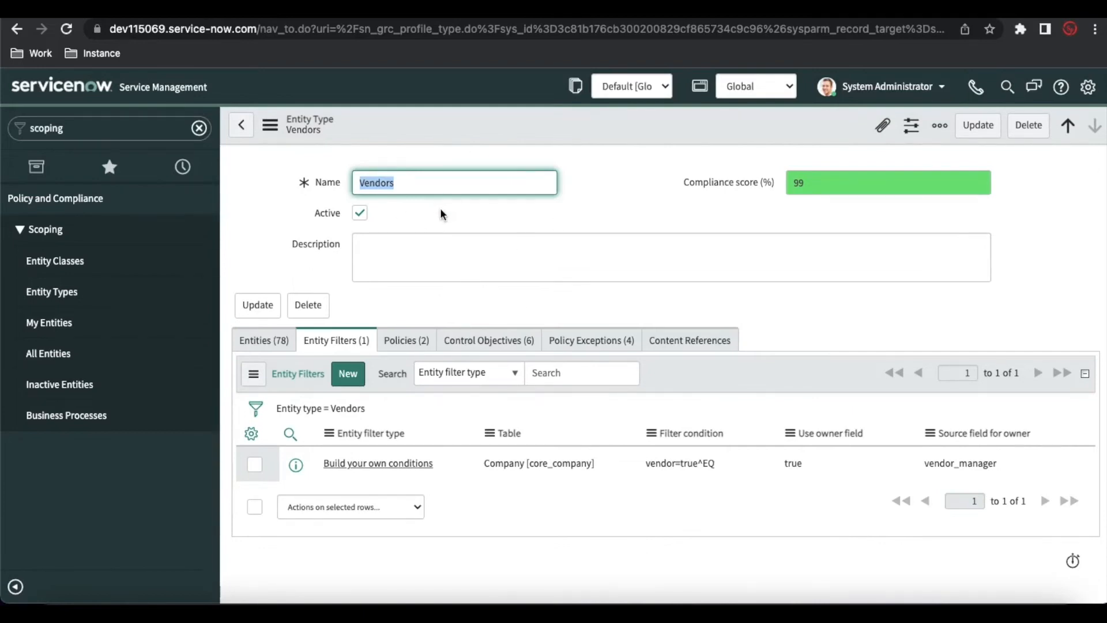
{"action": "left_click", "coordinate": [255, 343]}
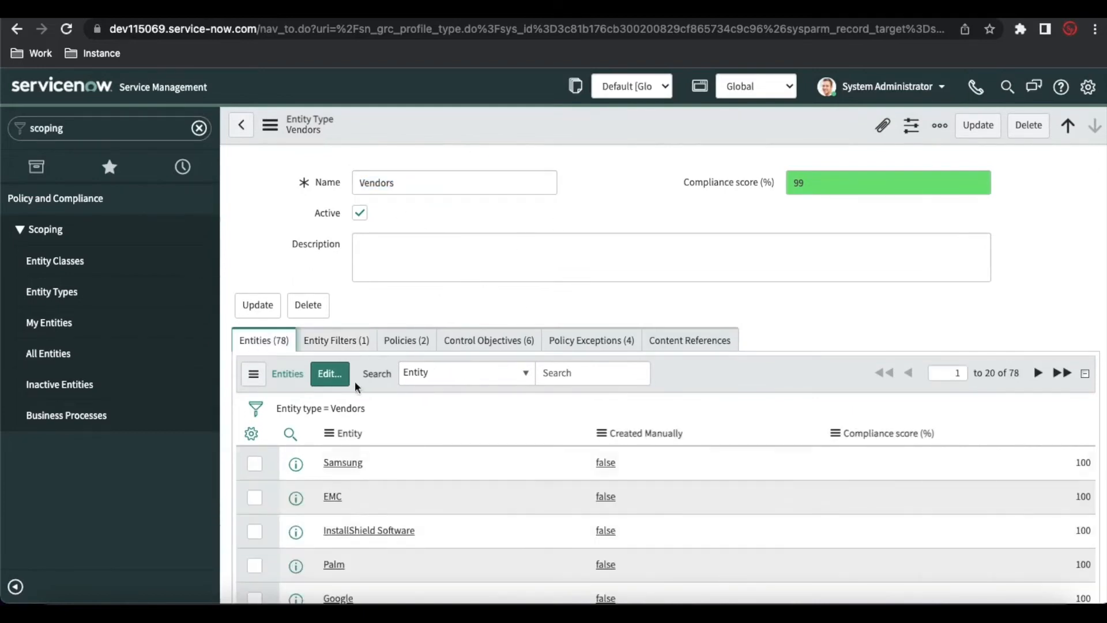
{"action": "scroll", "coordinate": [394, 516], "scroll_direction": "down", "scroll_amount": 3}
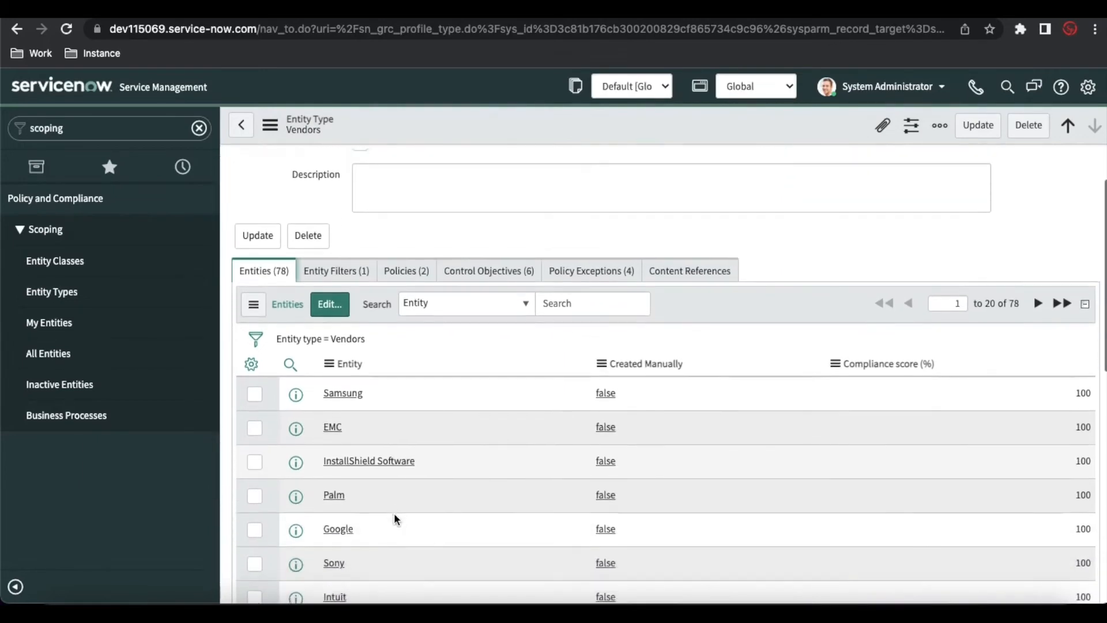
Examine the filter conditions and assignment settings of the Vendors entity filter, comparing them with the entity type's entities
{"action": "left_click", "coordinate": [338, 247]}
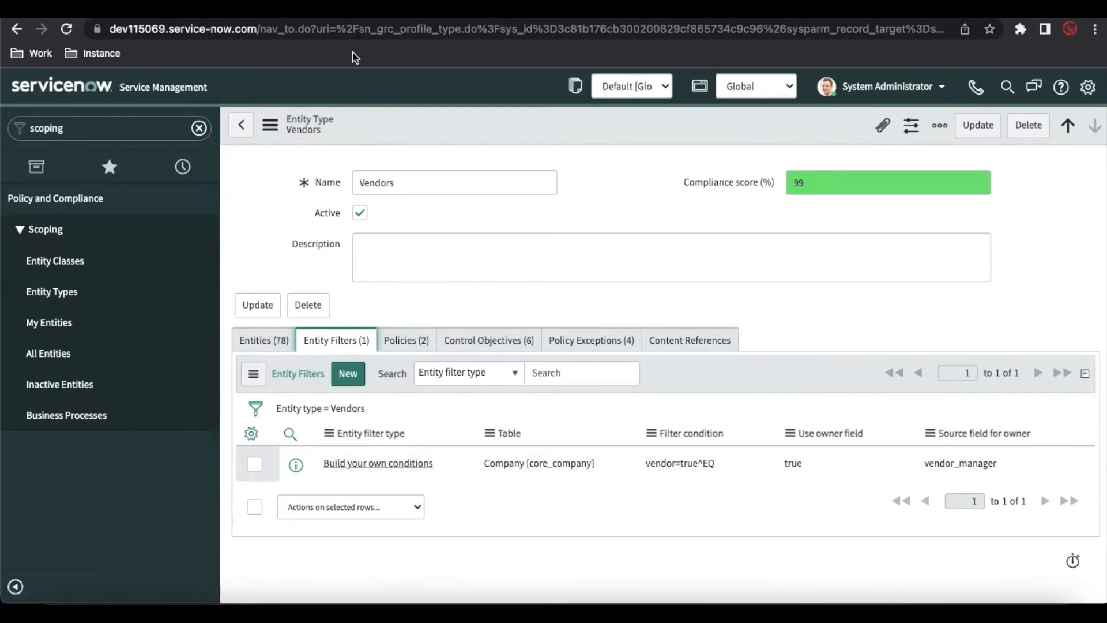
{"action": "left_click", "coordinate": [277, 8]}
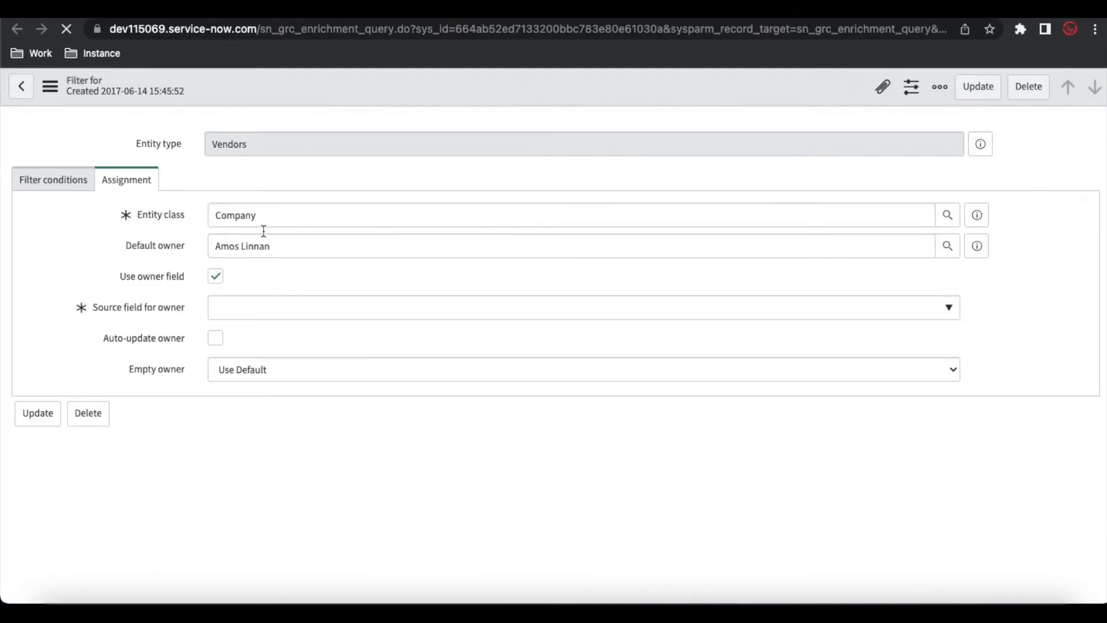
{"action": "left_click", "coordinate": [74, 180]}
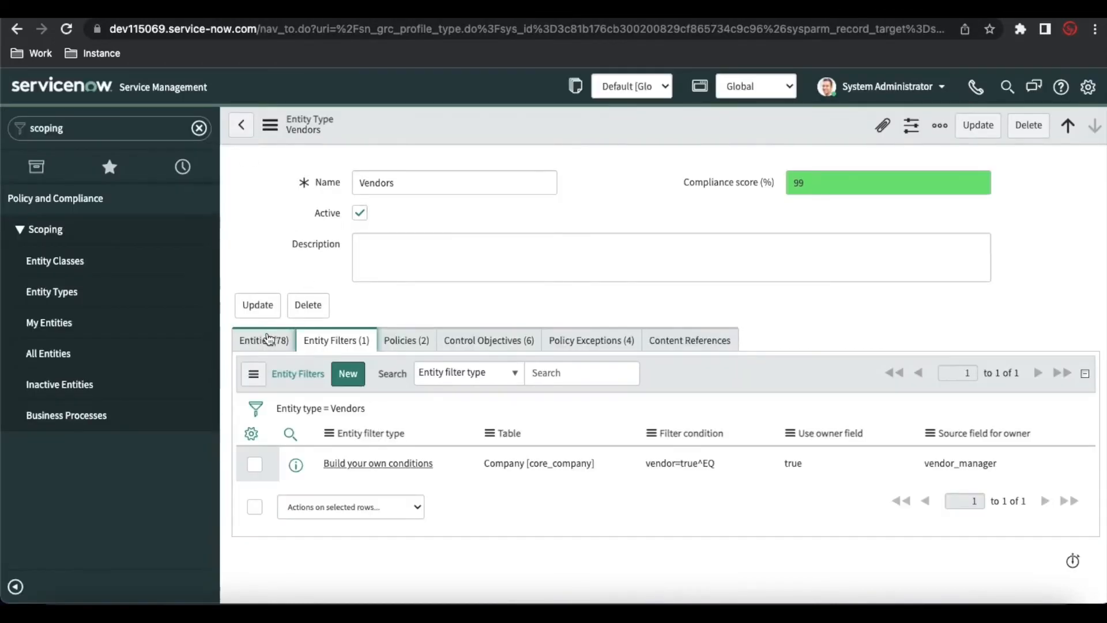
{"action": "left_click", "coordinate": [267, 341]}
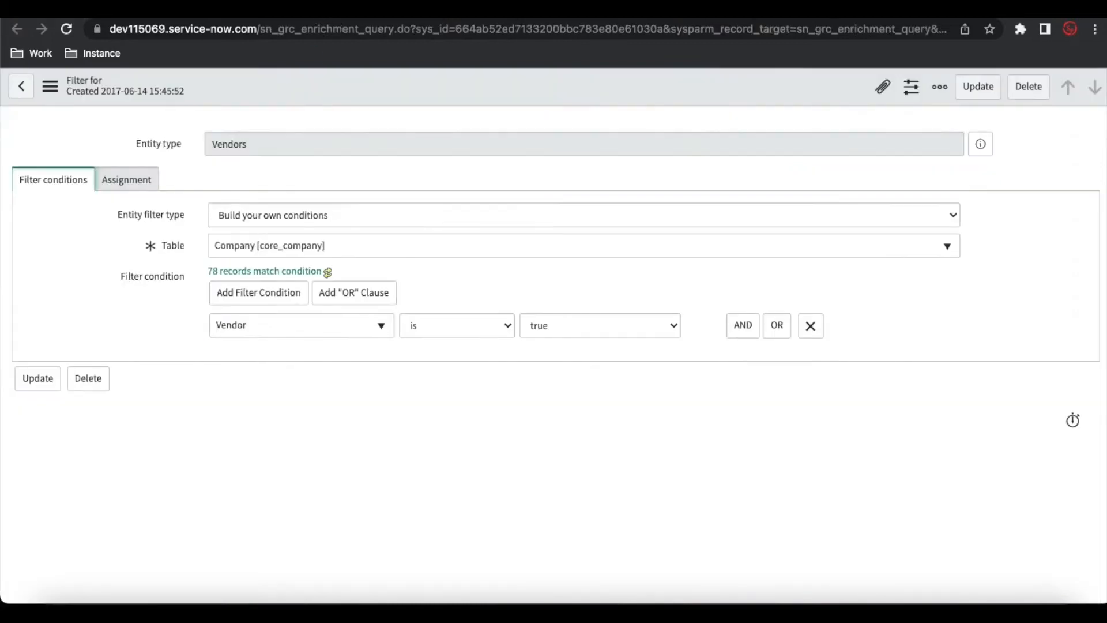
{"action": "left_click", "coordinate": [143, 178]}
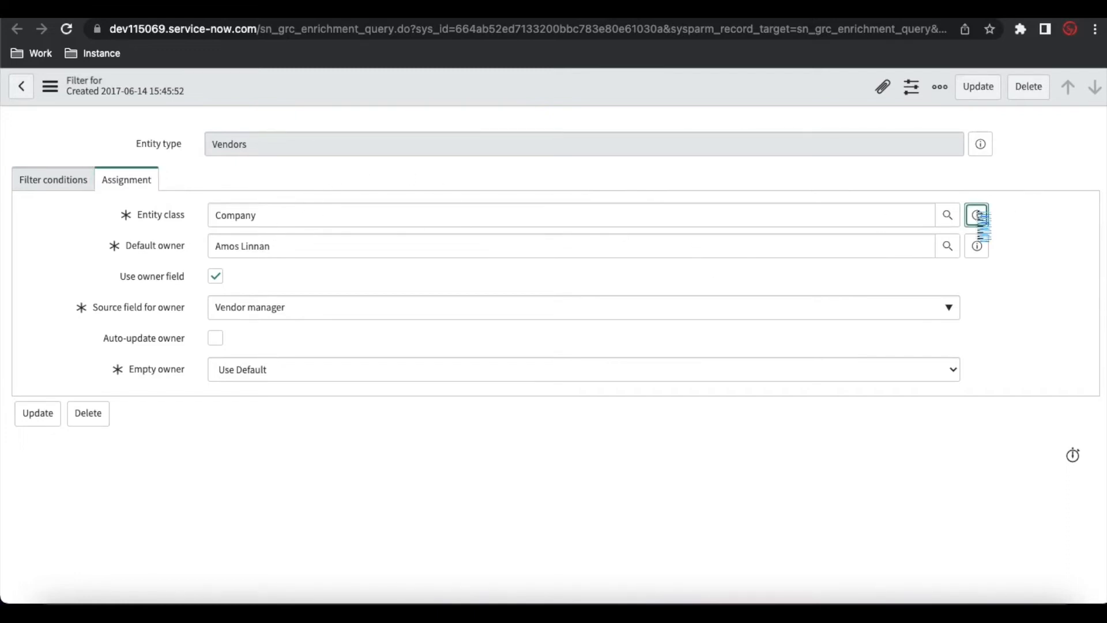
Open the Company entity class record from the filter's assignment and look through the entities of that class
{"action": "left_click", "coordinate": [976, 215]}
{"action": "left_click", "coordinate": [1070, 271]}
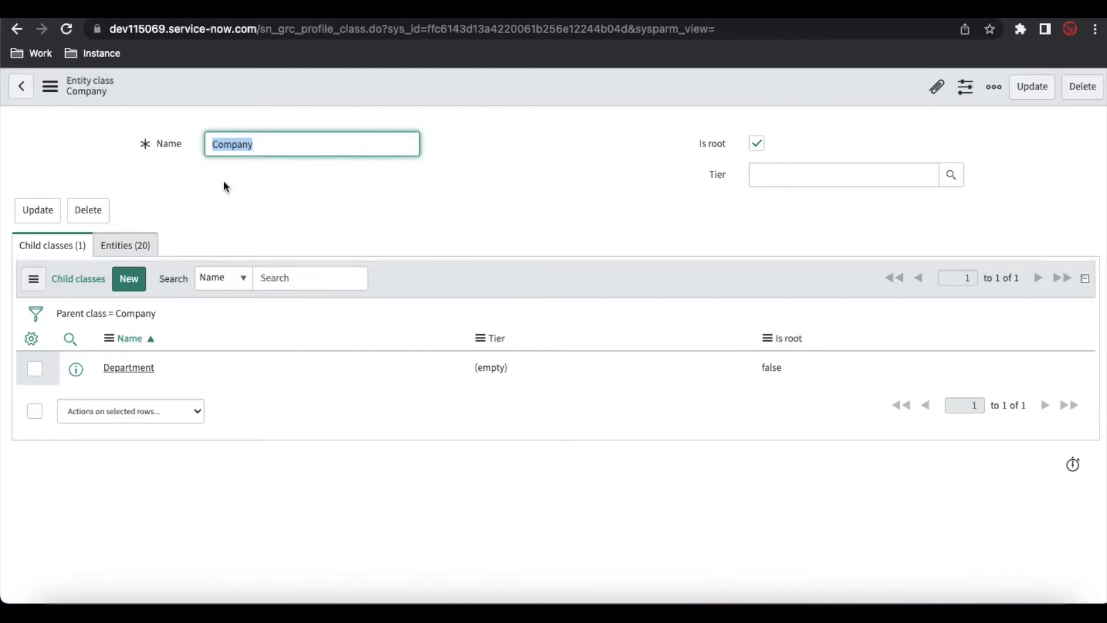
{"action": "left_click", "coordinate": [132, 245]}
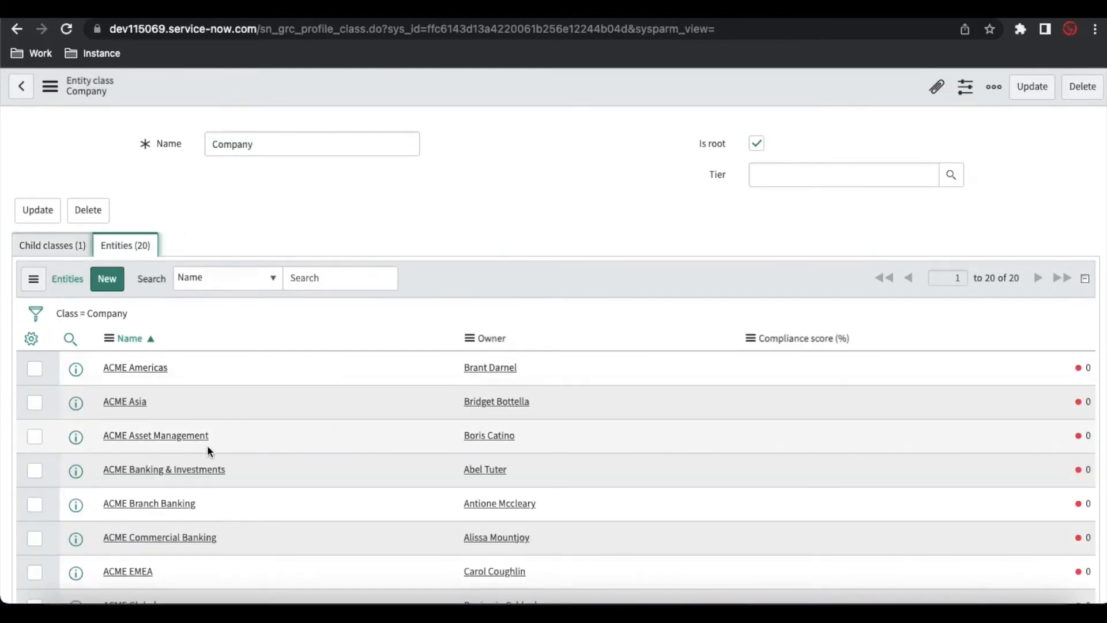
{"action": "scroll", "coordinate": [206, 445], "scroll_direction": "down", "scroll_amount": 9}
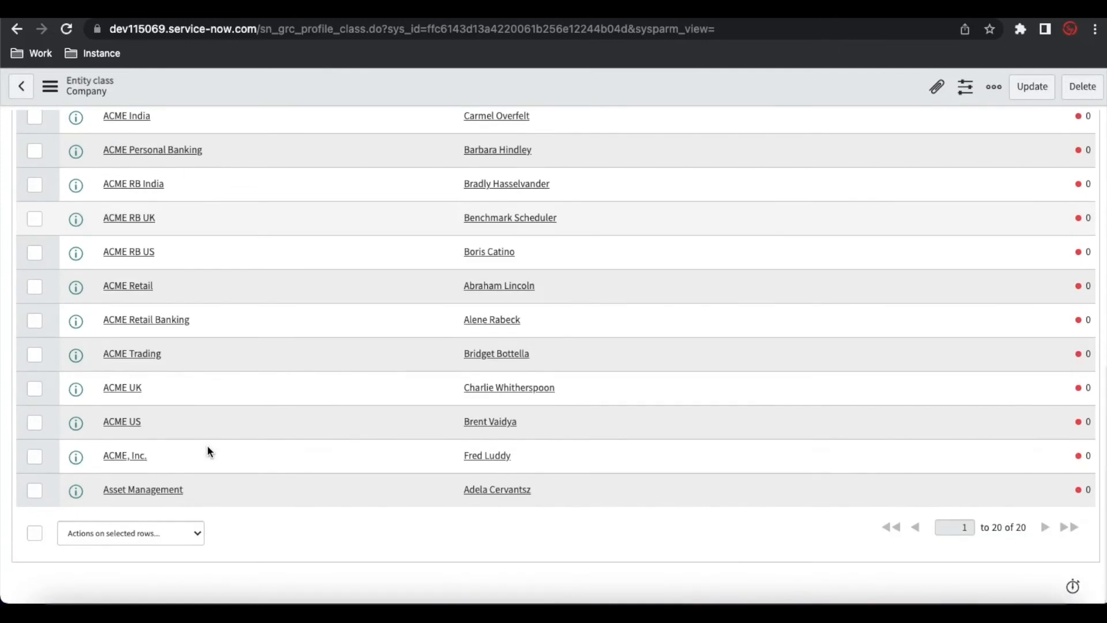
{"action": "scroll", "coordinate": [206, 444], "scroll_direction": "up", "scroll_amount": 9}
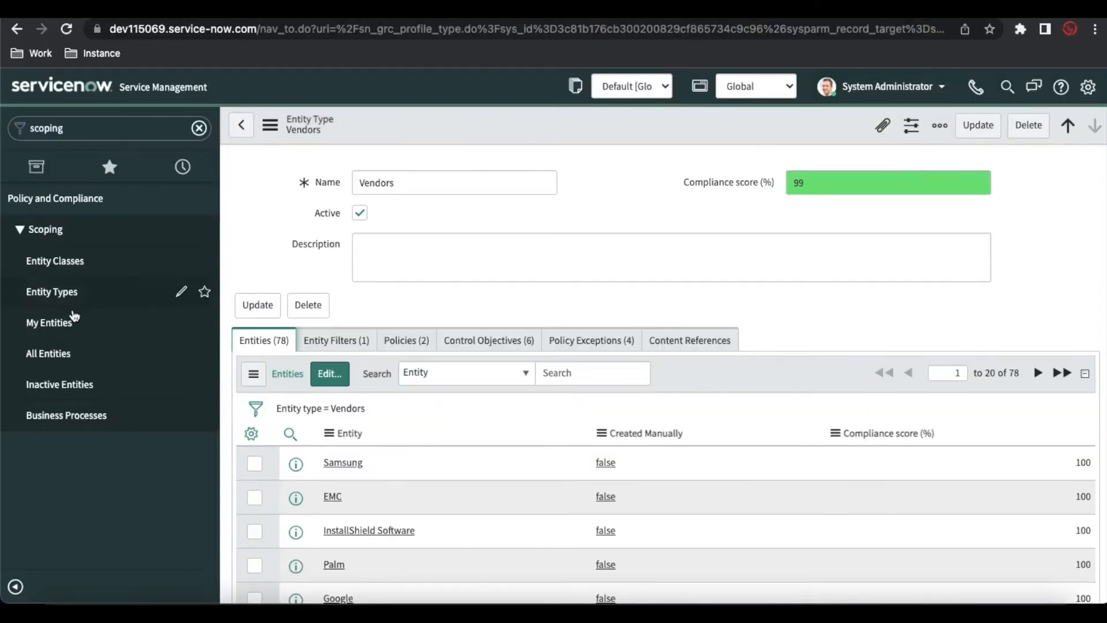
Create and save a new active entity type named GRC Department
{"action": "left_click", "coordinate": [79, 293]}
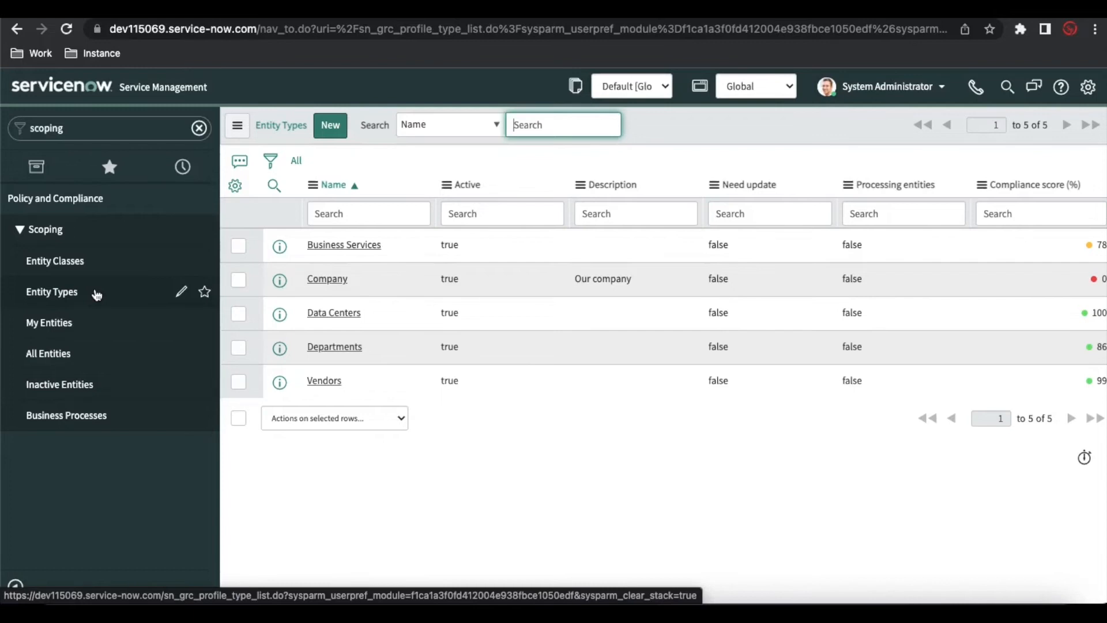
{"action": "left_click", "coordinate": [320, 133]}
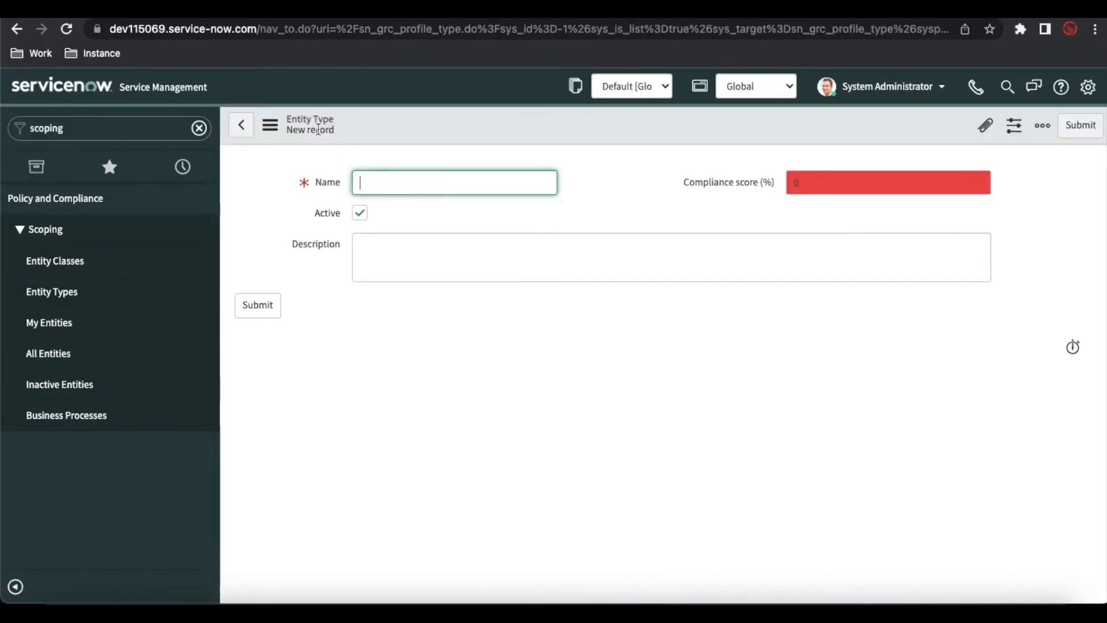
{"action": "type", "text": "Department"}
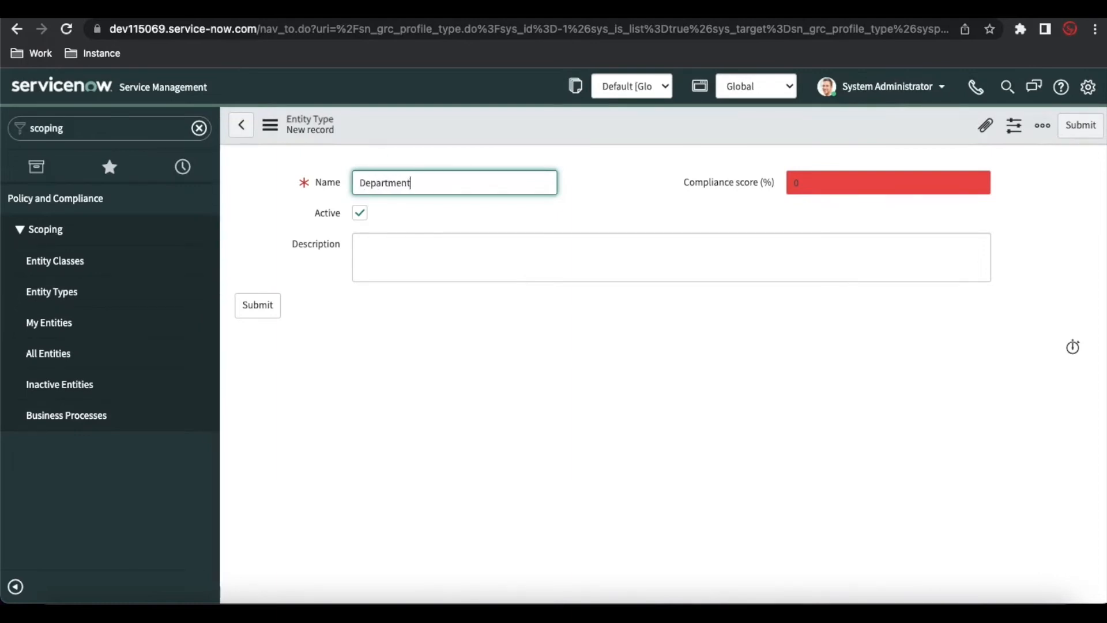
{"action": "key", "text": "Home"}
{"action": "type", "text": "GRC"}
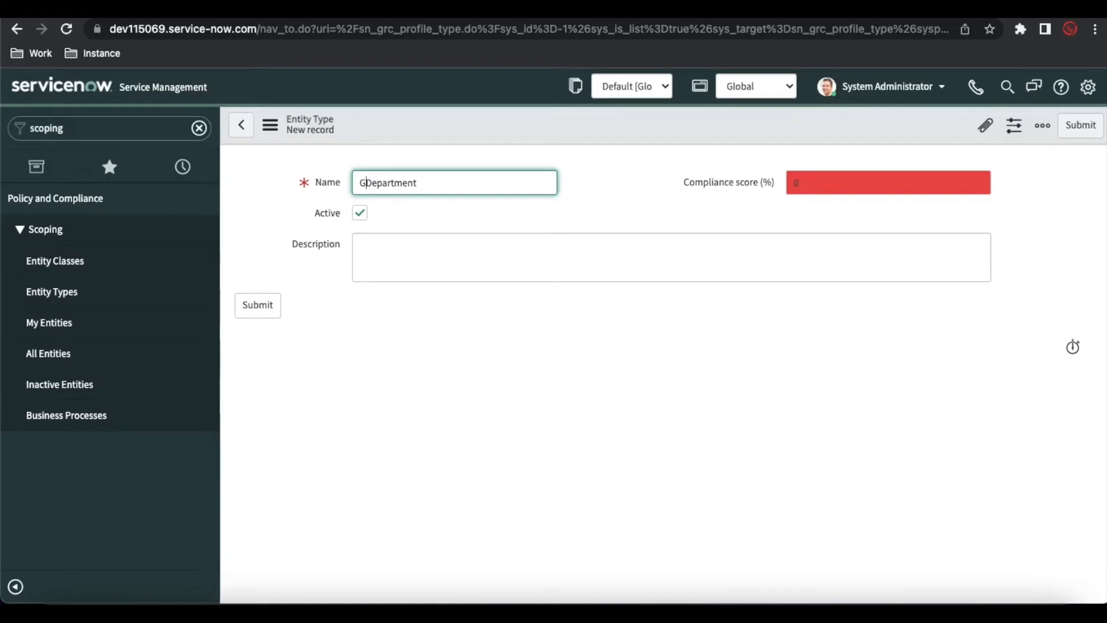
{"action": "right_click", "coordinate": [498, 122]}
{"action": "left_click", "coordinate": [507, 135]}
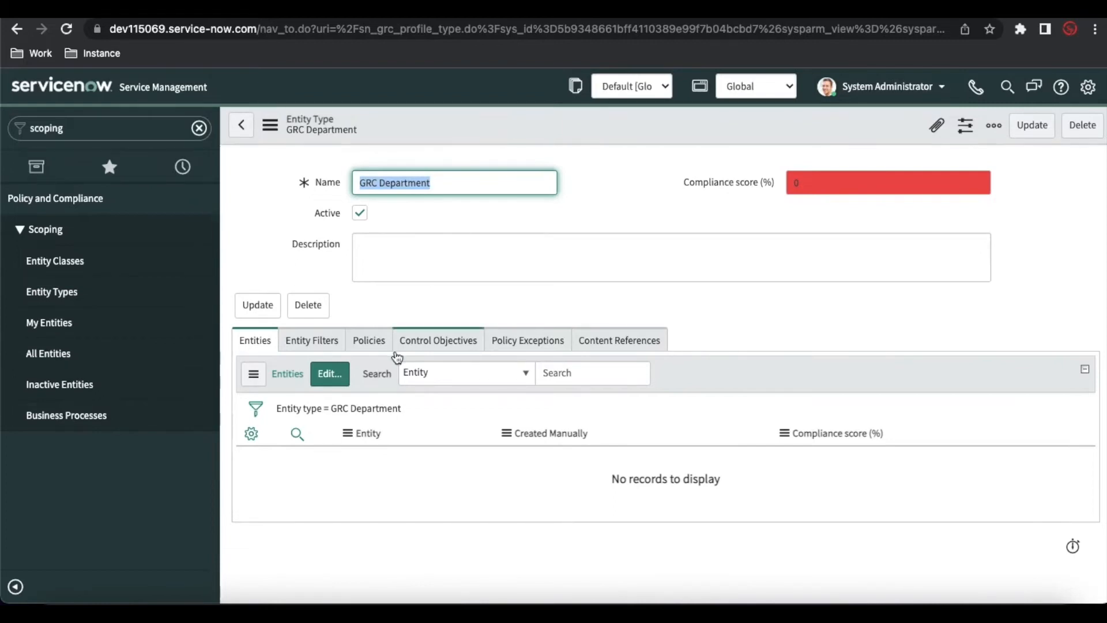
Start a new entity filter for the GRC Department entity type and bring up its filter conditions
{"action": "left_click", "coordinate": [299, 346]}
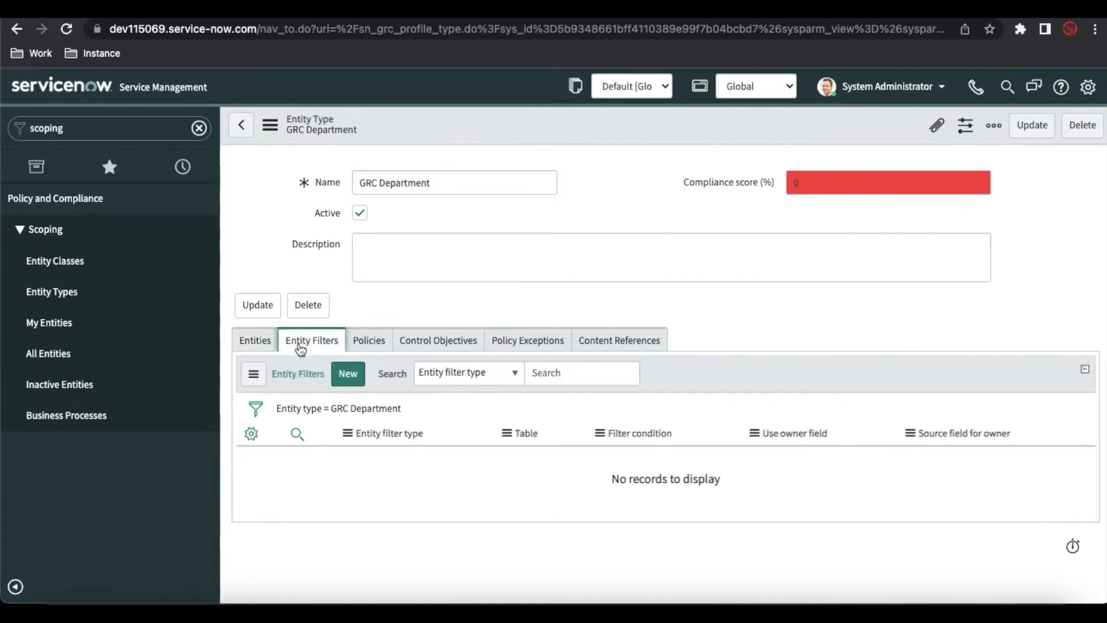
{"action": "left_click", "coordinate": [347, 376]}
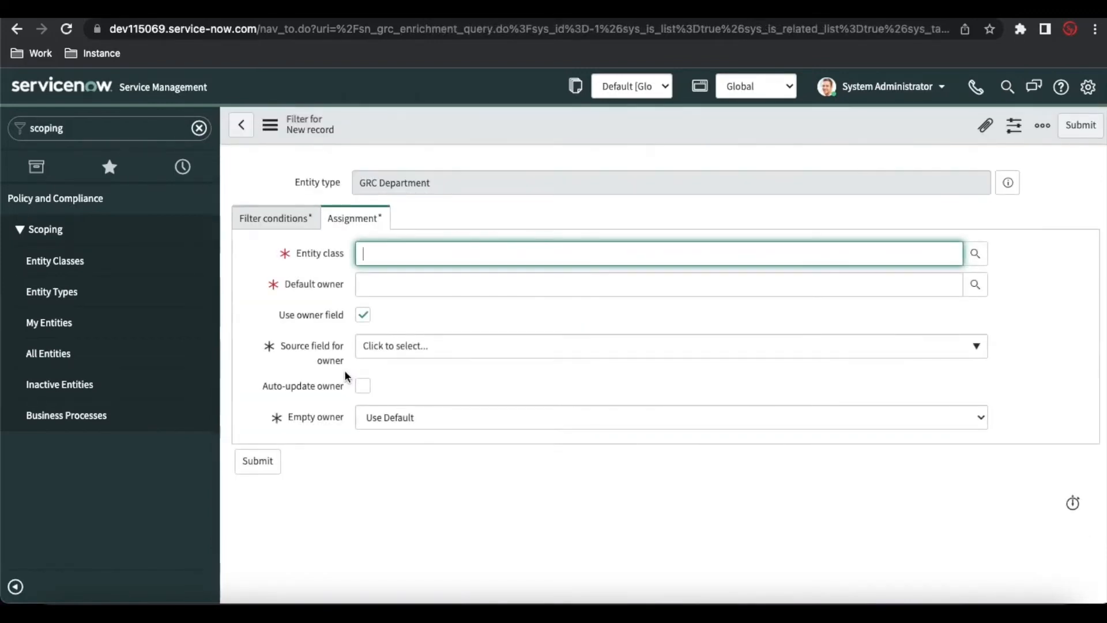
{"action": "left_click", "coordinate": [290, 223]}
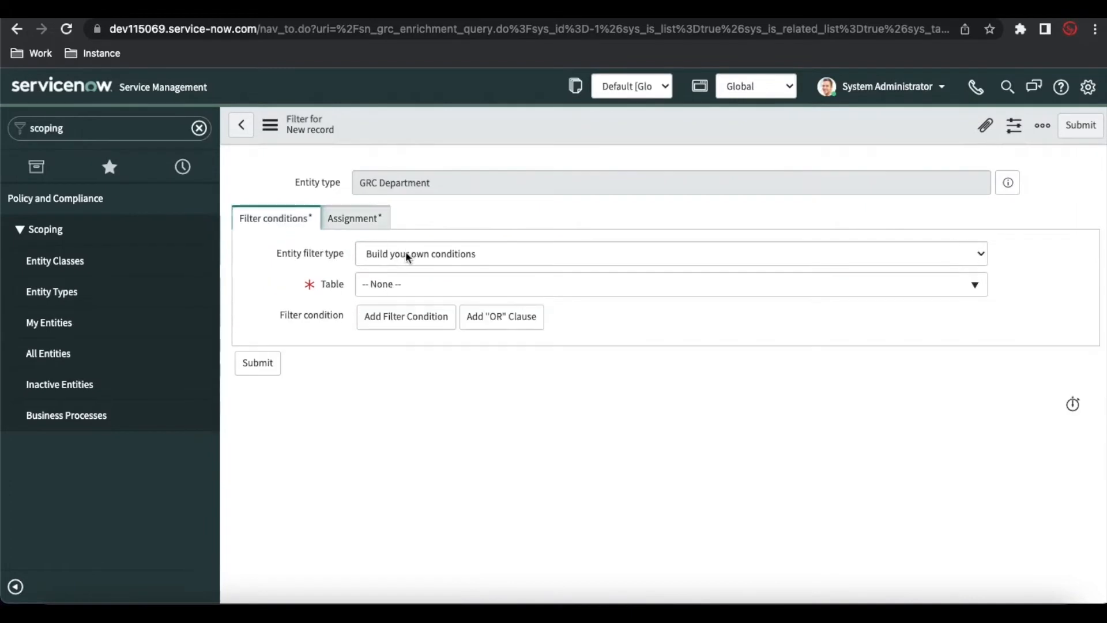
{"action": "left_click", "coordinate": [415, 286]}
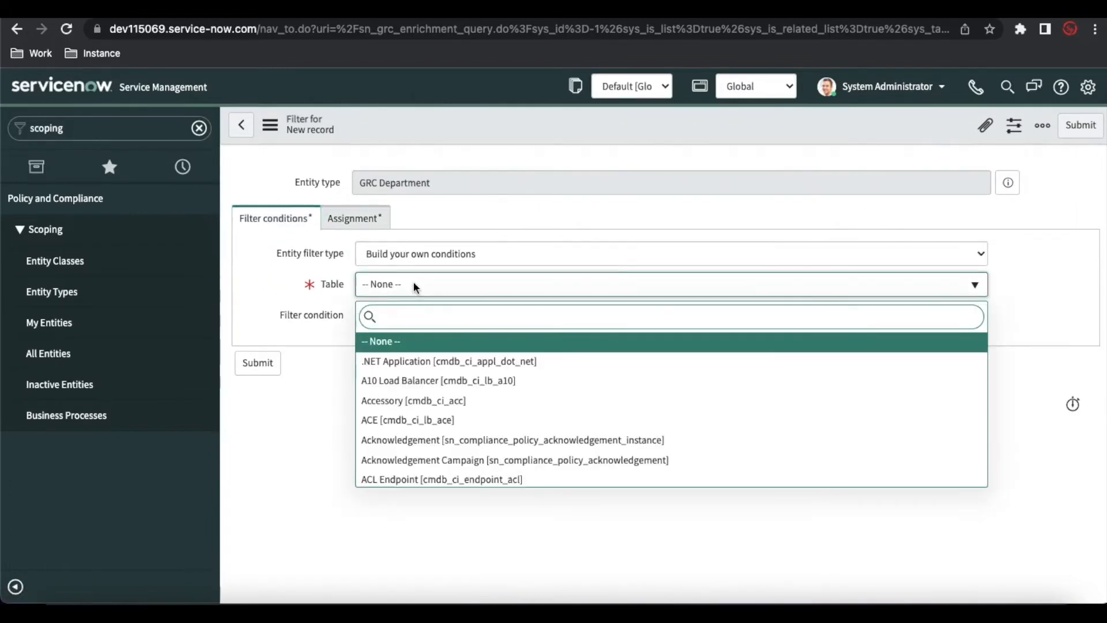
{"action": "left_click", "coordinate": [295, 272]}
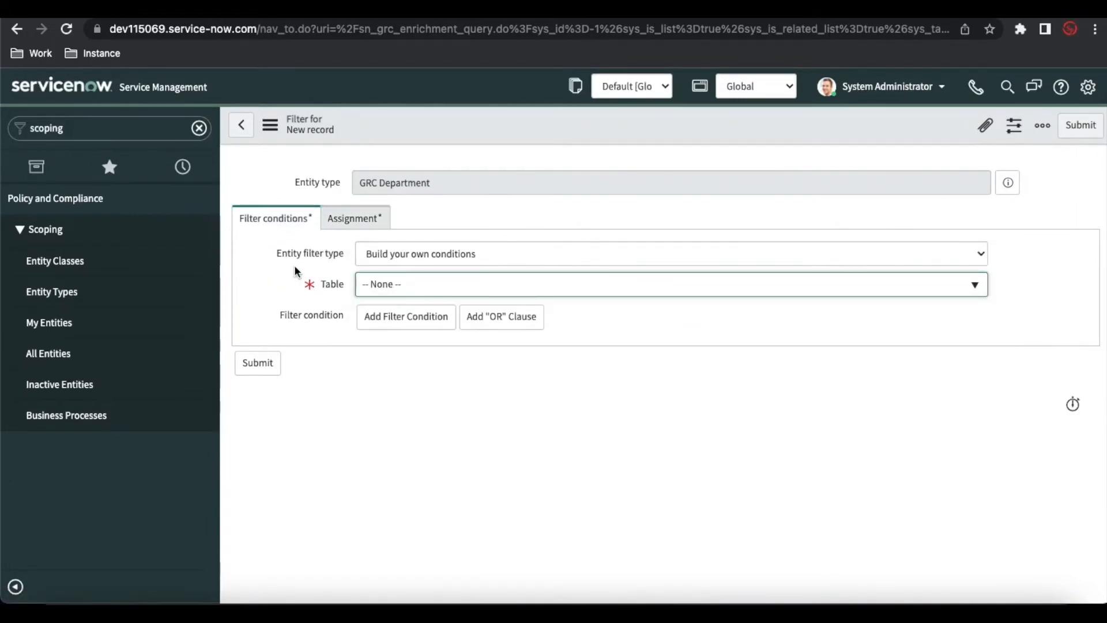
Try the "Select from predefined queries" filter type, look at the saved queries, and return to "Build your own conditions"
{"action": "left_click", "coordinate": [392, 254]}
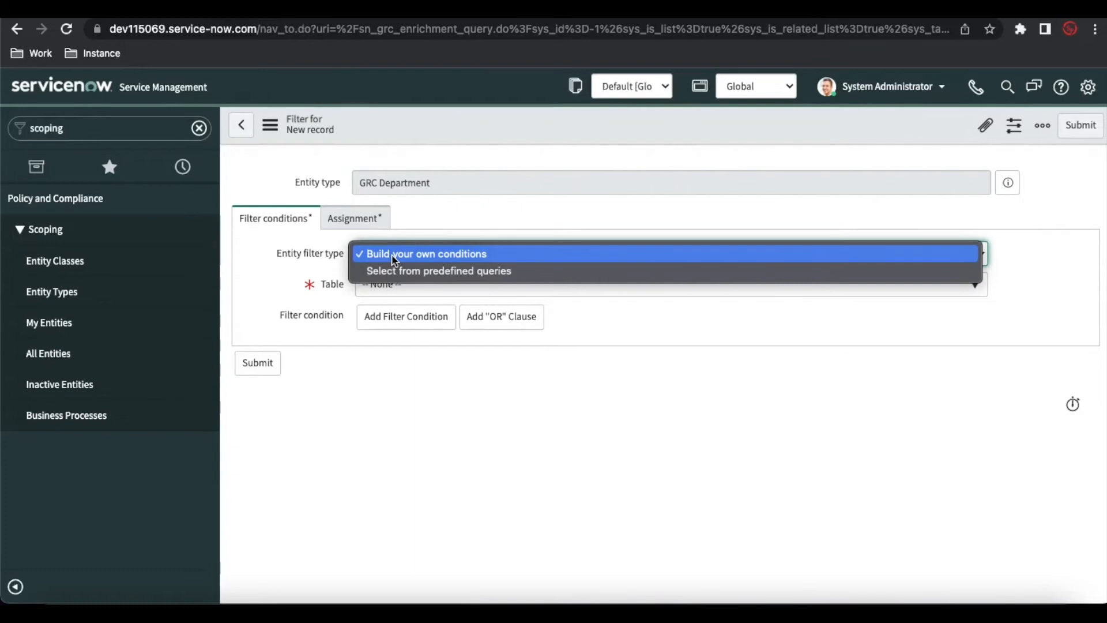
{"action": "left_click", "coordinate": [407, 272]}
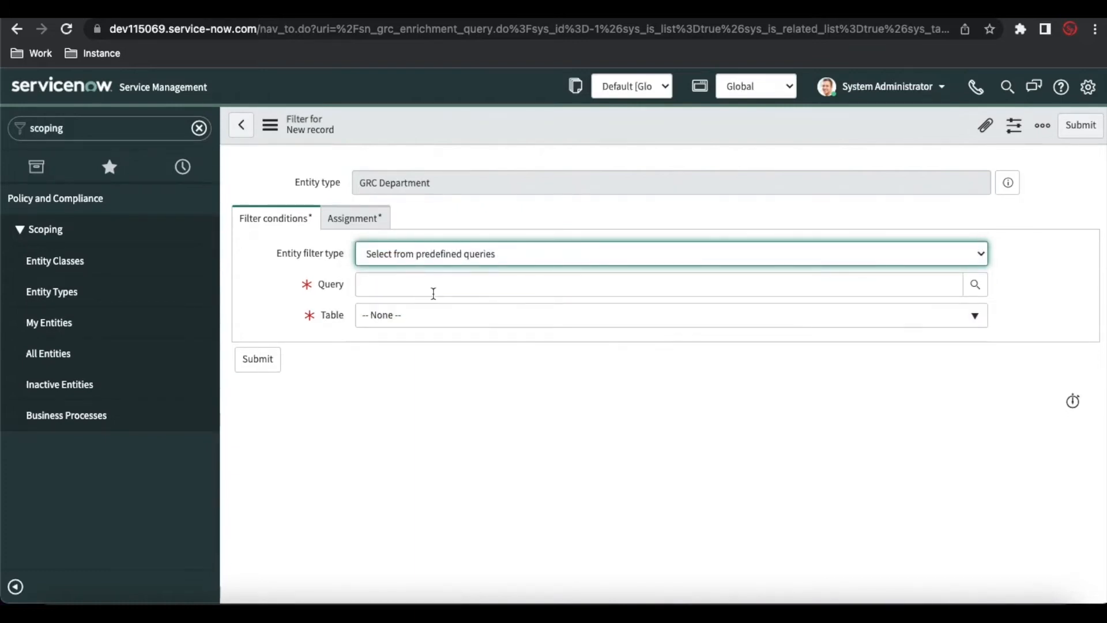
{"action": "left_click", "coordinate": [979, 290]}
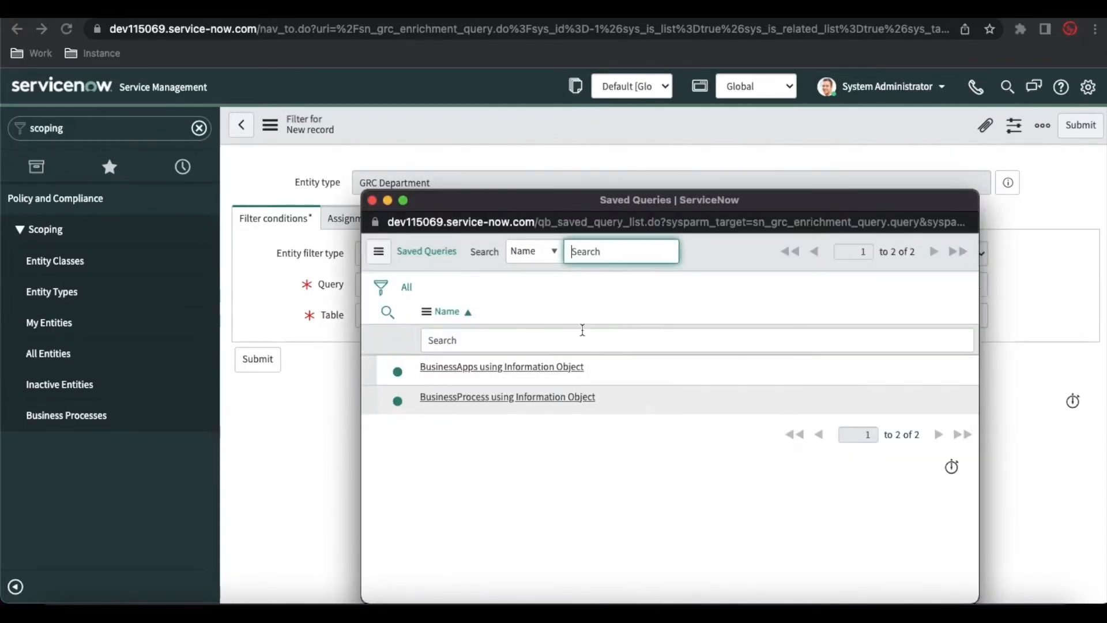
{"action": "left_click", "coordinate": [372, 200]}
{"action": "left_click", "coordinate": [397, 253]}
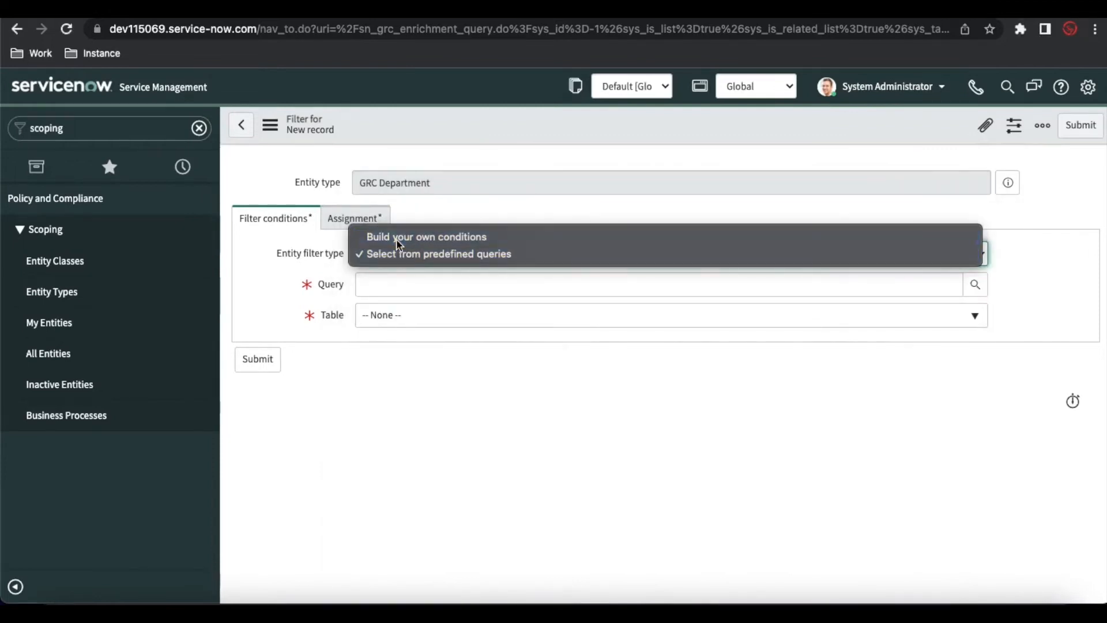
{"action": "left_click", "coordinate": [396, 238]}
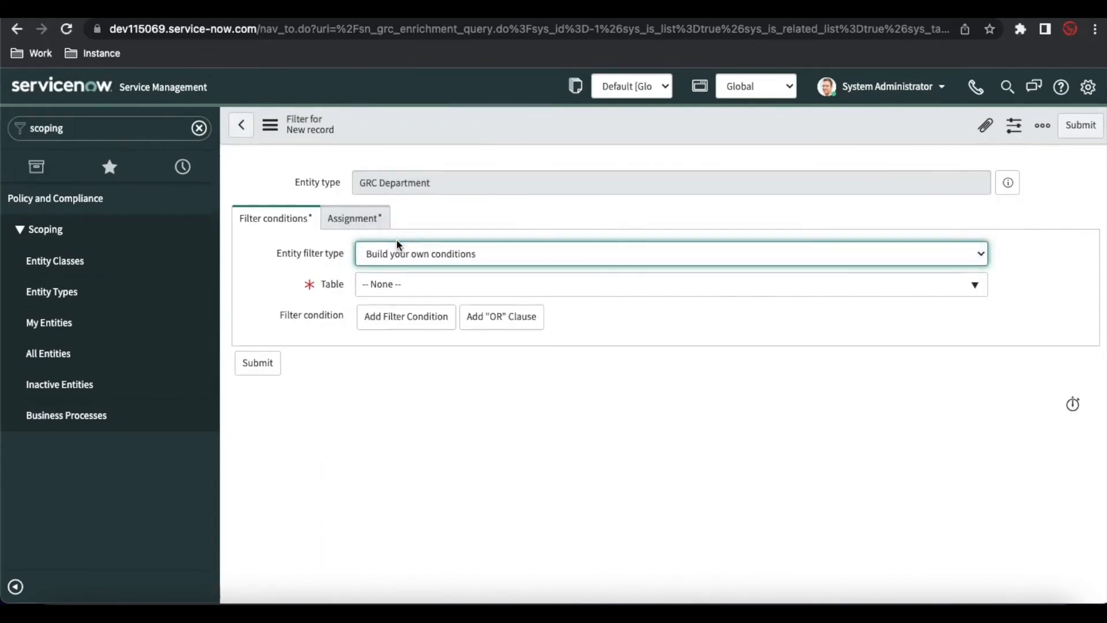
Set the entity filter's table to Department [cmn_department]
{"action": "left_click", "coordinate": [460, 286]}
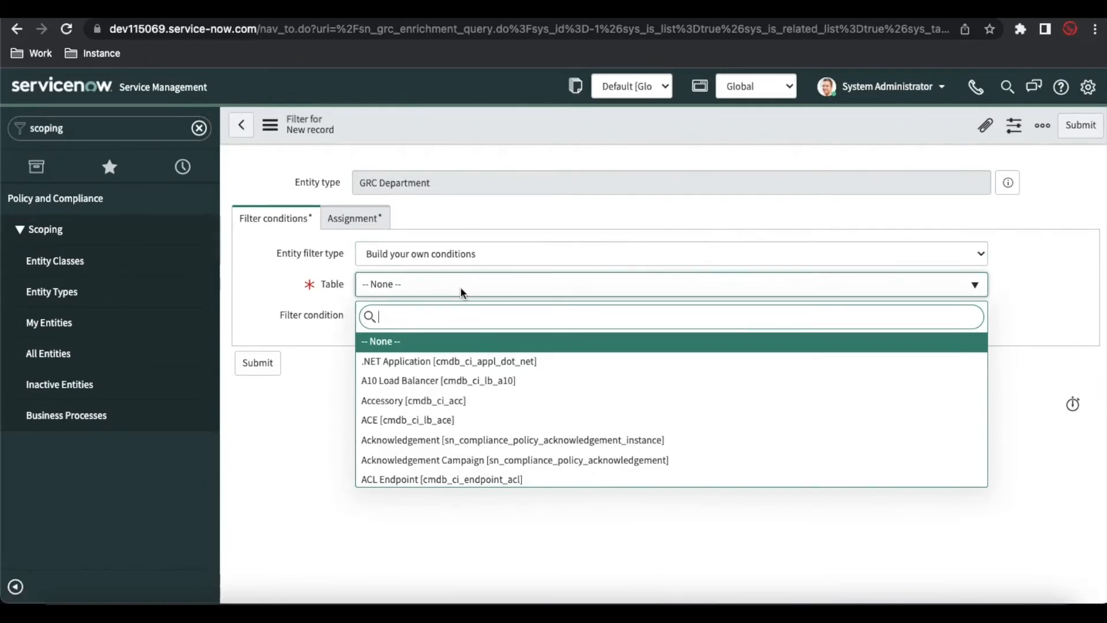
{"action": "type", "text": "depart"}
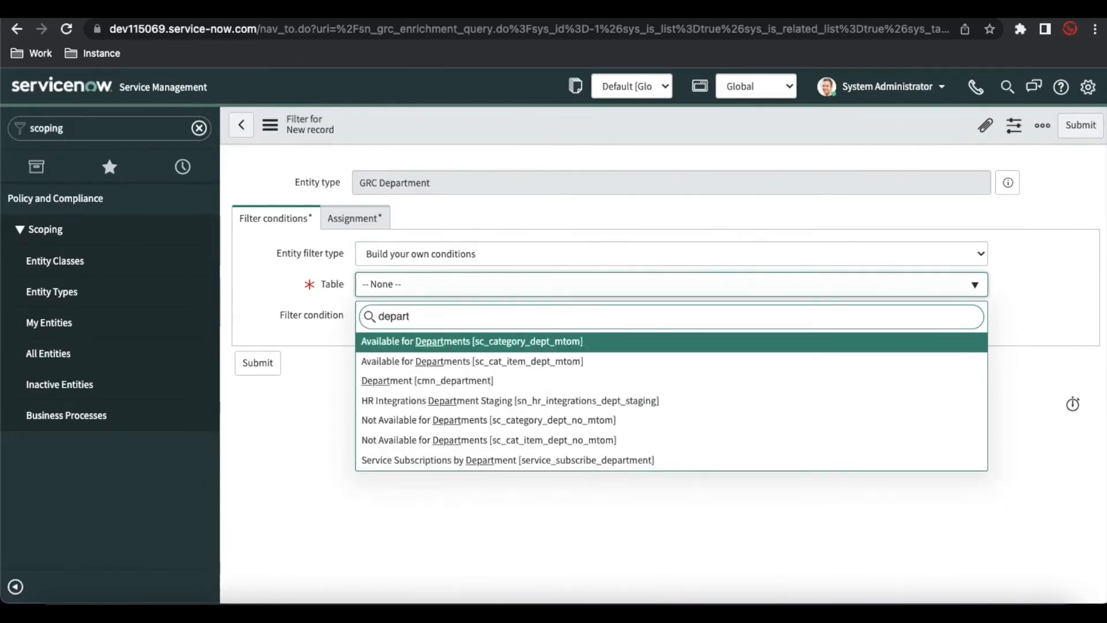
{"action": "left_click", "coordinate": [406, 380]}
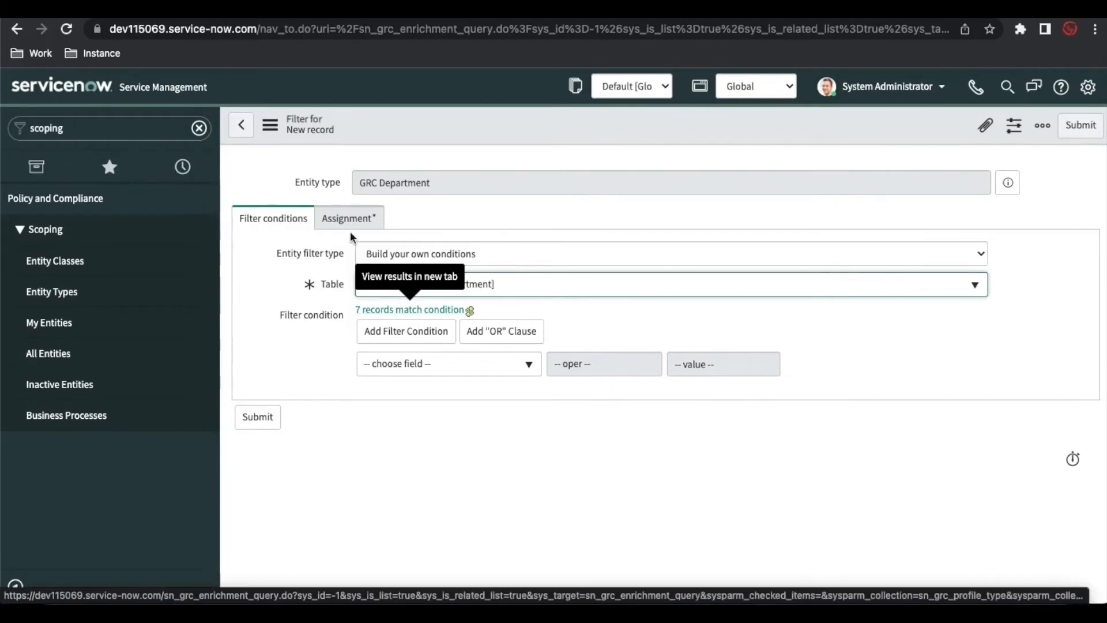
Bring up the filter's assignment settings and examine the Department entity class record with its entities and parent class before returning
{"action": "left_click", "coordinate": [341, 218]}
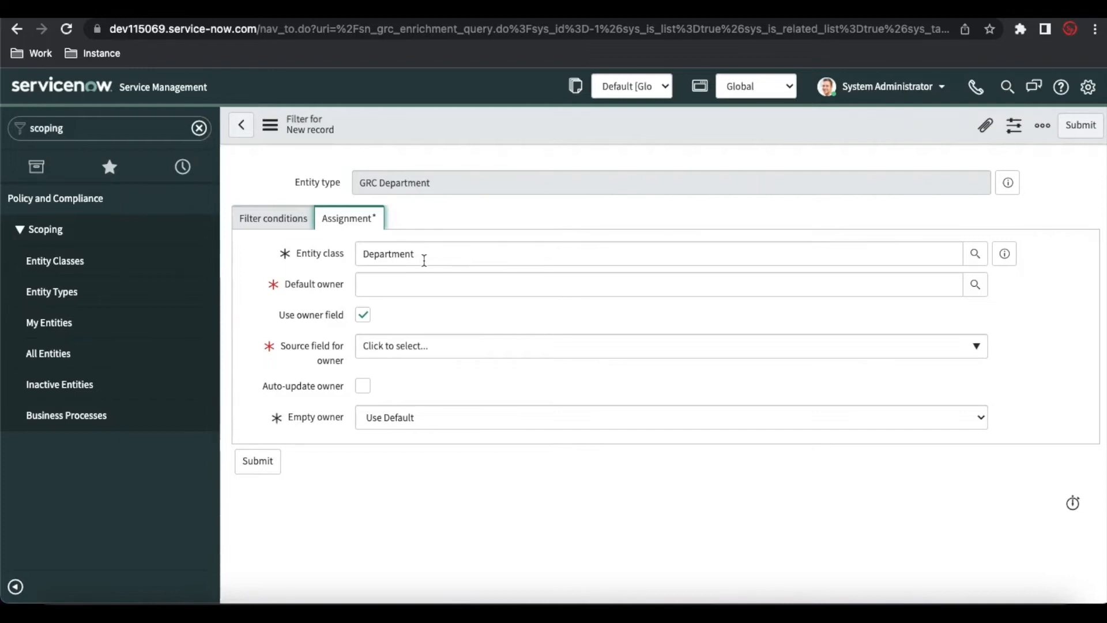
{"action": "left_click", "coordinate": [1010, 263]}
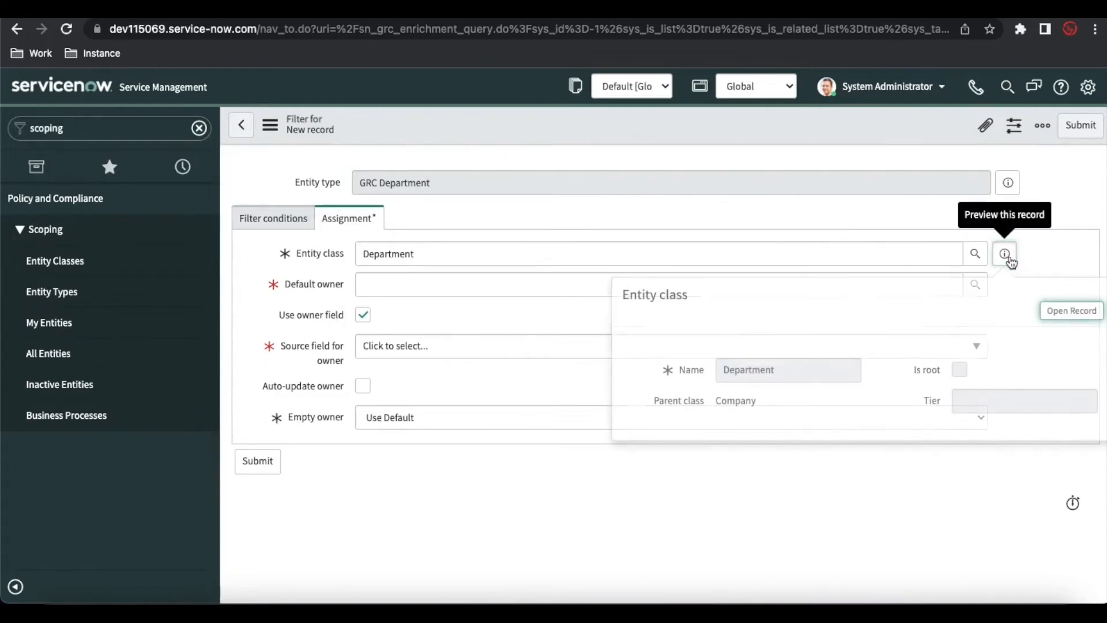
{"action": "left_click", "coordinate": [1066, 314]}
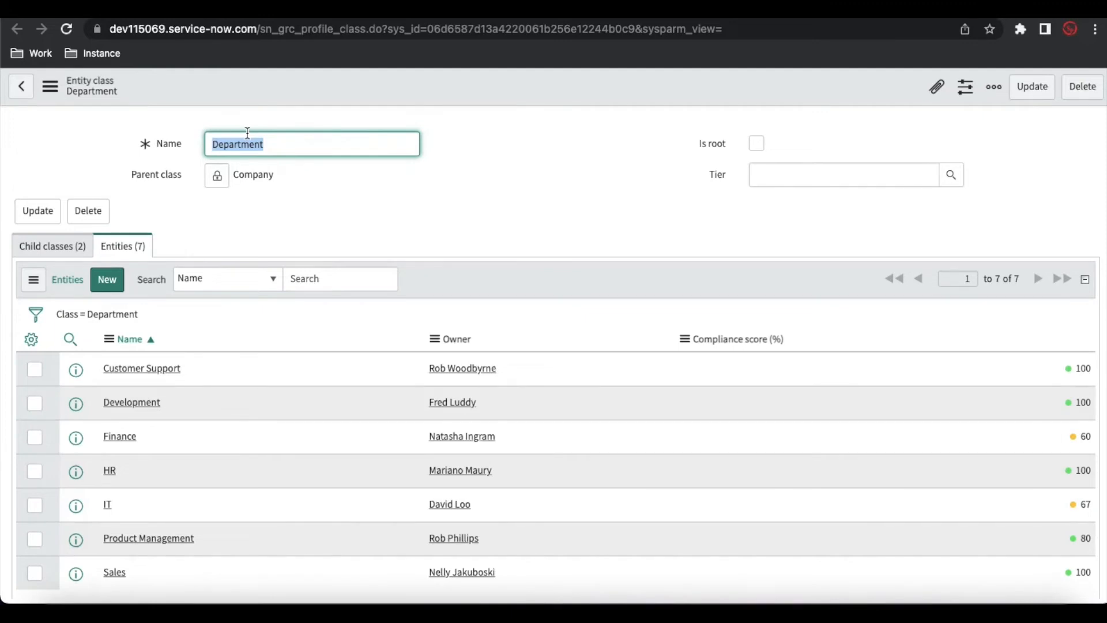
{"action": "key", "text": "ctrl+shift+Tab"}
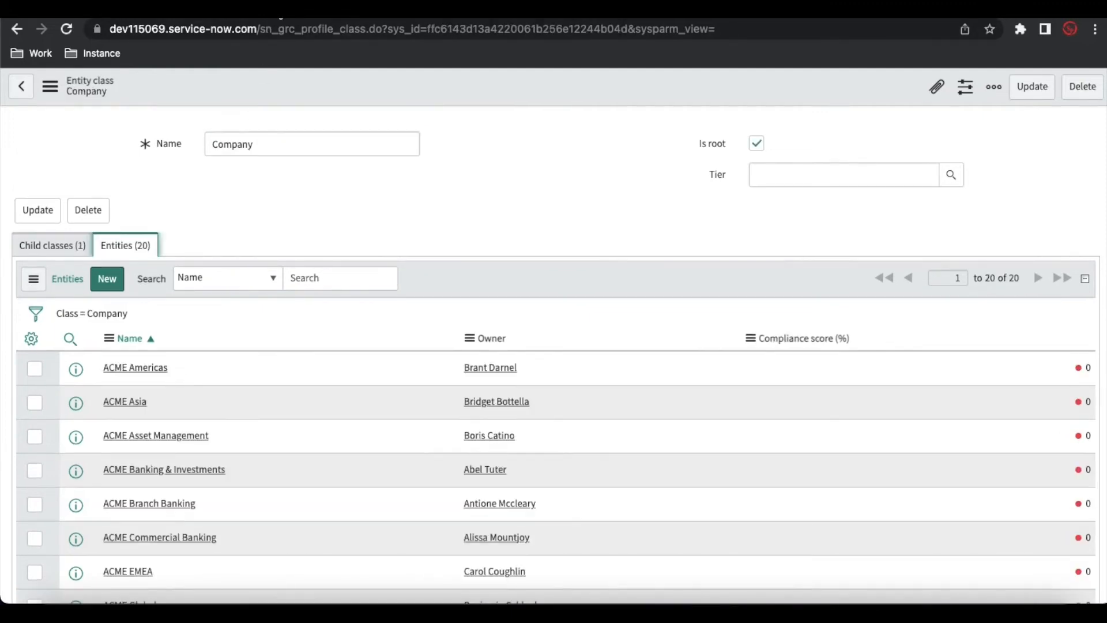
{"action": "key", "text": "ctrl+shift+Tab"}
{"action": "key", "text": "Escape"}
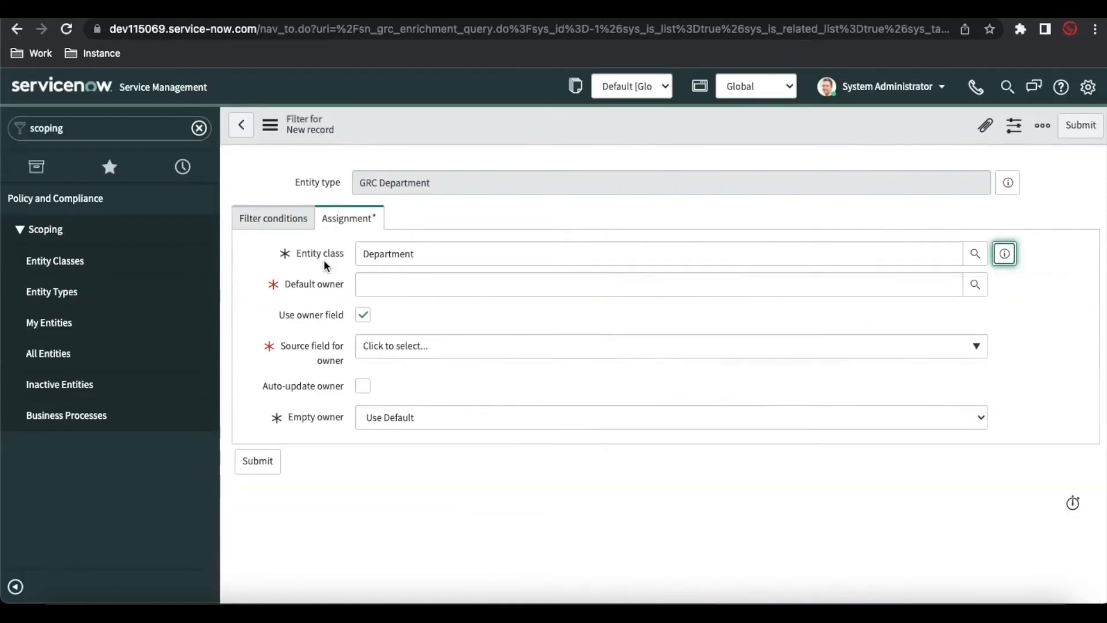
Choose a default owner from the user list and set the source field for owner to Department head
{"action": "left_click", "coordinate": [427, 291]}
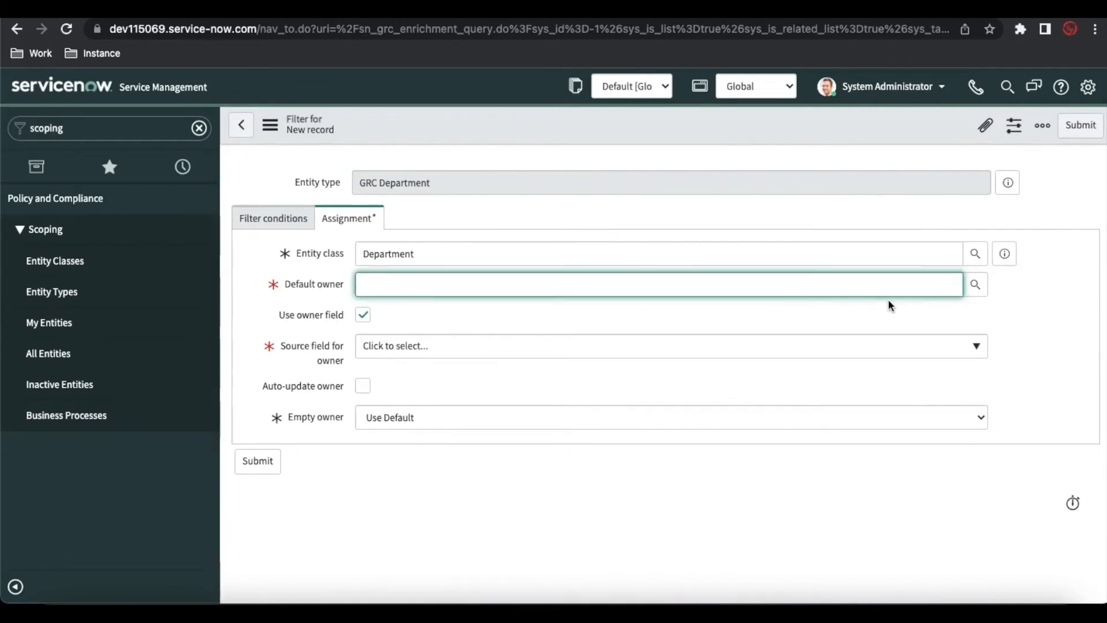
{"action": "left_click", "coordinate": [975, 284]}
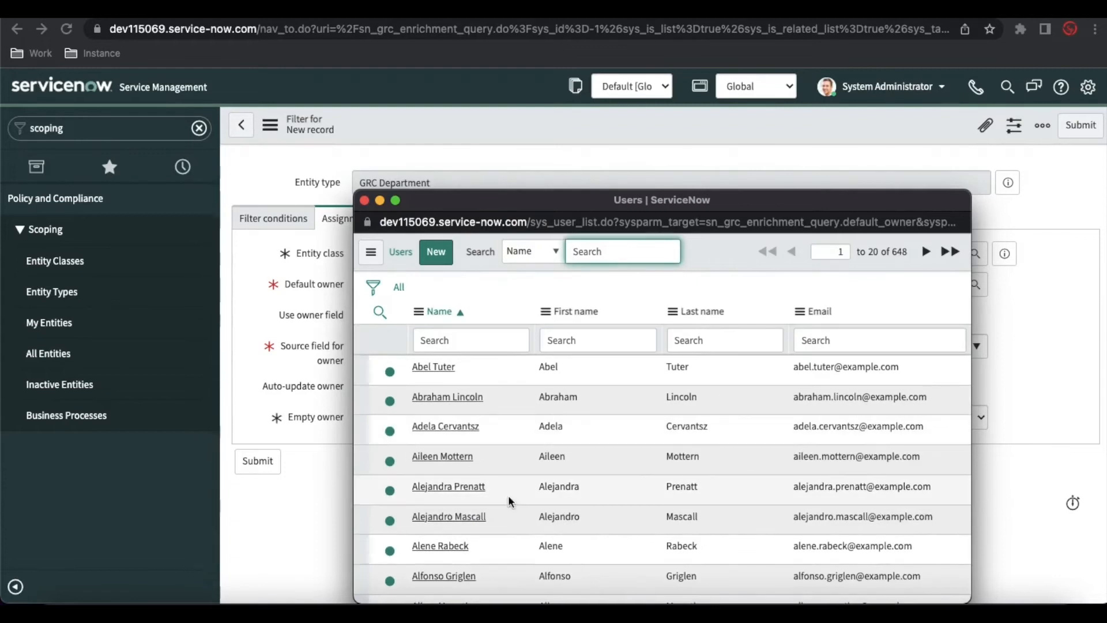
{"action": "left_click", "coordinate": [442, 368]}
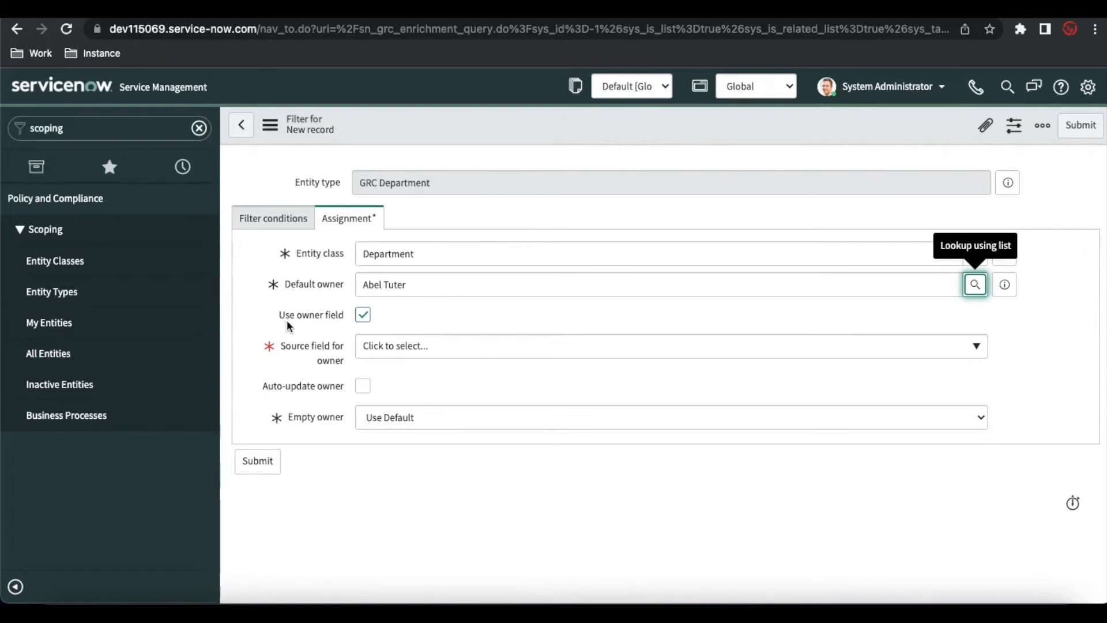
{"action": "mouse_move", "coordinate": [287, 322]}
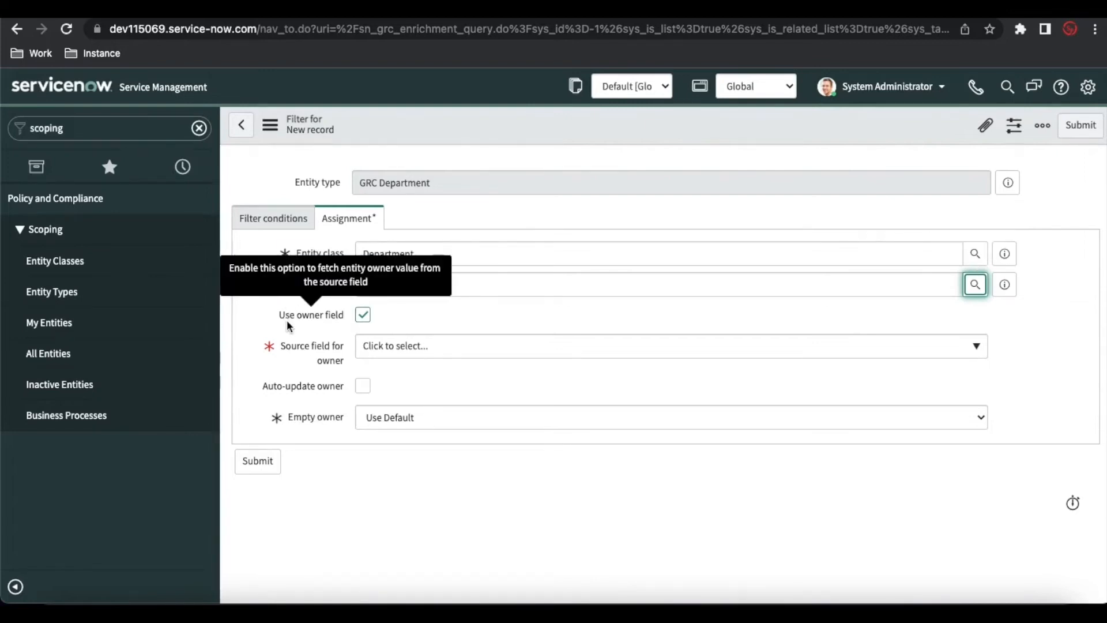
{"action": "left_click", "coordinate": [405, 358]}
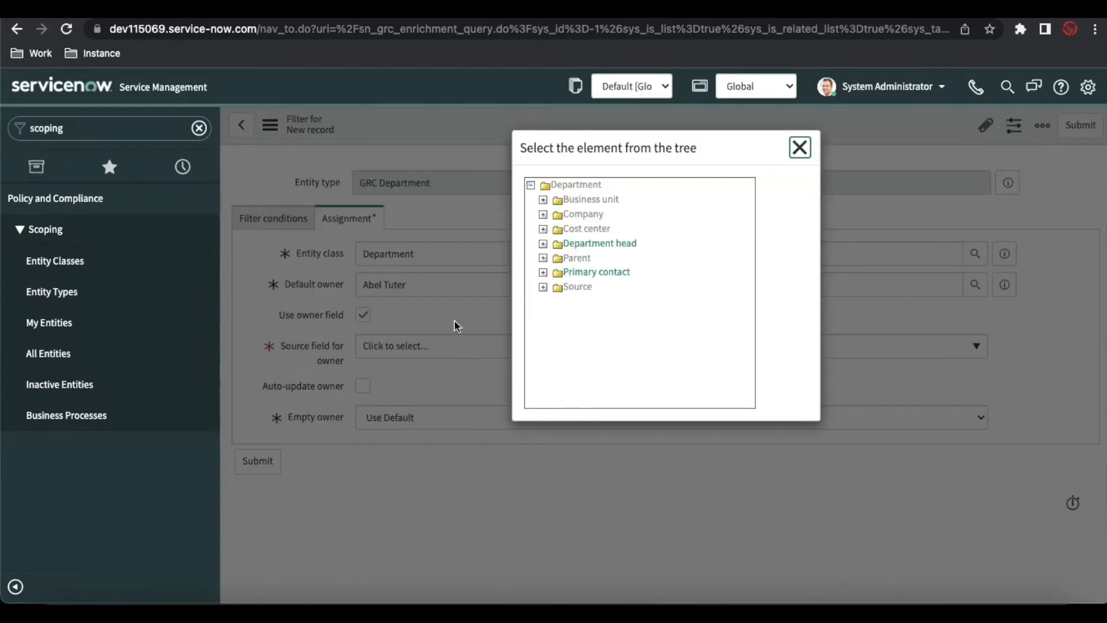
{"action": "left_click", "coordinate": [588, 248]}
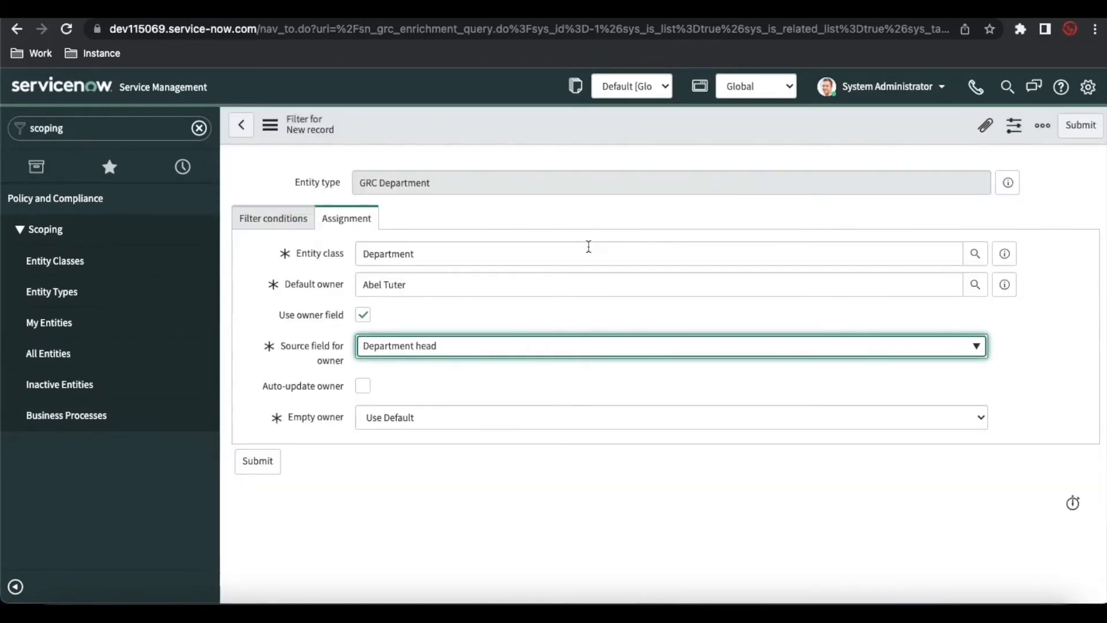
Recheck the filter conditions and assignment settings, and submit the new entity filter for GRC Department
{"action": "left_click", "coordinate": [267, 218]}
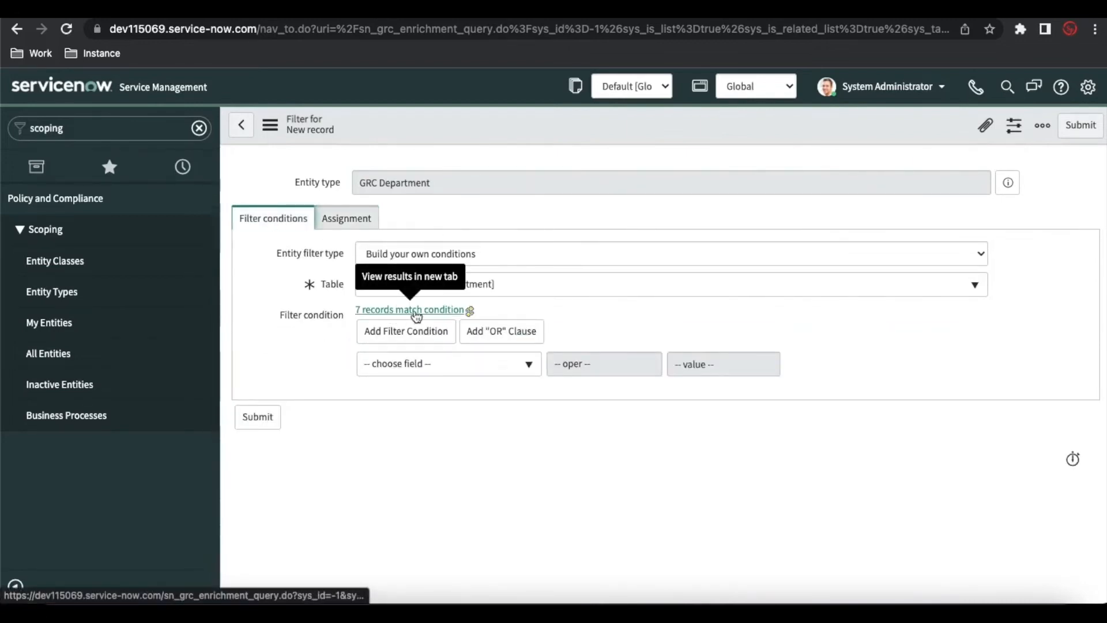
{"action": "left_click", "coordinate": [345, 222]}
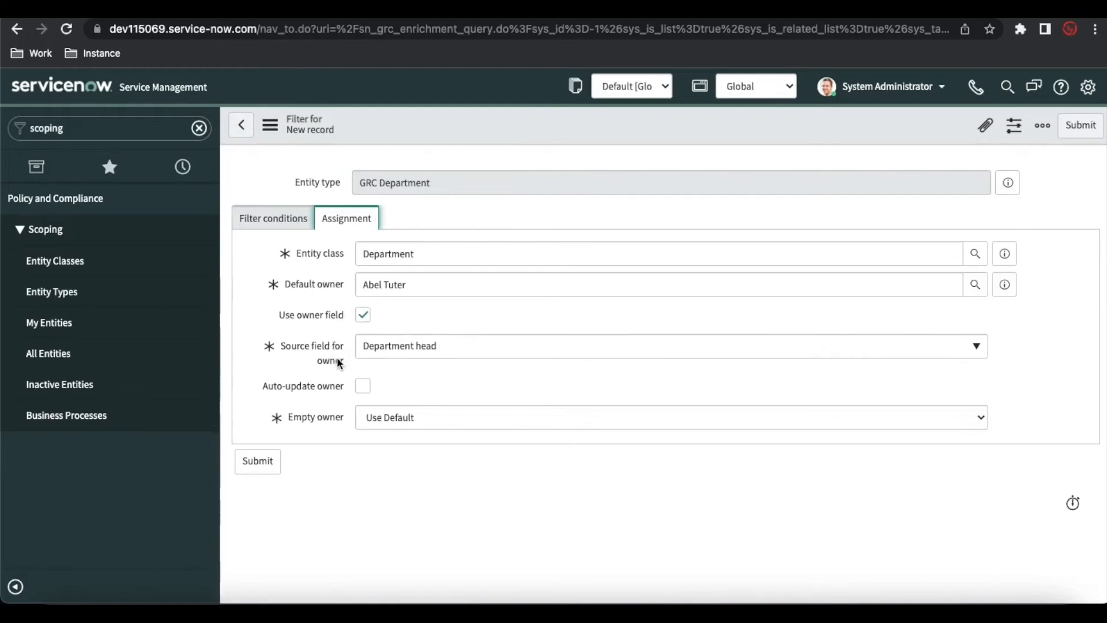
{"action": "left_click_drag", "start_coordinate": [414, 290], "coordinate": [364, 287]}
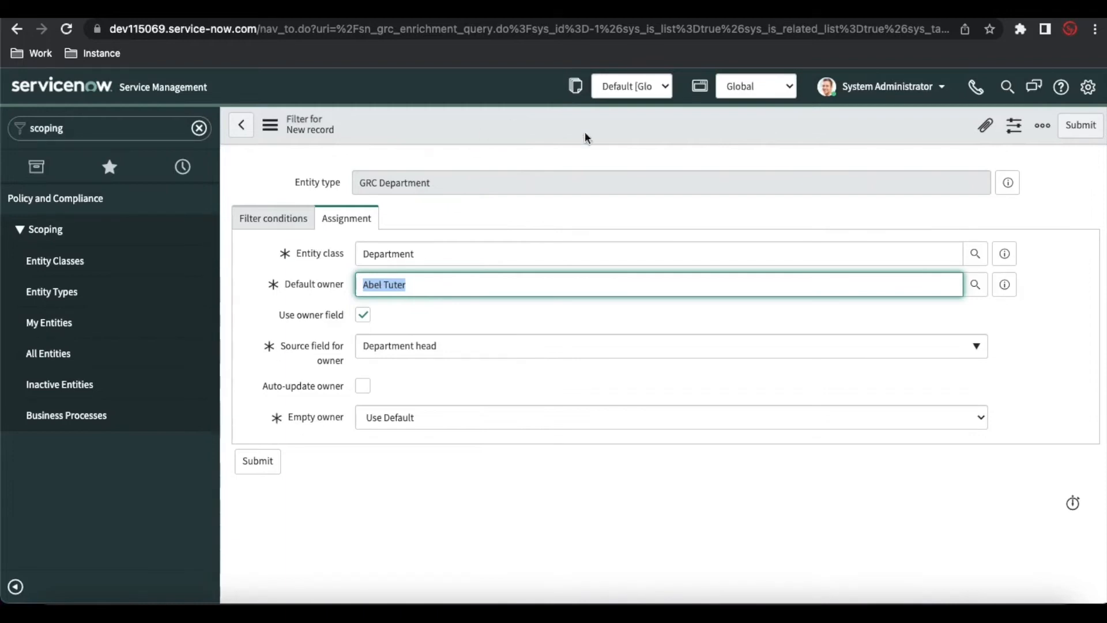
{"action": "left_click", "coordinate": [1081, 125]}
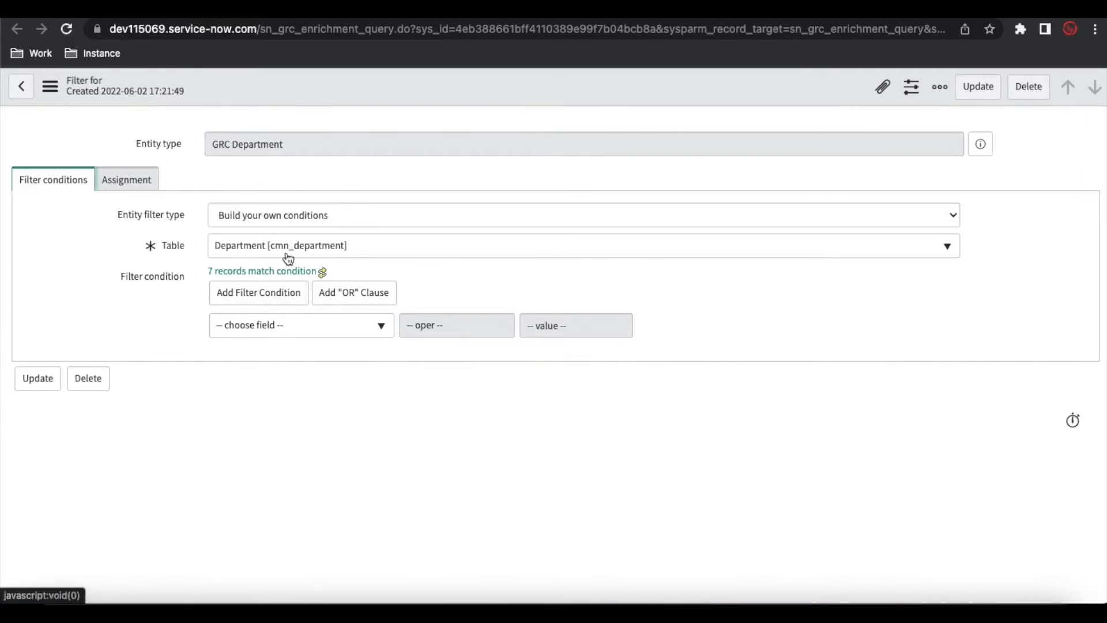
Review the saved entity filter's entity class, owner assignment and filter conditions
{"action": "left_click", "coordinate": [132, 180]}
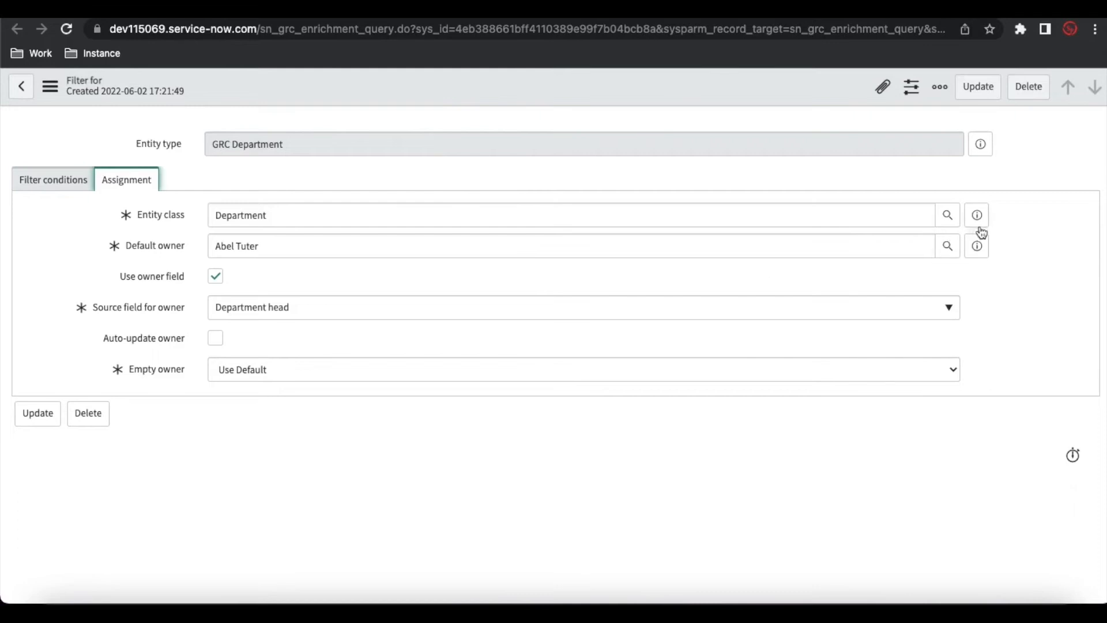
{"action": "mouse_move", "coordinate": [979, 227]}
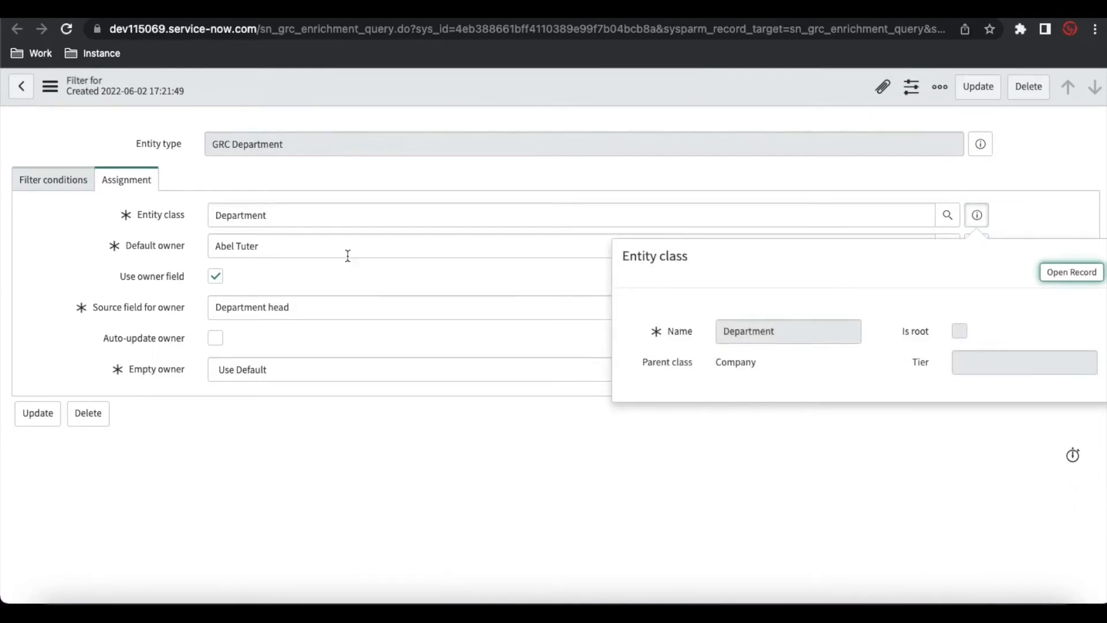
{"action": "left_click", "coordinate": [46, 180]}
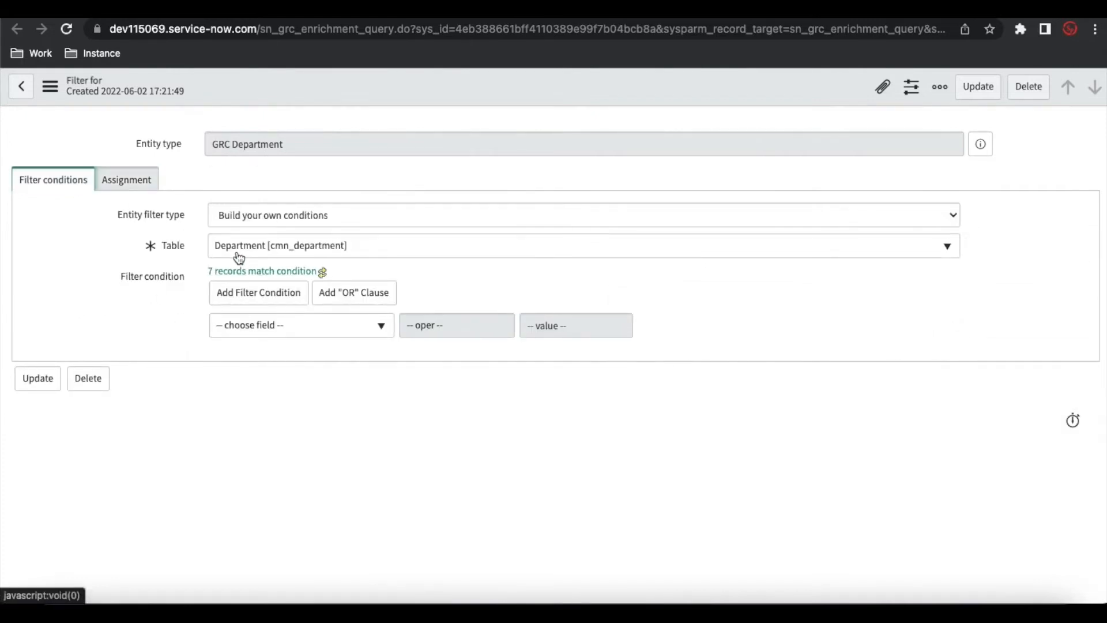
{"action": "left_click", "coordinate": [141, 180]}
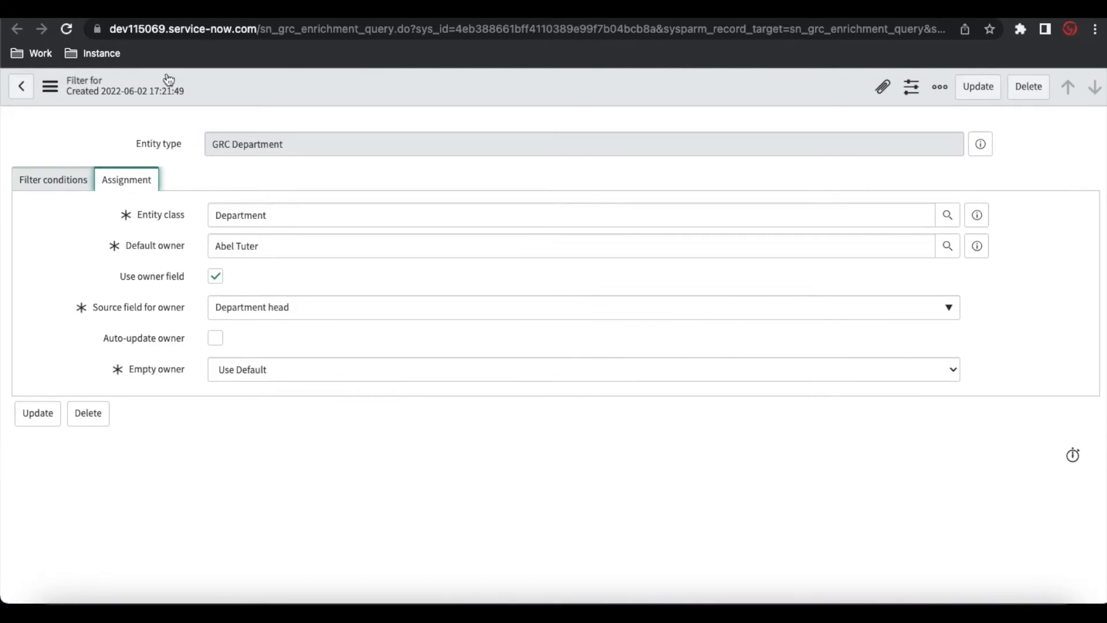
{"action": "left_click", "coordinate": [117, 9]}
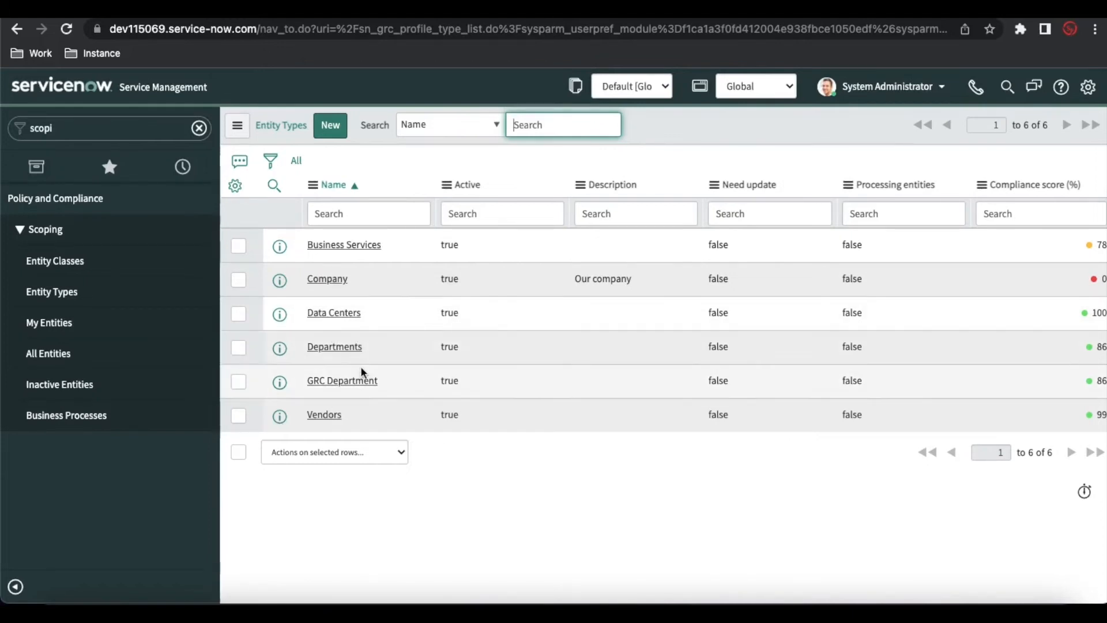
Open the GRC Department entity type, inspect its saved filter on the Department table, and return to the entity type record
{"action": "left_click", "coordinate": [355, 544]}
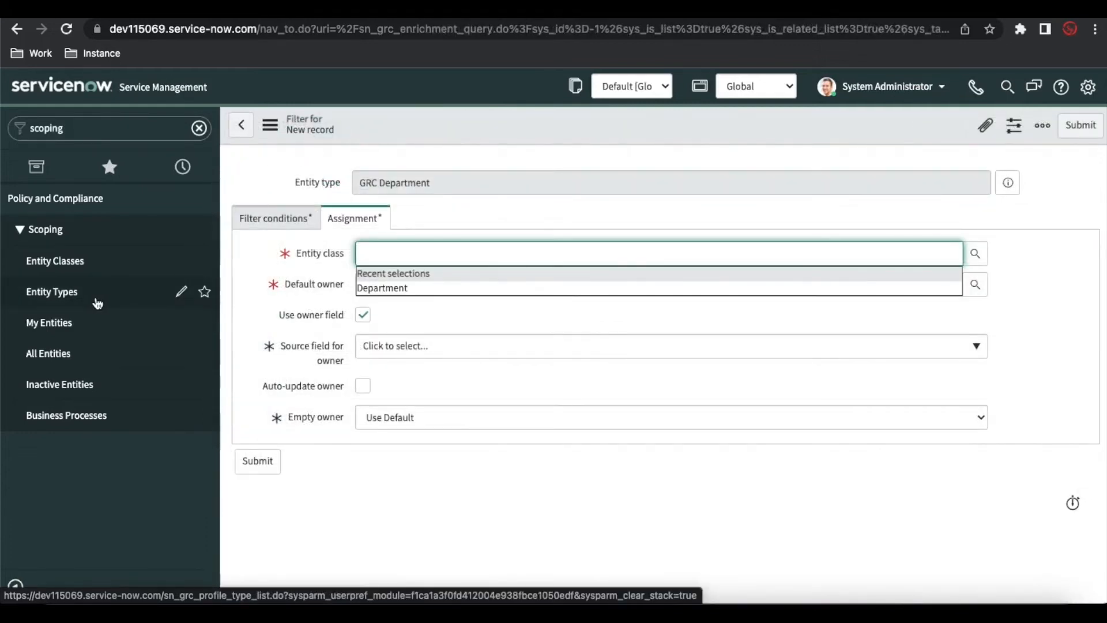
{"action": "left_click", "coordinate": [96, 303]}
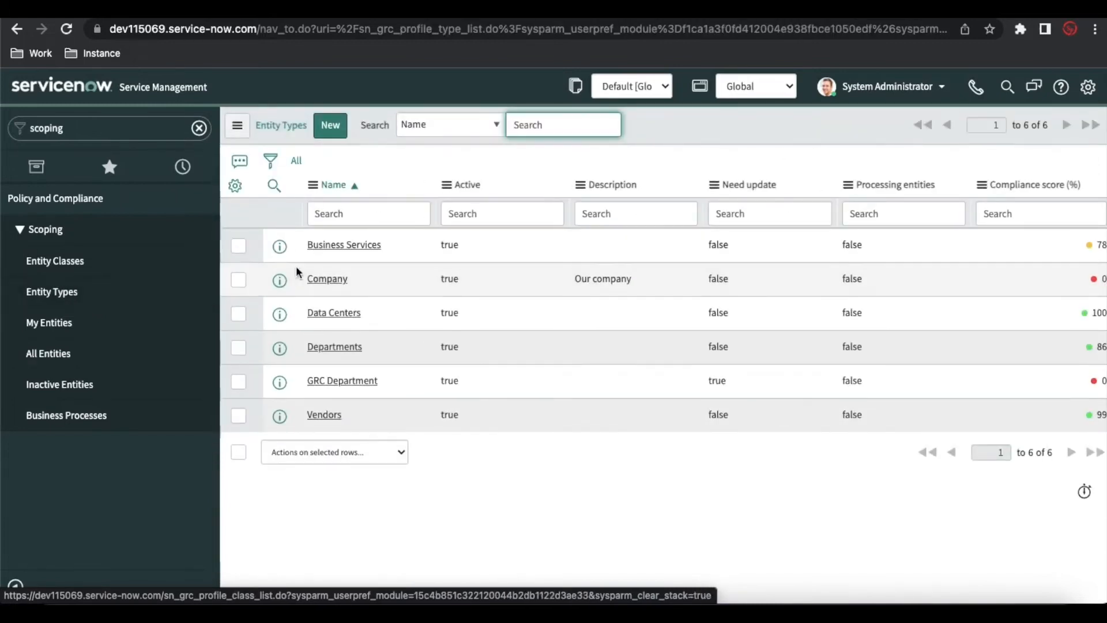
{"action": "left_click", "coordinate": [346, 381]}
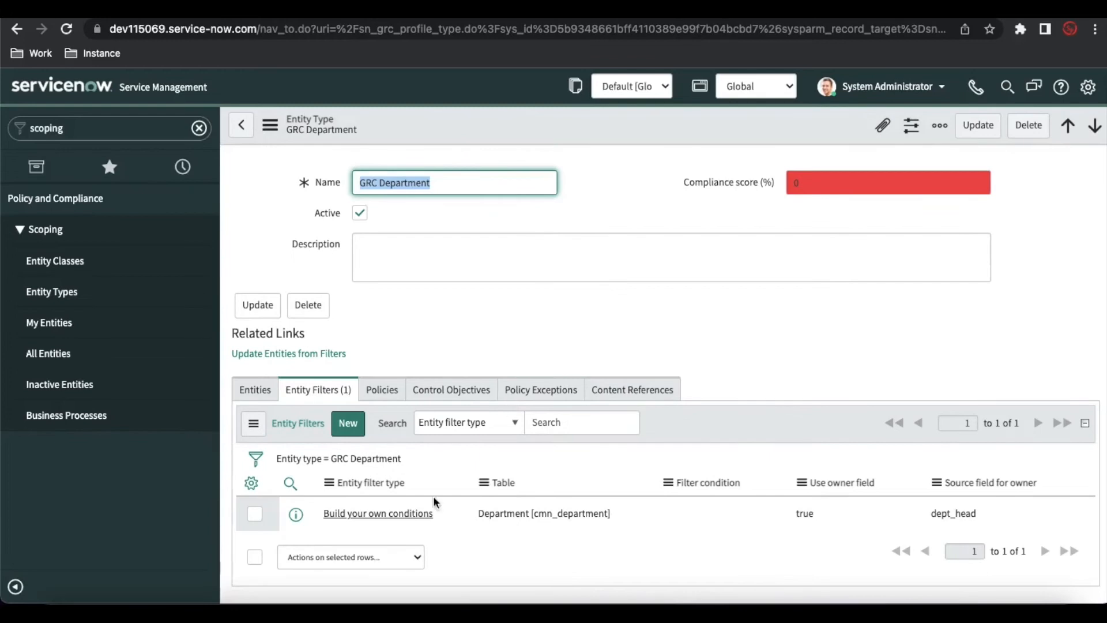
{"action": "left_click", "coordinate": [401, 518]}
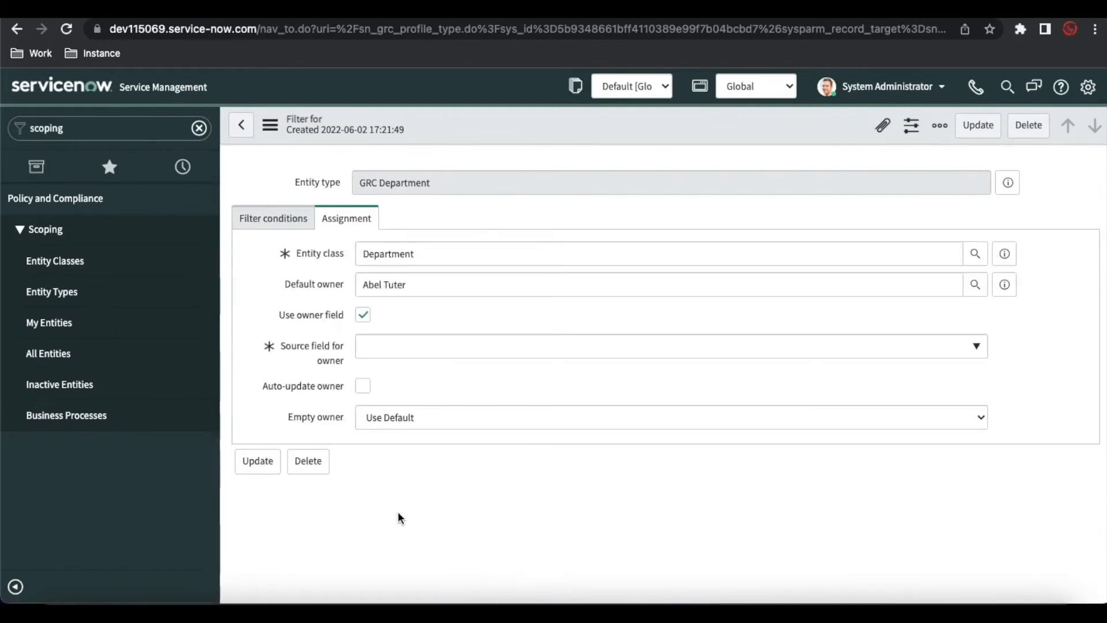
{"action": "left_click", "coordinate": [279, 219]}
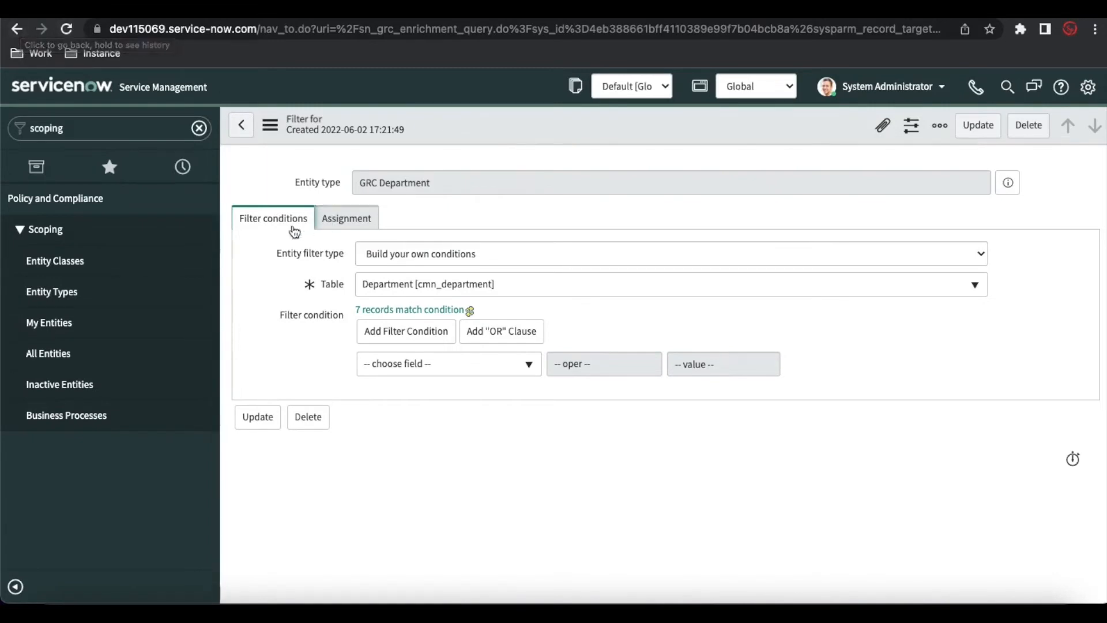
{"action": "left_click", "coordinate": [12, 33]}
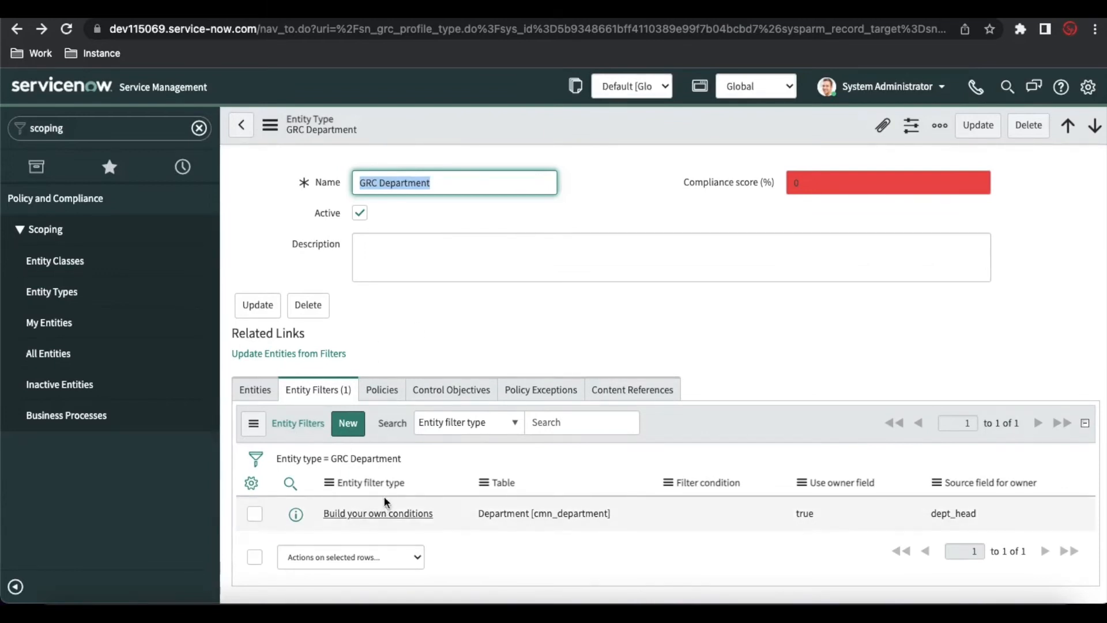
Update the GRC Department entity type's entities from its filters and look through the resulting entity list
{"action": "left_click", "coordinate": [251, 390]}
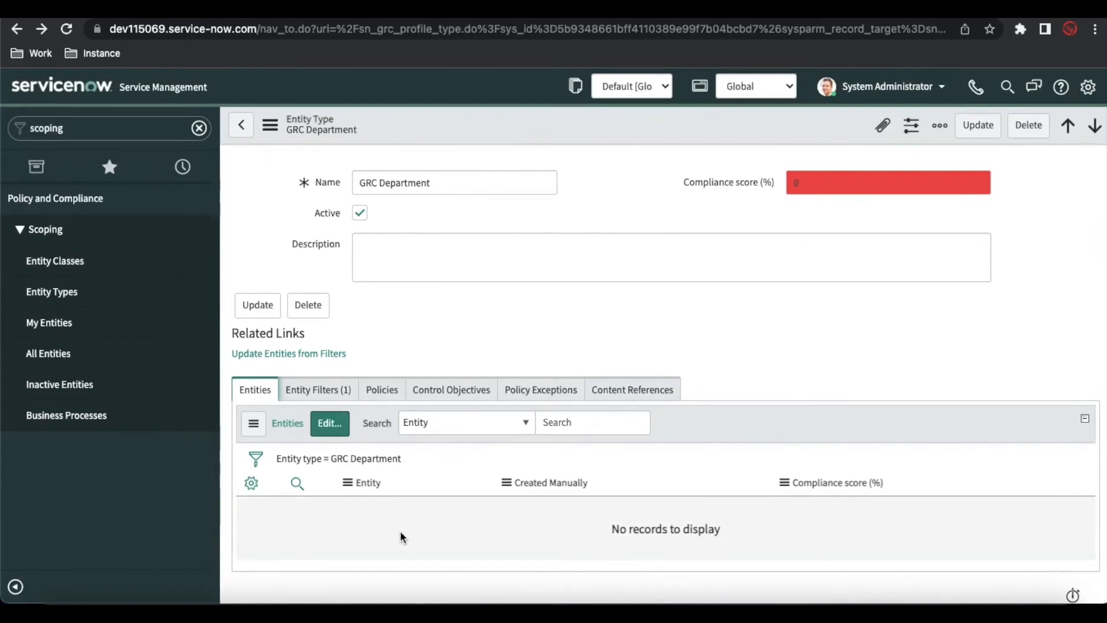
{"action": "left_click", "coordinate": [305, 354]}
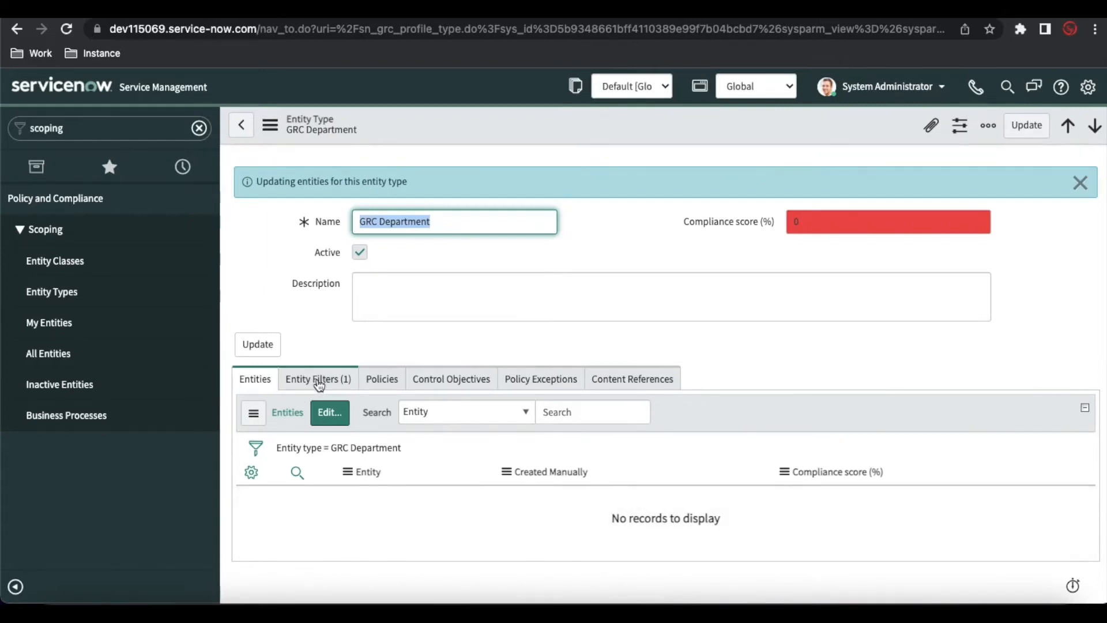
{"action": "left_click", "coordinate": [317, 448]}
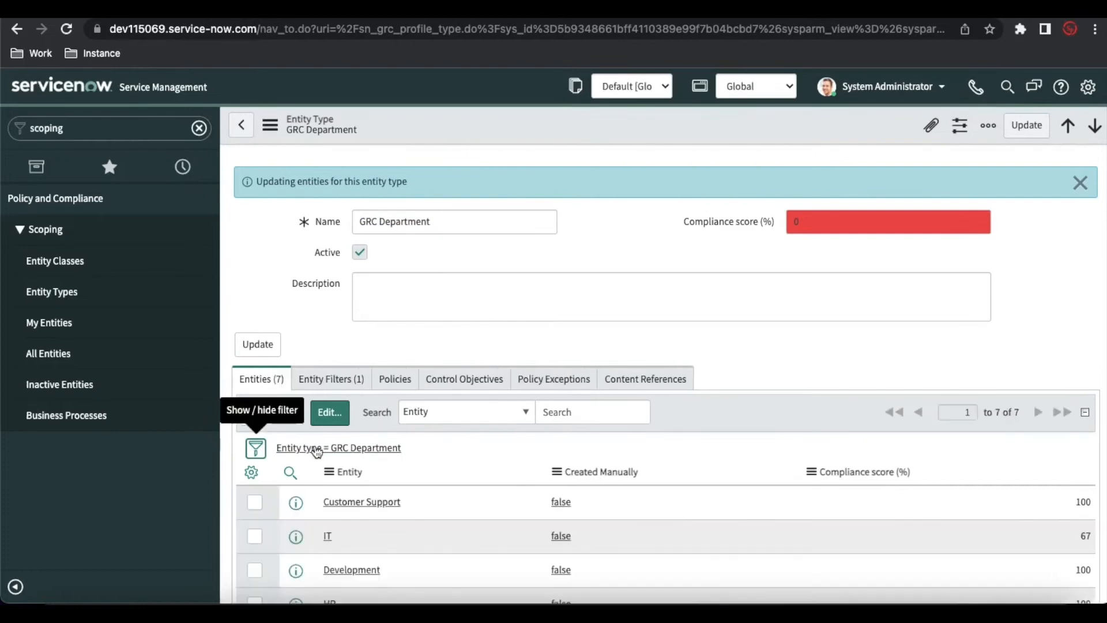
{"action": "scroll", "coordinate": [441, 512], "scroll_direction": "down", "scroll_amount": 3}
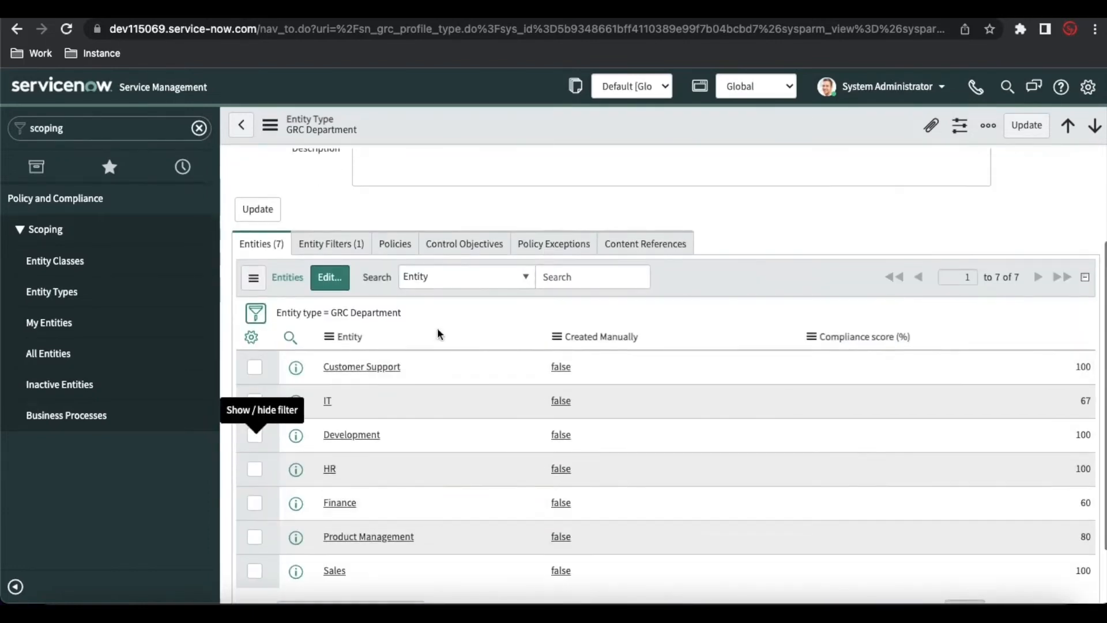
{"action": "scroll", "coordinate": [455, 455], "scroll_direction": "down", "scroll_amount": 2}
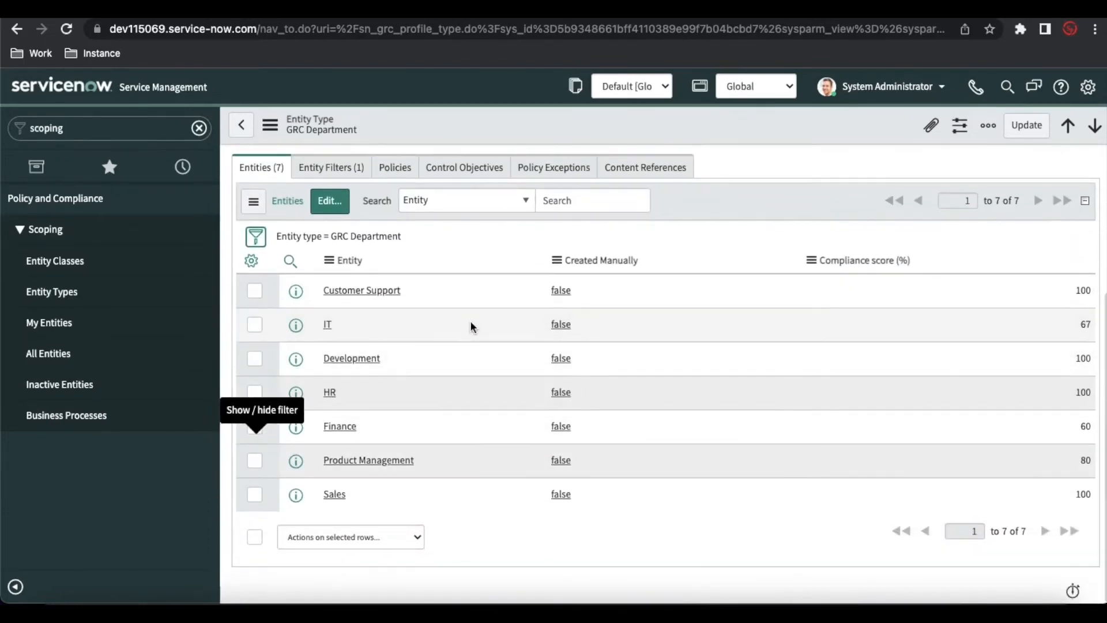
{"action": "scroll", "coordinate": [470, 326], "scroll_direction": "up", "scroll_amount": 1}
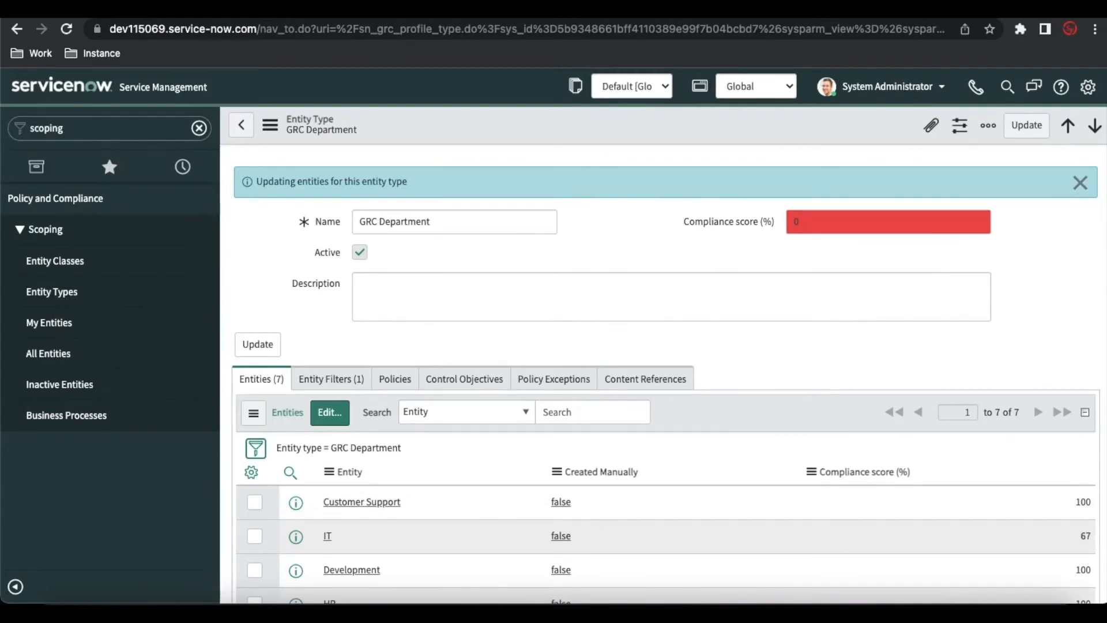
Switch to the GRC diagram in Visme and move the Attestation diamond directly beside the Citations 1 box
{"action": "left_click", "coordinate": [600, 9]}
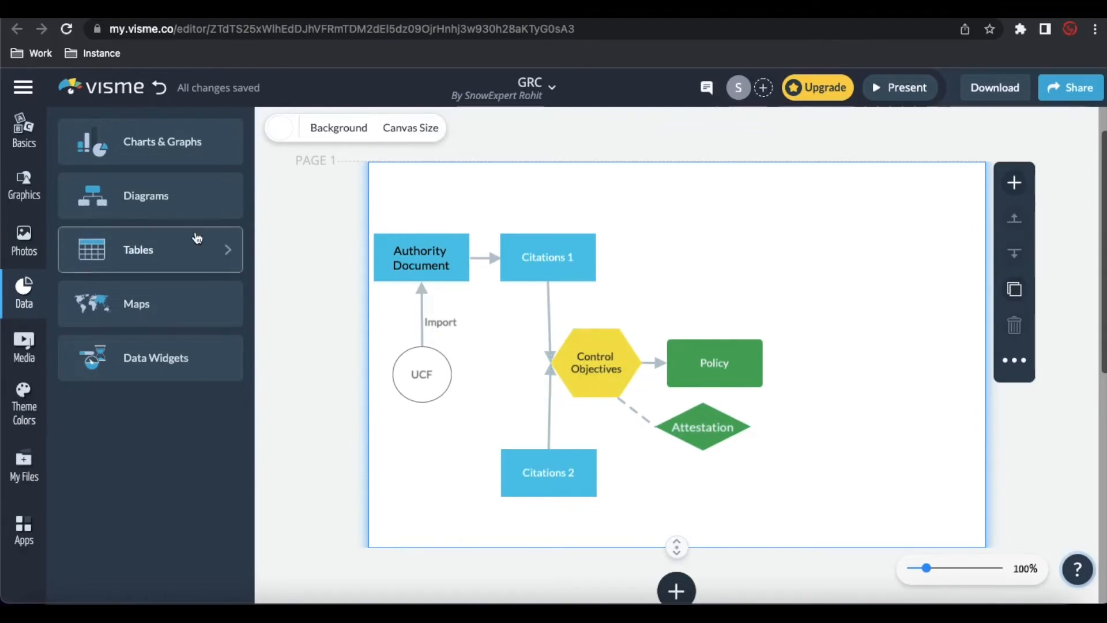
{"action": "left_click", "coordinate": [180, 200]}
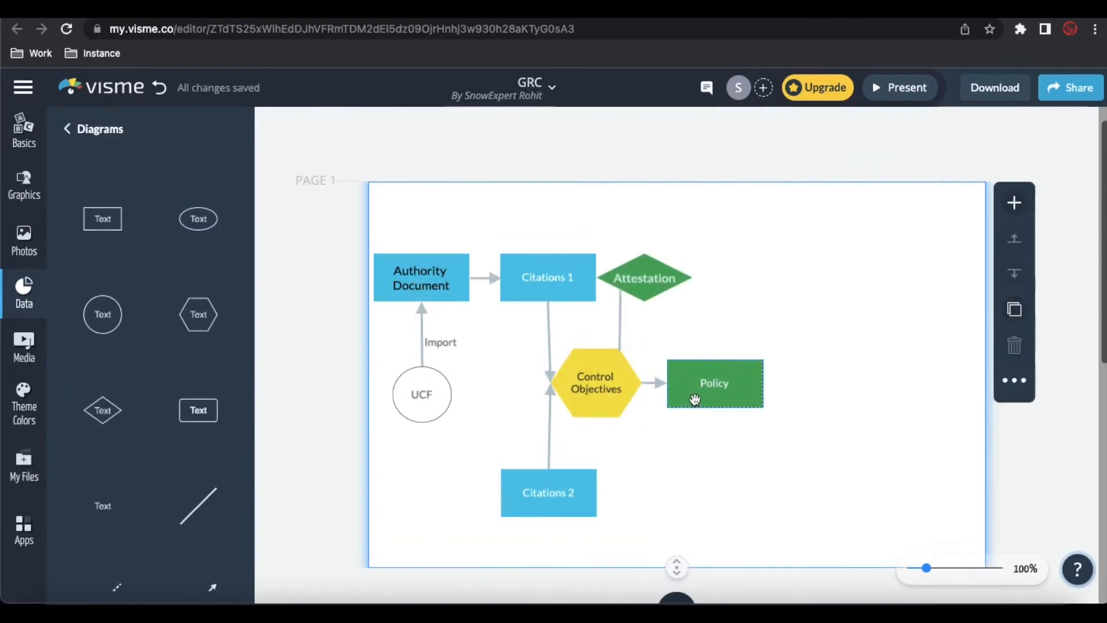
{"action": "left_click", "coordinate": [834, 318]}
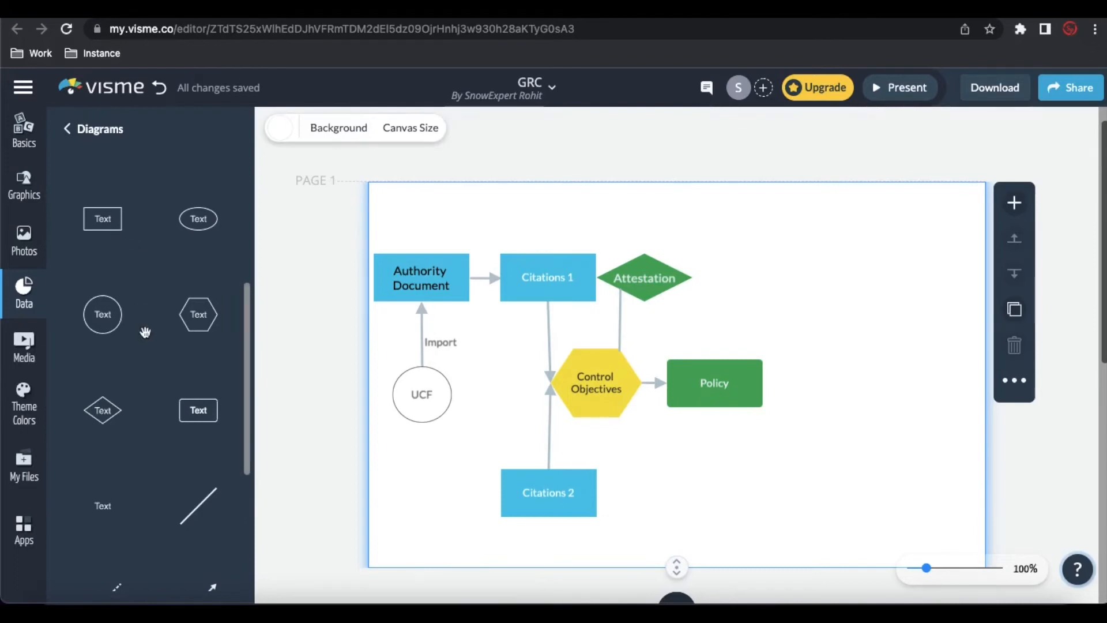
{"action": "scroll", "coordinate": [145, 332], "scroll_direction": "down", "scroll_amount": 5}
{"action": "scroll", "coordinate": [144, 332], "scroll_direction": "up", "scroll_amount": 10}
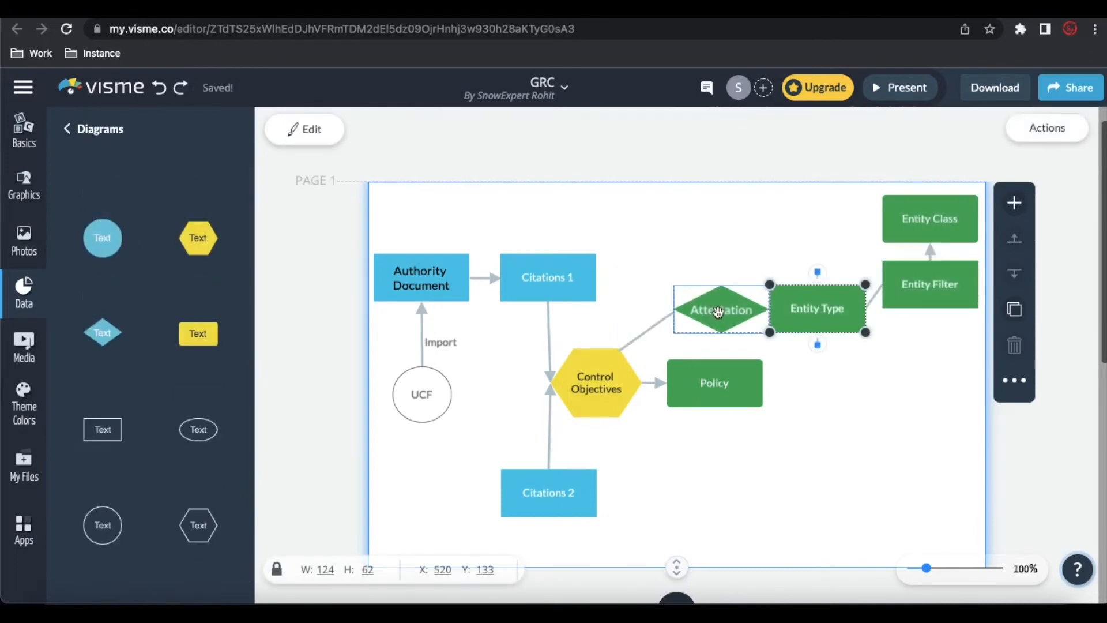
{"action": "left_click_drag", "start_coordinate": [717, 312], "coordinate": [652, 264]}
{"action": "left_click", "coordinate": [673, 313]}
{"action": "left_click_drag", "start_coordinate": [674, 313], "coordinate": [649, 292]}
{"action": "left_click", "coordinate": [660, 275]}
Align the Entity Type and Entity Filter boxes with the Policy row, and place Entity Class just above Entity Filter
{"action": "left_click_drag", "start_coordinate": [801, 308], "coordinate": [818, 373]}
{"action": "left_click_drag", "start_coordinate": [927, 291], "coordinate": [935, 381]}
{"action": "left_click_drag", "start_coordinate": [836, 373], "coordinate": [836, 383]}
{"action": "left_click_drag", "start_coordinate": [926, 375], "coordinate": [926, 384]}
{"action": "left_click_drag", "start_coordinate": [923, 222], "coordinate": [933, 302]}
Add a filled circle labelled "Entity" below the Entity Filter box and color it orange
{"action": "left_click", "coordinate": [870, 450]}
{"action": "scroll", "coordinate": [103, 416], "scroll_direction": "down", "scroll_amount": 1}
{"action": "scroll", "coordinate": [104, 416], "scroll_direction": "up", "scroll_amount": 2}
{"action": "left_click_drag", "start_coordinate": [101, 297], "coordinate": [889, 452]}
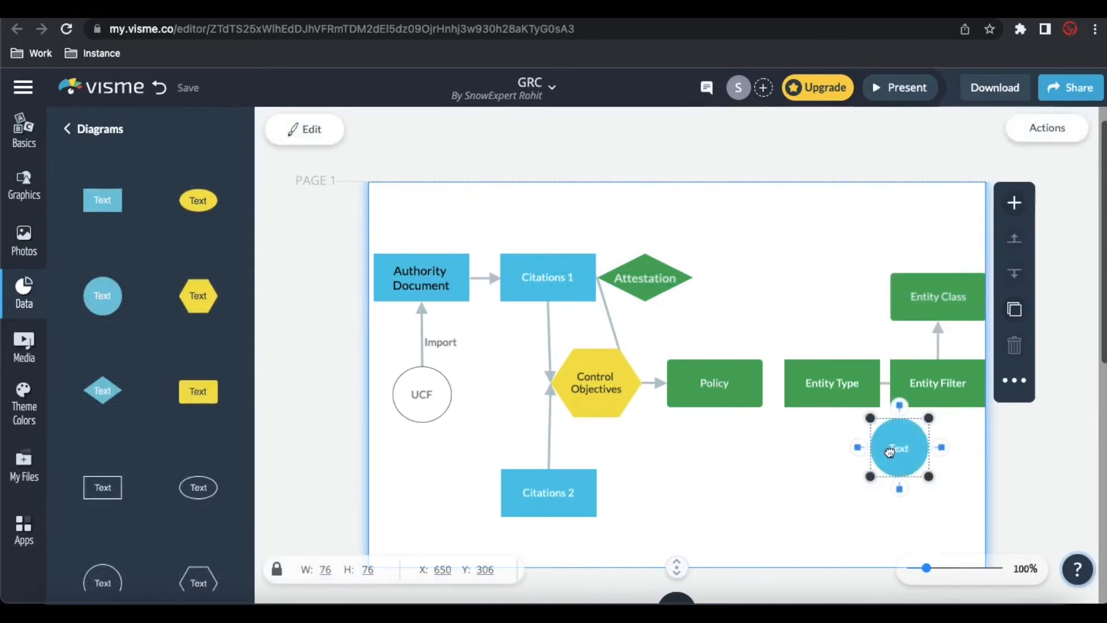
{"action": "double_click", "coordinate": [889, 452]}
{"action": "type", "text": "Entity"}
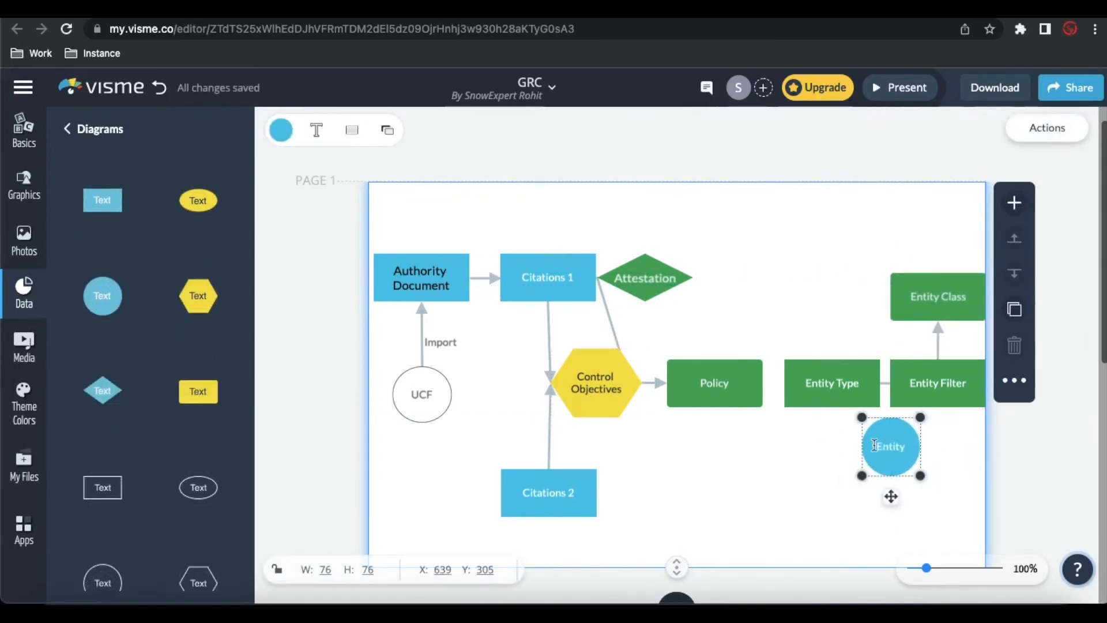
{"action": "left_click_drag", "start_coordinate": [886, 438], "coordinate": [886, 445]}
{"action": "left_click", "coordinate": [282, 130]}
{"action": "left_click", "coordinate": [296, 220]}
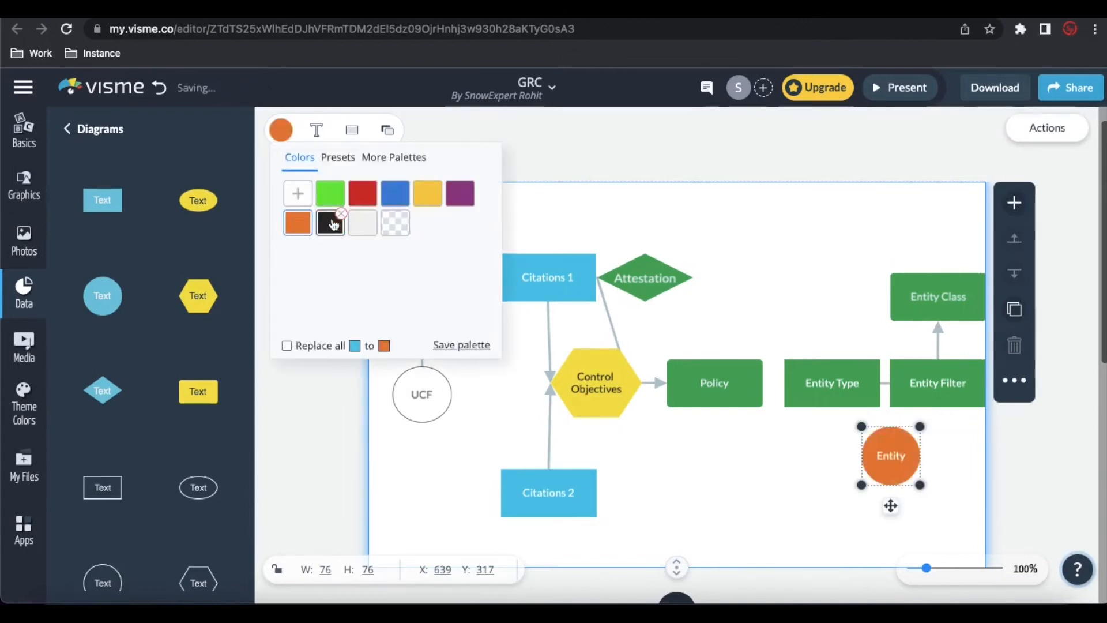
Connect the Entity Type box to the Entity circle with a dashed line
{"action": "scroll", "coordinate": [161, 403], "scroll_direction": "down", "scroll_amount": 5}
{"action": "left_click", "coordinate": [196, 406]}
{"action": "key", "text": "Delete"}
{"action": "left_click", "coordinate": [113, 493]}
{"action": "left_click_drag", "start_coordinate": [599, 452], "coordinate": [862, 456]}
{"action": "left_click_drag", "start_coordinate": [754, 297], "coordinate": [833, 408]}
{"action": "left_click", "coordinate": [949, 463]}
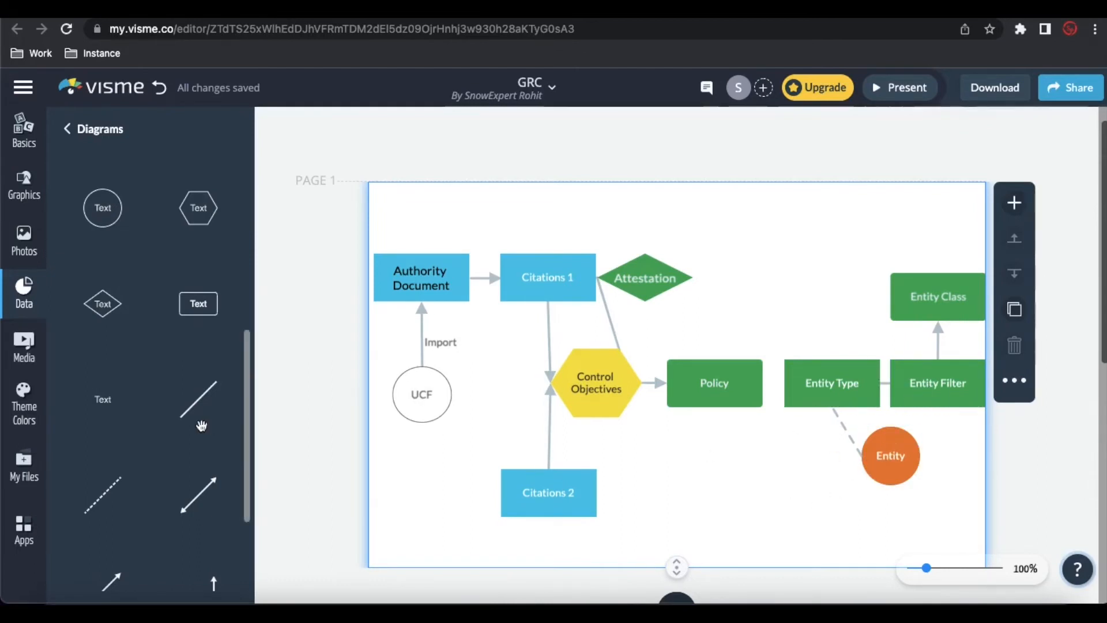
Add the text label "Generate" over the dashed line between Entity Type and Entity
{"action": "scroll", "coordinate": [180, 369], "scroll_direction": "down", "scroll_amount": 3}
{"action": "scroll", "coordinate": [180, 371], "scroll_direction": "up", "scroll_amount": 8}
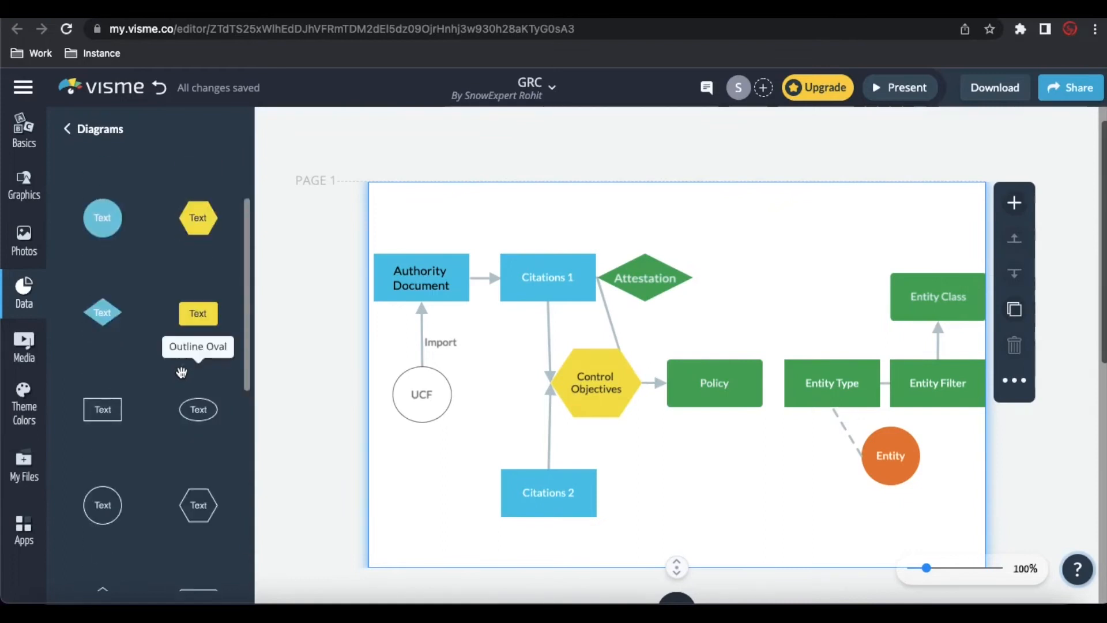
{"action": "scroll", "coordinate": [180, 371], "scroll_direction": "down", "scroll_amount": 5}
{"action": "left_click", "coordinate": [115, 481]}
{"action": "left_click_drag", "start_coordinate": [652, 382], "coordinate": [824, 433]}
{"action": "double_click", "coordinate": [850, 429]}
{"action": "type", "text": "Generate"}
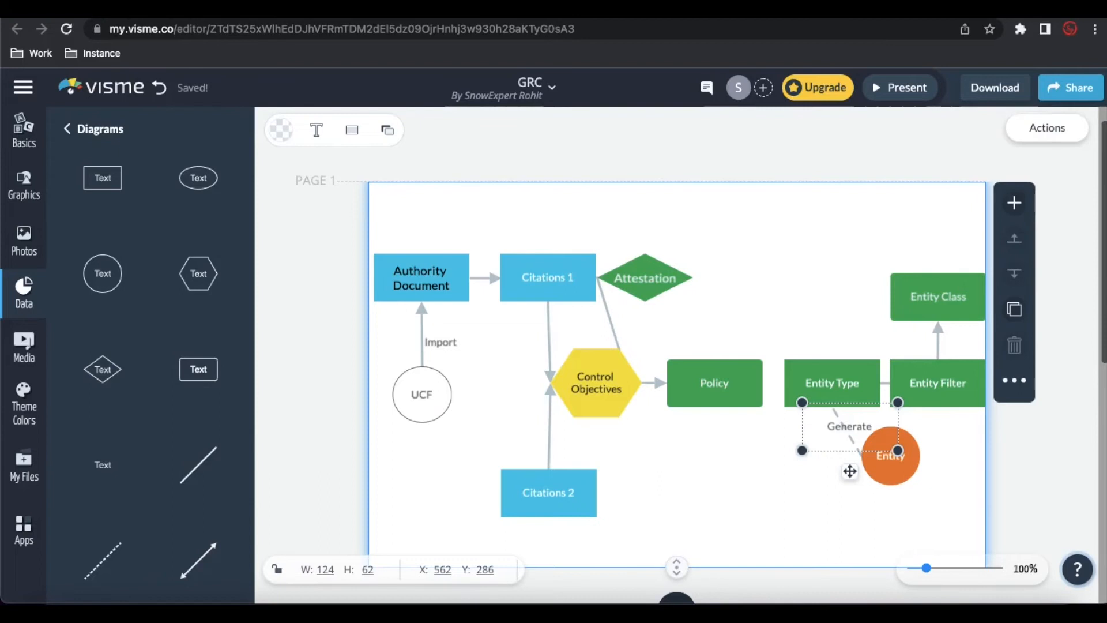
{"action": "left_click", "coordinate": [942, 440]}
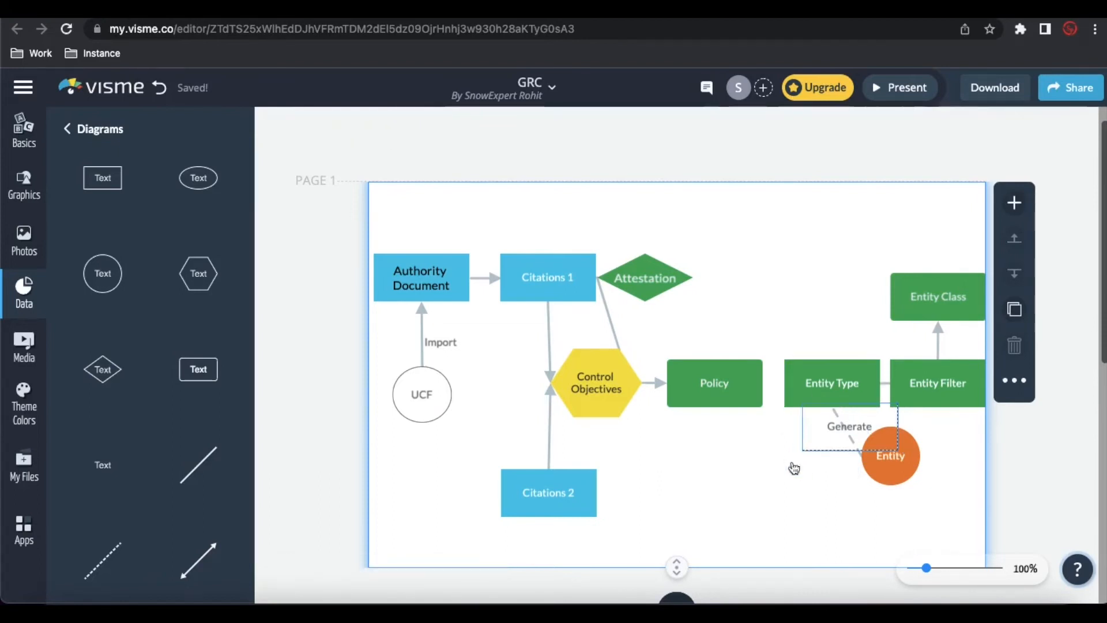
{"action": "left_click", "coordinate": [763, 509]}
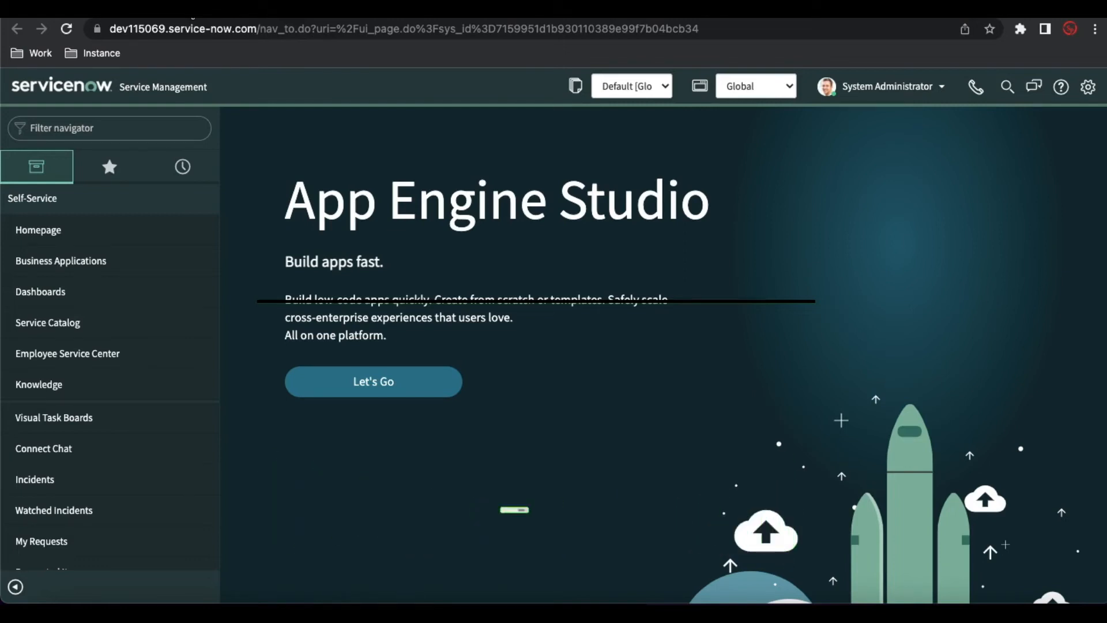
In ServiceNow, filter the navigator by "scop", open the GRC Department entity type and view its entity filters
{"action": "left_click", "coordinate": [94, 123]}
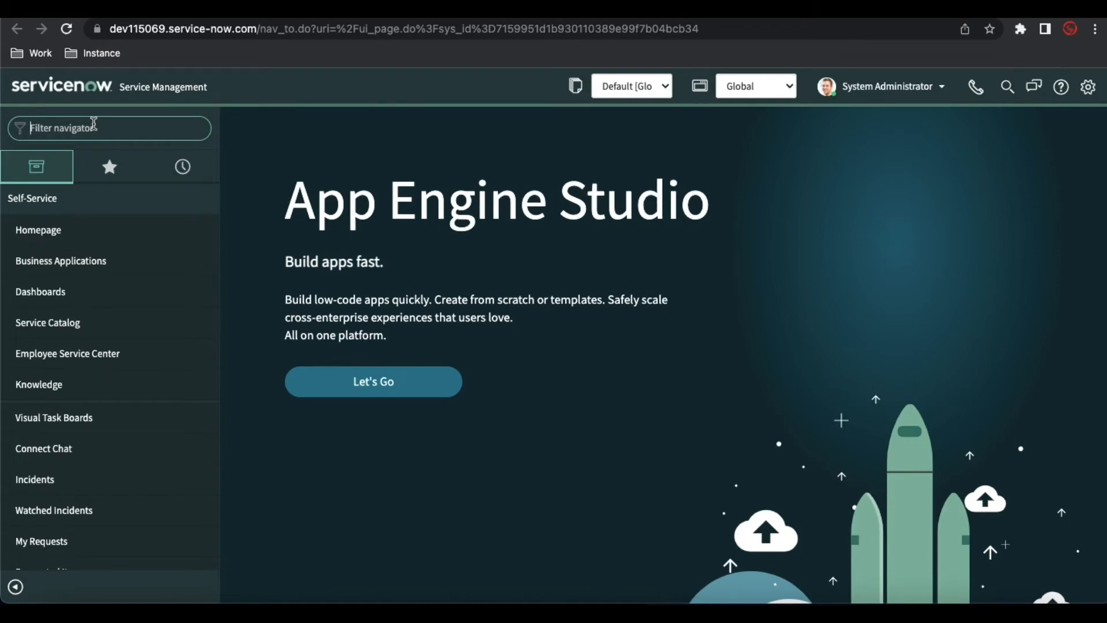
{"action": "type", "text": "scopr"}
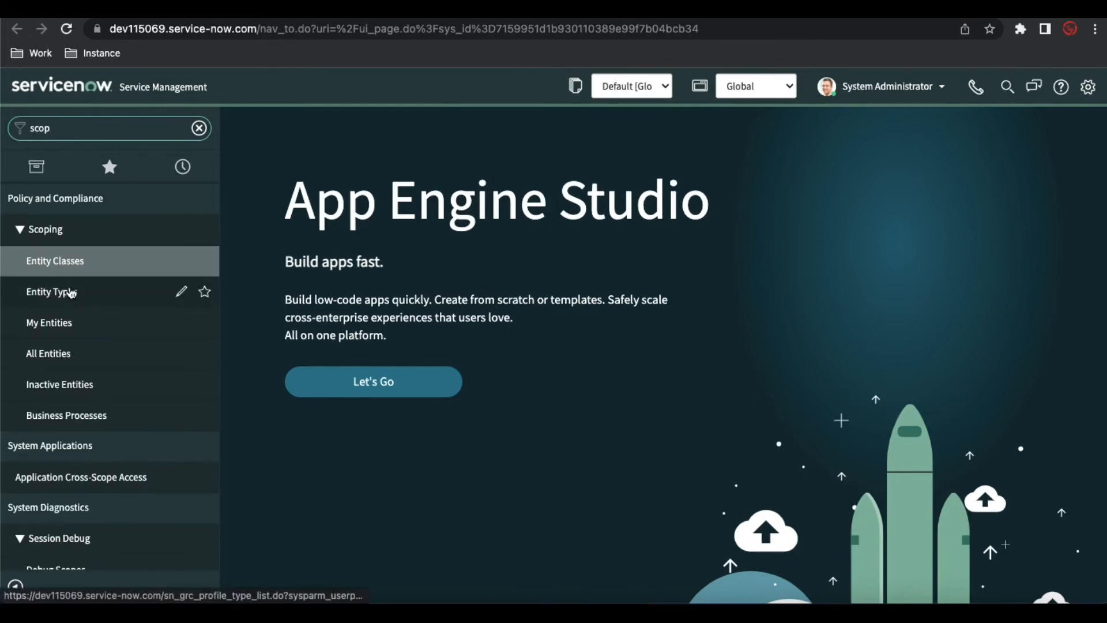
{"action": "left_click", "coordinate": [70, 292]}
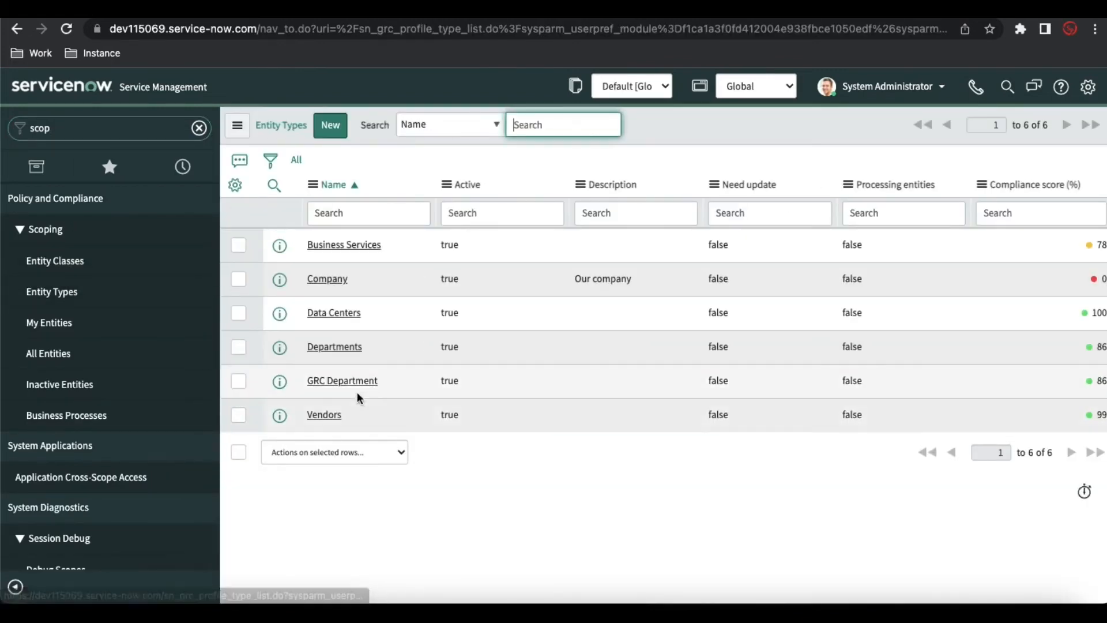
{"action": "left_click", "coordinate": [345, 382]}
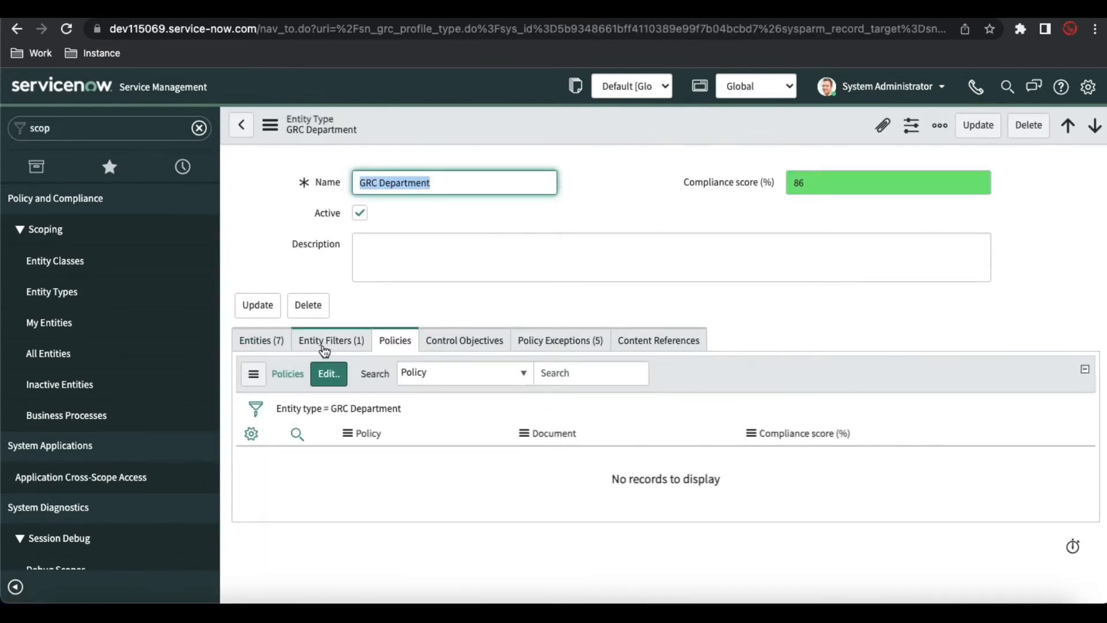
{"action": "left_click", "coordinate": [324, 343]}
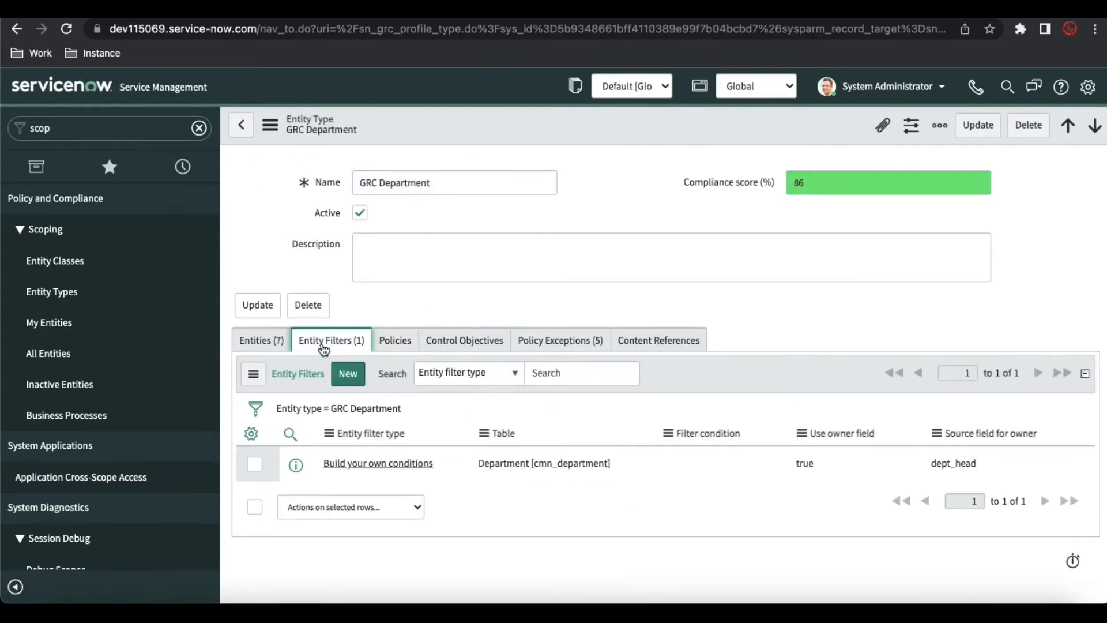
Find Control Objectives with "control ob", open "Change Request can't be new state more than 30 days" and view its related policies
{"action": "left_click", "coordinate": [81, 127]}
{"action": "type", "text": "control"}
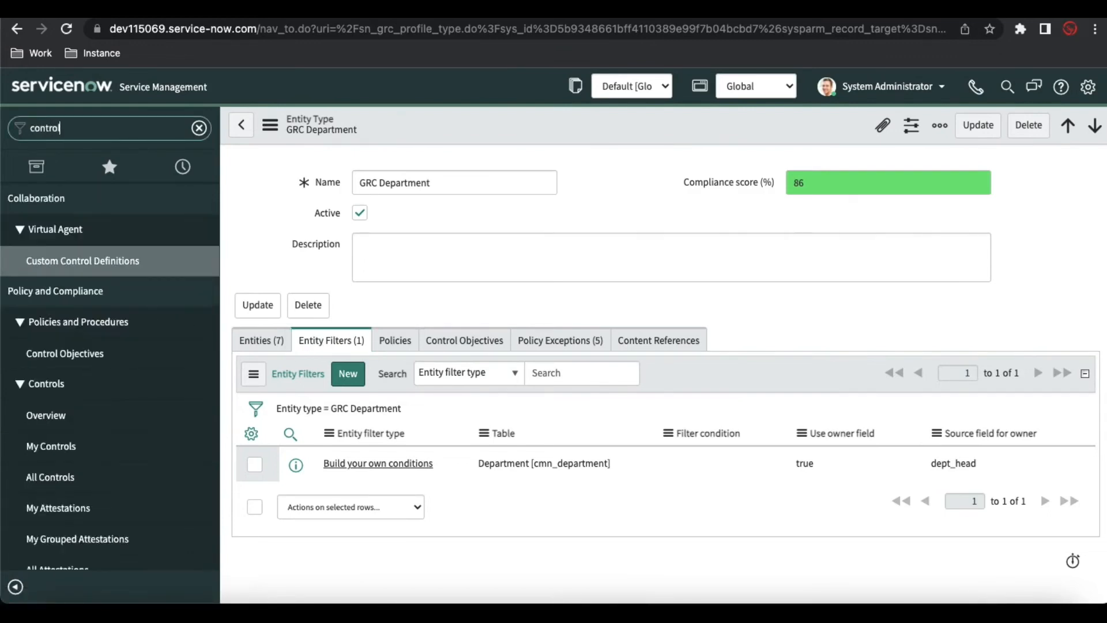
{"action": "type", "text": " ob"}
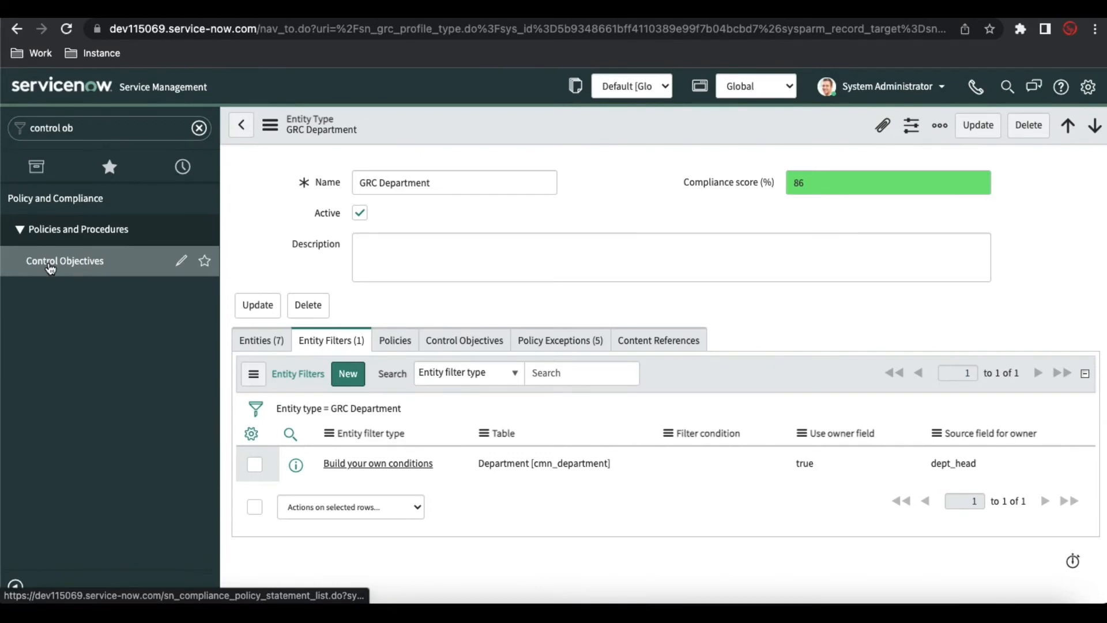
{"action": "left_click", "coordinate": [51, 265]}
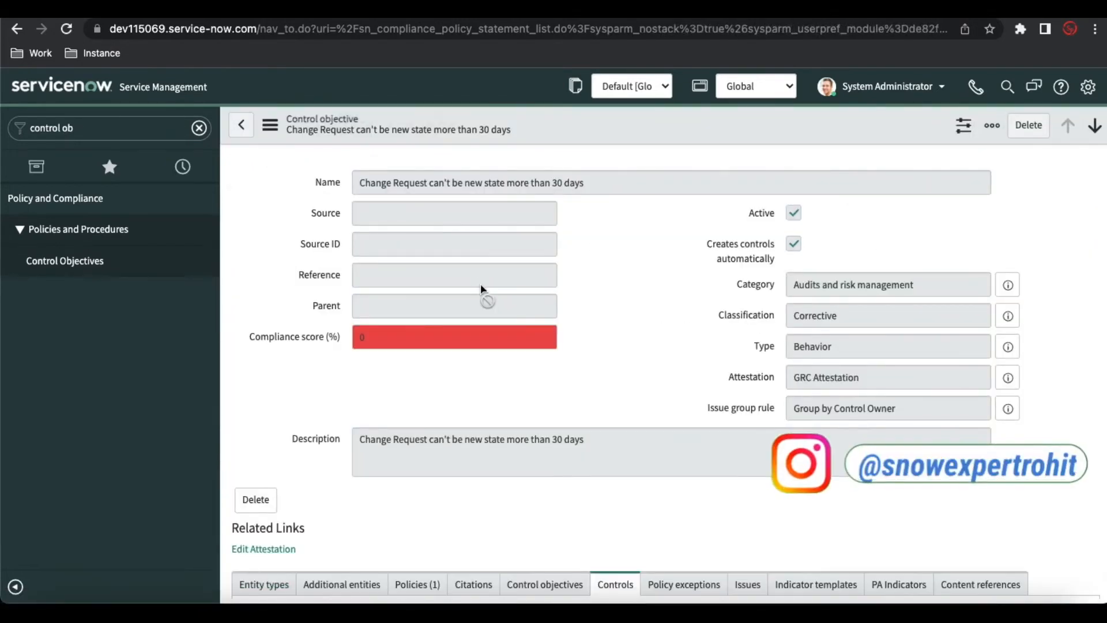
{"action": "scroll", "coordinate": [543, 409], "scroll_direction": "down", "scroll_amount": 1}
{"action": "scroll", "coordinate": [543, 408], "scroll_direction": "down", "scroll_amount": 1}
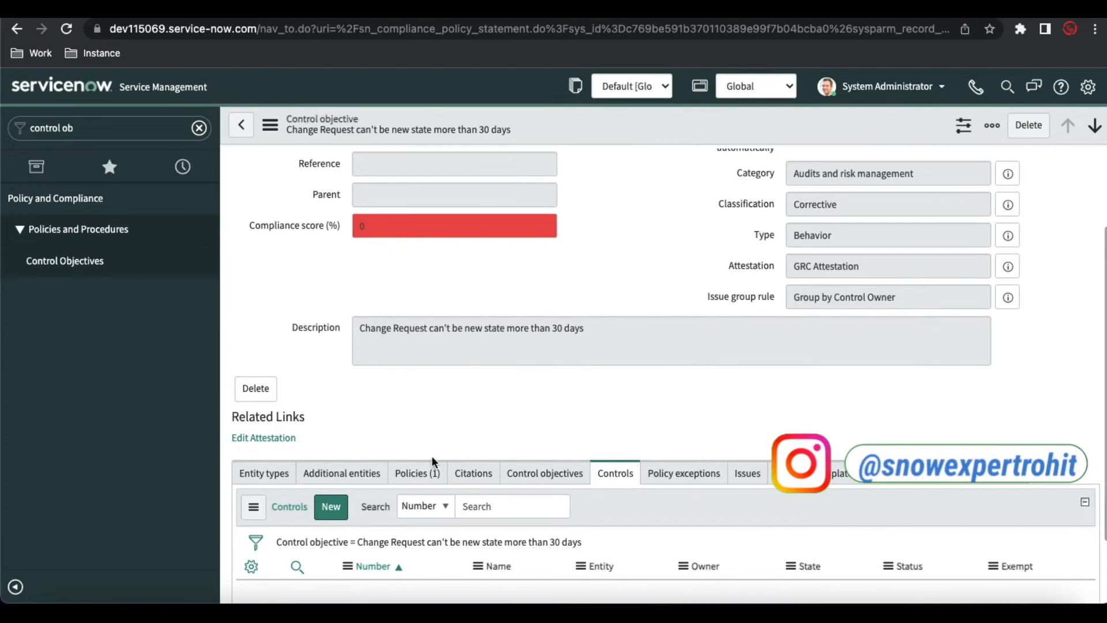
{"action": "left_click", "coordinate": [419, 474]}
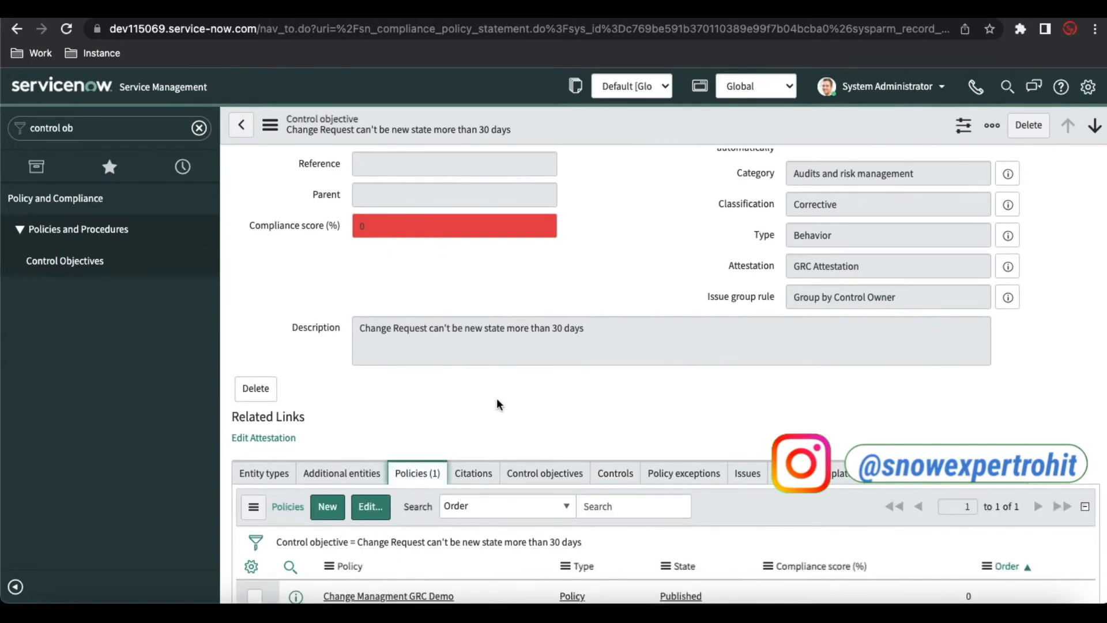
{"action": "scroll", "coordinate": [500, 404], "scroll_direction": "down", "scroll_amount": 2}
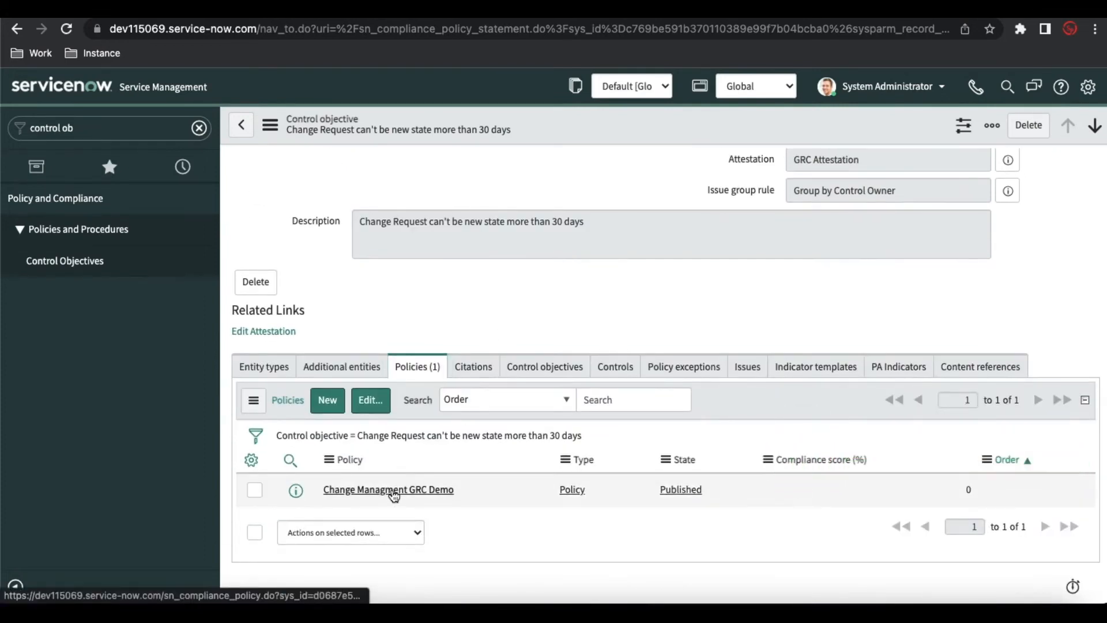
Open the related Change Managment GRC Demo policy and review its control objectives
{"action": "left_click", "coordinate": [393, 490]}
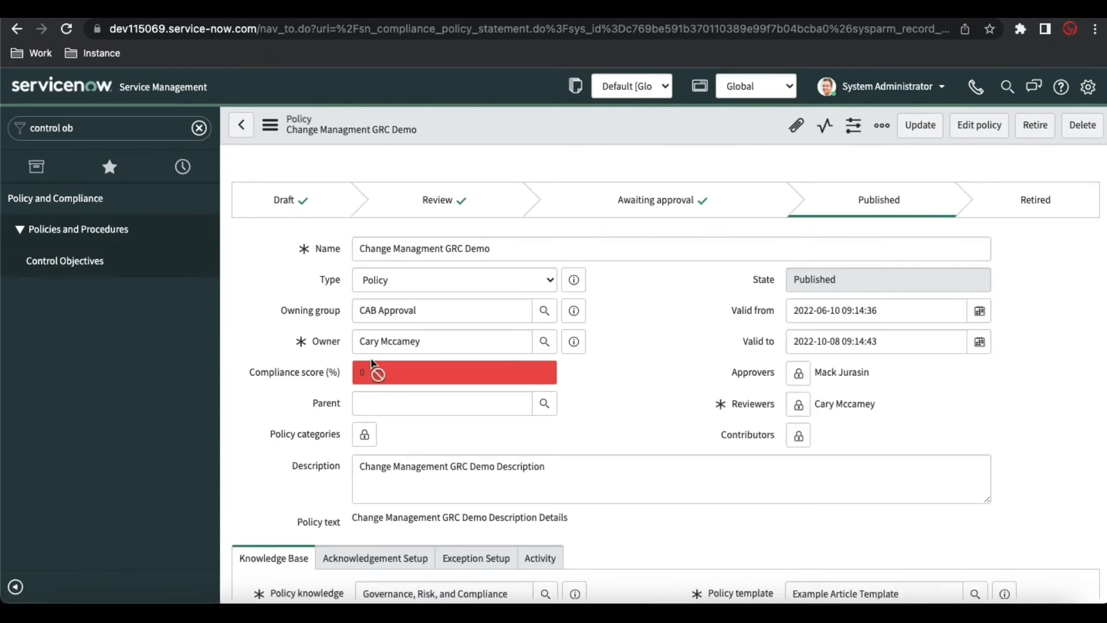
{"action": "scroll", "coordinate": [372, 363], "scroll_direction": "down", "scroll_amount": 10}
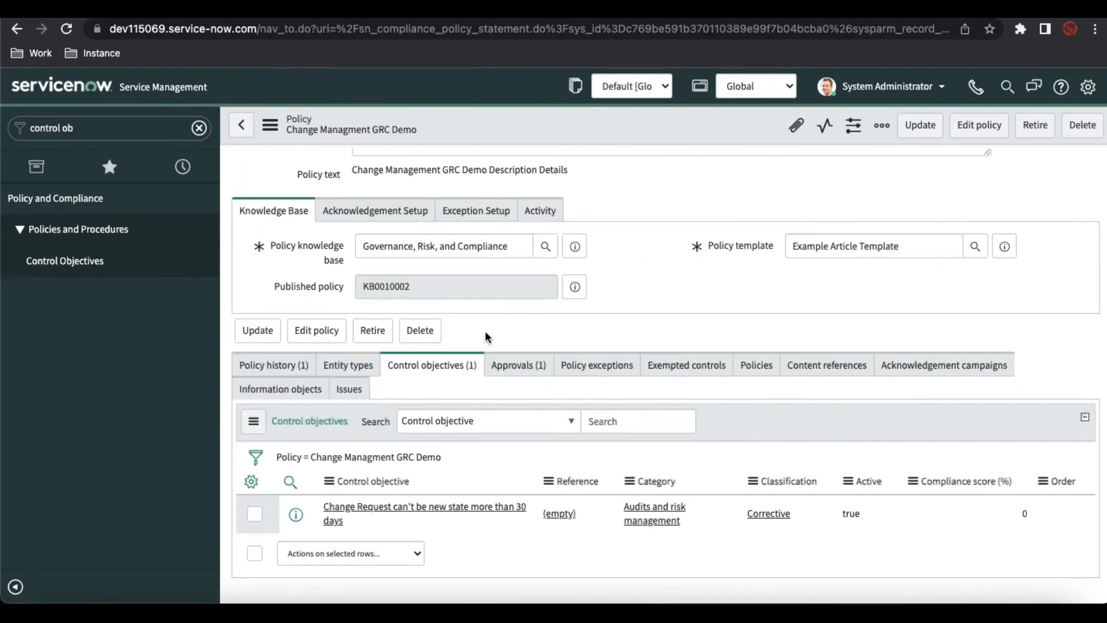
{"action": "scroll", "coordinate": [621, 546], "scroll_direction": "down", "scroll_amount": 7}
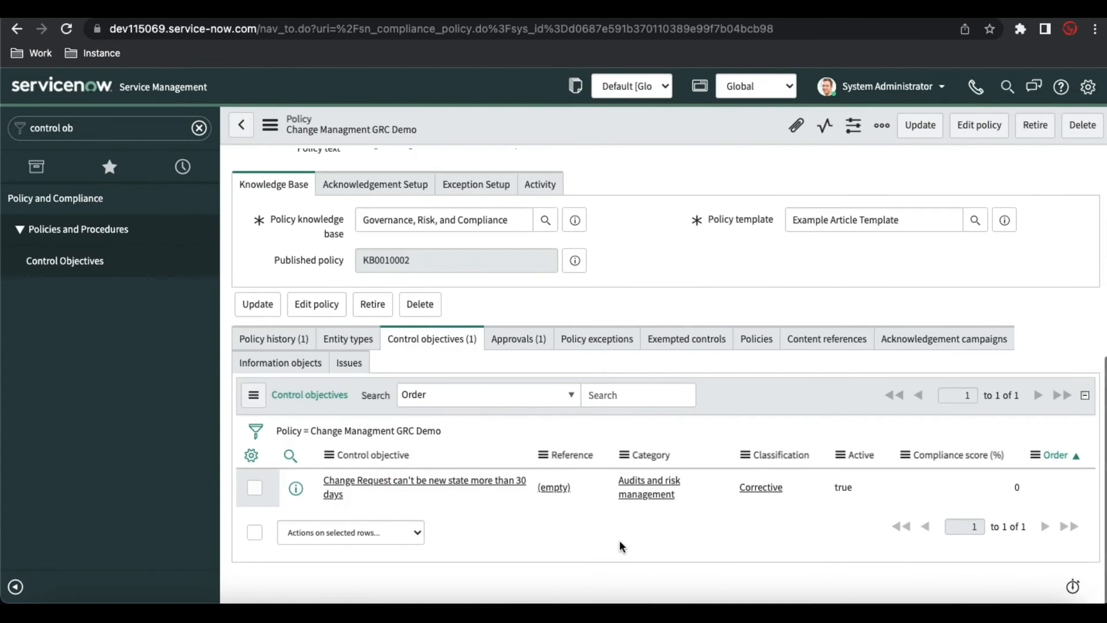
Open the policy's control objective and examine its automatic control creation setting and related policies
{"action": "left_click", "coordinate": [481, 483]}
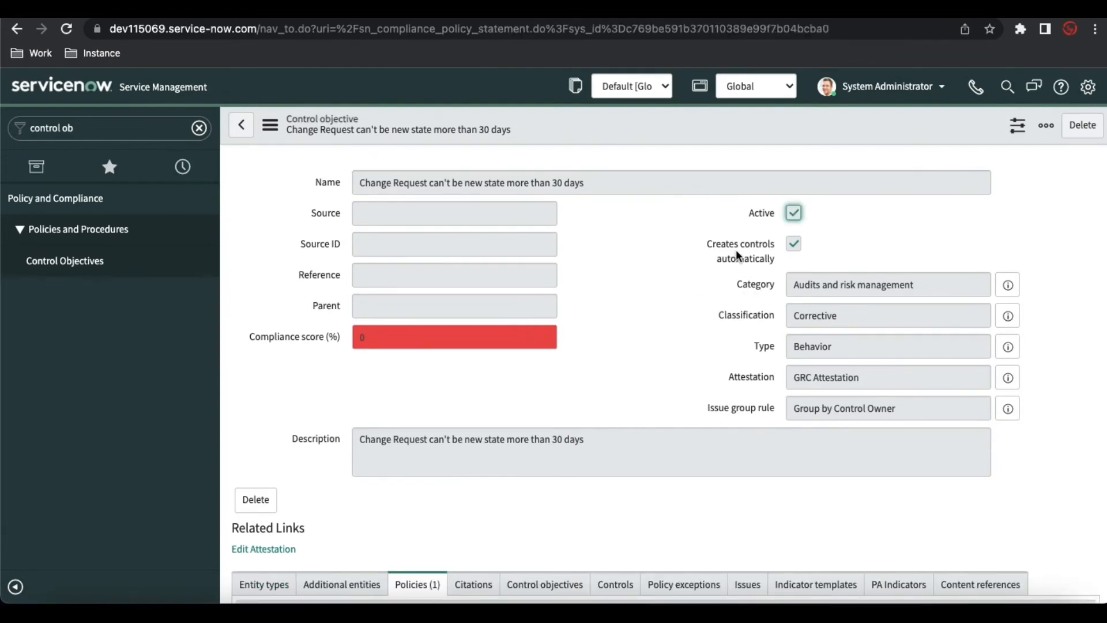
{"action": "mouse_move", "coordinate": [735, 254]}
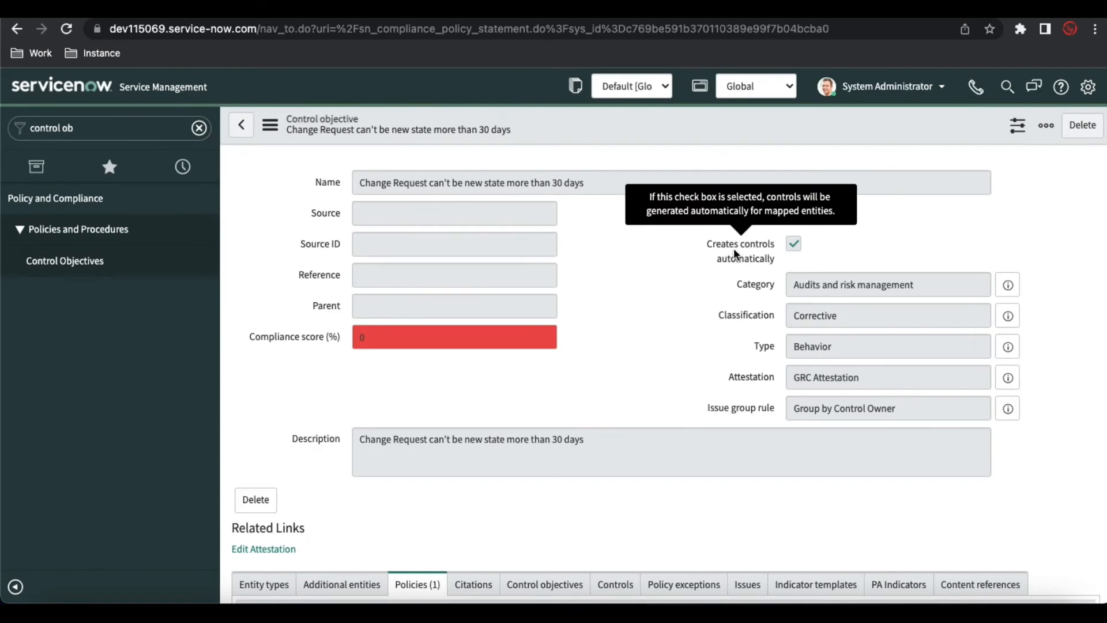
{"action": "scroll", "coordinate": [735, 253], "scroll_direction": "down", "scroll_amount": 2}
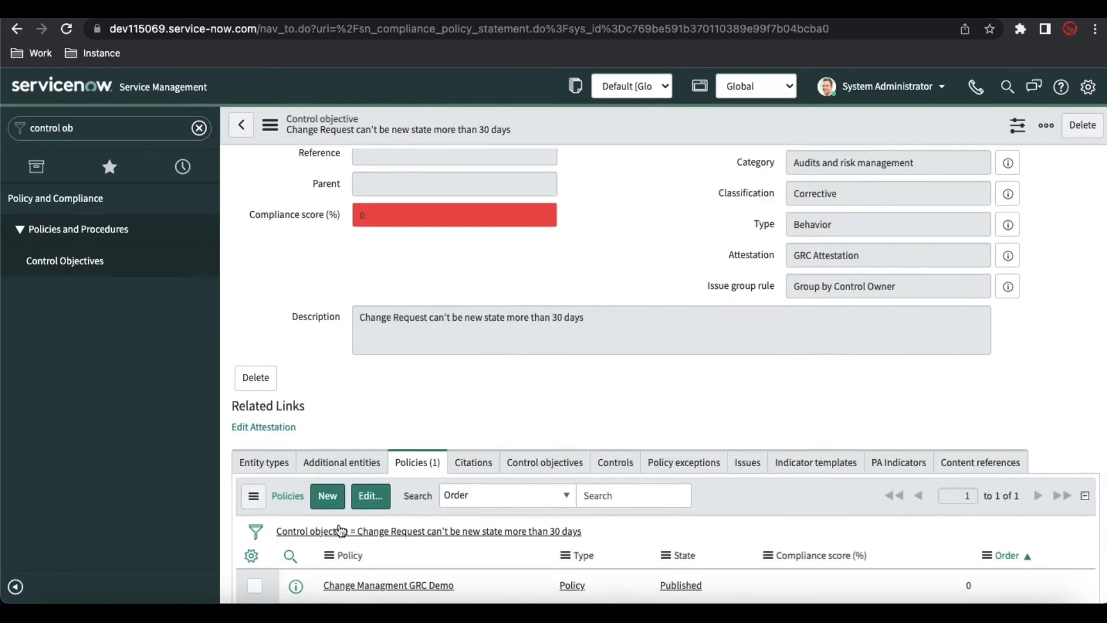
{"action": "scroll", "coordinate": [366, 501], "scroll_direction": "down", "scroll_amount": 2}
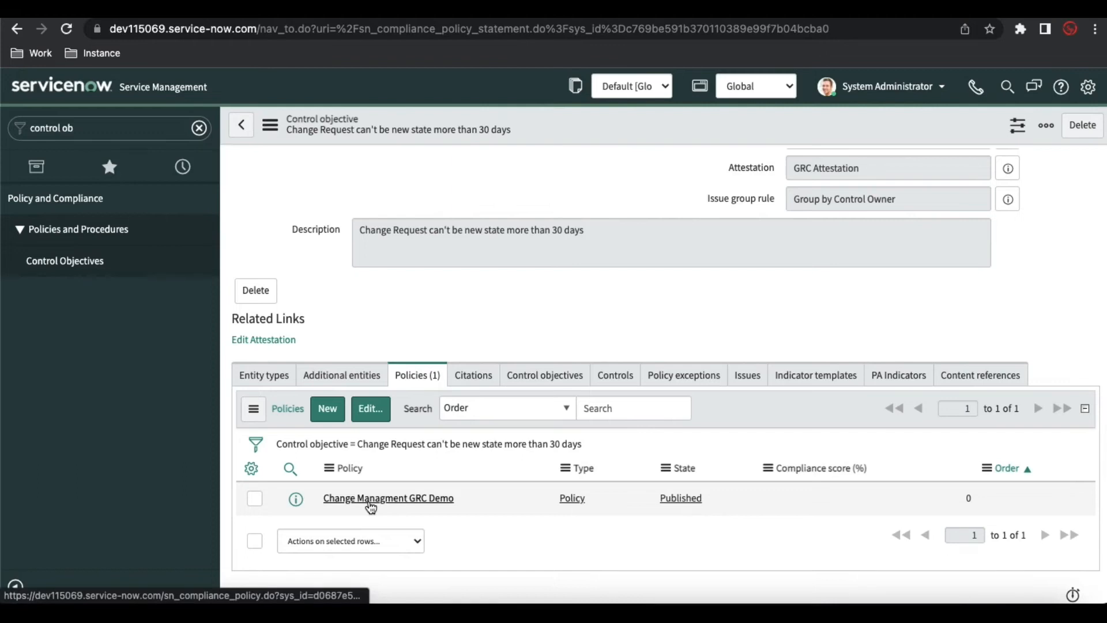
Reopen the Change Managment GRC Demo policy, review its details, and open its related control objective record
{"action": "left_click", "coordinate": [371, 499]}
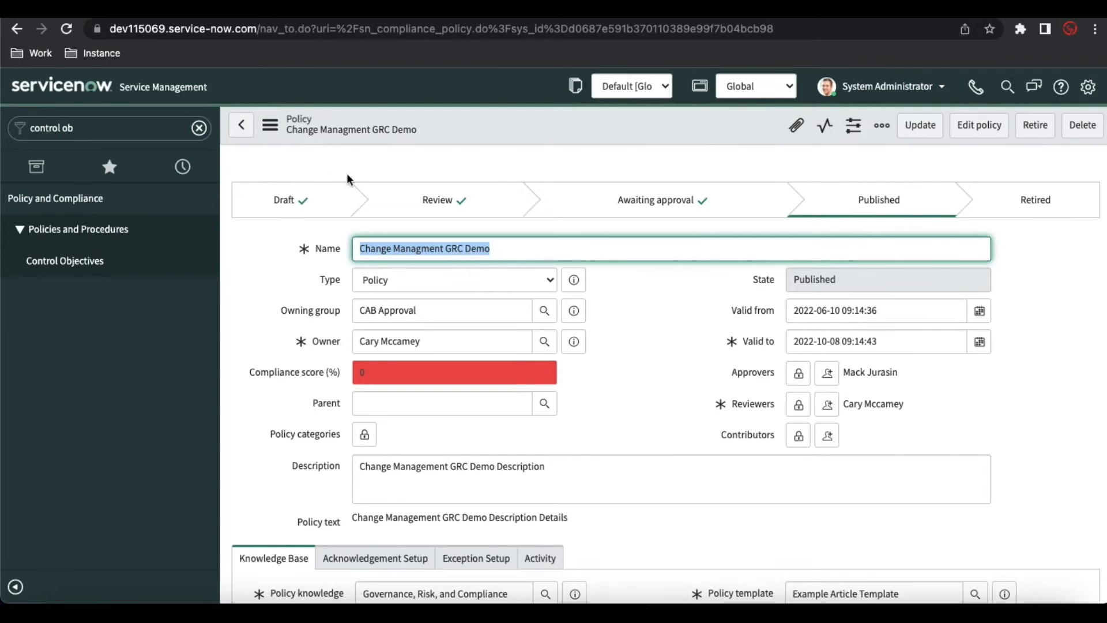
{"action": "scroll", "coordinate": [696, 465], "scroll_direction": "down", "scroll_amount": 5}
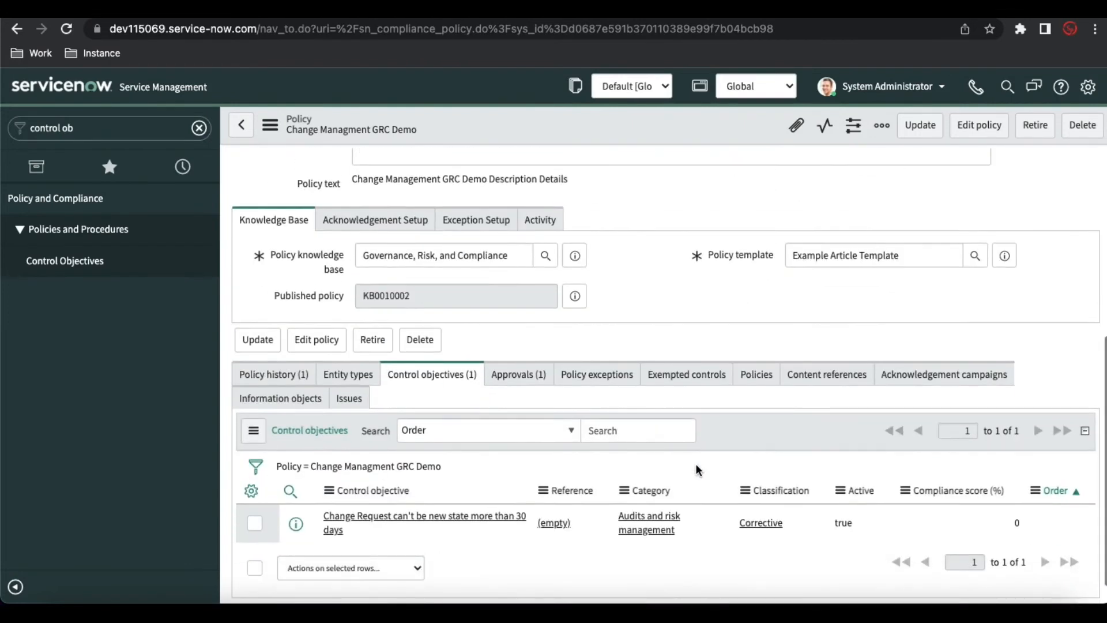
{"action": "scroll", "coordinate": [697, 469], "scroll_direction": "up", "scroll_amount": 5}
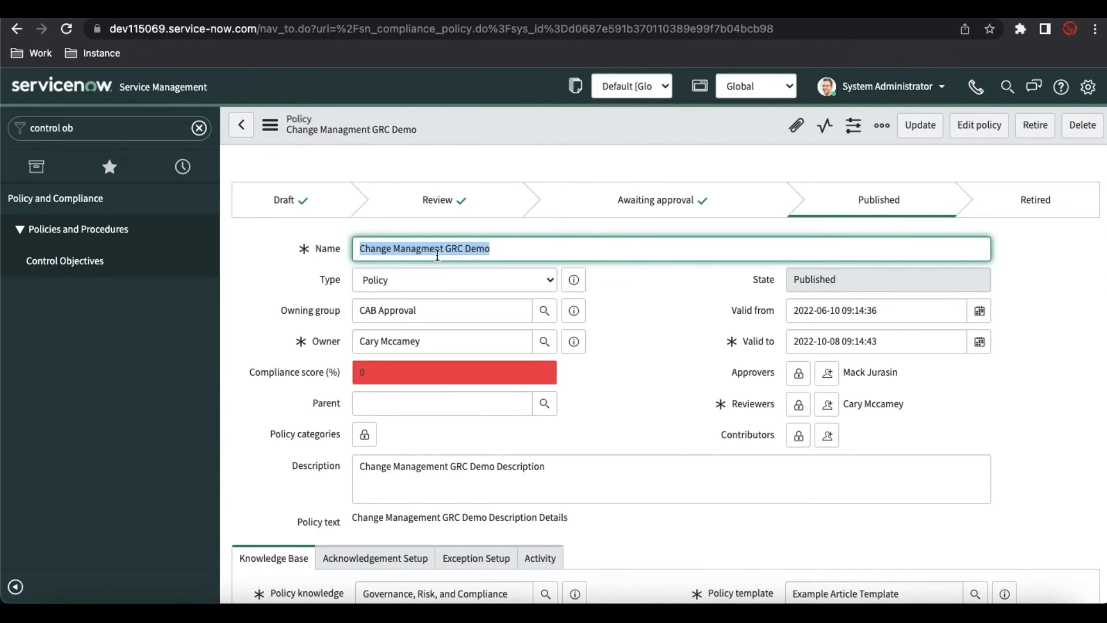
{"action": "scroll", "coordinate": [437, 256], "scroll_direction": "down", "scroll_amount": 5}
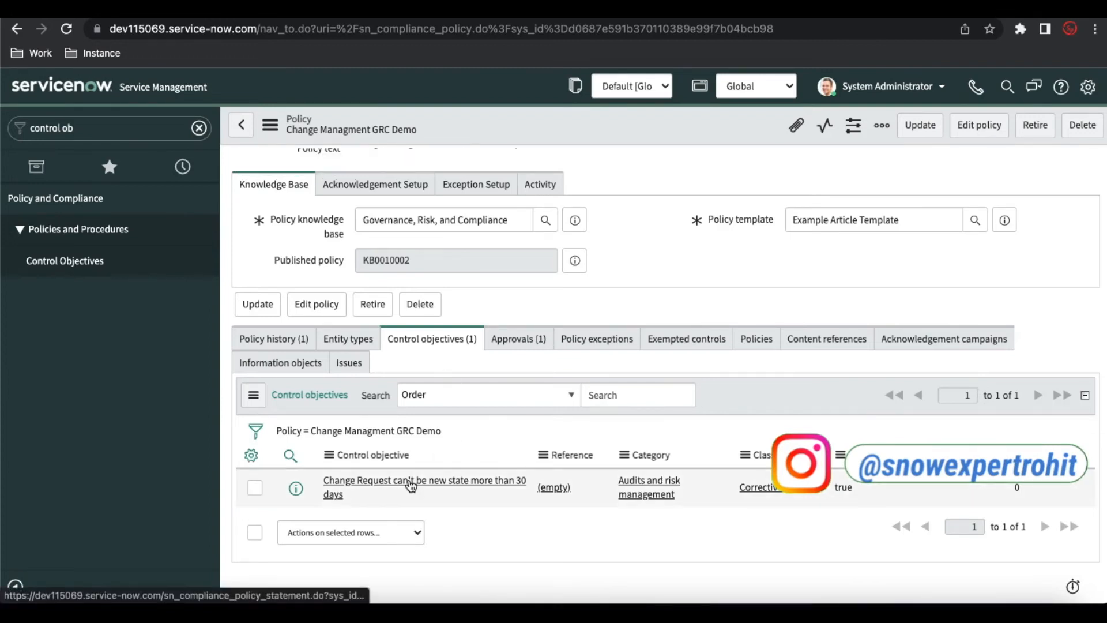
{"action": "left_click", "coordinate": [411, 486]}
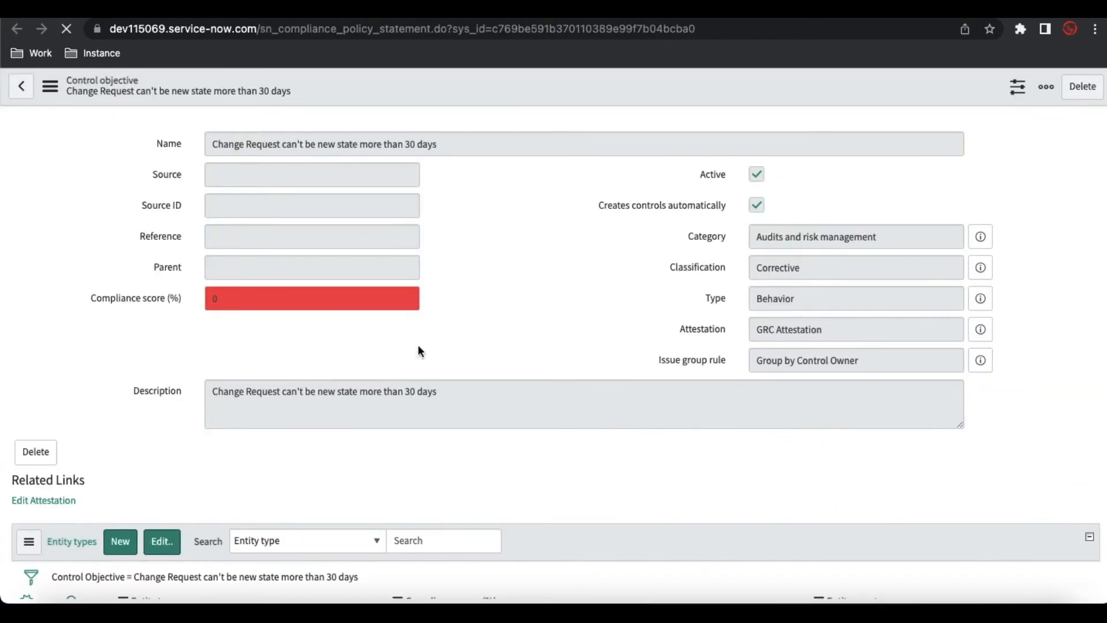
View the controls related to the "Change Request can't be new state more than 30 days" control objective
{"action": "scroll", "coordinate": [419, 403], "scroll_direction": "down", "scroll_amount": 3}
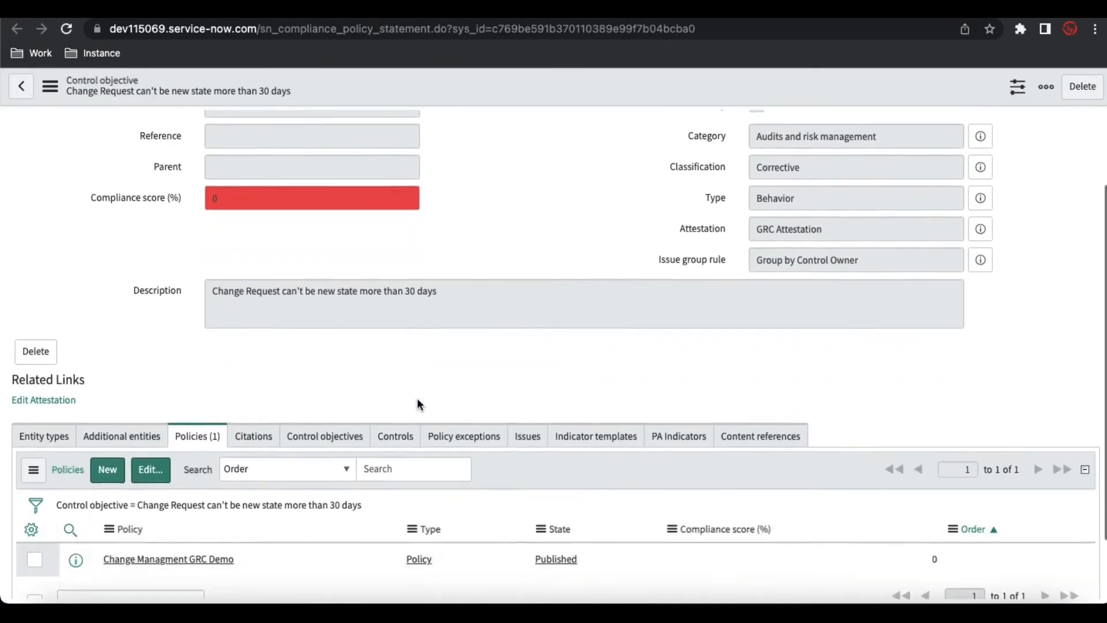
{"action": "left_click", "coordinate": [399, 425]}
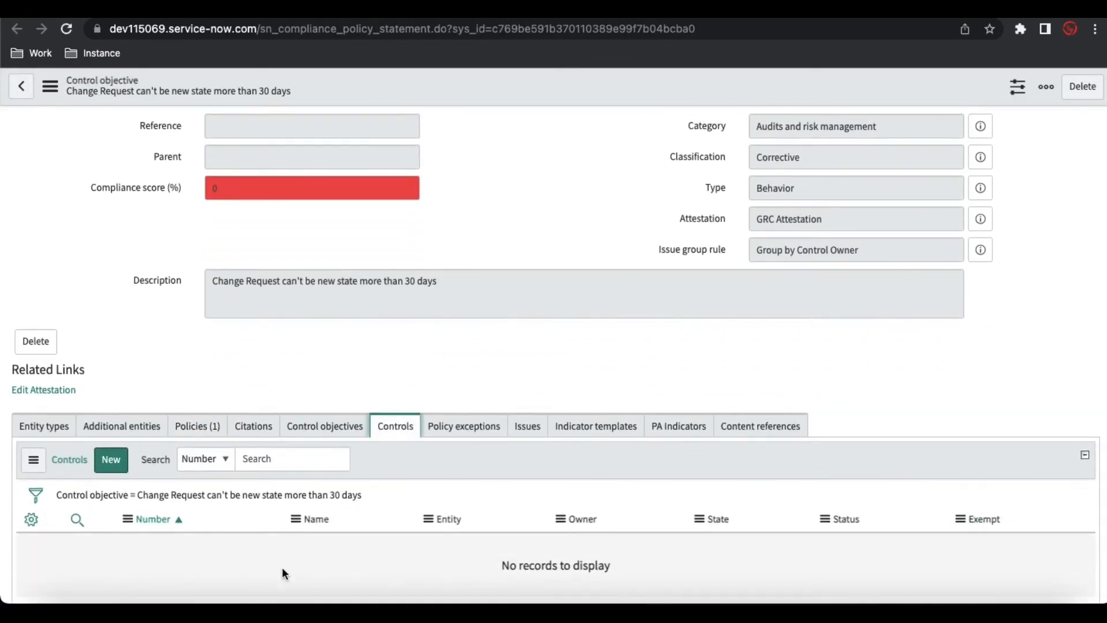
Add GRC Department to the entity types of the Change Managment GRC Demo policy and save the change
{"action": "left_click", "coordinate": [180, 8]}
{"action": "scroll", "coordinate": [413, 398], "scroll_direction": "down", "scroll_amount": 6}
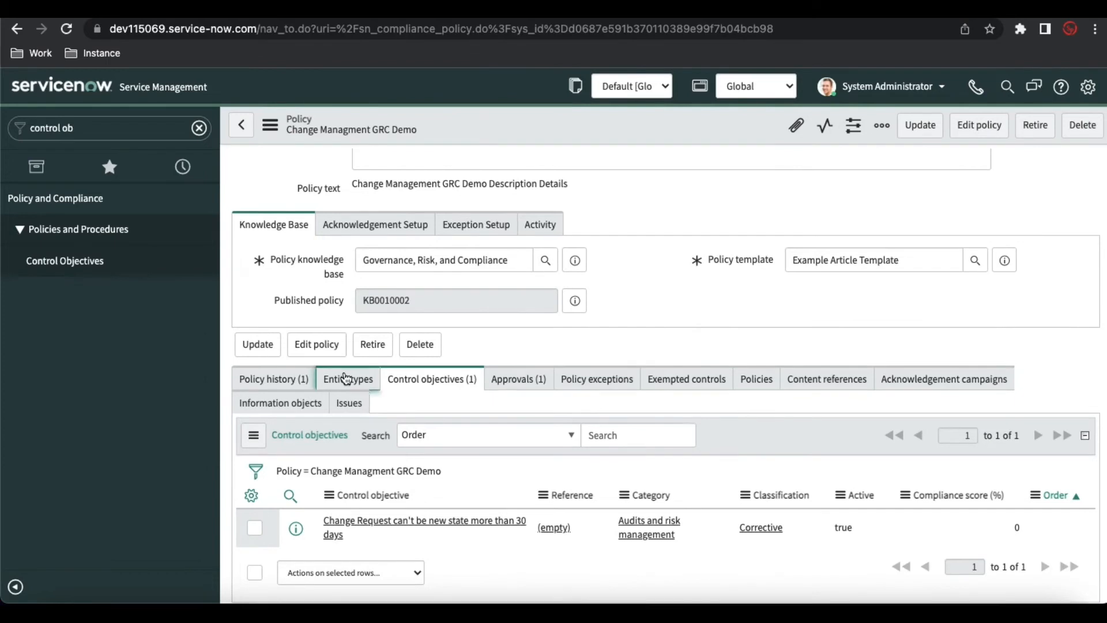
{"action": "left_click", "coordinate": [345, 378]}
{"action": "left_click", "coordinate": [385, 436]}
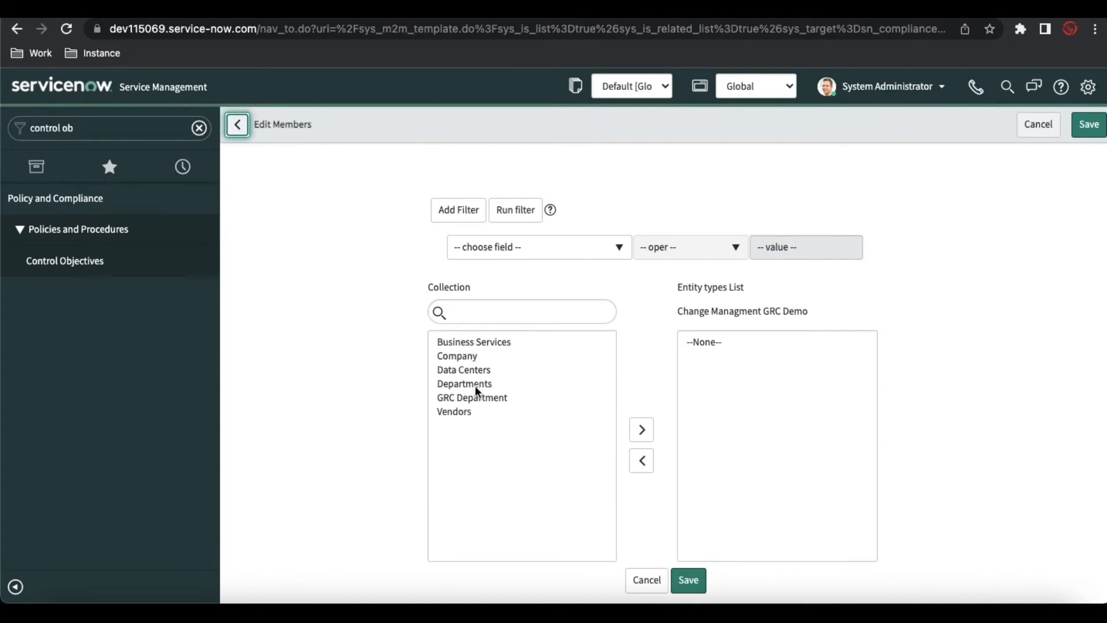
{"action": "left_click", "coordinate": [477, 397]}
{"action": "left_click", "coordinate": [641, 431]}
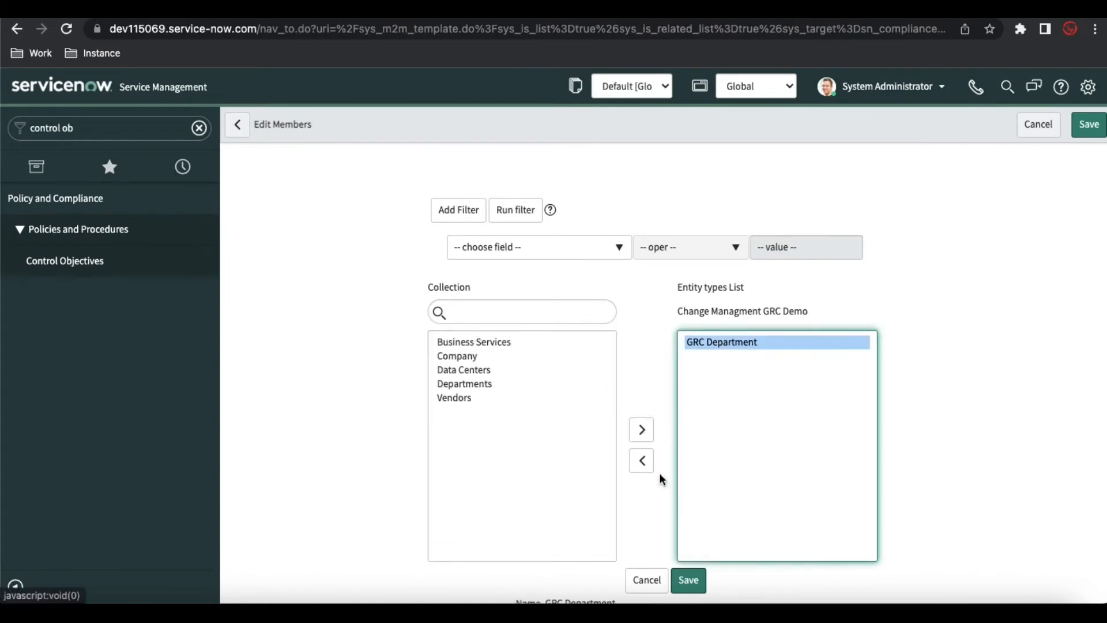
{"action": "left_click", "coordinate": [693, 583]}
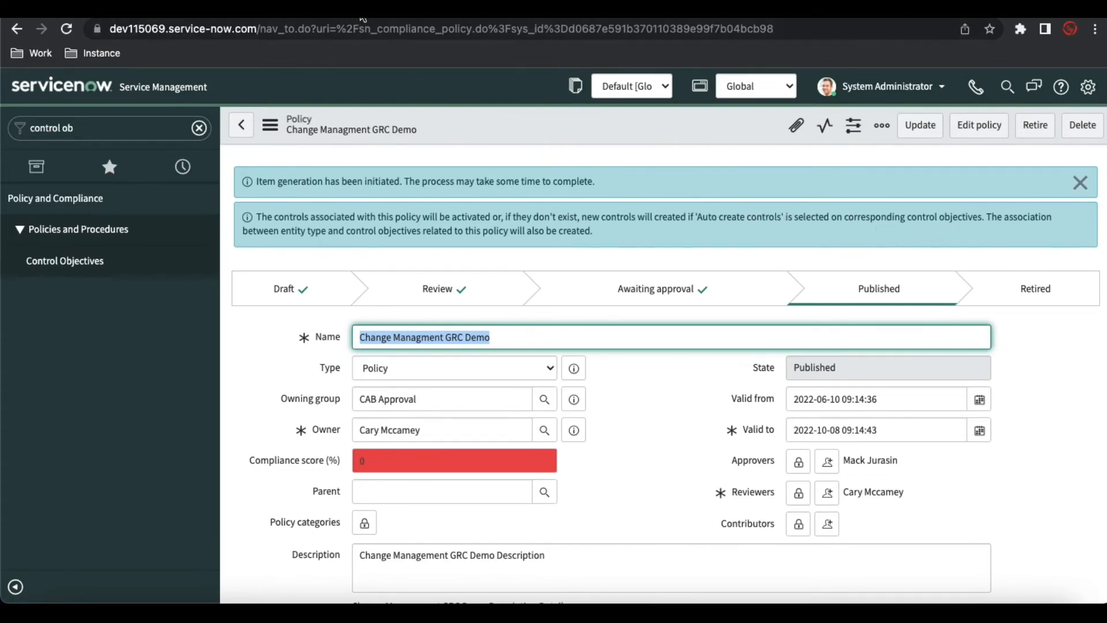
Reload the control objective record, and review the entity types related to the Change Managment GRC Demo policy
{"action": "left_click", "coordinate": [363, 19]}
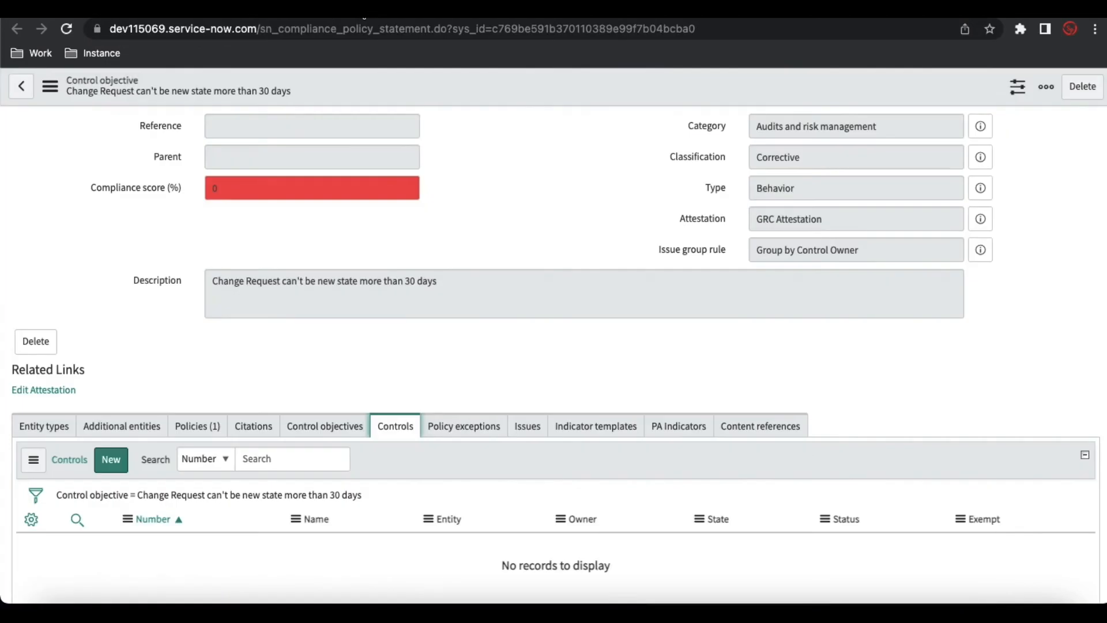
{"action": "left_click", "coordinate": [70, 28]}
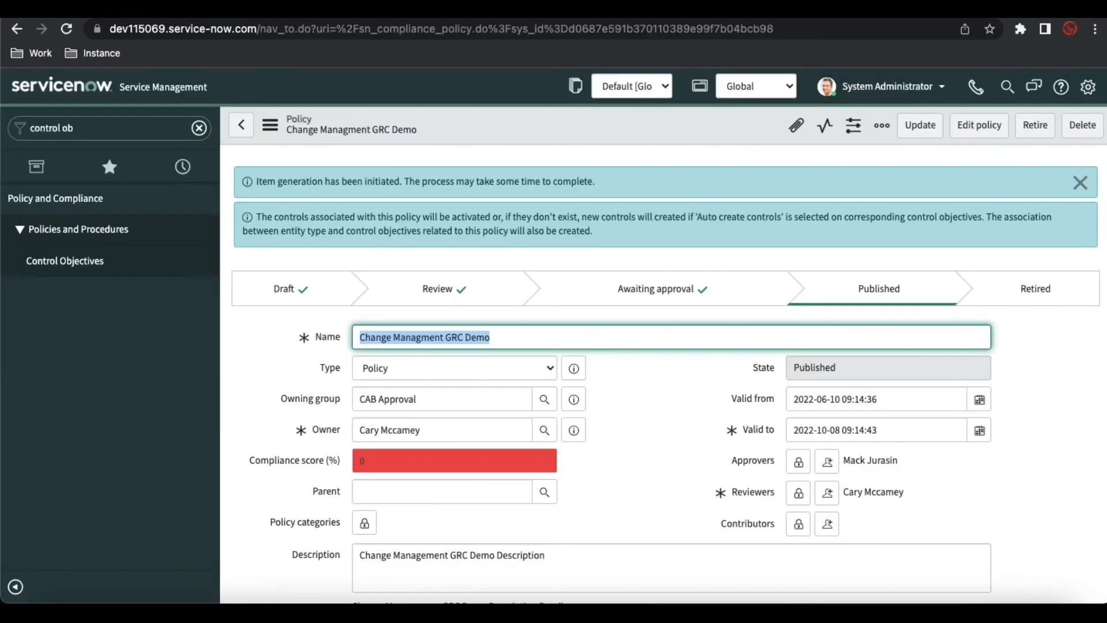
{"action": "scroll", "coordinate": [389, 371], "scroll_direction": "down", "scroll_amount": 6}
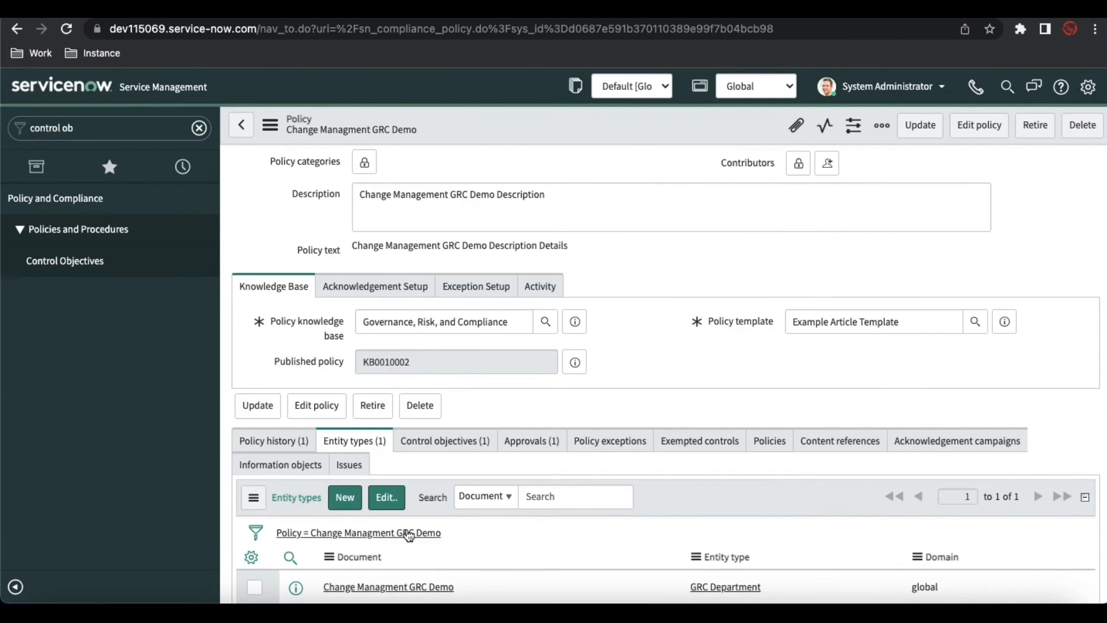
{"action": "scroll", "coordinate": [397, 542], "scroll_direction": "down", "scroll_amount": 2}
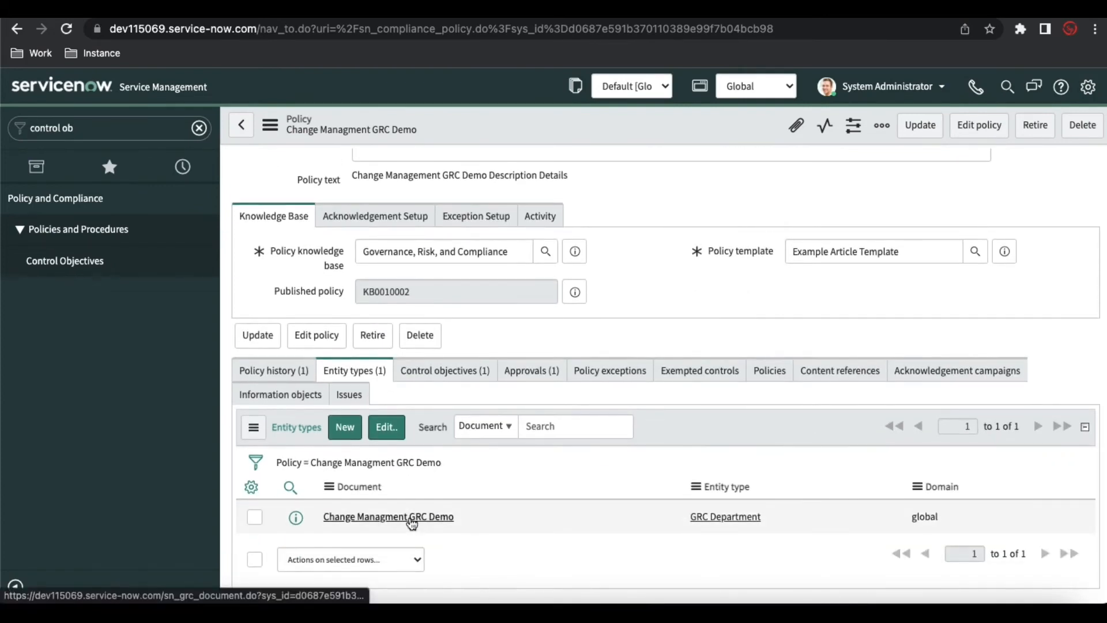
Open the GRC Department entity type from the policy's entity types and view its entities
{"action": "left_click", "coordinate": [494, 13]}
{"action": "scroll", "coordinate": [247, 472], "scroll_direction": "down", "scroll_amount": 5}
{"action": "scroll", "coordinate": [246, 472], "scroll_direction": "up", "scroll_amount": 5}
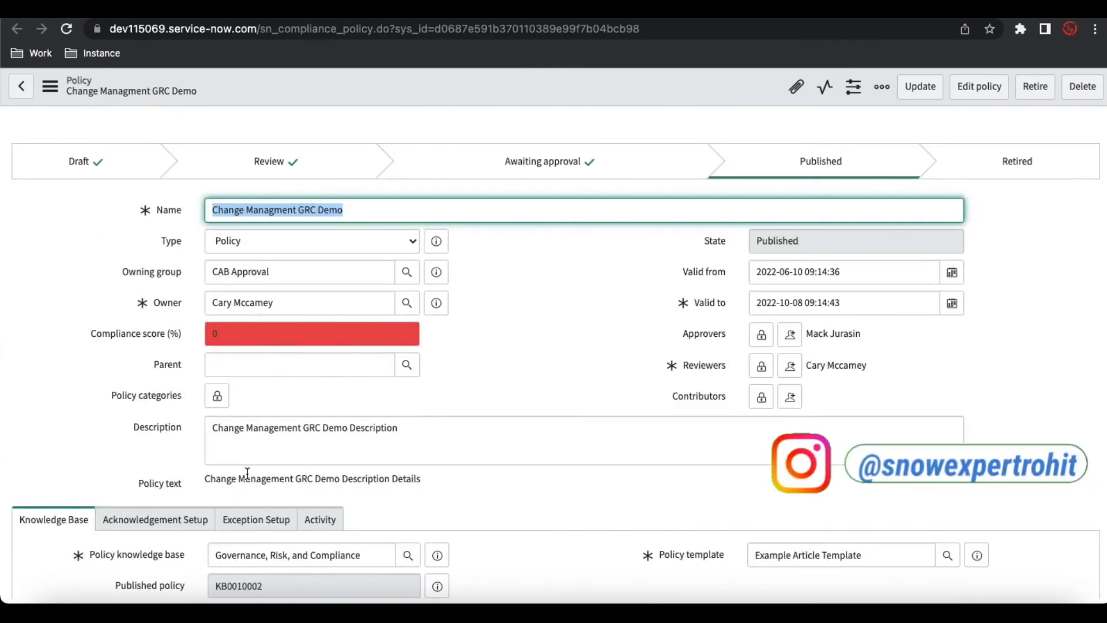
{"action": "scroll", "coordinate": [247, 472], "scroll_direction": "down", "scroll_amount": 5}
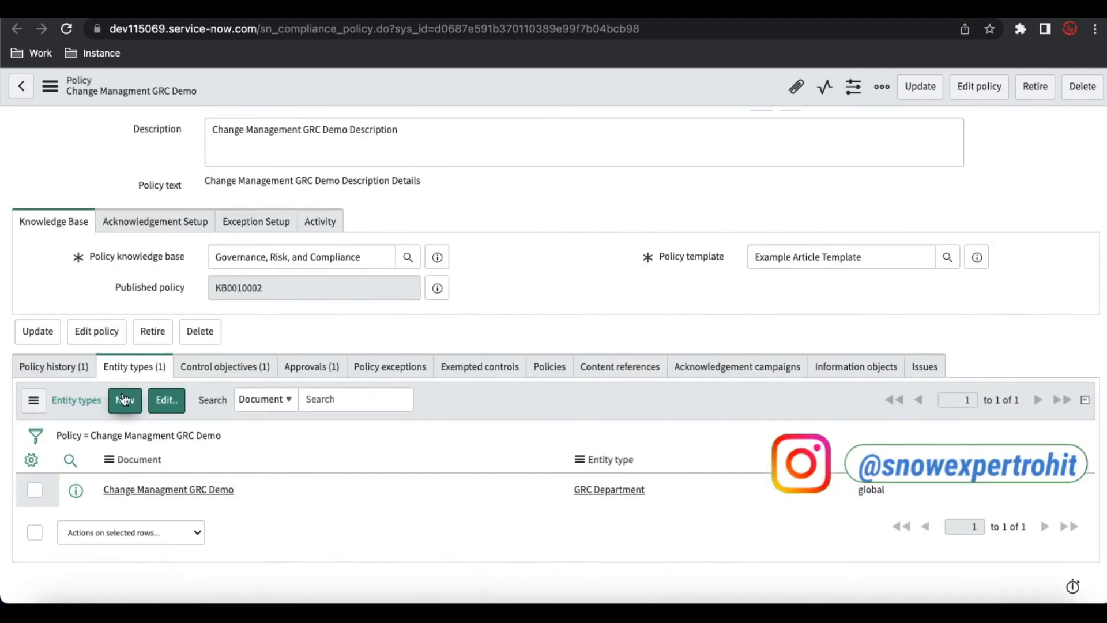
{"action": "left_click", "coordinate": [619, 489]}
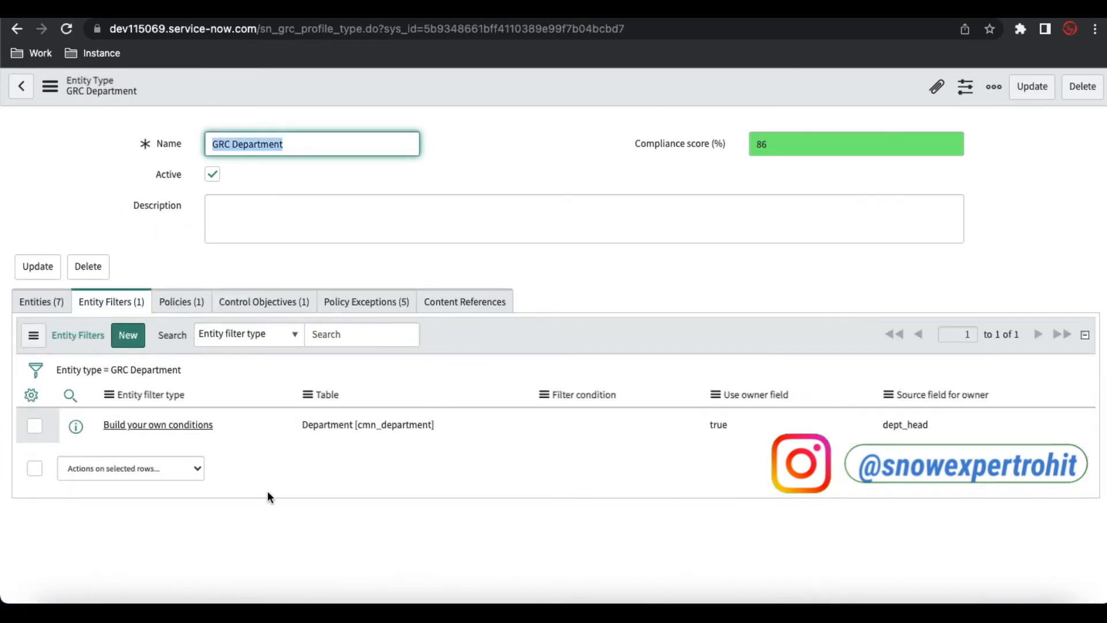
{"action": "left_click", "coordinate": [38, 309]}
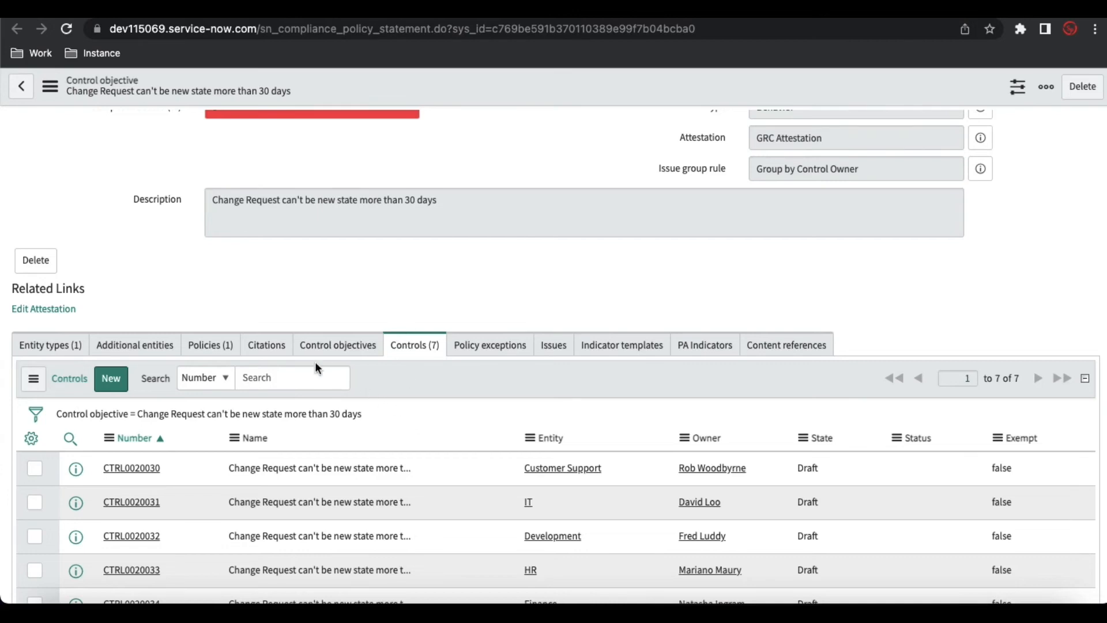
Review the control objective's related policies and its generated controls
{"action": "left_click", "coordinate": [220, 345]}
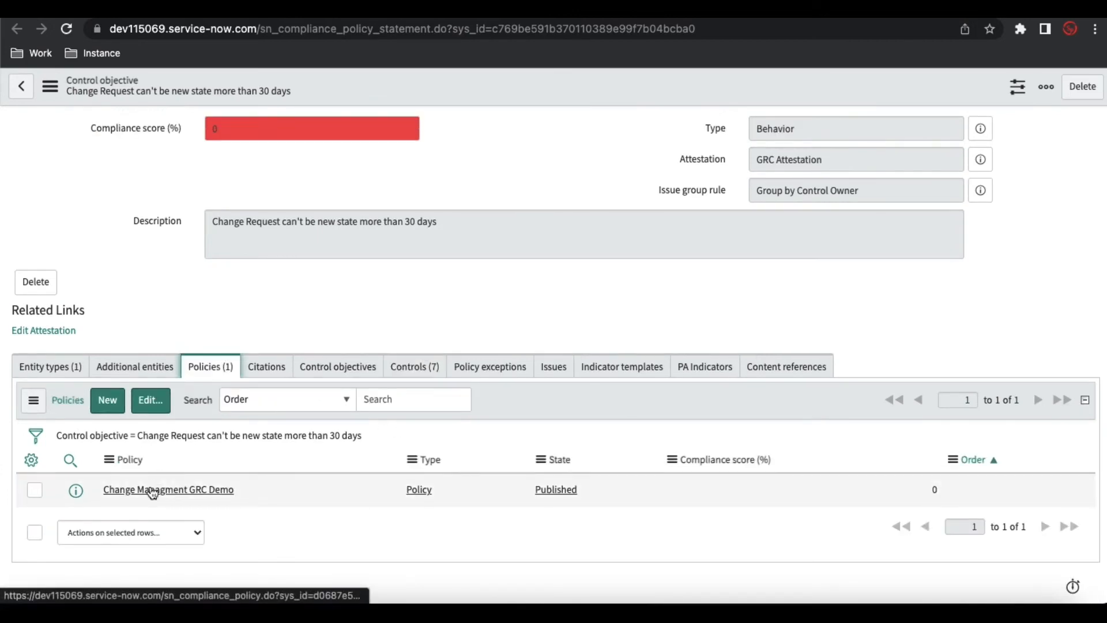
{"action": "left_click", "coordinate": [429, 378]}
{"action": "scroll", "coordinate": [376, 500], "scroll_direction": "down", "scroll_amount": 1}
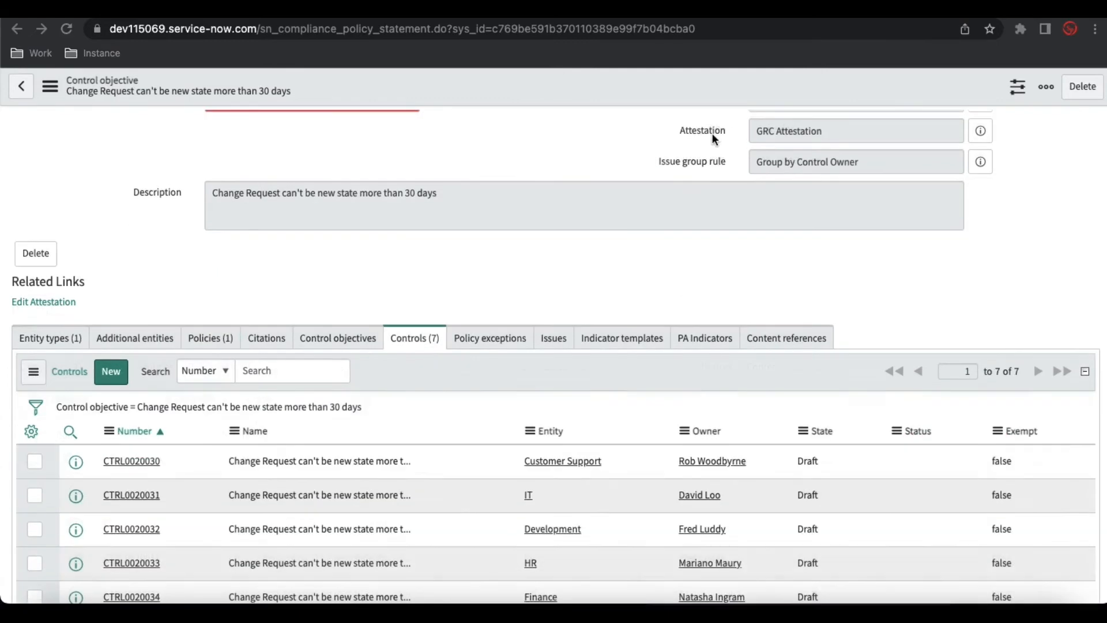
Switch to the Visme GRC diagram and connect Policy and Entity Type with a double-headed arrow
{"action": "left_click", "coordinate": [830, 11]}
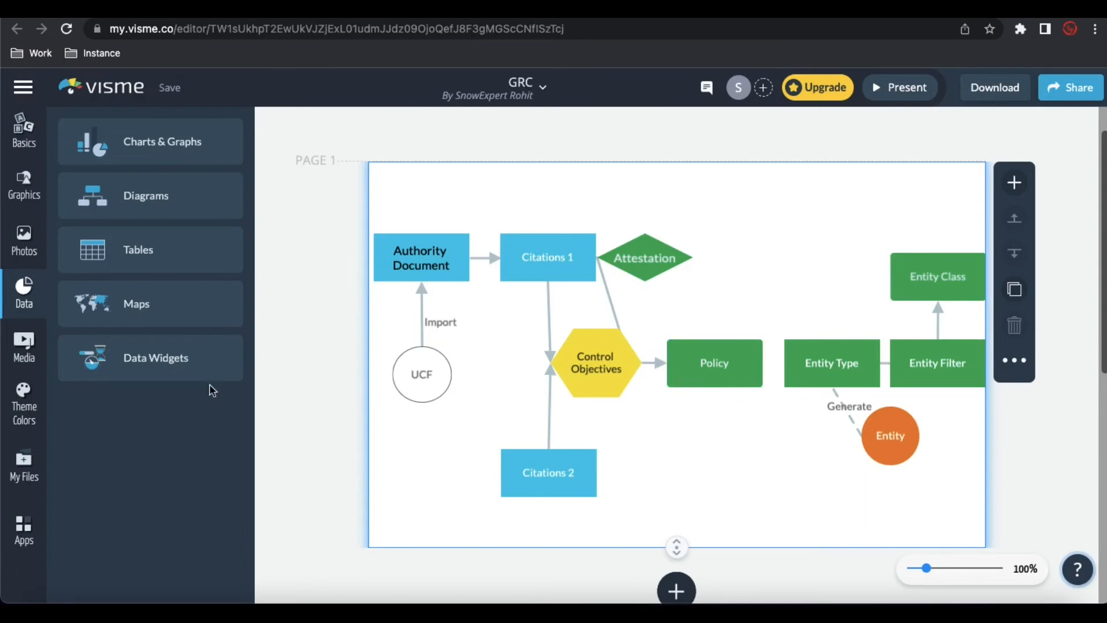
{"action": "left_click", "coordinate": [152, 196]}
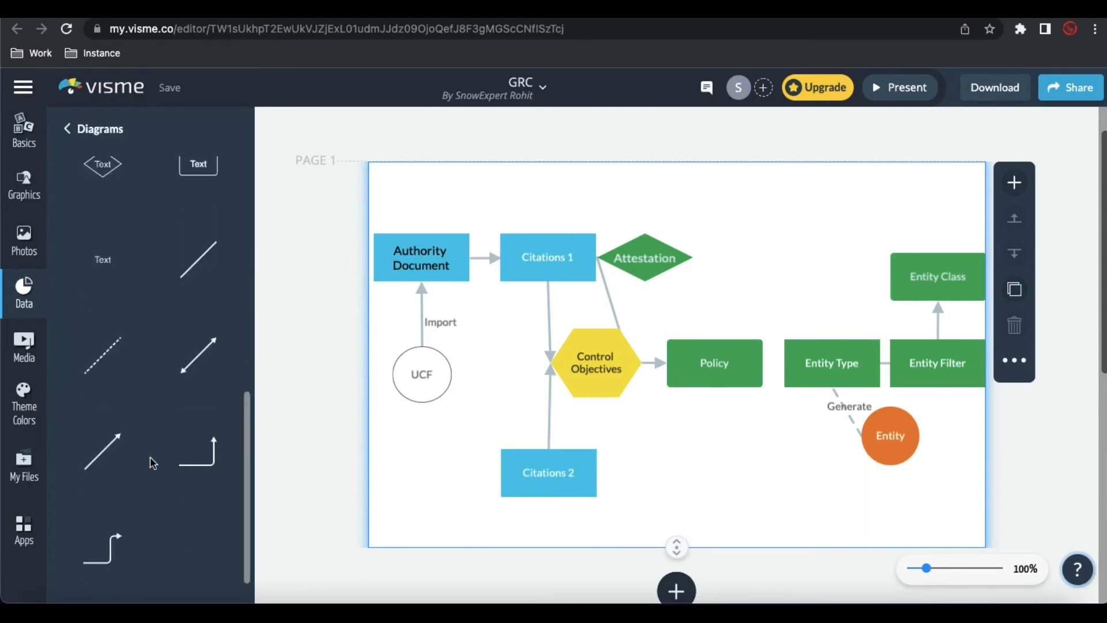
{"action": "left_click", "coordinate": [198, 355]}
{"action": "left_click_drag", "start_coordinate": [602, 434], "coordinate": [786, 363]}
{"action": "left_click", "coordinate": [751, 281]}
{"action": "left_click_drag", "start_coordinate": [707, 278], "coordinate": [706, 363]}
{"action": "left_click", "coordinate": [705, 316]}
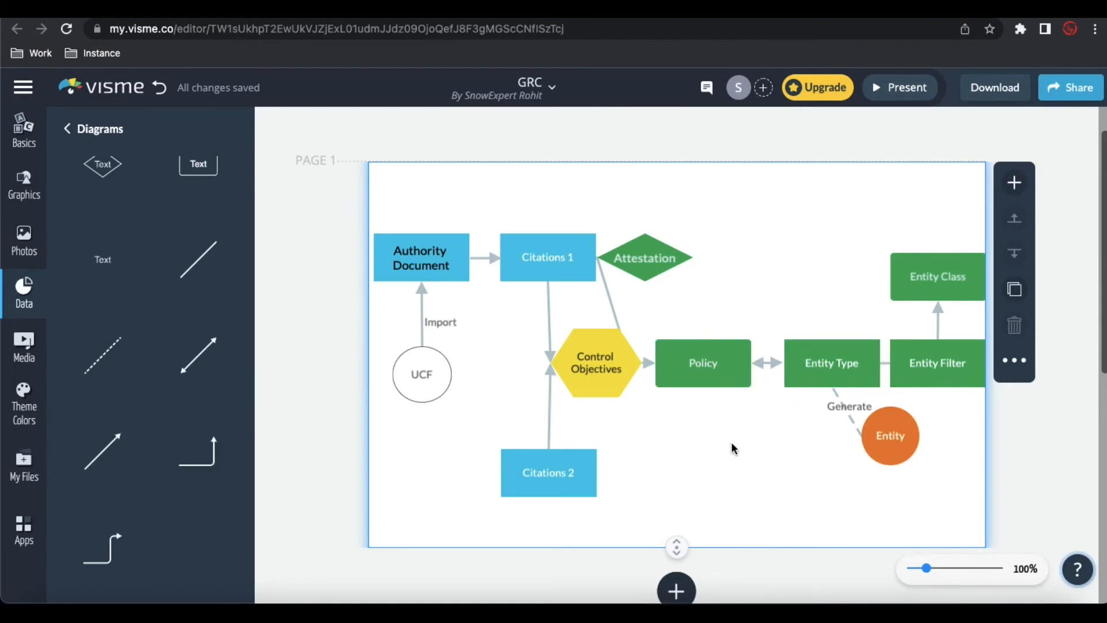
Add an orange circle labelled "Control" below the Control Objectives shape
{"action": "scroll", "coordinate": [144, 350], "scroll_direction": "up", "scroll_amount": 5}
{"action": "scroll", "coordinate": [144, 350], "scroll_direction": "down", "scroll_amount": 2}
{"action": "left_click_drag", "start_coordinate": [103, 198], "coordinate": [737, 444]}
{"action": "left_click_drag", "start_coordinate": [693, 497], "coordinate": [721, 456]}
{"action": "left_click_drag", "start_coordinate": [754, 428], "coordinate": [714, 439]}
{"action": "type", "text": "Control"}
{"action": "left_click", "coordinate": [282, 132]}
{"action": "left_click", "coordinate": [299, 222]}
{"action": "left_click", "coordinate": [801, 422]}
{"action": "scroll", "coordinate": [145, 350], "scroll_direction": "down", "scroll_amount": 7}
{"action": "left_click", "coordinate": [103, 355]}
{"action": "left_click_drag", "start_coordinate": [600, 431], "coordinate": [722, 408]}
{"action": "left_click_drag", "start_coordinate": [754, 279], "coordinate": [704, 387]}
{"action": "left_click_drag", "start_coordinate": [721, 437], "coordinate": [710, 436]}
{"action": "left_click", "coordinate": [719, 409]}
{"action": "key", "text": "Delete"}
{"action": "left_click", "coordinate": [700, 430]}
Connect Control Objectives to the Control circle with a dashed line and label it "Generate"
{"action": "left_click", "coordinate": [102, 355]}
{"action": "left_click_drag", "start_coordinate": [600, 431], "coordinate": [711, 407]}
{"action": "left_click_drag", "start_coordinate": [754, 279], "coordinate": [702, 392]}
{"action": "left_click", "coordinate": [103, 259]}
{"action": "left_click_drag", "start_coordinate": [679, 354], "coordinate": [712, 395]}
{"action": "double_click", "coordinate": [712, 395]}
{"action": "type", "text": "Generate"}
{"action": "left_click", "coordinate": [806, 500]}
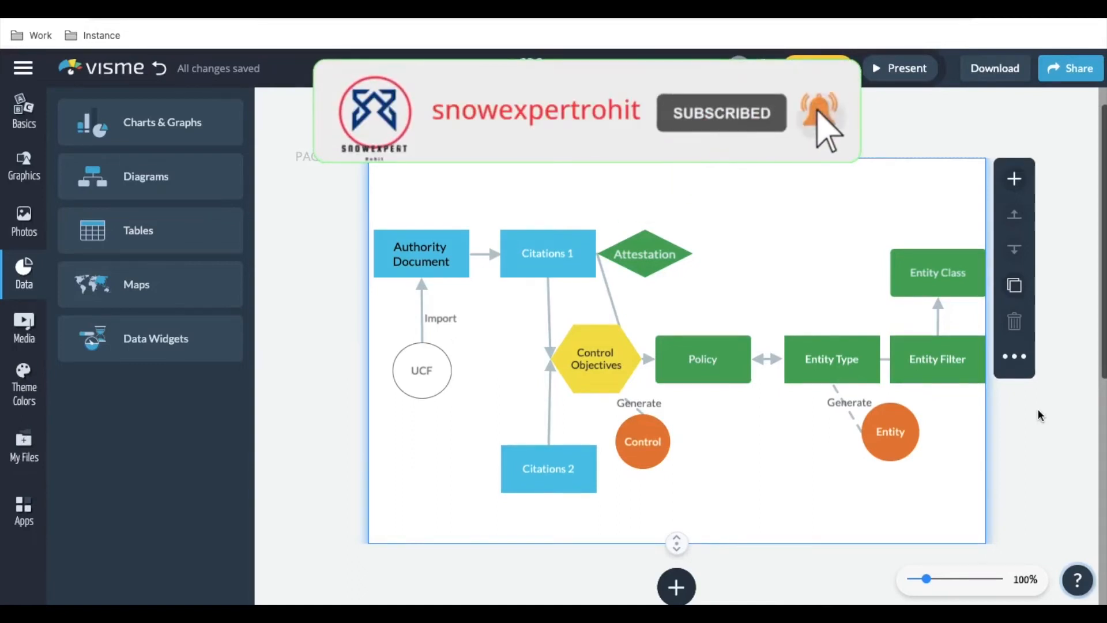
Switch to ServiceNow, review the control objective's settings and controls, and open the Customer Support control CTRL0020030
{"action": "left_click", "coordinate": [653, 443]}
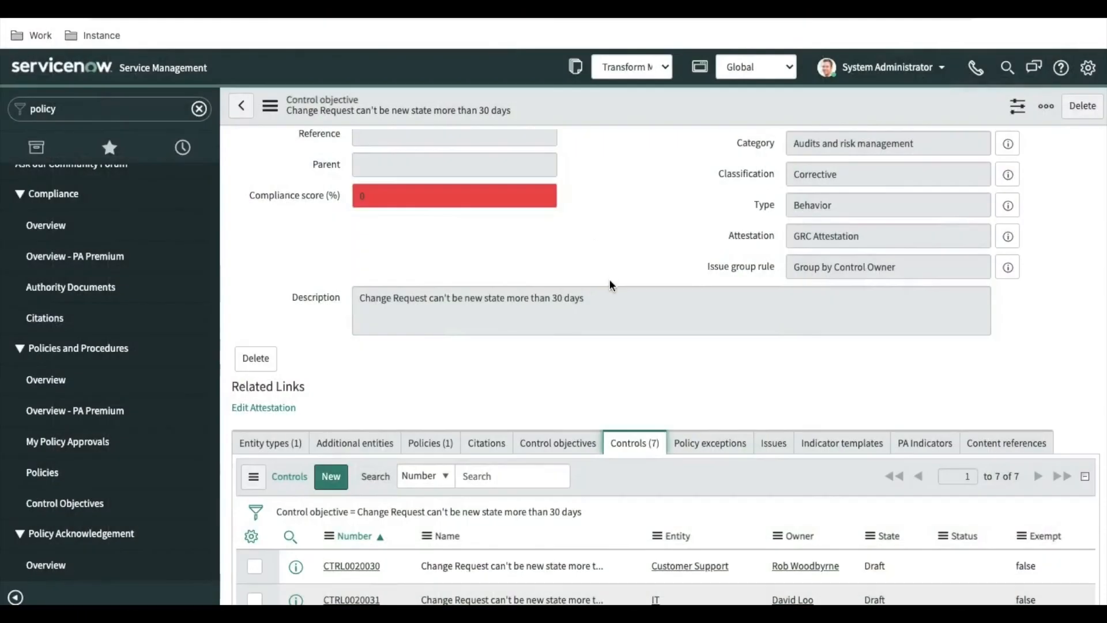
{"action": "scroll", "coordinate": [610, 284], "scroll_direction": "up", "scroll_amount": 2}
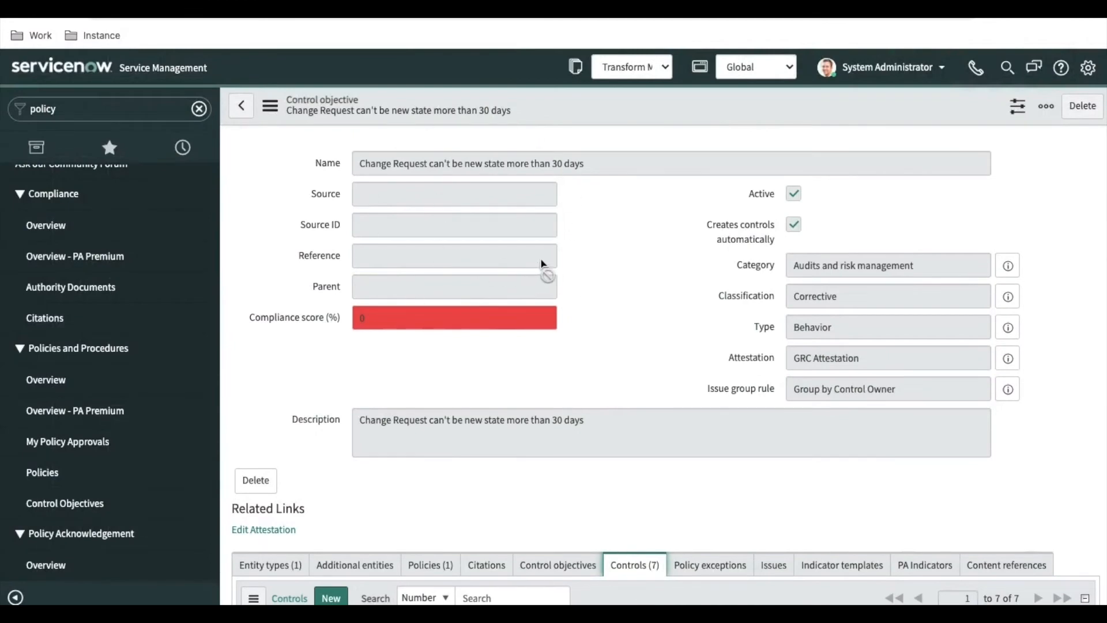
{"action": "scroll", "coordinate": [541, 264], "scroll_direction": "down", "scroll_amount": 2}
{"action": "scroll", "coordinate": [541, 264], "scroll_direction": "down", "scroll_amount": 2}
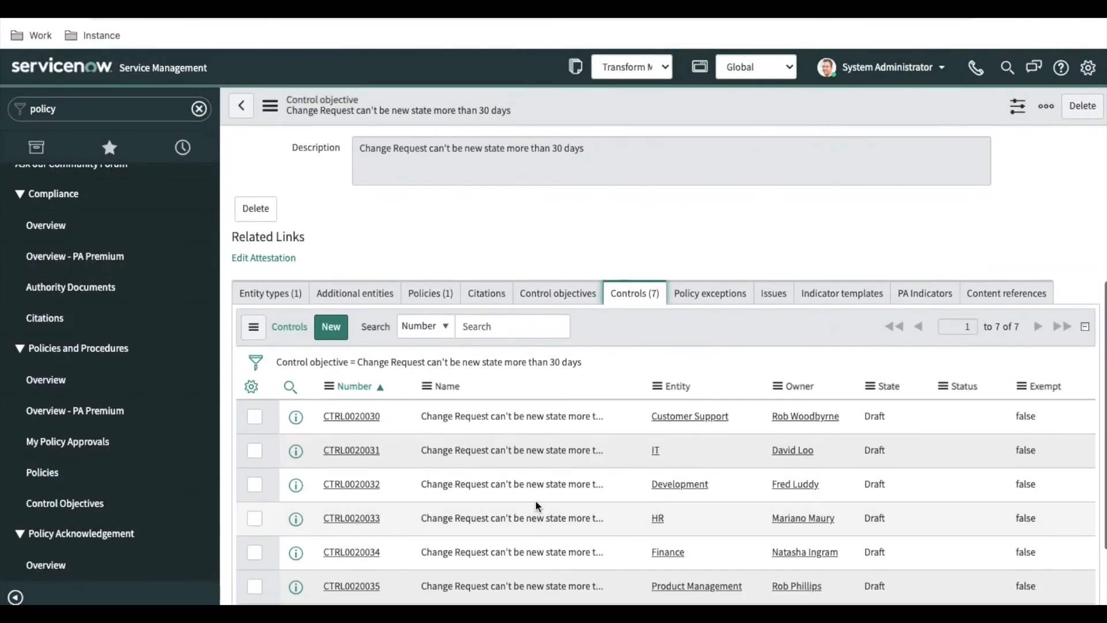
{"action": "scroll", "coordinate": [539, 512], "scroll_direction": "down", "scroll_amount": 2}
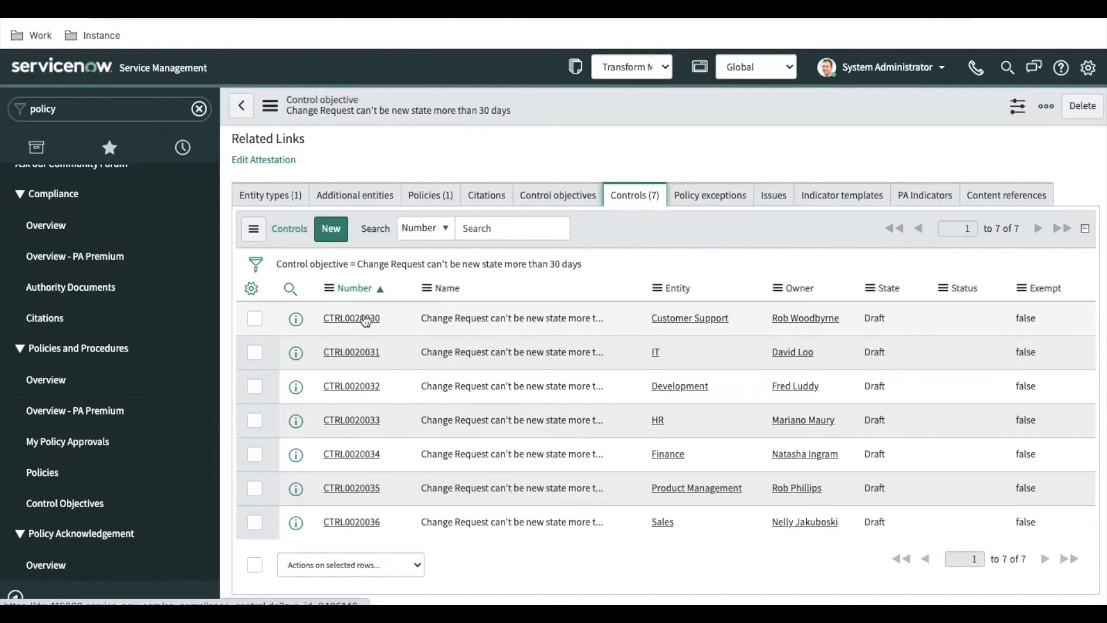
{"action": "left_click", "coordinate": [351, 318]}
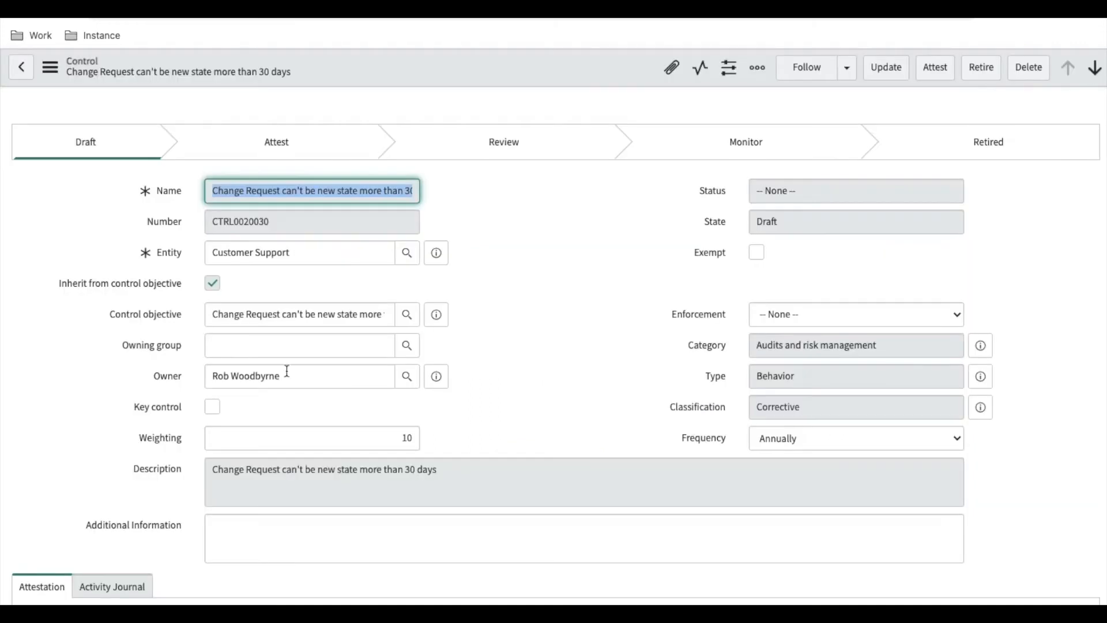
Open the control's Customer Support entity record and review its related entity types
{"action": "left_click", "coordinate": [445, 262]}
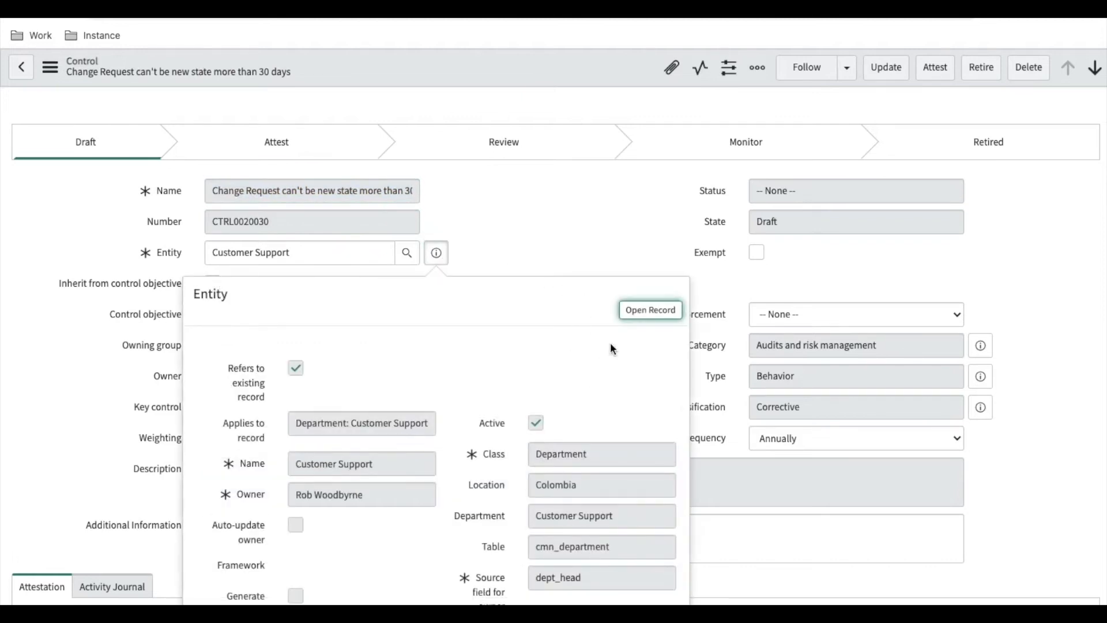
{"action": "left_click", "coordinate": [640, 311]}
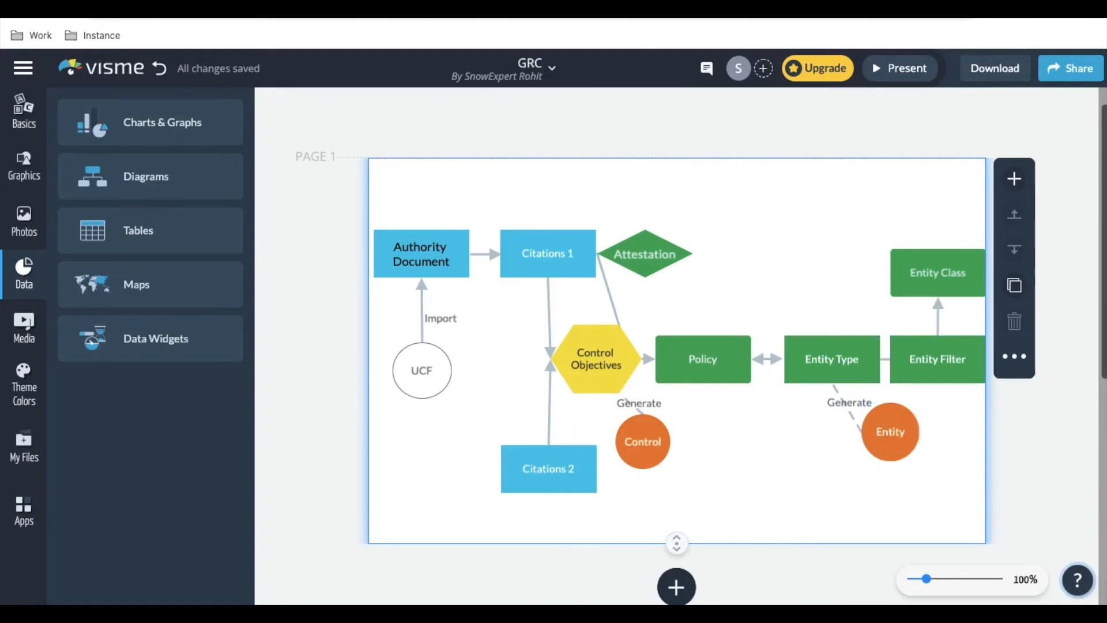
{"action": "left_click", "coordinate": [628, 9]}
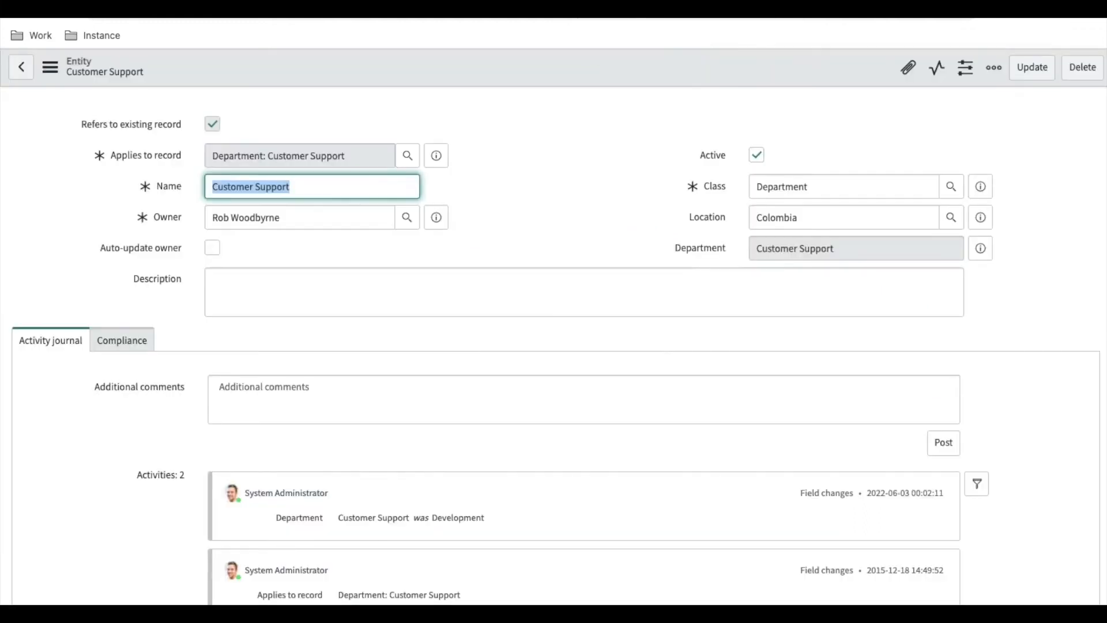
{"action": "scroll", "coordinate": [532, 355], "scroll_direction": "down", "scroll_amount": 7}
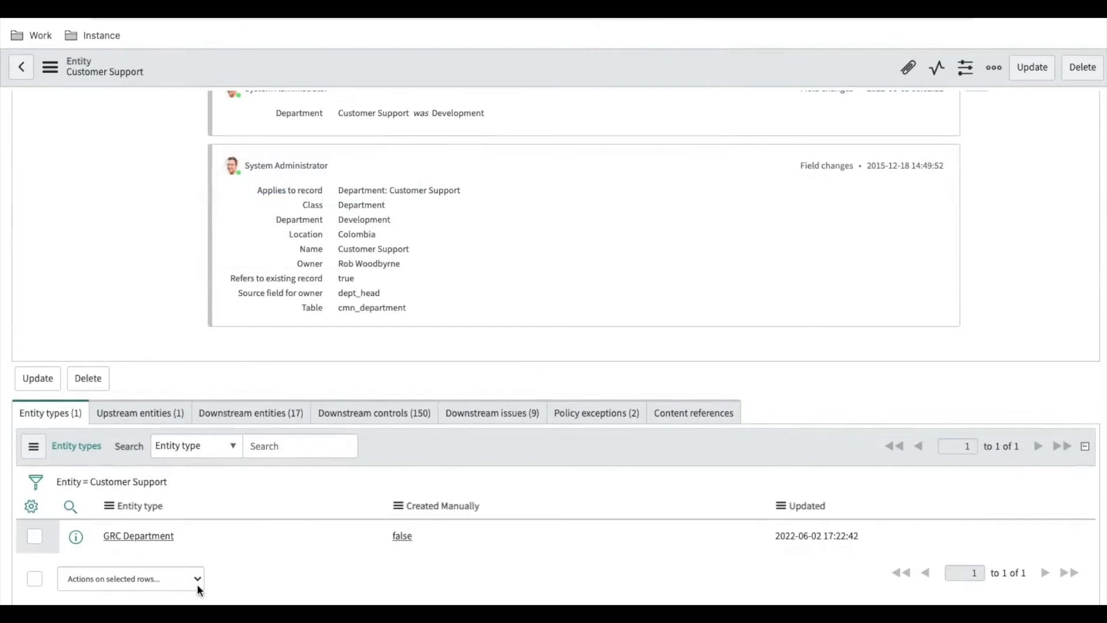
Open the related GRC Department entity type and examine the assignment settings of its "Build your own conditions" entity filter
{"action": "left_click", "coordinate": [156, 542]}
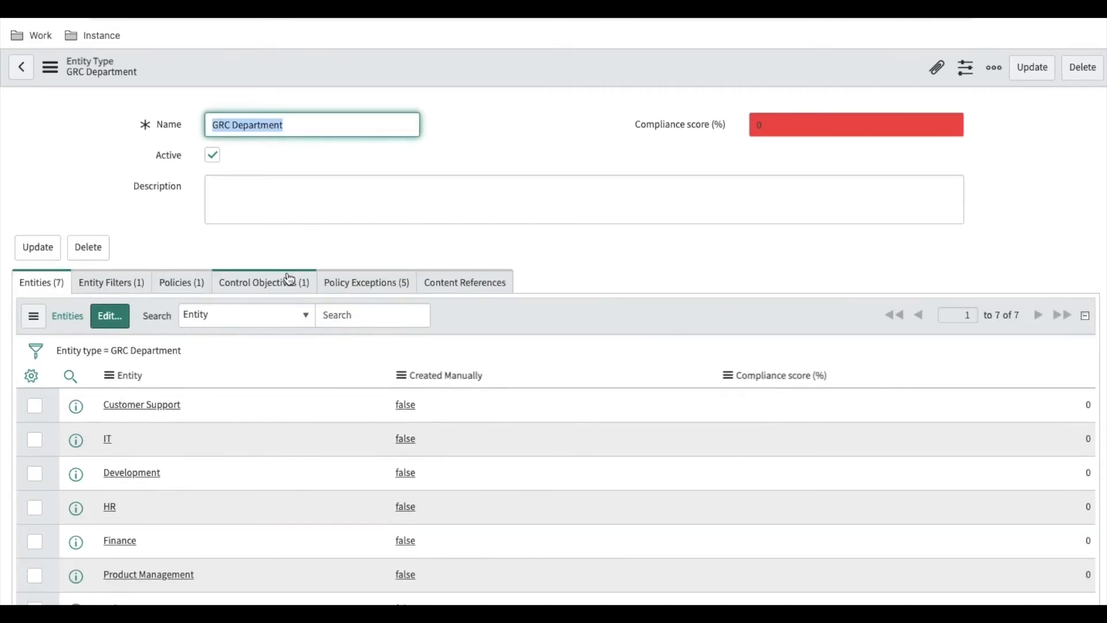
{"action": "left_click", "coordinate": [141, 288]}
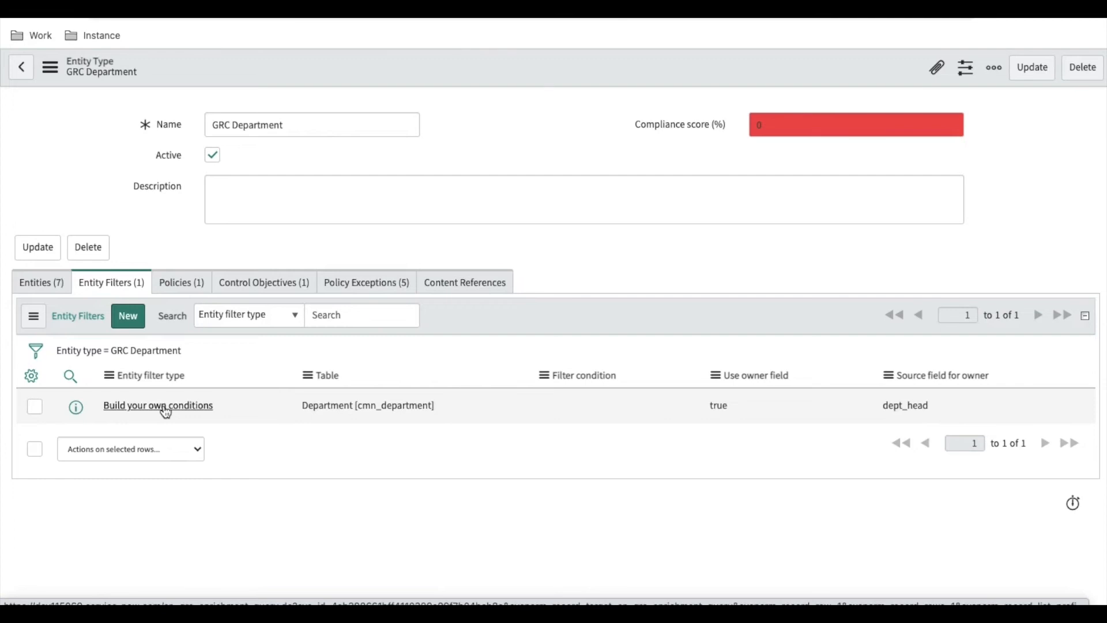
{"action": "left_click", "coordinate": [166, 410]}
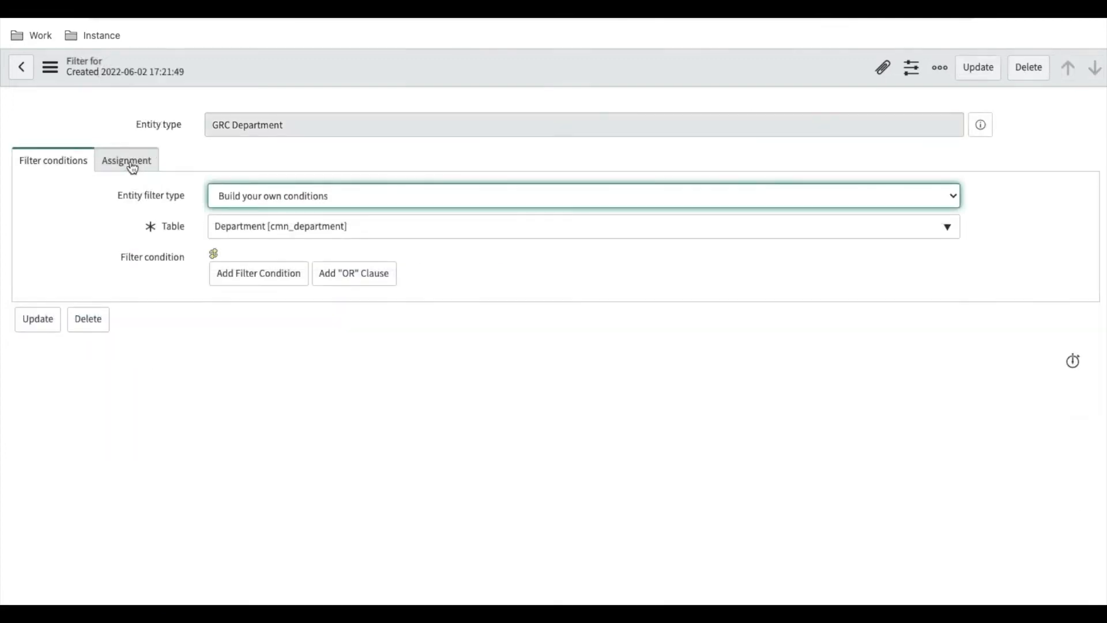
{"action": "left_click", "coordinate": [132, 168]}
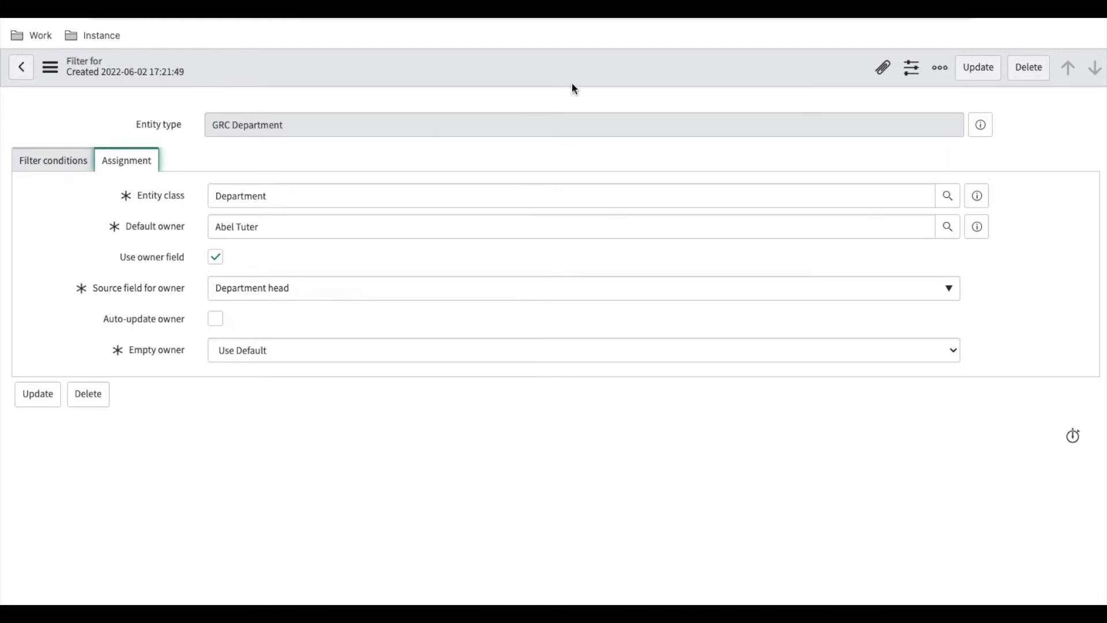
Return to the Customer Support entity record and check its owner
{"action": "key", "text": "ctrl+Tab"}
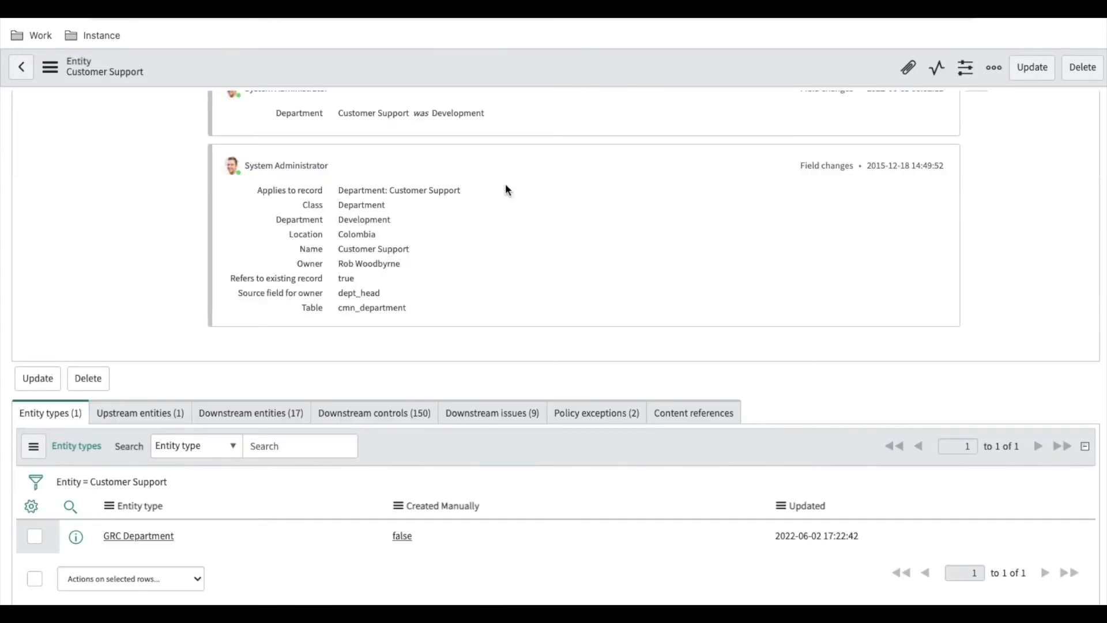
{"action": "scroll", "coordinate": [505, 183], "scroll_direction": "up", "scroll_amount": 7}
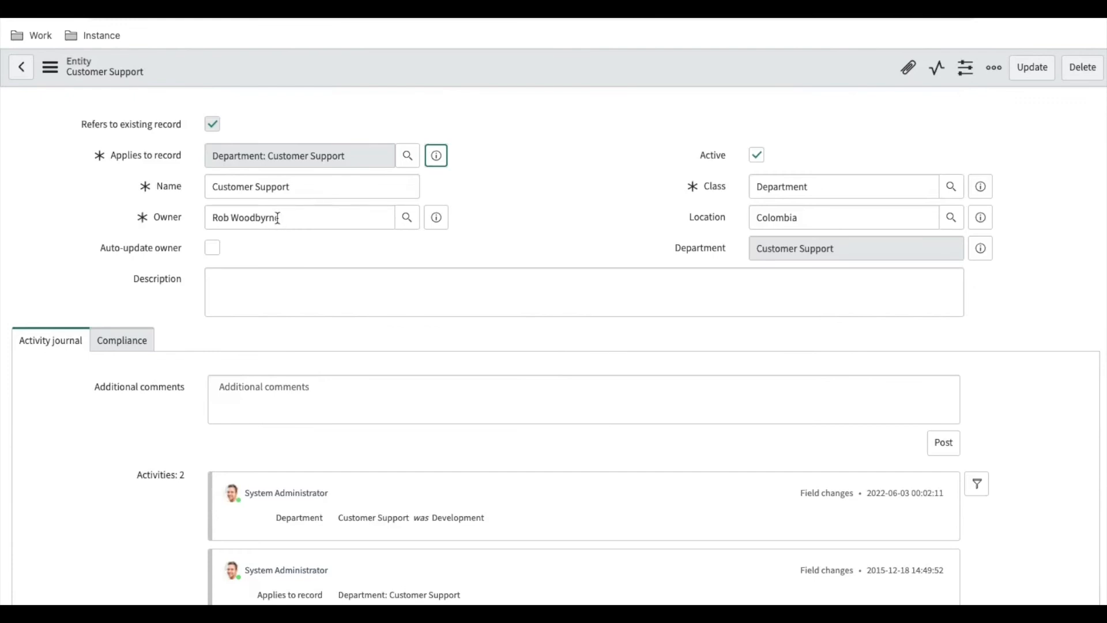
Check the entity's owner against the head of the department it applies to, and return to the Customer Support control
{"action": "triple_click", "coordinate": [209, 218]}
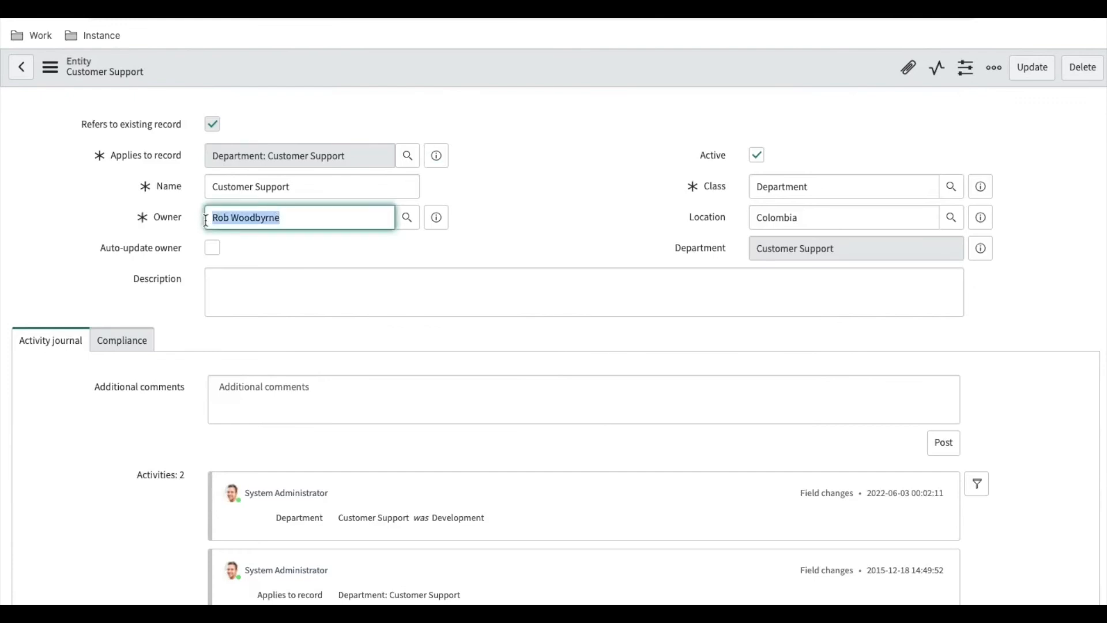
{"action": "left_click", "coordinate": [437, 158]}
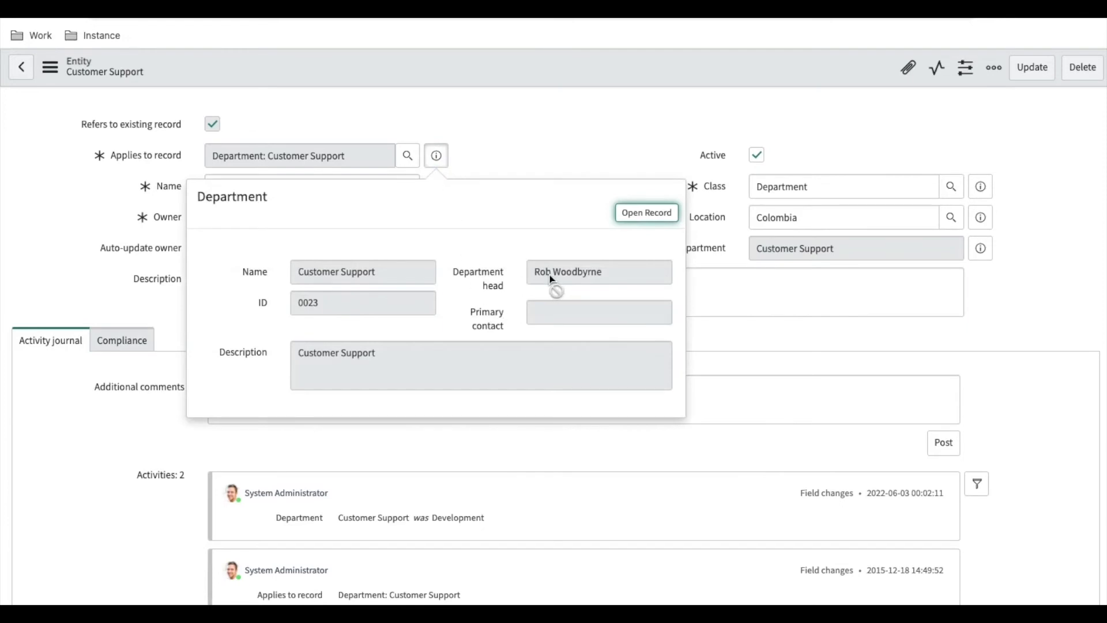
{"action": "left_click", "coordinate": [503, 125]}
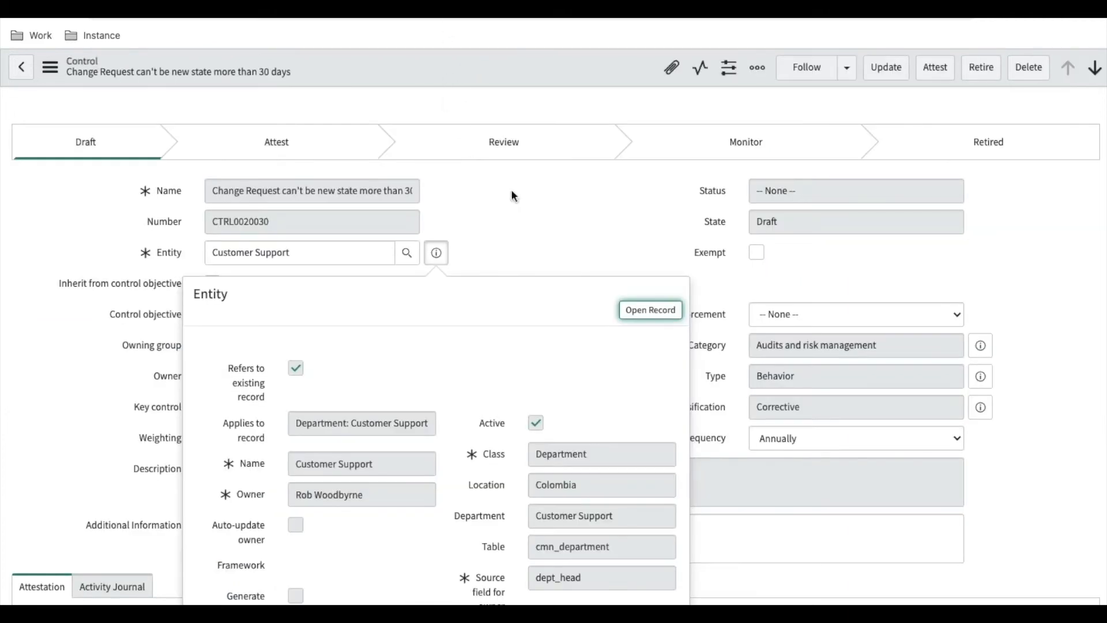
{"action": "key", "text": "Escape"}
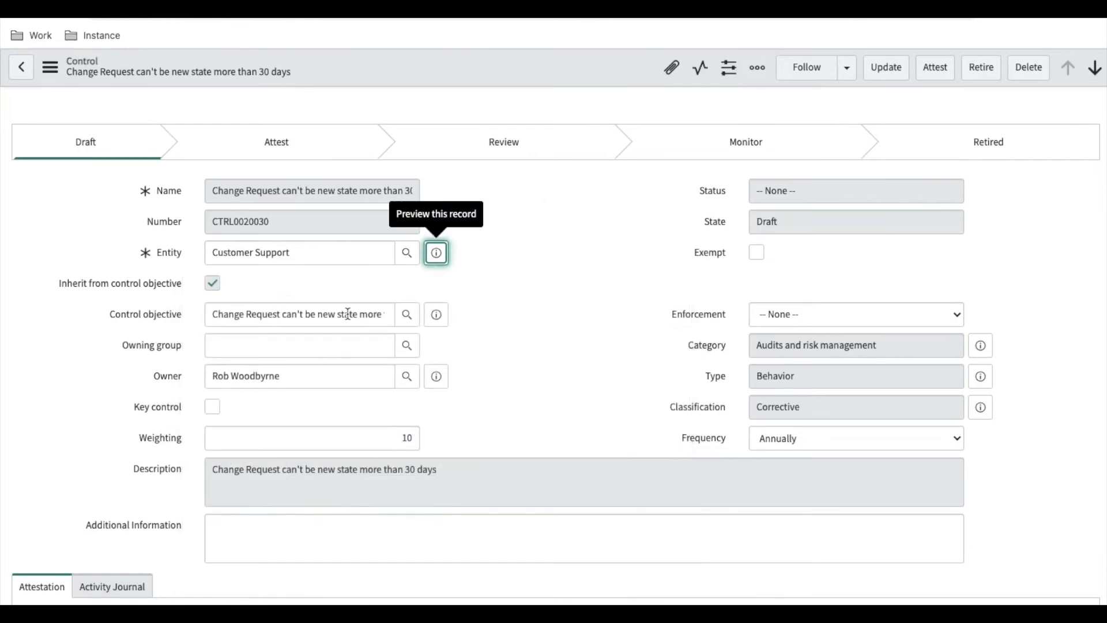
Review the control's owner and its attestation respondents
{"action": "scroll", "coordinate": [348, 314], "scroll_direction": "down", "scroll_amount": 1}
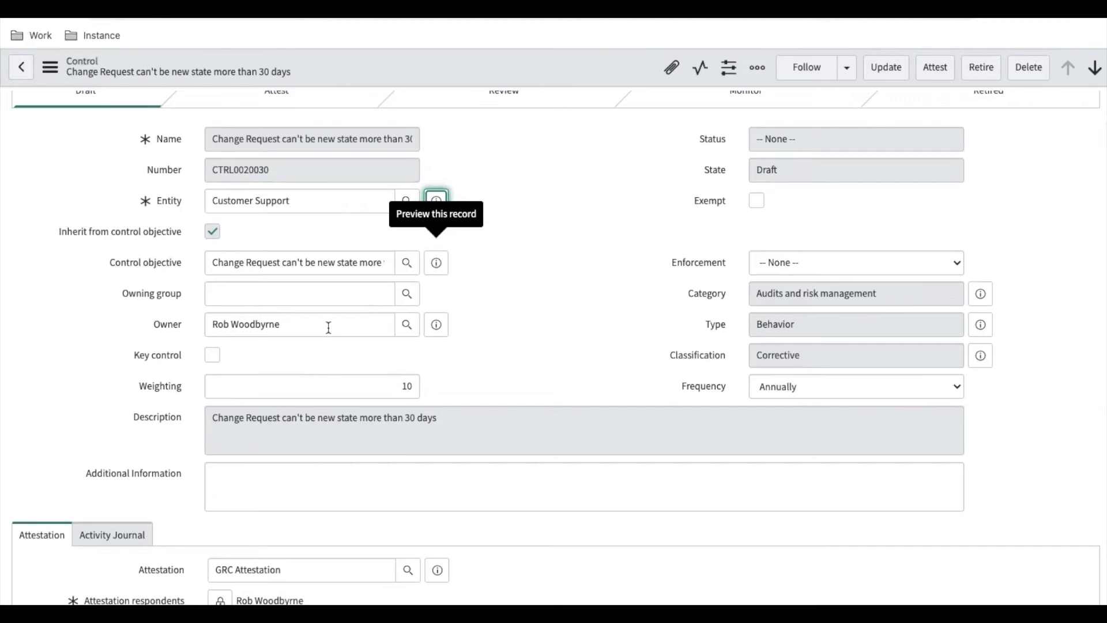
{"action": "scroll", "coordinate": [329, 327], "scroll_direction": "up", "scroll_amount": 1}
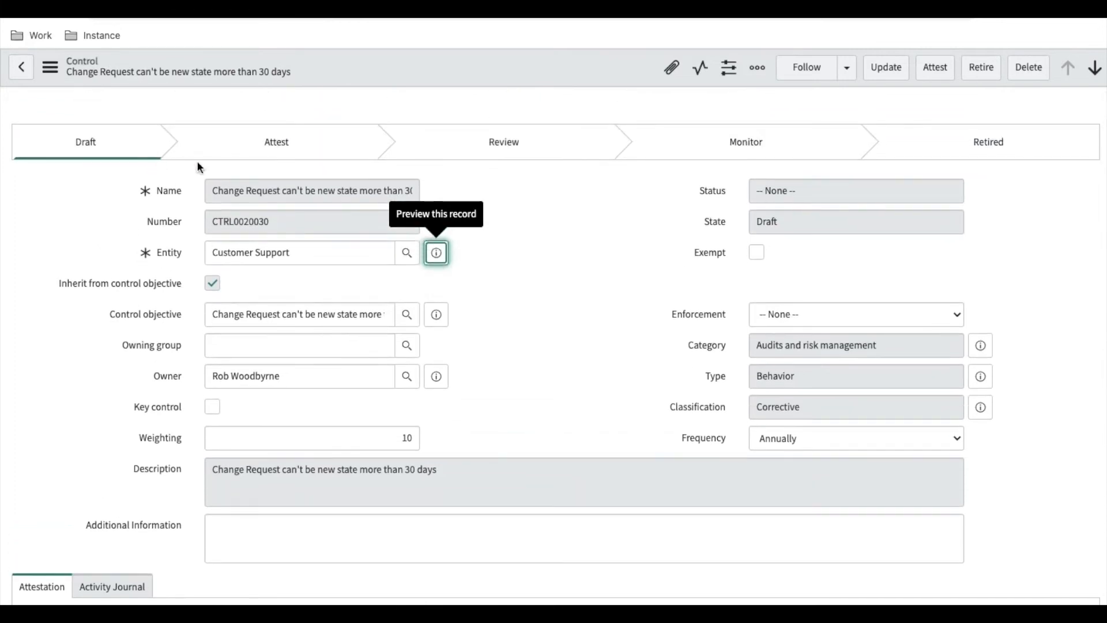
{"action": "scroll", "coordinate": [263, 419], "scroll_direction": "down", "scroll_amount": 2}
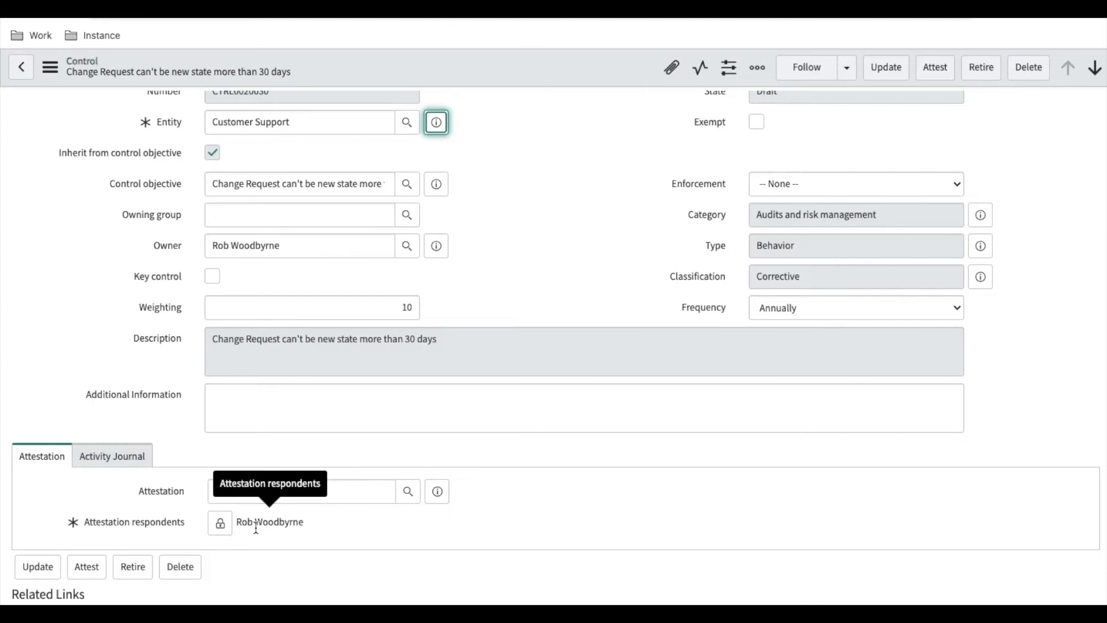
{"action": "scroll", "coordinate": [450, 388], "scroll_direction": "up", "scroll_amount": 2}
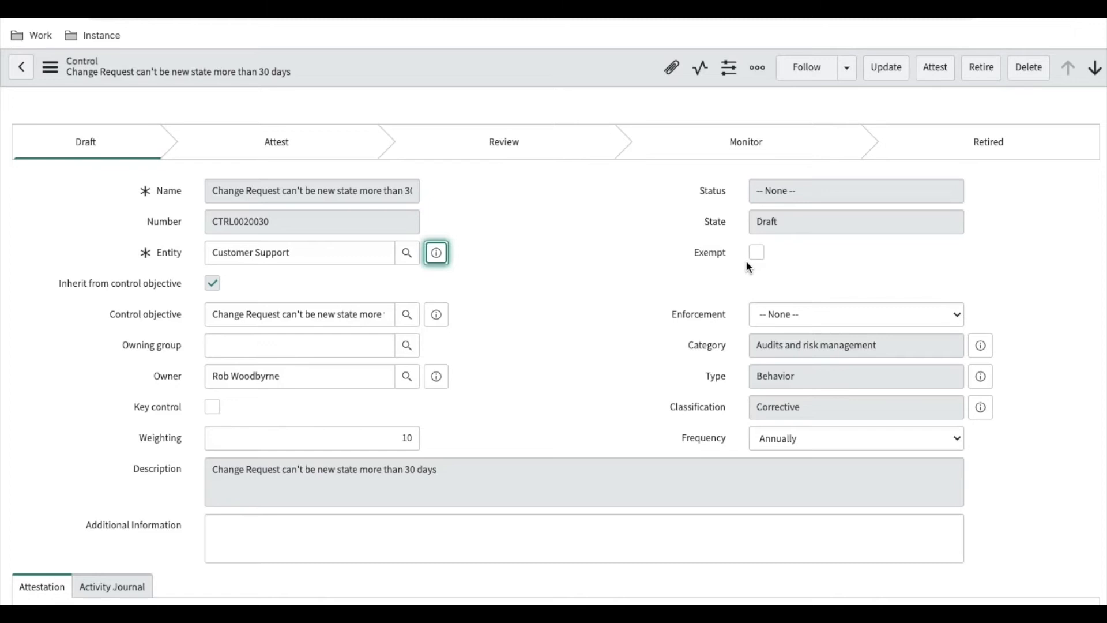
Examine the available Enforcement and Frequency options on the control without changing either value
{"action": "left_click", "coordinate": [780, 312]}
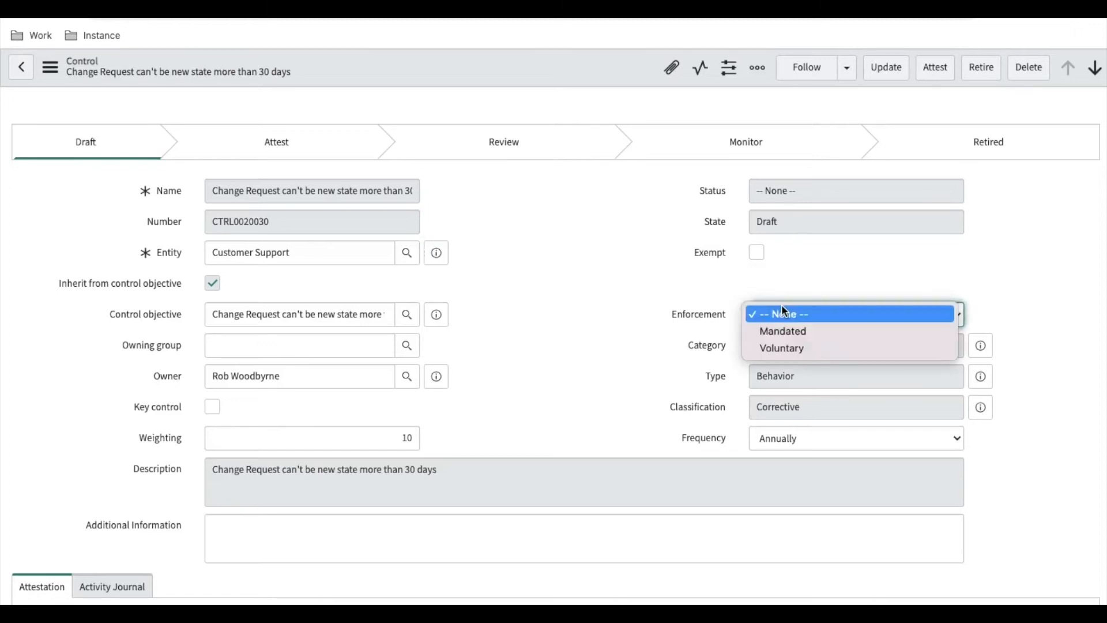
{"action": "left_click", "coordinate": [682, 319]}
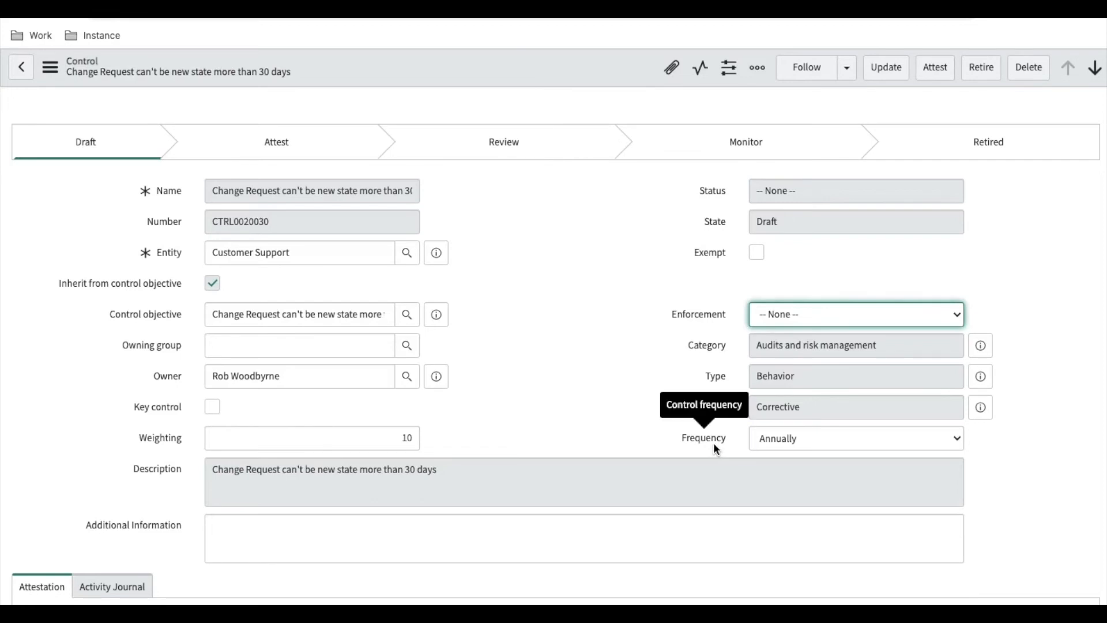
{"action": "scroll", "coordinate": [714, 444], "scroll_direction": "down", "scroll_amount": 1}
{"action": "left_click", "coordinate": [753, 409]}
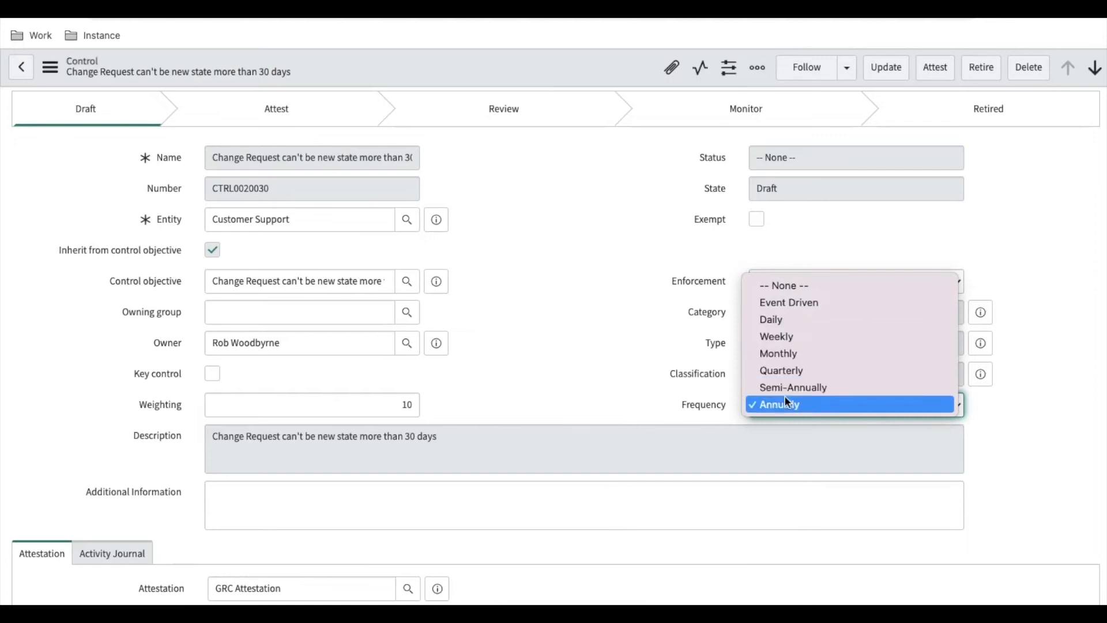
{"action": "left_click", "coordinate": [678, 455]}
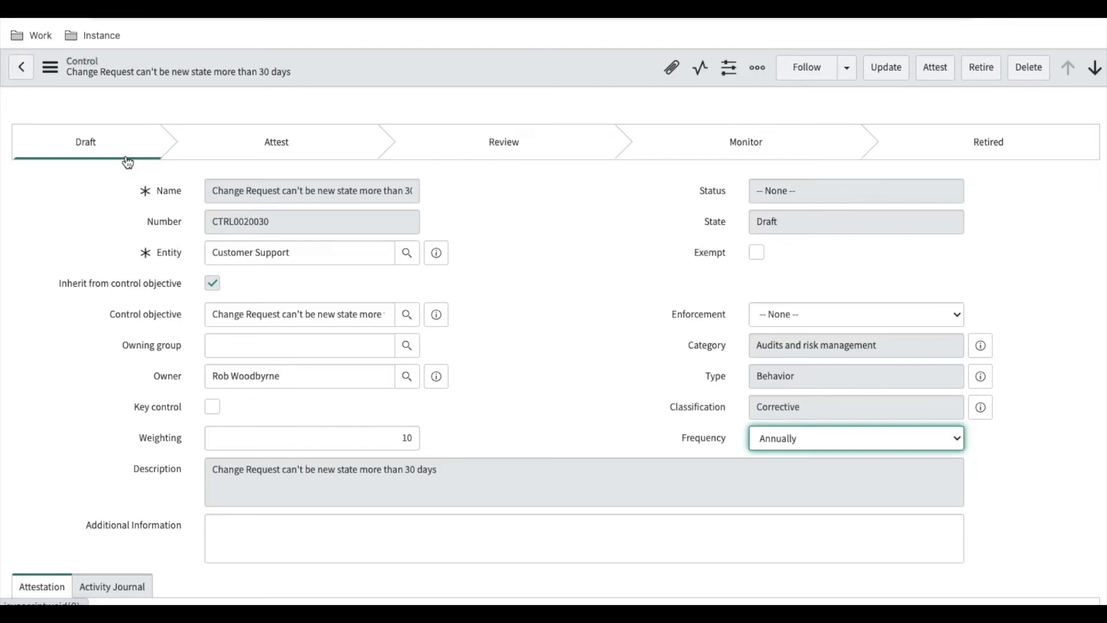
{"action": "left_click", "coordinate": [800, 437]}
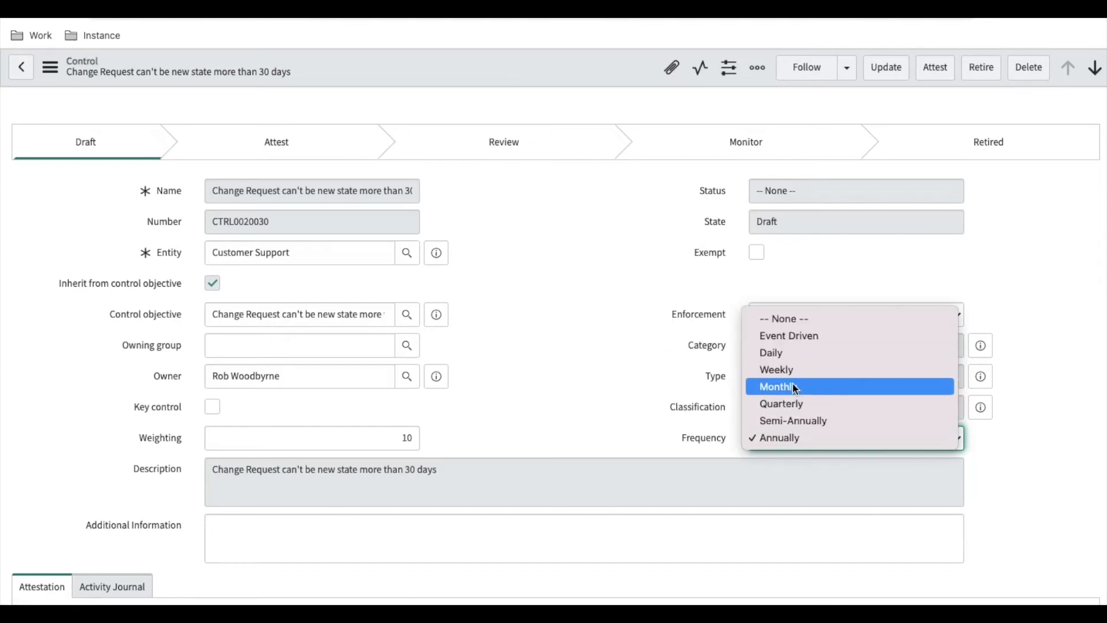
{"action": "left_click", "coordinate": [659, 419]}
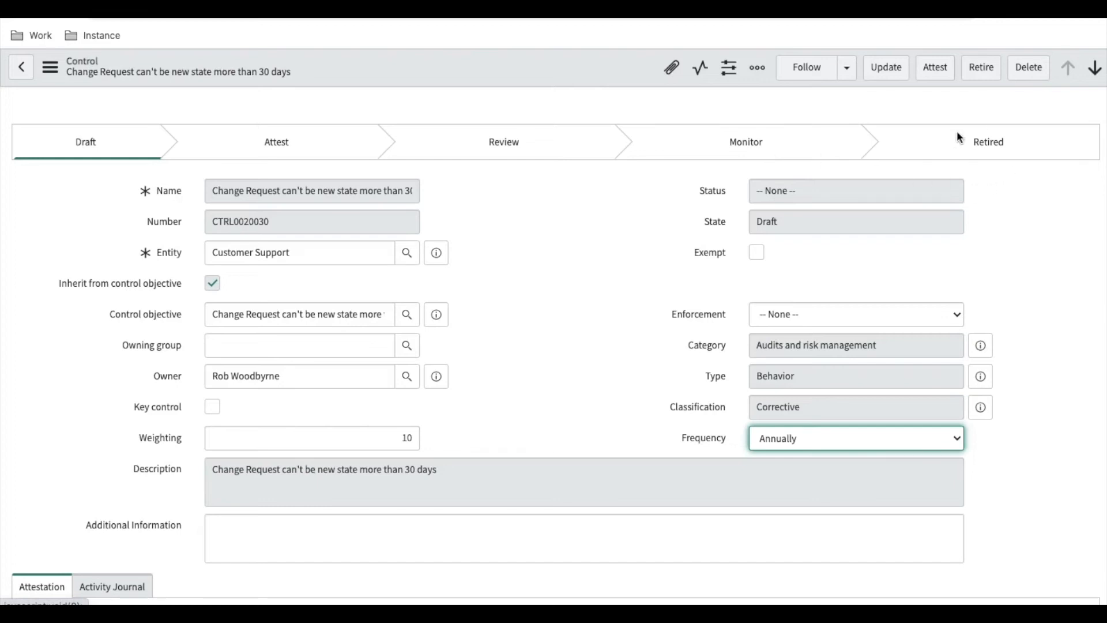
Review the control's attestation settings, related records and activity journal
{"action": "scroll", "coordinate": [802, 451], "scroll_direction": "down", "scroll_amount": 4}
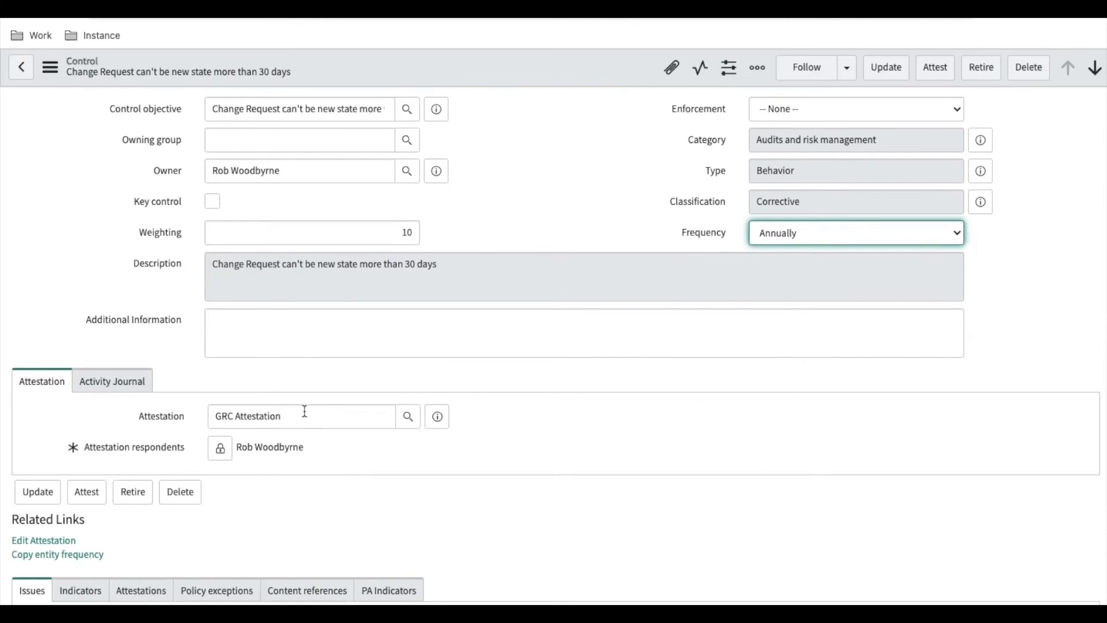
{"action": "scroll", "coordinate": [267, 392], "scroll_direction": "up", "scroll_amount": 4}
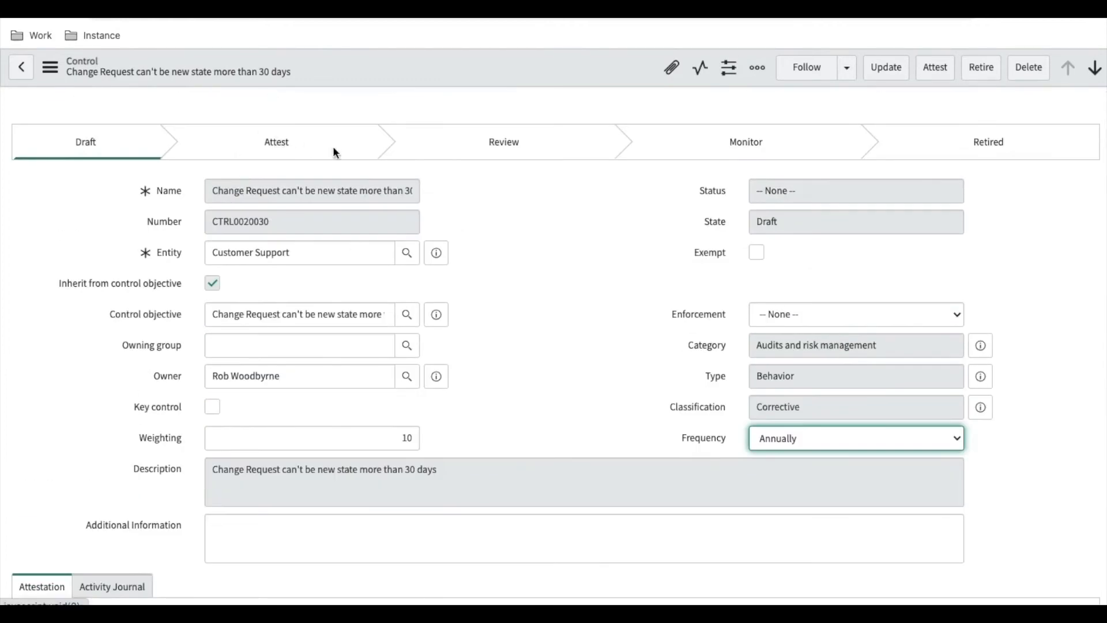
{"action": "scroll", "coordinate": [505, 395], "scroll_direction": "down", "scroll_amount": 8}
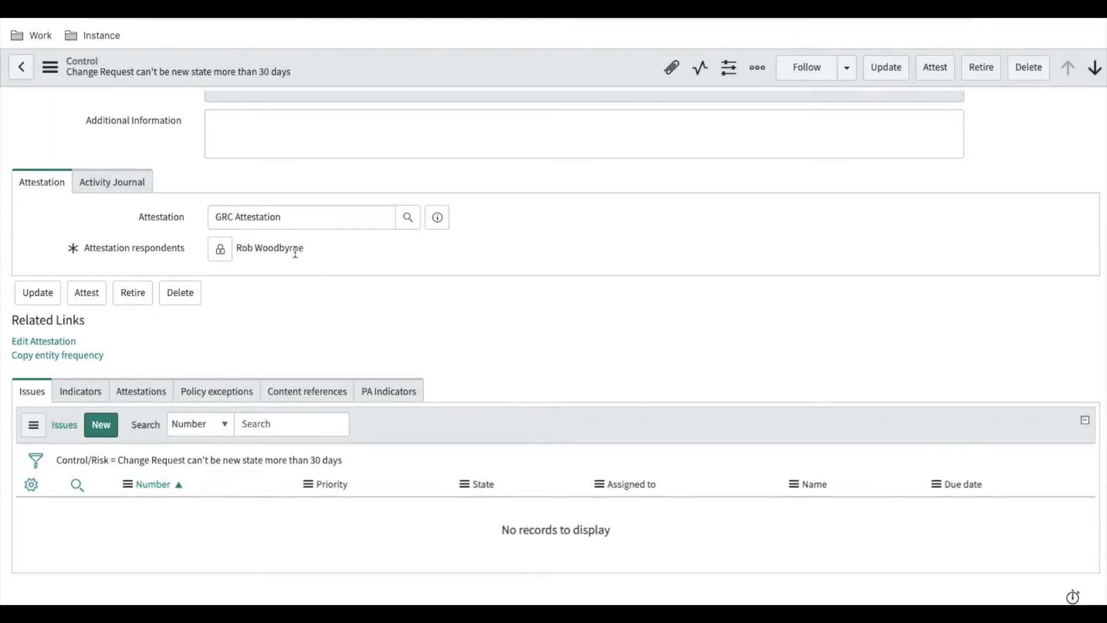
{"action": "left_click", "coordinate": [137, 188]}
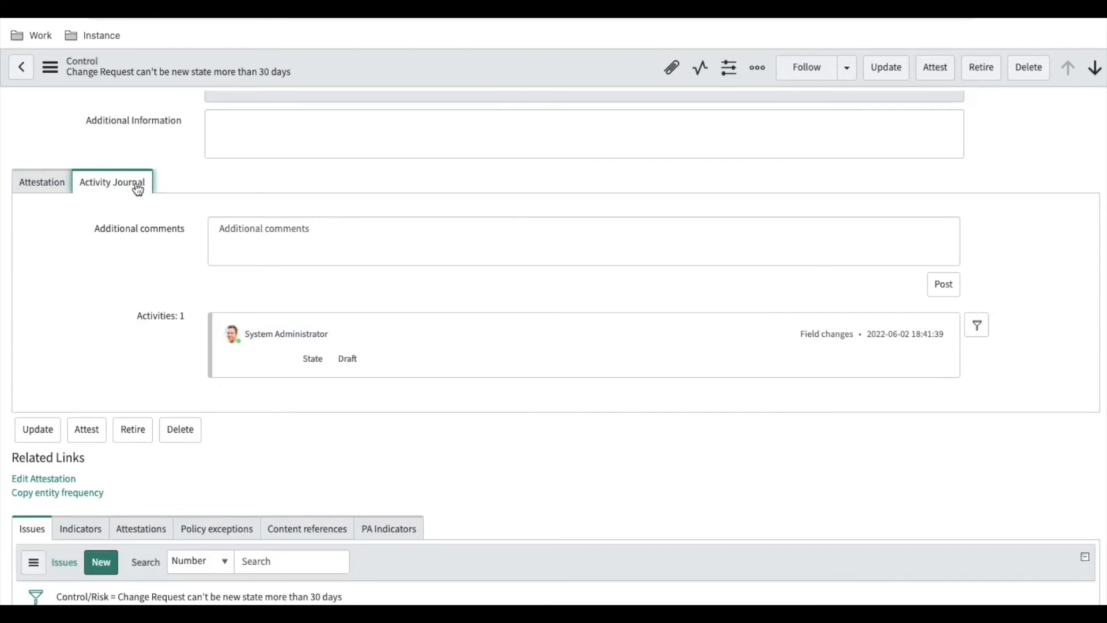
{"action": "scroll", "coordinate": [427, 316], "scroll_direction": "up", "scroll_amount": 7}
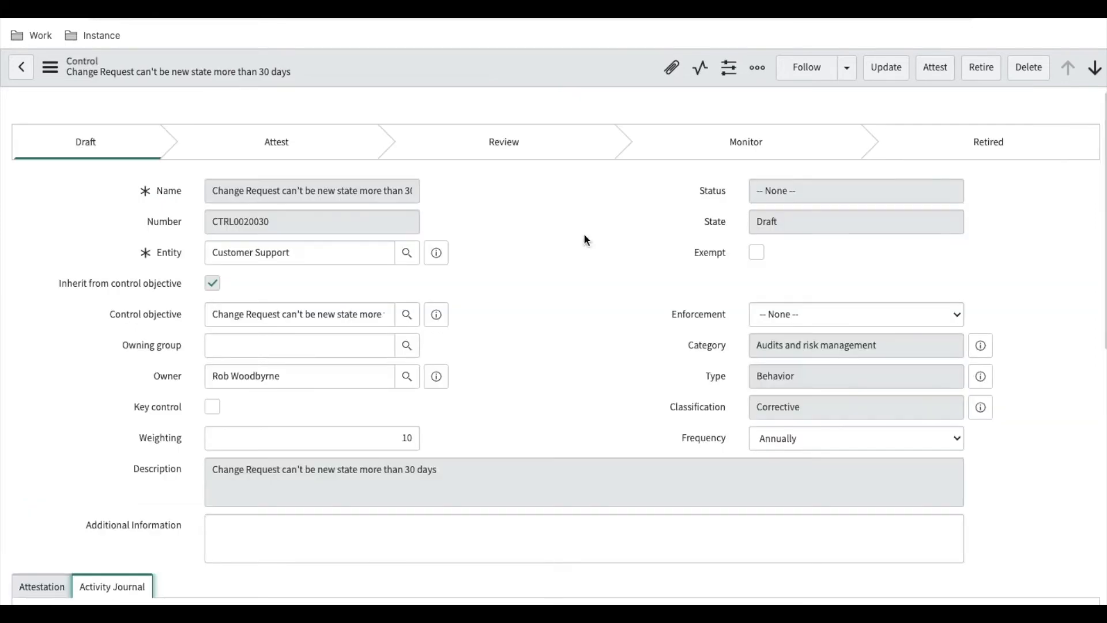
Move the draft control to the Attest state and check its attestation respondent
{"action": "left_click", "coordinate": [925, 80]}
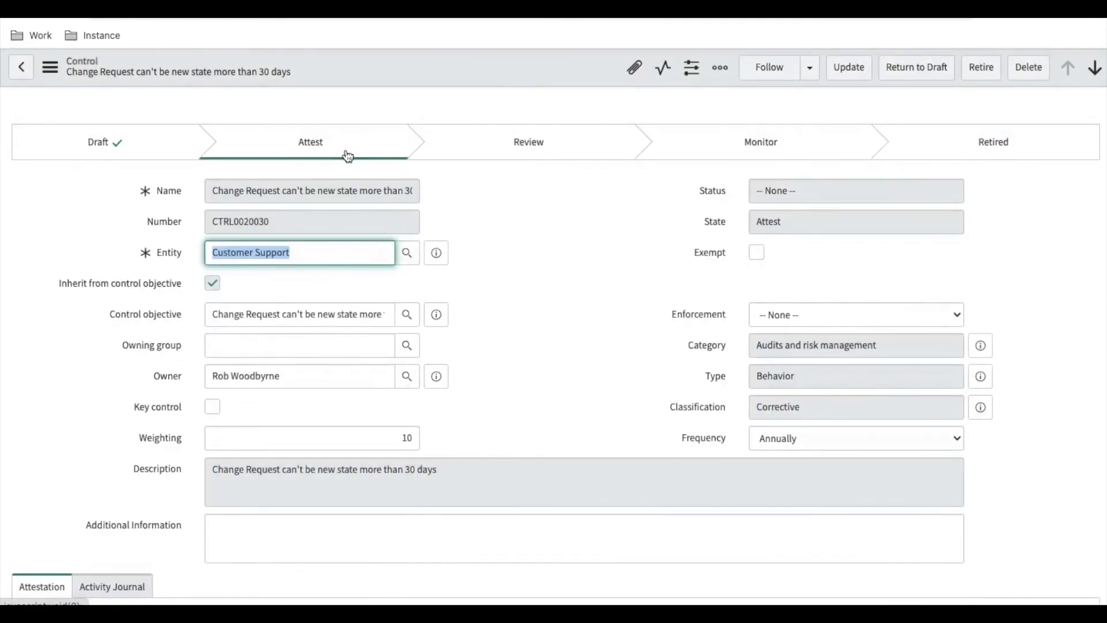
{"action": "scroll", "coordinate": [531, 341], "scroll_direction": "down", "scroll_amount": 5}
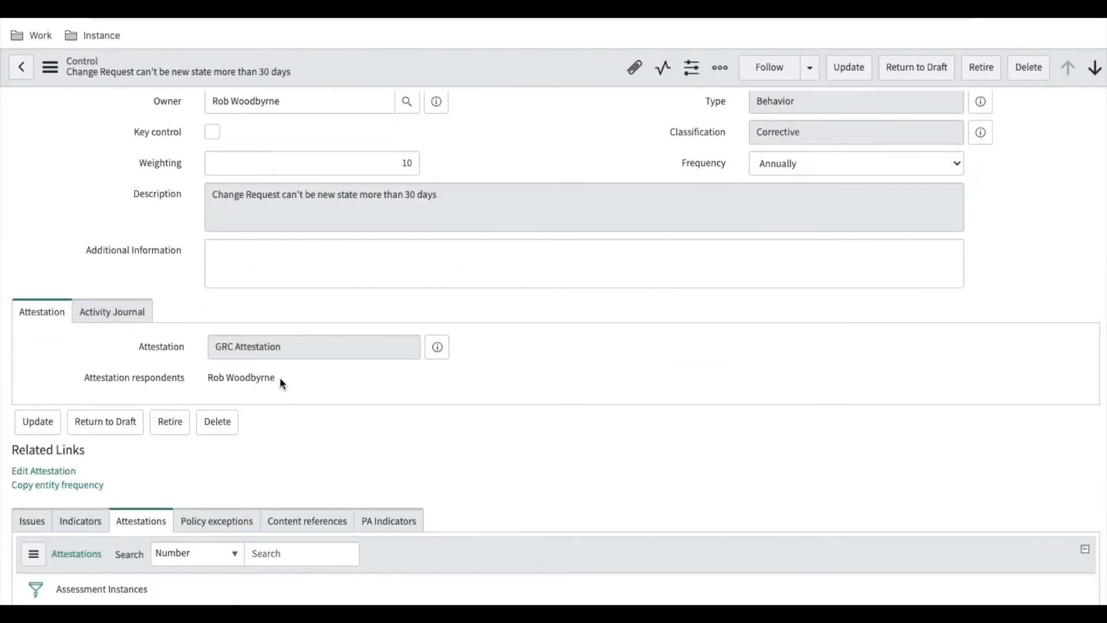
{"action": "left_click_drag", "start_coordinate": [281, 379], "coordinate": [203, 377]}
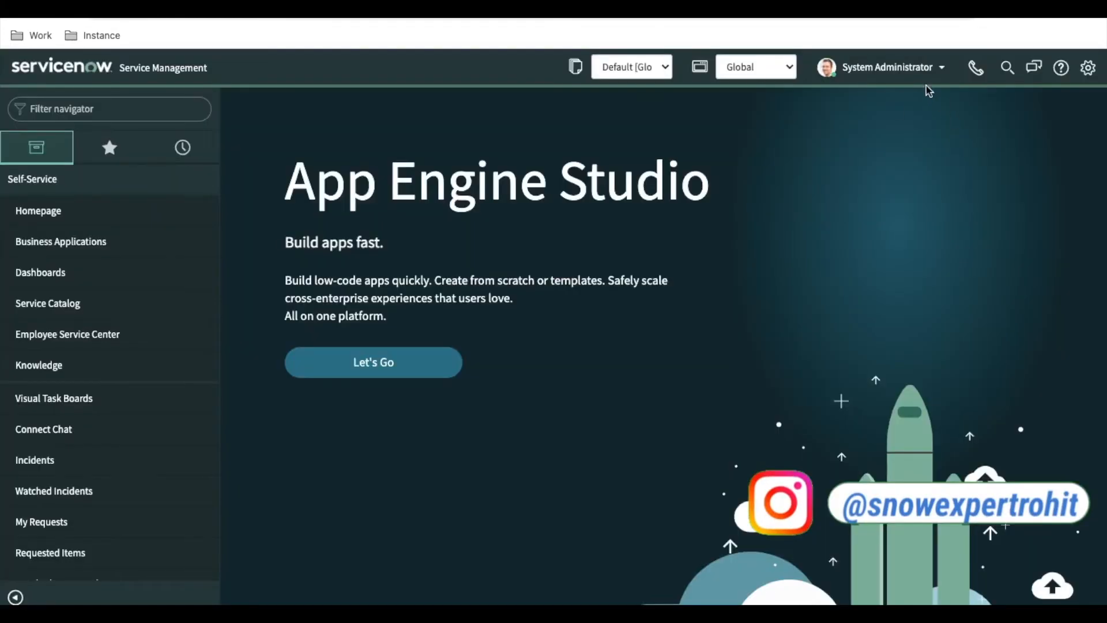
In the other ServiceNow session, impersonate the control's attestation respondent
{"action": "left_click", "coordinate": [910, 68]}
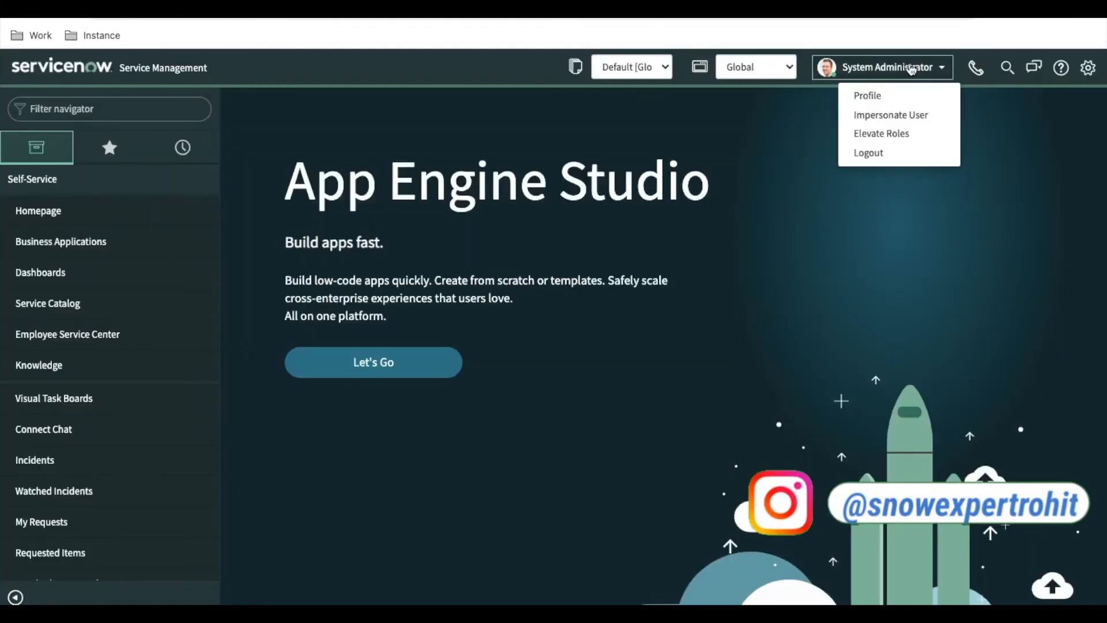
{"action": "left_click", "coordinate": [892, 115]}
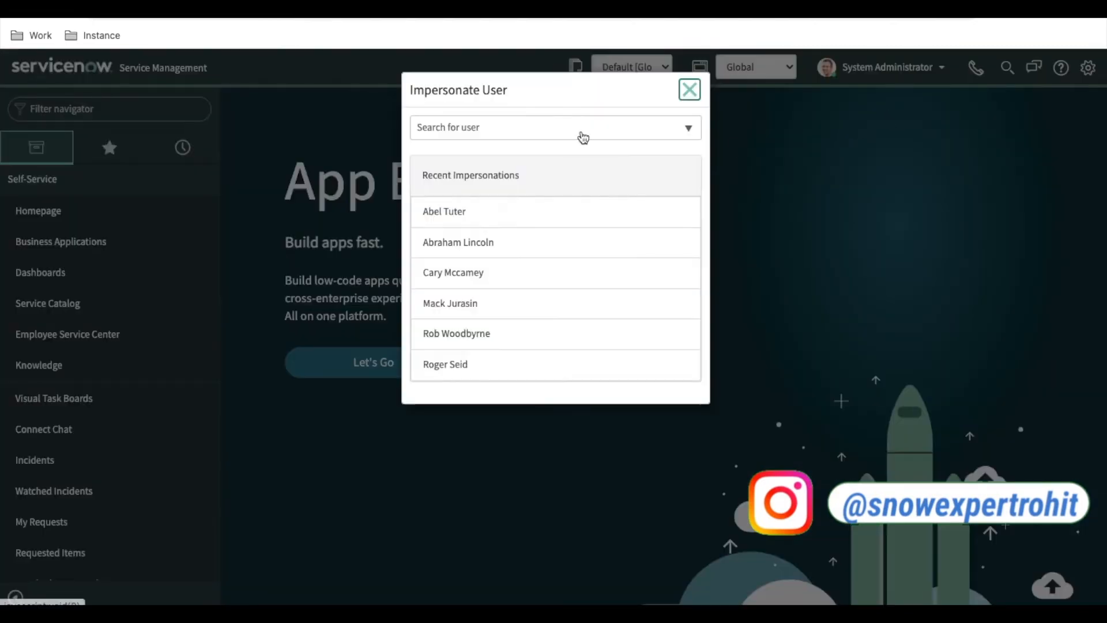
{"action": "left_click", "coordinate": [552, 128]}
{"action": "type", "text": "Rob Woodbyrne"}
{"action": "left_click", "coordinate": [527, 179]}
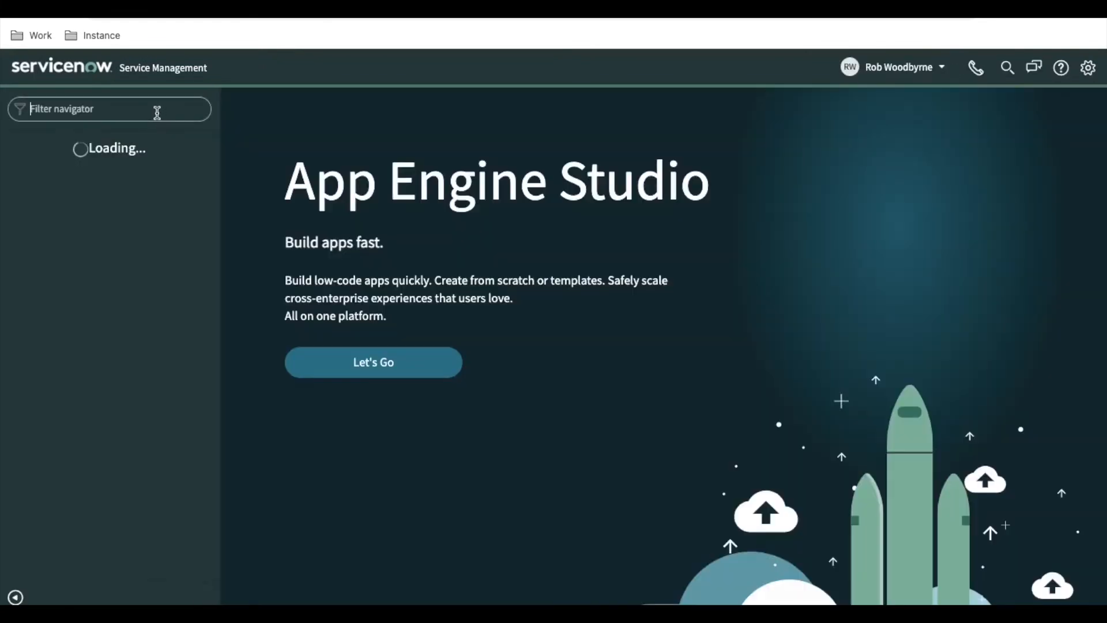
Find My Attestations, open the GRC Attestation AINST0010006 for Customer Support and review its assessment questions
{"action": "type", "text": "att"}
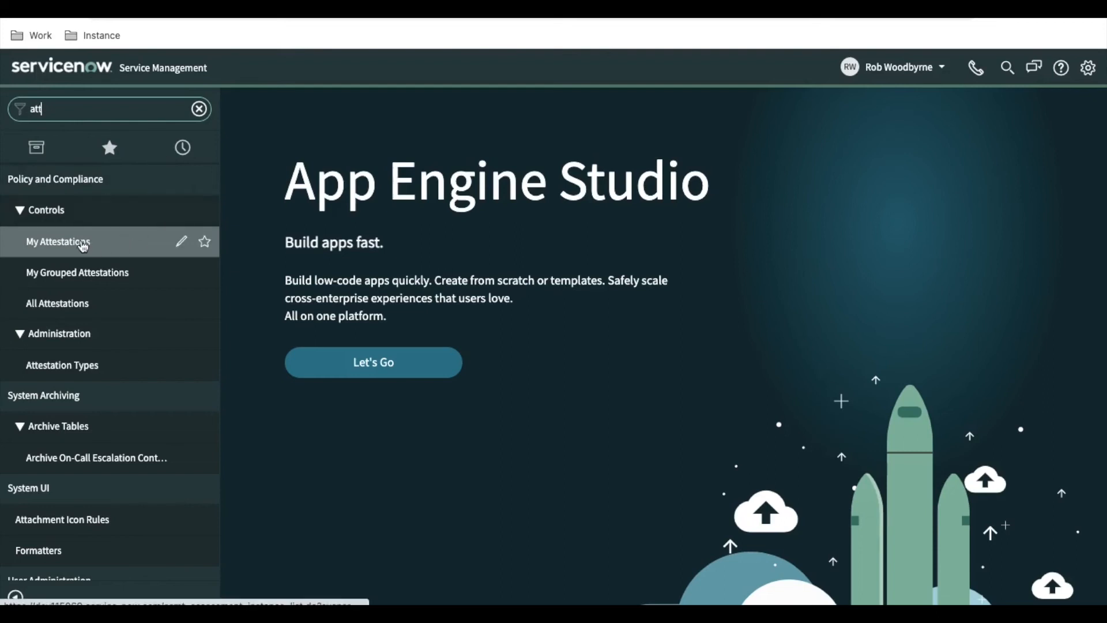
{"action": "left_click", "coordinate": [45, 254]}
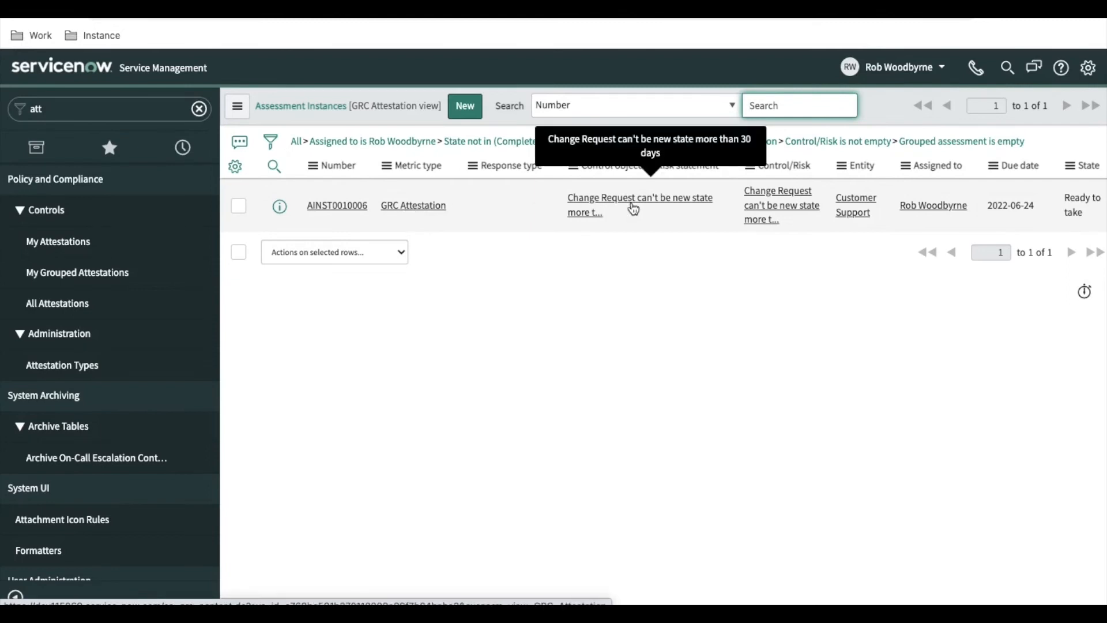
{"action": "left_click", "coordinate": [353, 207]}
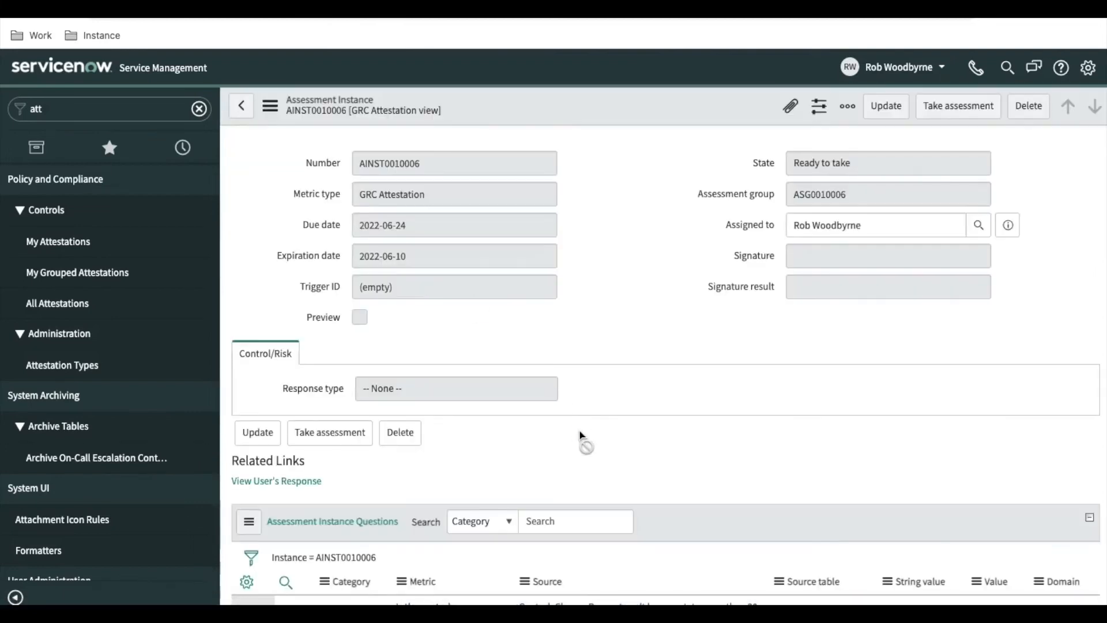
{"action": "scroll", "coordinate": [580, 435], "scroll_direction": "down", "scroll_amount": 3}
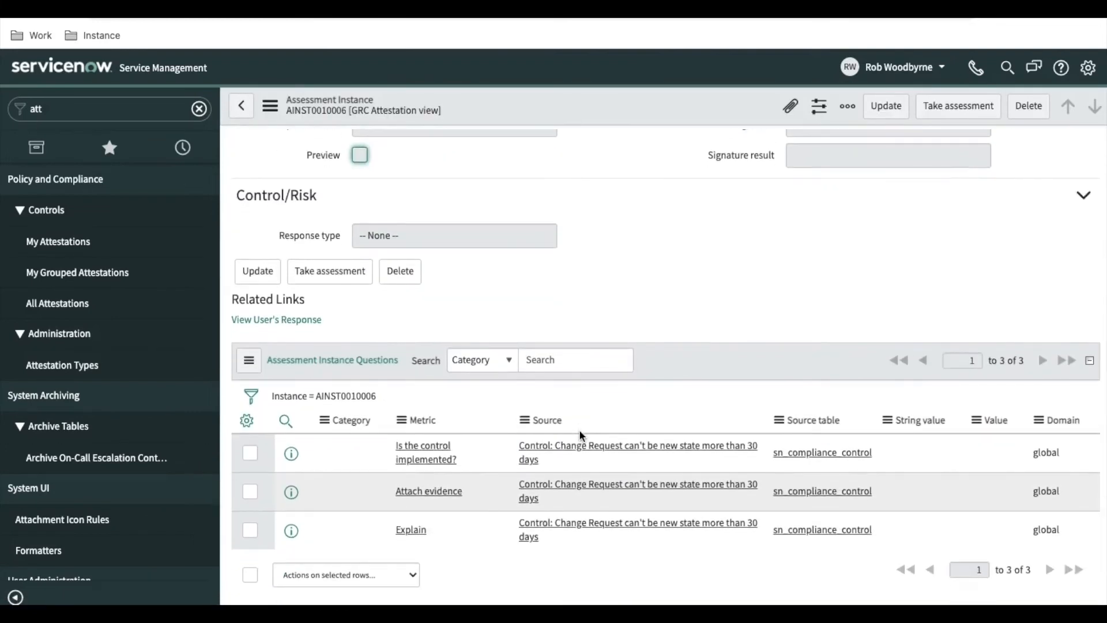
{"action": "scroll", "coordinate": [581, 435], "scroll_direction": "down", "scroll_amount": 1}
Take the GRC Attestation assessment, answer "Is the control implemented?" with Yes, and check the attestation type on the control
{"action": "left_click", "coordinate": [953, 113]}
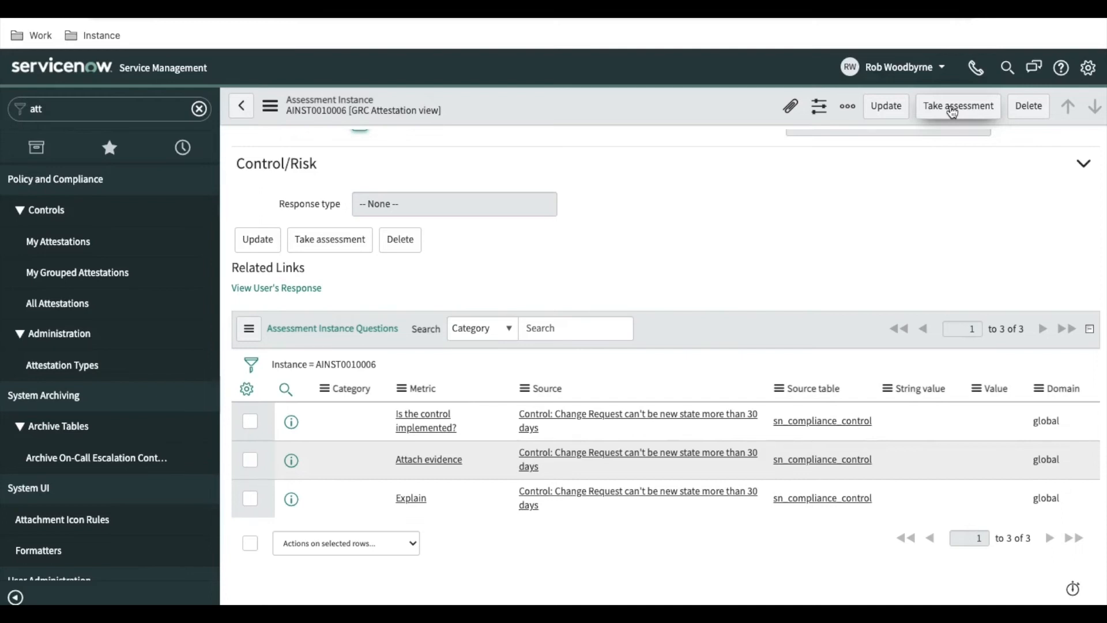
{"action": "left_click", "coordinate": [952, 112]}
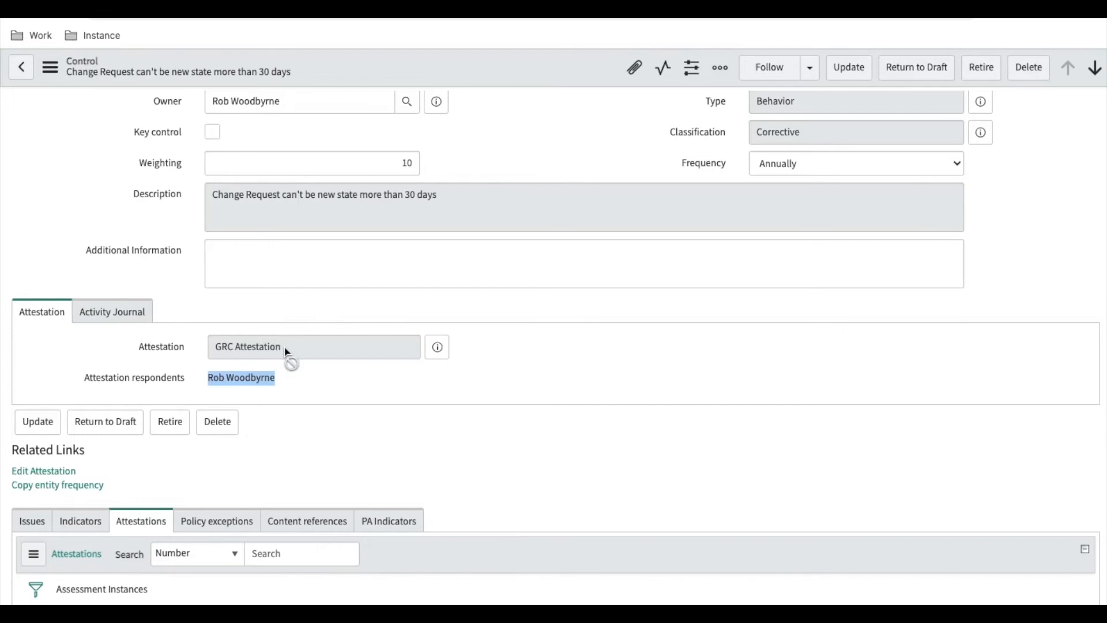
{"action": "left_click_drag", "start_coordinate": [282, 348], "coordinate": [223, 350]}
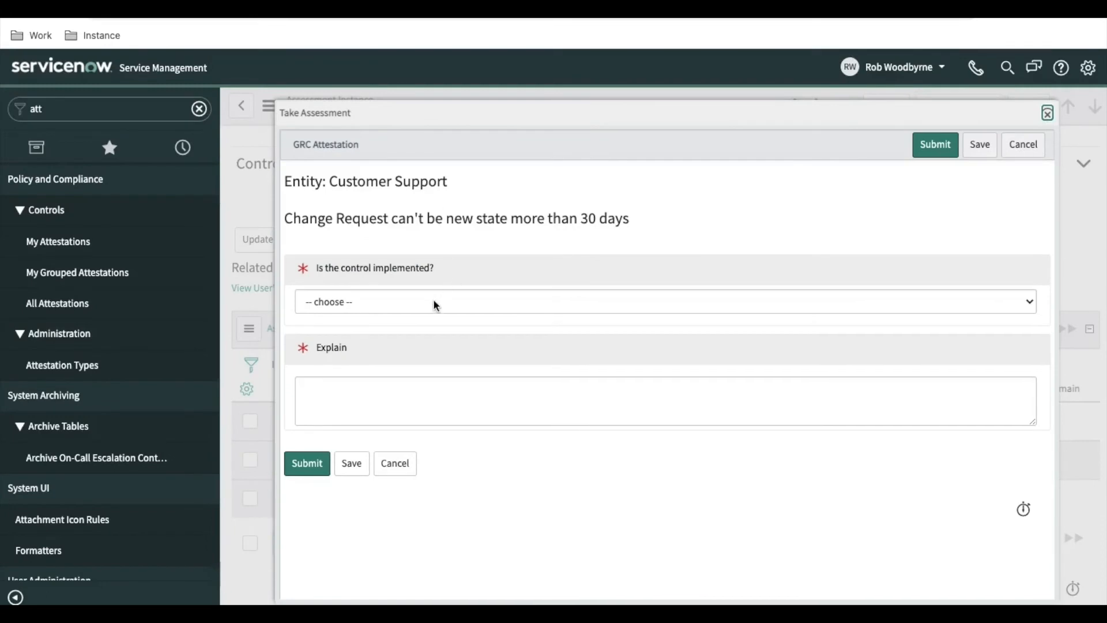
{"action": "left_click", "coordinate": [436, 305]}
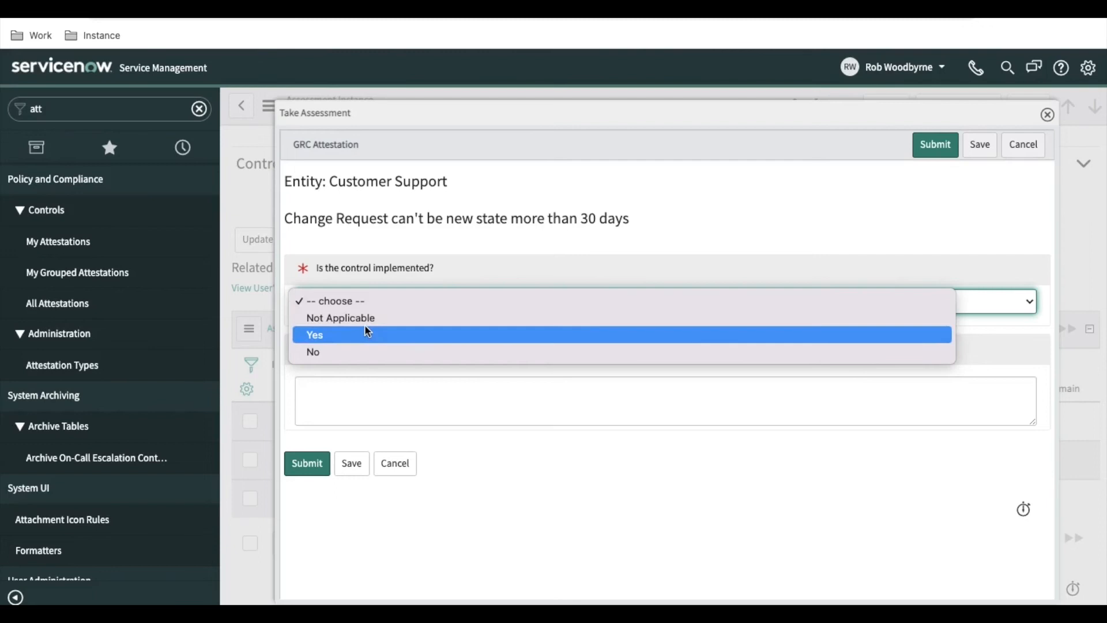
{"action": "left_click", "coordinate": [353, 335]}
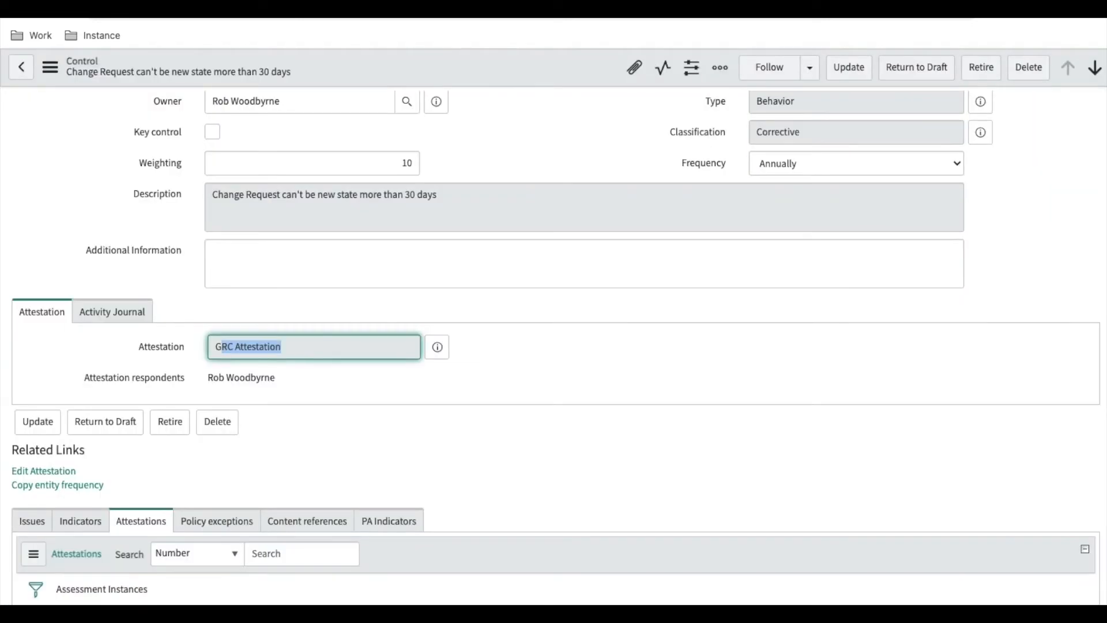
{"action": "scroll", "coordinate": [425, 253], "scroll_direction": "up", "scroll_amount": 5}
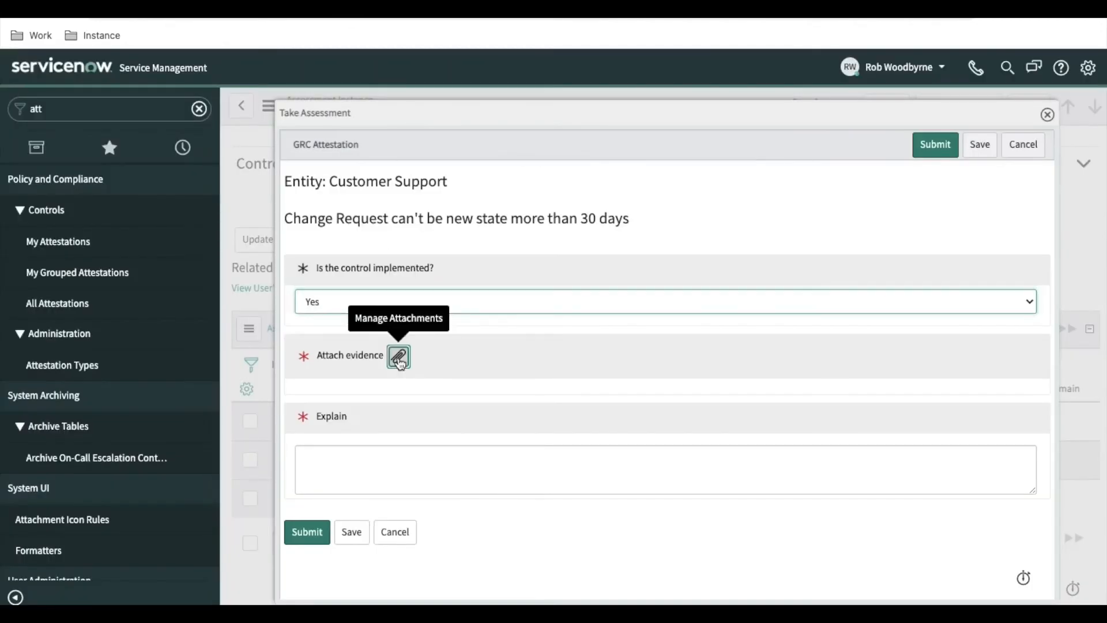
Attach an image file as evidence, enter "ok" as the explanation and submit the Customer Support attestation
{"action": "left_click", "coordinate": [398, 358]}
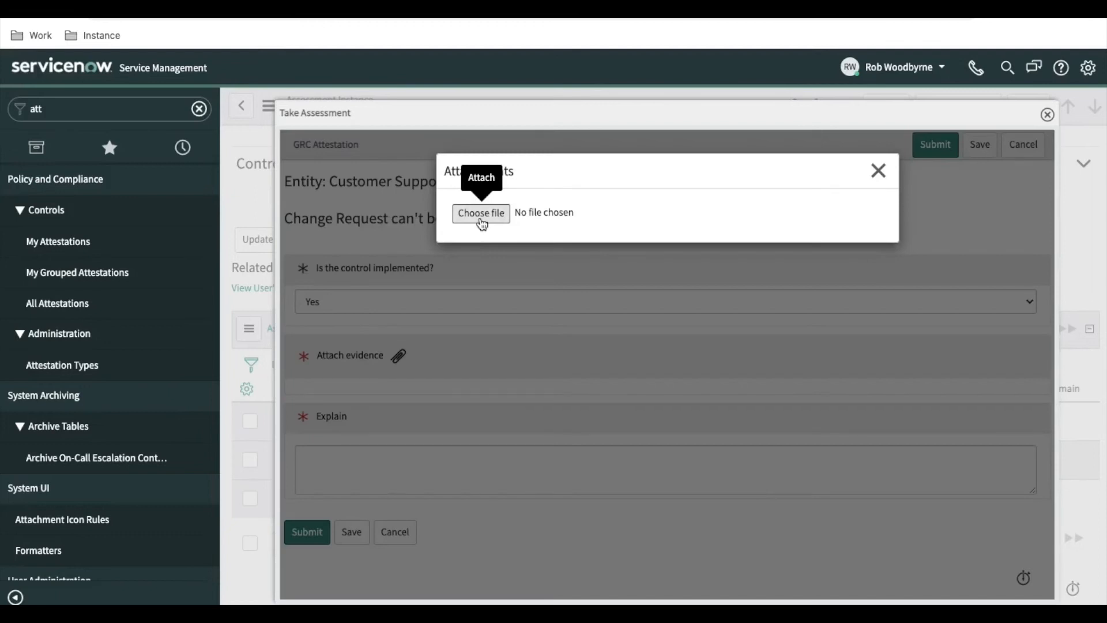
{"action": "left_click", "coordinate": [482, 224]}
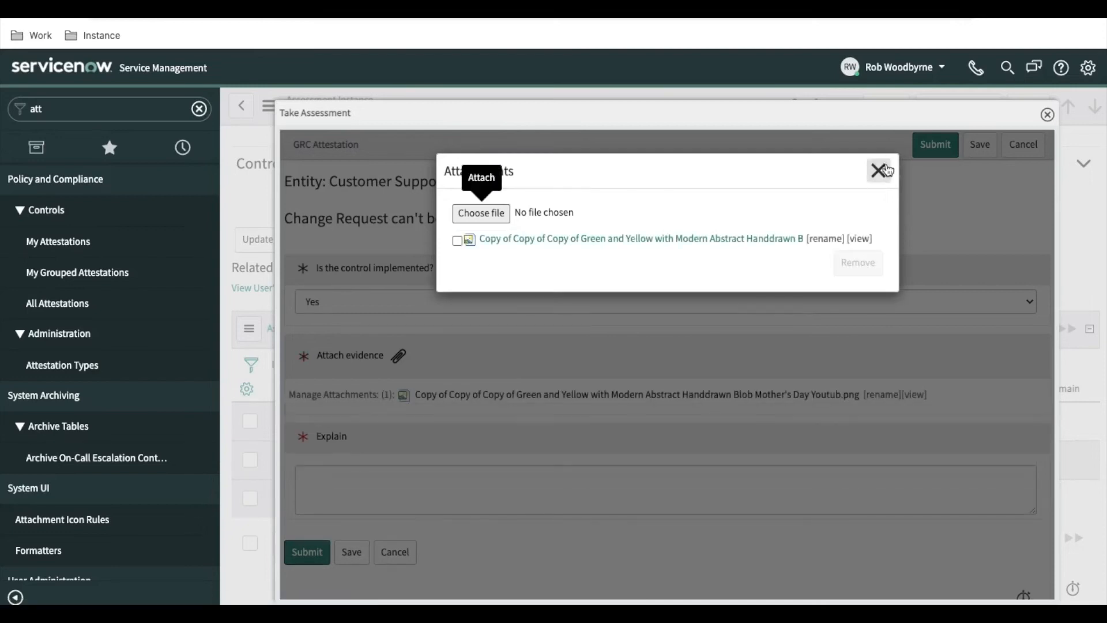
{"action": "left_click", "coordinate": [879, 170]}
{"action": "left_click", "coordinate": [362, 498]}
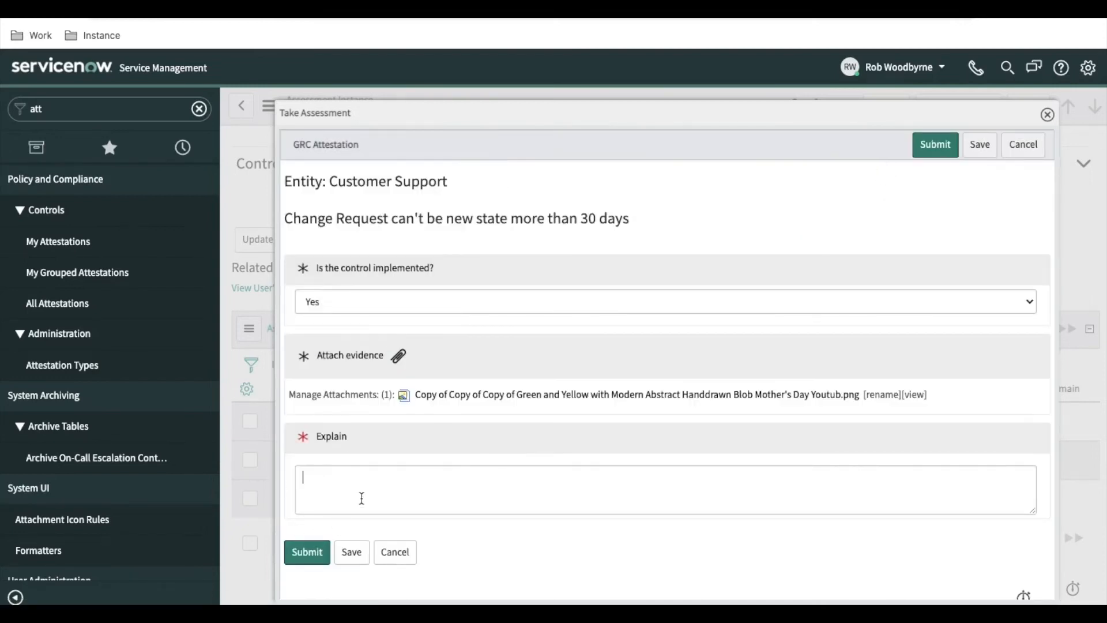
{"action": "type", "text": "ok"}
{"action": "left_click", "coordinate": [309, 562]}
{"action": "left_click", "coordinate": [307, 553]}
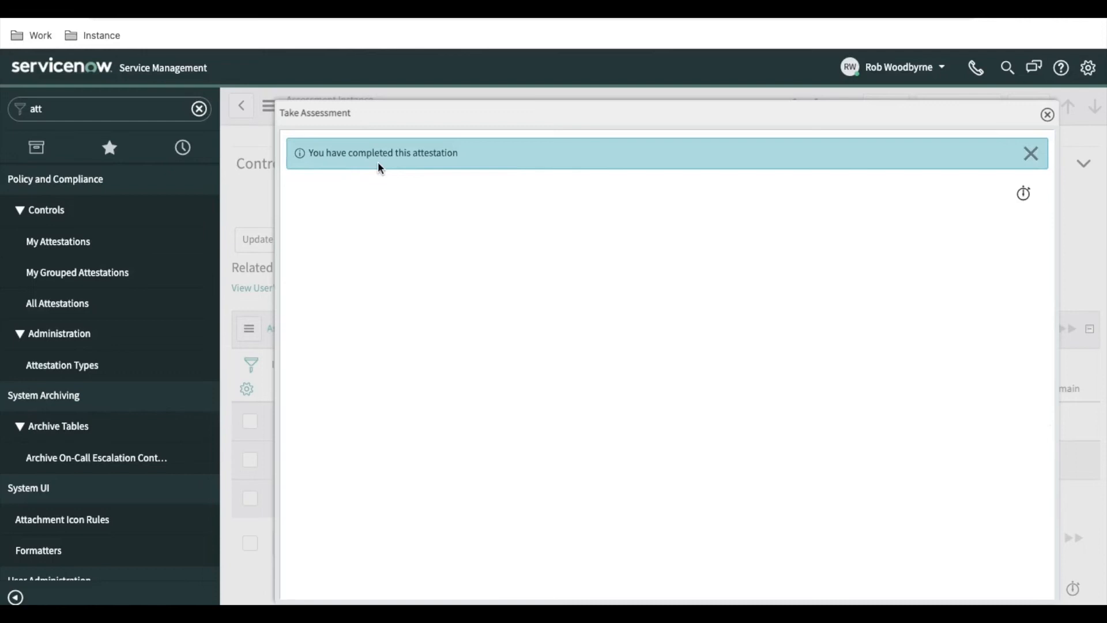
End the impersonation and move the reviewed Customer Support control to the Monitor state
{"action": "left_click", "coordinate": [874, 74]}
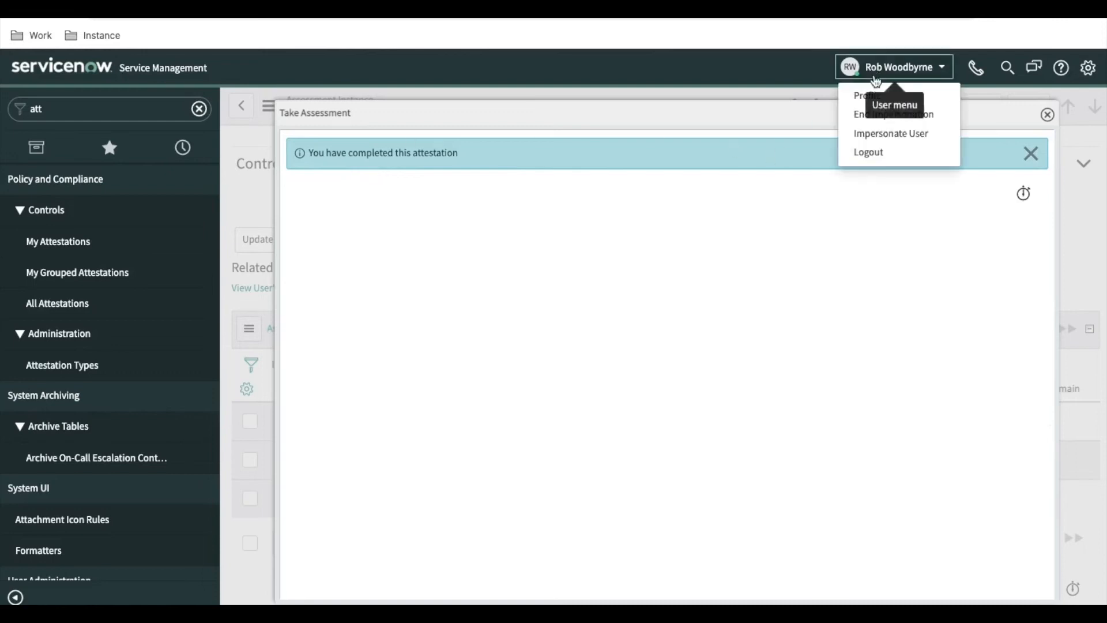
{"action": "left_click", "coordinate": [871, 115]}
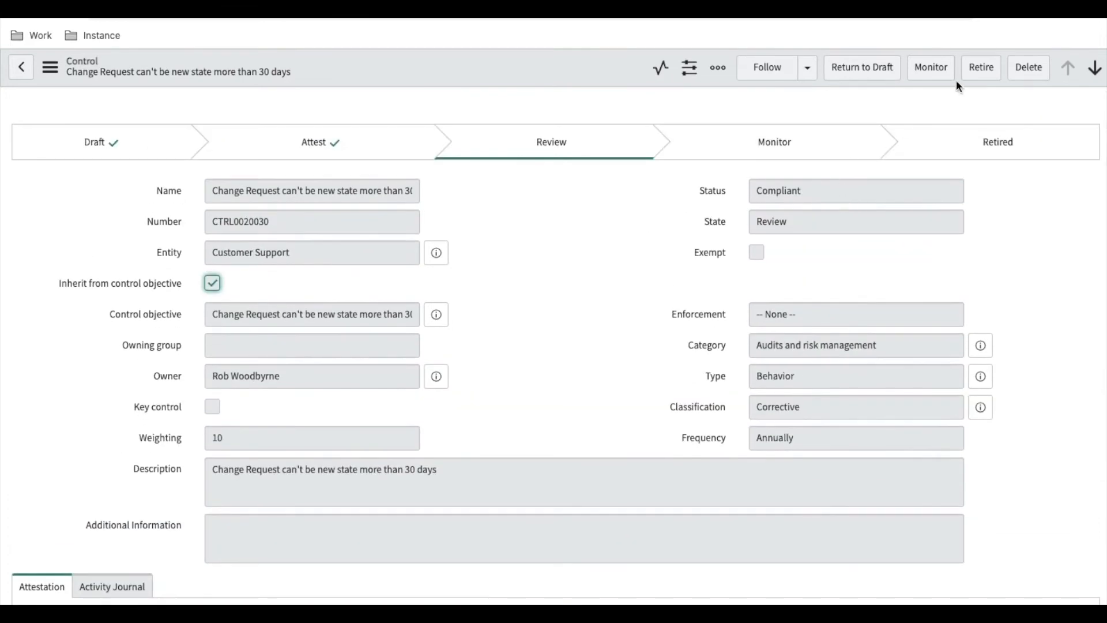
{"action": "left_click", "coordinate": [929, 80]}
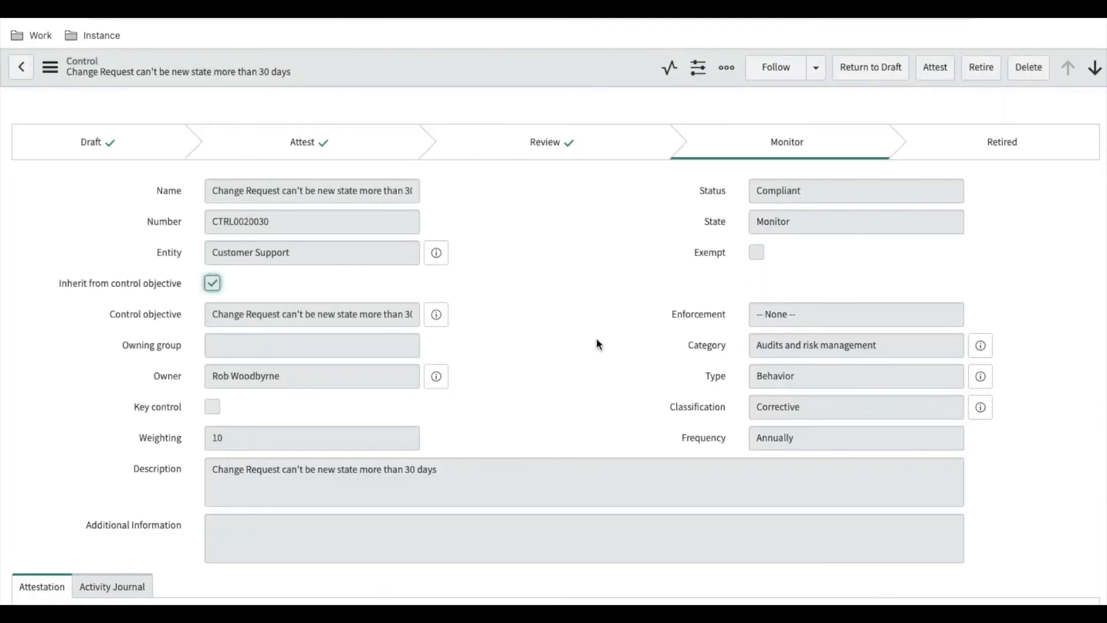
Check the indicators related to the Customer Support control
{"action": "scroll", "coordinate": [596, 339], "scroll_direction": "down", "scroll_amount": 5}
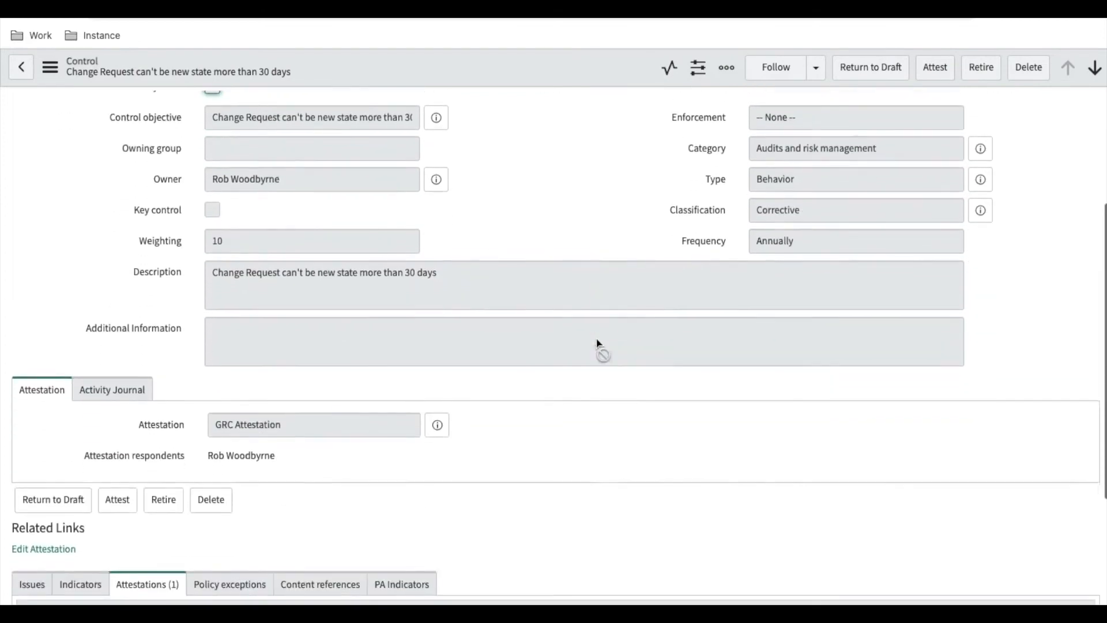
{"action": "left_click", "coordinate": [64, 427]}
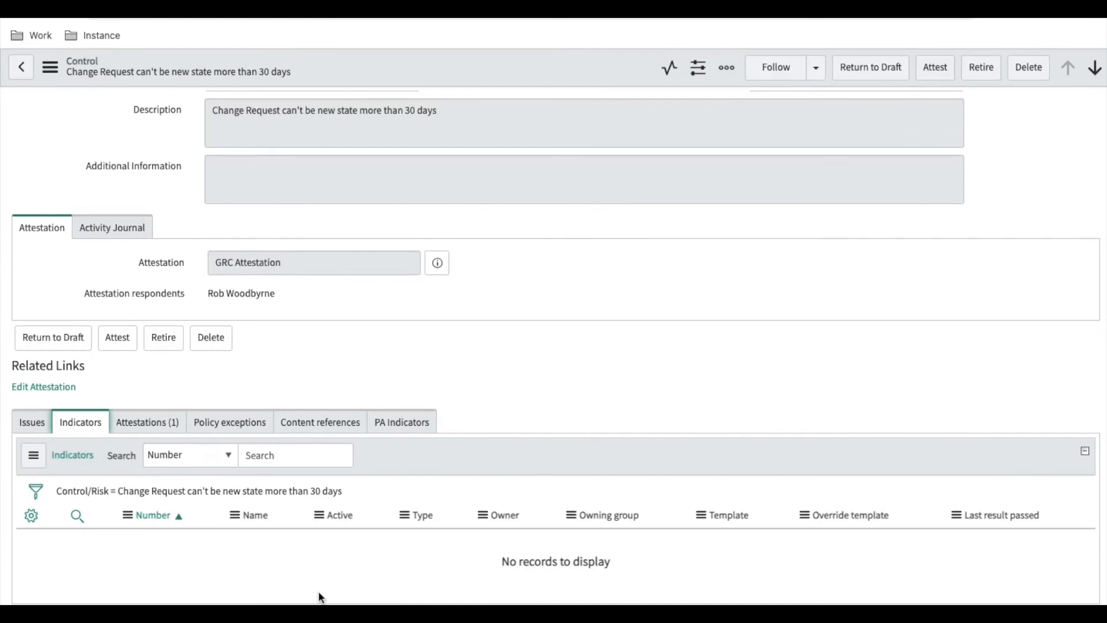
{"action": "scroll", "coordinate": [631, 407], "scroll_direction": "up", "scroll_amount": 5}
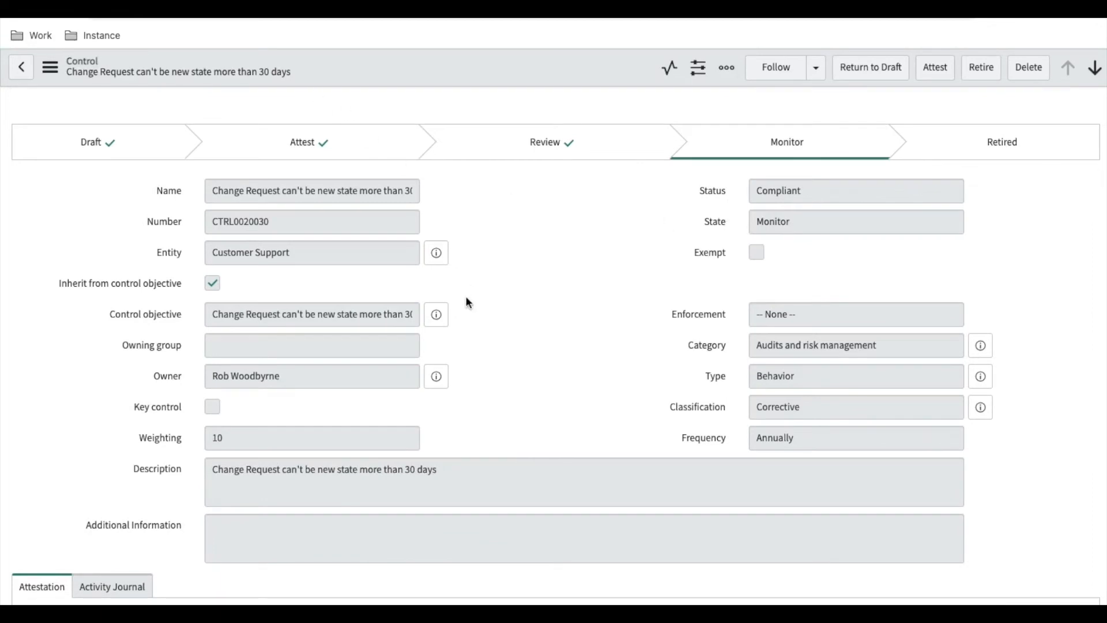
Open the control's control objective, find the draft control for the IT entity in its controls and move it to Attest
{"action": "left_click", "coordinate": [443, 314]}
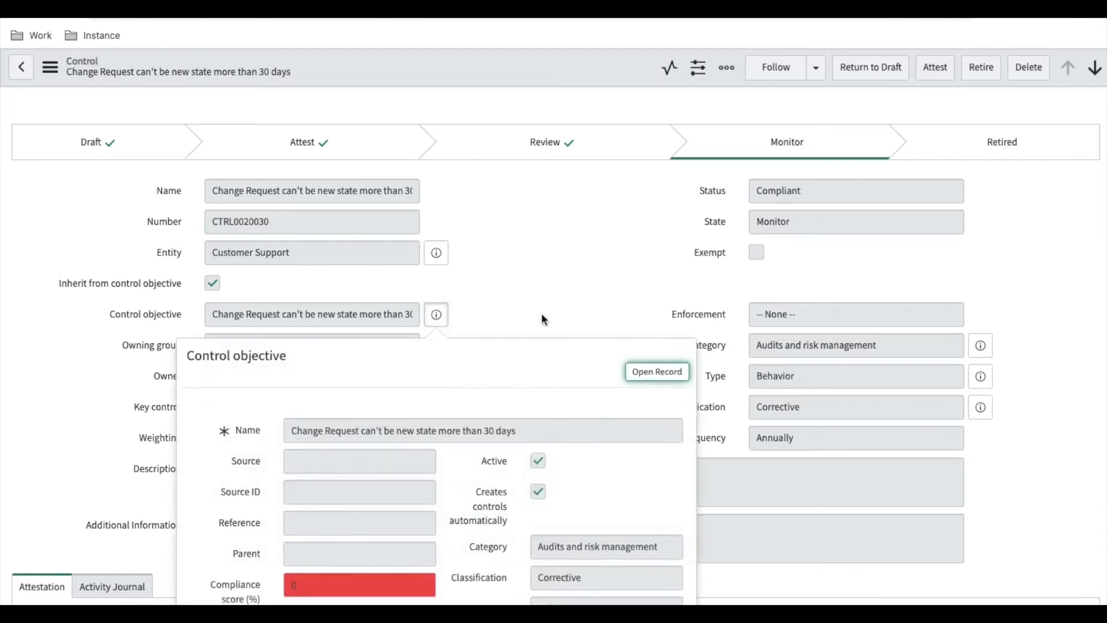
{"action": "left_click", "coordinate": [658, 372]}
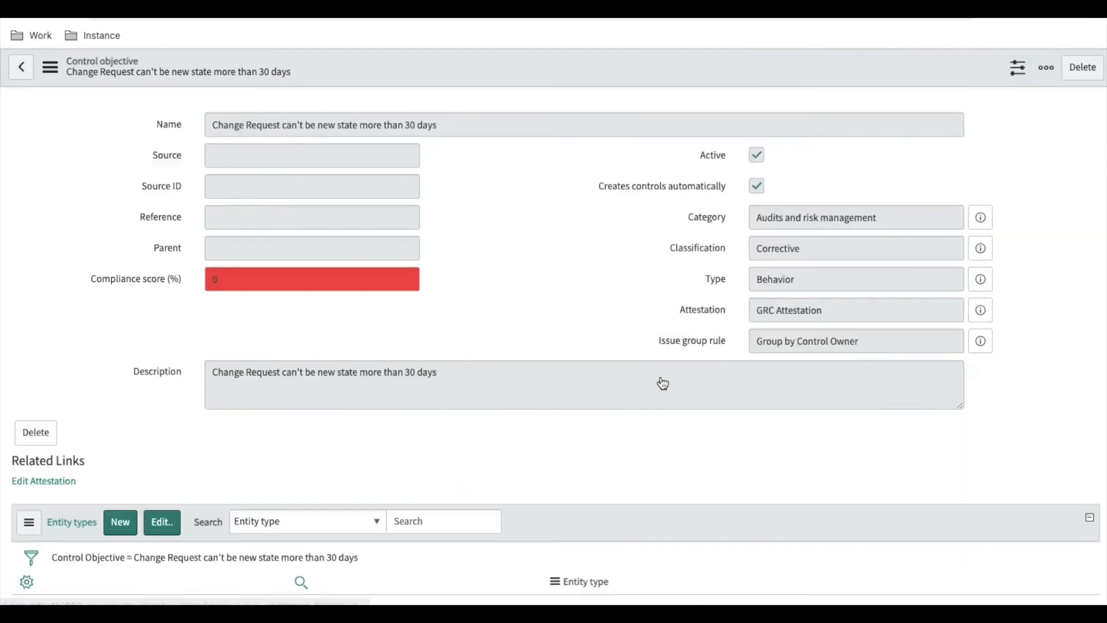
{"action": "scroll", "coordinate": [660, 383], "scroll_direction": "down", "scroll_amount": 5}
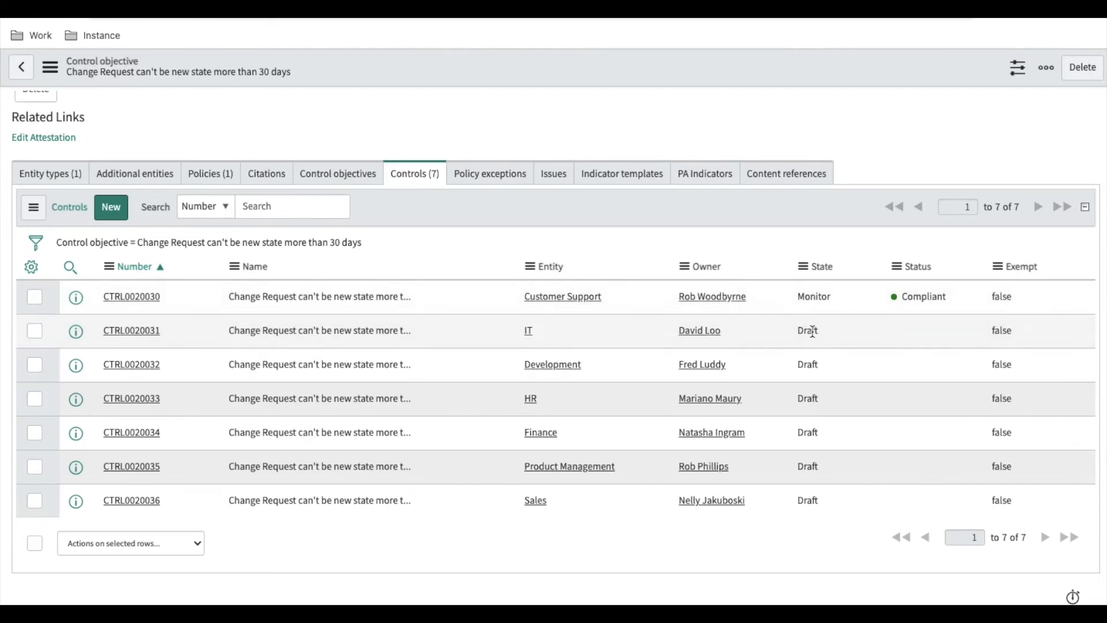
{"action": "left_click", "coordinate": [141, 339]}
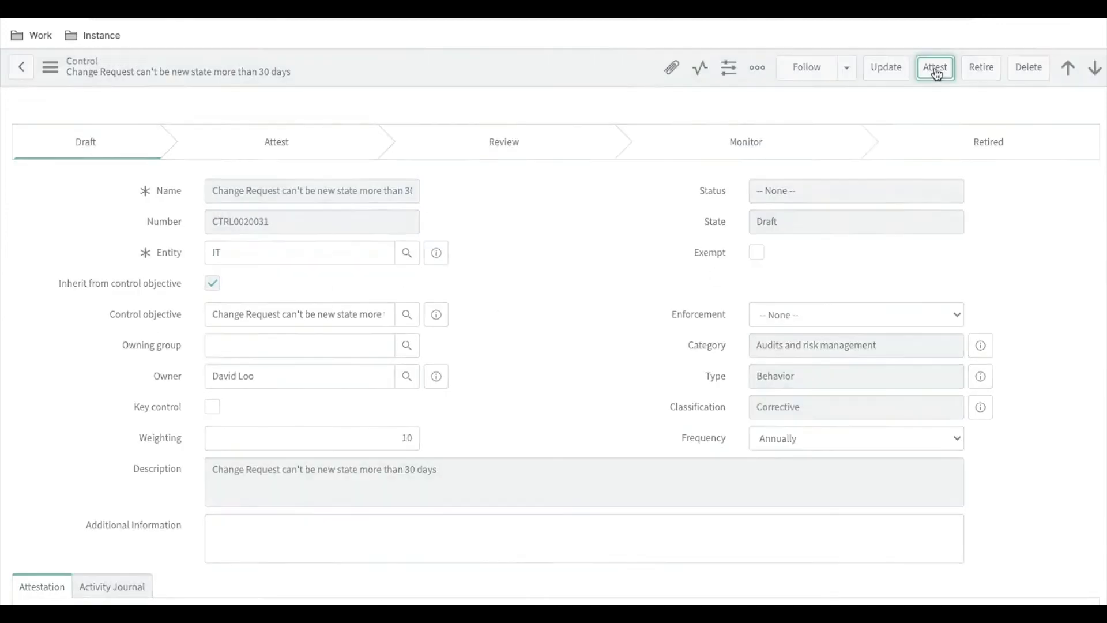
{"action": "left_click", "coordinate": [936, 67]}
As the IT control's attestation respondent, complete the GRC Attestation with the explanation "ok", submit it and end the impersonation
{"action": "triple_click", "coordinate": [245, 415]}
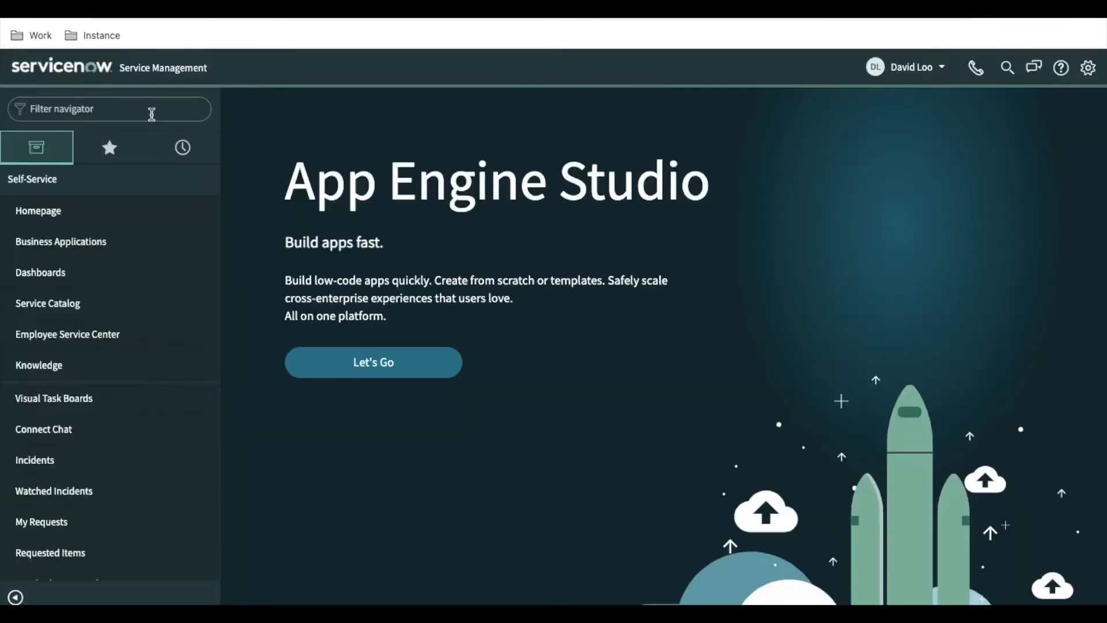
{"action": "type", "text": "att"}
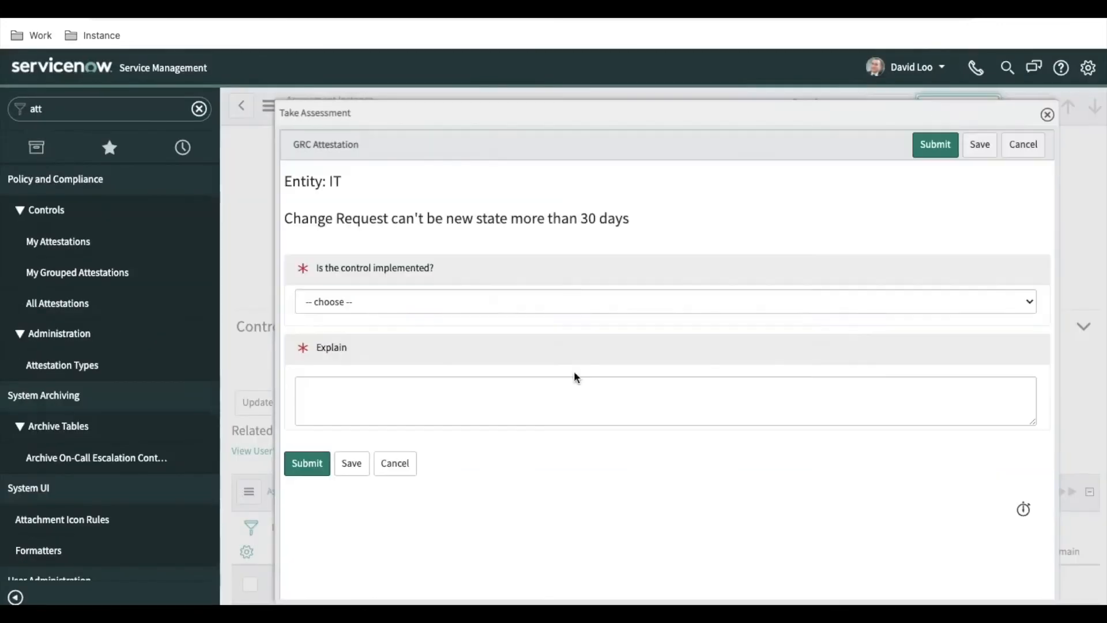
{"action": "left_click", "coordinate": [368, 407]}
{"action": "type", "text": "ok"}
{"action": "left_click", "coordinate": [306, 463]}
{"action": "left_click", "coordinate": [905, 67]}
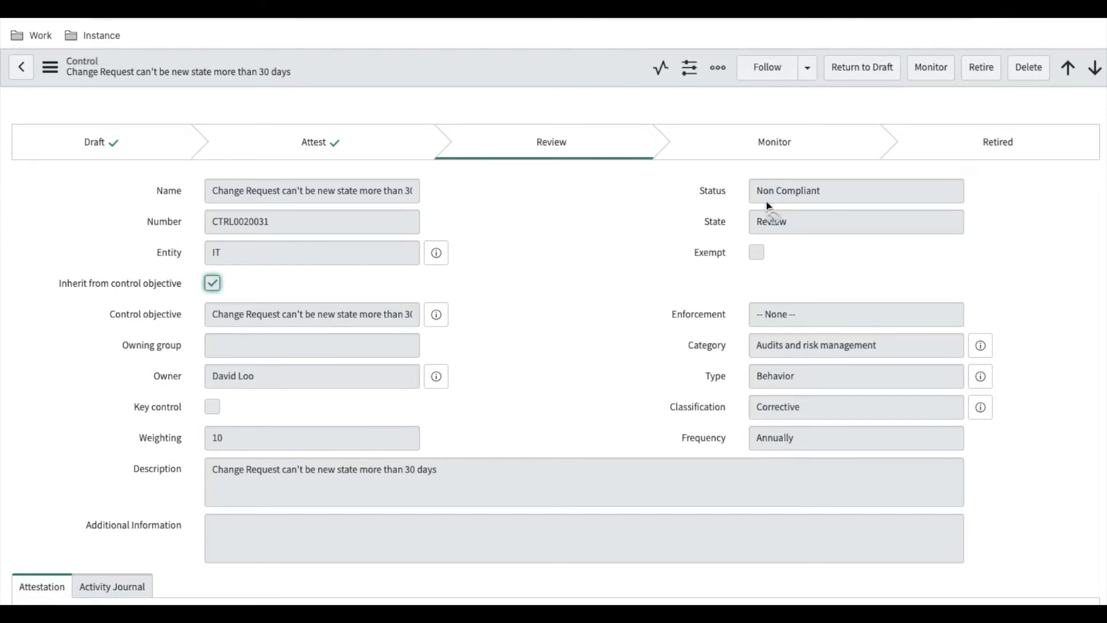
Review the IT control's status, state and related issues after its attestation
{"action": "scroll", "coordinate": [601, 369], "scroll_direction": "down", "scroll_amount": 6}
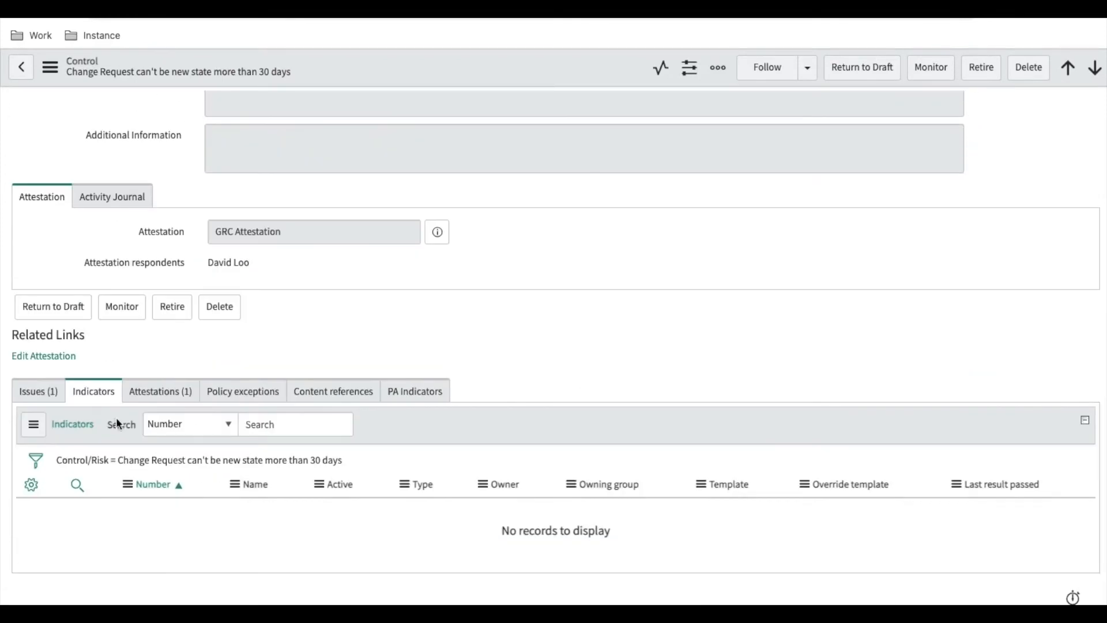
{"action": "left_click", "coordinate": [46, 392]}
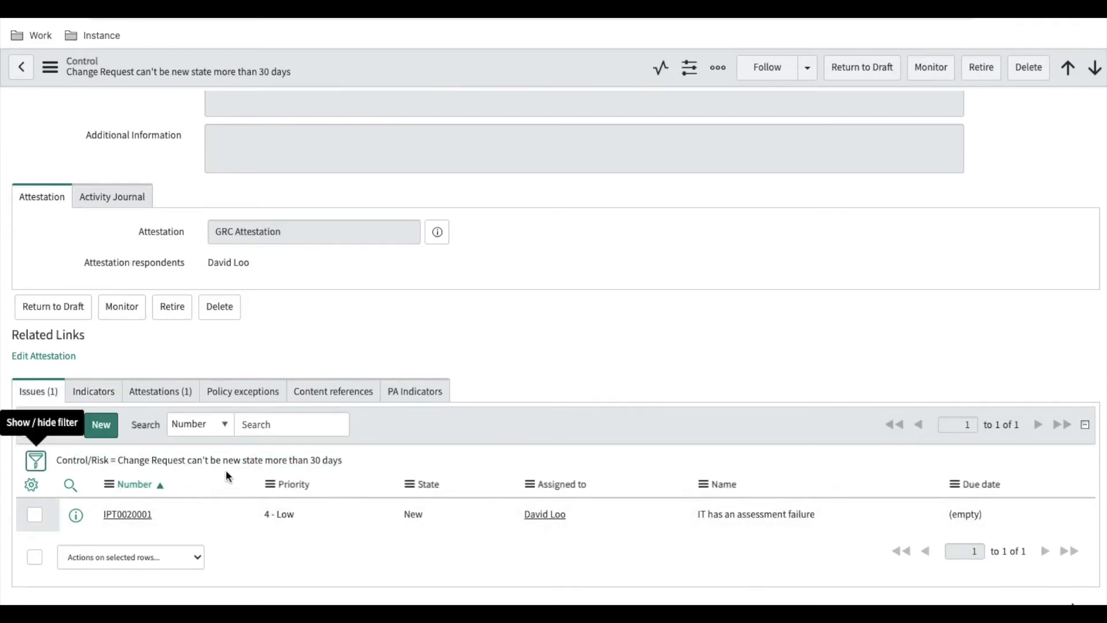
{"action": "scroll", "coordinate": [496, 242], "scroll_direction": "up", "scroll_amount": 7}
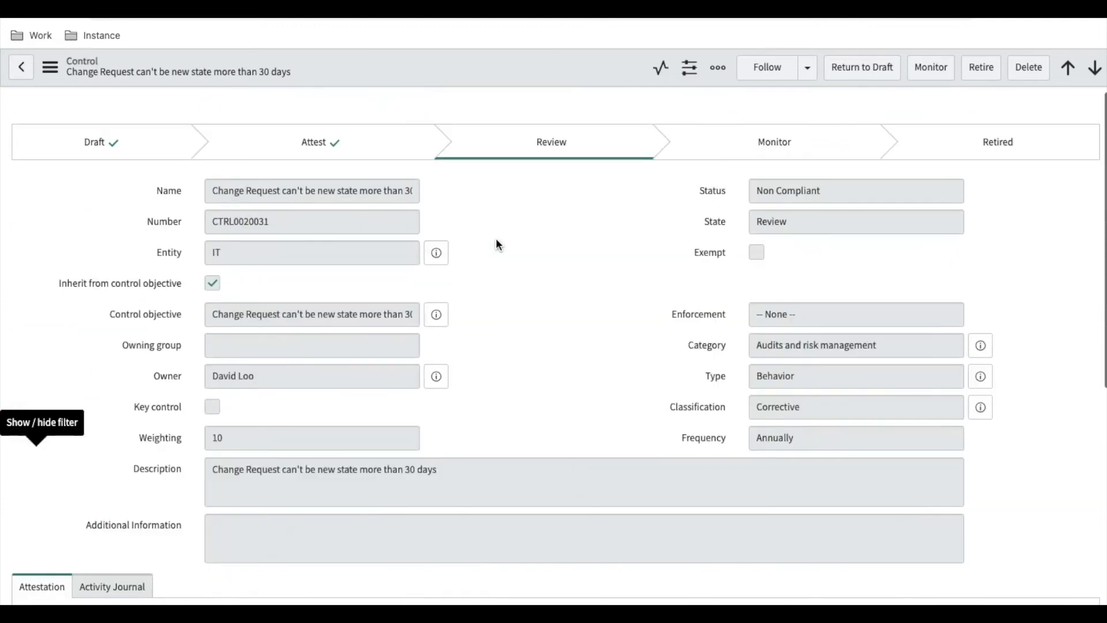
{"action": "scroll", "coordinate": [264, 299], "scroll_direction": "down", "scroll_amount": 7}
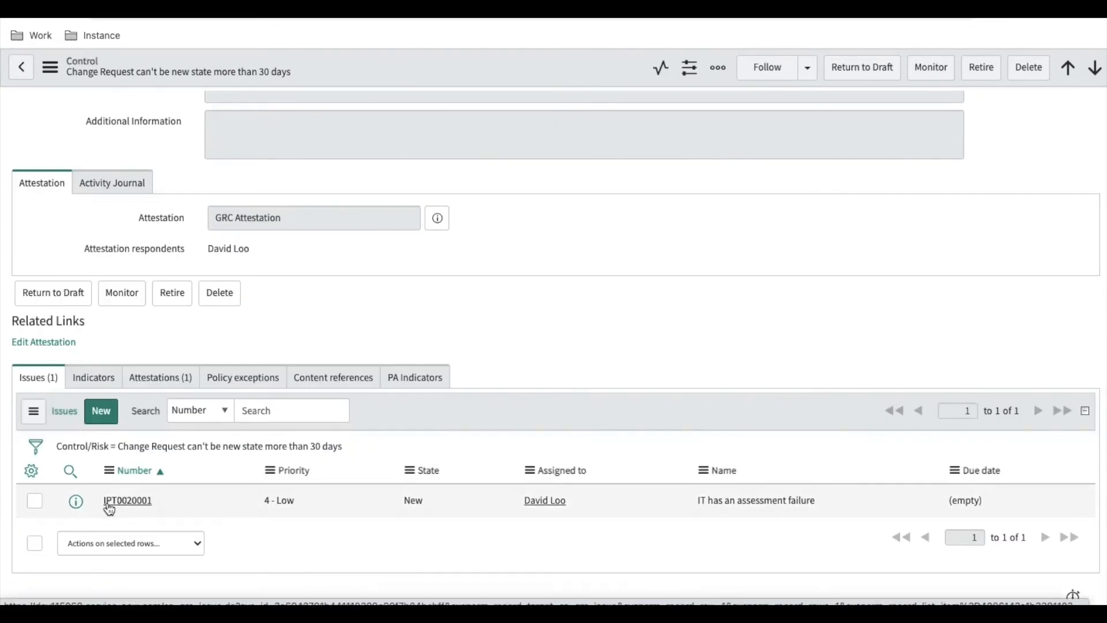
Open the control's assessment failure issue IPT0020001 and examine its details and issue type options
{"action": "left_click", "coordinate": [108, 505]}
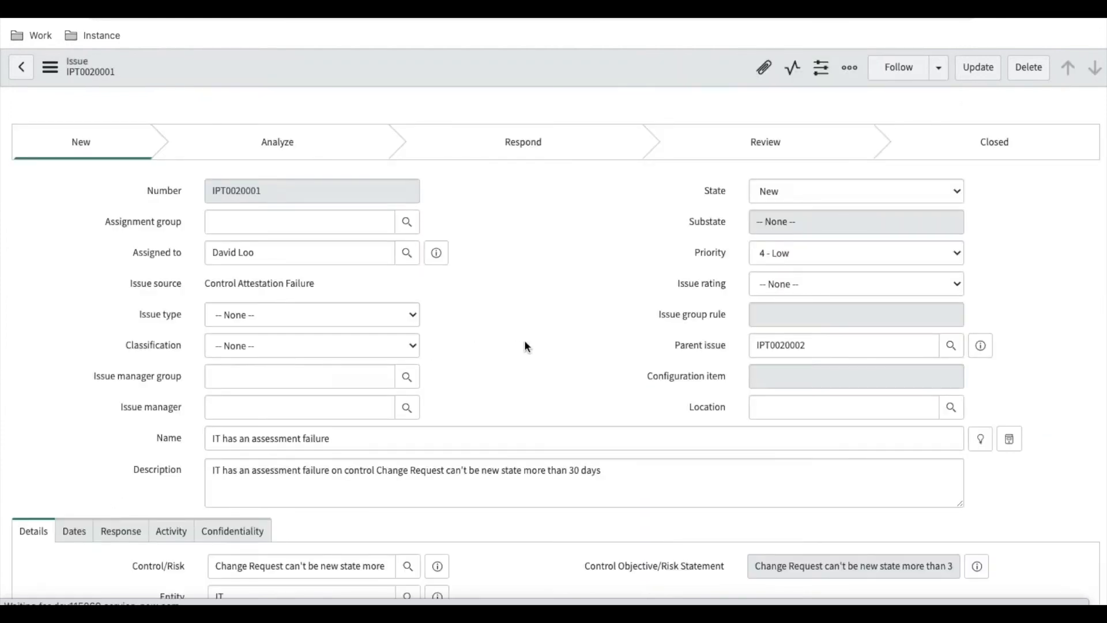
{"action": "scroll", "coordinate": [423, 390], "scroll_direction": "down", "scroll_amount": 2}
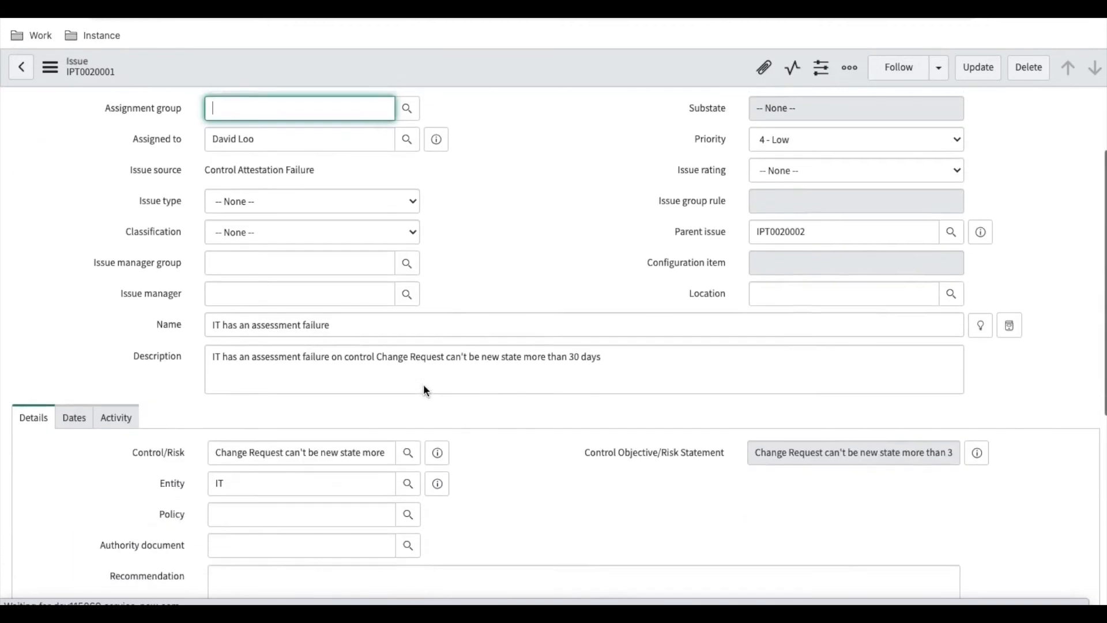
{"action": "scroll", "coordinate": [424, 390], "scroll_direction": "up", "scroll_amount": 1}
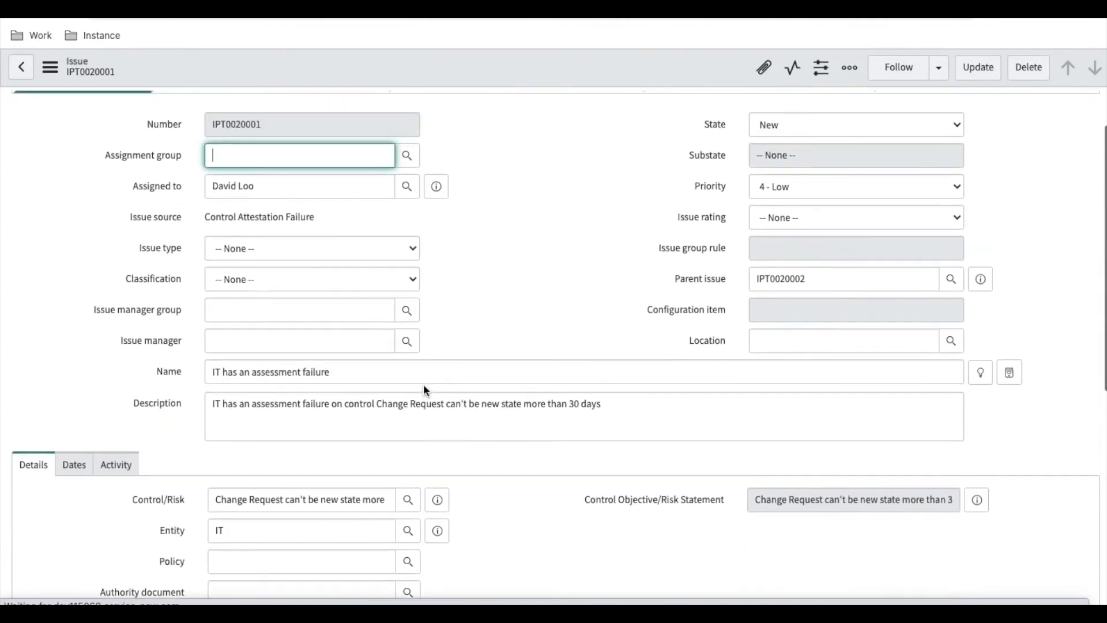
{"action": "left_click", "coordinate": [313, 248]}
{"action": "left_click", "coordinate": [541, 245]}
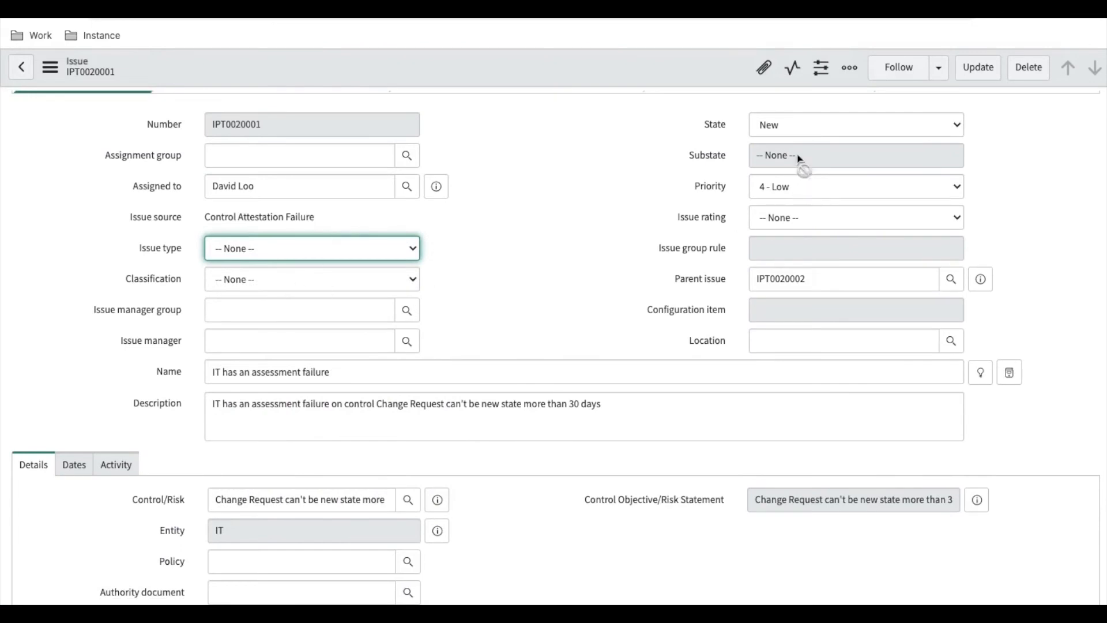
Set the issue's state to Analyze and try to save the record
{"action": "left_click", "coordinate": [798, 131]}
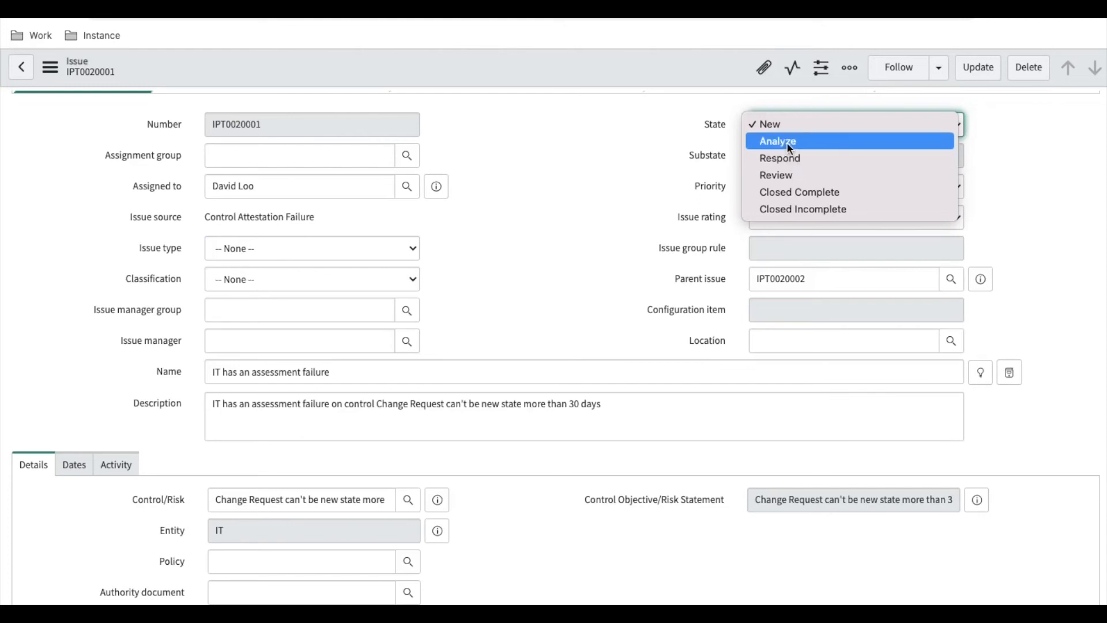
{"action": "left_click", "coordinate": [786, 142]}
{"action": "right_click", "coordinate": [548, 84]}
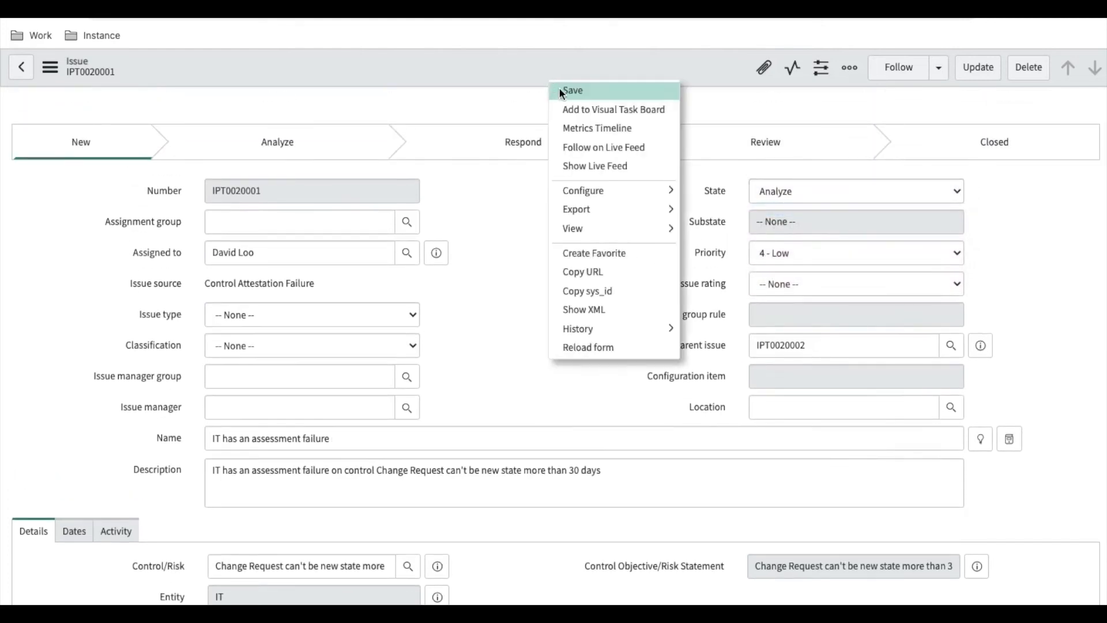
{"action": "left_click", "coordinate": [559, 88]}
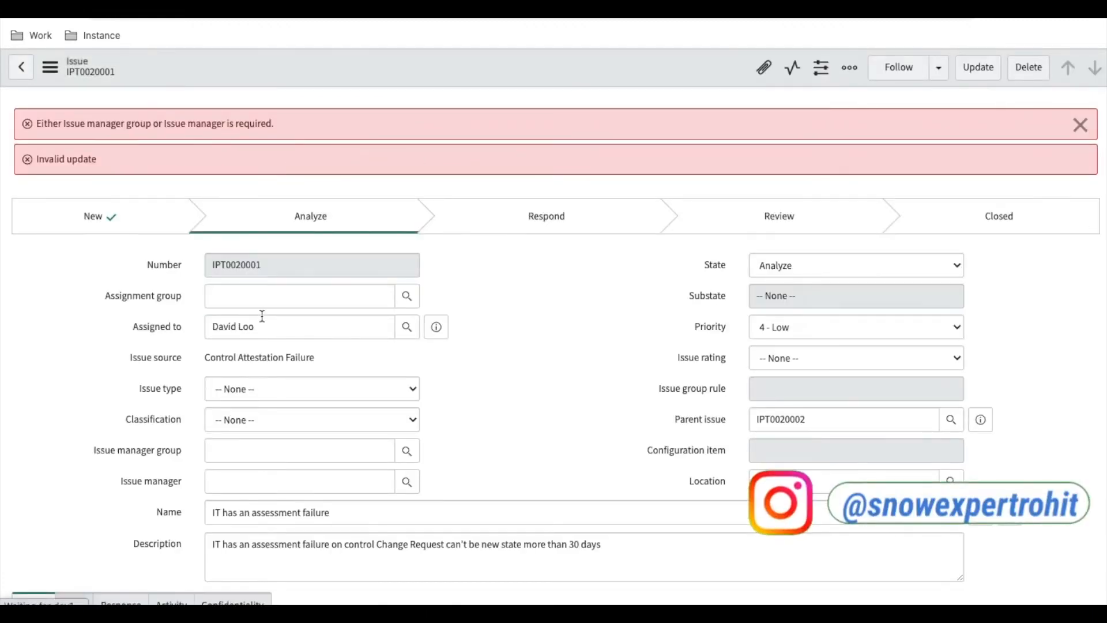
Set the issue manager group to Compliance Managers, choose an issue manager and save the issue
{"action": "left_click", "coordinate": [304, 454]}
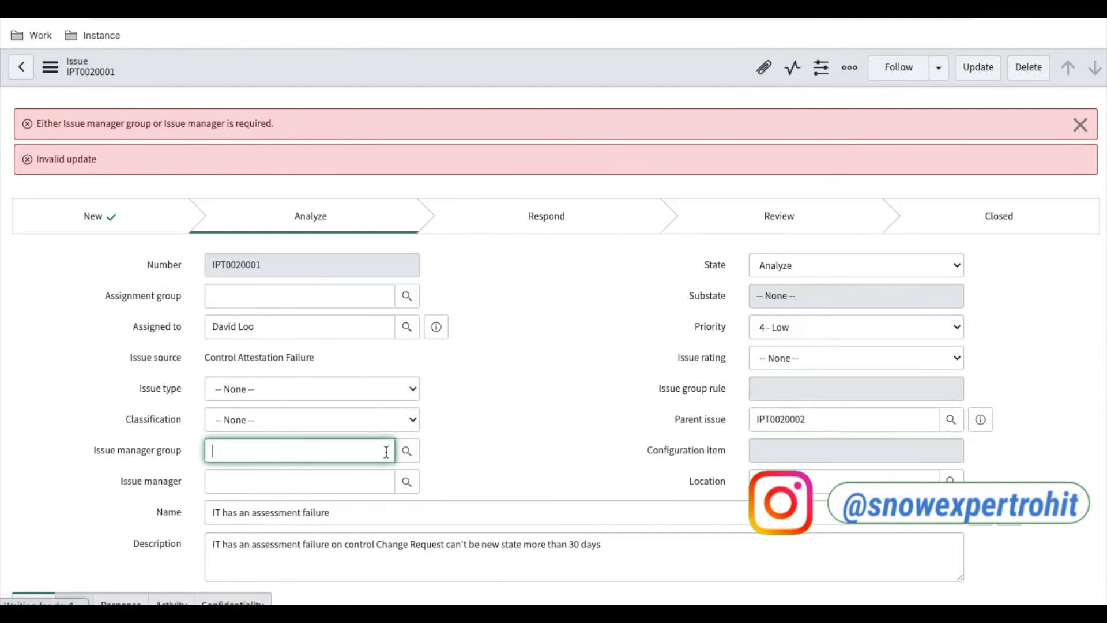
{"action": "left_click", "coordinate": [414, 455]}
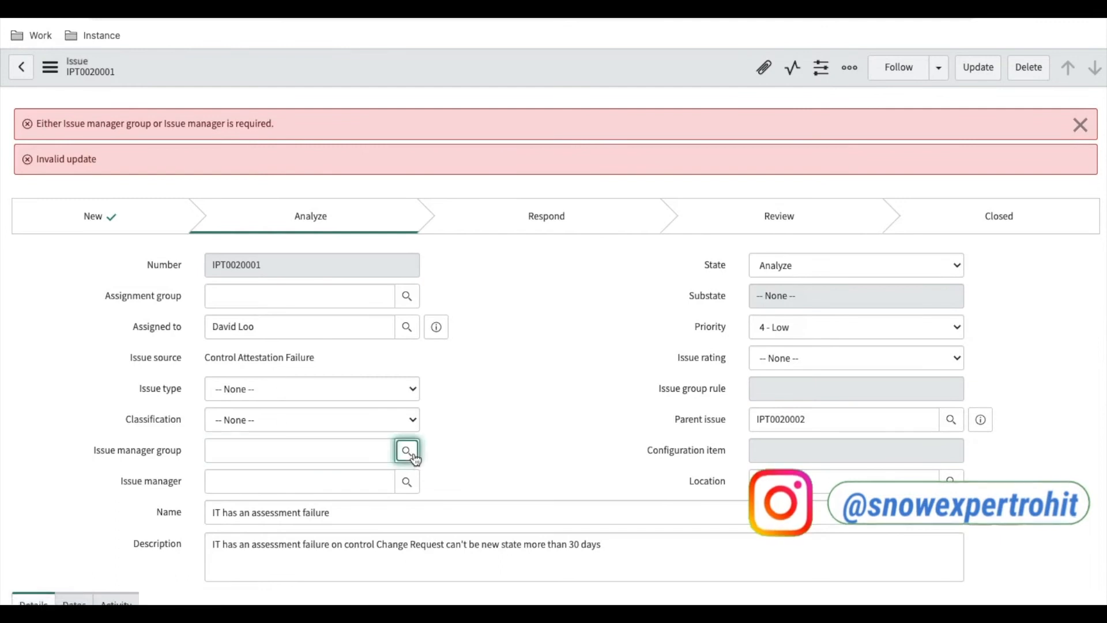
{"action": "left_click", "coordinate": [415, 456]}
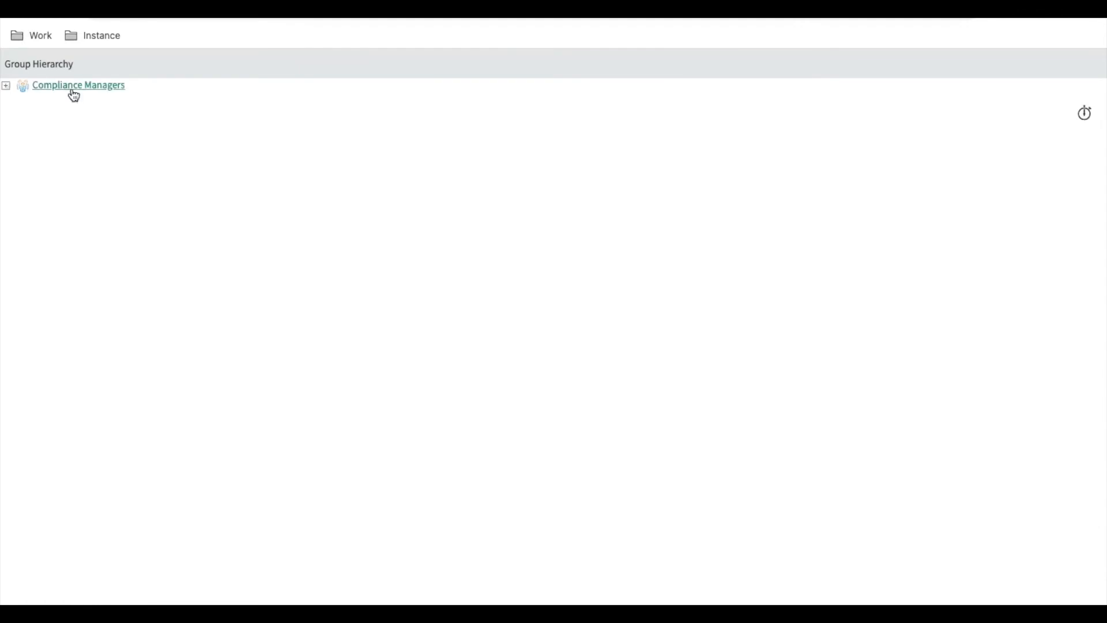
{"action": "left_click", "coordinate": [72, 89]}
{"action": "left_click", "coordinate": [412, 489]}
{"action": "left_click", "coordinate": [101, 210]}
{"action": "right_click", "coordinate": [533, 70]}
{"action": "left_click", "coordinate": [557, 80]}
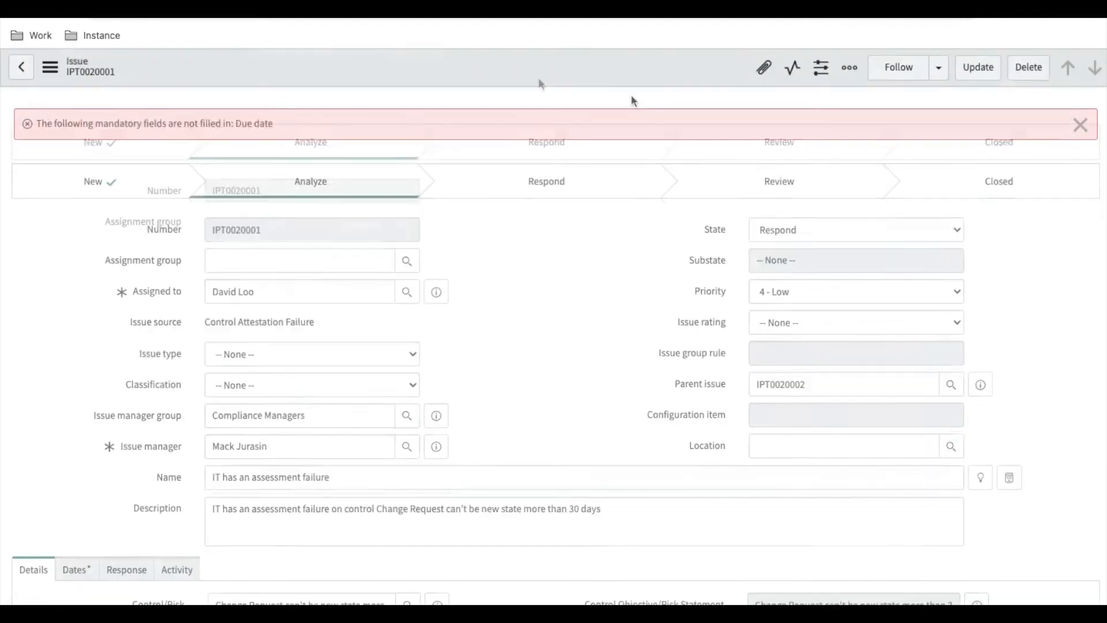
Fill in the issue's due date and save the issue in the Respond state
{"action": "scroll", "coordinate": [568, 375], "scroll_direction": "down", "scroll_amount": 3}
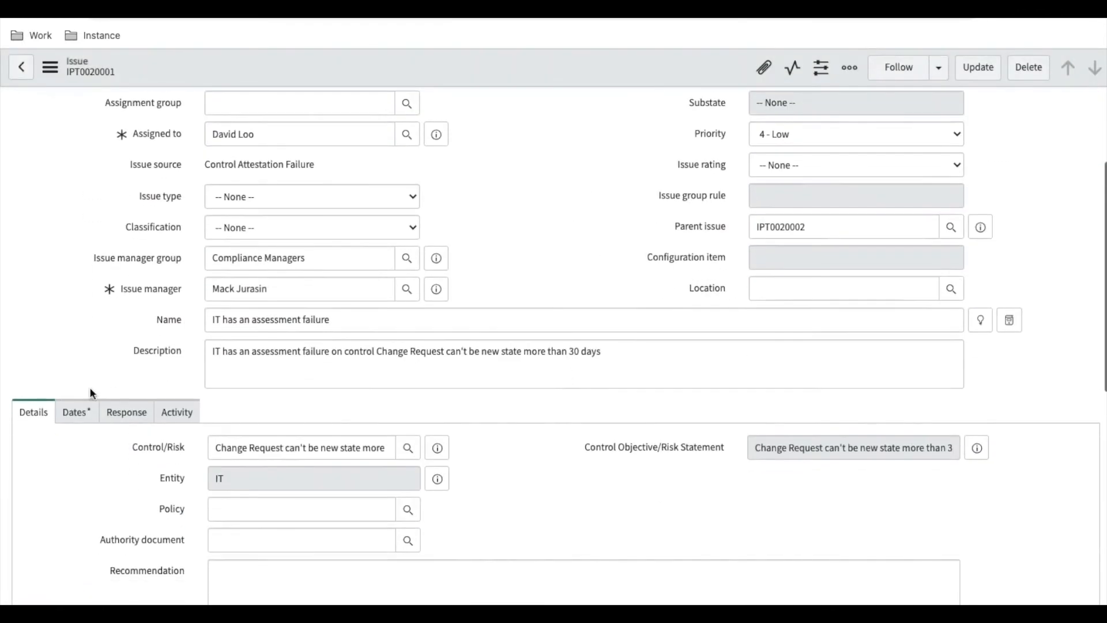
{"action": "left_click", "coordinate": [76, 412]}
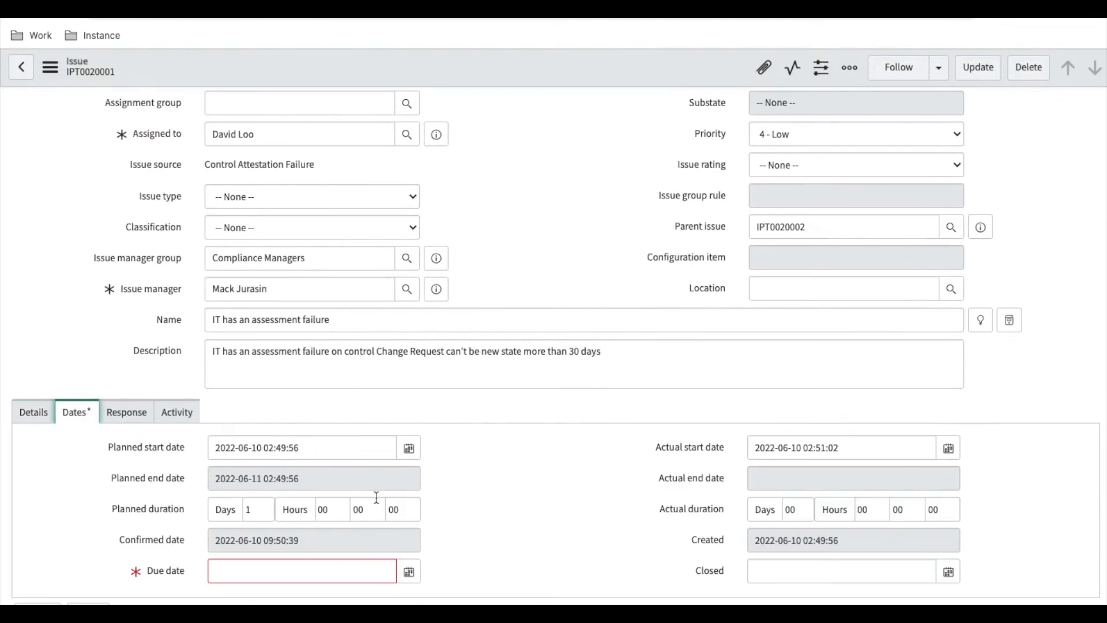
{"action": "left_click", "coordinate": [409, 571]}
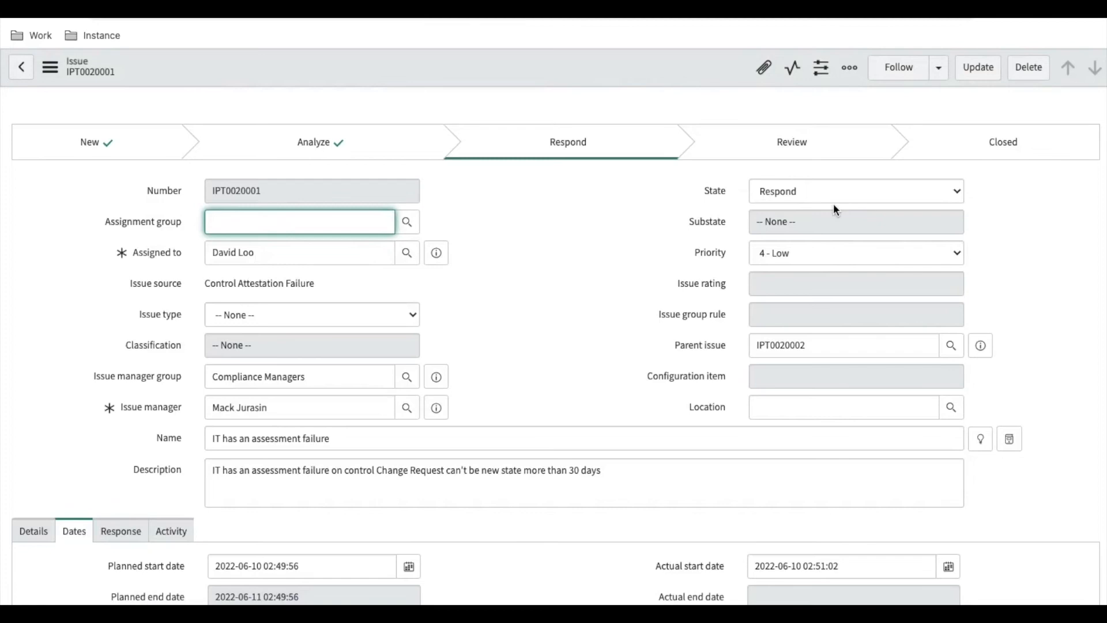
Set the issue's state to Review, fill in the Remediate response with the explanation "Ok", and save the issue
{"action": "left_click", "coordinate": [830, 196]}
{"action": "left_click", "coordinate": [803, 208]}
{"action": "scroll", "coordinate": [151, 316], "scroll_direction": "down", "scroll_amount": 4}
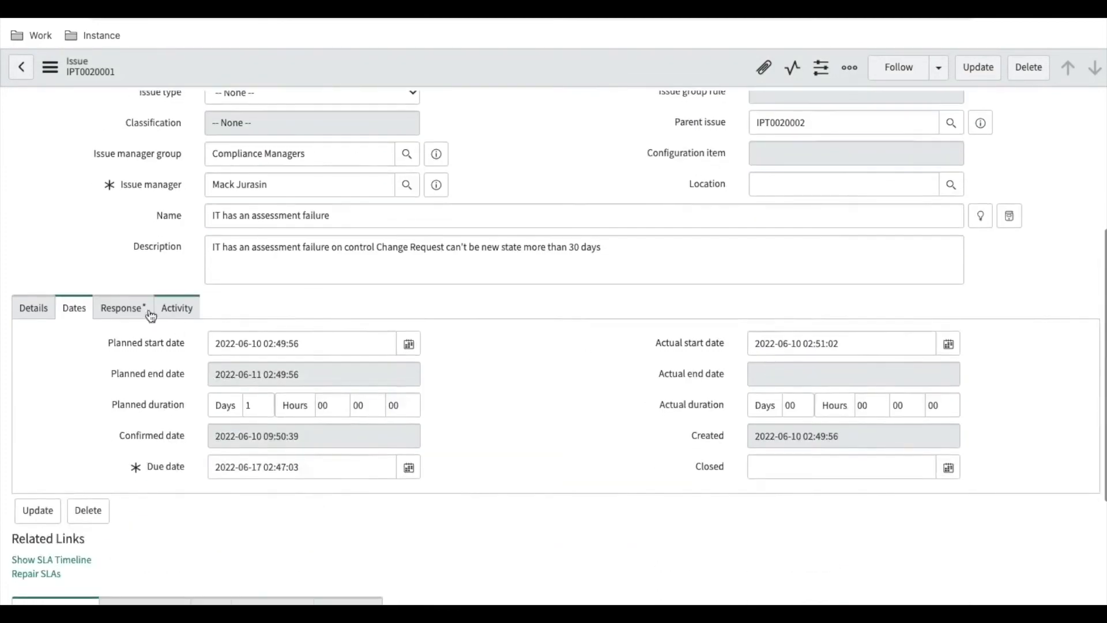
{"action": "left_click", "coordinate": [151, 316]}
{"action": "left_click", "coordinate": [282, 344]}
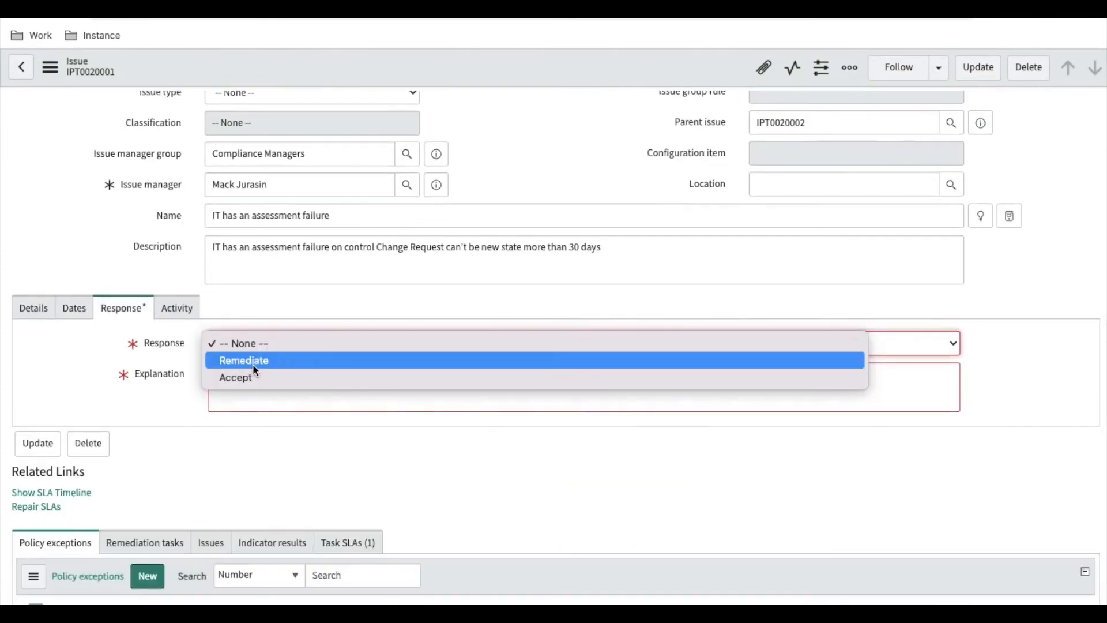
{"action": "left_click", "coordinate": [255, 365]}
{"action": "left_click", "coordinate": [267, 396]}
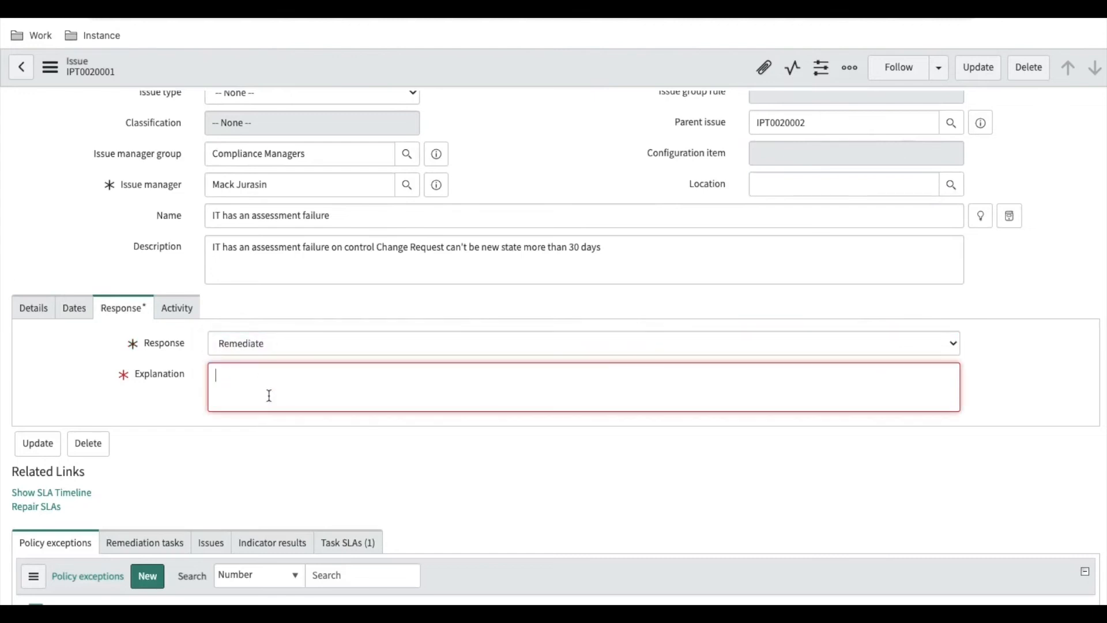
{"action": "type", "text": "Ok"}
{"action": "scroll", "coordinate": [714, 244], "scroll_direction": "up", "scroll_amount": 5}
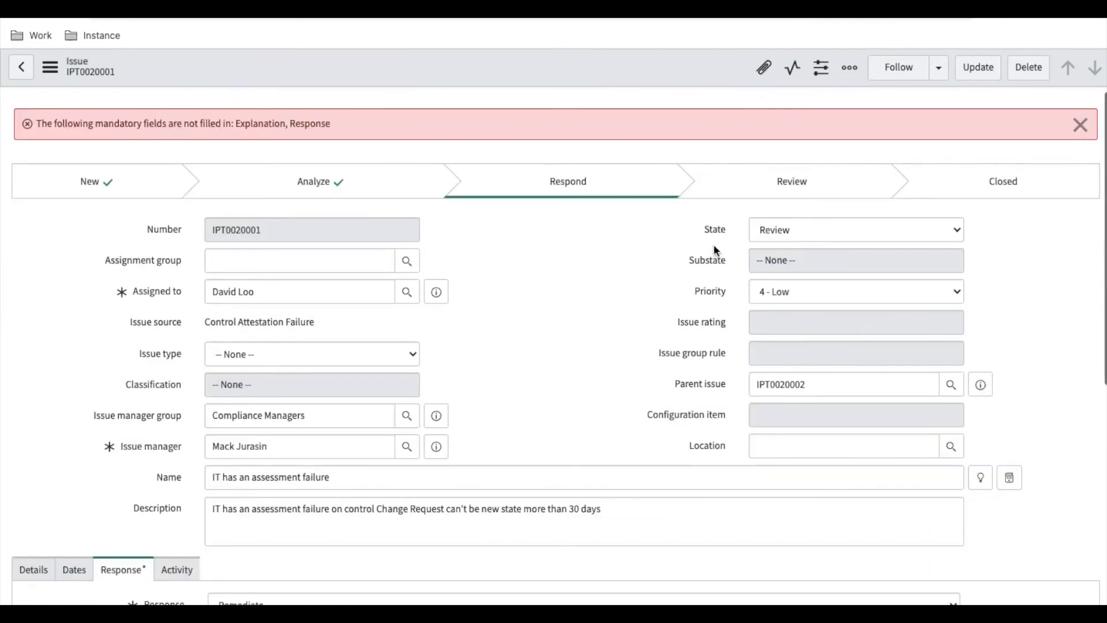
{"action": "right_click", "coordinate": [676, 71]}
{"action": "left_click", "coordinate": [683, 81]}
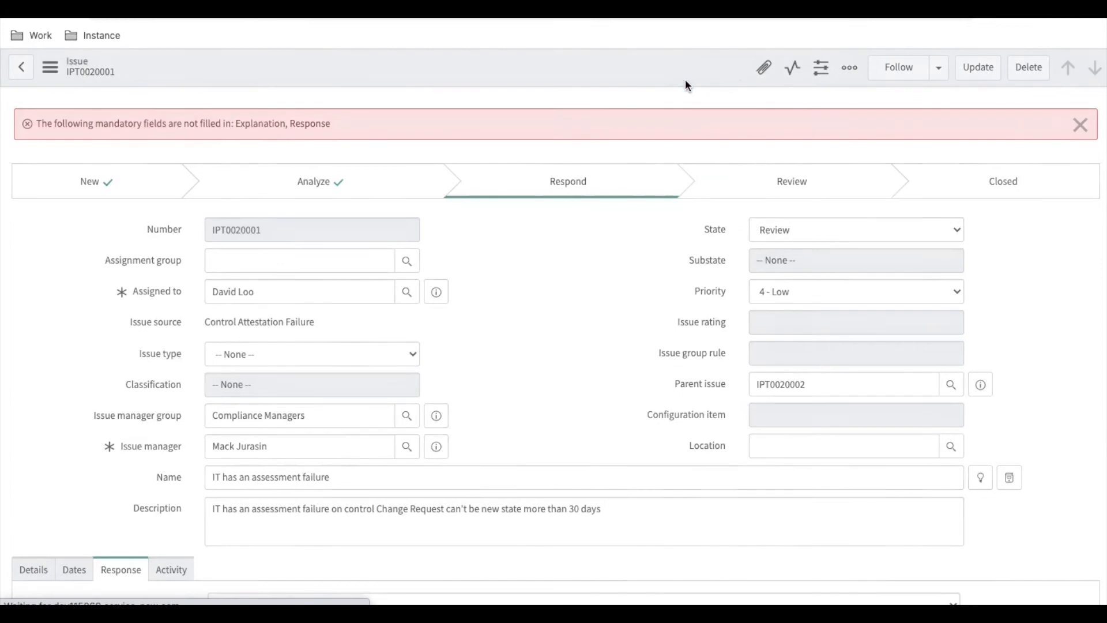
Set the issue's state to Closed Complete and save the record
{"action": "left_click", "coordinate": [829, 190]}
{"action": "left_click", "coordinate": [811, 207]}
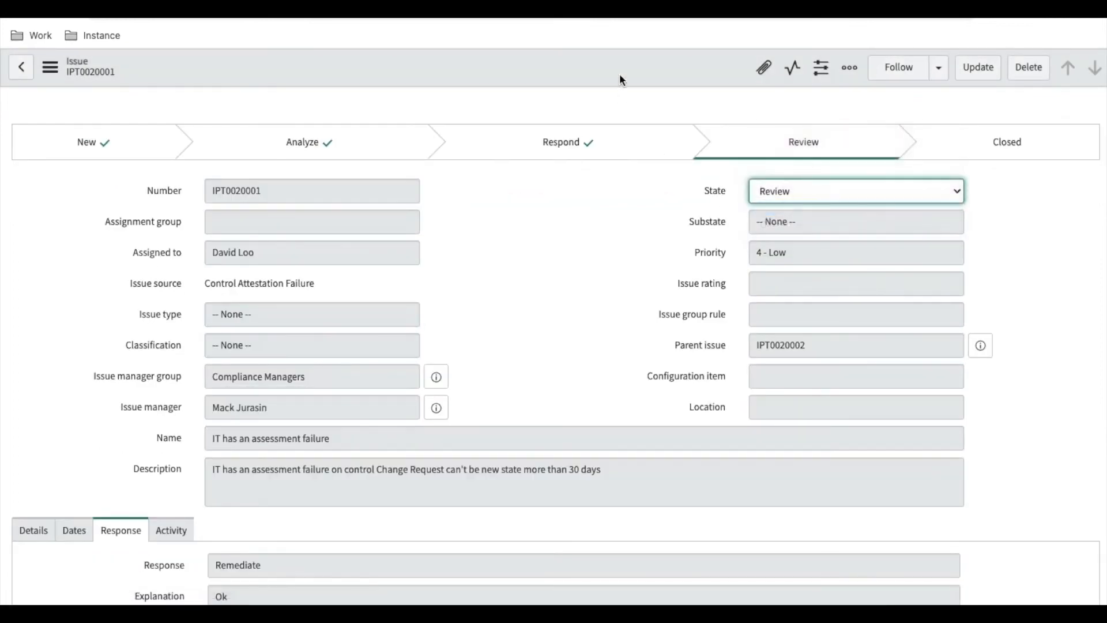
{"action": "right_click", "coordinate": [620, 75]}
{"action": "left_click", "coordinate": [637, 86]}
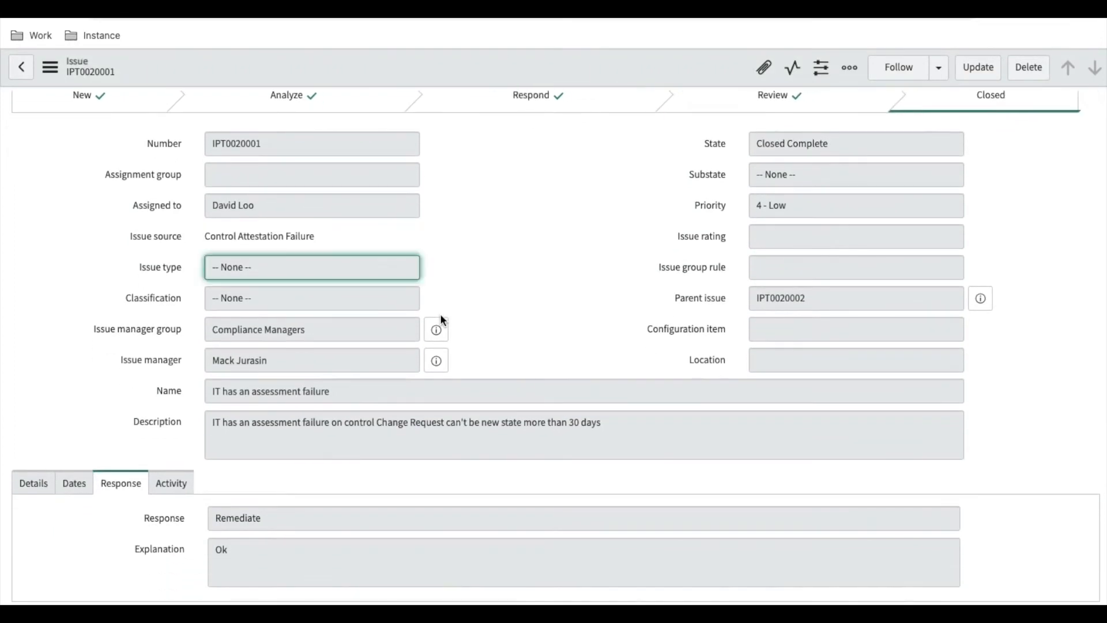
Open the control record linked in the issue's details and examine its status, state, attestation and related records
{"action": "left_click", "coordinate": [33, 487]}
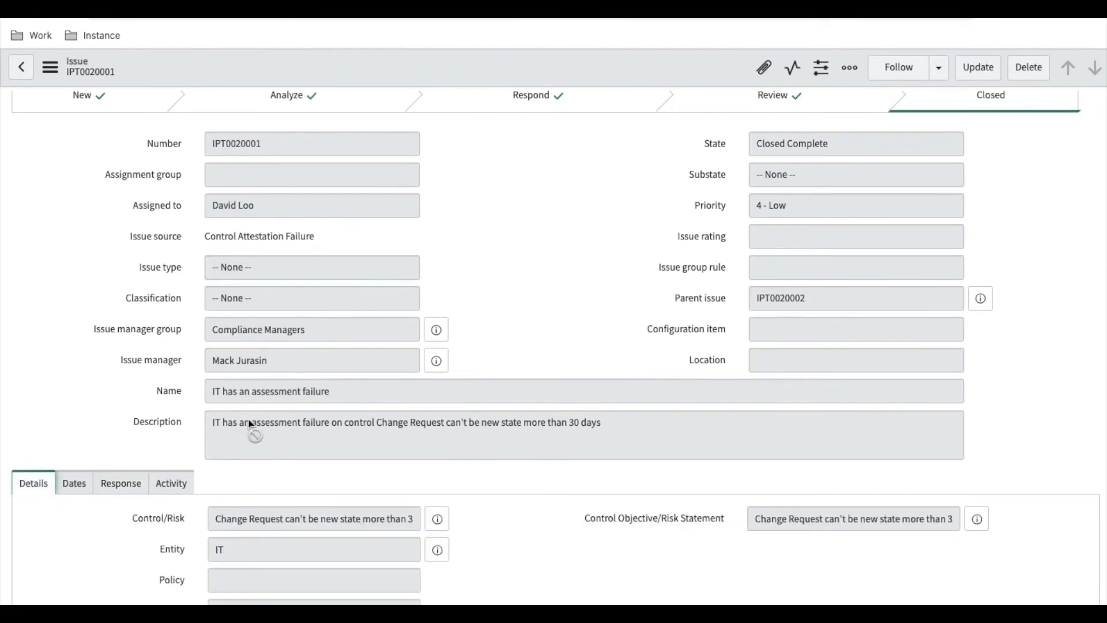
{"action": "scroll", "coordinate": [249, 424], "scroll_direction": "down", "scroll_amount": 1}
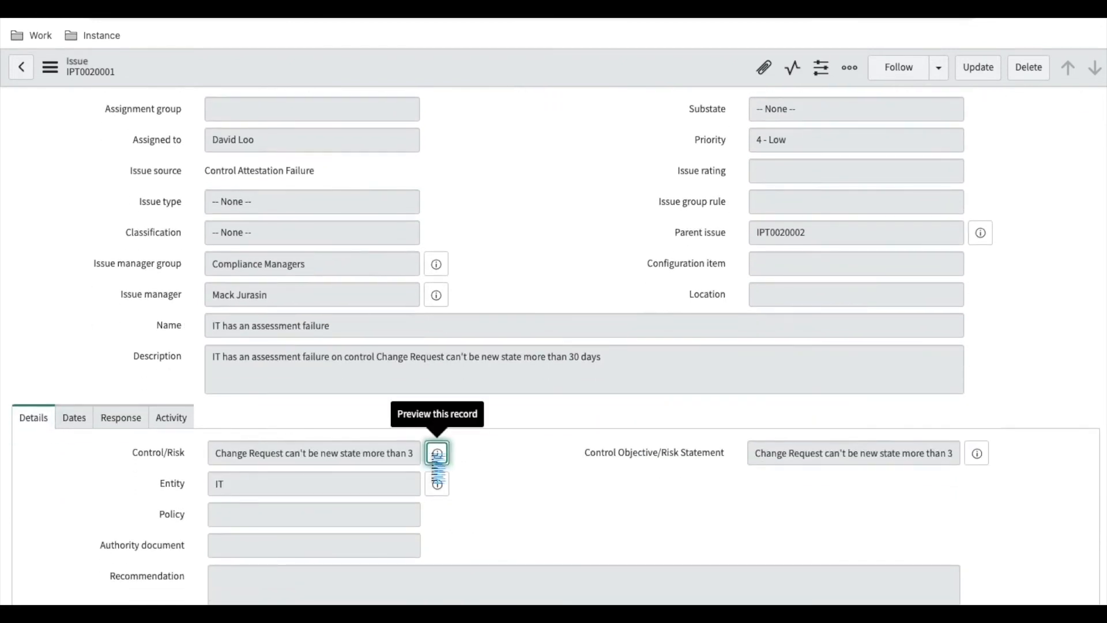
{"action": "left_click", "coordinate": [437, 453]}
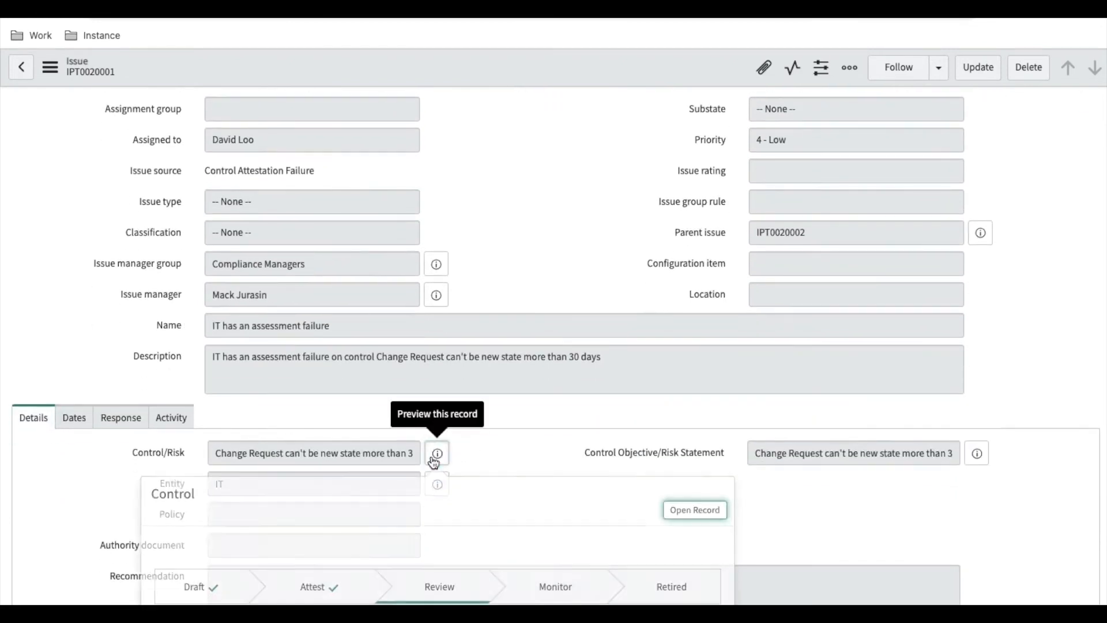
{"action": "left_click", "coordinate": [704, 511]}
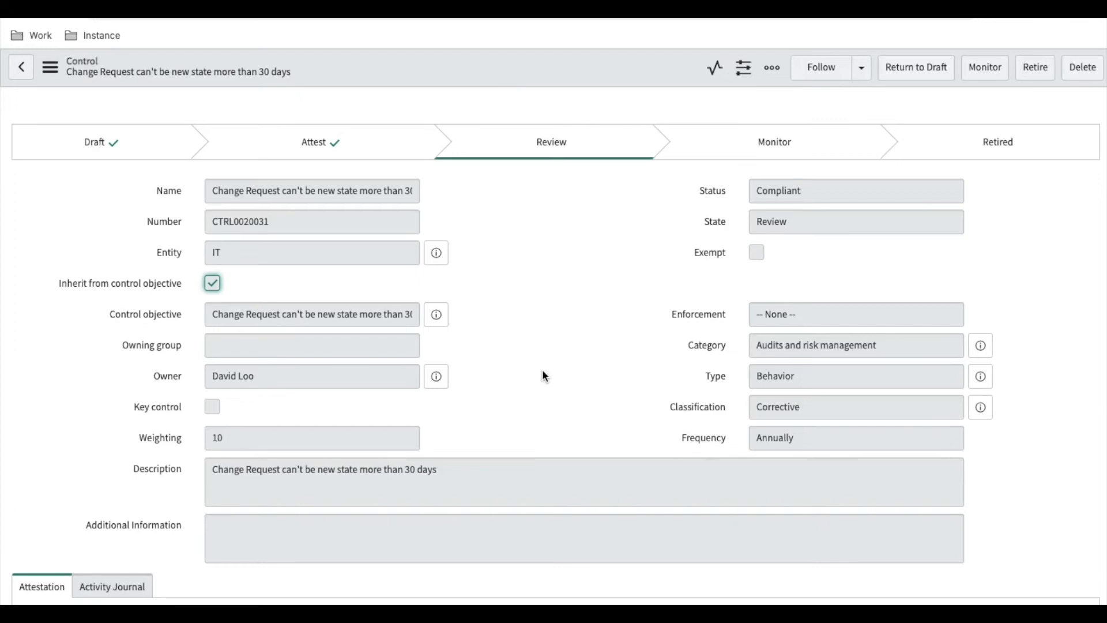
{"action": "scroll", "coordinate": [542, 376], "scroll_direction": "down", "scroll_amount": 6}
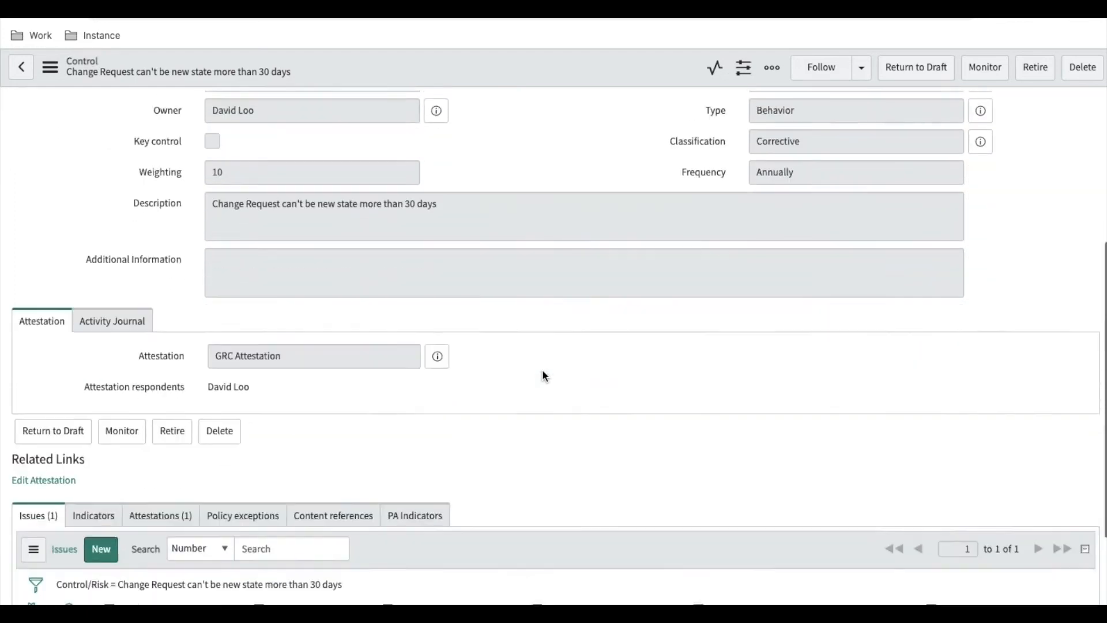
{"action": "scroll", "coordinate": [702, 360], "scroll_direction": "up", "scroll_amount": 6}
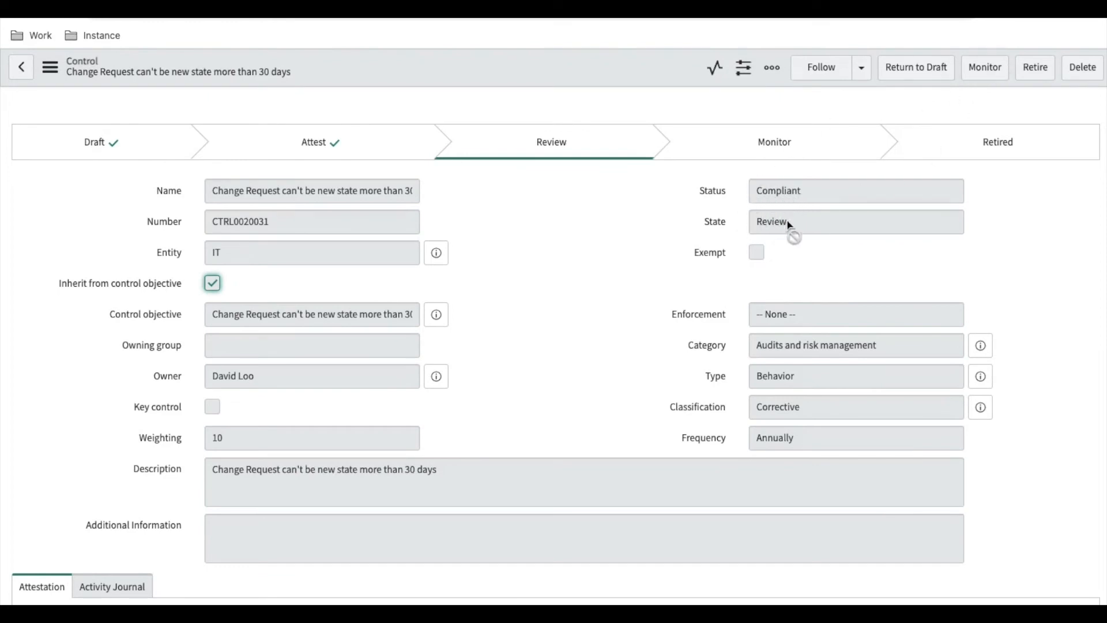
Move the control from Review to Monitor and check its related issues list
{"action": "left_click", "coordinate": [982, 69]}
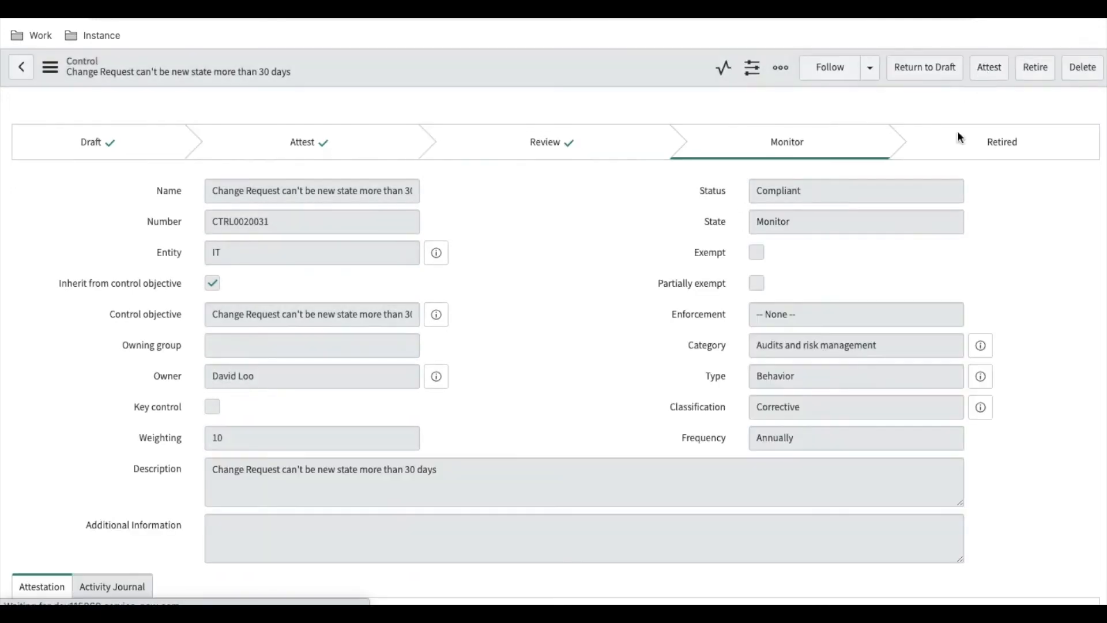
{"action": "scroll", "coordinate": [770, 357], "scroll_direction": "down", "scroll_amount": 7}
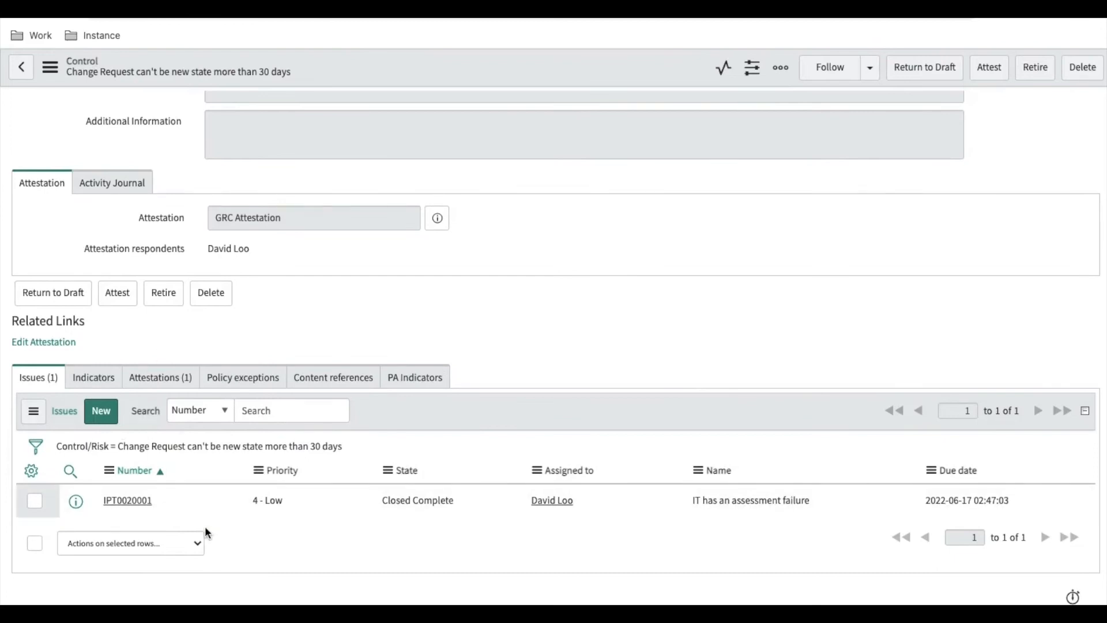
{"action": "scroll", "coordinate": [206, 526], "scroll_direction": "up", "scroll_amount": 1}
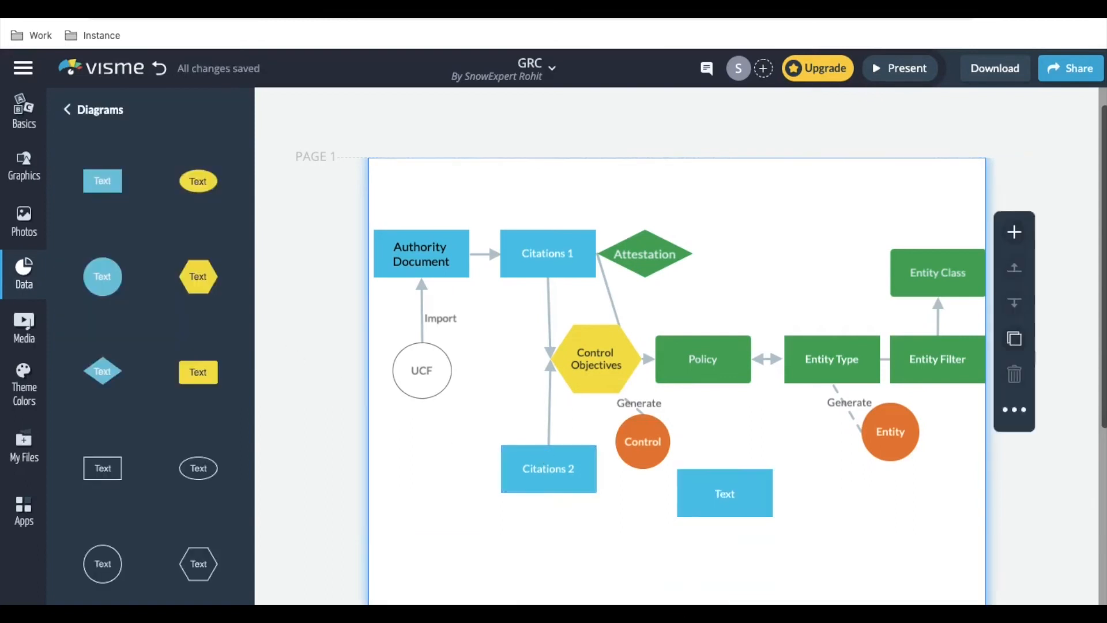
Switch to the GRC diagram in Visme, move the blue text box below the Control circle and add an arrow line
{"action": "left_click_drag", "start_coordinate": [721, 492], "coordinate": [661, 395]}
{"action": "double_click", "coordinate": [664, 395]}
{"action": "left_click", "coordinate": [119, 555]}
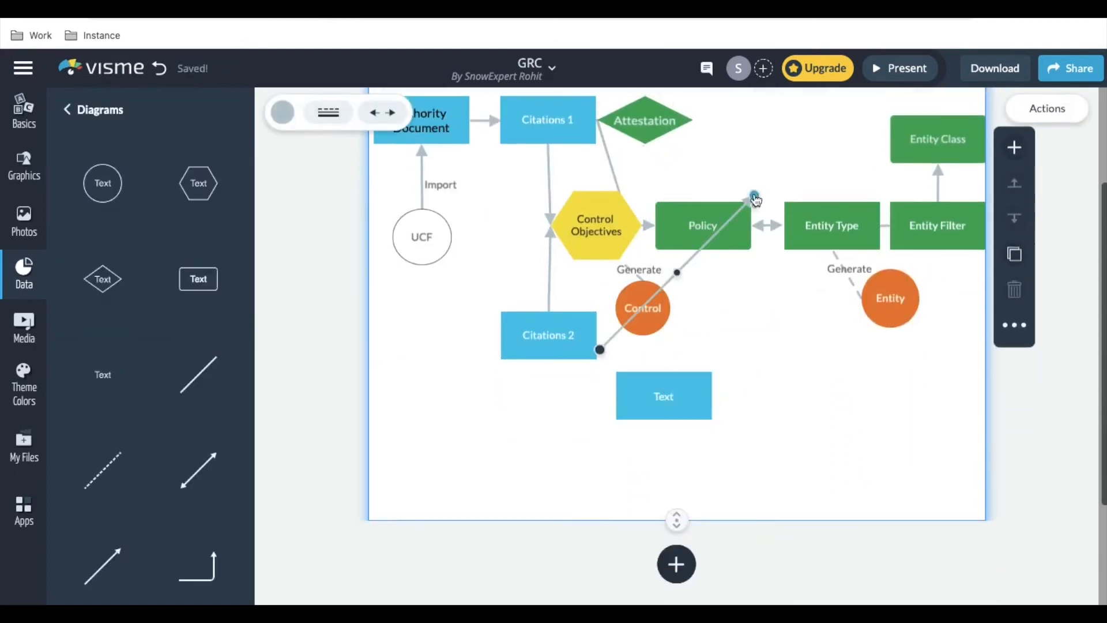
Run the new arrow from the orange Control circle to the blue rectangle beneath it
{"action": "left_click_drag", "start_coordinate": [687, 259], "coordinate": [797, 388]}
{"action": "left_click_drag", "start_coordinate": [709, 478], "coordinate": [653, 341]}
{"action": "left_click_drag", "start_coordinate": [861, 328], "coordinate": [678, 365]}
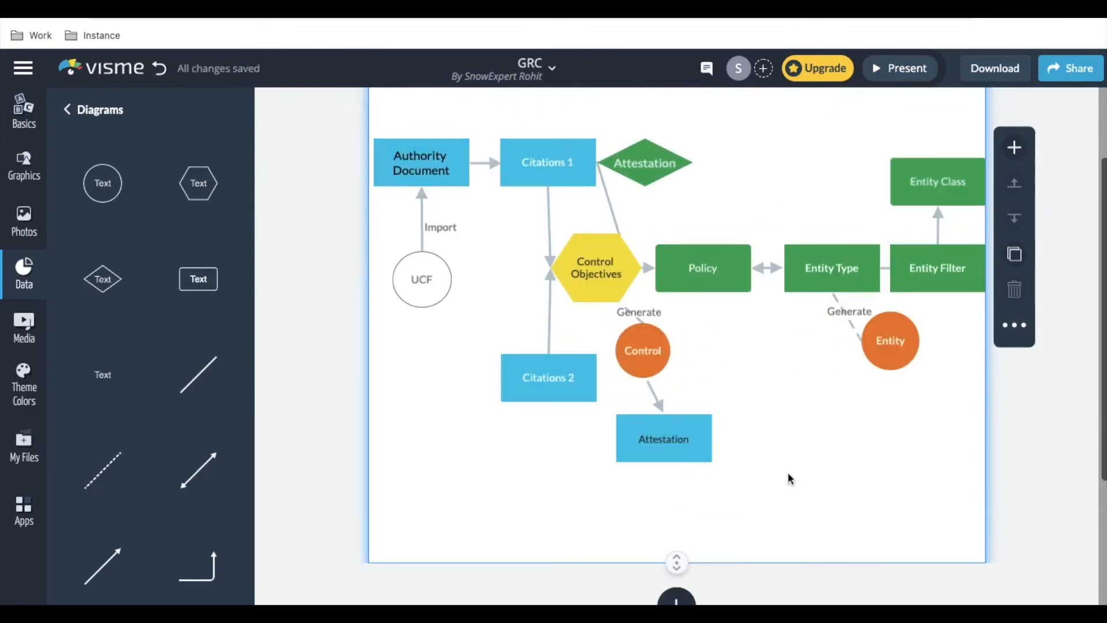
Add a horizontal arrow that starts at the right edge of the lower Attestation rectangle
{"action": "left_click_drag", "start_coordinate": [198, 470], "coordinate": [815, 410]}
{"action": "left_click_drag", "start_coordinate": [610, 395], "coordinate": [713, 438]}
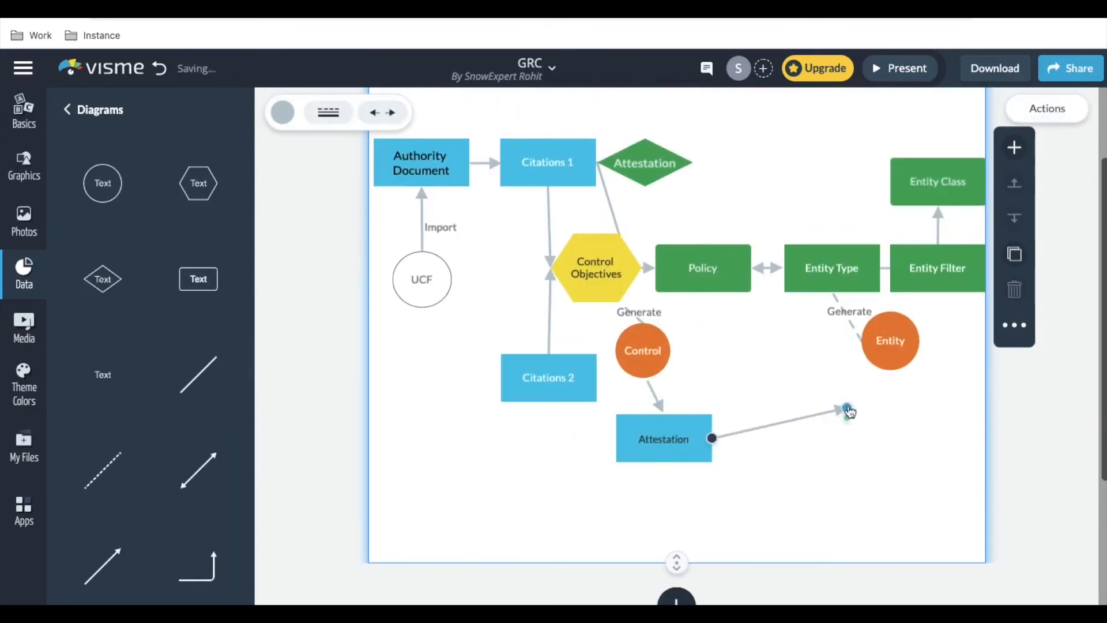
{"action": "left_click_drag", "start_coordinate": [847, 410], "coordinate": [851, 439]}
Place a text label reading "Negative Response" on the arrow leaving the Attestation rectangle
{"action": "scroll", "coordinate": [150, 358], "scroll_direction": "down", "scroll_amount": 1}
{"action": "left_click_drag", "start_coordinate": [102, 324], "coordinate": [761, 437]}
{"action": "double_click", "coordinate": [762, 436]}
{"action": "type", "text": "Negative Response"}
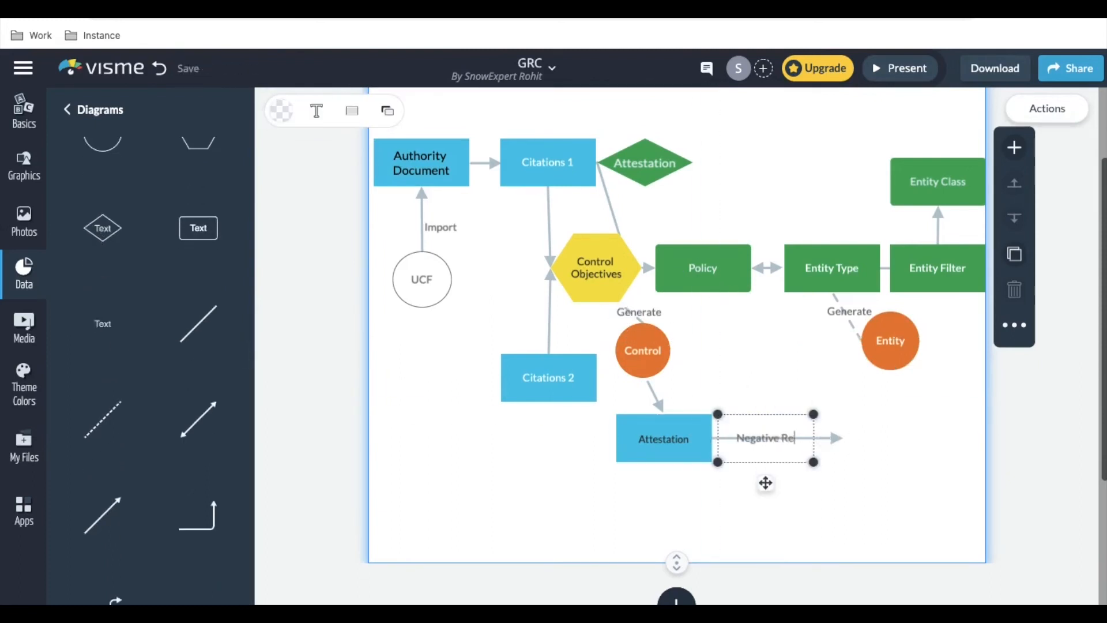
{"action": "left_click", "coordinate": [833, 462]}
{"action": "scroll", "coordinate": [211, 392], "scroll_direction": "up", "scroll_amount": 1}
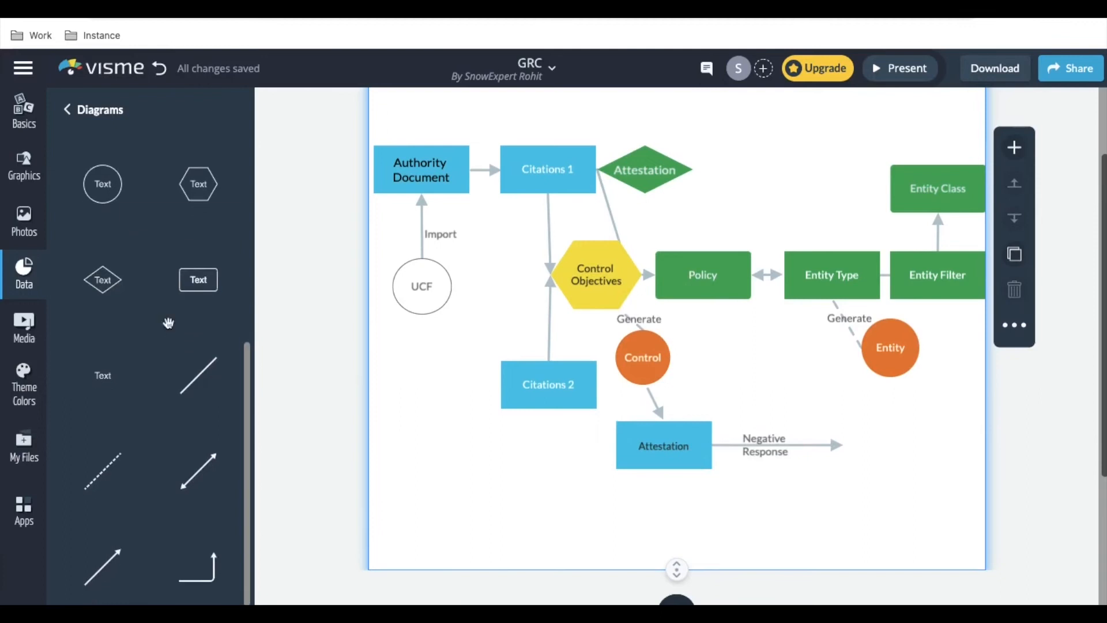
Add a rectangle labelled "Generate Issue" at the end of the Negative Response arrow
{"action": "left_click", "coordinate": [198, 298]}
{"action": "left_click_drag", "start_coordinate": [686, 330], "coordinate": [899, 452]}
{"action": "double_click", "coordinate": [890, 445]}
{"action": "key", "text": "BackSpace"}
{"action": "type", "text": "Generate Issue"}
{"action": "left_click", "coordinate": [806, 542]}
{"action": "scroll", "coordinate": [806, 549], "scroll_direction": "down", "scroll_amount": 1}
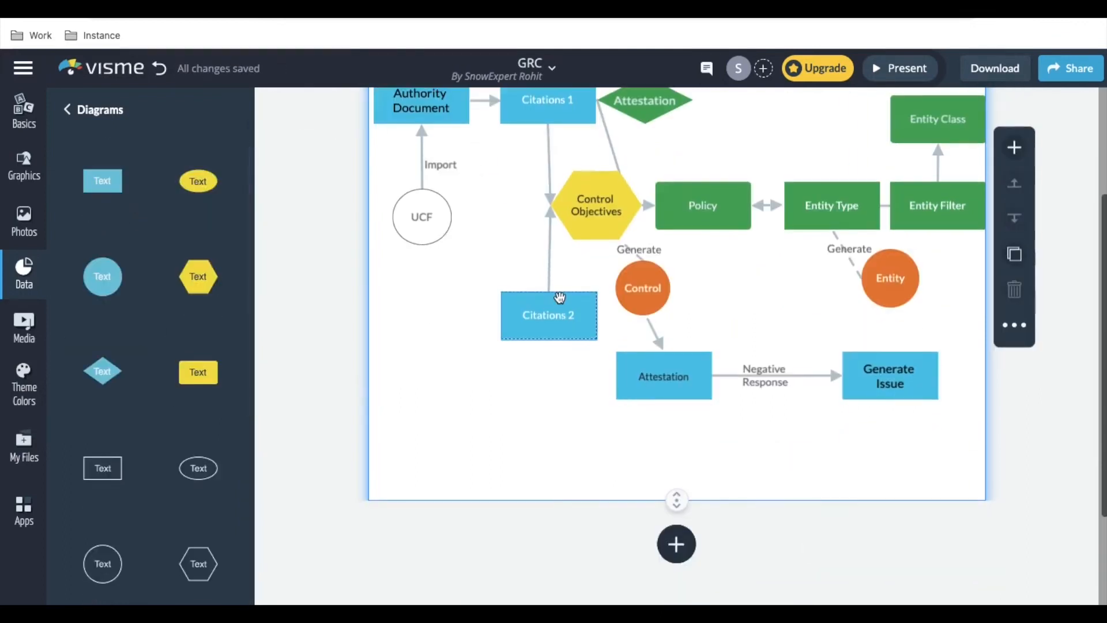
Add an outlined hexagon labelled "Issue Compliant" and shrink it
{"action": "left_click_drag", "start_coordinate": [102, 181], "coordinate": [779, 440]}
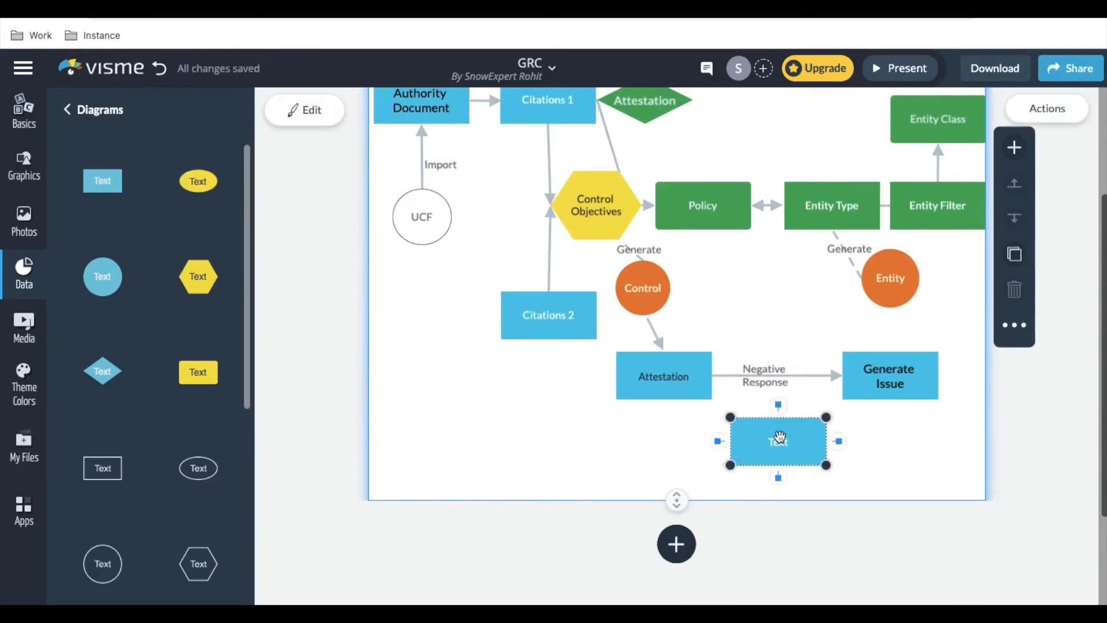
{"action": "key", "text": "BackSpace"}
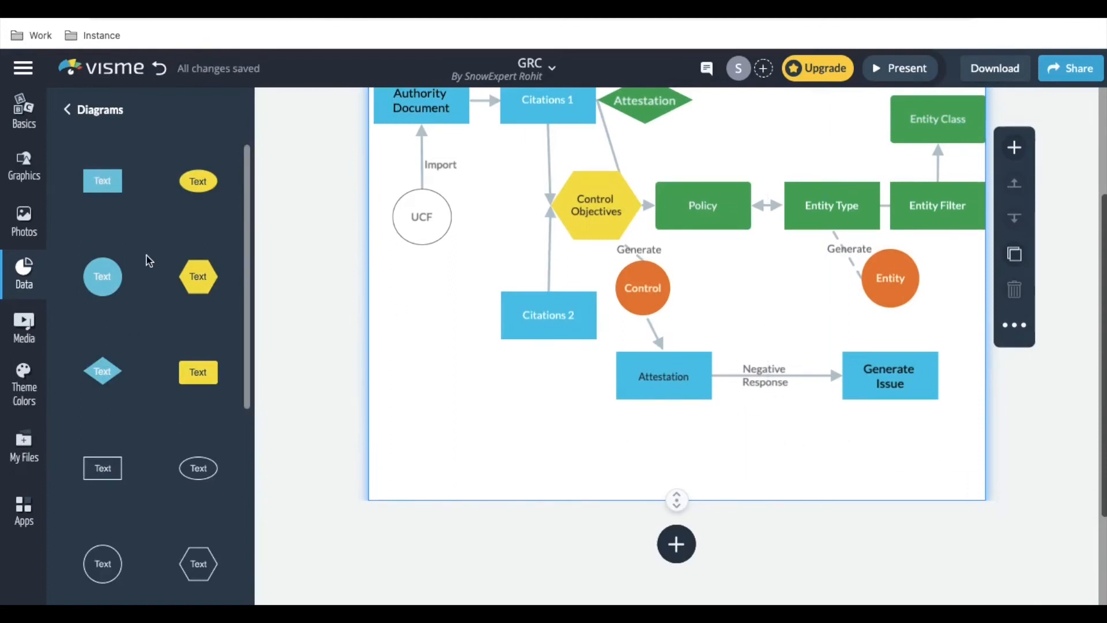
{"action": "left_click_drag", "start_coordinate": [199, 564], "coordinate": [758, 282]}
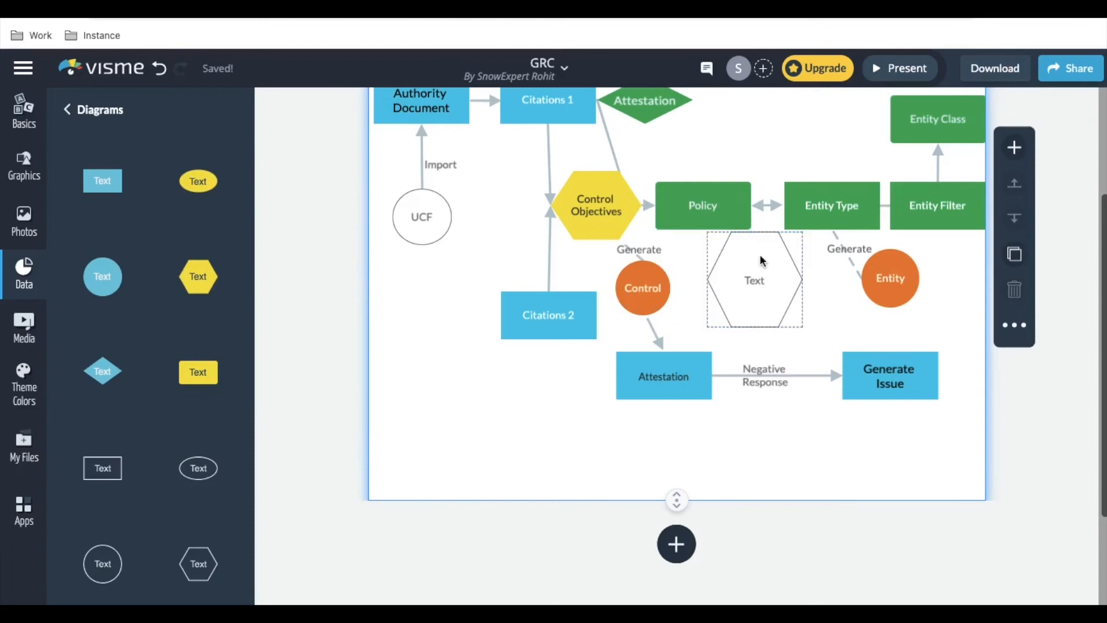
{"action": "type", "text": "Compliant"}
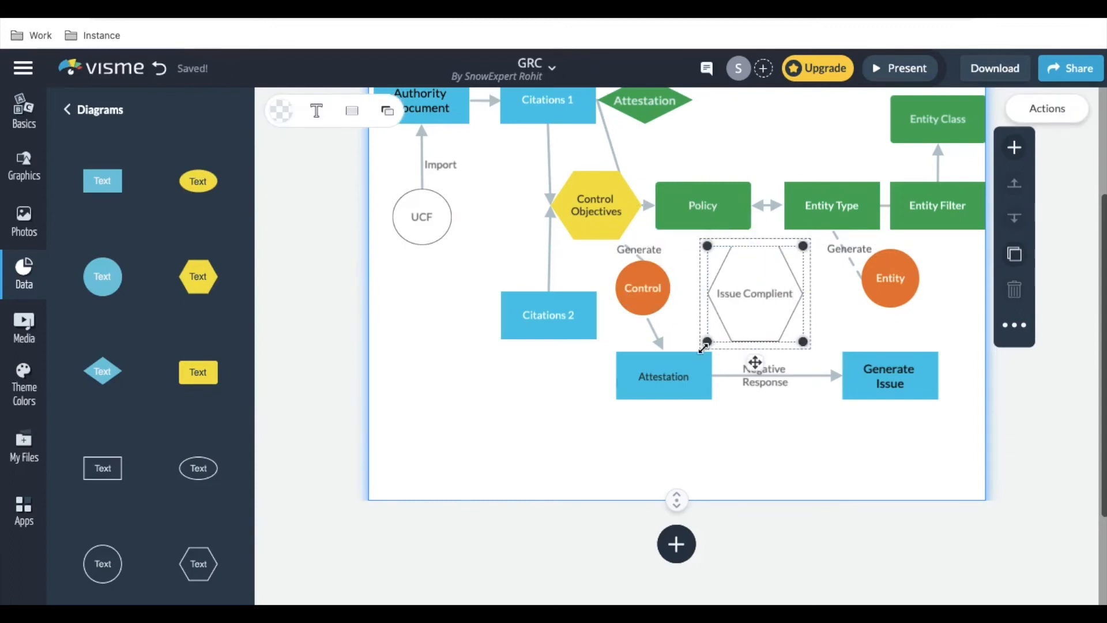
{"action": "left_click", "coordinate": [753, 363]}
{"action": "left_click_drag", "start_coordinate": [764, 326], "coordinate": [764, 354]}
Add another arrow and move the Issue Compliant hexagon below the Negative Response arrow
{"action": "left_click", "coordinate": [178, 440]}
{"action": "scroll", "coordinate": [179, 439], "scroll_direction": "down", "scroll_amount": 8}
{"action": "left_click", "coordinate": [103, 506]}
{"action": "left_click_drag", "start_coordinate": [600, 331], "coordinate": [736, 205]}
{"action": "left_click", "coordinate": [713, 316]}
{"action": "left_click", "coordinate": [722, 210]}
{"action": "left_click", "coordinate": [723, 209]}
{"action": "left_click_drag", "start_coordinate": [773, 297], "coordinate": [773, 444]}
{"action": "left_click", "coordinate": [691, 251]}
{"action": "left_click", "coordinate": [691, 253]}
{"action": "left_click", "coordinate": [717, 447]}
{"action": "left_click", "coordinate": [724, 210]}
Connect the arrow from the lower Attestation rectangle to the Issue Compliant hexagon, shifting the hexagon slightly right
{"action": "left_click_drag", "start_coordinate": [755, 178], "coordinate": [742, 419]}
{"action": "left_click_drag", "start_coordinate": [688, 250], "coordinate": [713, 402]}
{"action": "left_click_drag", "start_coordinate": [771, 452], "coordinate": [798, 452]}
{"action": "left_click", "coordinate": [728, 411]}
{"action": "left_click_drag", "start_coordinate": [742, 420], "coordinate": [761, 434]}
{"action": "left_click", "coordinate": [700, 425]}
{"action": "left_click", "coordinate": [730, 414]}
{"action": "left_click_drag", "start_coordinate": [714, 404], "coordinate": [713, 402]}
{"action": "left_click", "coordinate": [665, 435]}
Place a text label reading "Positive Response" on the arrow from Attestation to Issue Compliant
{"action": "scroll", "coordinate": [94, 371], "scroll_direction": "up", "scroll_amount": 3}
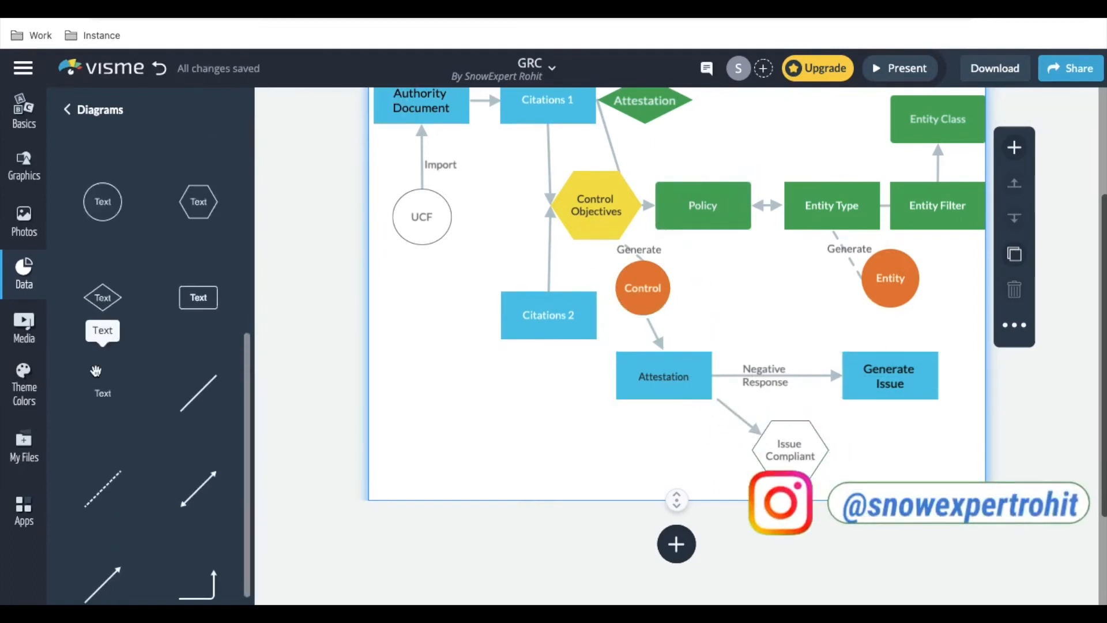
{"action": "scroll", "coordinate": [95, 371], "scroll_direction": "down", "scroll_amount": 1}
{"action": "scroll", "coordinate": [96, 371], "scroll_direction": "down", "scroll_amount": 1}
{"action": "left_click", "coordinate": [102, 441]}
{"action": "left_click_drag", "start_coordinate": [686, 254], "coordinate": [736, 411]}
{"action": "double_click", "coordinate": [736, 413]}
{"action": "type", "text": "Positive Response"}
{"action": "left_click", "coordinate": [338, 297]}
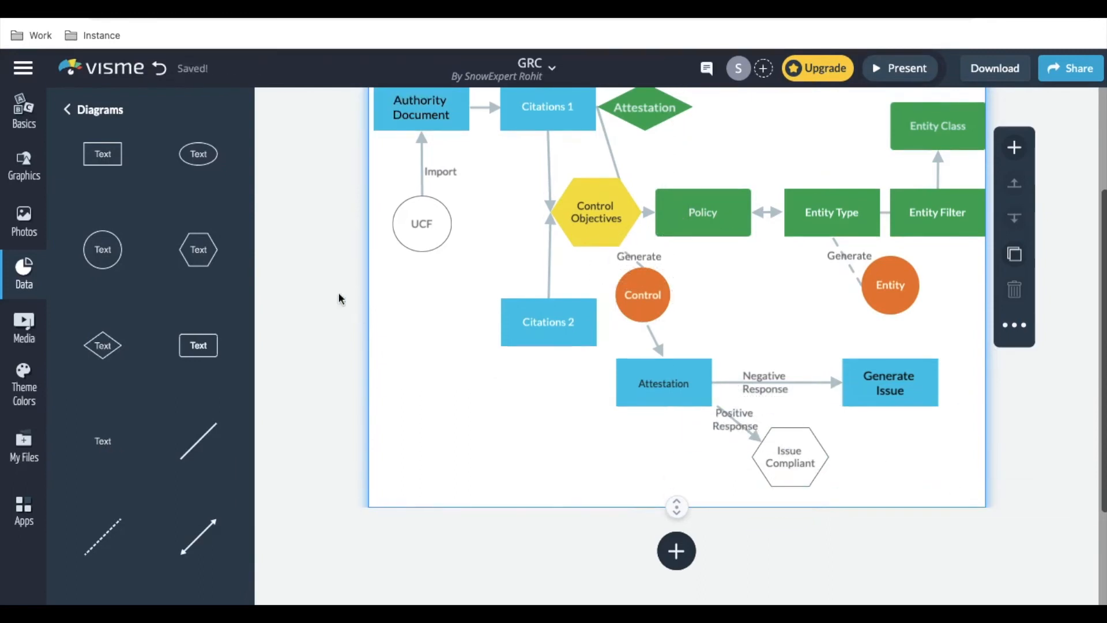
Connect the Generate Issue rectangle to the Issue Compliant hexagon with an arrow pointing at the hexagon
{"action": "scroll", "coordinate": [455, 453], "scroll_direction": "up", "scroll_amount": 1}
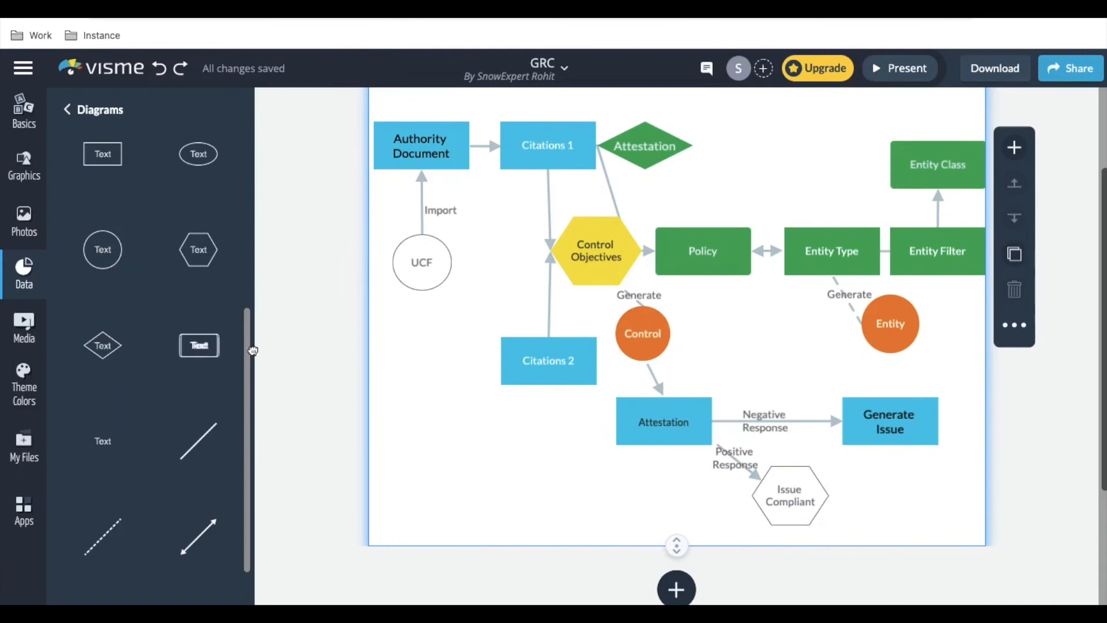
{"action": "scroll", "coordinate": [160, 499], "scroll_direction": "down", "scroll_amount": 2}
{"action": "left_click", "coordinate": [98, 516]}
{"action": "left_click_drag", "start_coordinate": [644, 331], "coordinate": [894, 451]}
{"action": "left_click_drag", "start_coordinate": [756, 222], "coordinate": [829, 501]}
Place a text label reading "Remediate Issue" on the arrow from Generate Issue to the hexagon
{"action": "left_click", "coordinate": [103, 339]}
{"action": "left_click_drag", "start_coordinate": [700, 301], "coordinate": [870, 465]}
{"action": "double_click", "coordinate": [869, 466]}
{"action": "type", "text": "Remediate Issue"}
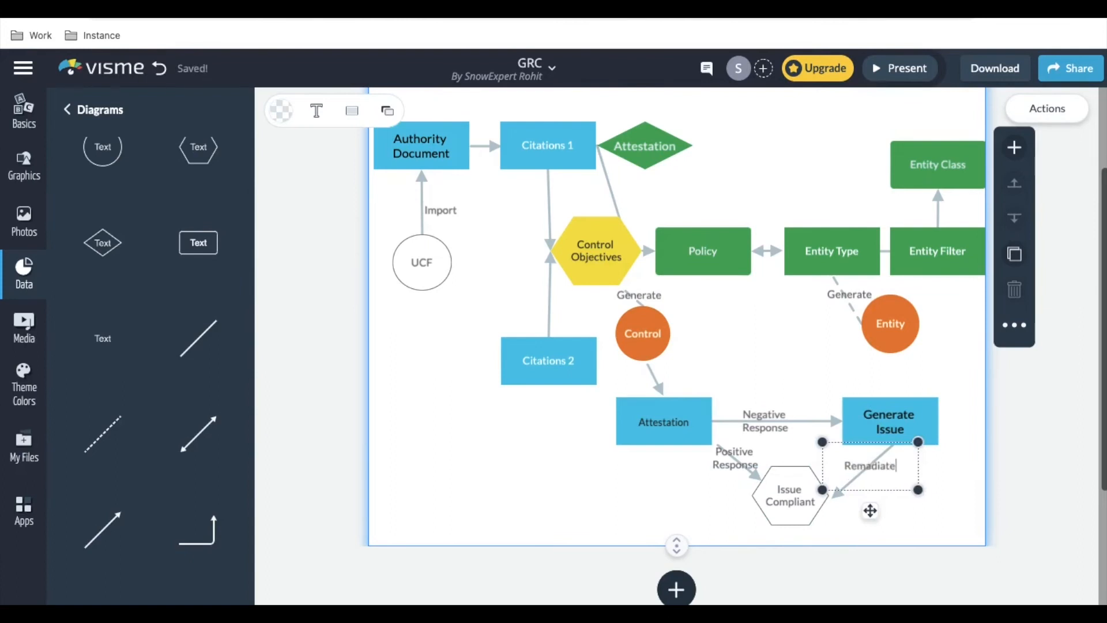
{"action": "left_click", "coordinate": [956, 511]}
{"action": "scroll", "coordinate": [956, 511], "scroll_direction": "down", "scroll_amount": 1}
{"action": "scroll", "coordinate": [148, 242], "scroll_direction": "up", "scroll_amount": 1}
{"action": "left_click", "coordinate": [103, 166]}
{"action": "key", "text": "Delete"}
Add a filled circle below and left of the lower Attestation rectangle, reduced to fit the space
{"action": "scroll", "coordinate": [145, 430], "scroll_direction": "up", "scroll_amount": 7}
{"action": "left_click", "coordinate": [103, 277]}
{"action": "left_click_drag", "start_coordinate": [685, 264], "coordinate": [583, 470]}
{"action": "left_click_drag", "start_coordinate": [534, 521], "coordinate": [561, 494]}
{"action": "left_click_drag", "start_coordinate": [586, 462], "coordinate": [581, 476]}
Change the new circle's fill colour to orange
{"action": "scroll", "coordinate": [496, 447], "scroll_direction": "up", "scroll_amount": 3}
{"action": "left_click", "coordinate": [328, 109]}
{"action": "left_click", "coordinate": [281, 111]}
{"action": "left_click", "coordinate": [299, 202]}
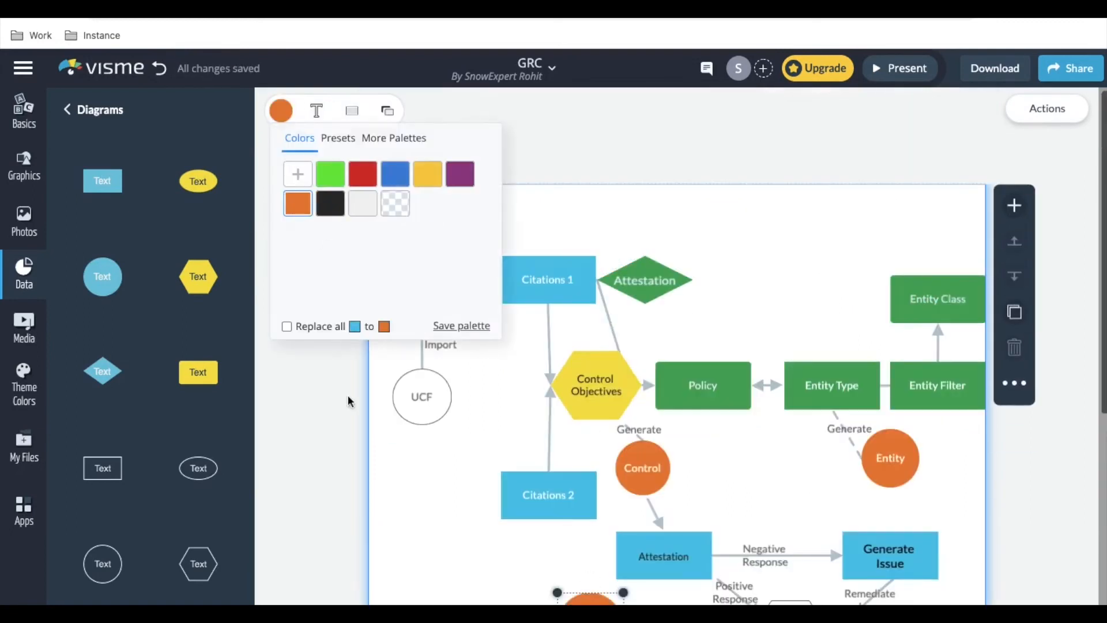
Label the new orange circle "Control"
{"action": "scroll", "coordinate": [349, 400], "scroll_direction": "down", "scroll_amount": 3}
{"action": "double_click", "coordinate": [590, 512]}
{"action": "type", "text": "Control"}
{"action": "left_click", "coordinate": [461, 501]}
Draw an arrow from the Issue Compliant hexagon to the lower orange Control circle
{"action": "scroll", "coordinate": [130, 526], "scroll_direction": "down", "scroll_amount": 7}
{"action": "left_click", "coordinate": [107, 510]}
{"action": "left_click_drag", "start_coordinate": [601, 397], "coordinate": [751, 516]}
{"action": "left_click_drag", "start_coordinate": [754, 241], "coordinate": [624, 512]}
{"action": "left_click", "coordinate": [663, 543]}
Extend the lower Control circle's label to "Control In Review" and the upper one's to "Control in Draft"
{"action": "left_click", "coordinate": [605, 507]}
{"action": "type", "text": "In Review"}
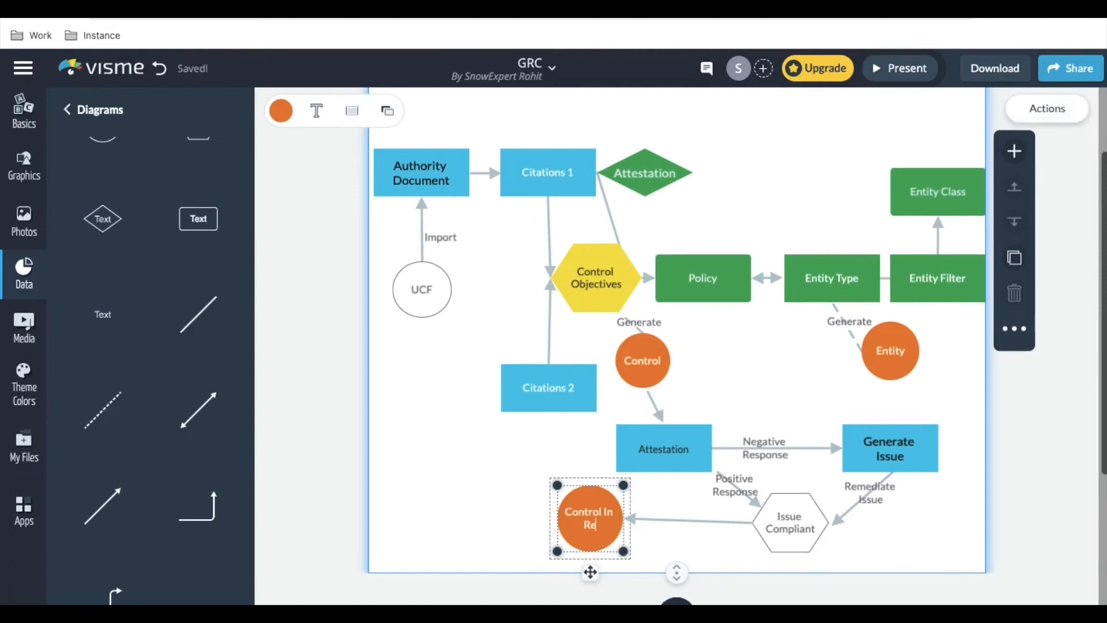
{"action": "double_click", "coordinate": [652, 363]}
{"action": "type", "text": "in Draft"}
{"action": "left_click", "coordinate": [757, 373]}
{"action": "left_click", "coordinate": [662, 362]}
{"action": "left_click", "coordinate": [666, 468]}
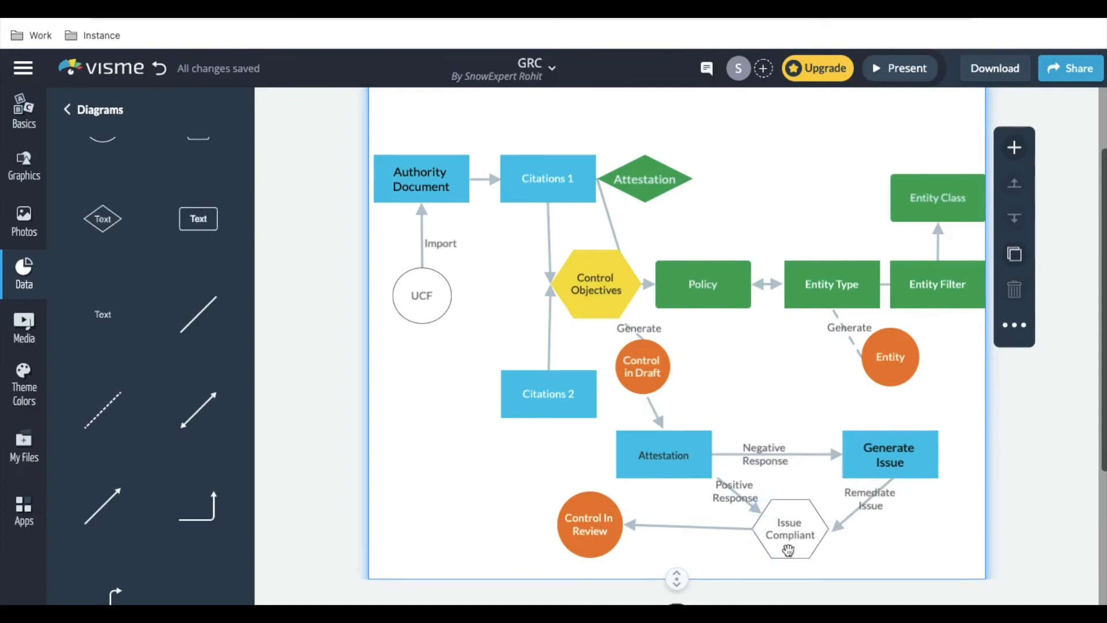
Change the hexagon's label to "Control Compliant"
{"action": "double_click", "coordinate": [801, 522]}
{"action": "key", "text": "BackSpace"}
{"action": "key", "text": "BackSpace"}
{"action": "key", "text": "BackSpace"}
{"action": "key", "text": "BackSpace"}
{"action": "key", "text": "BackSpace"}
{"action": "type", "text": "Control"}
{"action": "left_click", "coordinate": [847, 554]}
{"action": "left_click", "coordinate": [592, 539]}
{"action": "key", "text": "Delete"}
{"action": "scroll", "coordinate": [154, 377], "scroll_direction": "up", "scroll_amount": 5}
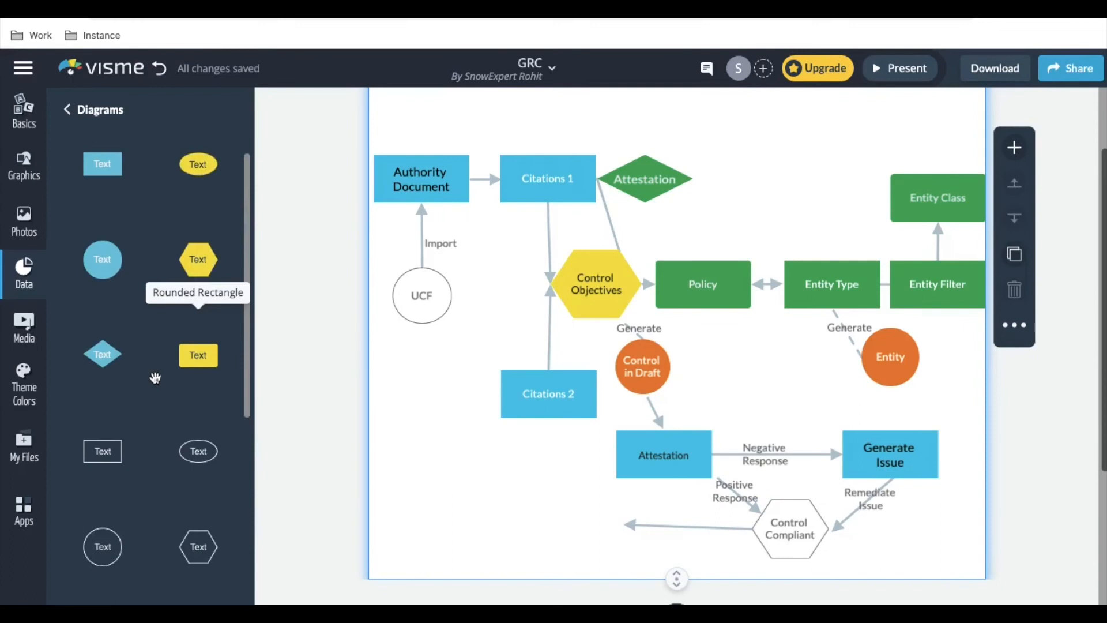
{"action": "key", "text": "ctrl+z"}
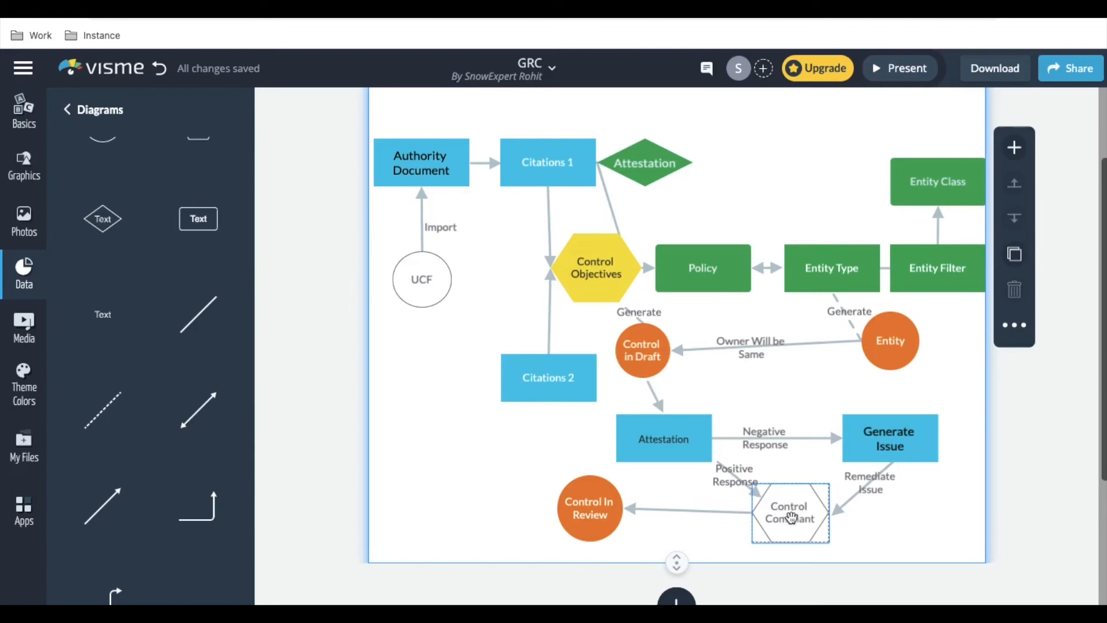
Change the label of the Control In Review circle to "Control In Monitor"
{"action": "left_click", "coordinate": [601, 517]}
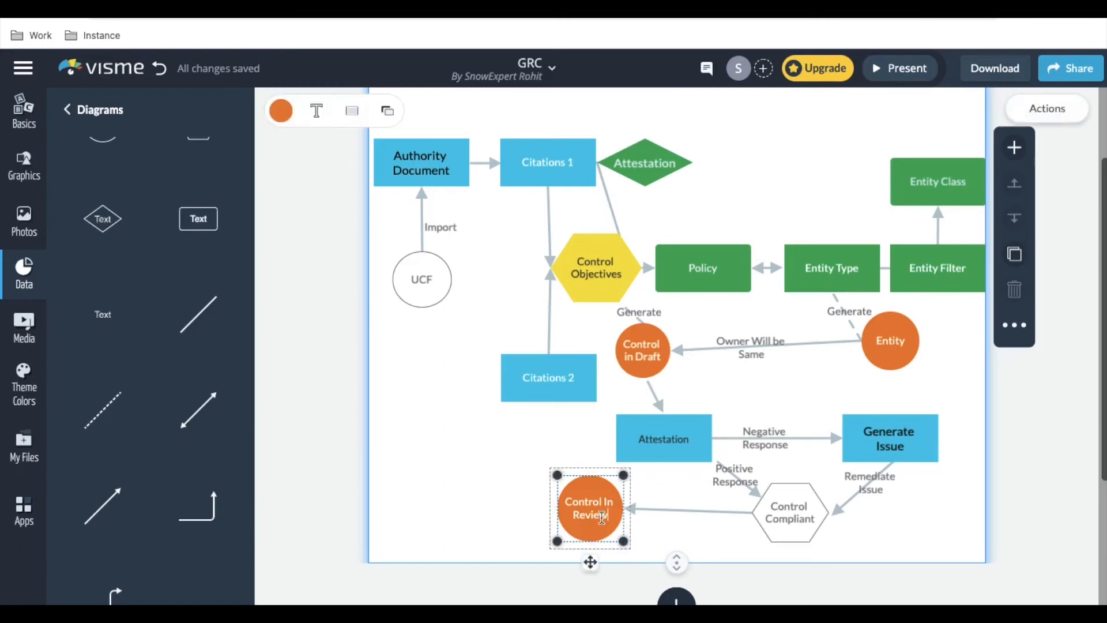
{"action": "left_click", "coordinate": [603, 517]}
{"action": "key", "text": "BackSpace"}
{"action": "key", "text": "BackSpace"}
{"action": "key", "text": "BackSpace"}
{"action": "key", "text": "BackSpace"}
{"action": "key", "text": "BackSpace"}
{"action": "key", "text": "BackSpace"}
{"action": "type", "text": "Monitor"}
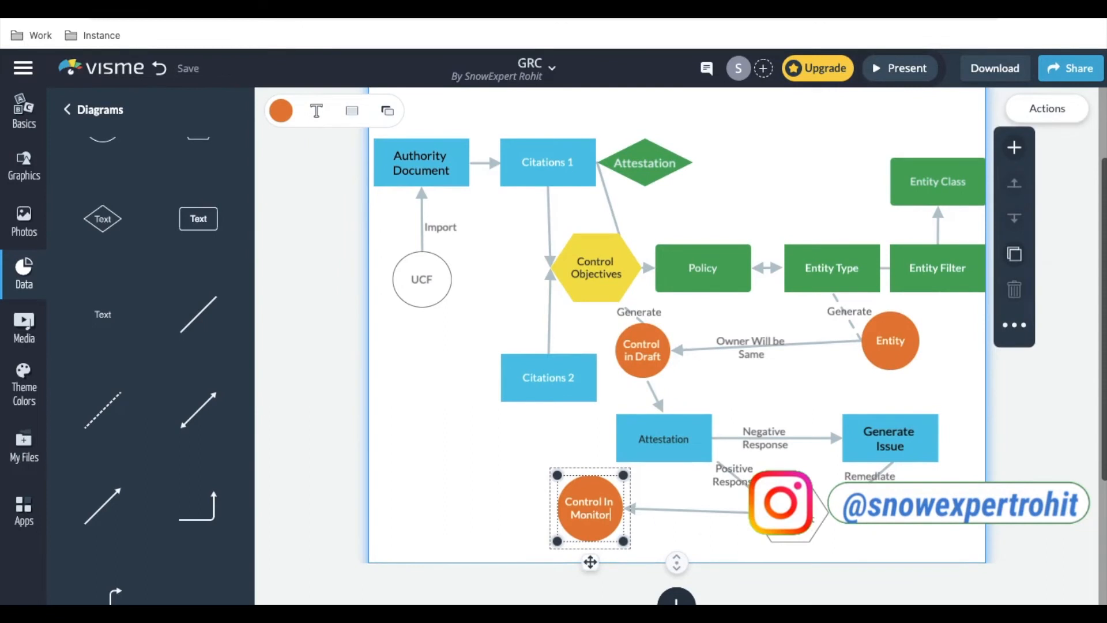
{"action": "left_click", "coordinate": [698, 538]}
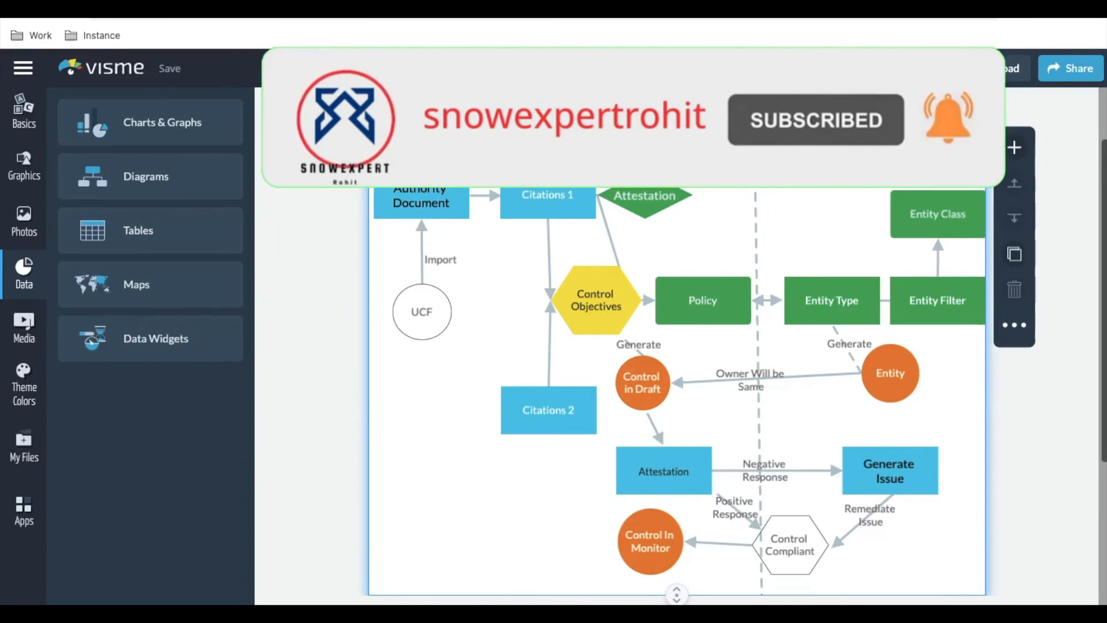
Examine the flow linking Control In Monitor, Control Objectives and Policy with Entity Type, Entity Filter and Entity Class
{"action": "left_click", "coordinate": [669, 552]}
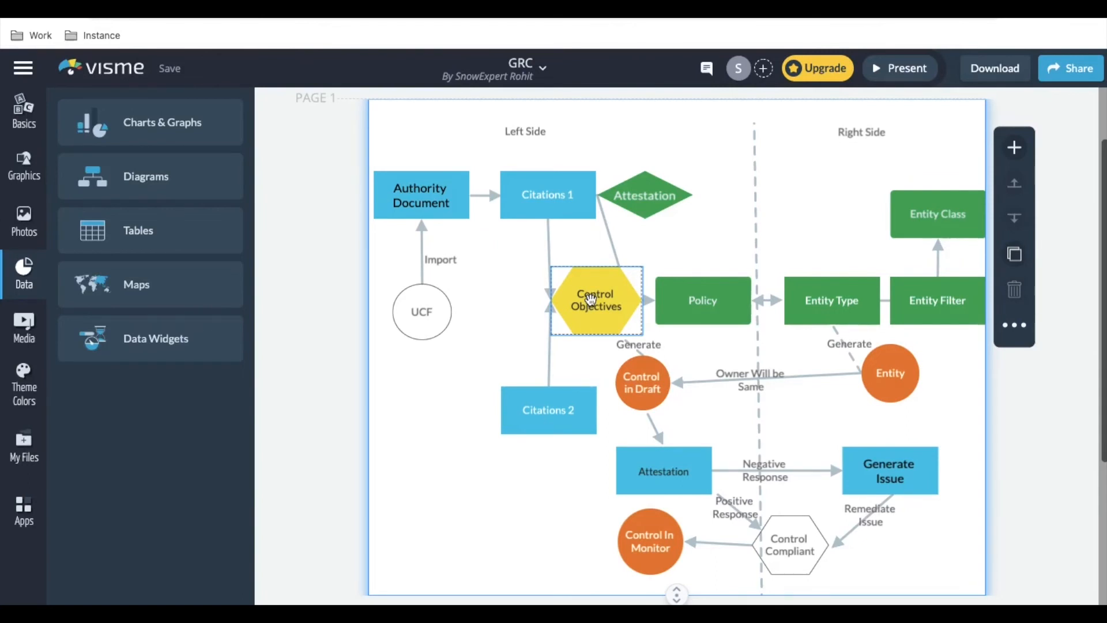
{"action": "left_click", "coordinate": [697, 301]}
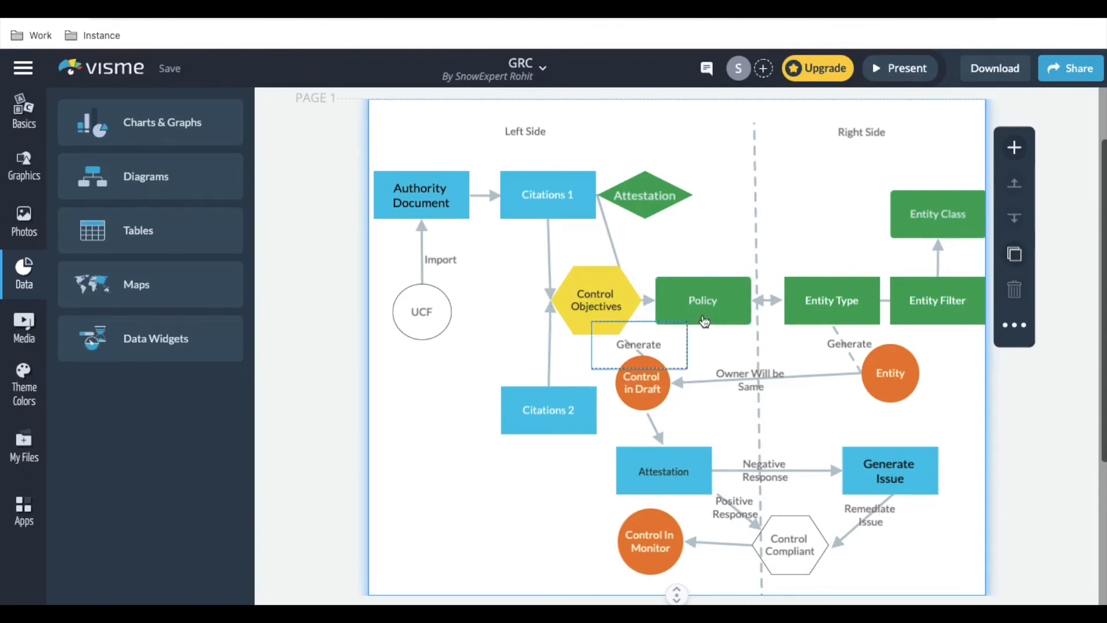
{"action": "left_click", "coordinate": [602, 302]}
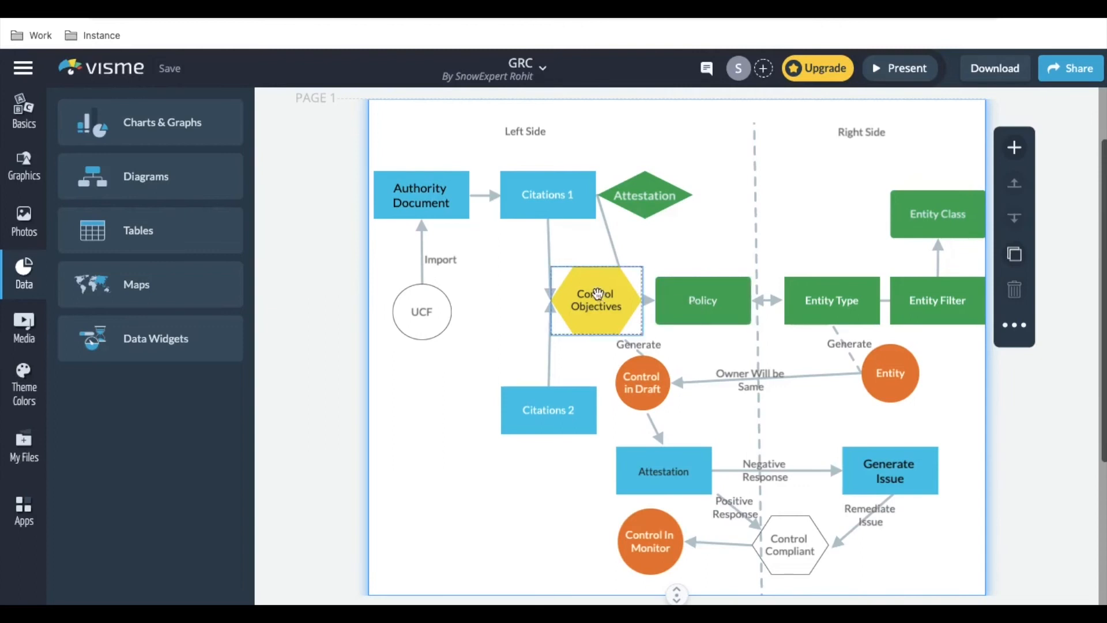
{"action": "left_click", "coordinate": [698, 302]}
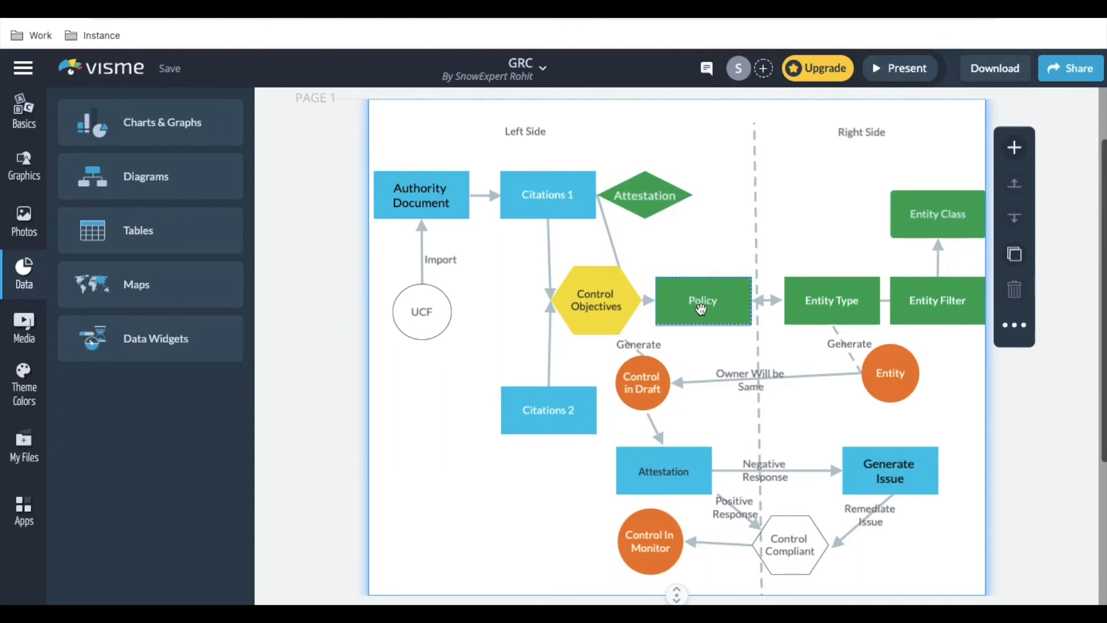
{"action": "left_click", "coordinate": [926, 222]}
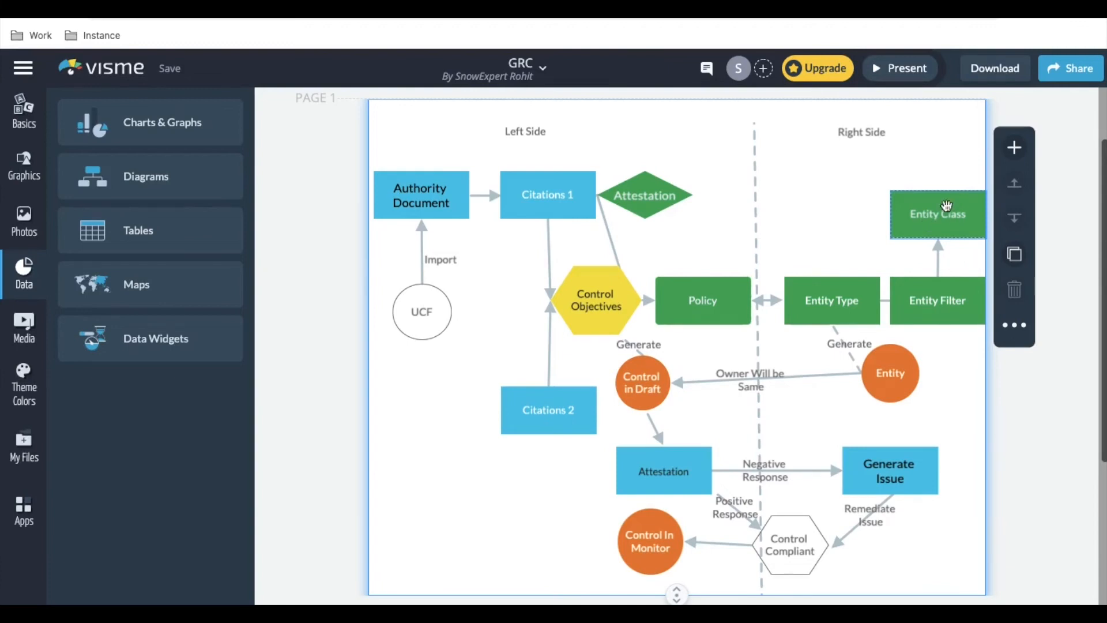
{"action": "left_click", "coordinate": [939, 300]}
{"action": "left_click", "coordinate": [824, 299]}
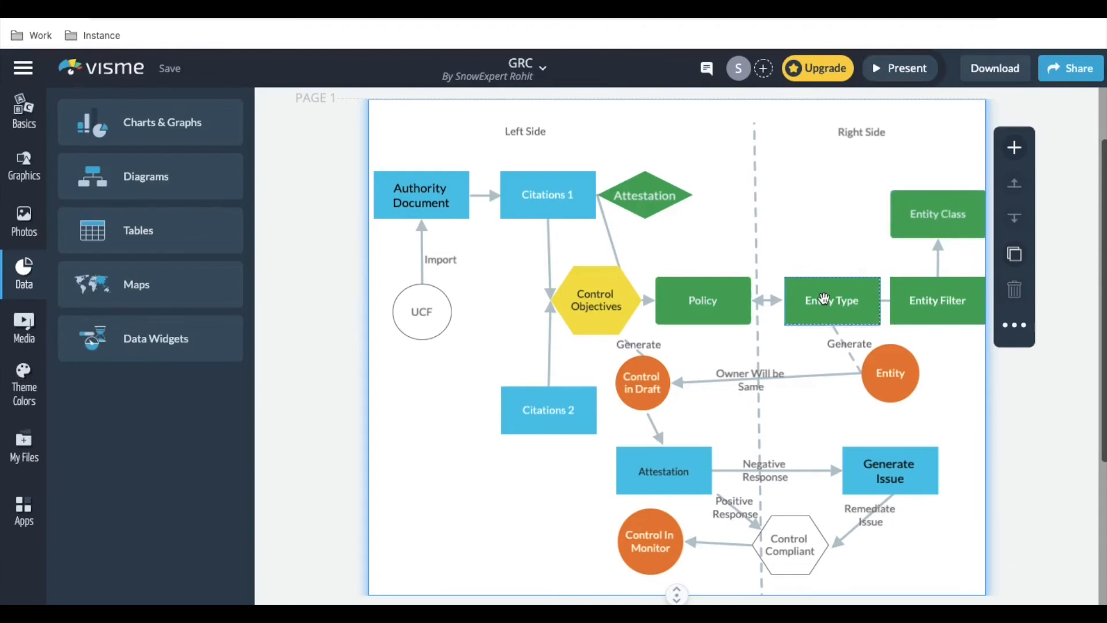
{"action": "left_click", "coordinate": [958, 211]}
{"action": "left_click", "coordinate": [844, 300]}
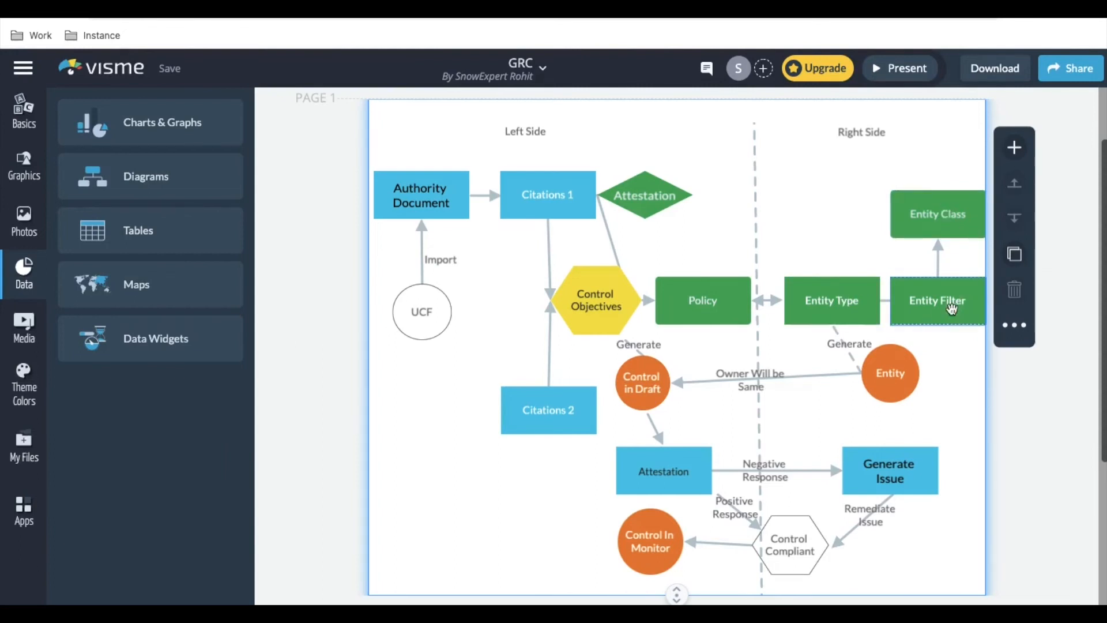
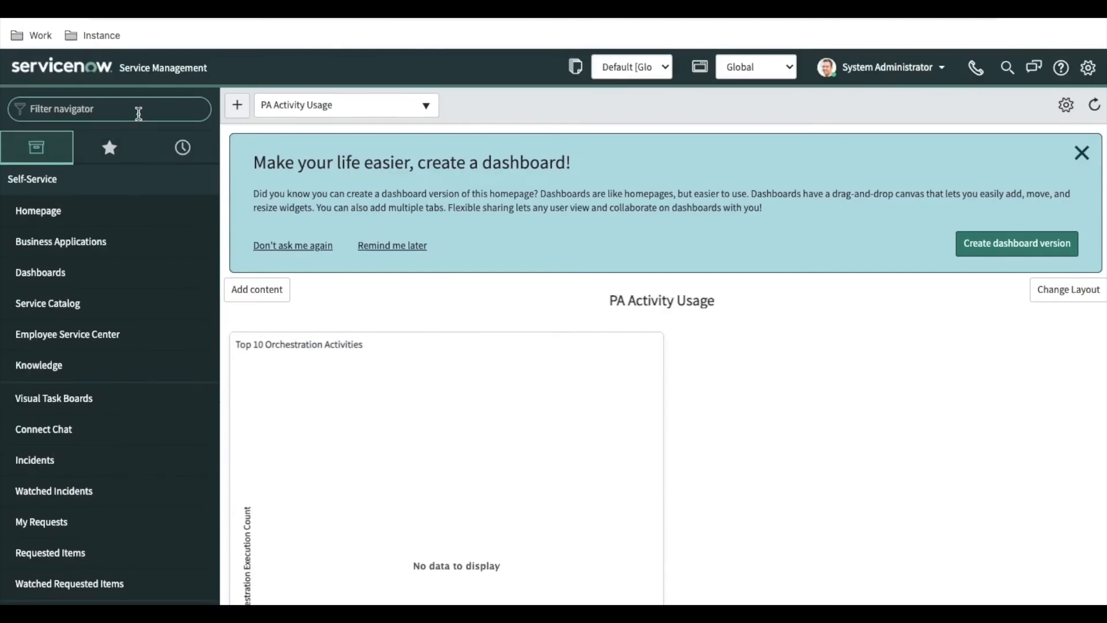
In ServiceNow, filter the navigator for "indicato" and open the Policy and Compliance Indicator Templates list
{"action": "left_click", "coordinate": [139, 113]}
{"action": "type", "text": "in"}
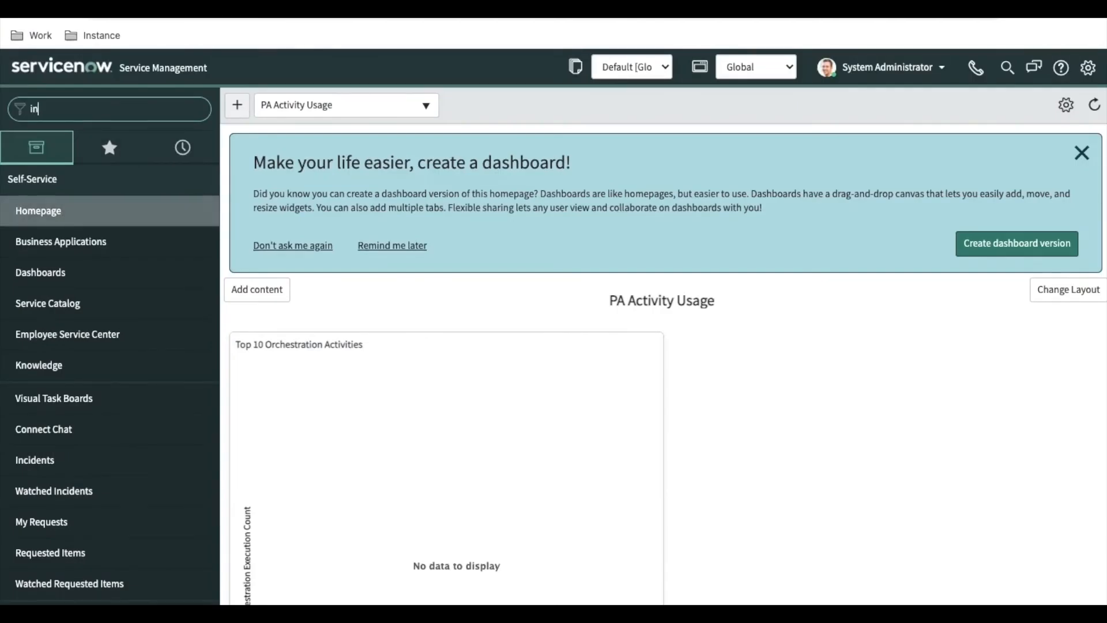
{"action": "type", "text": "dicat"}
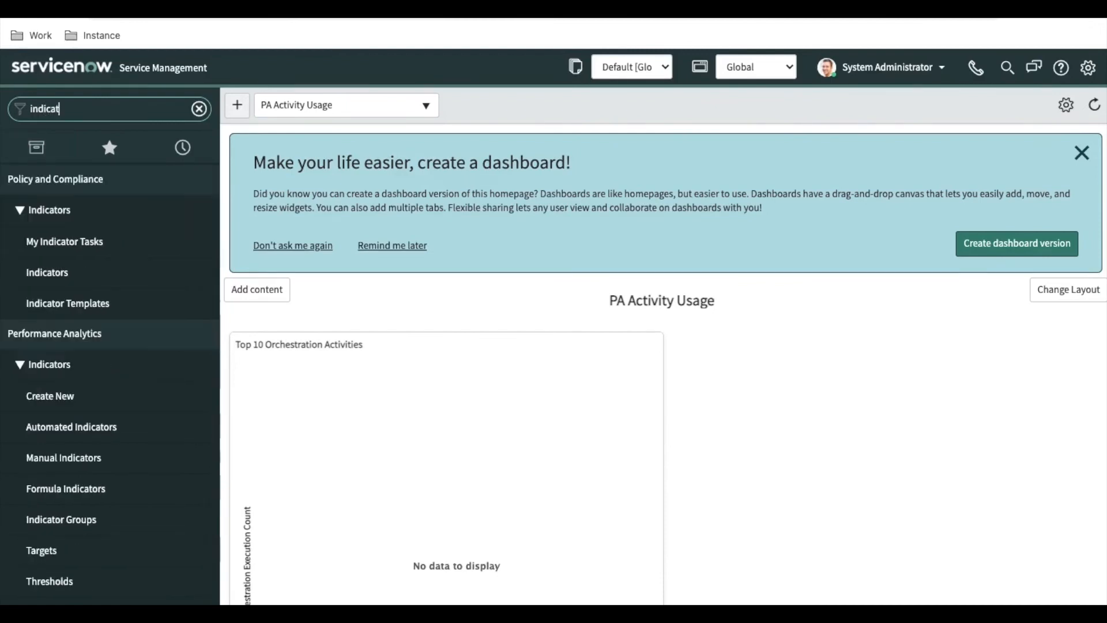
{"action": "type", "text": "o"}
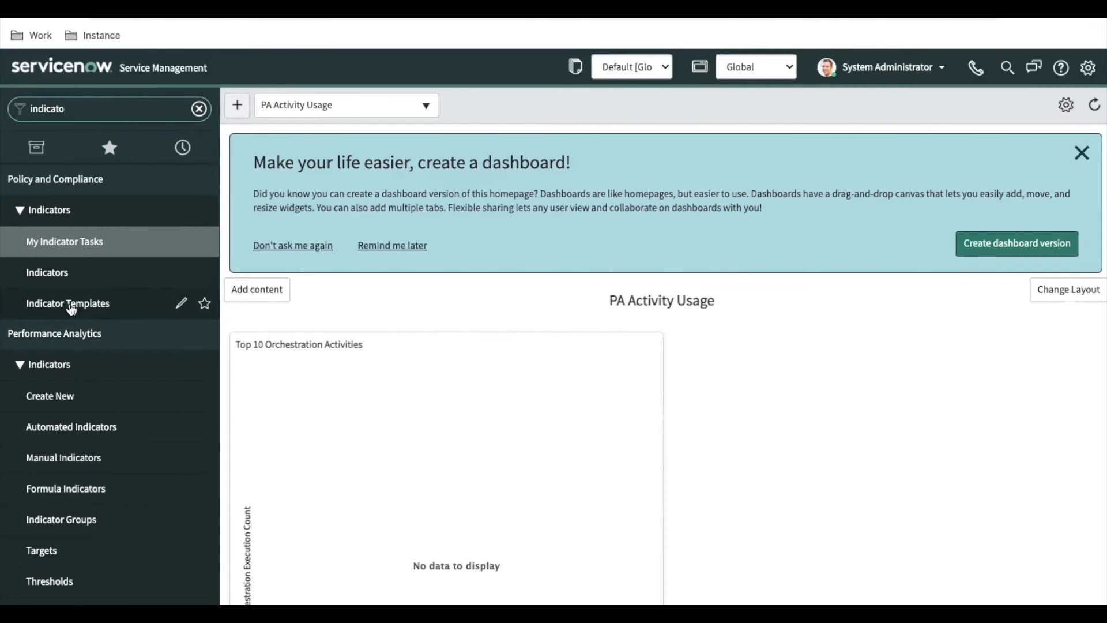
{"action": "left_click", "coordinate": [71, 306]}
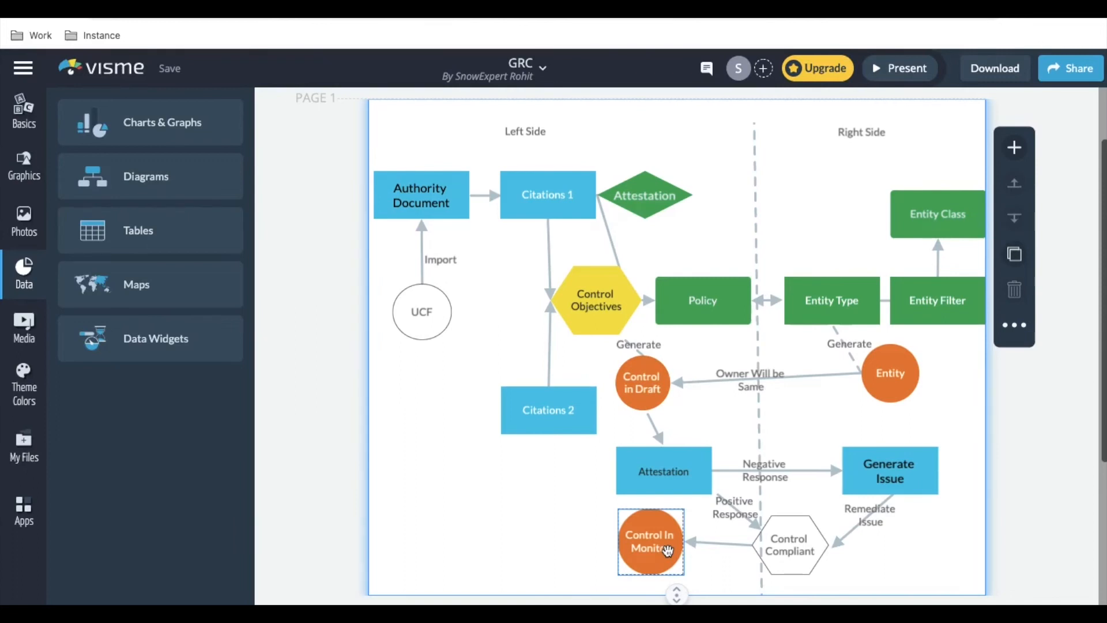
Start a new indicator template record from the Indicator Templates list
{"action": "left_click", "coordinate": [415, 148]}
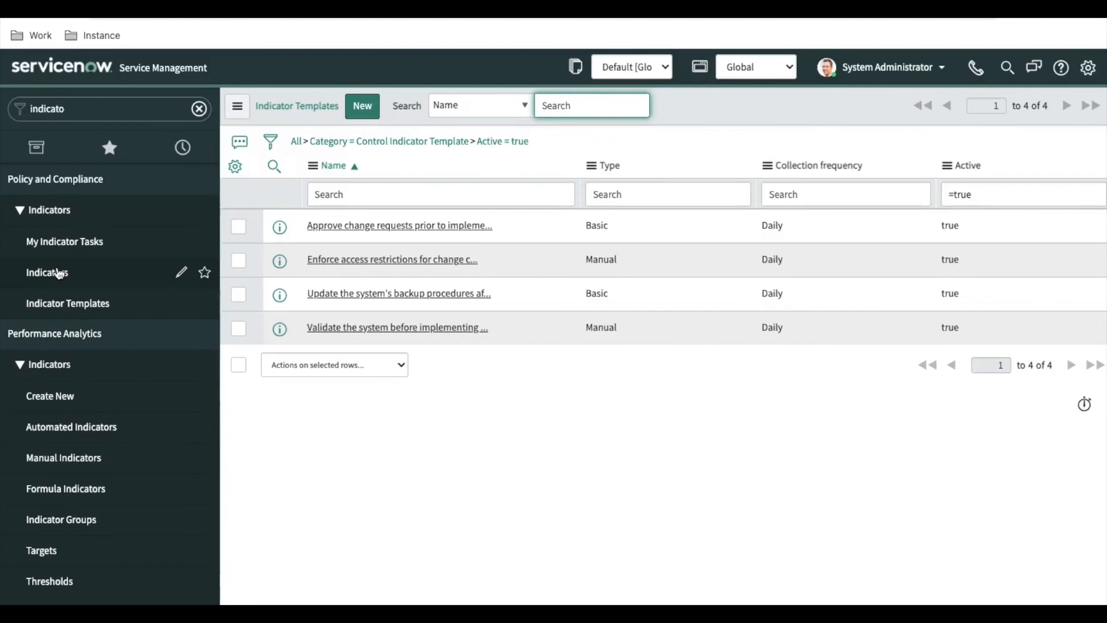
{"action": "left_click", "coordinate": [364, 113]}
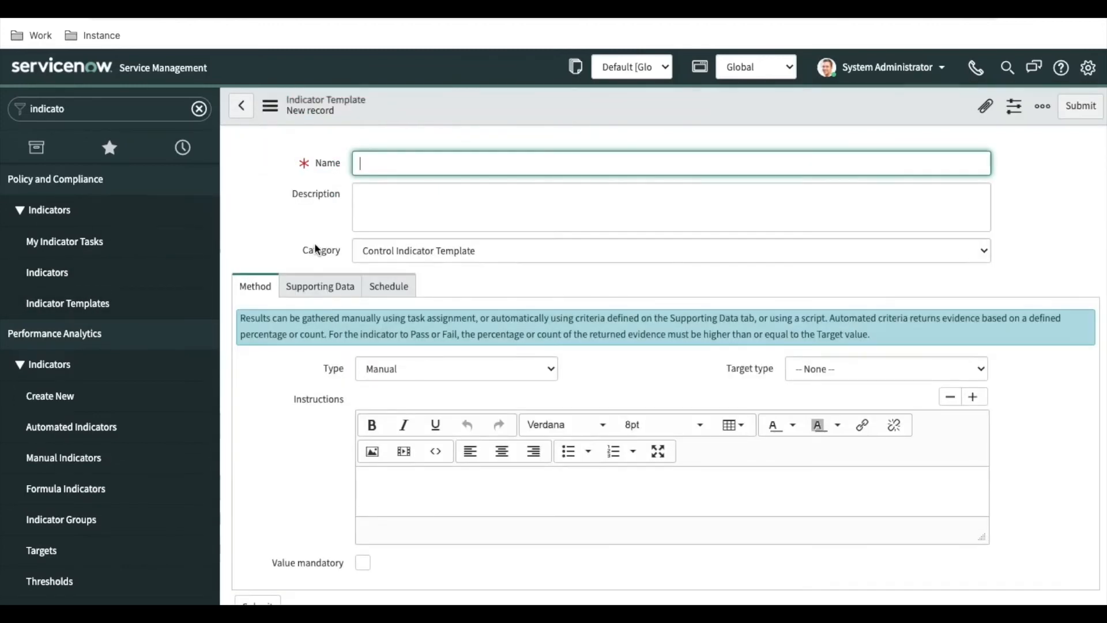
Set the new template's category to Control Indicator Template
{"action": "left_click", "coordinate": [402, 261]}
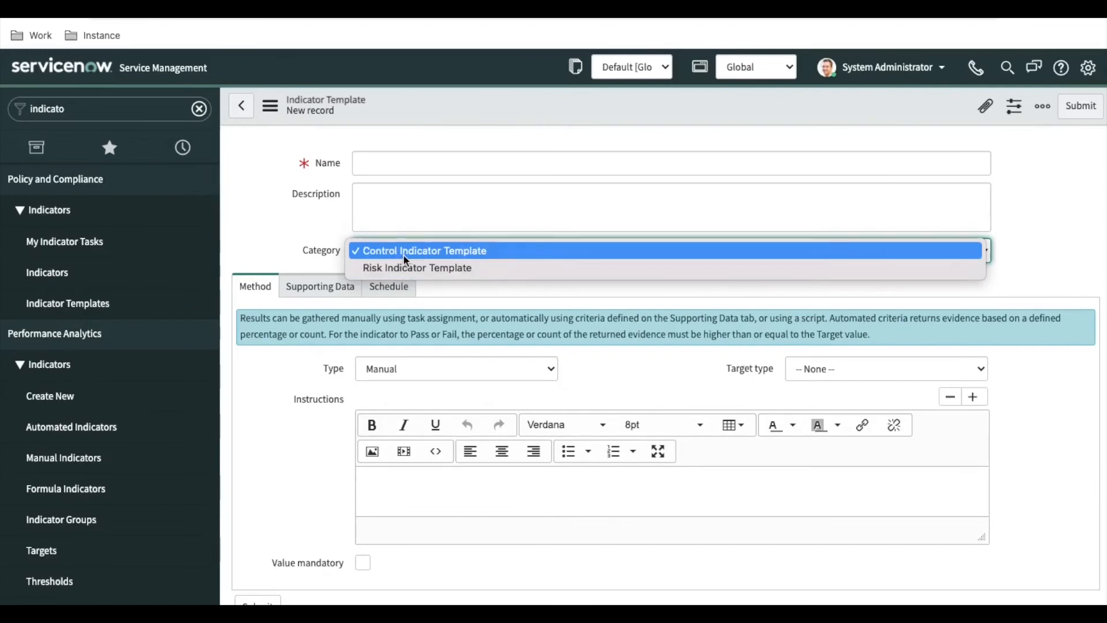
{"action": "left_click", "coordinate": [405, 257]}
{"action": "left_click", "coordinate": [395, 160]}
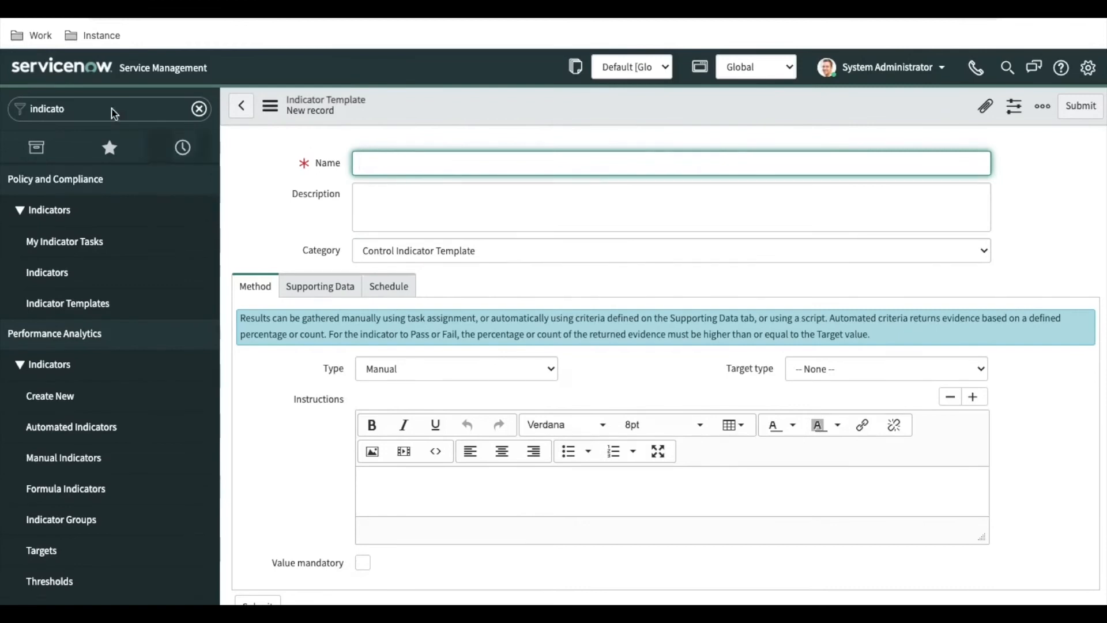
Filter the navigator for "policy", and open the Change Managment GRC Demo policy from the Policies list
{"action": "left_click", "coordinate": [102, 105]}
{"action": "type", "text": "policy"}
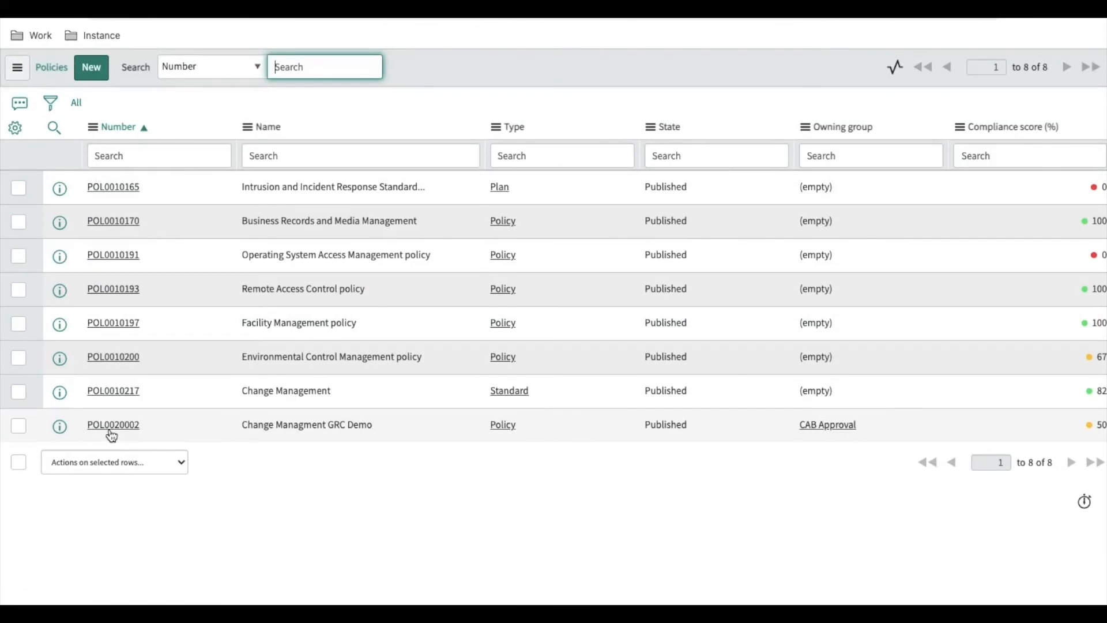
{"action": "left_click", "coordinate": [111, 430]}
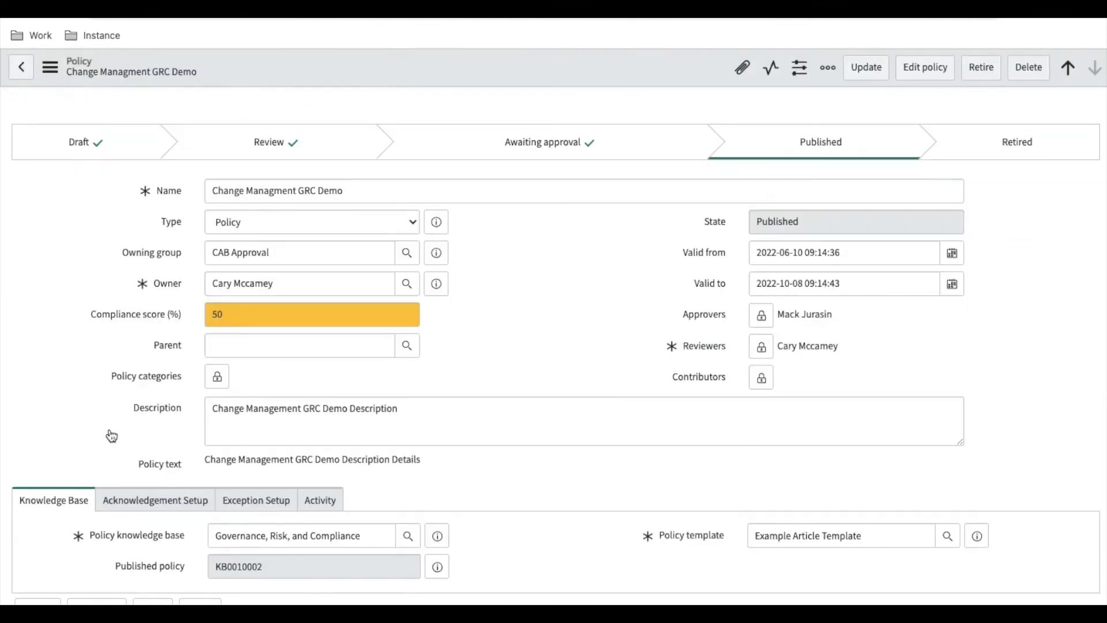
Open the policy's control objective "Change Request can't be new state more than 30 days"
{"action": "scroll", "coordinate": [359, 486], "scroll_direction": "down", "scroll_amount": 4}
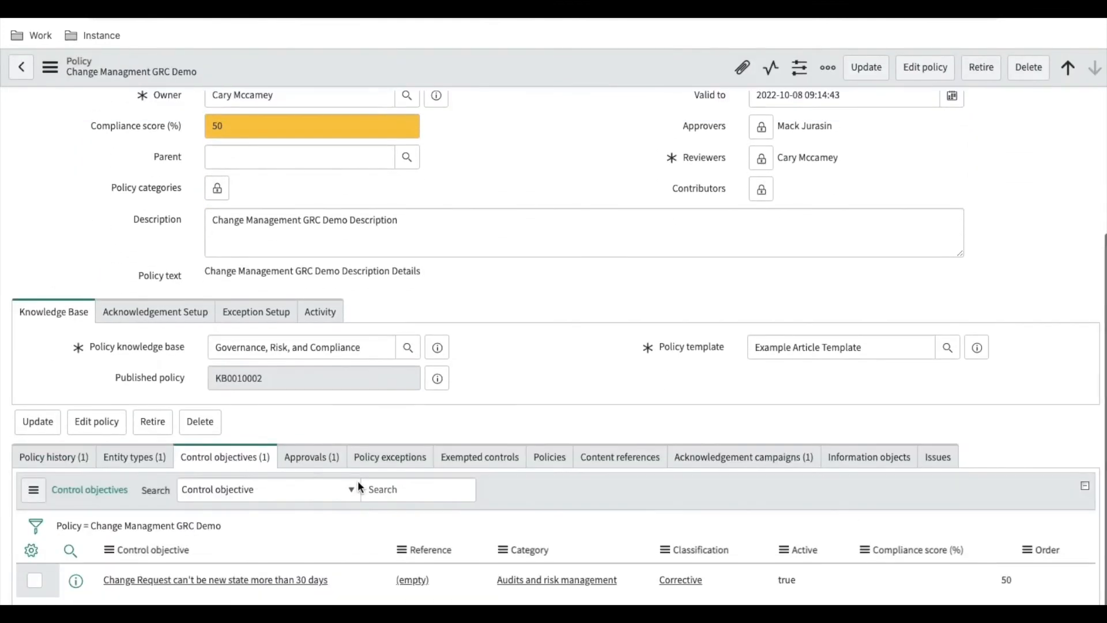
{"action": "scroll", "coordinate": [333, 576], "scroll_direction": "down", "scroll_amount": 5}
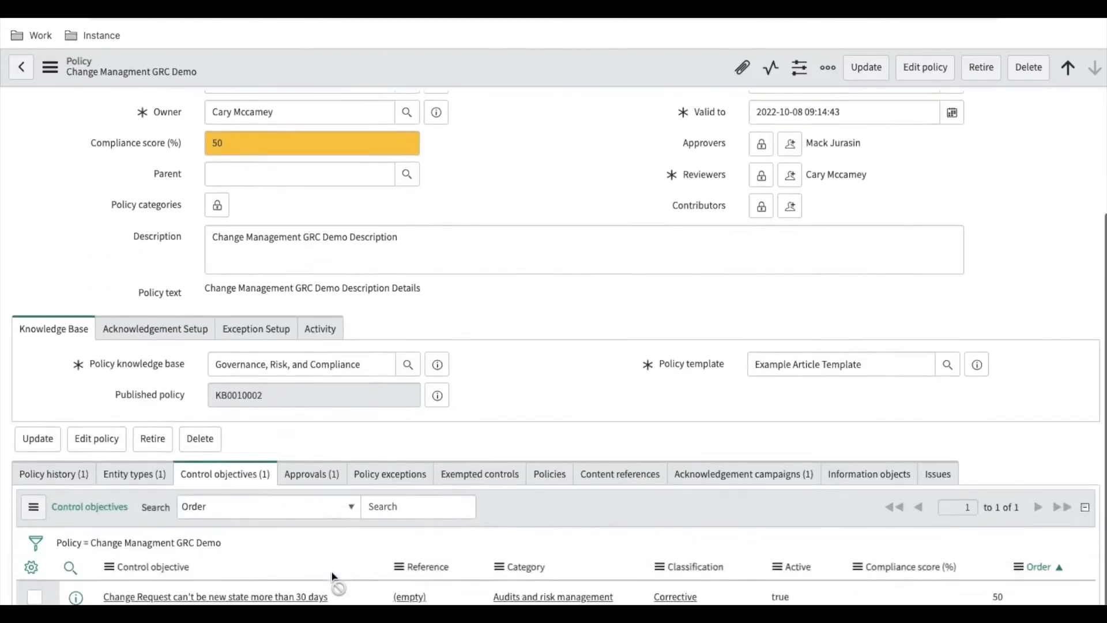
{"action": "left_click", "coordinate": [243, 540]}
Examine the control objective's details and the state and status of its related controls
{"action": "scroll", "coordinate": [484, 426], "scroll_direction": "down", "scroll_amount": 2}
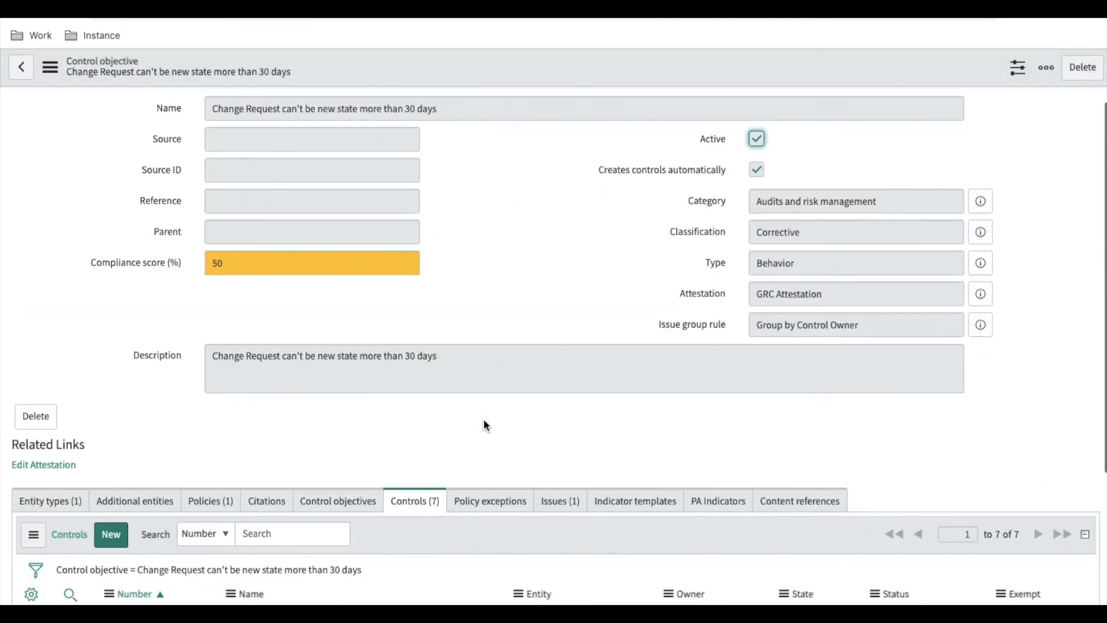
{"action": "scroll", "coordinate": [483, 418], "scroll_direction": "down", "scroll_amount": 4}
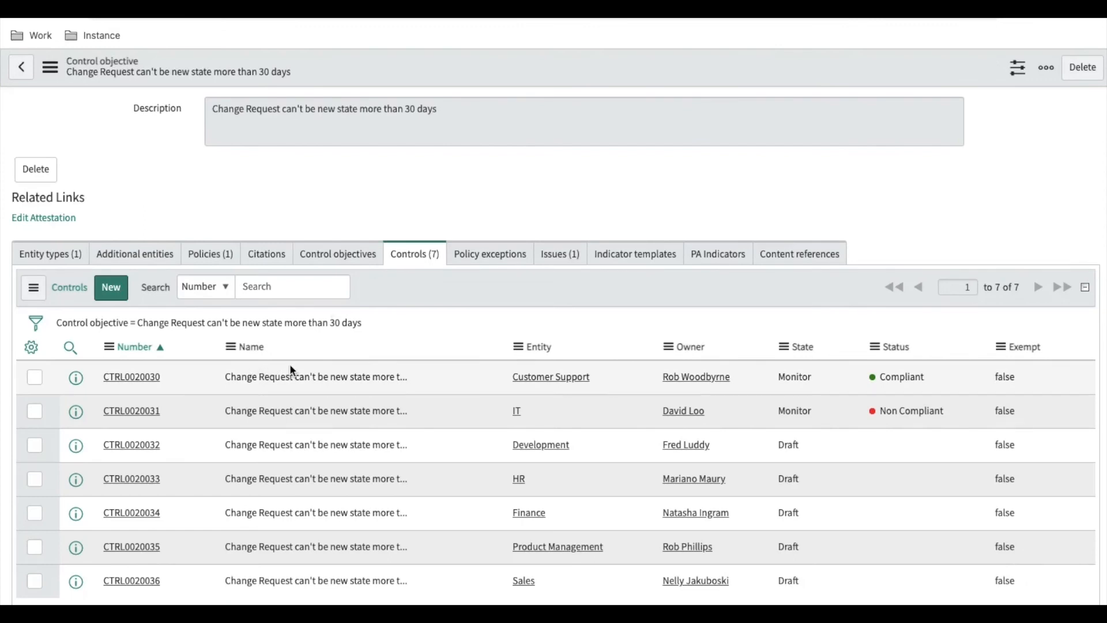
{"action": "scroll", "coordinate": [289, 363], "scroll_direction": "up", "scroll_amount": 2}
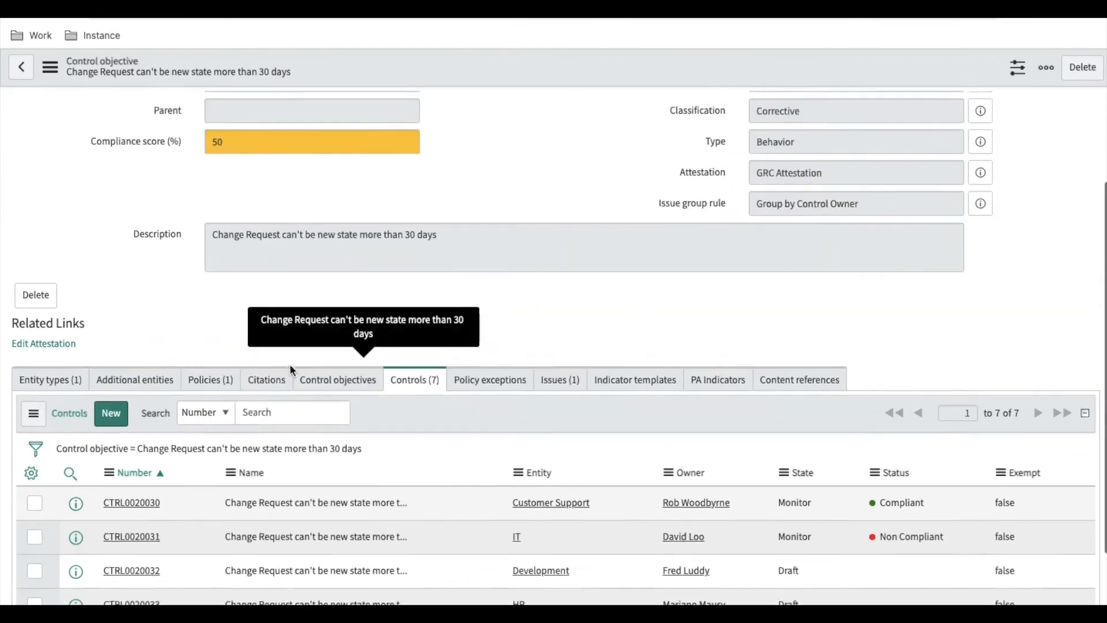
{"action": "scroll", "coordinate": [289, 365], "scroll_direction": "up", "scroll_amount": 2}
{"action": "scroll", "coordinate": [234, 262], "scroll_direction": "up", "scroll_amount": 1}
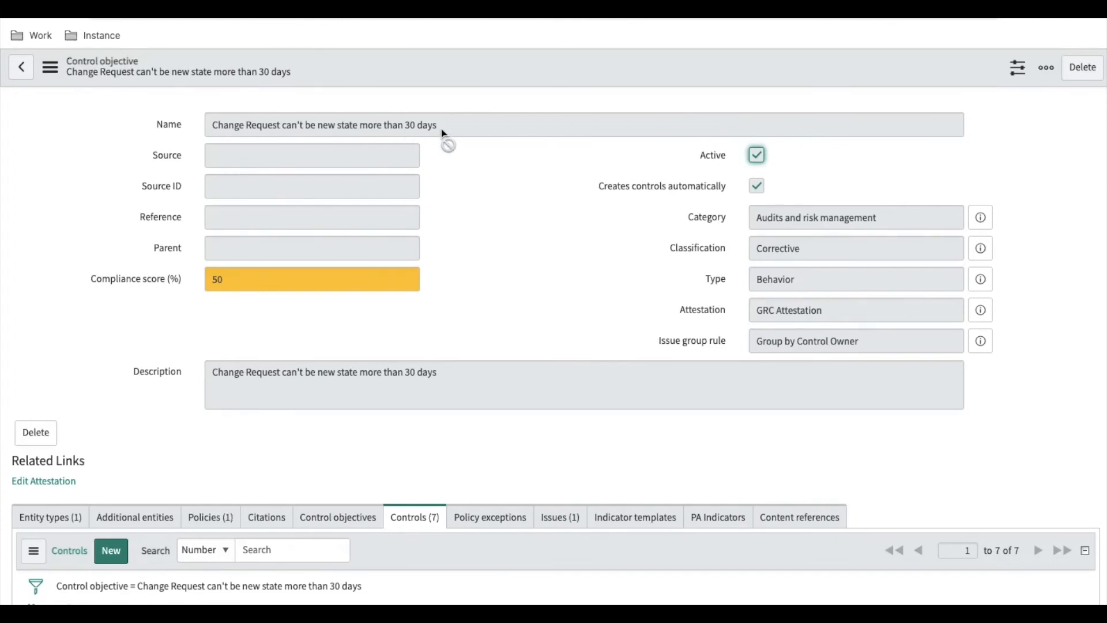
{"action": "scroll", "coordinate": [443, 133], "scroll_direction": "down", "scroll_amount": 1}
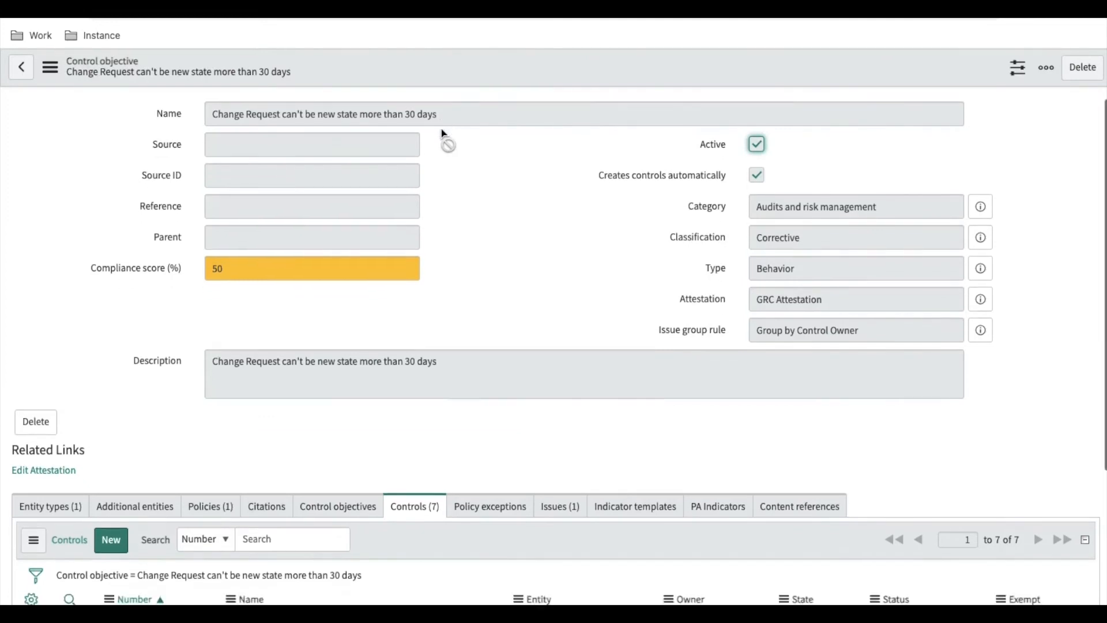
{"action": "scroll", "coordinate": [200, 530], "scroll_direction": "down", "scroll_amount": 1}
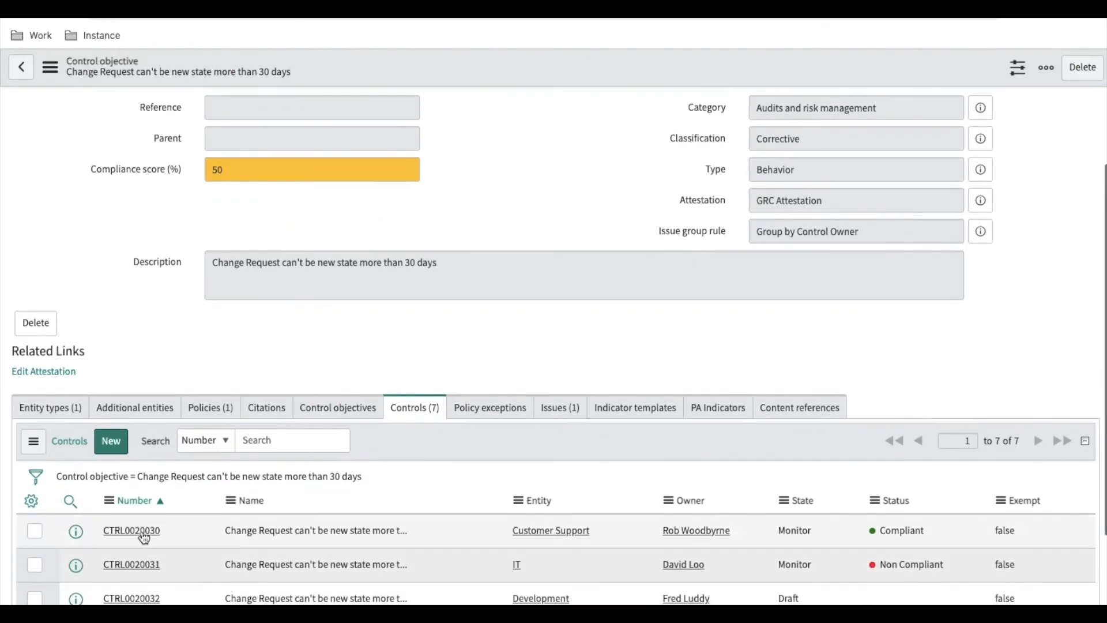
Open the Customer Support control of this objective and examine its state, attestation and related lists
{"action": "left_click", "coordinate": [138, 530]}
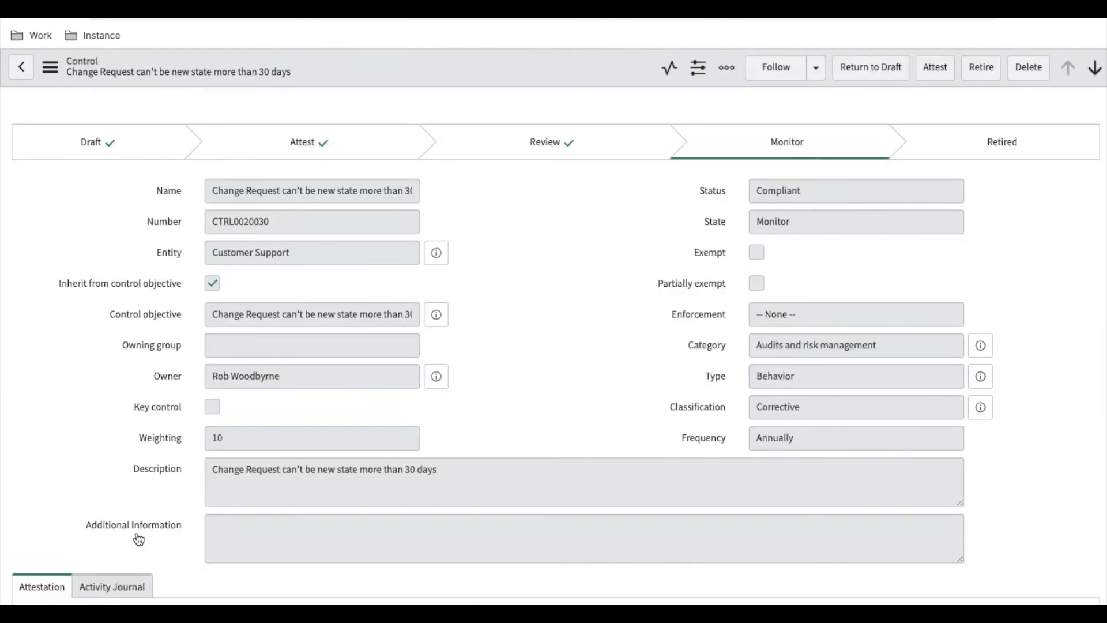
{"action": "scroll", "coordinate": [299, 372], "scroll_direction": "down", "scroll_amount": 1}
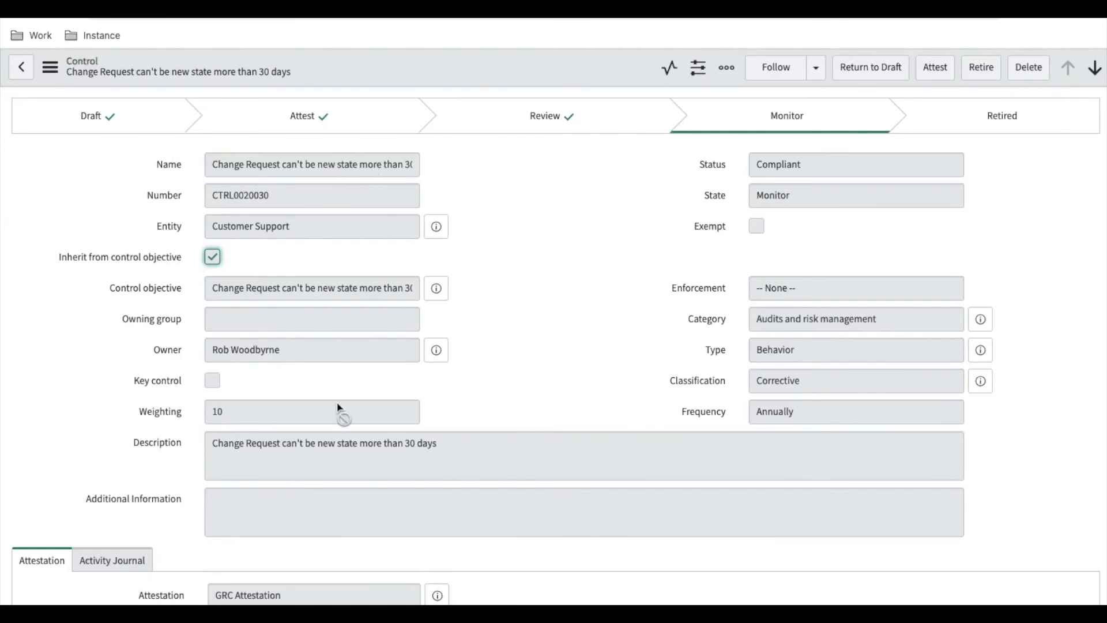
{"action": "scroll", "coordinate": [339, 411], "scroll_direction": "down", "scroll_amount": 5}
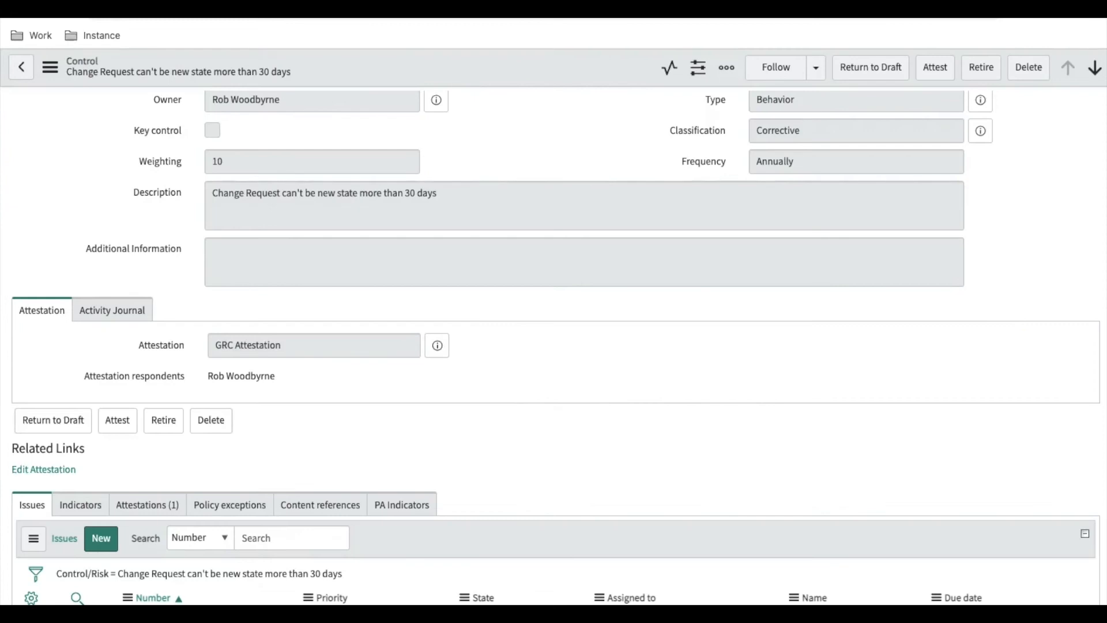
{"action": "scroll", "coordinate": [581, 260], "scroll_direction": "up", "scroll_amount": 5}
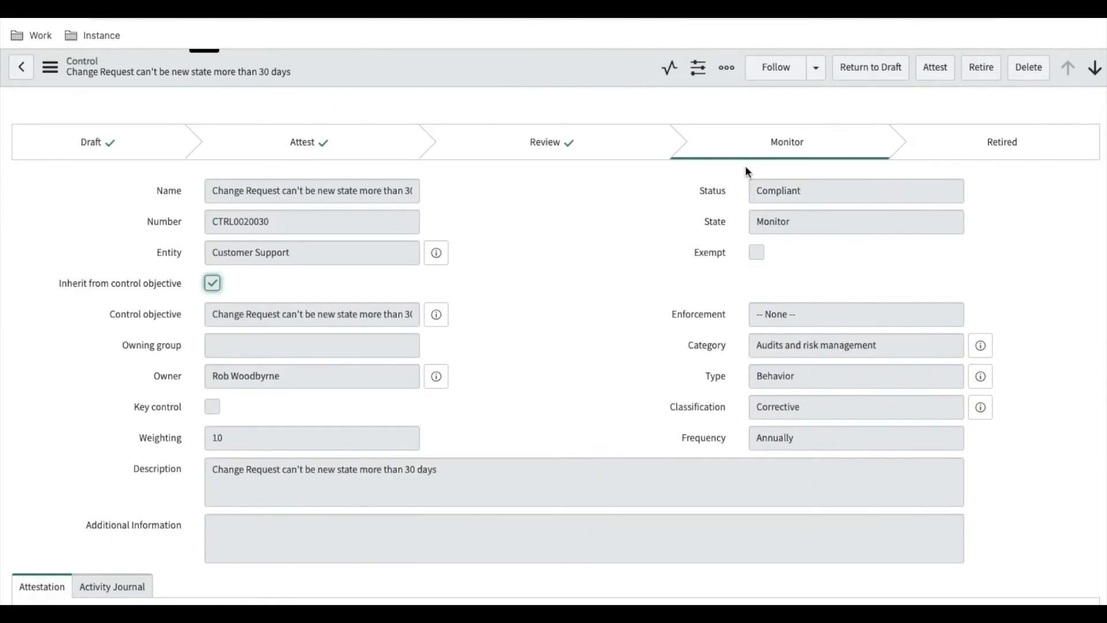
{"action": "scroll", "coordinate": [746, 170], "scroll_direction": "down", "scroll_amount": 3}
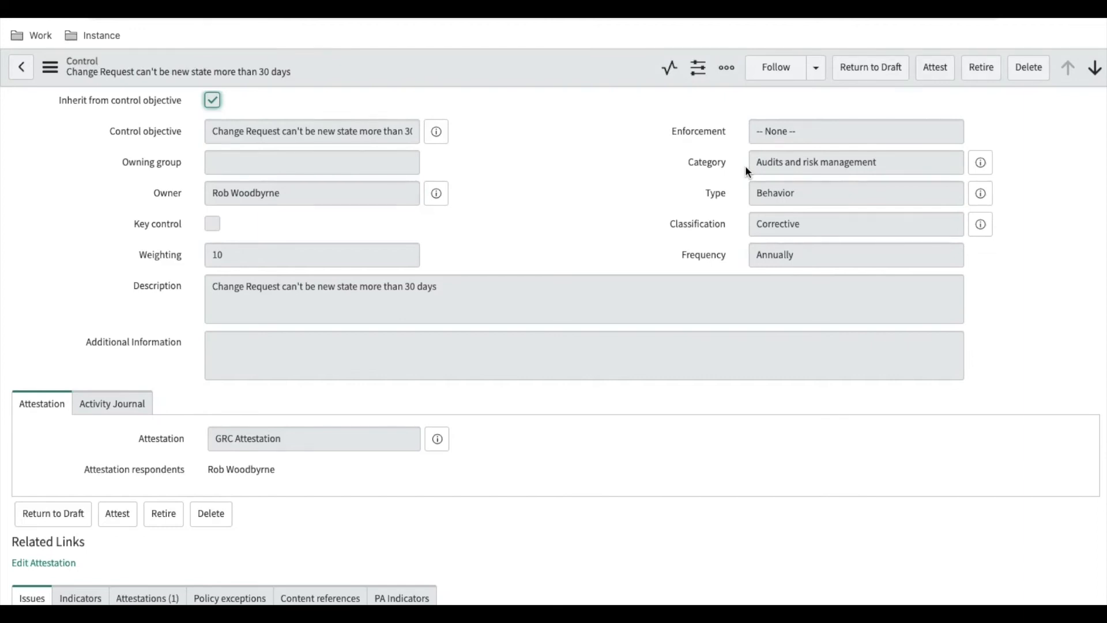
{"action": "scroll", "coordinate": [744, 165], "scroll_direction": "up", "scroll_amount": 3}
{"action": "scroll", "coordinate": [693, 292], "scroll_direction": "down", "scroll_amount": 5}
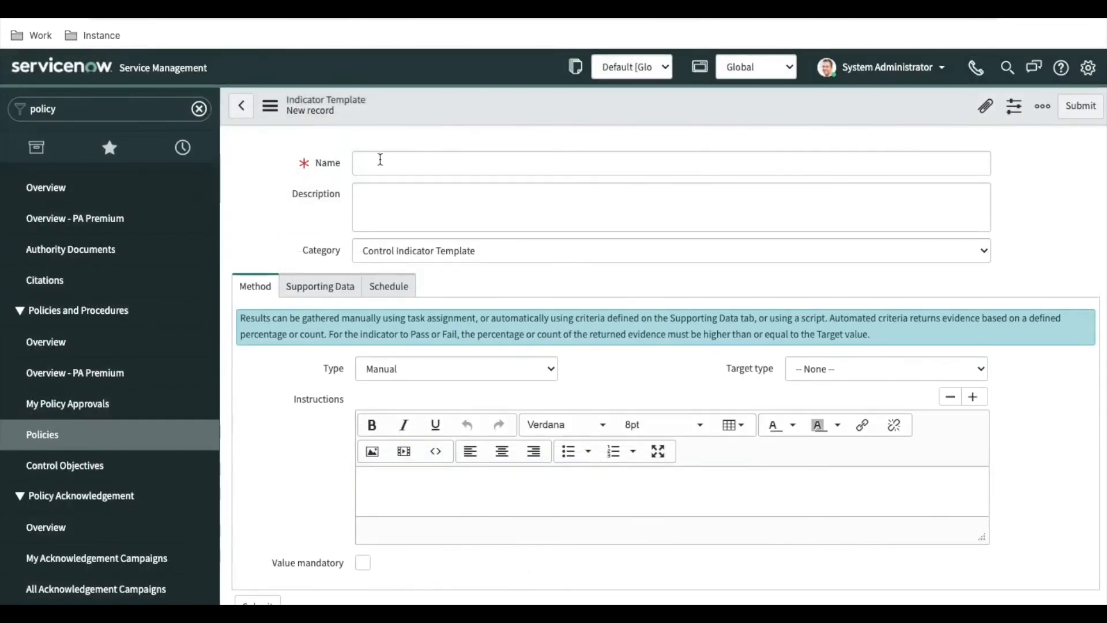
In the new indicator template, enter "Change Monitor" as both the name and the description
{"action": "left_click", "coordinate": [380, 160]}
{"action": "type", "text": "Change "}
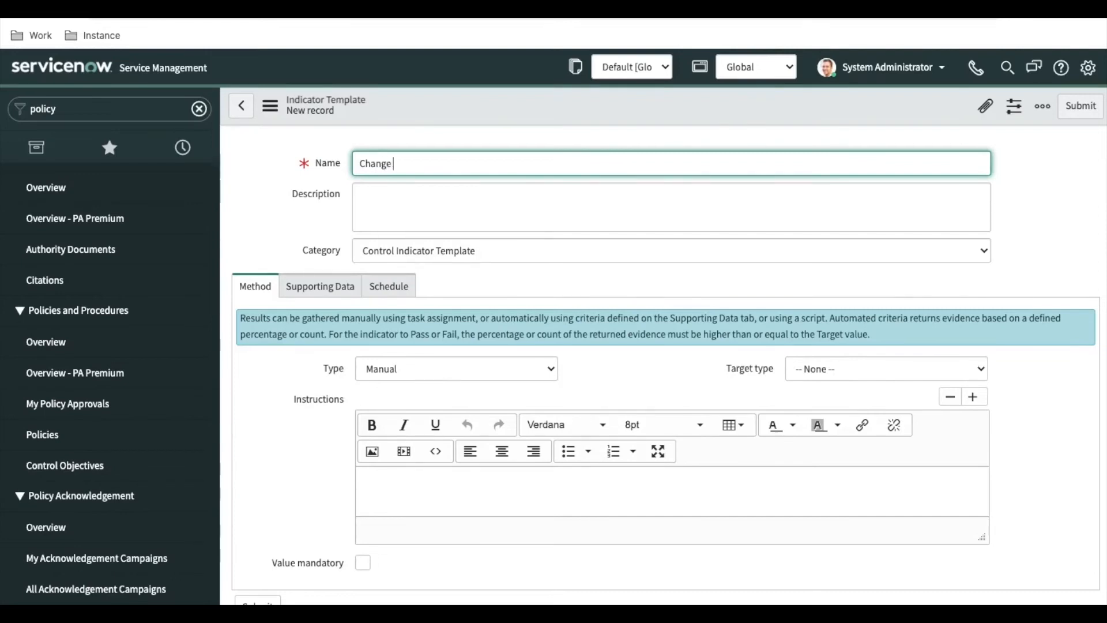
{"action": "type", "text": "Monitor"}
{"action": "left_click", "coordinate": [395, 225]}
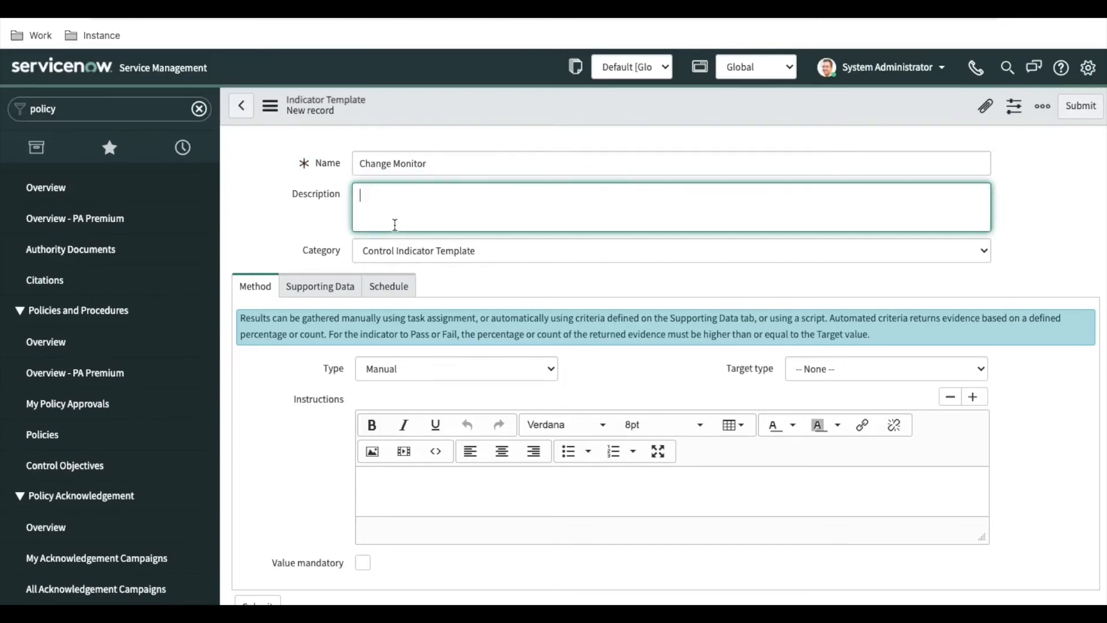
{"action": "left_click", "coordinate": [433, 163]}
{"action": "key", "text": "ctrl+a"}
{"action": "key", "text": "ctrl+c"}
{"action": "left_click", "coordinate": [425, 202]}
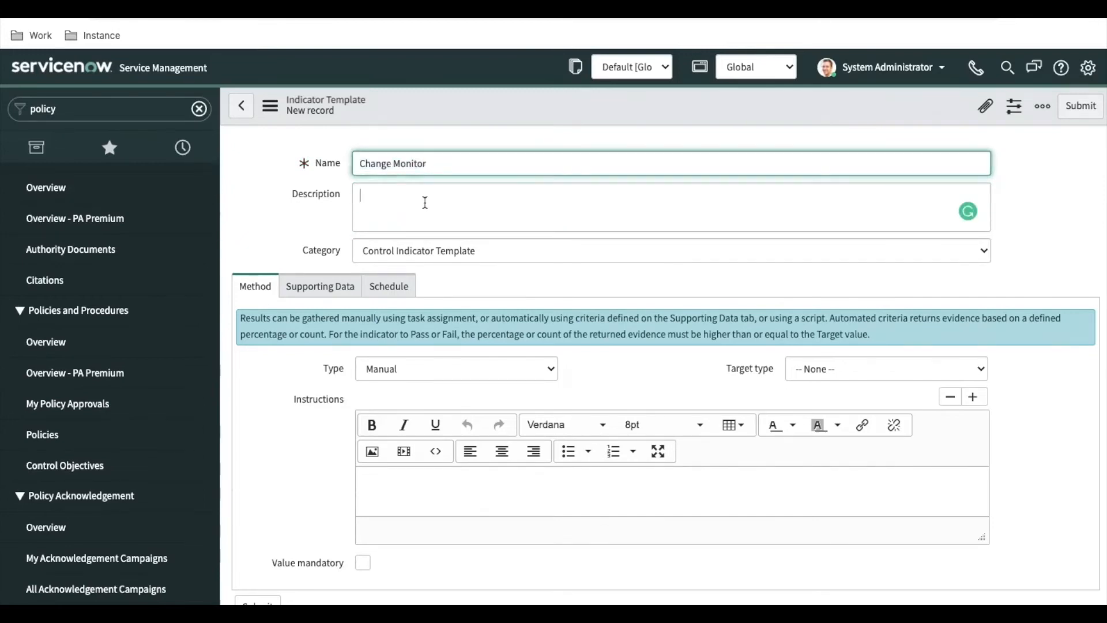
{"action": "key", "text": "ctrl+v"}
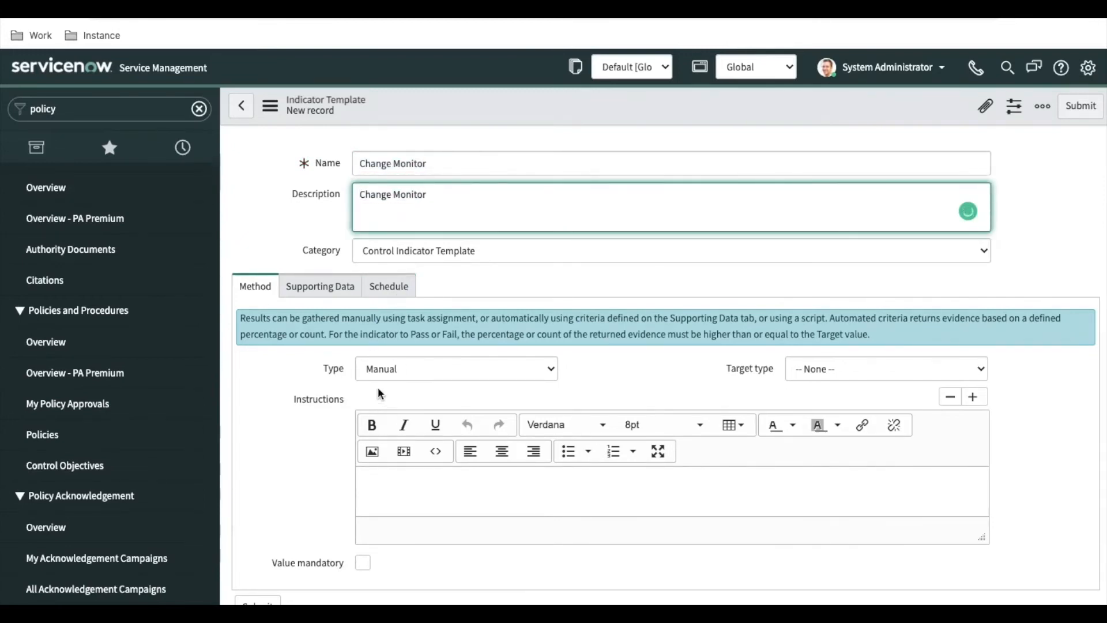
Try the Basic and Script types for the indicator template, and set the type back to Manual
{"action": "scroll", "coordinate": [319, 413], "scroll_direction": "down", "scroll_amount": 1}
{"action": "left_click", "coordinate": [385, 365]}
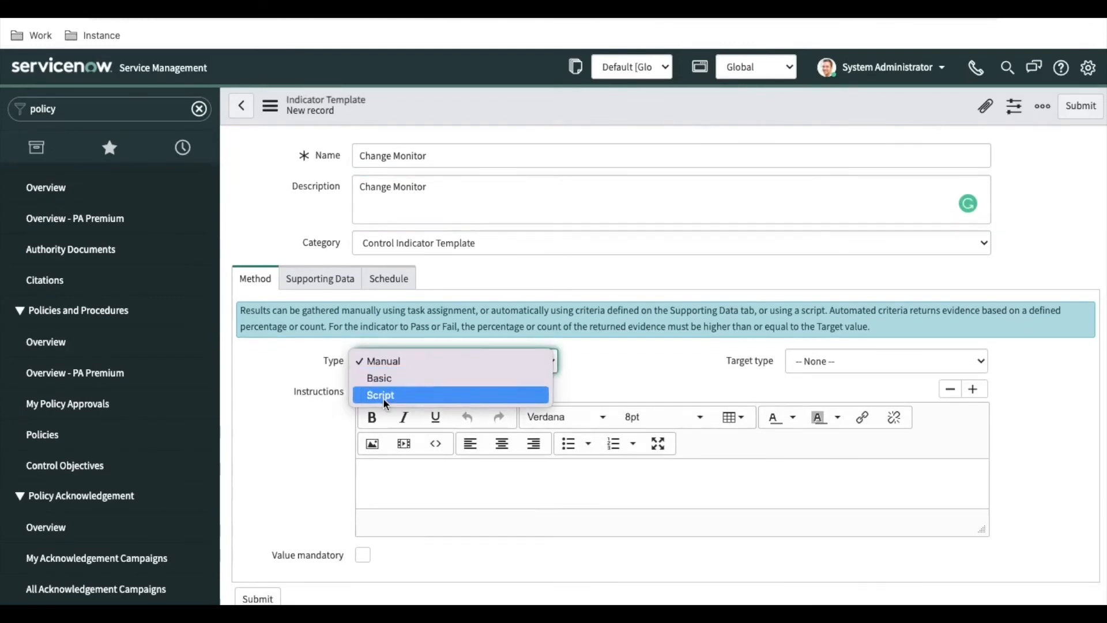
{"action": "left_click", "coordinate": [682, 369]}
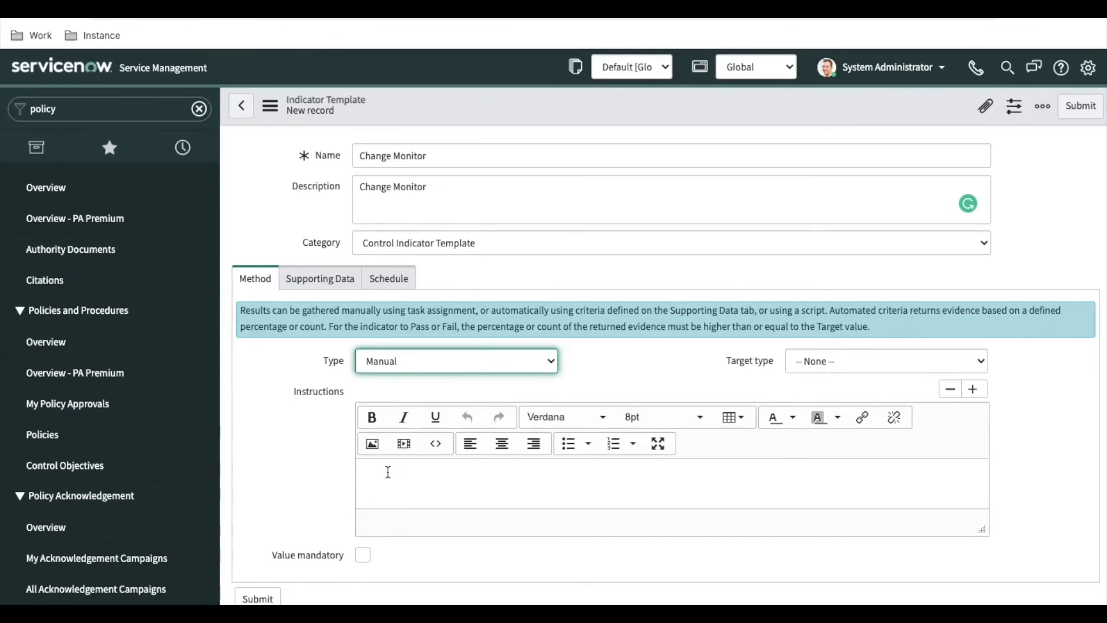
{"action": "left_click", "coordinate": [387, 473]}
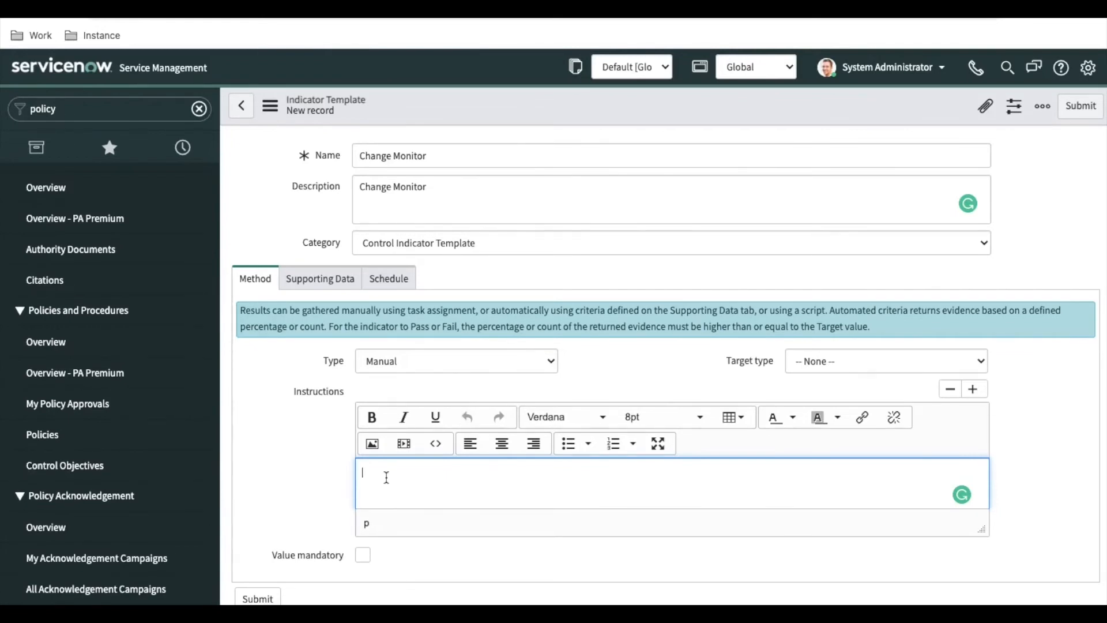
{"action": "left_click", "coordinate": [493, 363]}
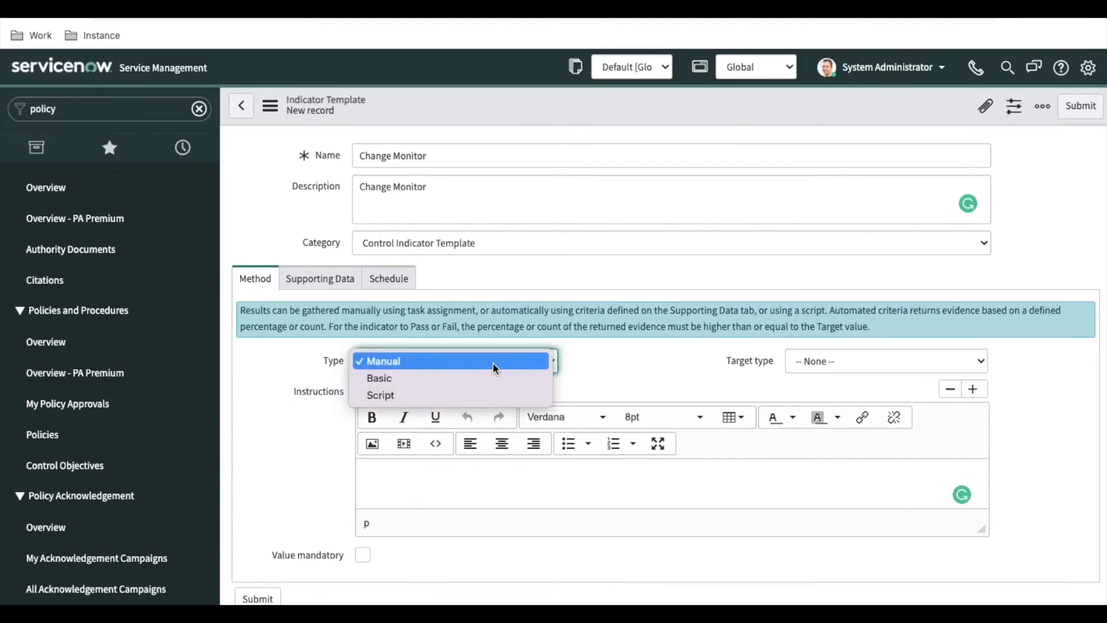
{"action": "left_click", "coordinate": [423, 385]}
{"action": "left_click", "coordinate": [439, 323]}
{"action": "left_click", "coordinate": [407, 330]}
{"action": "left_click", "coordinate": [409, 314]}
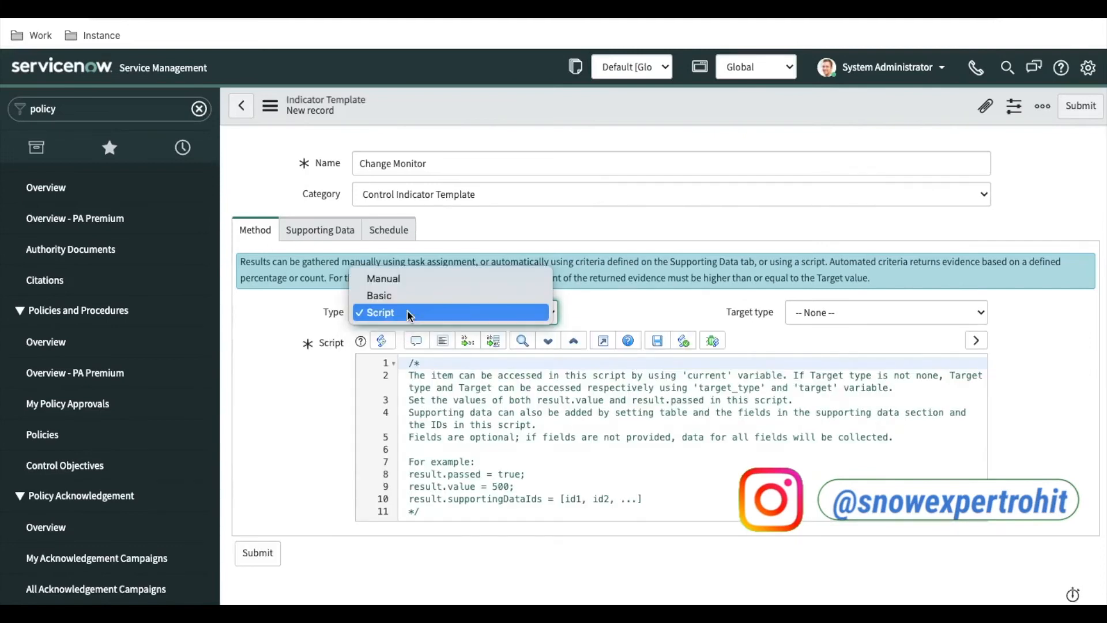
{"action": "left_click", "coordinate": [404, 295]}
{"action": "left_click", "coordinate": [403, 312]}
{"action": "left_click", "coordinate": [397, 299]}
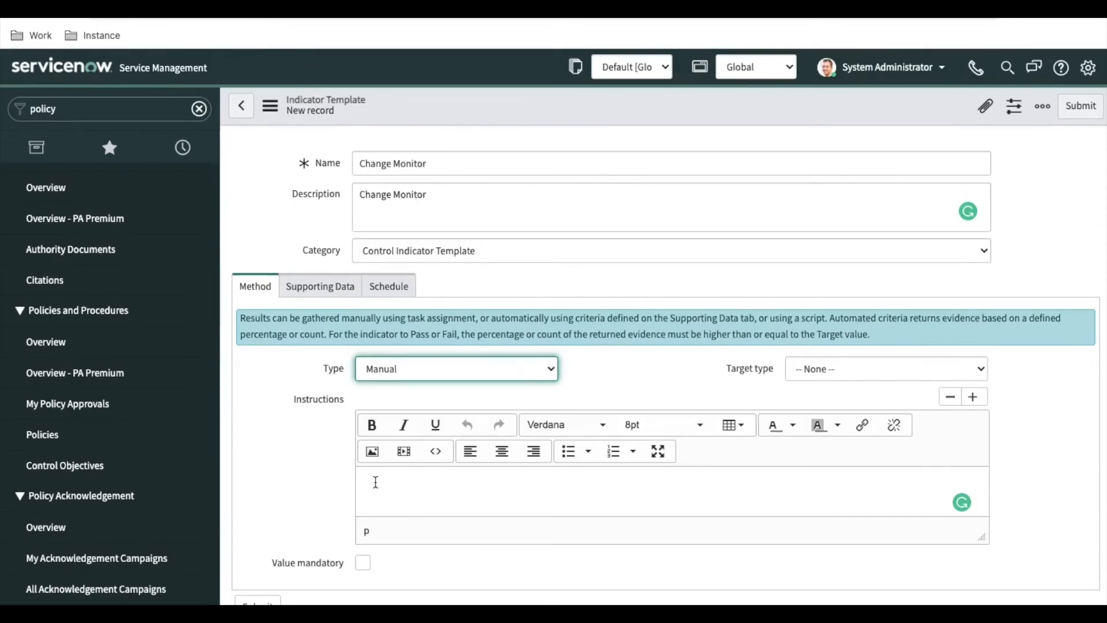
Enter the template's instructions: "Go and check all change request are not in new state"
{"action": "left_click", "coordinate": [376, 482]}
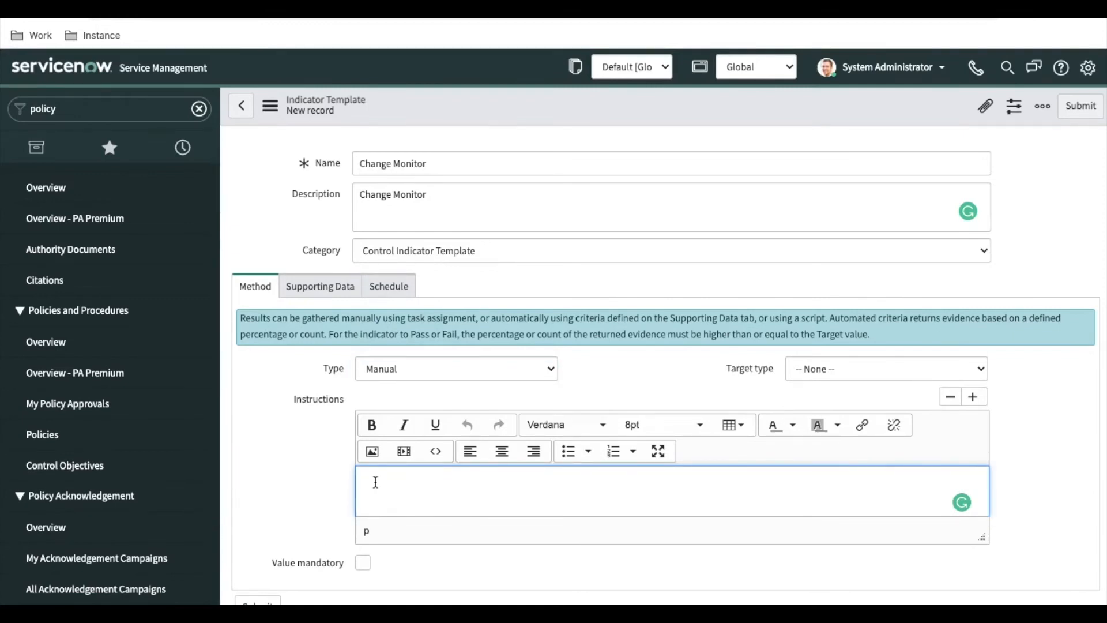
{"action": "type", "text": "Go and check all change request are not in new state"}
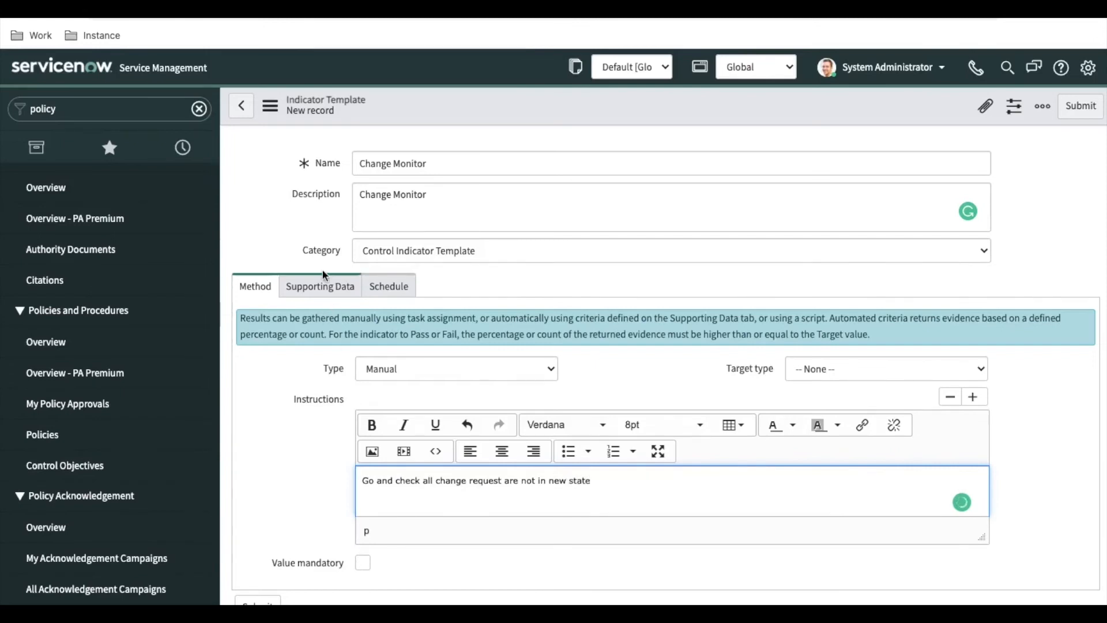
Turn on supporting data collection for the template to view its fields, and turn it off again
{"action": "left_click", "coordinate": [322, 281]}
{"action": "left_click", "coordinate": [361, 356]}
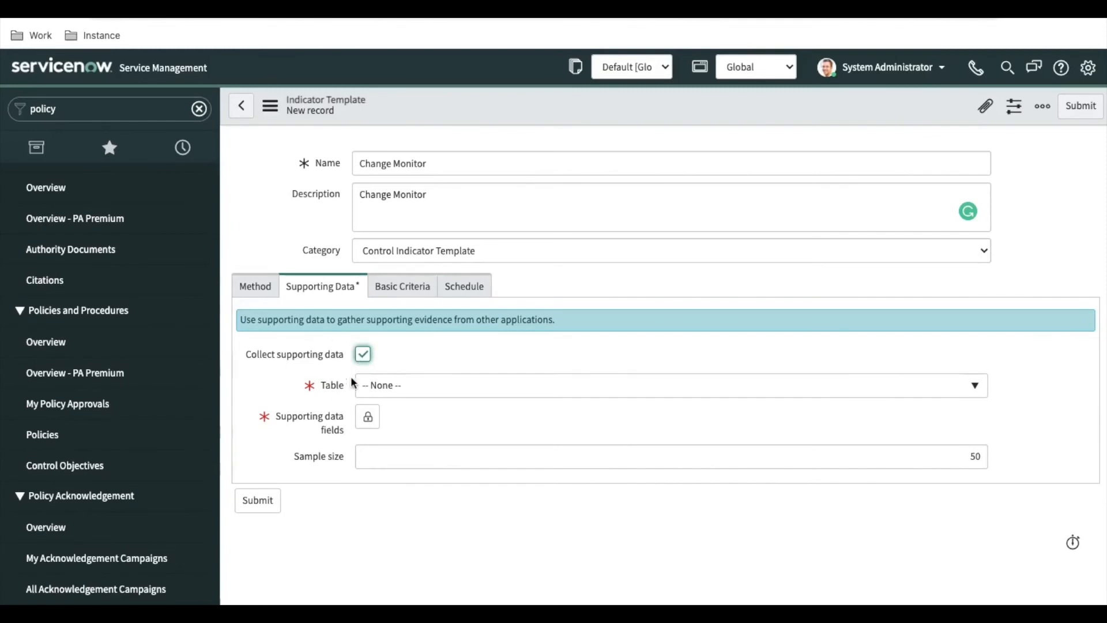
{"action": "left_click", "coordinate": [363, 354]}
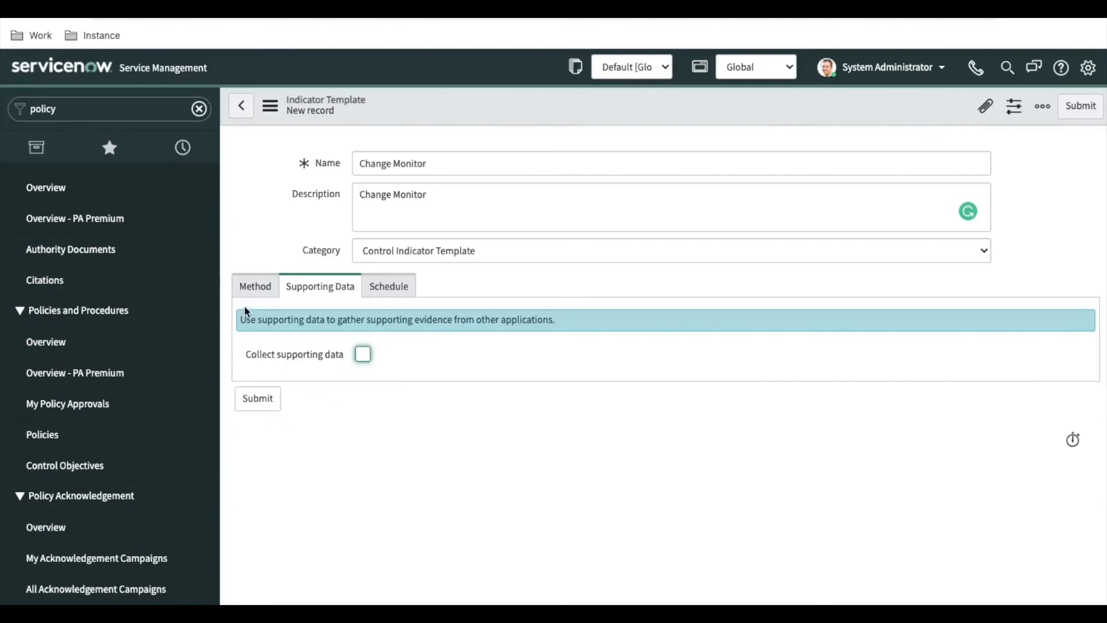
{"action": "left_click", "coordinate": [253, 289]}
Save the indicator template and open its Control Objectives/Risk Statements list for editing
{"action": "right_click", "coordinate": [502, 104]}
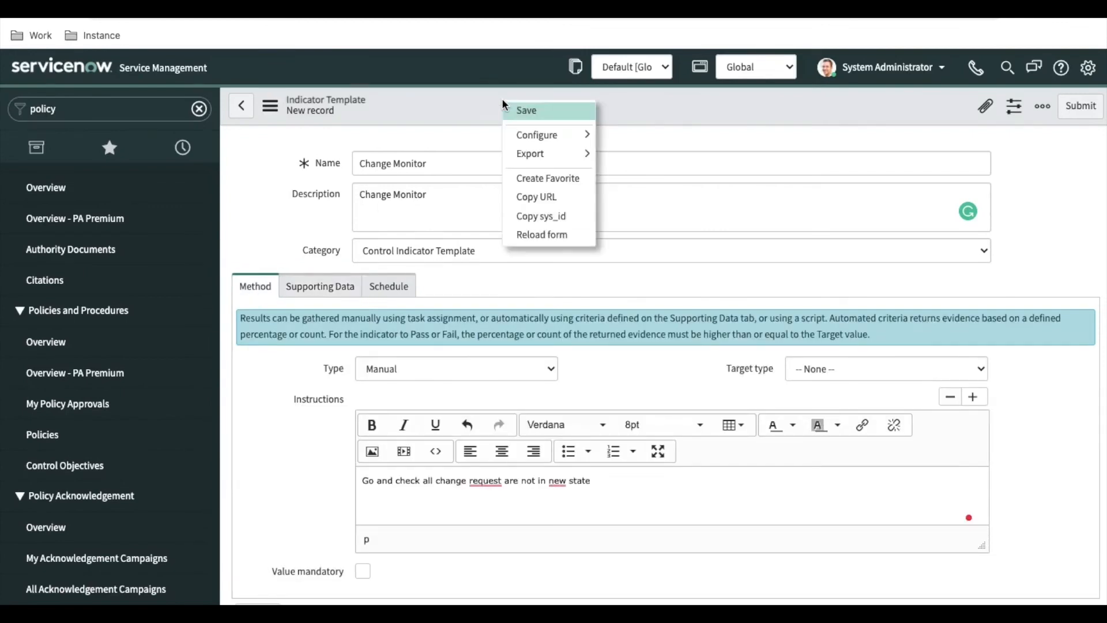
{"action": "left_click", "coordinate": [516, 111]}
{"action": "scroll", "coordinate": [482, 383], "scroll_direction": "down", "scroll_amount": 4}
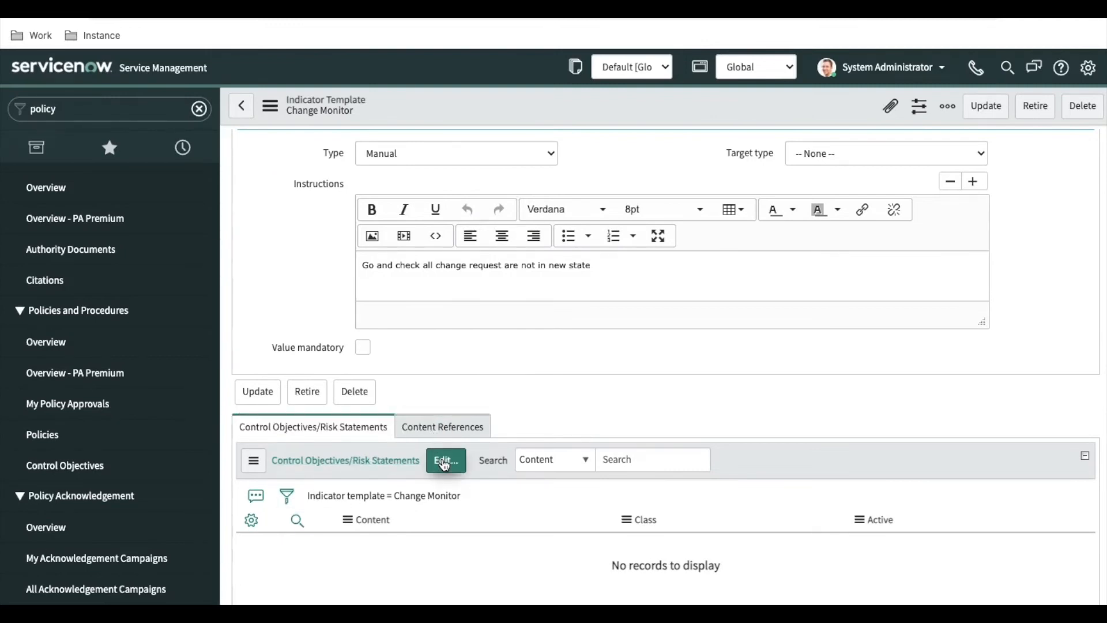
{"action": "left_click", "coordinate": [445, 464]}
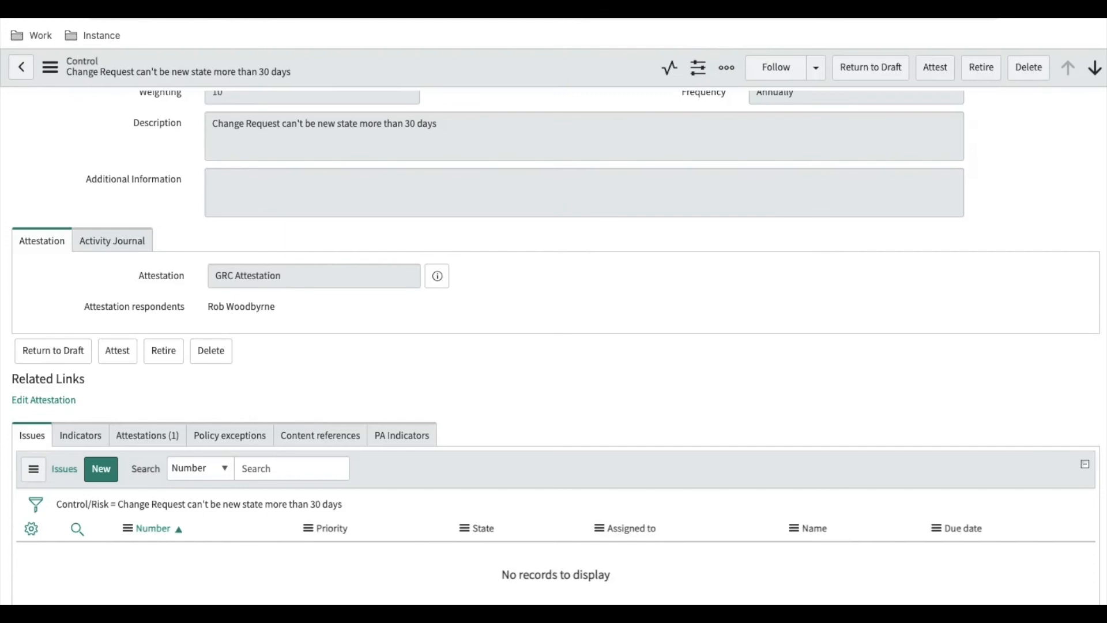
Add the control objective "Change Request can't be new state more than 30 days" to the Change Monitor template's Control Objectives/Risk Statements list and save
{"action": "scroll", "coordinate": [323, 247], "scroll_direction": "up", "scroll_amount": 5}
{"action": "left_click", "coordinate": [309, 196]}
{"action": "key", "text": "ctrl+a"}
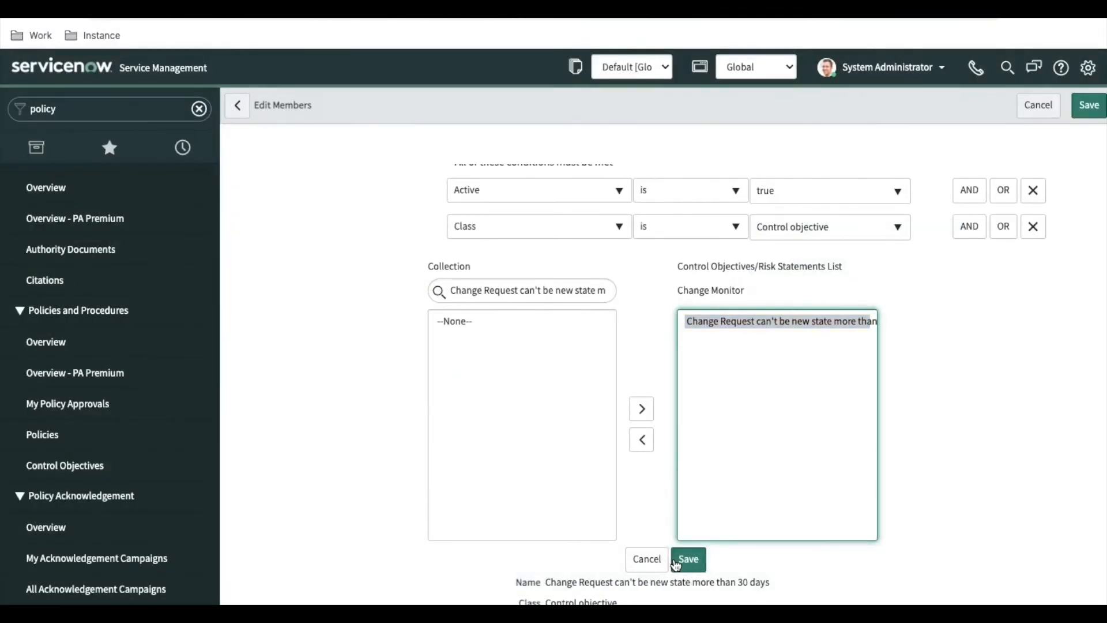
{"action": "left_click", "coordinate": [675, 562]}
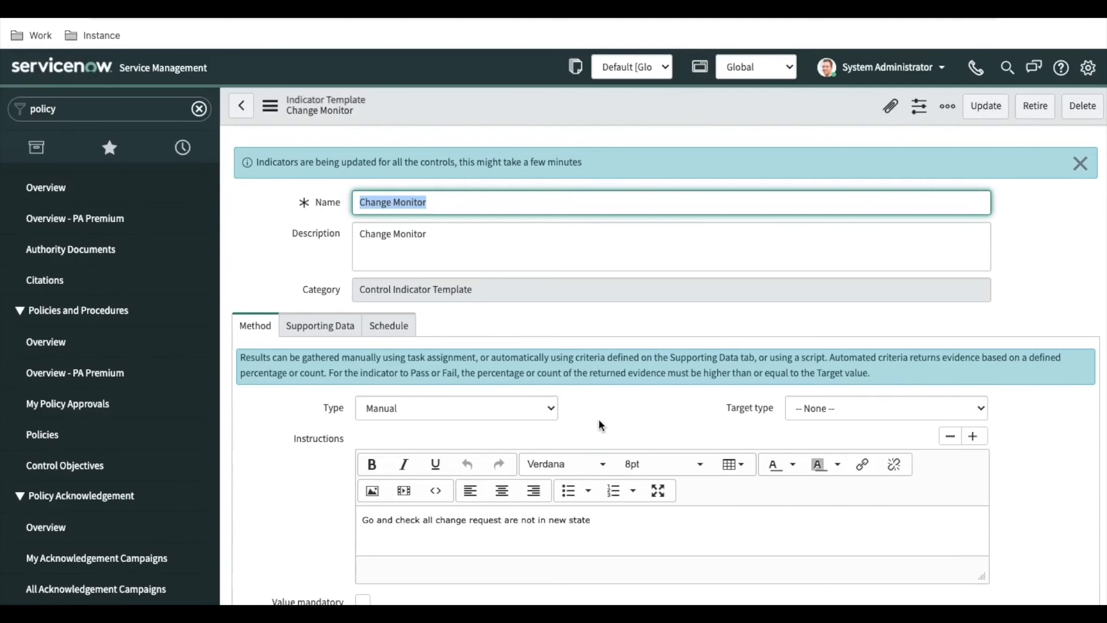
Review the Change Monitor template's linked control objective and the indicators generated for each entity
{"action": "scroll", "coordinate": [600, 423], "scroll_direction": "down", "scroll_amount": 5}
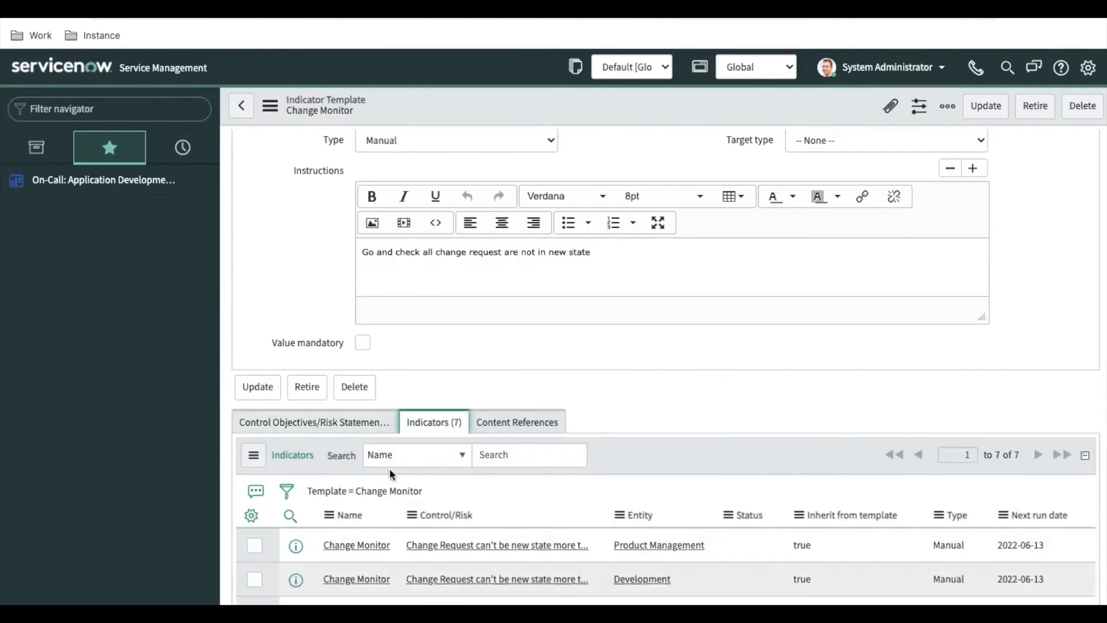
{"action": "scroll", "coordinate": [413, 582], "scroll_direction": "down", "scroll_amount": 4}
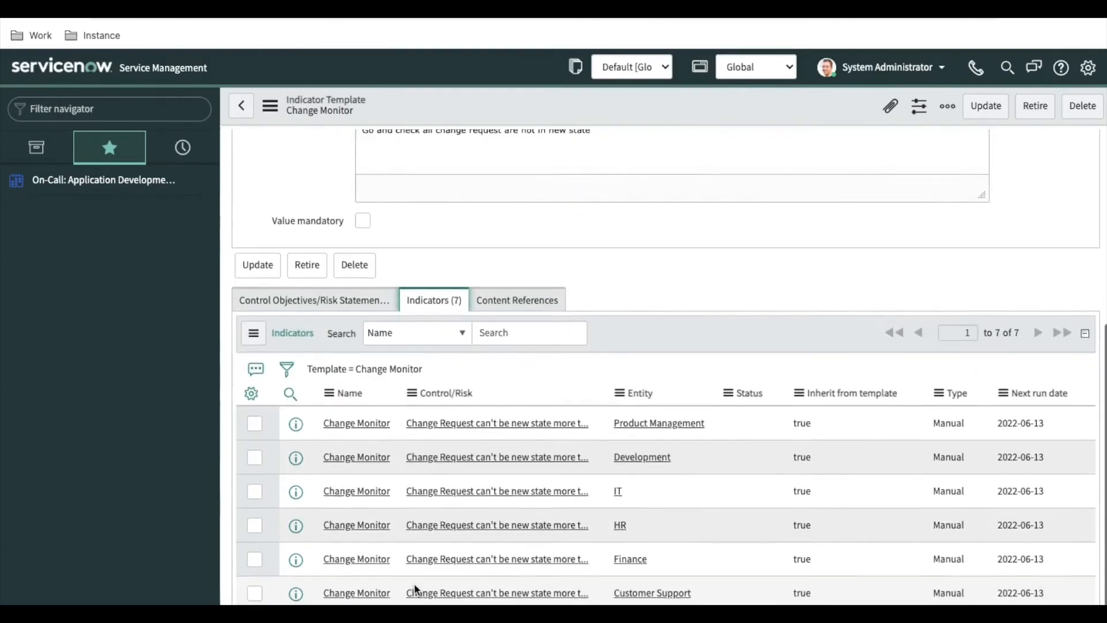
{"action": "left_click", "coordinate": [328, 224]}
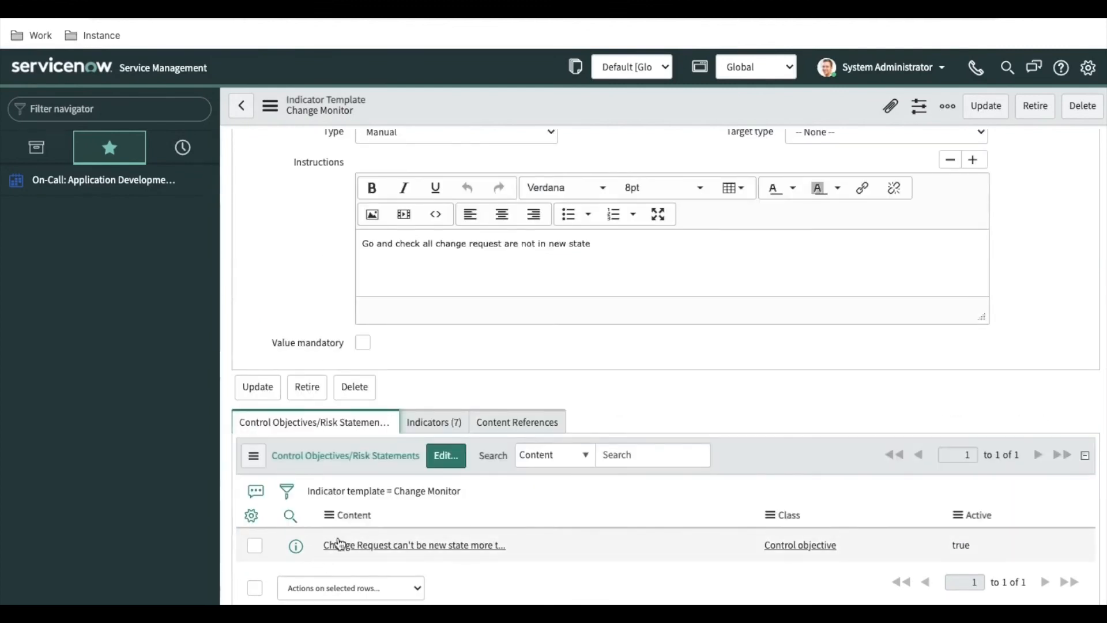
{"action": "left_click", "coordinate": [433, 428]}
{"action": "scroll", "coordinate": [412, 559], "scroll_direction": "down", "scroll_amount": 3}
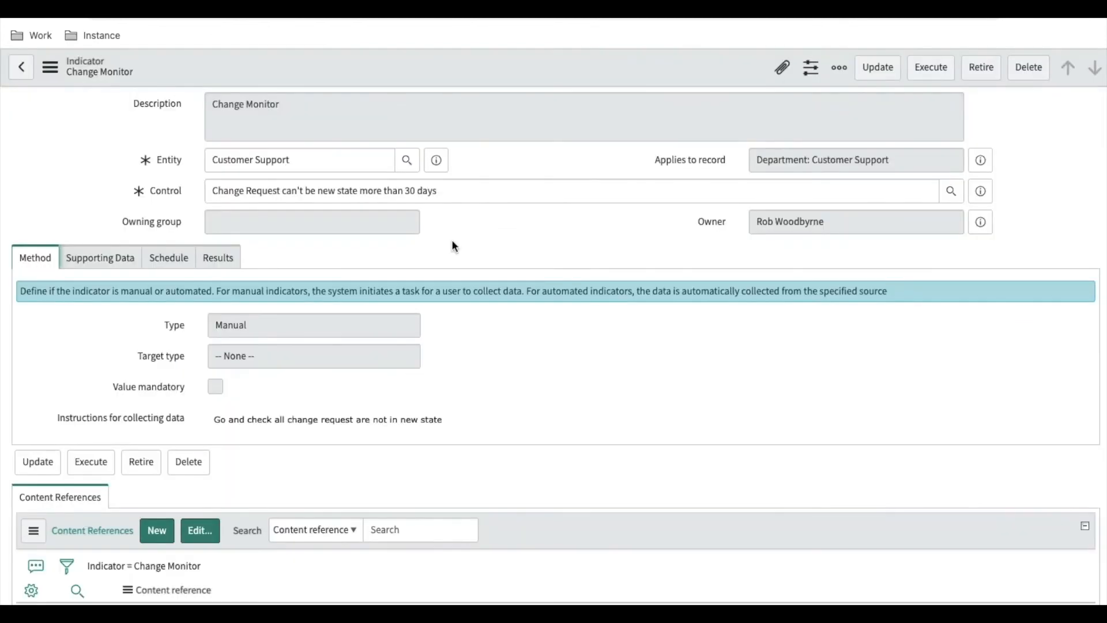
Open the control objective record from the Customer Support control and examine its details and entity types
{"action": "scroll", "coordinate": [452, 241], "scroll_direction": "up", "scroll_amount": 4}
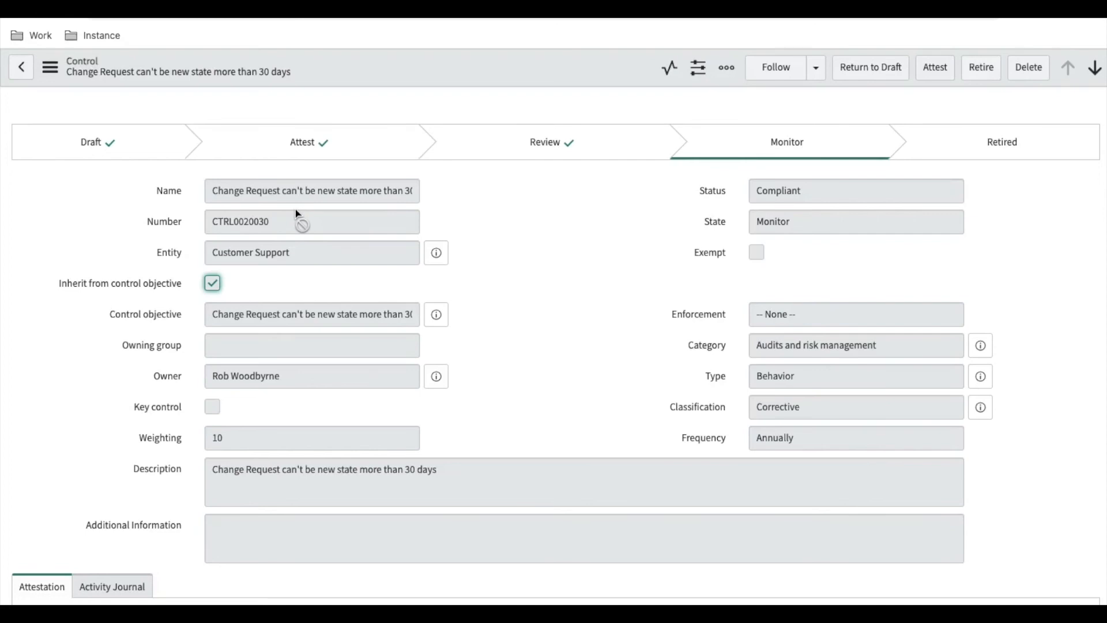
{"action": "left_click", "coordinate": [436, 314]}
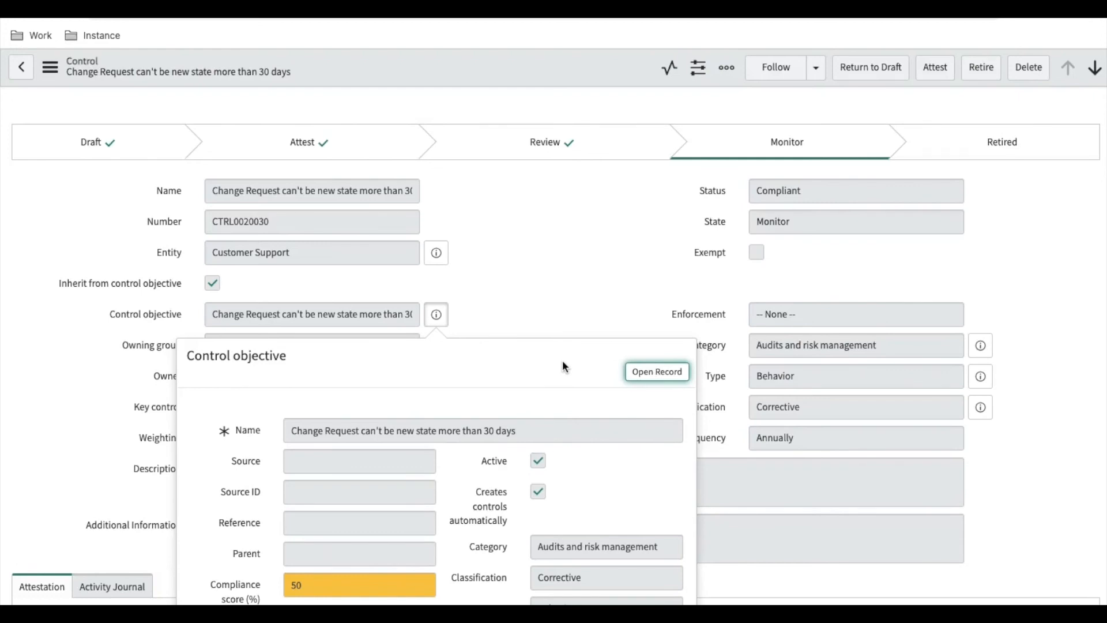
{"action": "left_click", "coordinate": [642, 378]}
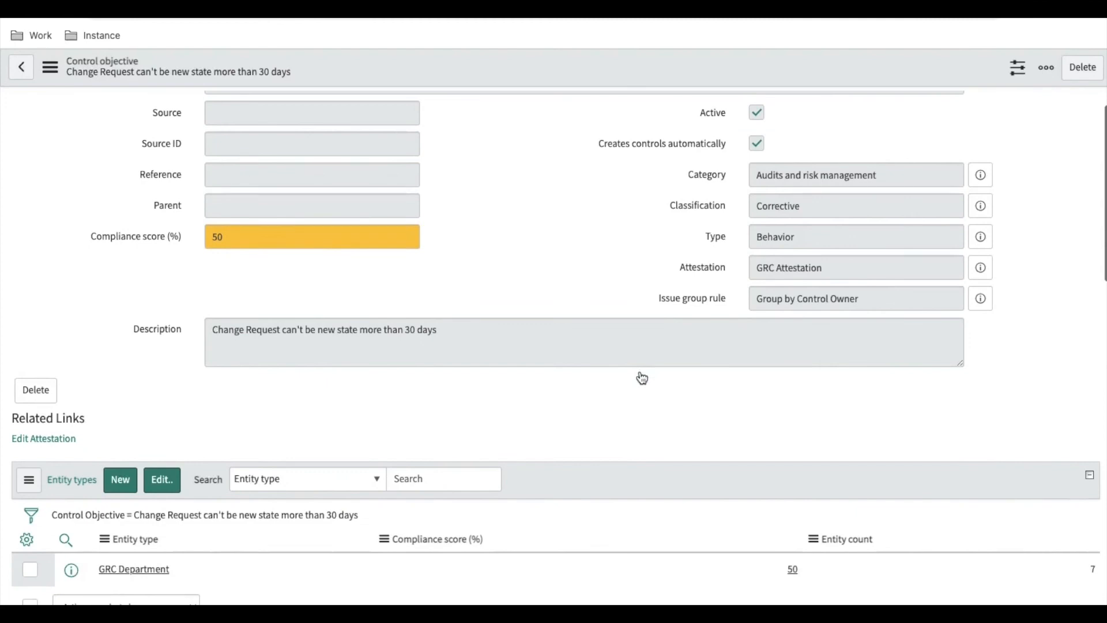
{"action": "scroll", "coordinate": [643, 378], "scroll_direction": "down", "scroll_amount": 3}
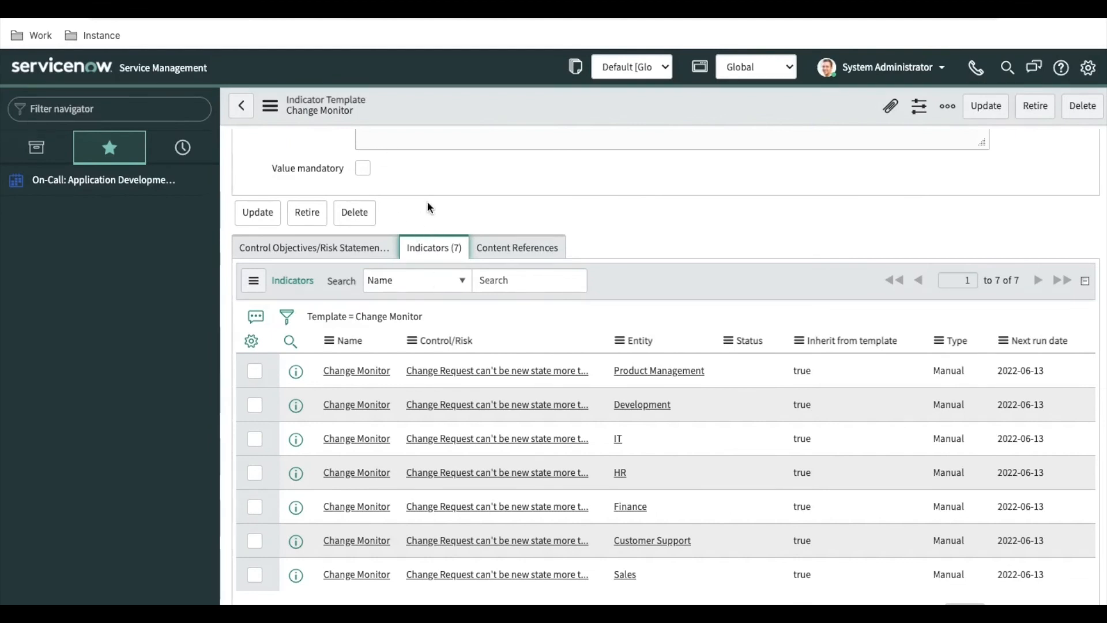
Compare the indicator template's linked control objective, collection instructions and Indicators list
{"action": "left_click", "coordinate": [339, 253]}
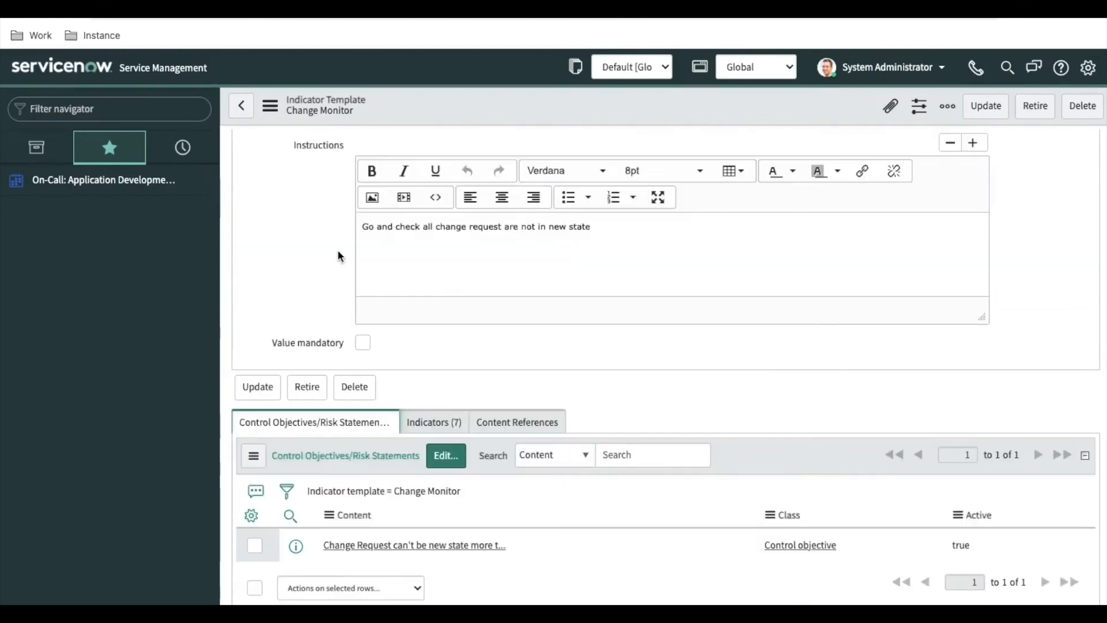
{"action": "left_click", "coordinate": [440, 424]}
{"action": "scroll", "coordinate": [547, 411], "scroll_direction": "up", "scroll_amount": 4}
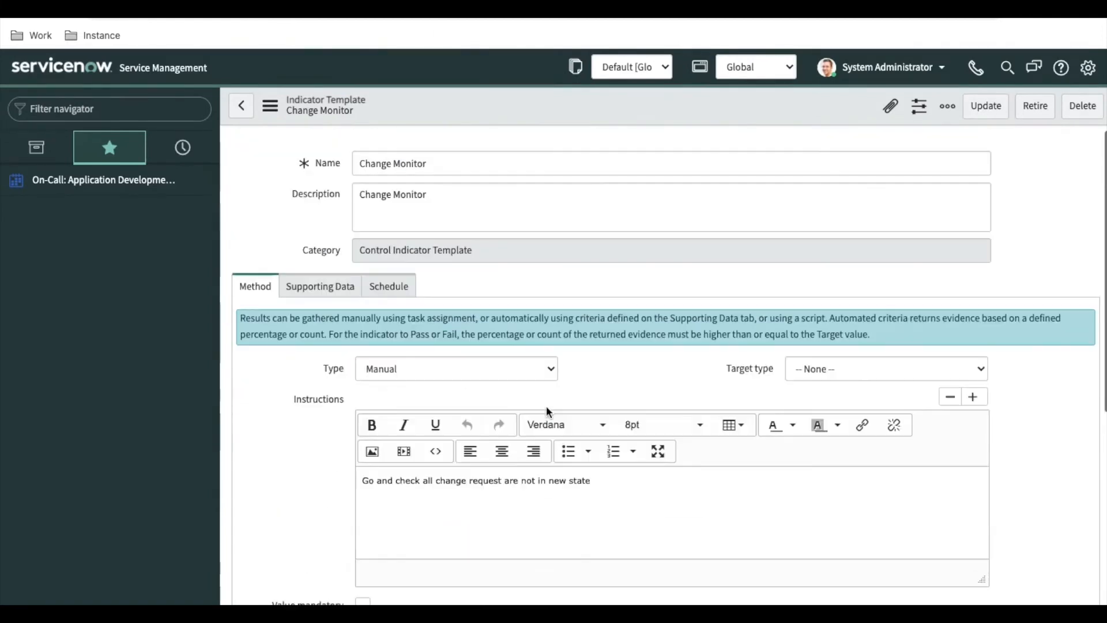
{"action": "scroll", "coordinate": [558, 372], "scroll_direction": "down", "scroll_amount": 6}
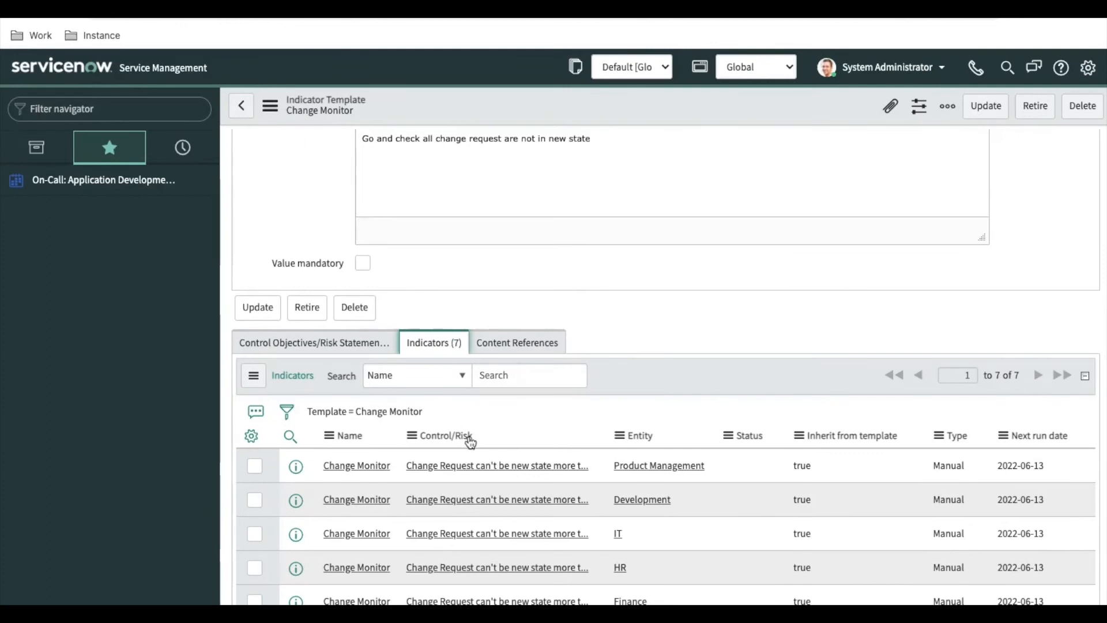
Open the Change Monitor indicator listed under the Customer Support control
{"action": "left_click", "coordinate": [497, 465]}
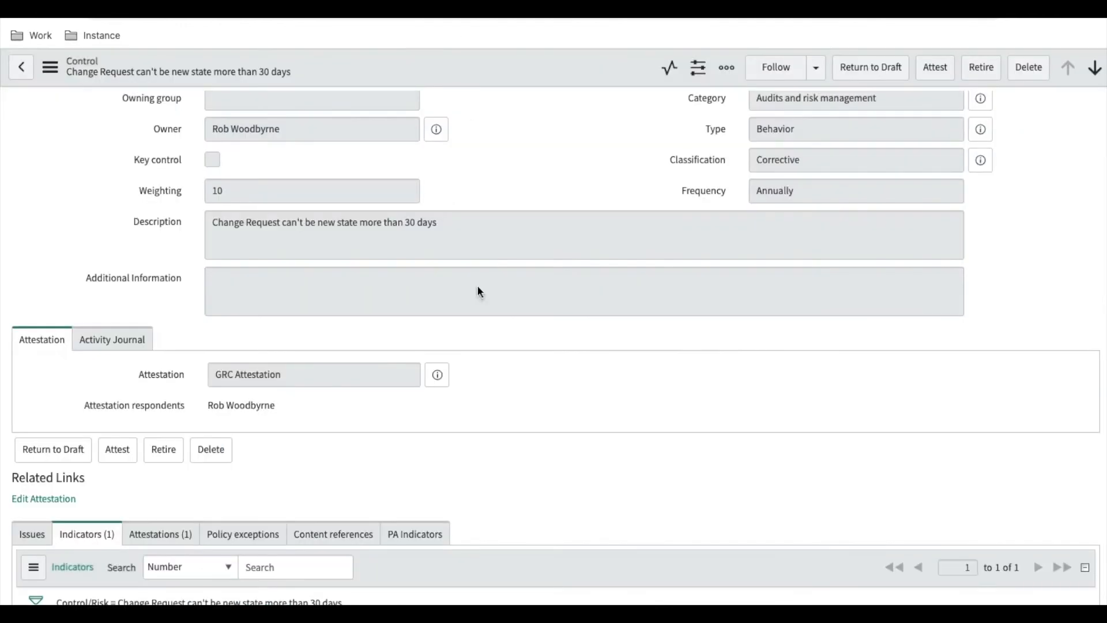
{"action": "scroll", "coordinate": [406, 432], "scroll_direction": "up", "scroll_amount": 6}
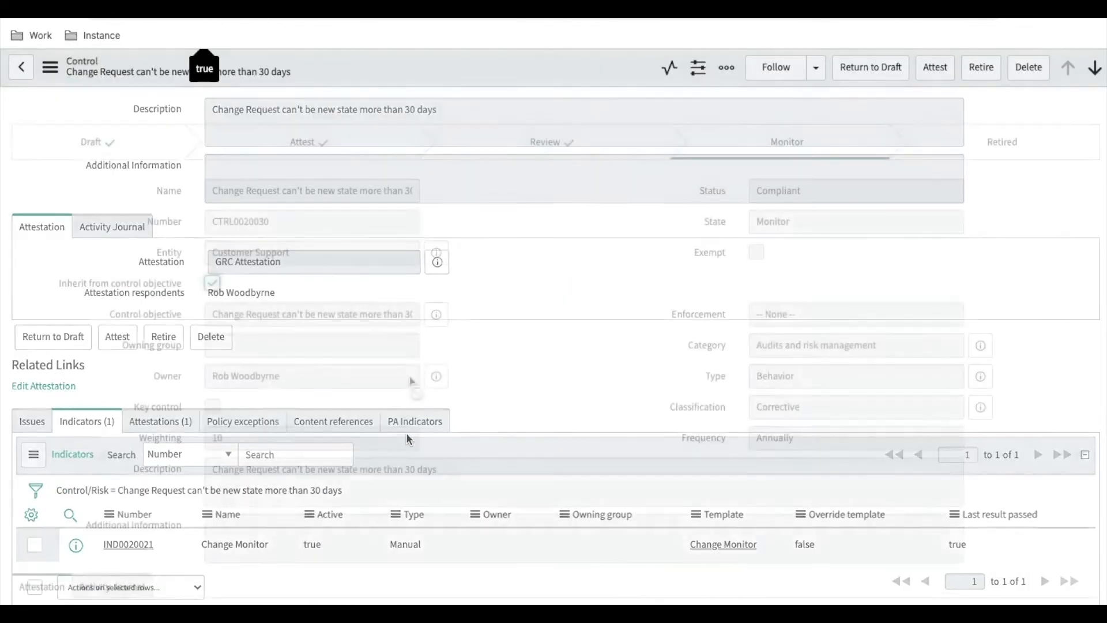
{"action": "scroll", "coordinate": [504, 227], "scroll_direction": "down", "scroll_amount": 6}
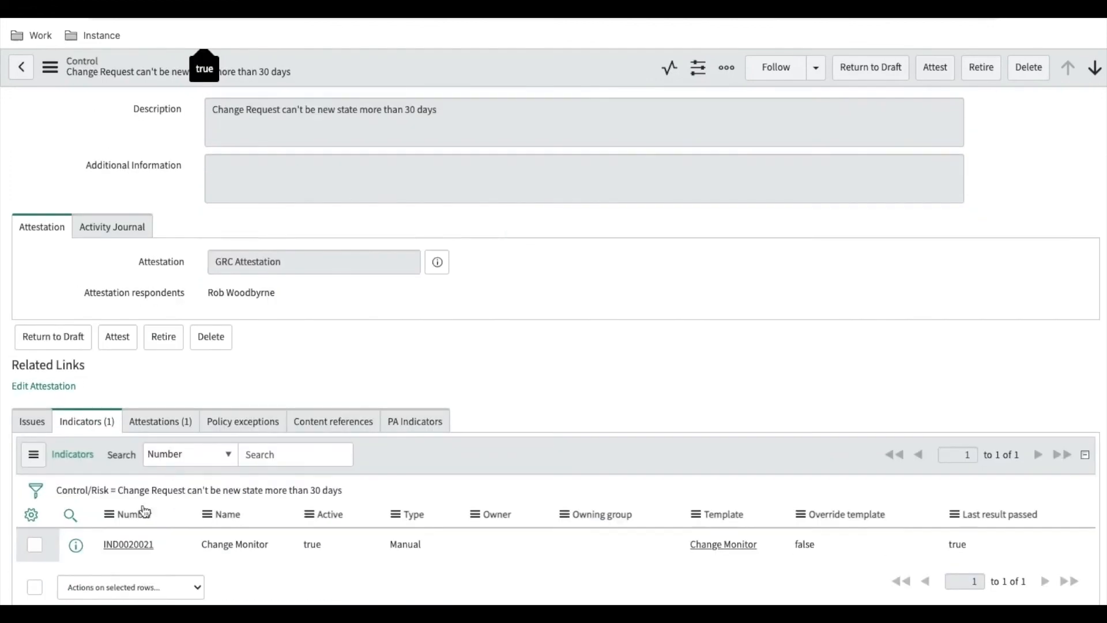
{"action": "left_click", "coordinate": [128, 545]}
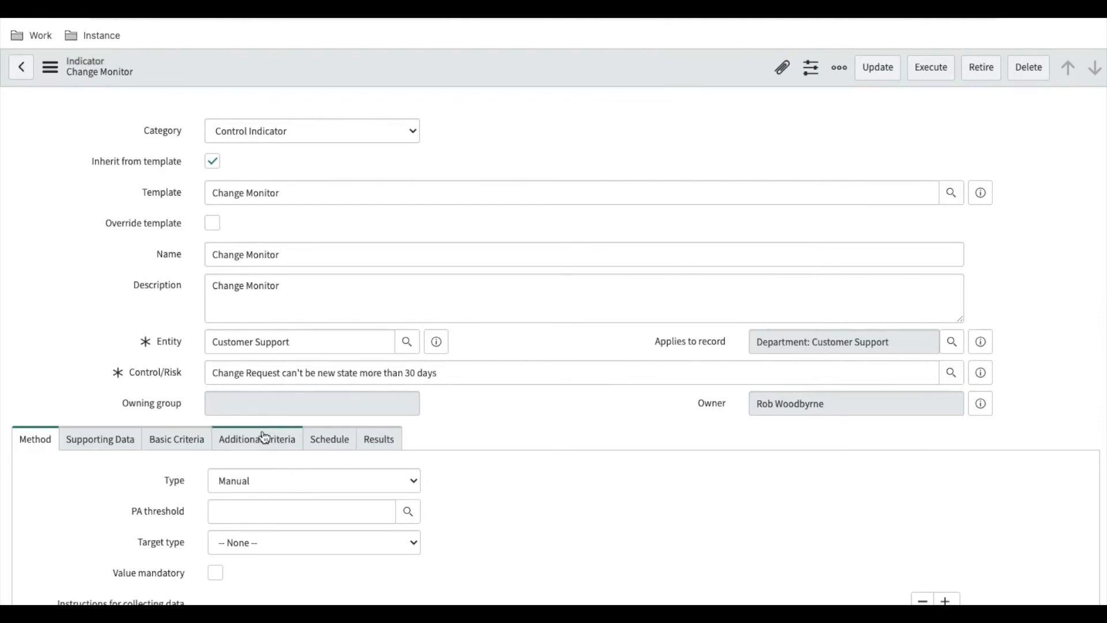
Examine the Customer Support indicator's collection schedule, method type and data collection instructions
{"action": "left_click", "coordinate": [179, 470]}
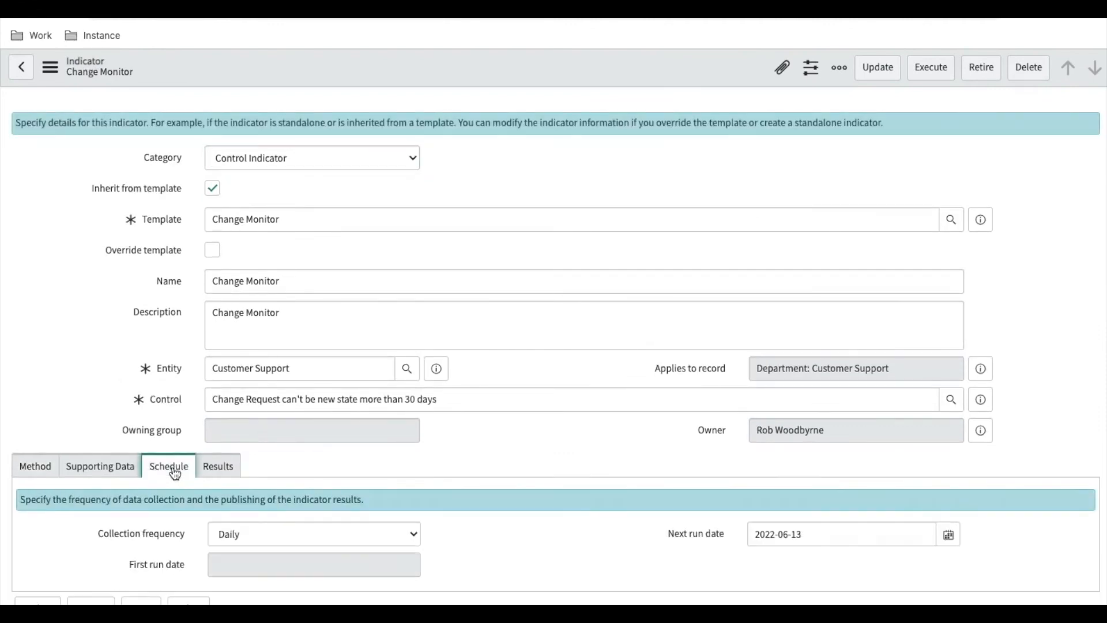
{"action": "scroll", "coordinate": [558, 515], "scroll_direction": "down", "scroll_amount": 1}
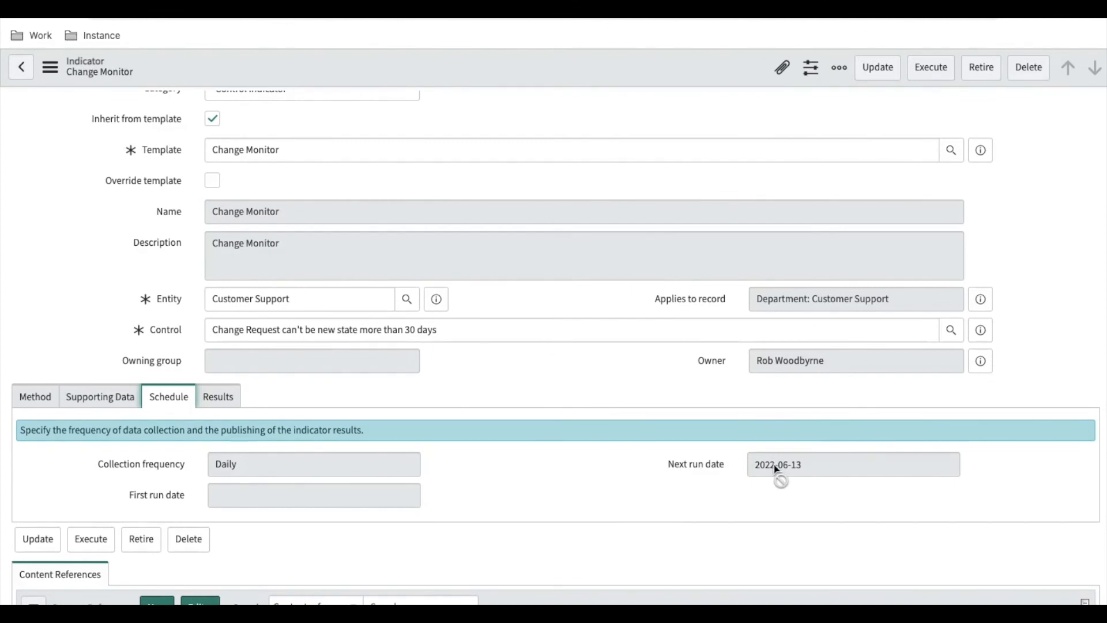
{"action": "scroll", "coordinate": [602, 462], "scroll_direction": "down", "scroll_amount": 2}
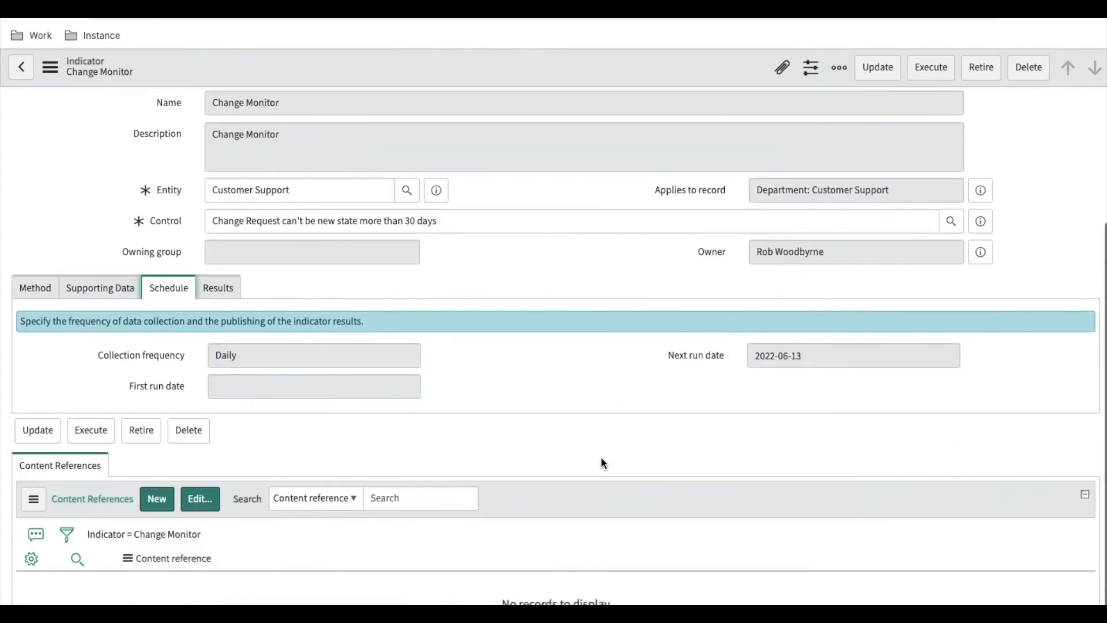
{"action": "scroll", "coordinate": [601, 463], "scroll_direction": "up", "scroll_amount": 1}
{"action": "scroll", "coordinate": [601, 462], "scroll_direction": "up", "scroll_amount": 2}
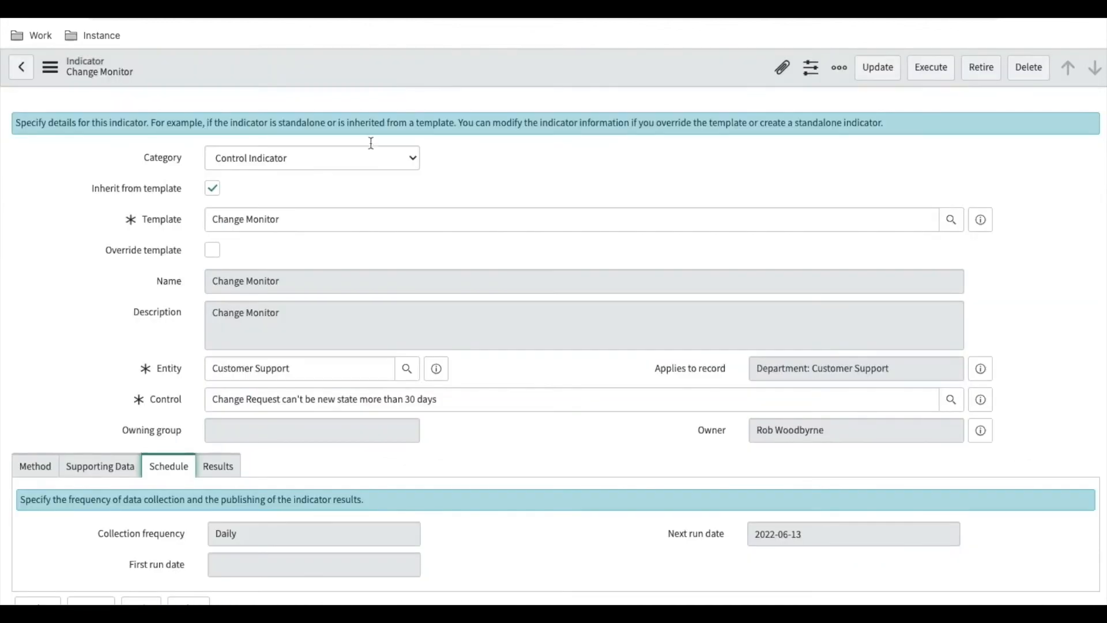
{"action": "left_click", "coordinate": [32, 466]}
{"action": "scroll", "coordinate": [32, 468], "scroll_direction": "down", "scroll_amount": 2}
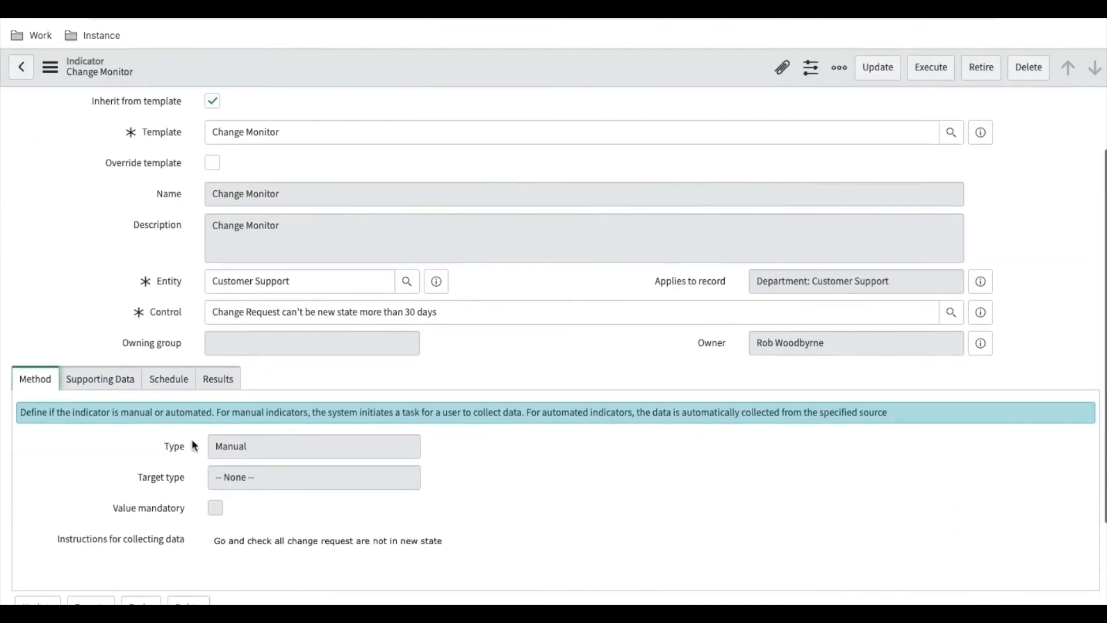
{"action": "scroll", "coordinate": [259, 445], "scroll_direction": "down", "scroll_amount": 2}
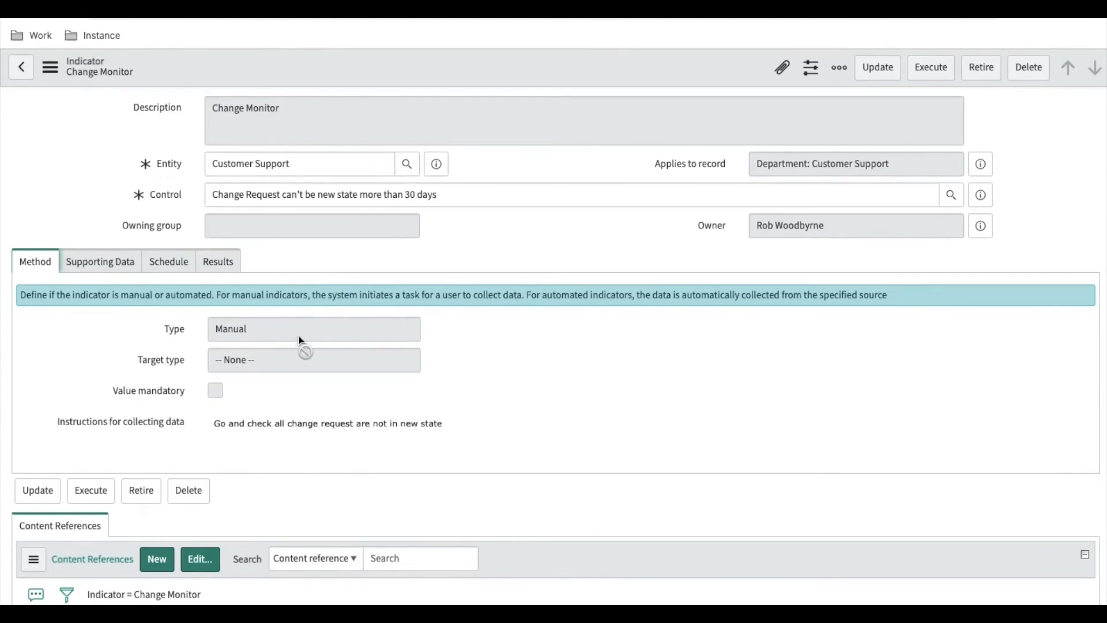
Execute the Change Monitor indicator for Customer Support and open the resulting task from its open tasks
{"action": "left_click", "coordinate": [939, 68]}
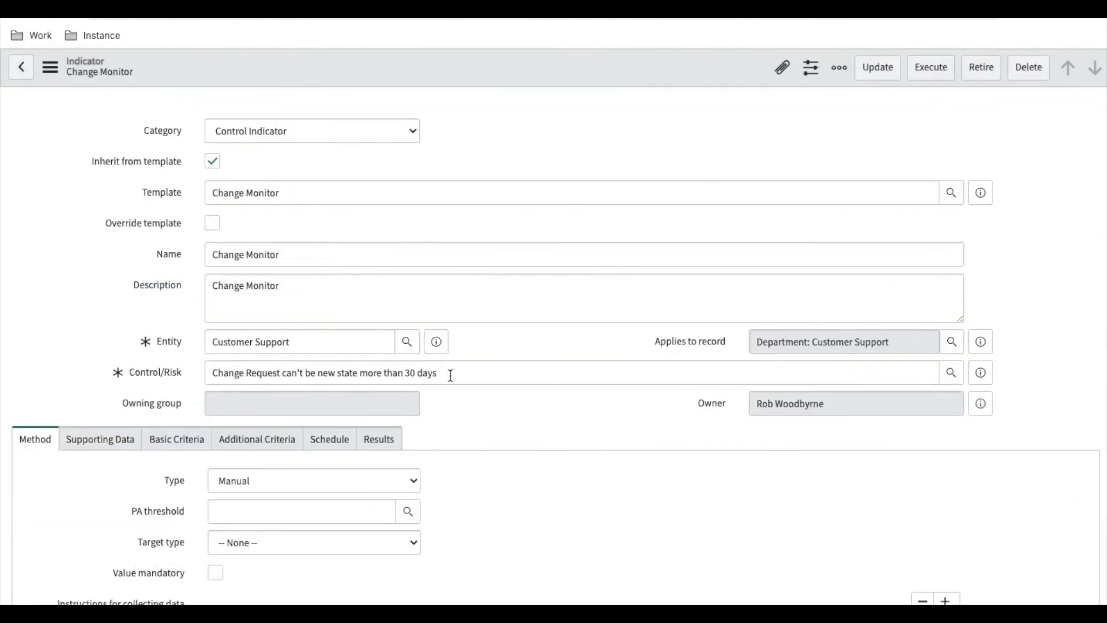
{"action": "scroll", "coordinate": [449, 375], "scroll_direction": "down", "scroll_amount": 6}
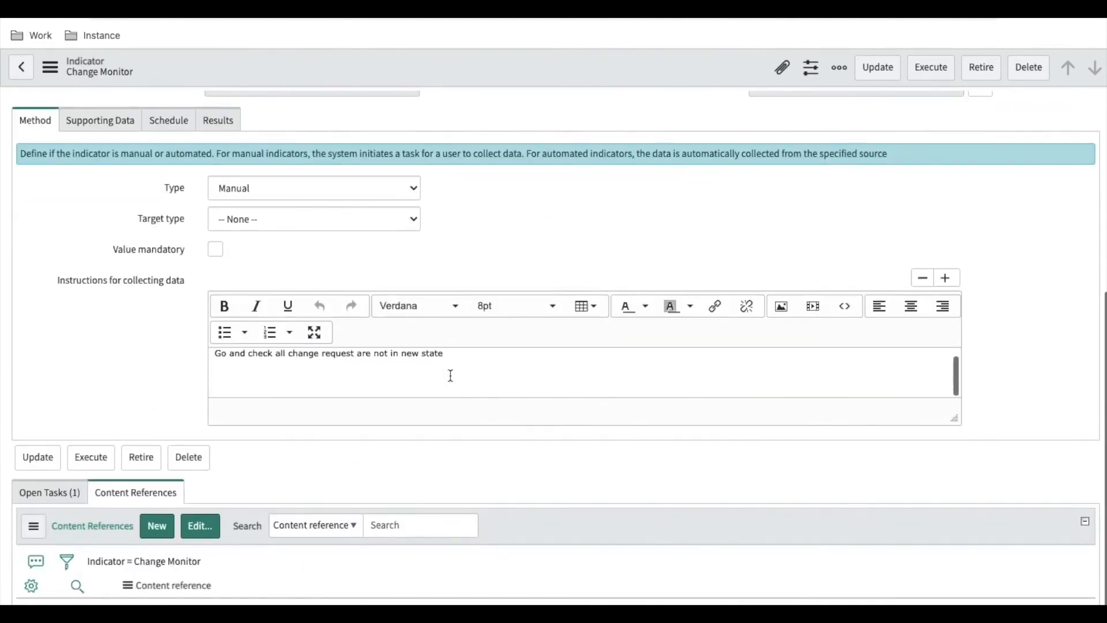
{"action": "left_click", "coordinate": [50, 426]}
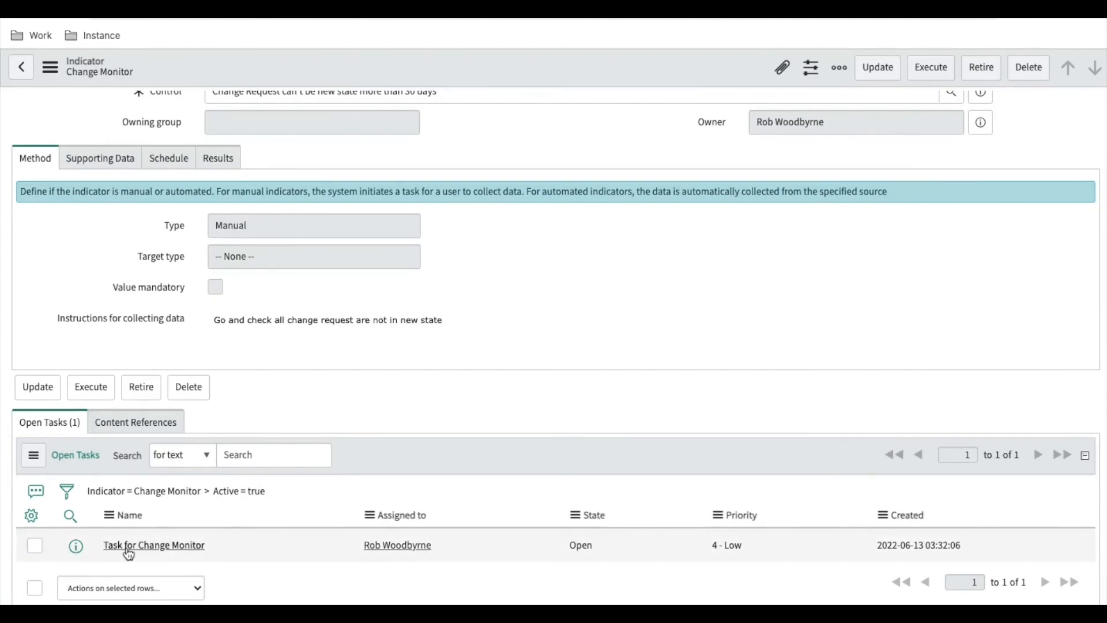
{"action": "left_click", "coordinate": [127, 547]}
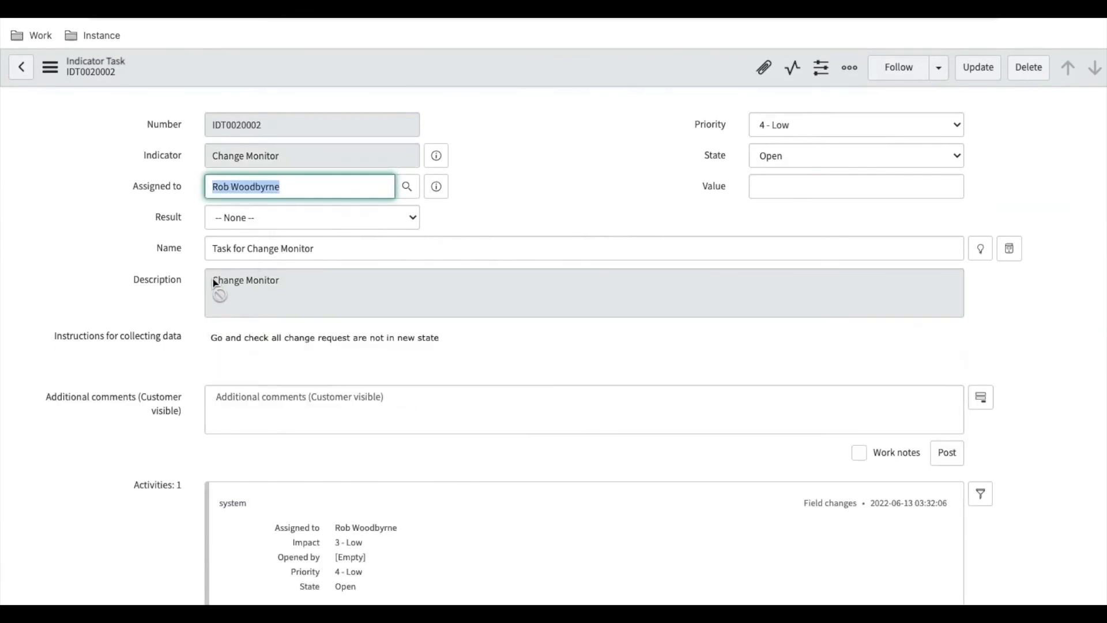
Review the indicator task's description and Result options, and preview its linked indicator record
{"action": "left_click_drag", "start_coordinate": [214, 282], "coordinate": [309, 292]}
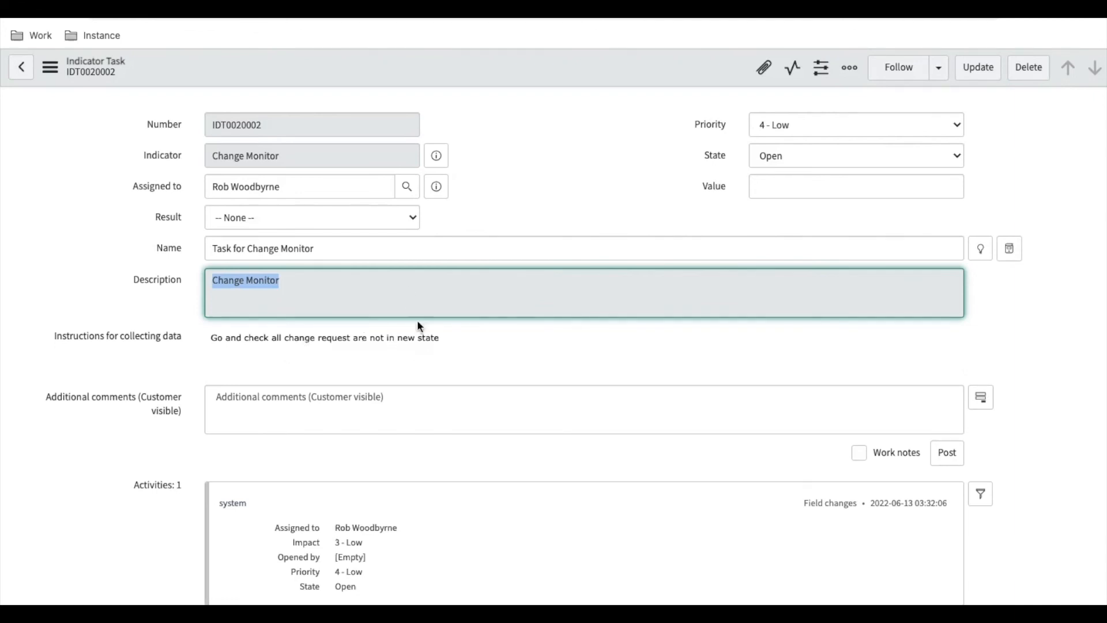
{"action": "left_click", "coordinate": [390, 222]}
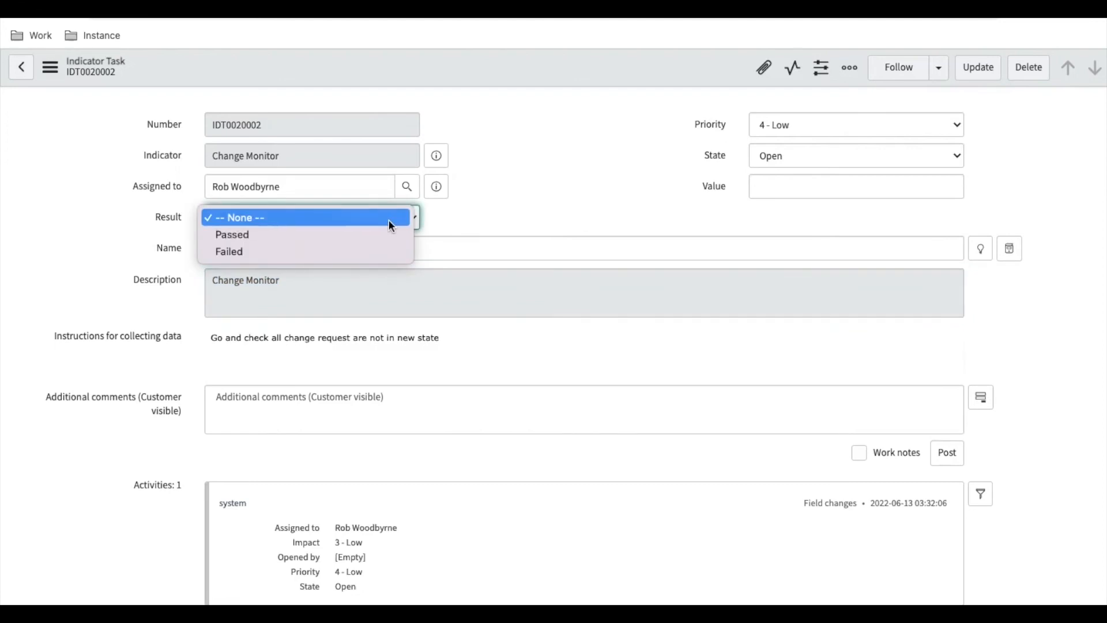
{"action": "left_click", "coordinate": [522, 184]}
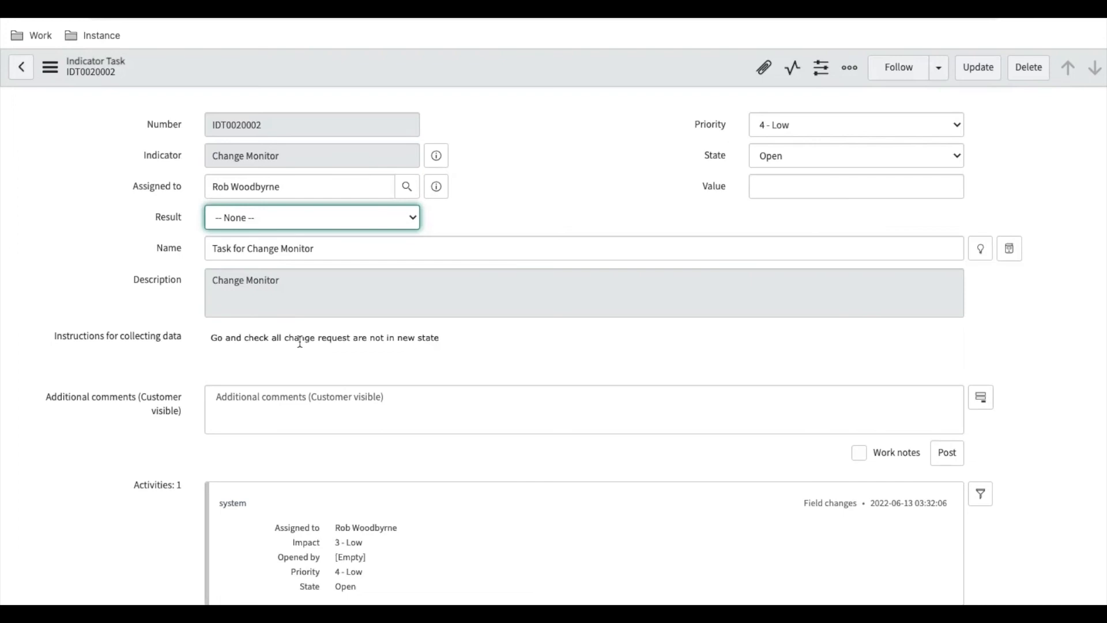
{"action": "left_click", "coordinate": [437, 155]}
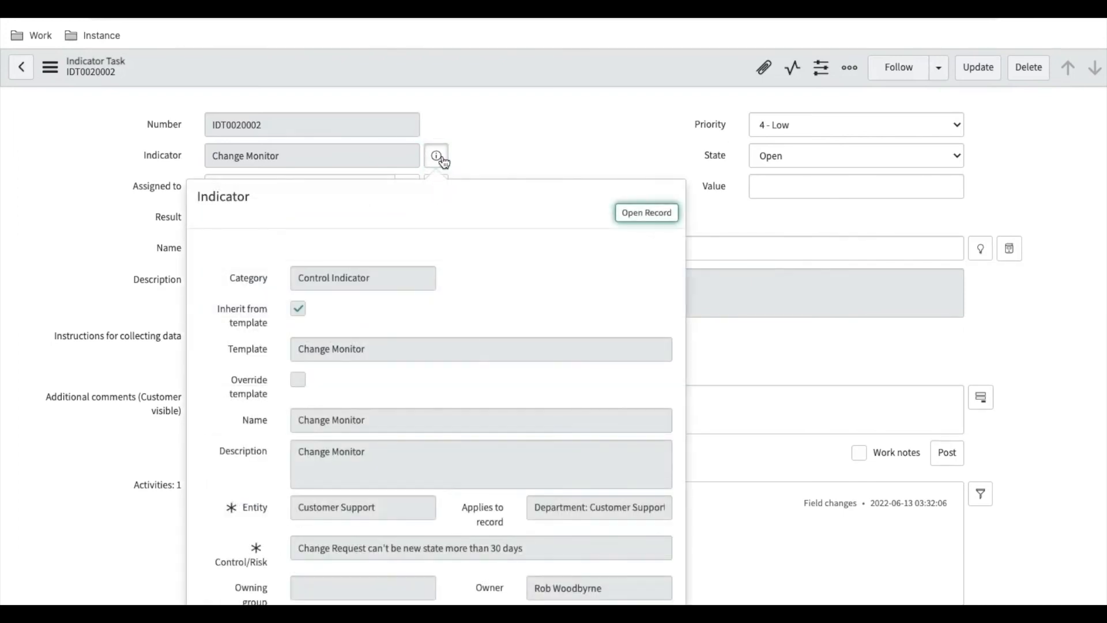
{"action": "left_click", "coordinate": [552, 147]}
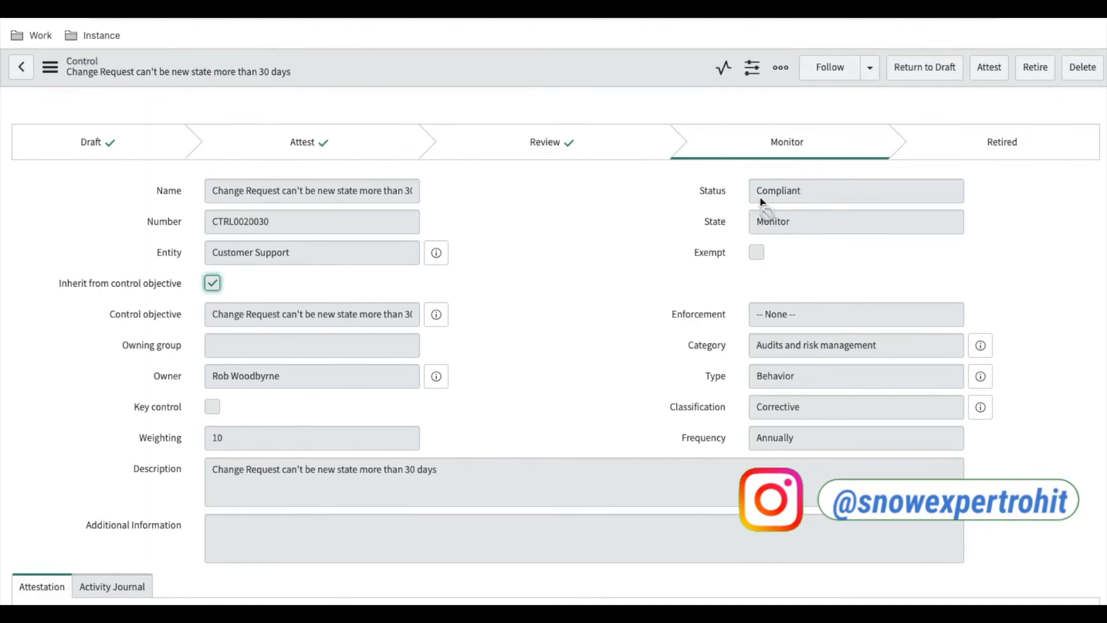
Check the Customer Support control's details and its related Indicators list
{"action": "scroll", "coordinate": [565, 349], "scroll_direction": "down", "scroll_amount": 4}
{"action": "scroll", "coordinate": [565, 353], "scroll_direction": "down", "scroll_amount": 2}
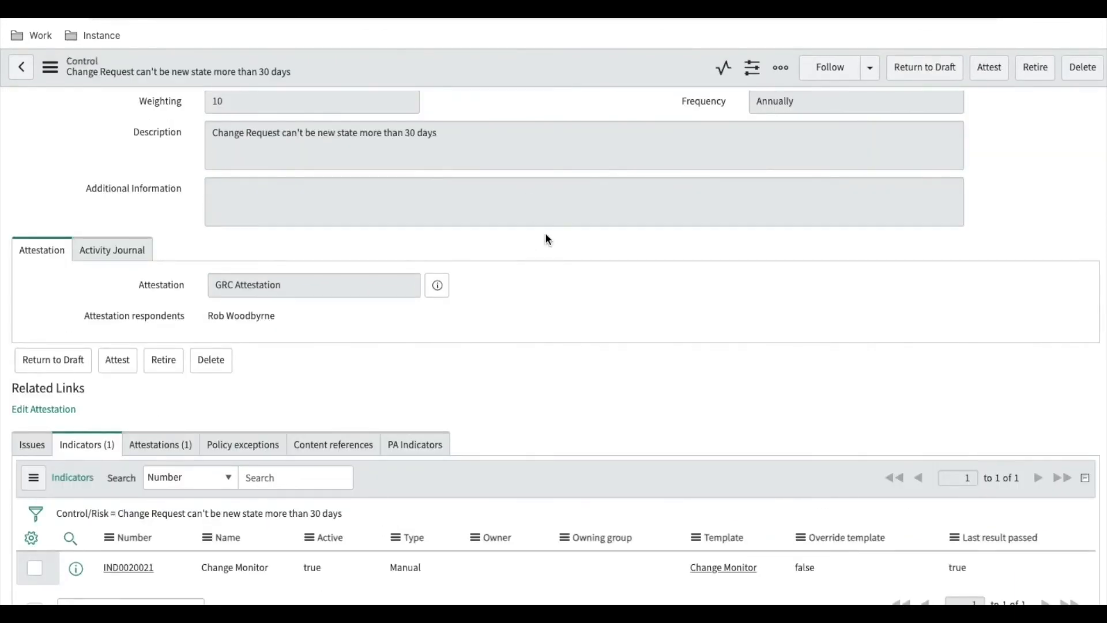
{"action": "scroll", "coordinate": [545, 233], "scroll_direction": "down", "scroll_amount": 1}
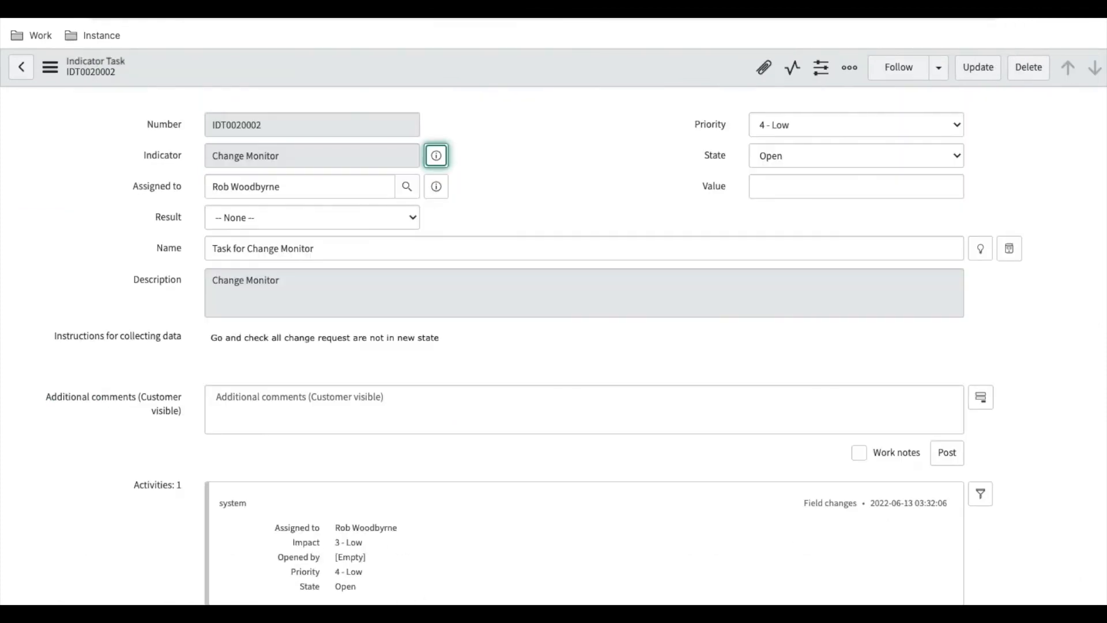
Set the Result of the Change Monitor indicator task to Failed and save the record
{"action": "left_click", "coordinate": [316, 217]}
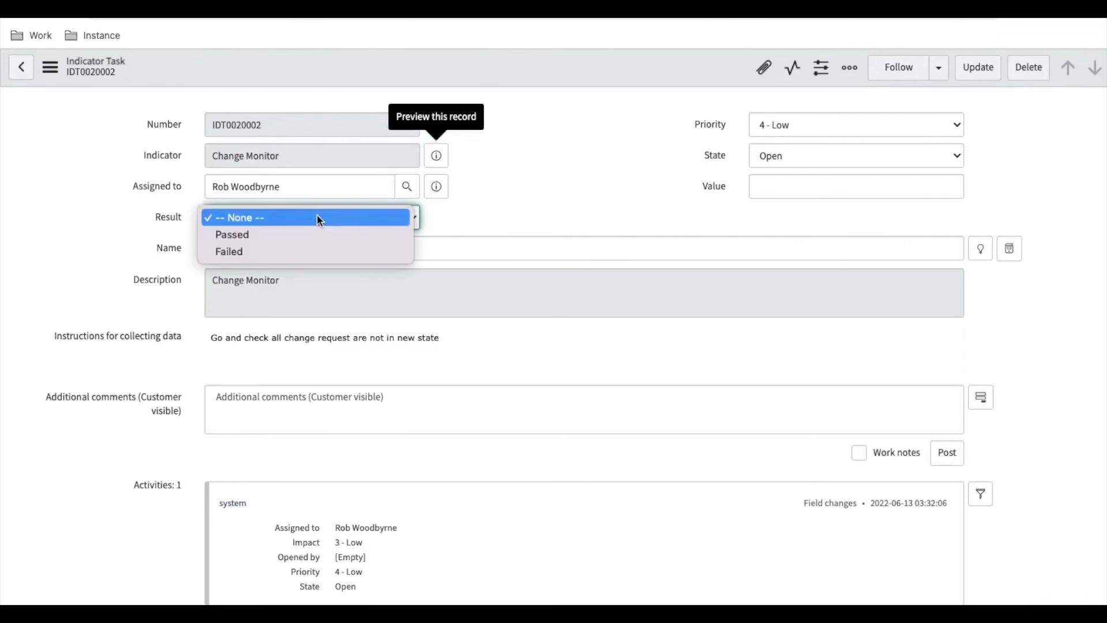
{"action": "left_click", "coordinate": [247, 253]}
{"action": "right_click", "coordinate": [391, 83]}
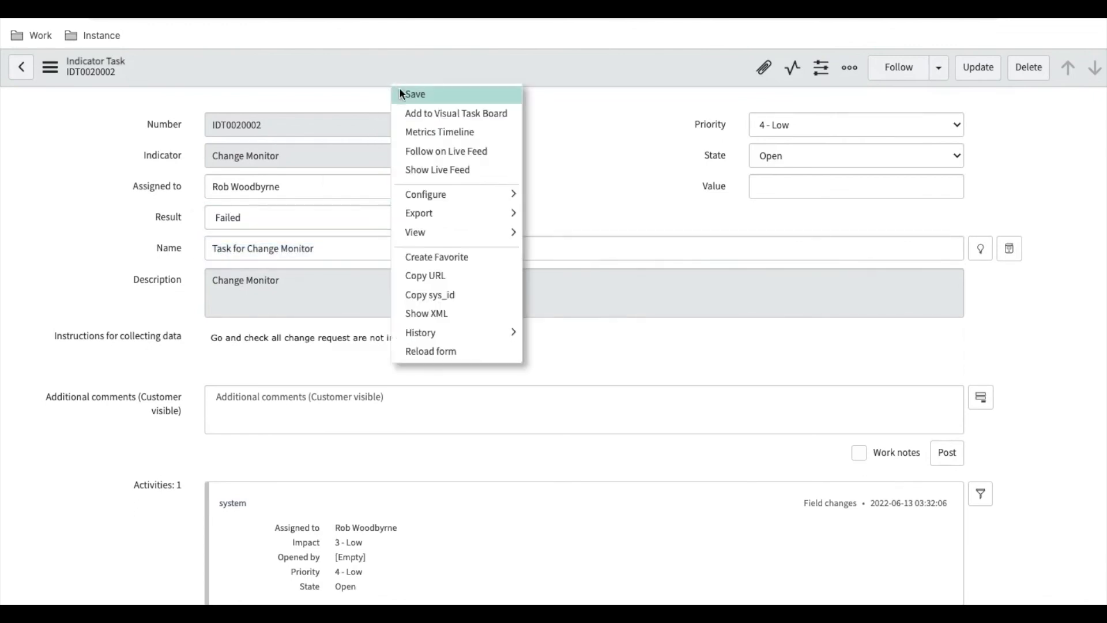
{"action": "left_click", "coordinate": [403, 94]}
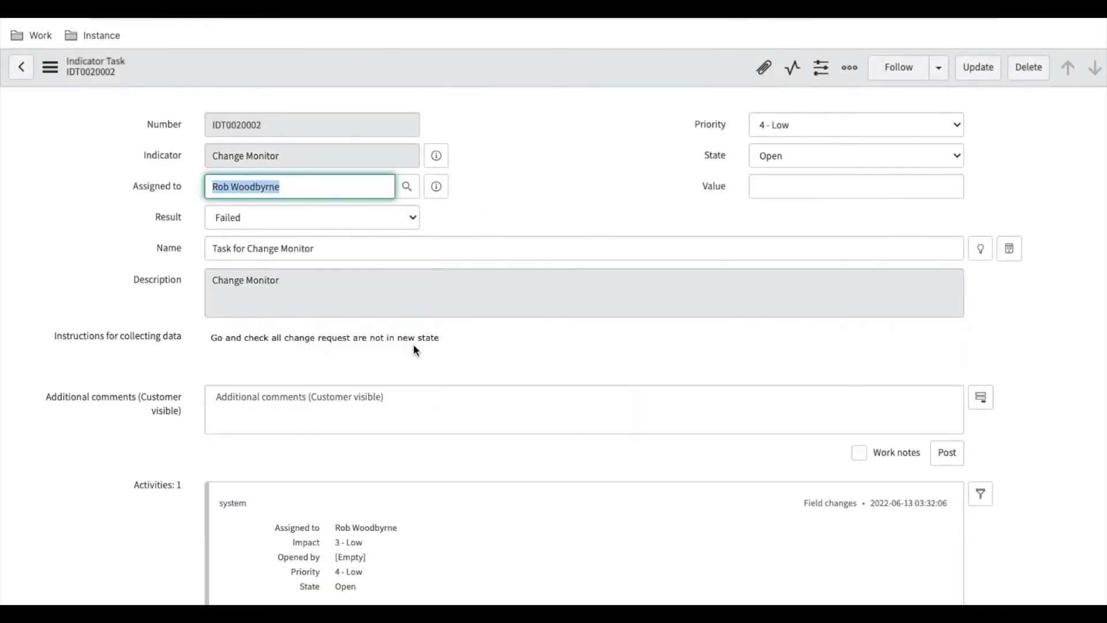
Check the Customer Support control, and set the indicator task's State to Closed and save it
{"action": "left_click", "coordinate": [605, 5]}
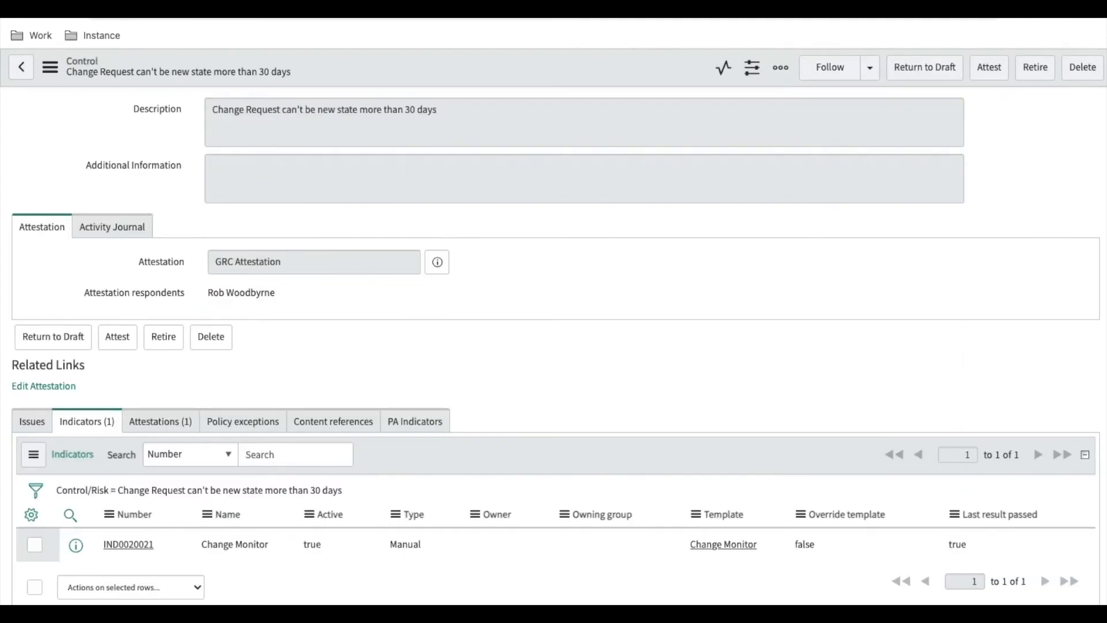
{"action": "scroll", "coordinate": [669, 255], "scroll_direction": "up", "scroll_amount": 4}
{"action": "scroll", "coordinate": [669, 255], "scroll_direction": "up", "scroll_amount": 3}
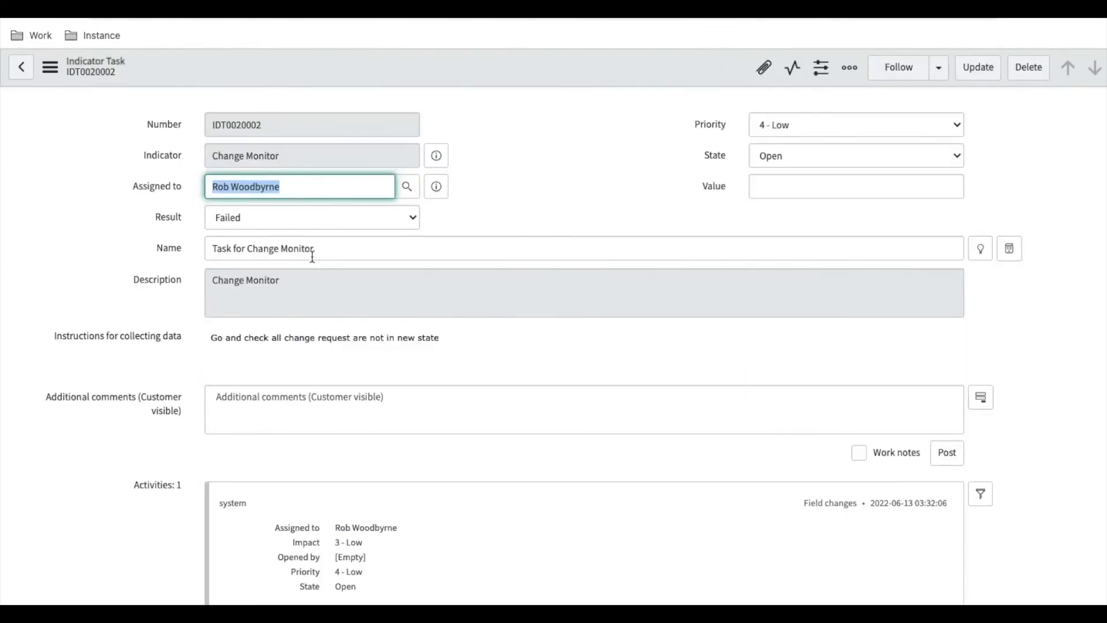
{"action": "left_click", "coordinate": [796, 150]}
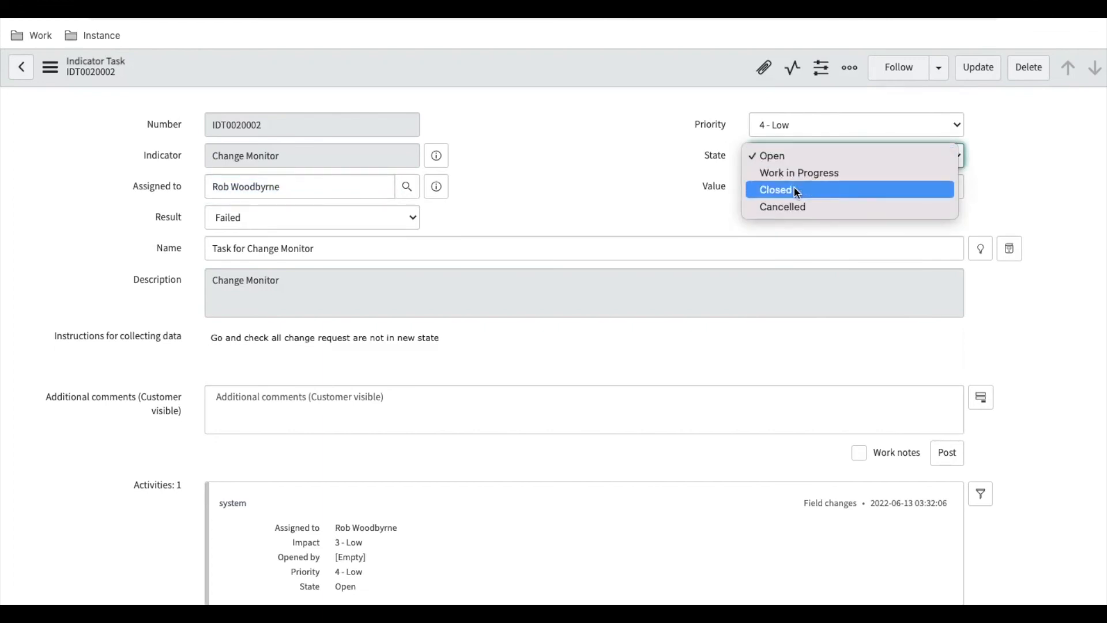
{"action": "left_click", "coordinate": [579, 114]}
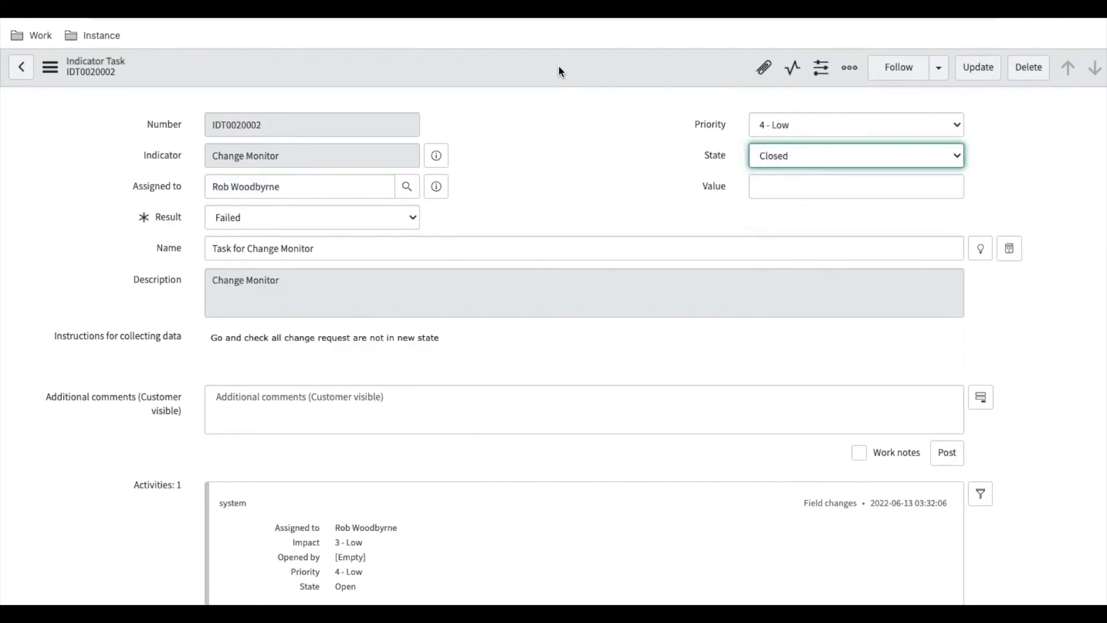
{"action": "right_click", "coordinate": [559, 68]}
{"action": "left_click", "coordinate": [572, 83]}
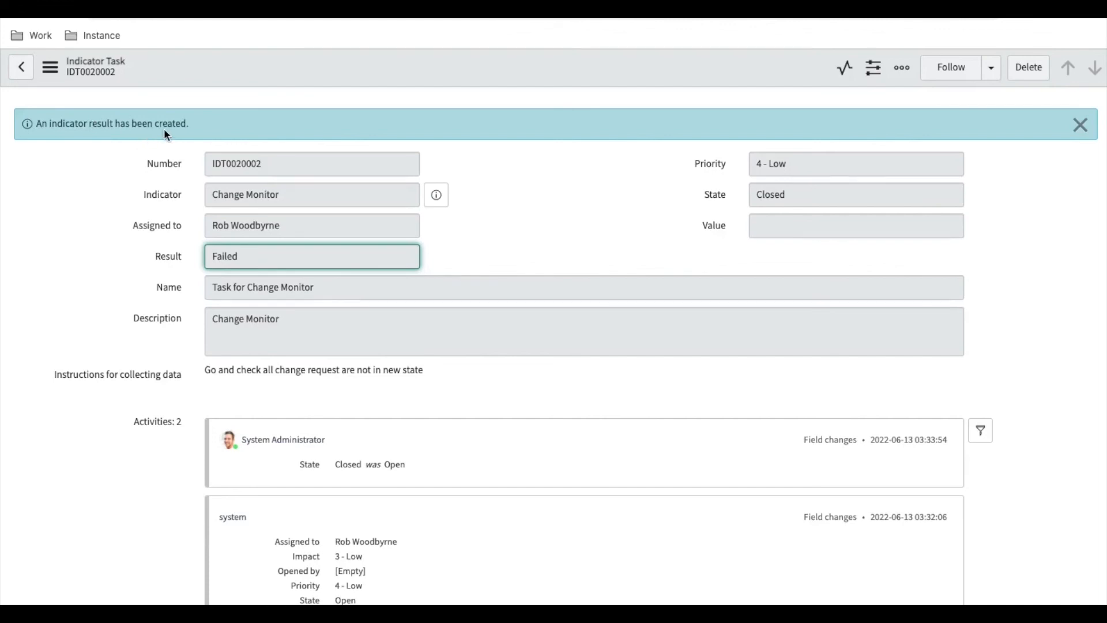
Open the task's linked indicator and its control, and review the control's status, Attestation and Activity Journal sections
{"action": "left_click", "coordinate": [433, 198]}
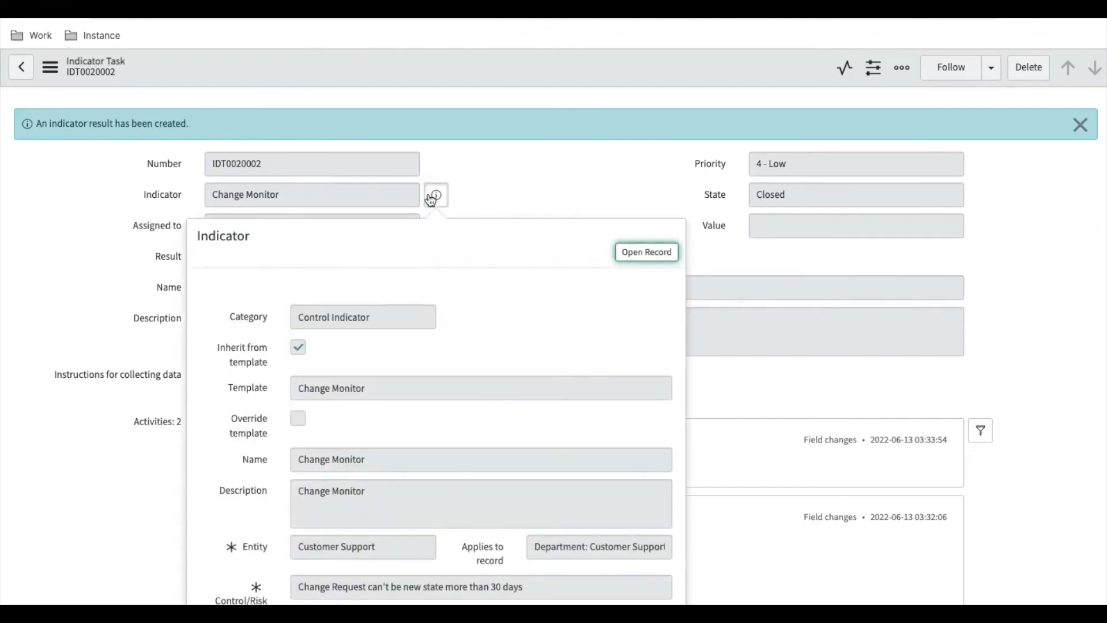
{"action": "left_click", "coordinate": [630, 261]}
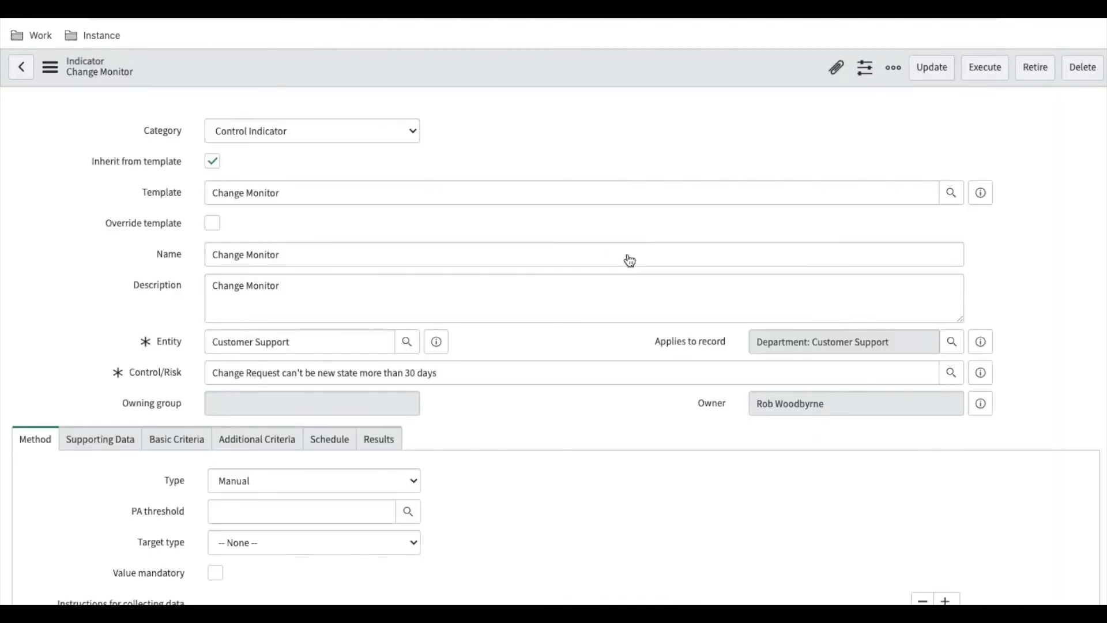
{"action": "scroll", "coordinate": [528, 412], "scroll_direction": "down", "scroll_amount": 4}
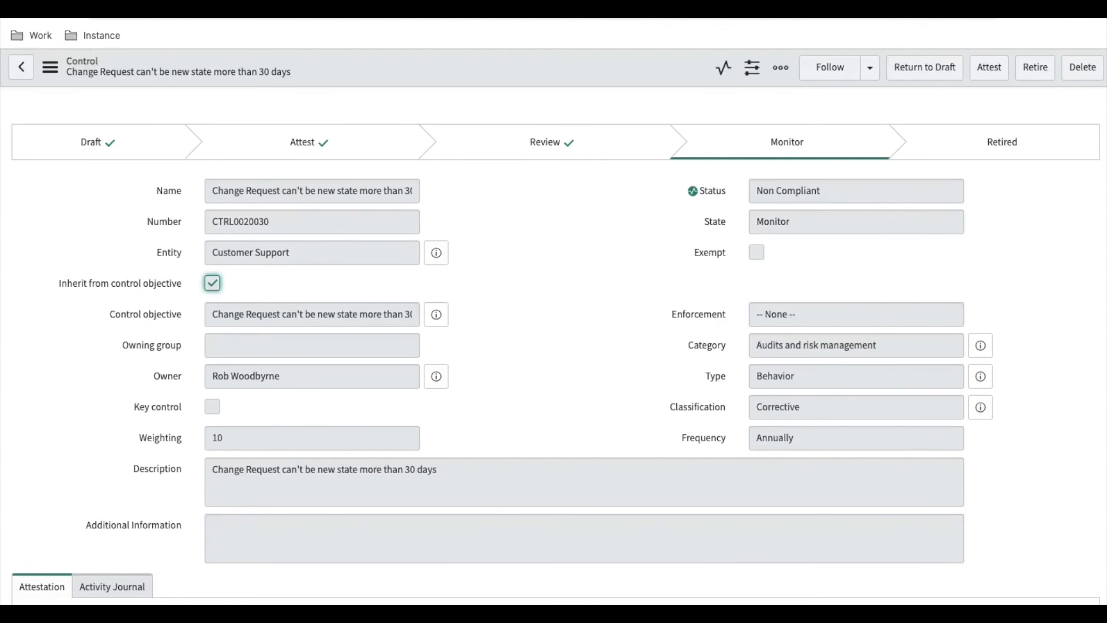
{"action": "scroll", "coordinate": [410, 409], "scroll_direction": "down", "scroll_amount": 3}
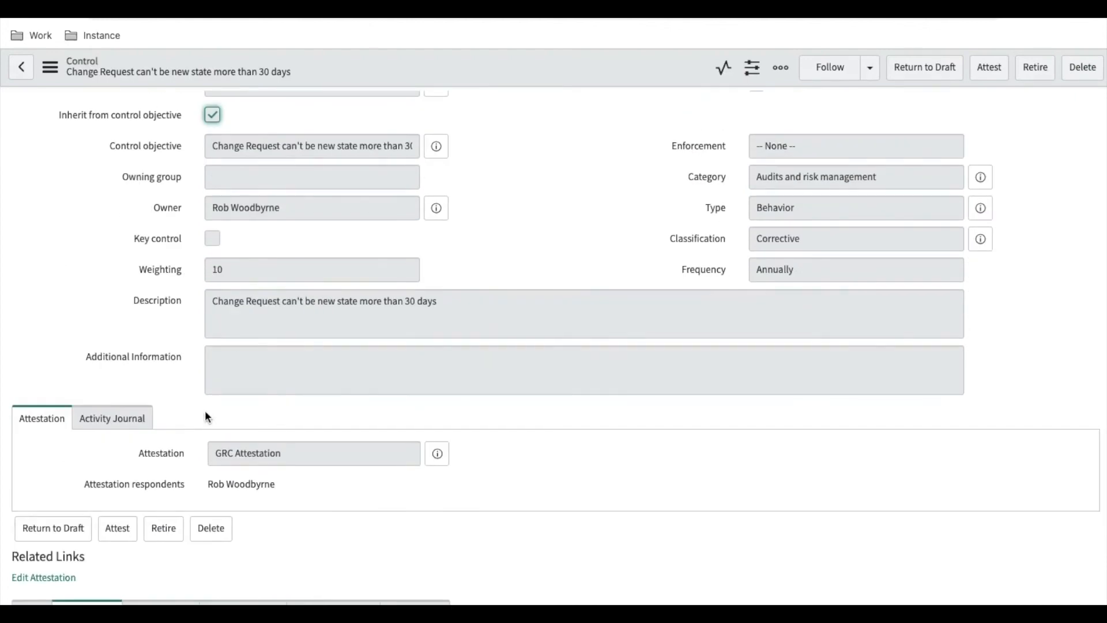
{"action": "scroll", "coordinate": [207, 416], "scroll_direction": "down", "scroll_amount": 2}
{"action": "scroll", "coordinate": [205, 415], "scroll_direction": "down", "scroll_amount": 1}
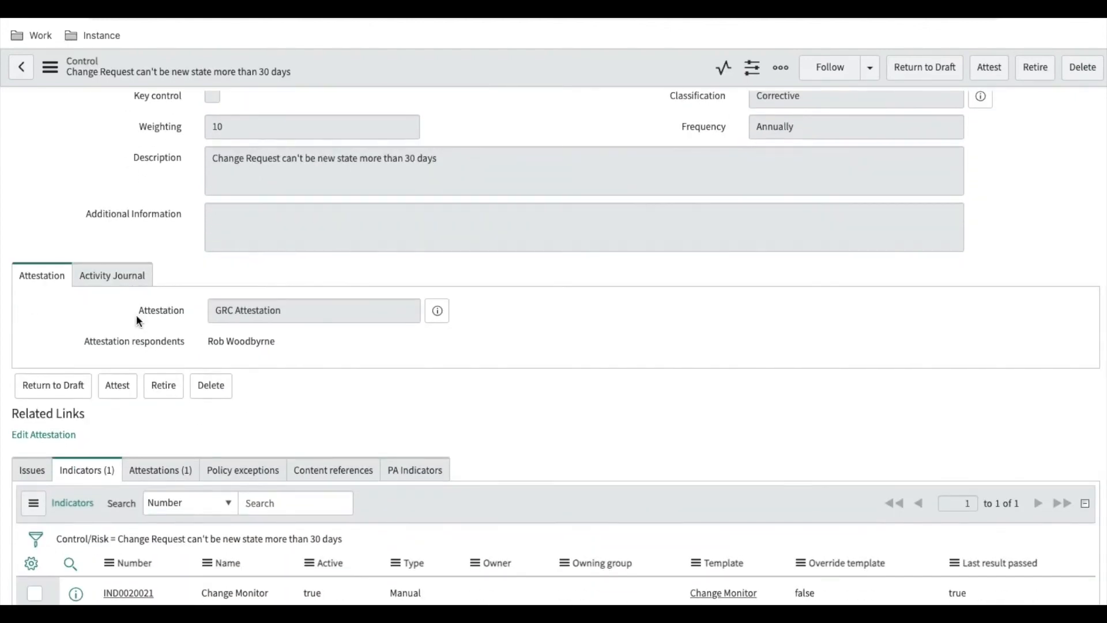
{"action": "left_click", "coordinate": [128, 281]}
{"action": "left_click", "coordinate": [23, 282]}
{"action": "scroll", "coordinate": [158, 407], "scroll_direction": "down", "scroll_amount": 1}
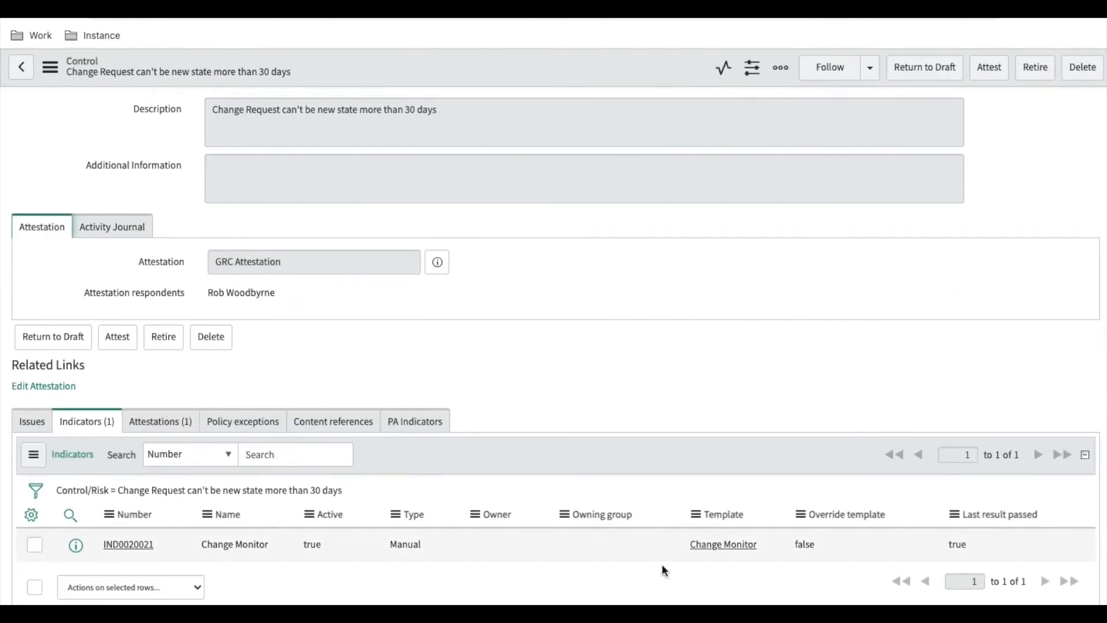
Open the control's Change Monitor indicator and examine its Indicator Results list
{"action": "left_click", "coordinate": [124, 552]}
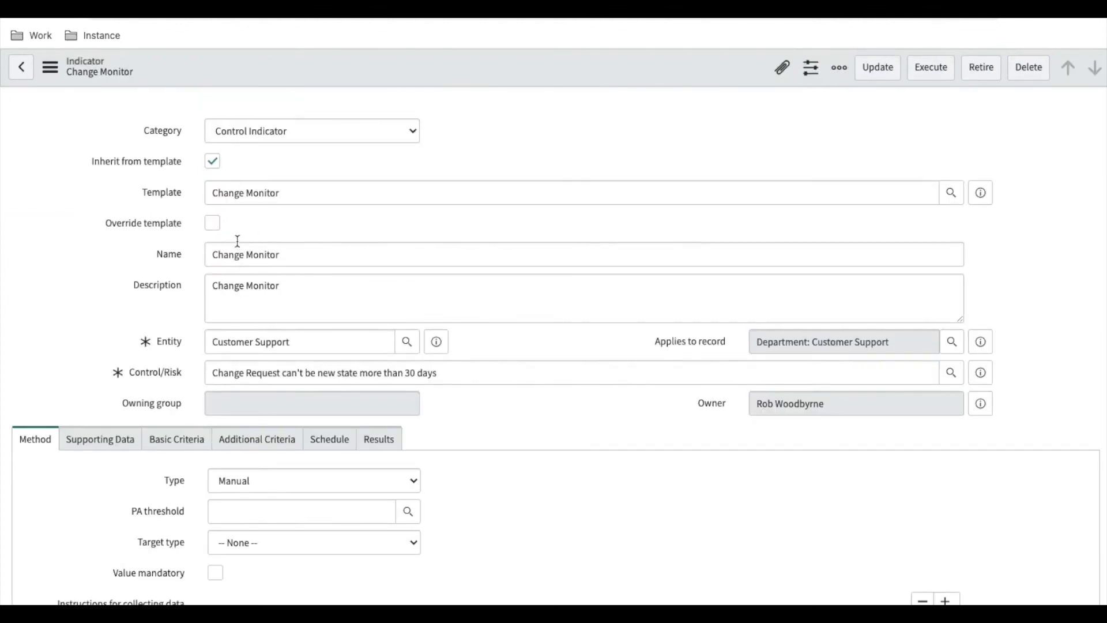
{"action": "scroll", "coordinate": [329, 403], "scroll_direction": "down", "scroll_amount": 3}
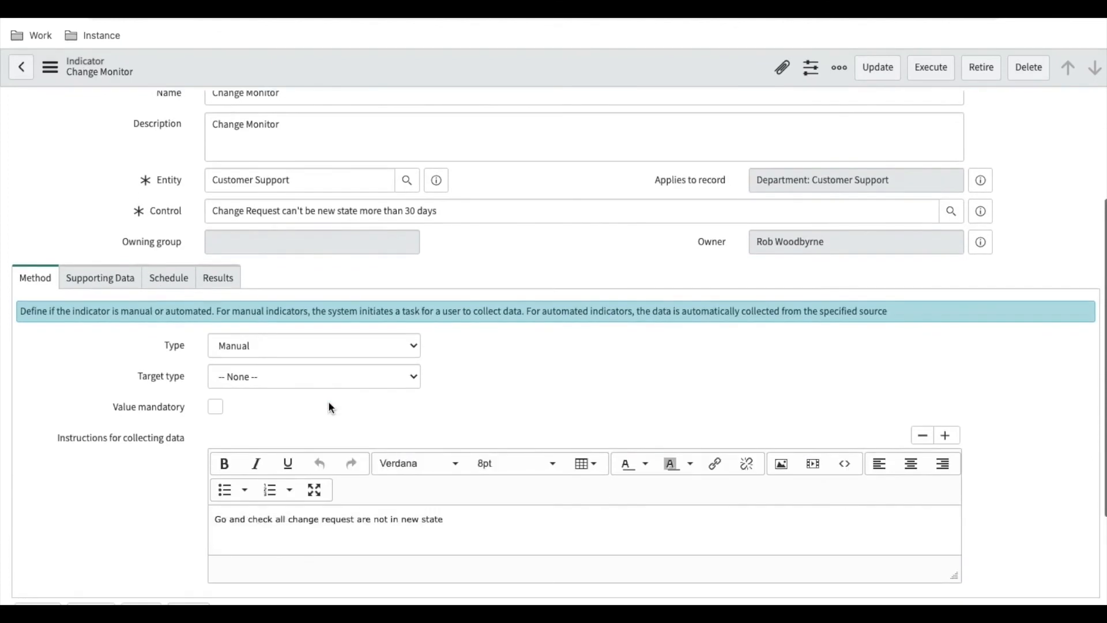
{"action": "scroll", "coordinate": [328, 407], "scroll_direction": "down", "scroll_amount": 2}
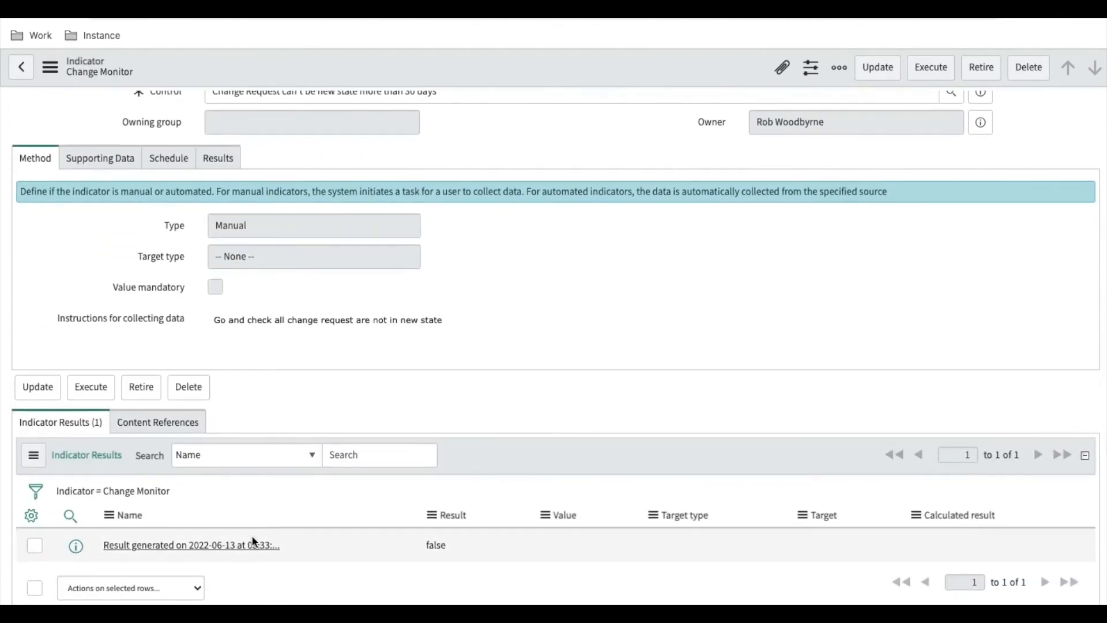
{"action": "scroll", "coordinate": [253, 542], "scroll_direction": "up", "scroll_amount": 2}
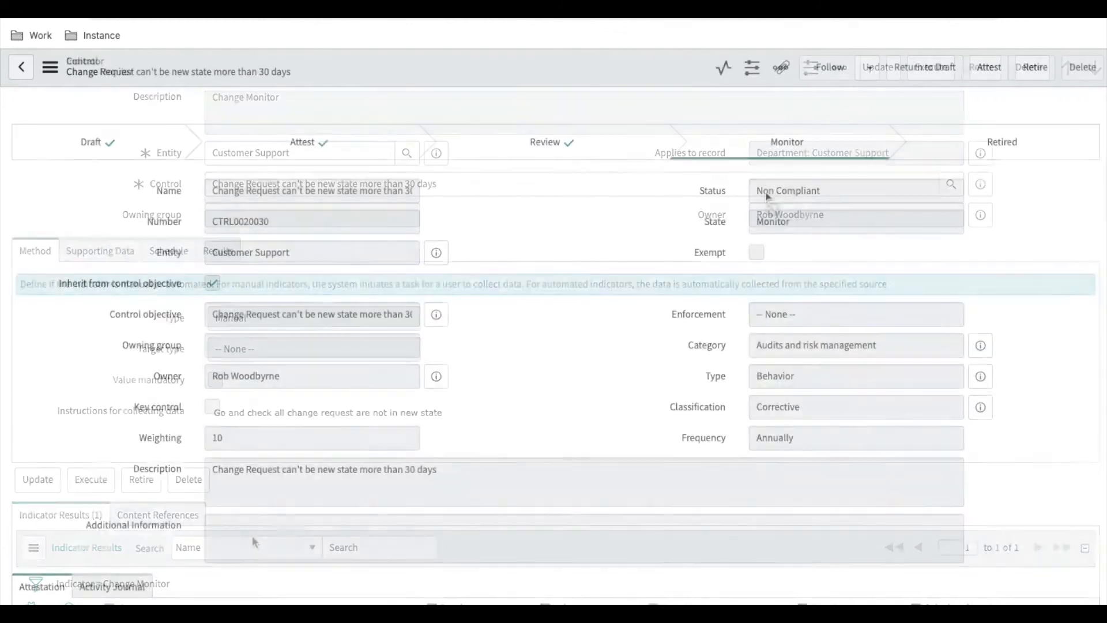
Open the control's indicator failure issue, set its State to Closed Complete and select an issue manager
{"action": "scroll", "coordinate": [593, 375], "scroll_direction": "down", "scroll_amount": 6}
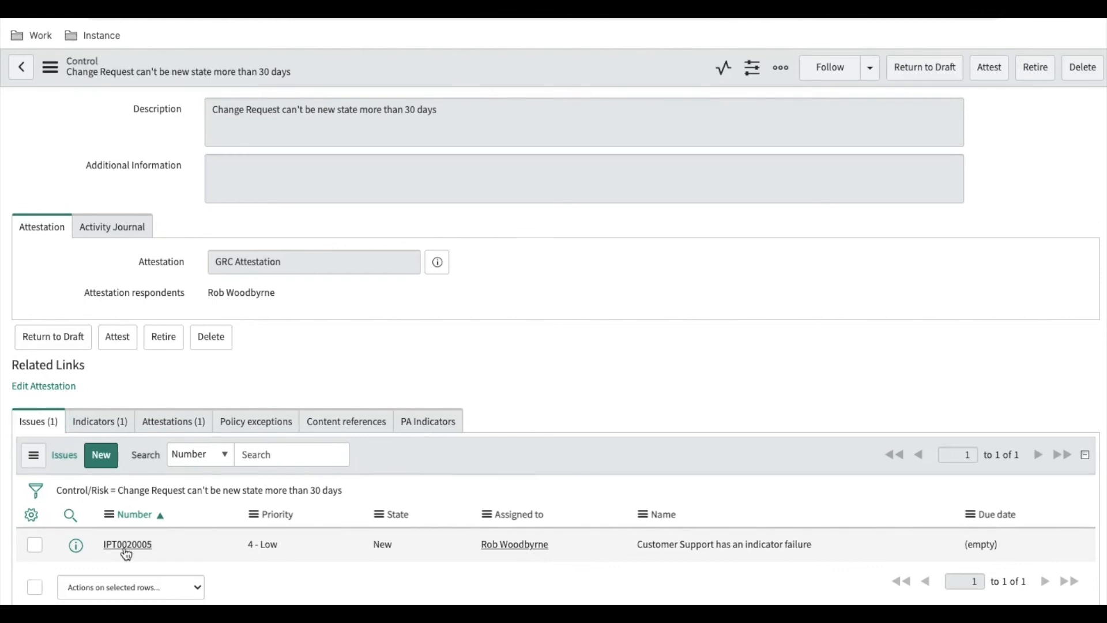
{"action": "left_click", "coordinate": [126, 548]}
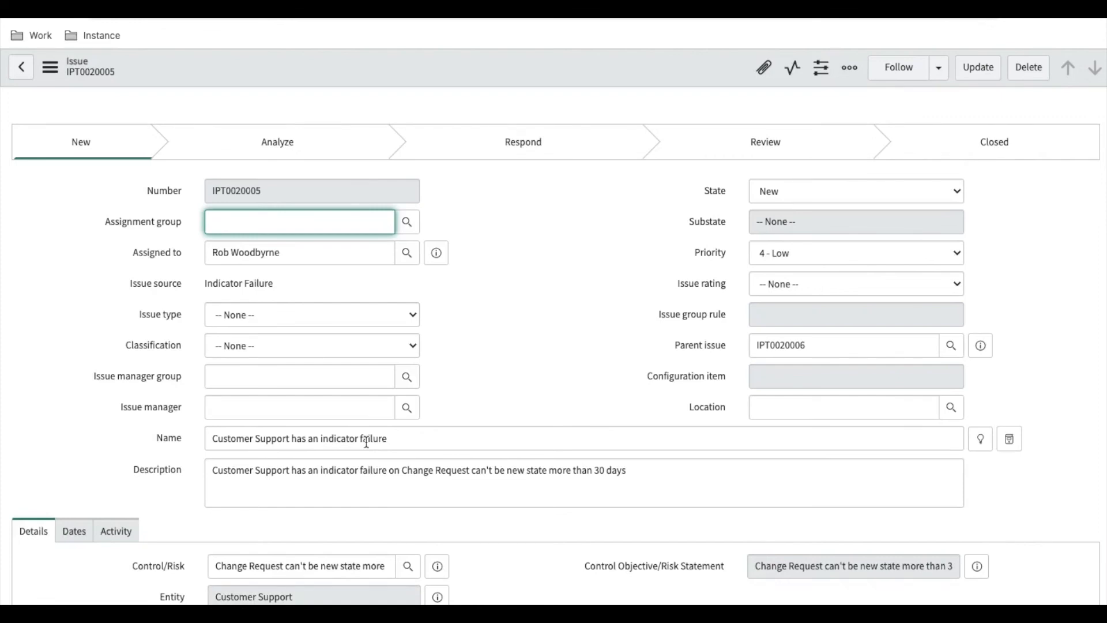
{"action": "left_click", "coordinate": [793, 195]}
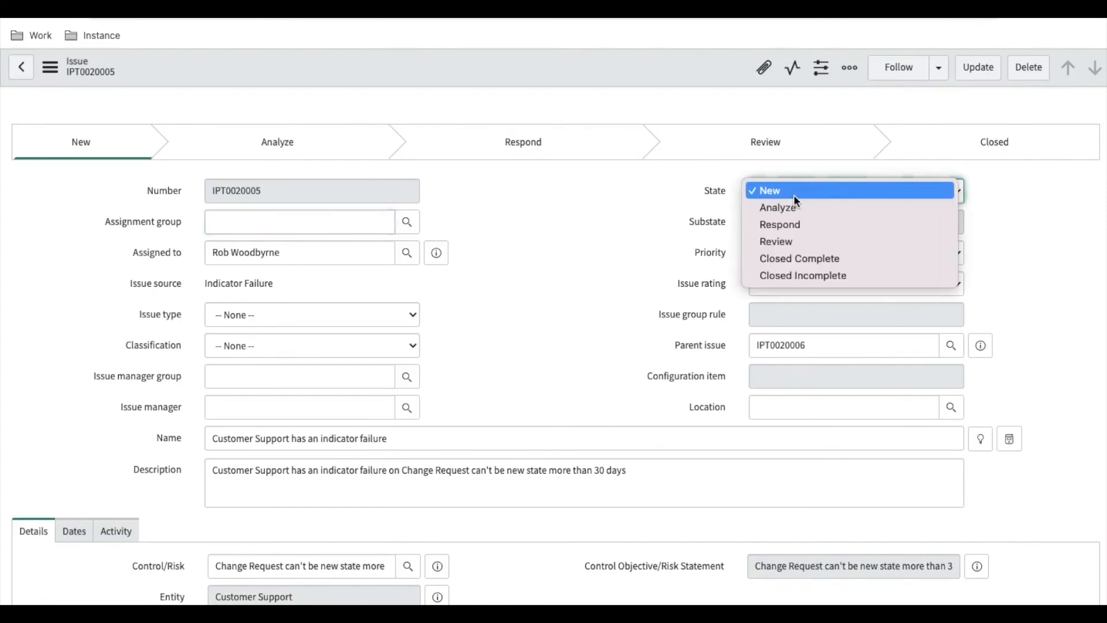
{"action": "left_click", "coordinate": [795, 259]}
{"action": "scroll", "coordinate": [630, 388], "scroll_direction": "down", "scroll_amount": 1}
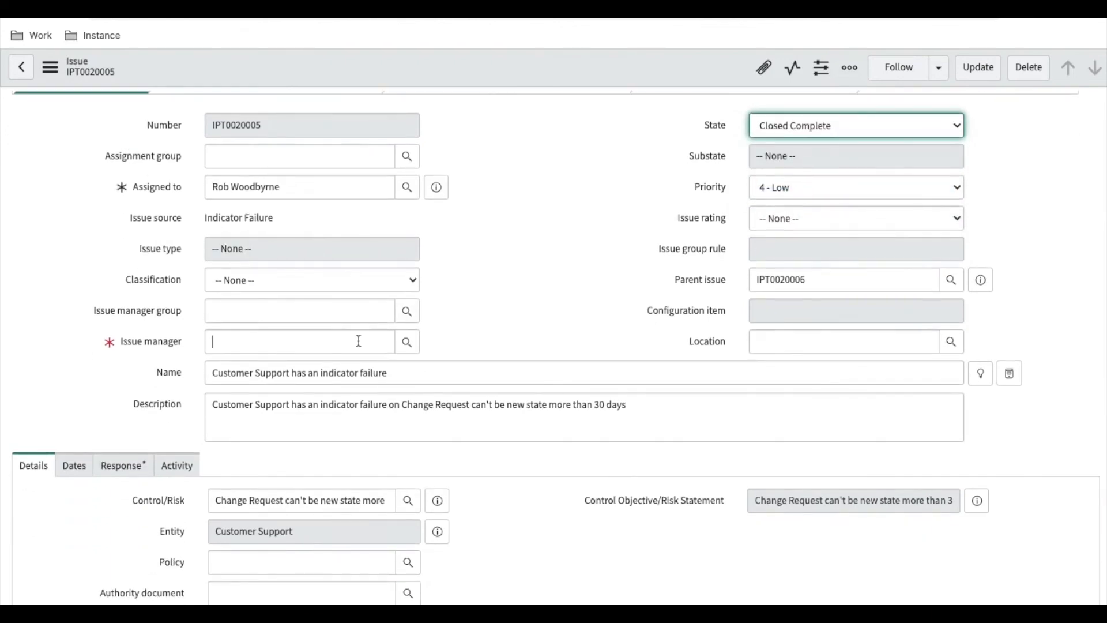
{"action": "left_click", "coordinate": [391, 342]}
{"action": "left_click", "coordinate": [408, 343]}
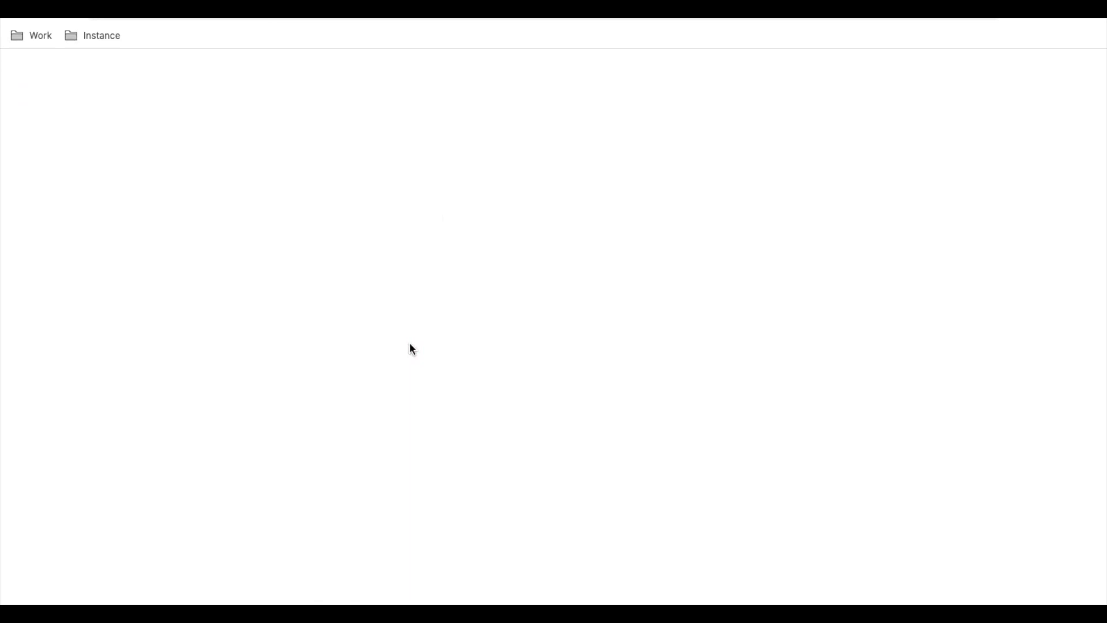
{"action": "left_click", "coordinate": [116, 190]}
Set the issue's Response to Remediate with the explanation "ok" and update the issue
{"action": "scroll", "coordinate": [158, 365], "scroll_direction": "down", "scroll_amount": 2}
{"action": "left_click", "coordinate": [219, 398]}
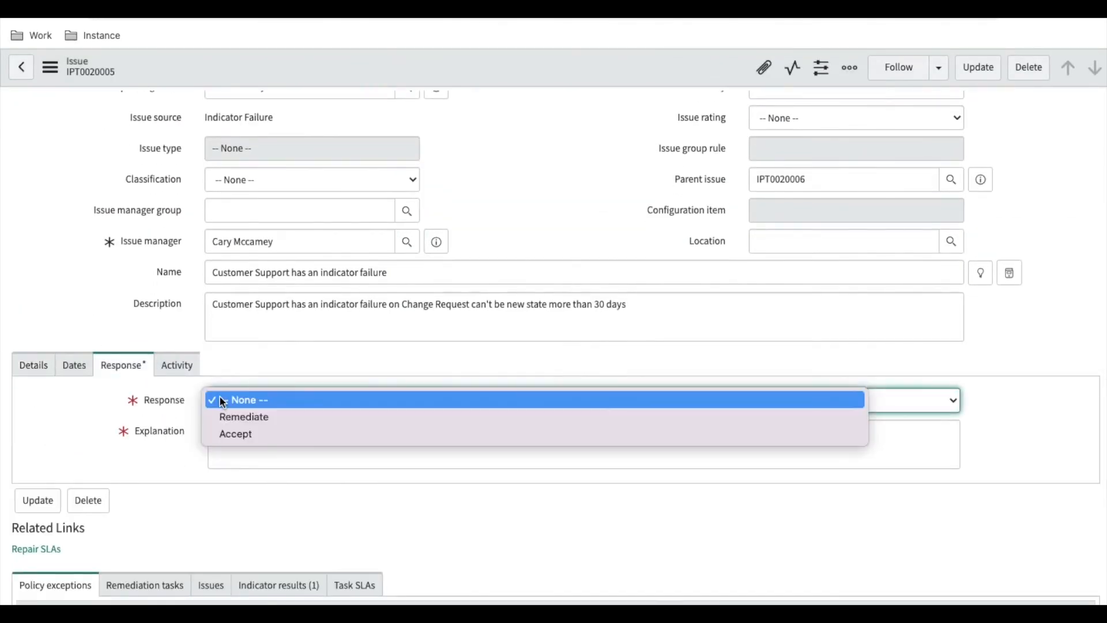
{"action": "left_click", "coordinate": [234, 414]}
{"action": "left_click", "coordinate": [263, 446]}
{"action": "type", "text": "ok"}
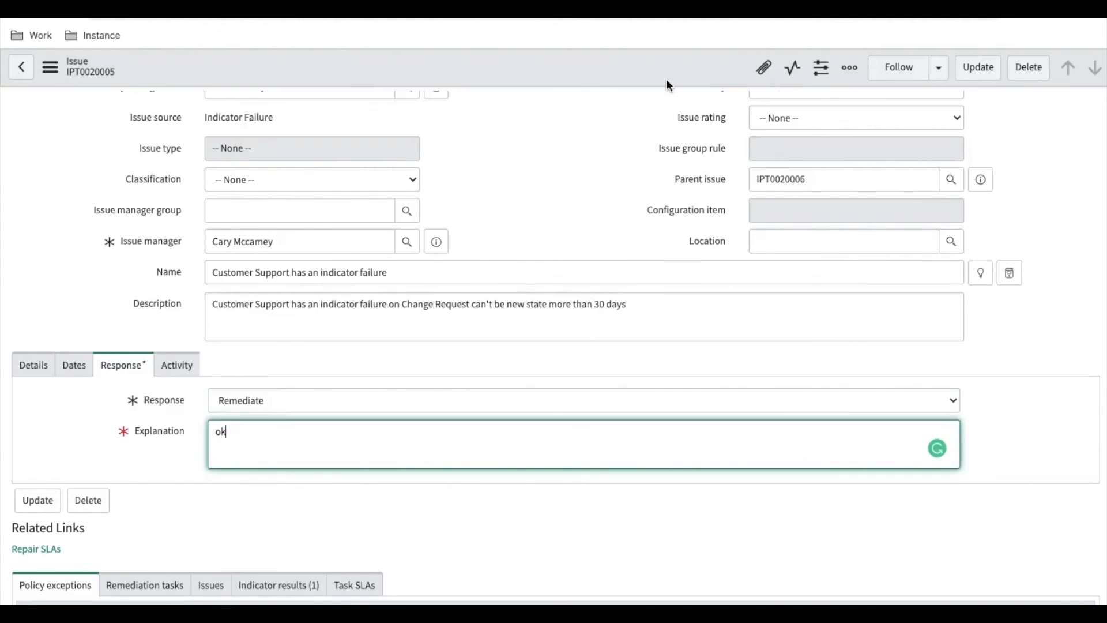
{"action": "left_click", "coordinate": [977, 71]}
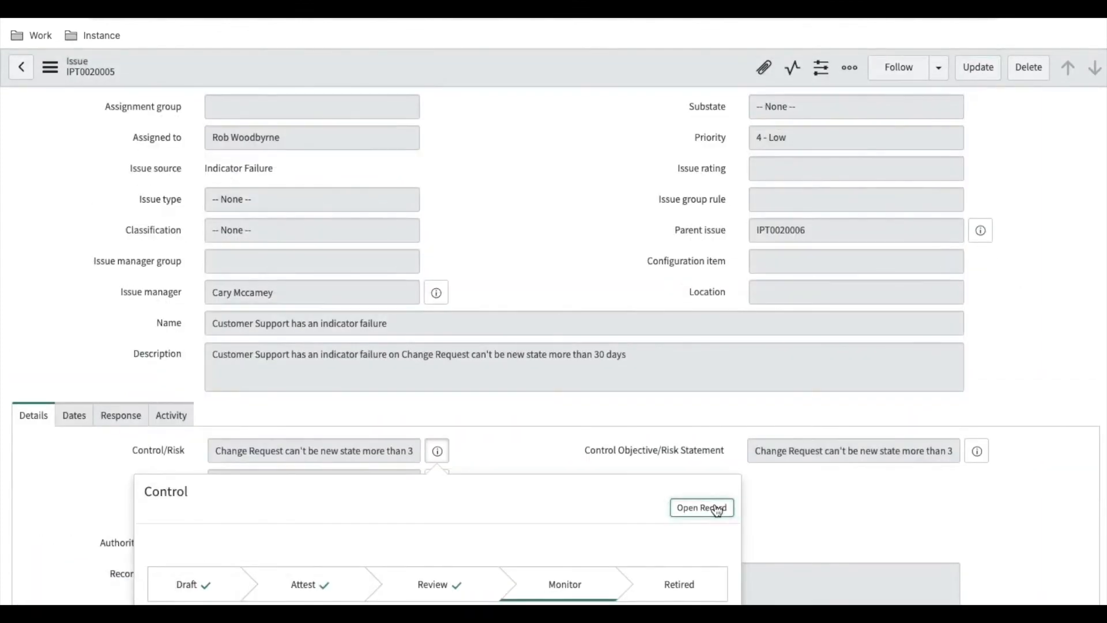
Open the control from the closed issue and review its compliance status and Issues list
{"action": "left_click", "coordinate": [717, 509]}
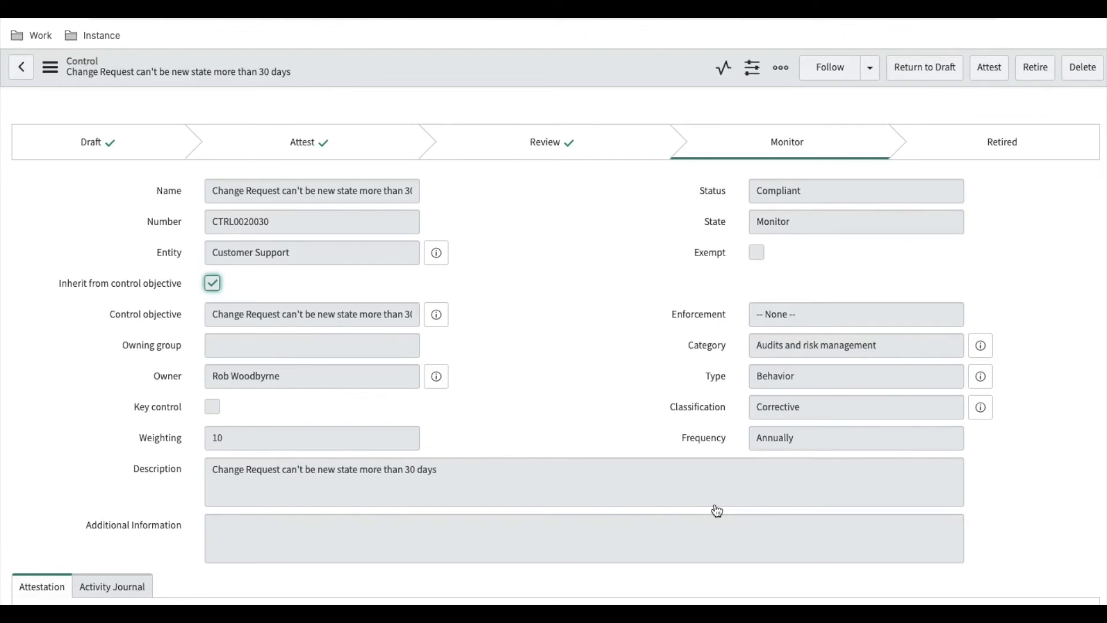
{"action": "scroll", "coordinate": [716, 511], "scroll_direction": "down", "scroll_amount": 6}
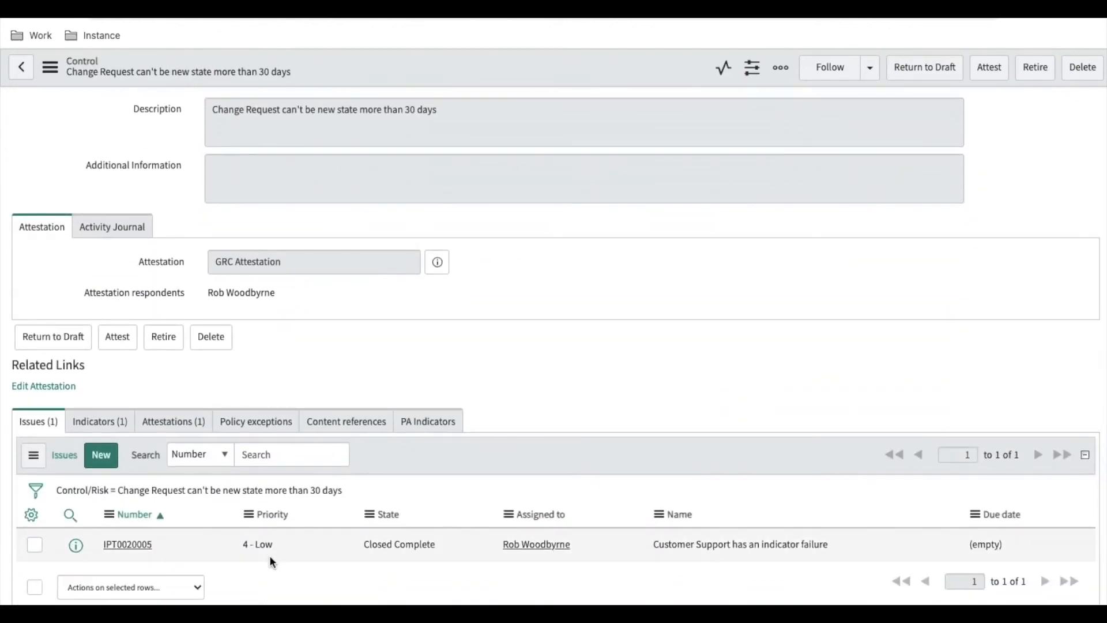
{"action": "scroll", "coordinate": [268, 555], "scroll_direction": "up", "scroll_amount": 6}
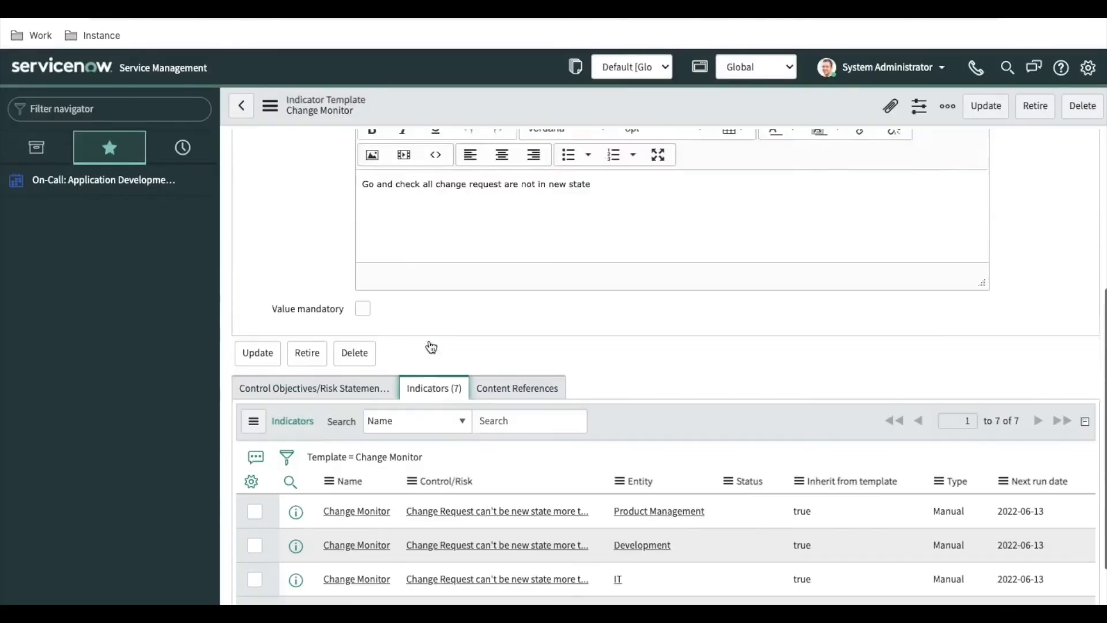
Enable Override template on the Change Monitor indicator for Customer Support
{"action": "scroll", "coordinate": [404, 358], "scroll_direction": "up", "scroll_amount": 6}
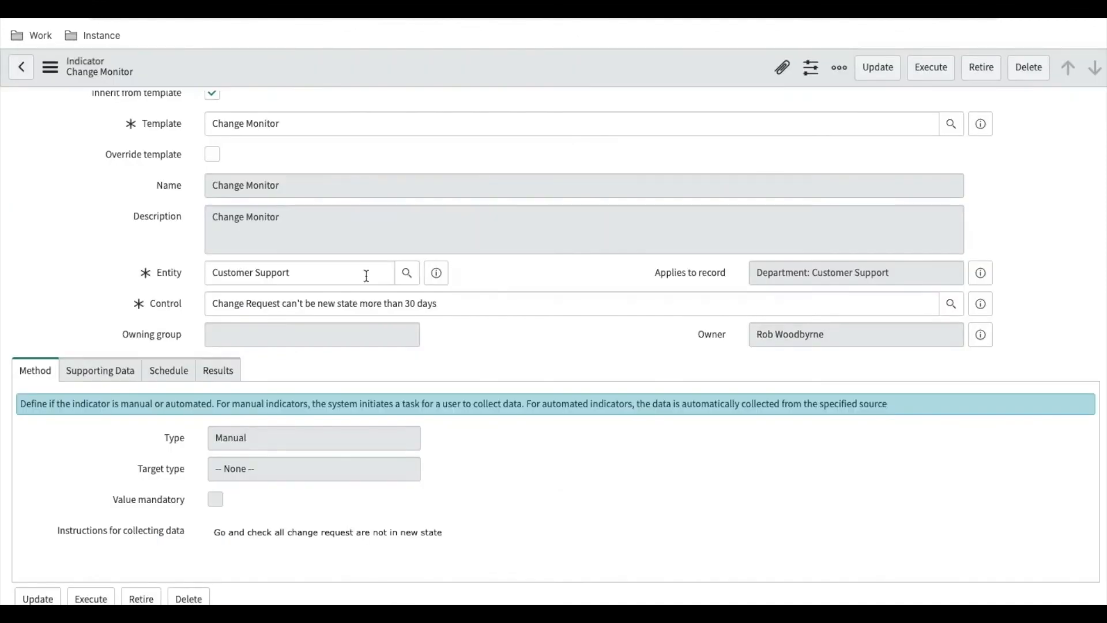
{"action": "scroll", "coordinate": [366, 274], "scroll_direction": "up", "scroll_amount": 3}
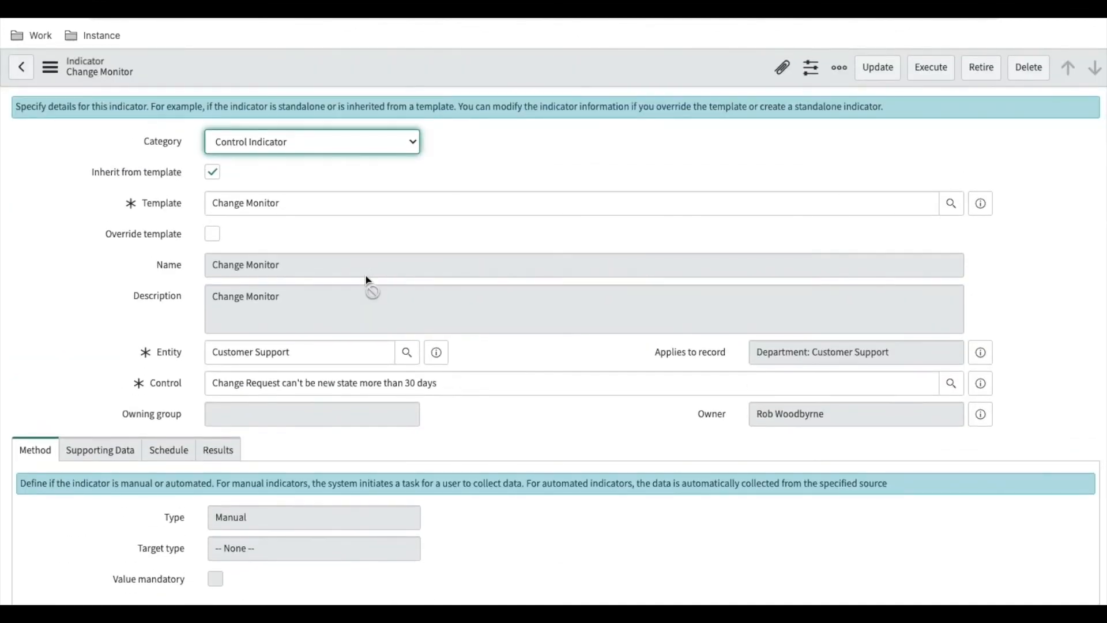
{"action": "left_click", "coordinate": [212, 234]}
{"action": "scroll", "coordinate": [334, 330], "scroll_direction": "down", "scroll_amount": 5}
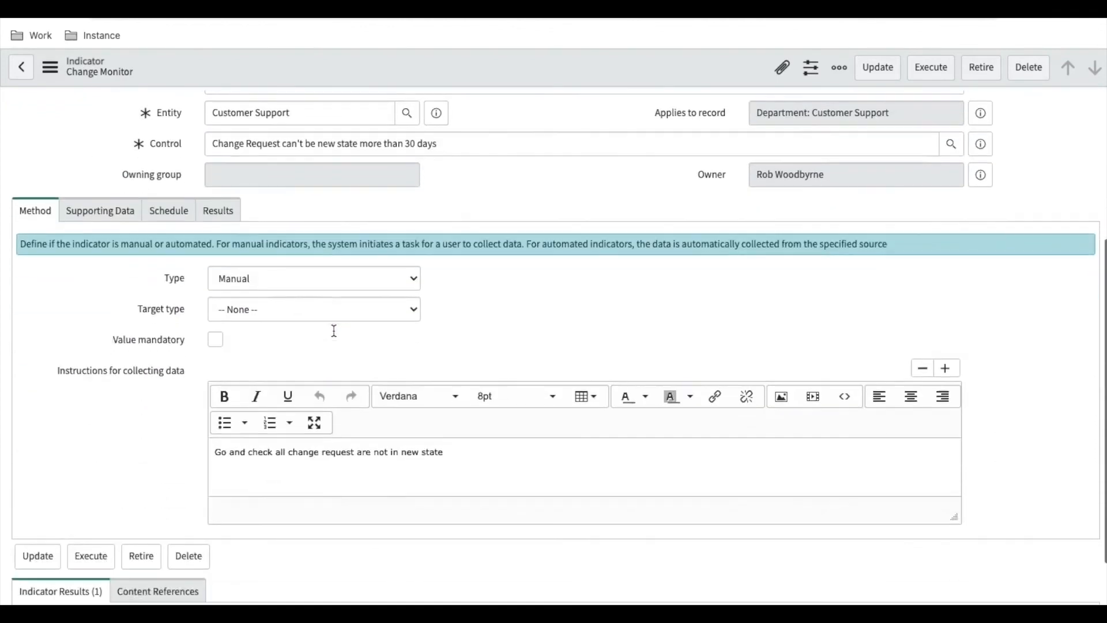
Set the Customer Support indicator's method Type to Basic and its Target type to Count
{"action": "left_click", "coordinate": [312, 279]}
{"action": "left_click", "coordinate": [277, 291]}
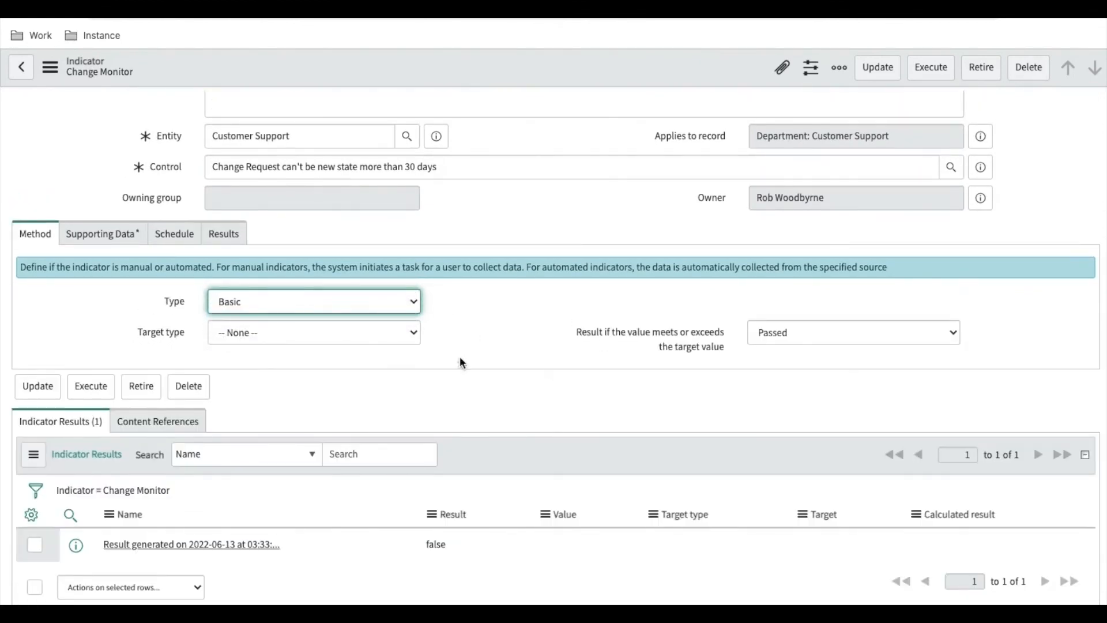
{"action": "left_click", "coordinate": [358, 333]}
{"action": "left_click", "coordinate": [283, 367]}
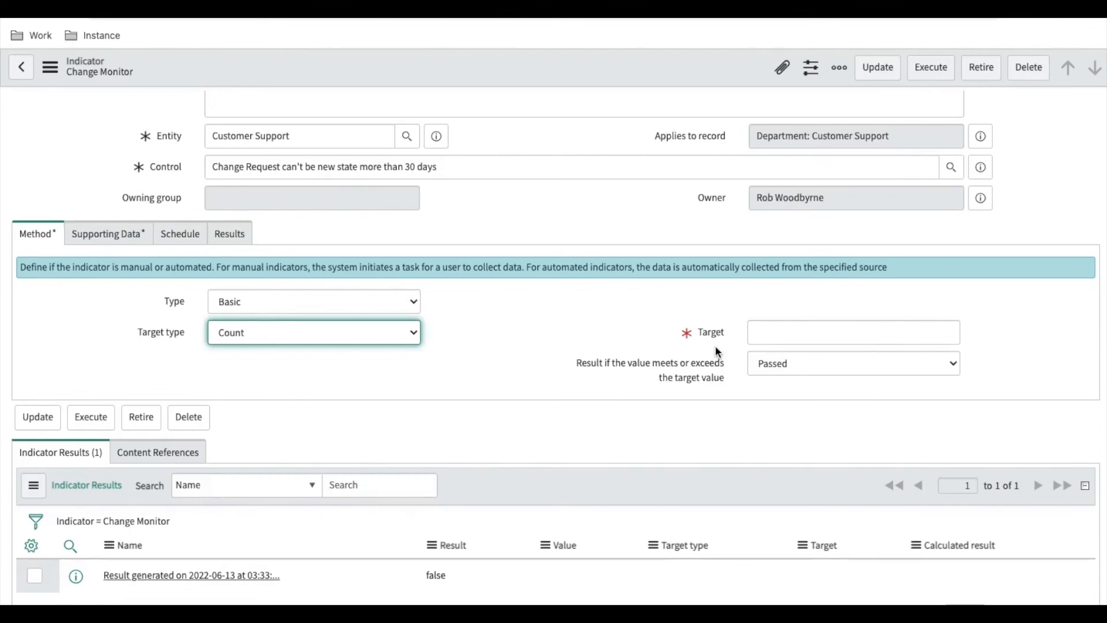
{"action": "scroll", "coordinate": [714, 345], "scroll_direction": "up", "scroll_amount": 1}
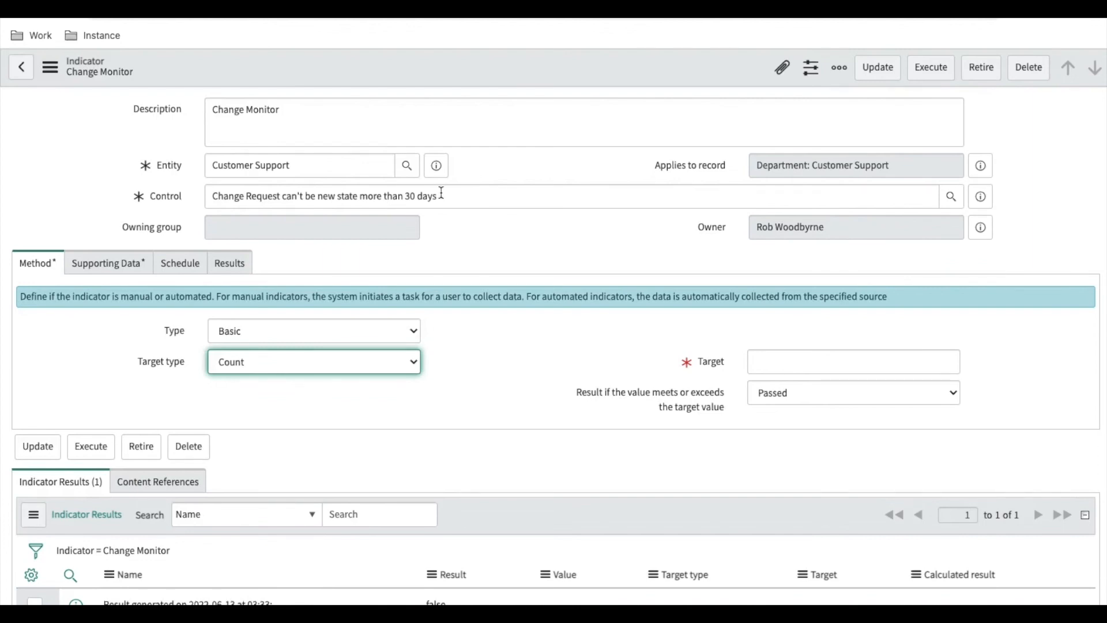
Set the indicator's Target to 1 and the result for values meeting or exceeding the target to Failed
{"action": "left_click", "coordinate": [779, 363]}
{"action": "type", "text": "1"}
{"action": "left_click", "coordinate": [682, 426]}
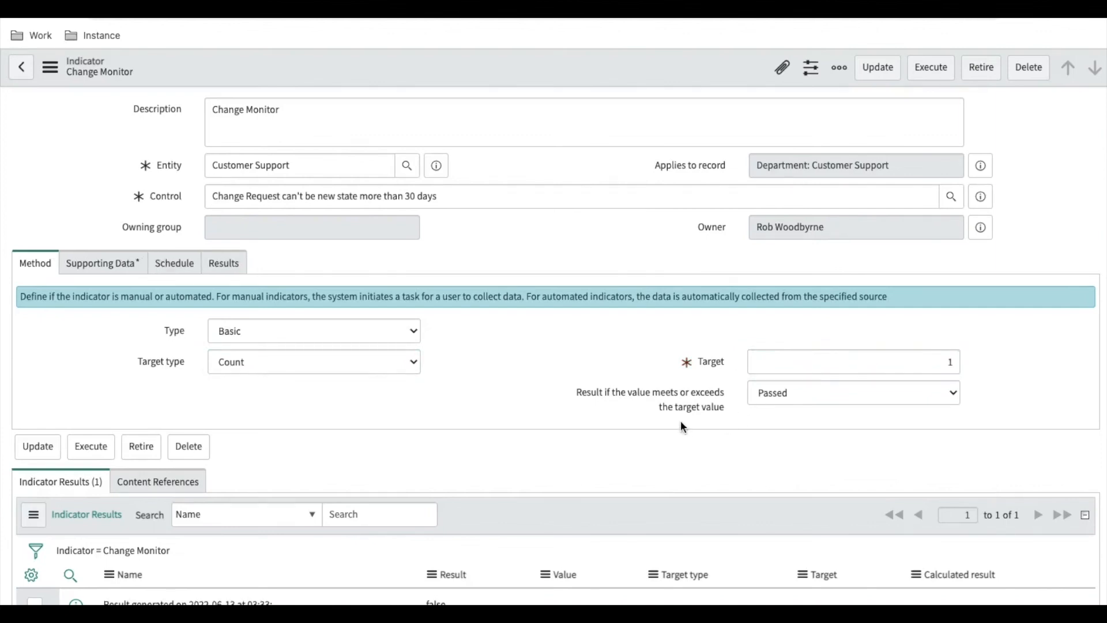
{"action": "left_click", "coordinate": [772, 396]}
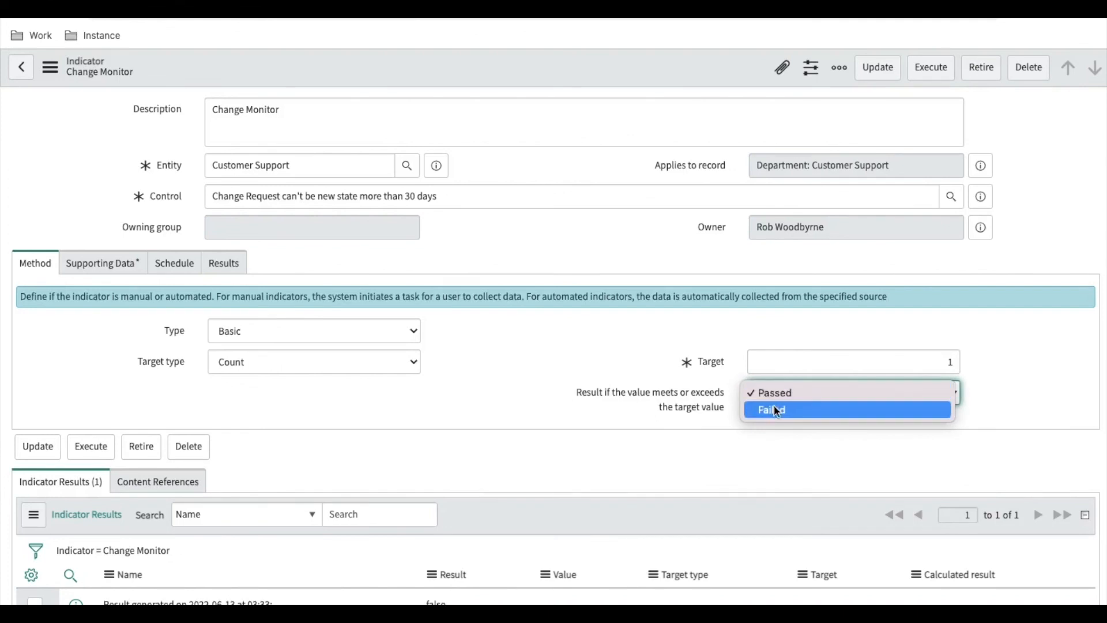
{"action": "left_click", "coordinate": [774, 407]}
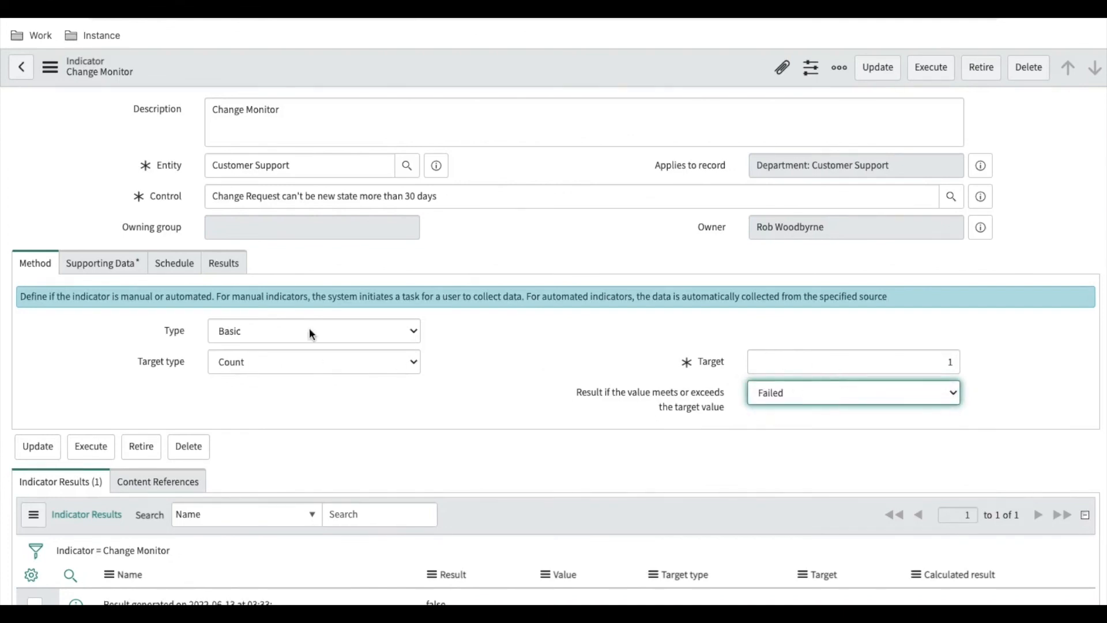
Set the supporting data's Source table to Change Request [change_request]
{"action": "left_click", "coordinate": [111, 267]}
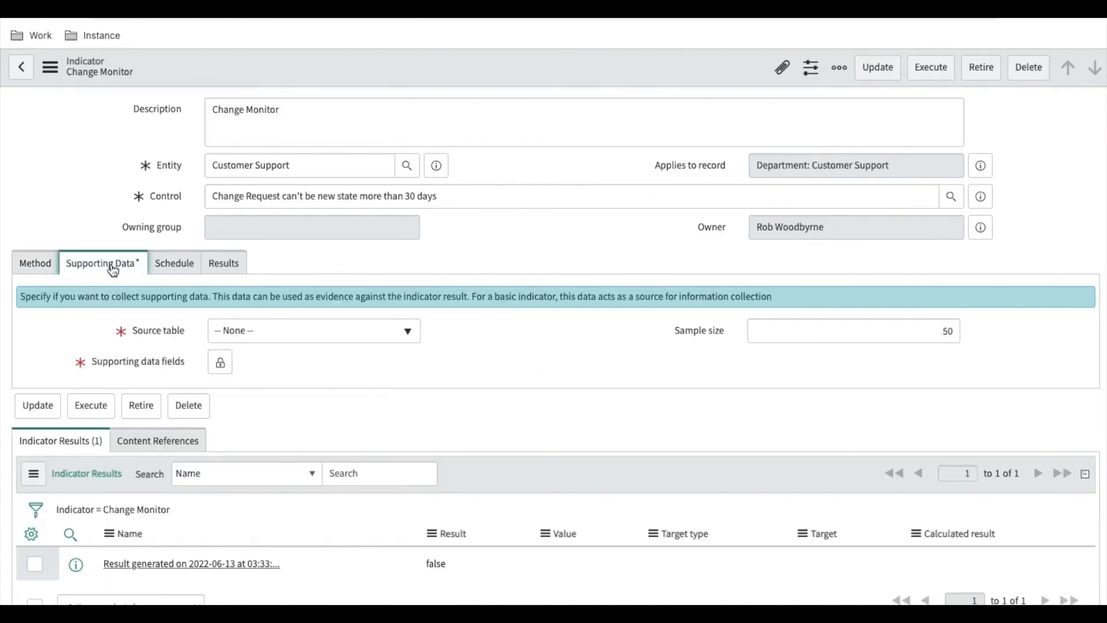
{"action": "left_click", "coordinate": [269, 341]}
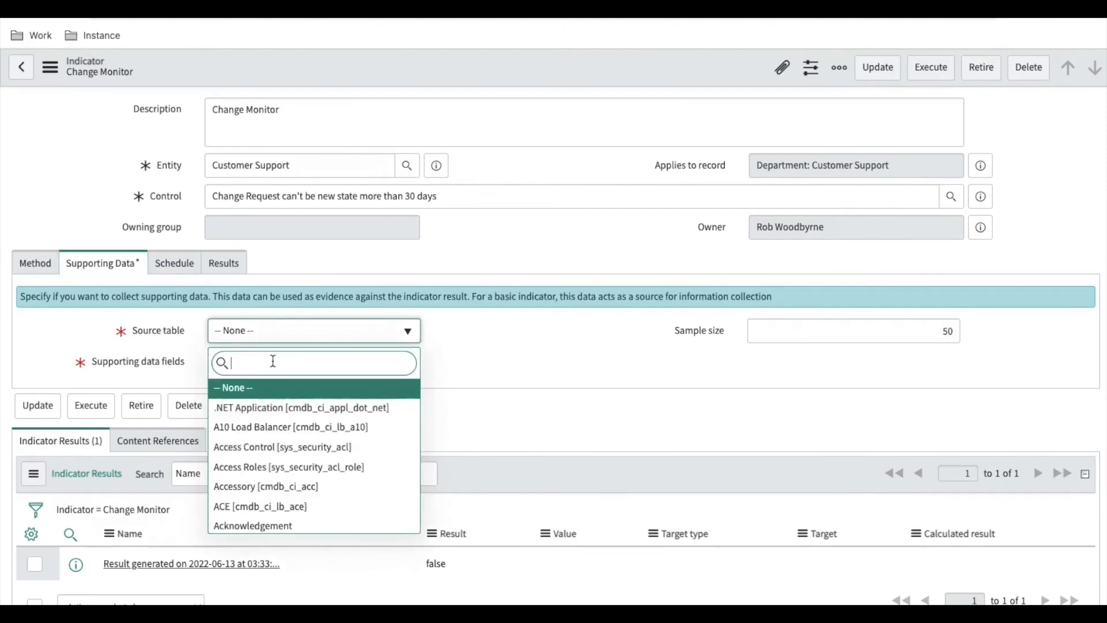
{"action": "type", "text": "c"}
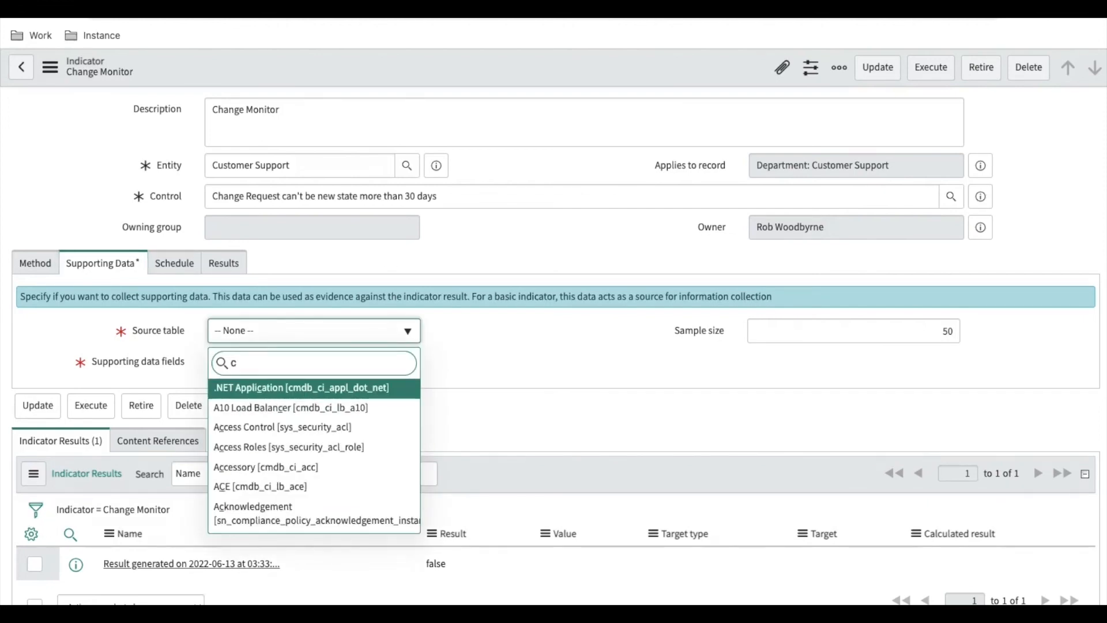
{"action": "type", "text": "hange_r"}
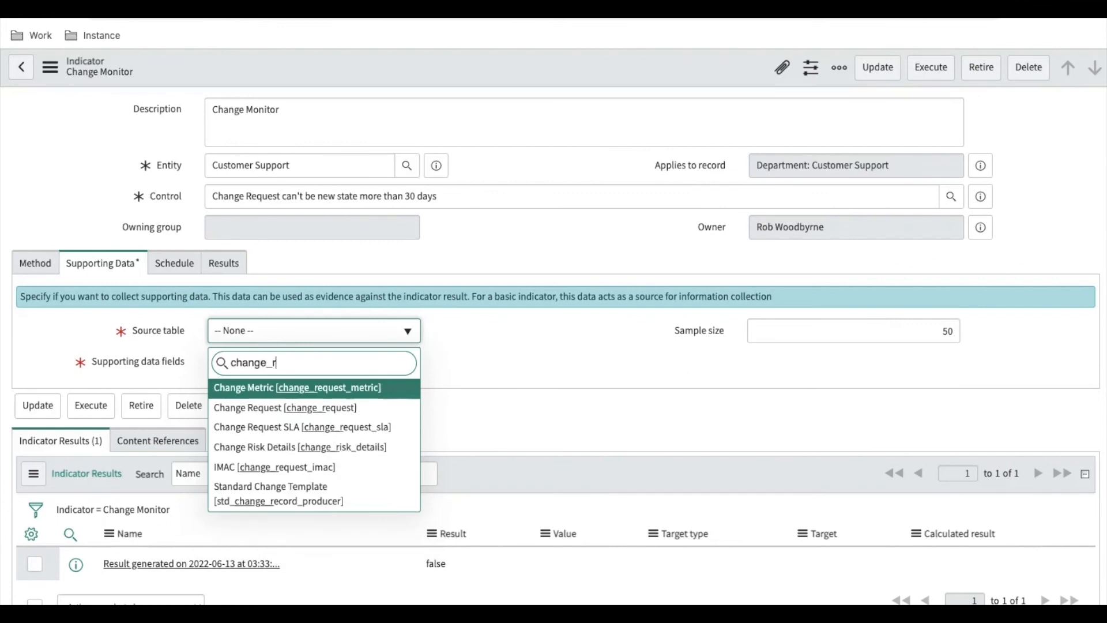
{"action": "type", "text": "e"}
{"action": "key", "text": "Down"}
{"action": "key", "text": "Return"}
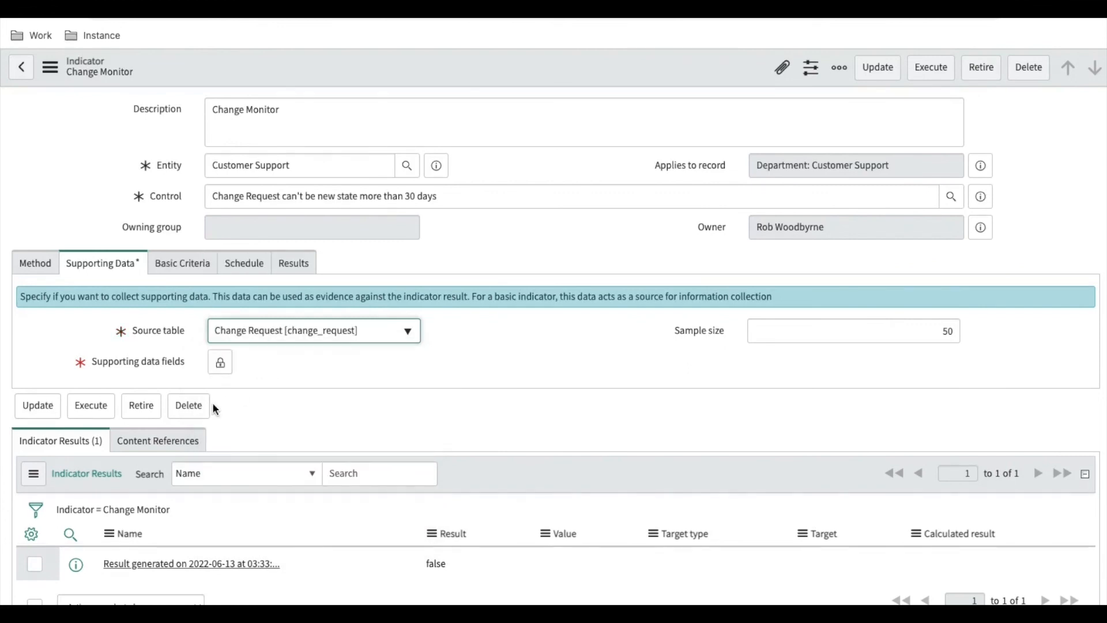
Add Number, Short description and Type as the supporting data fields
{"action": "left_click", "coordinate": [216, 366]}
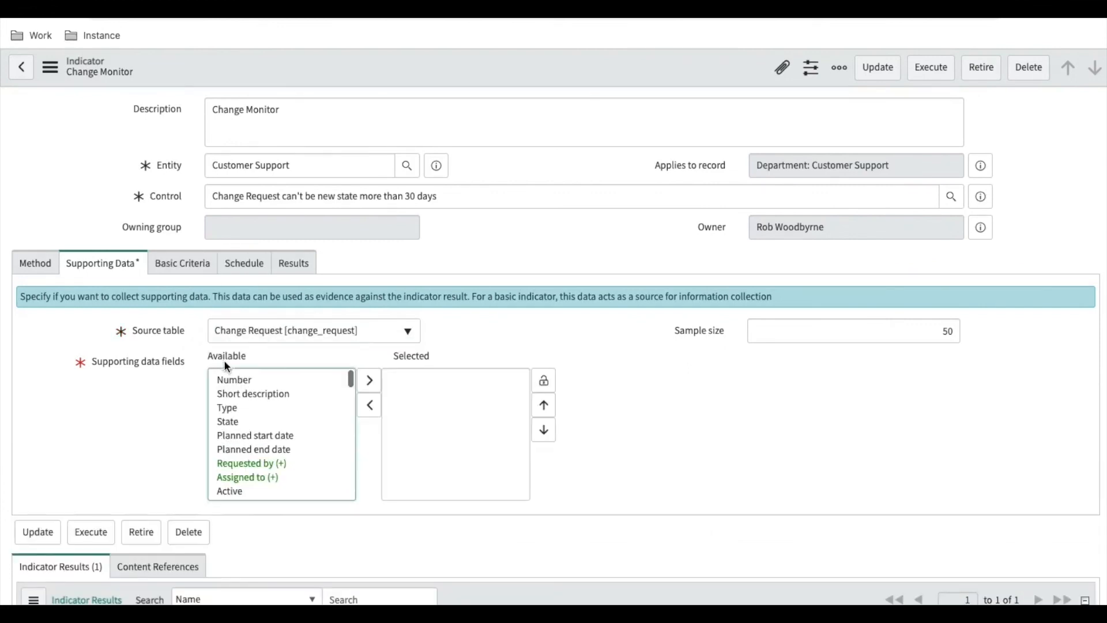
{"action": "left_click", "coordinate": [249, 384]}
{"action": "key", "text": "shift+Down"}
{"action": "key", "text": "shift+Down"}
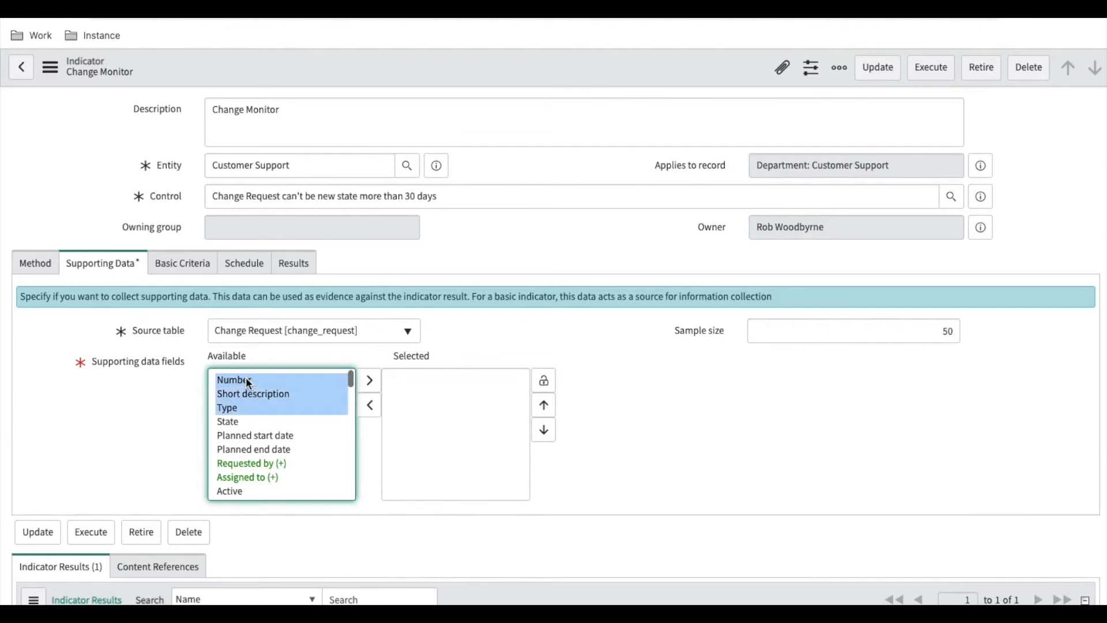
{"action": "left_click", "coordinate": [370, 382]}
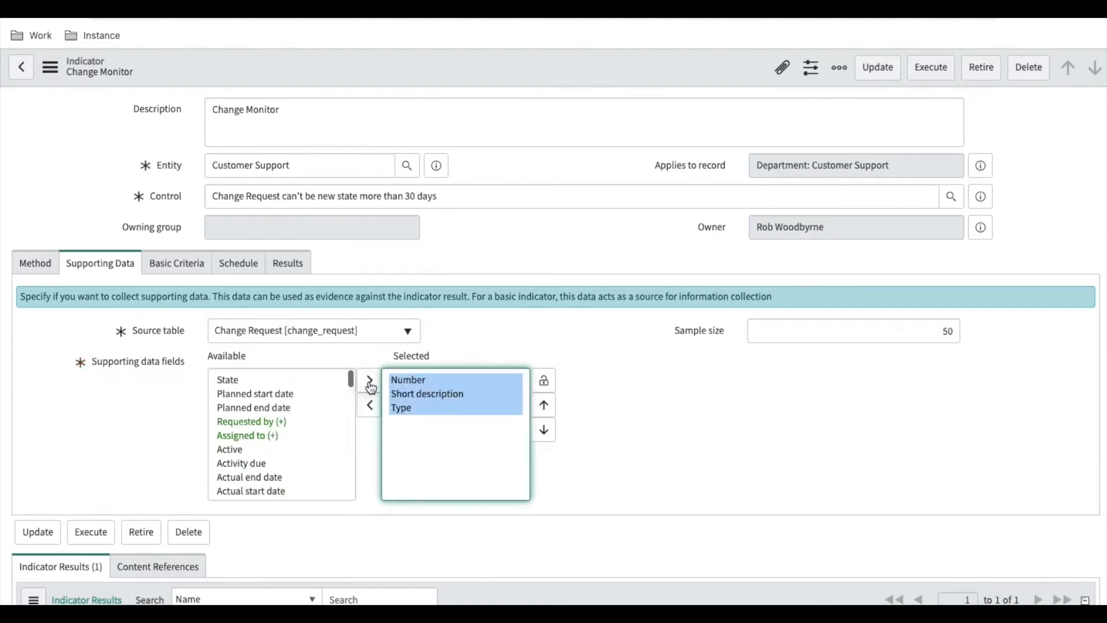
Add a basic criteria condition requiring the change request's State is New
{"action": "left_click", "coordinate": [191, 264]}
{"action": "left_click", "coordinate": [292, 388]}
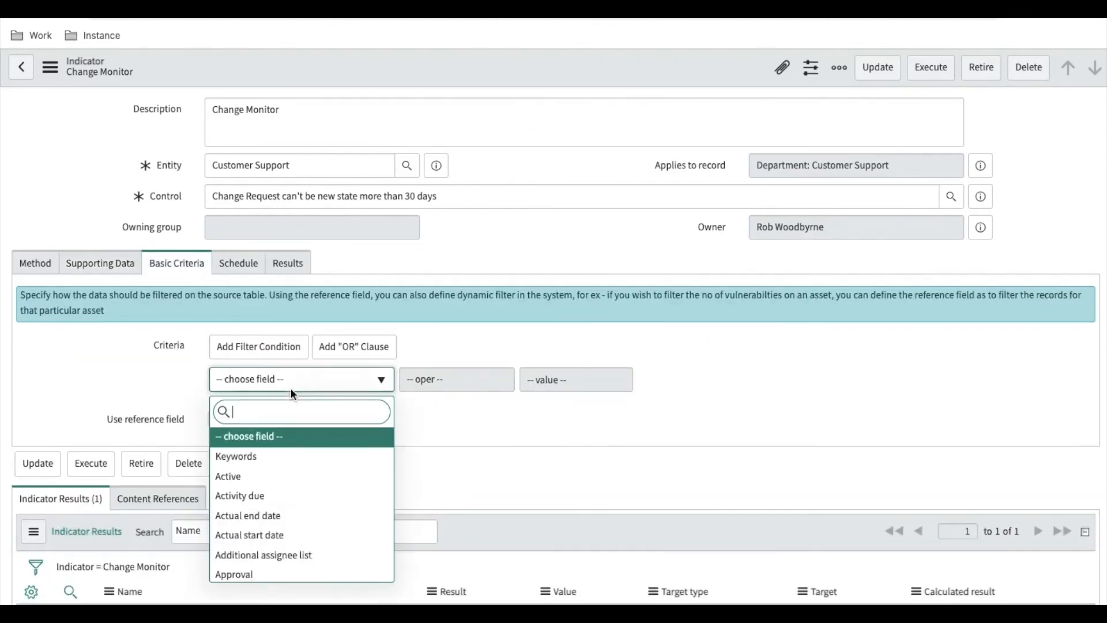
{"action": "type", "text": "std"}
{"action": "key", "text": "BackSpace"}
{"action": "type", "text": "a"}
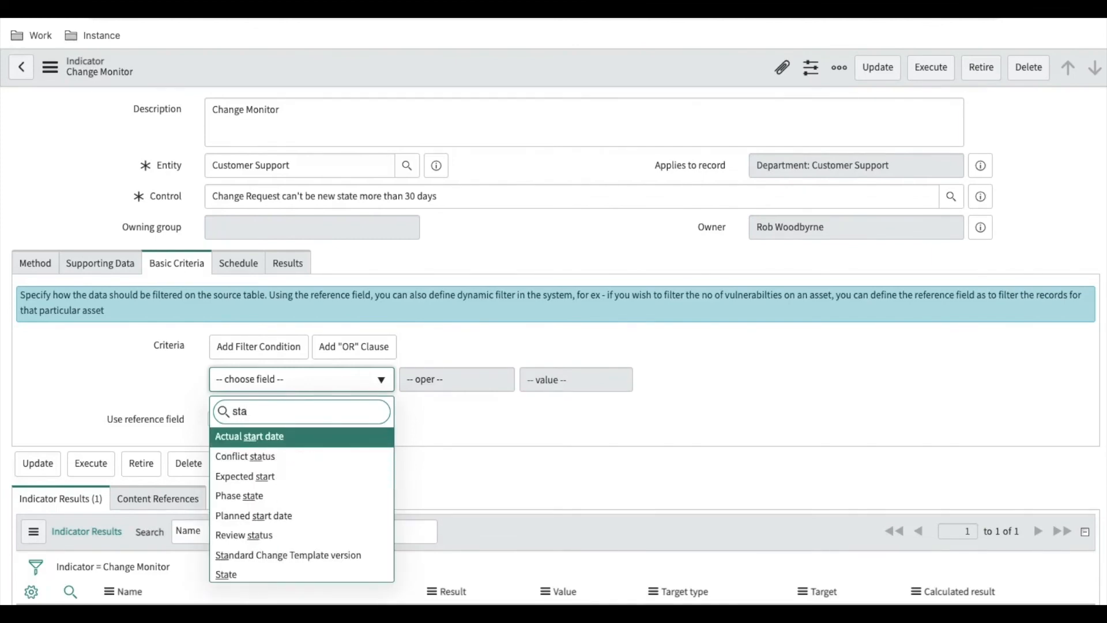
{"action": "type", "text": "te"}
{"action": "key", "text": "Down"}
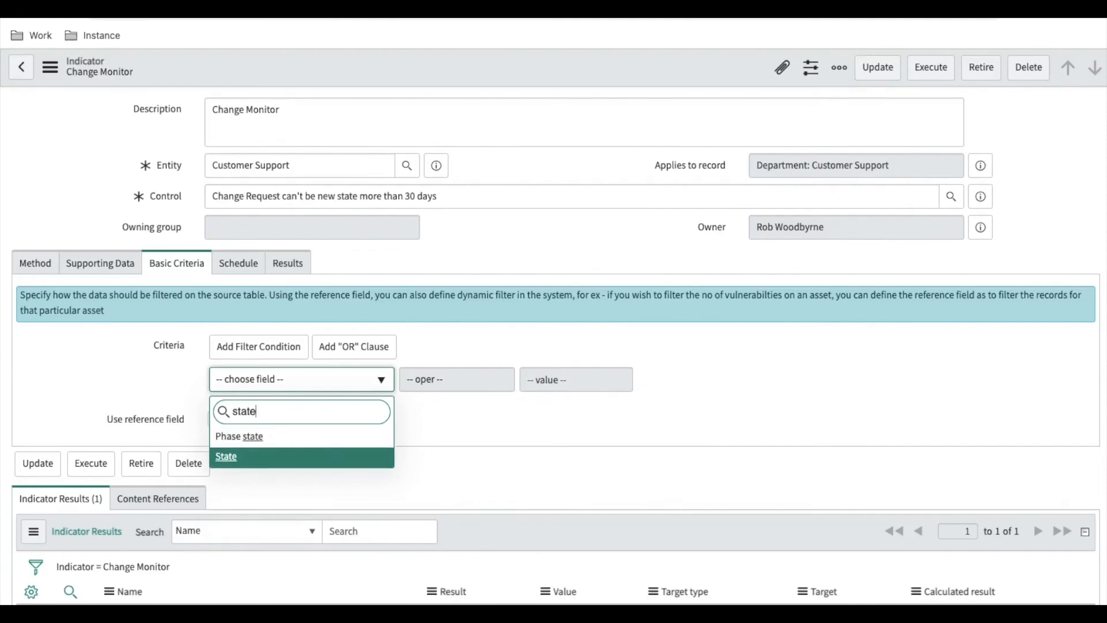
{"action": "key", "text": "Return"}
{"action": "left_click", "coordinate": [561, 383]}
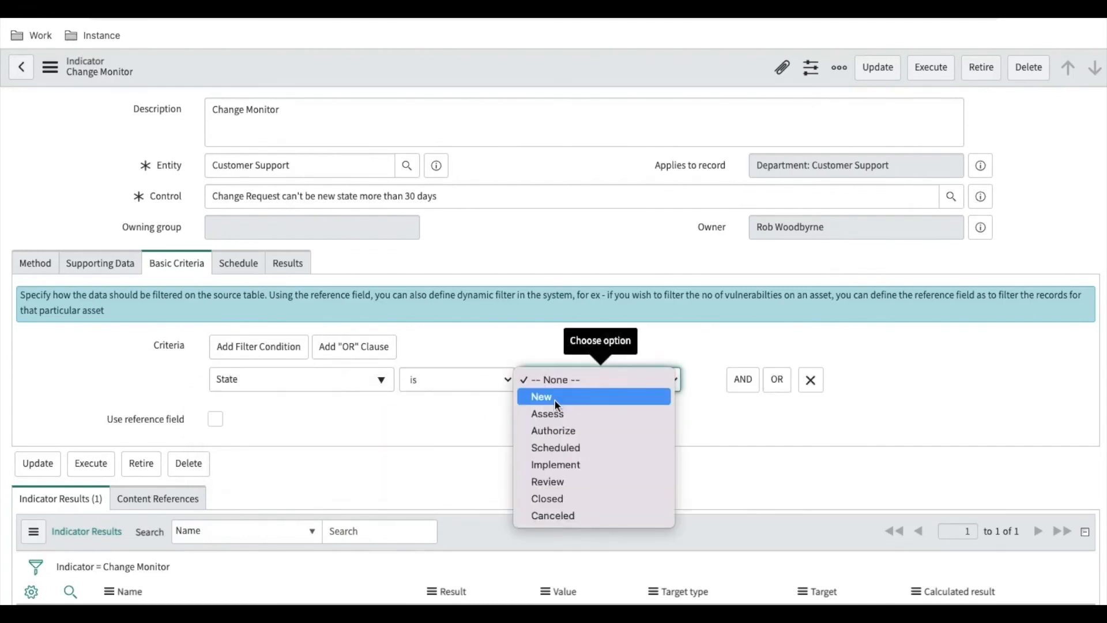
{"action": "left_click", "coordinate": [554, 398]}
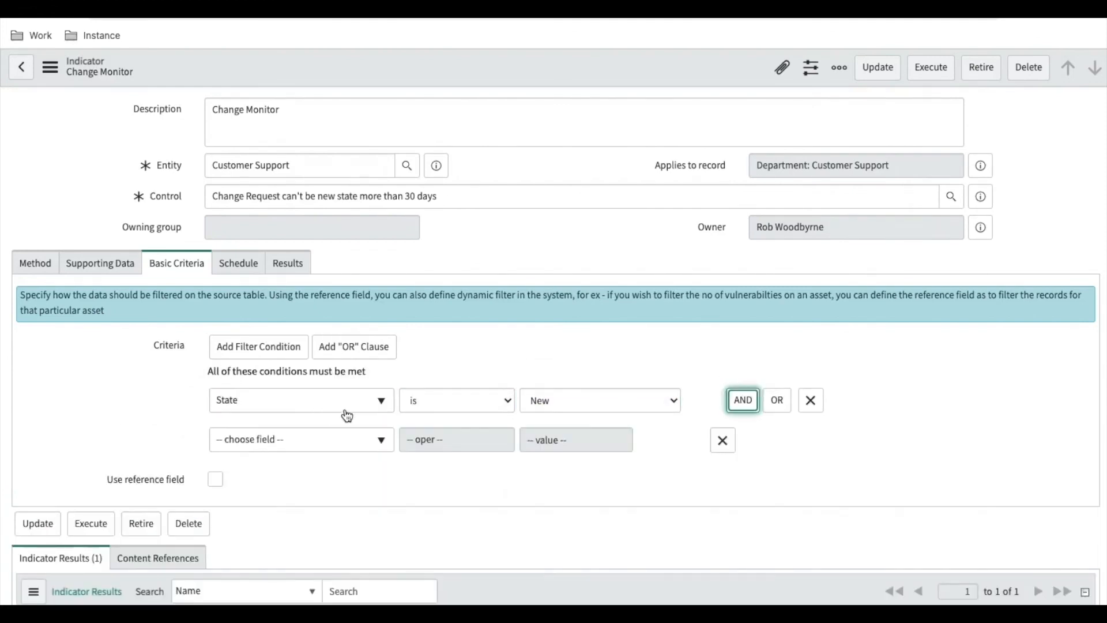
Define a second criteria condition joined with AND: Updated on Last 30 days
{"action": "left_click", "coordinate": [341, 437]}
{"action": "type", "text": "updat"}
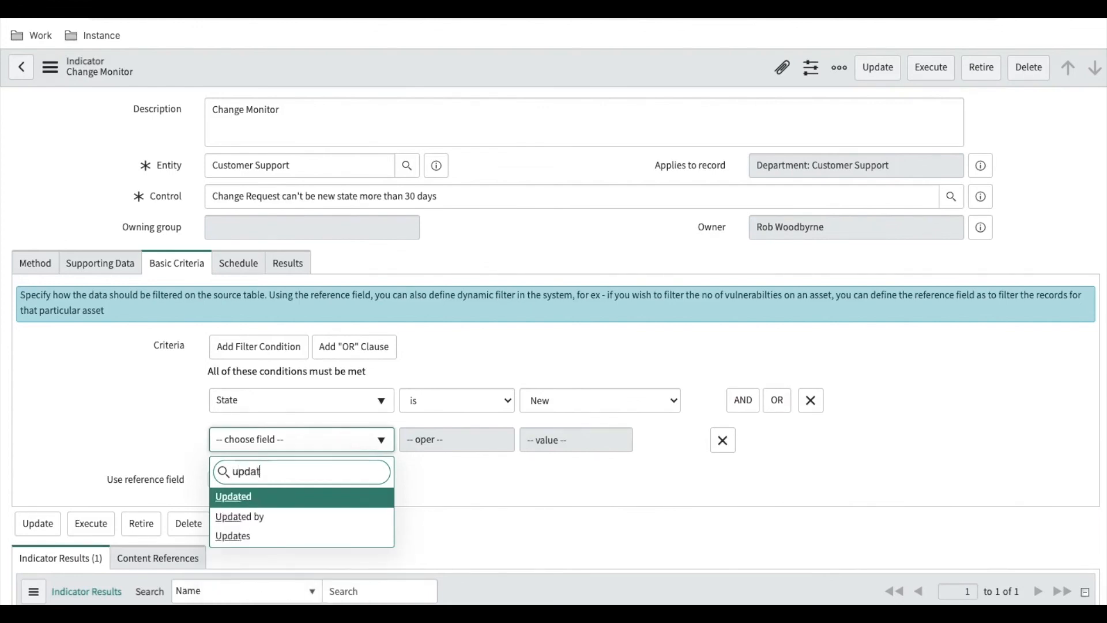
{"action": "key", "text": "Return"}
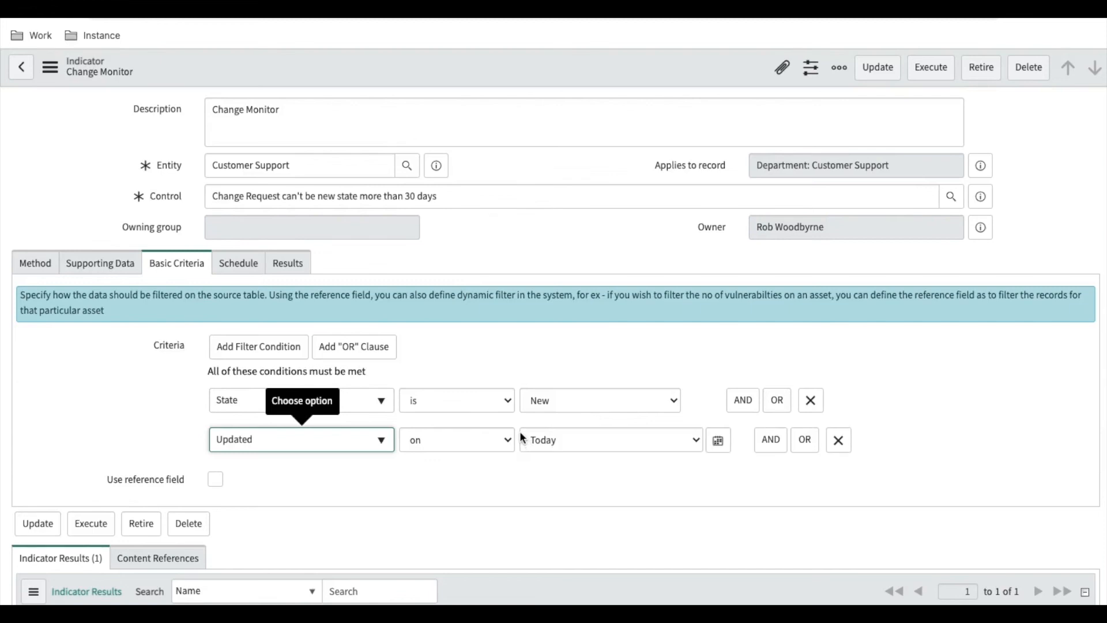
{"action": "left_click", "coordinate": [577, 440]}
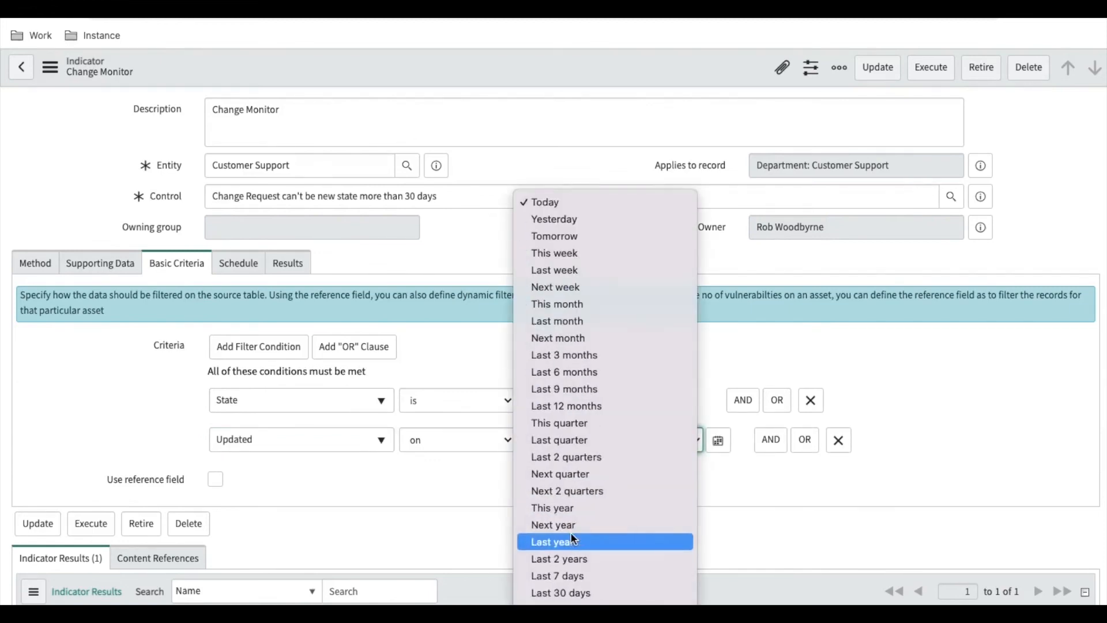
{"action": "left_click", "coordinate": [574, 594]}
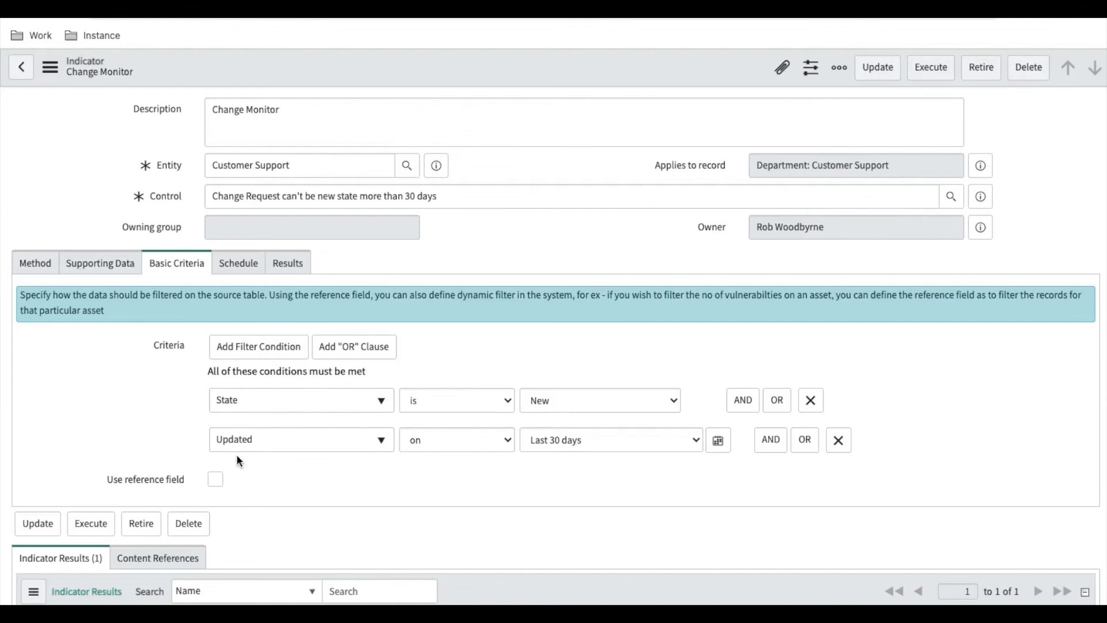
Recheck the indicator's target settings, save the indicator, and open its linked control record to check the compliance status
{"action": "left_click", "coordinate": [19, 265]}
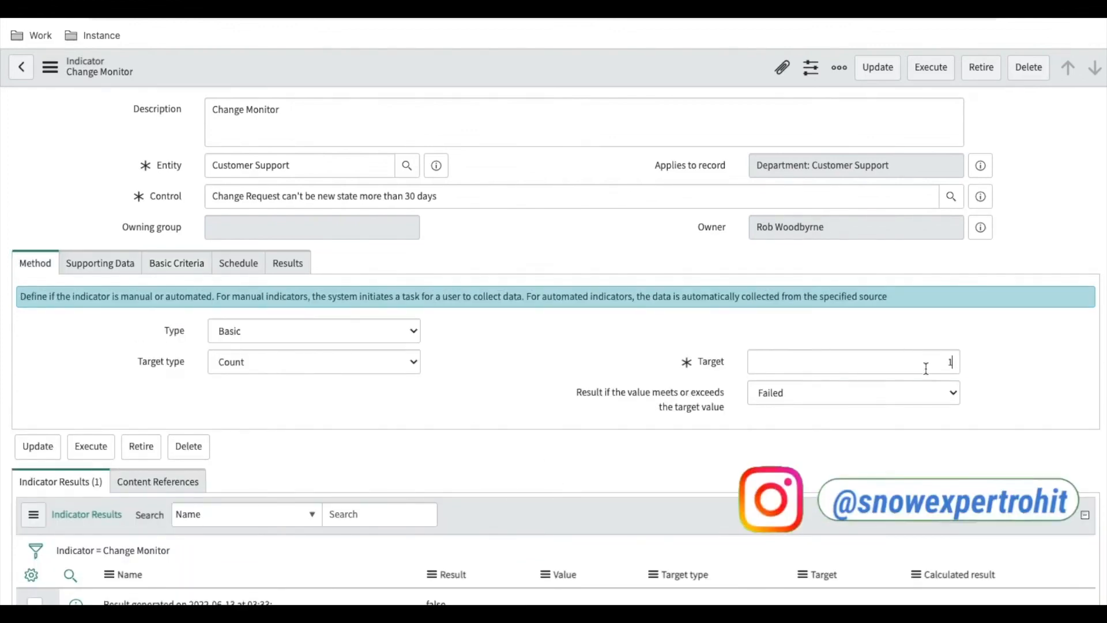
{"action": "double_click", "coordinate": [957, 364]}
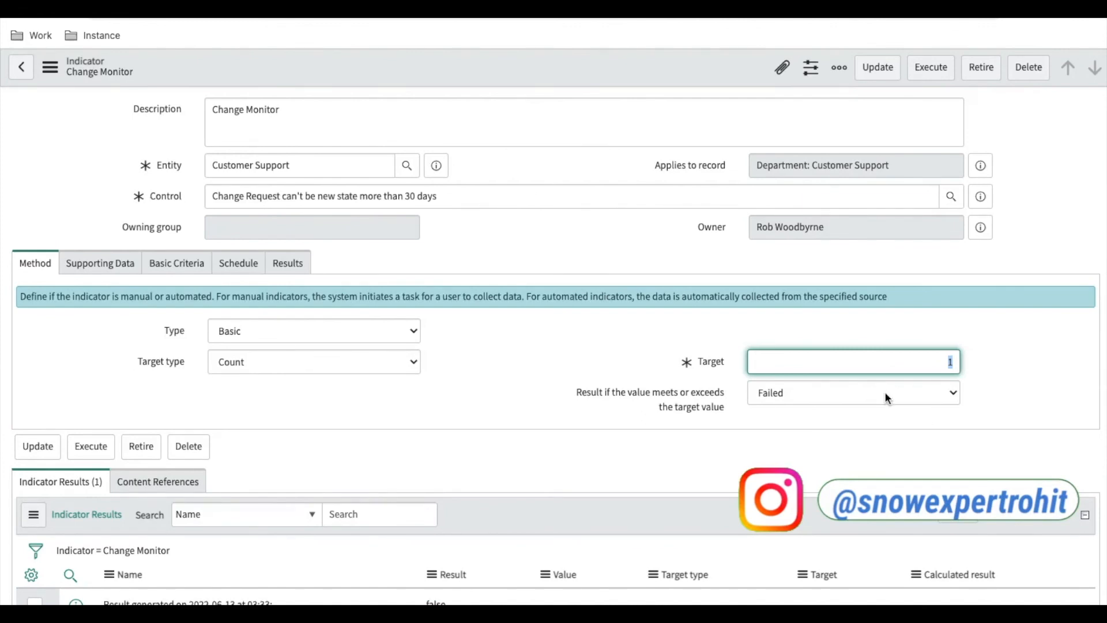
{"action": "right_click", "coordinate": [485, 70]}
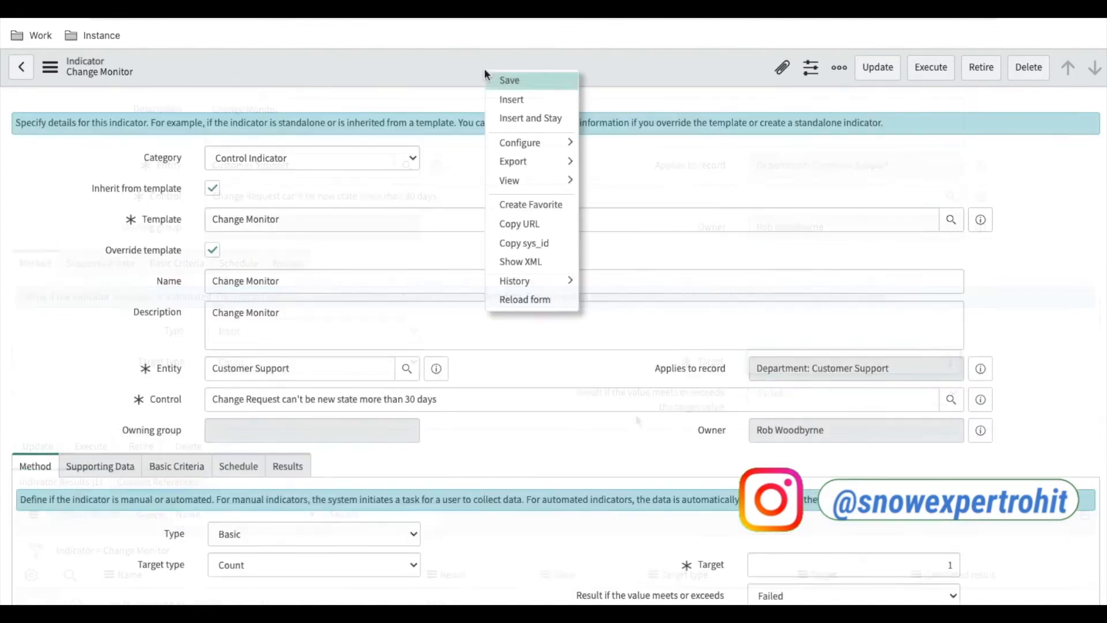
{"action": "left_click", "coordinate": [491, 78]}
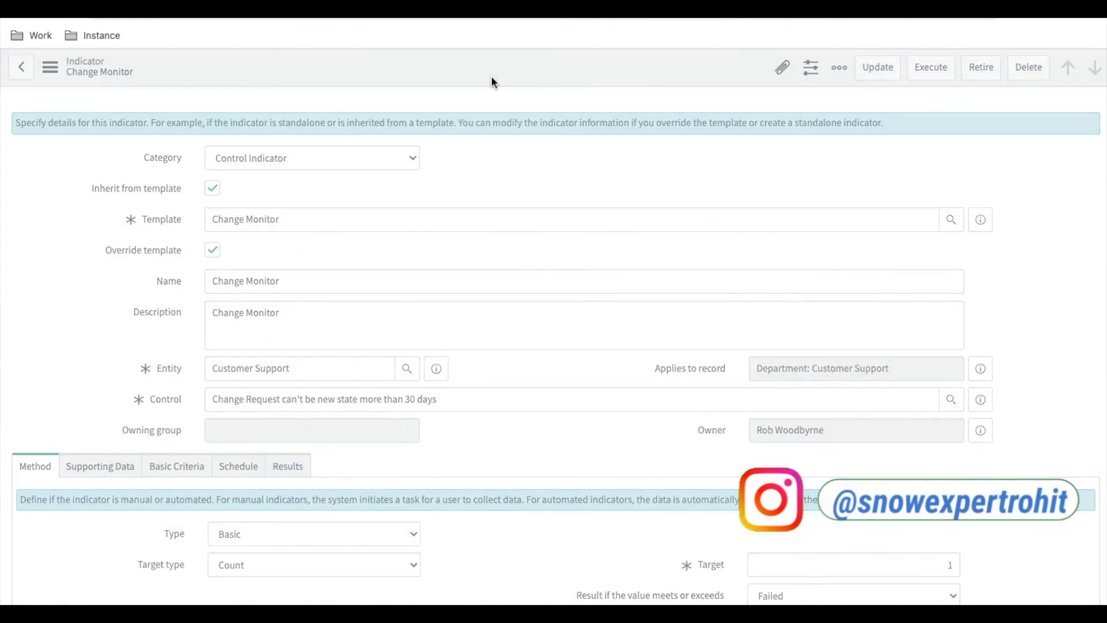
{"action": "left_click", "coordinate": [980, 399]}
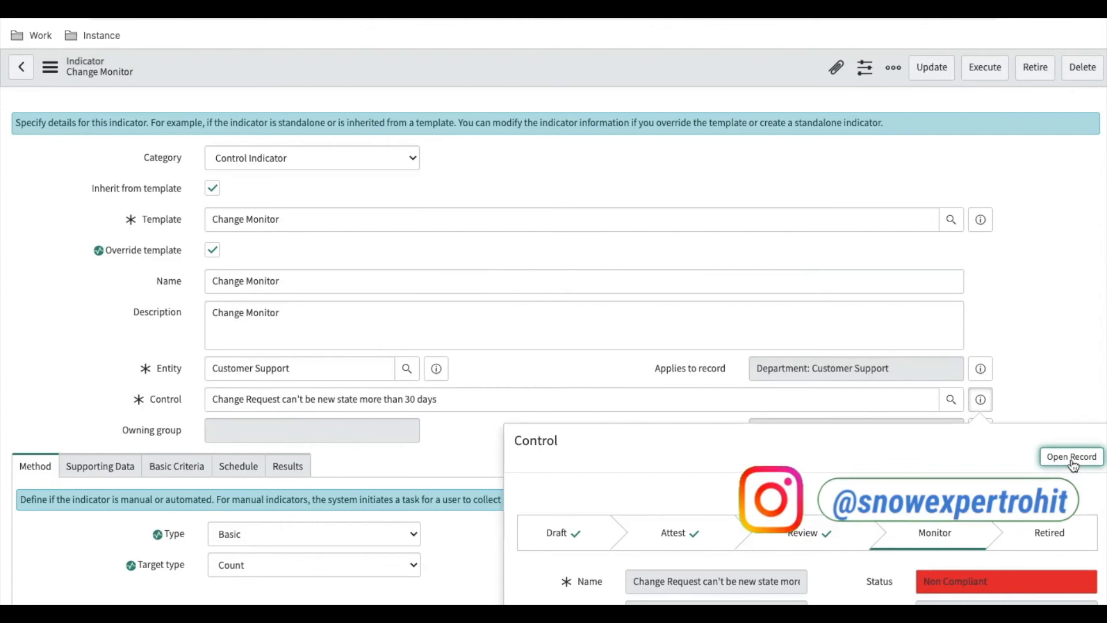
{"action": "left_click", "coordinate": [1071, 460]}
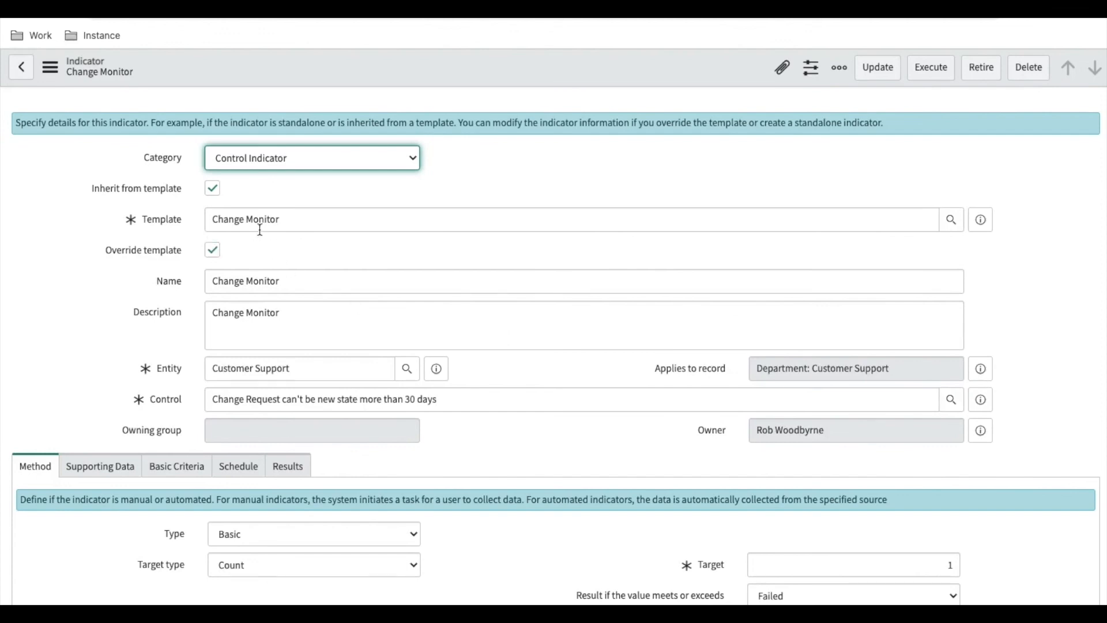
Execute the Change Monitor indicator and review its Indicator Results list
{"action": "scroll", "coordinate": [104, 467], "scroll_direction": "down", "scroll_amount": 2}
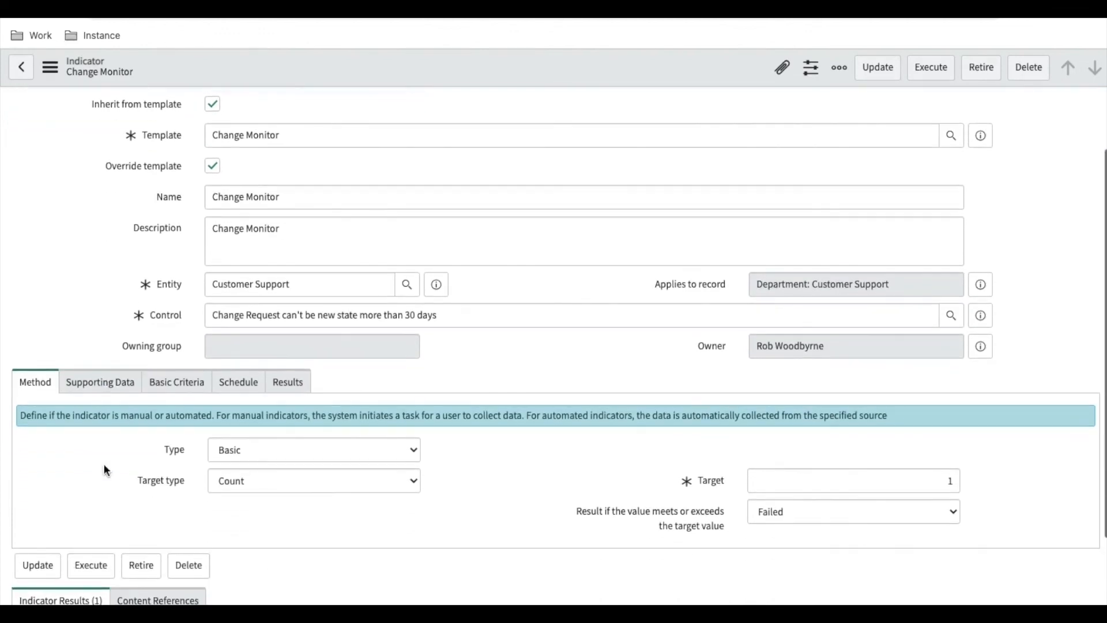
{"action": "scroll", "coordinate": [438, 389], "scroll_direction": "down", "scroll_amount": 2}
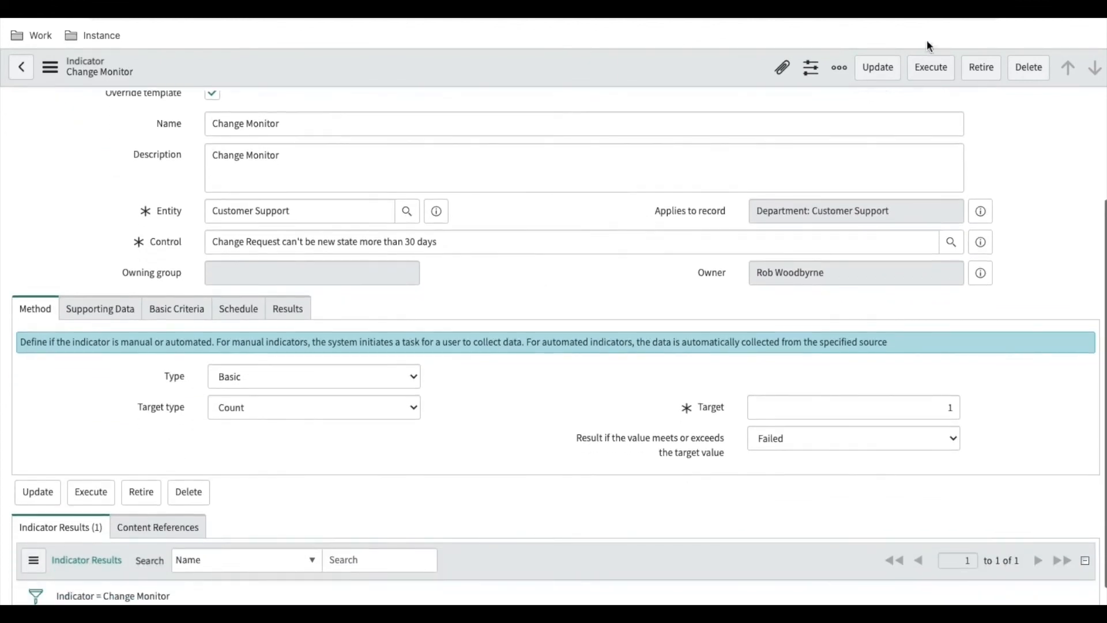
{"action": "left_click", "coordinate": [930, 68]}
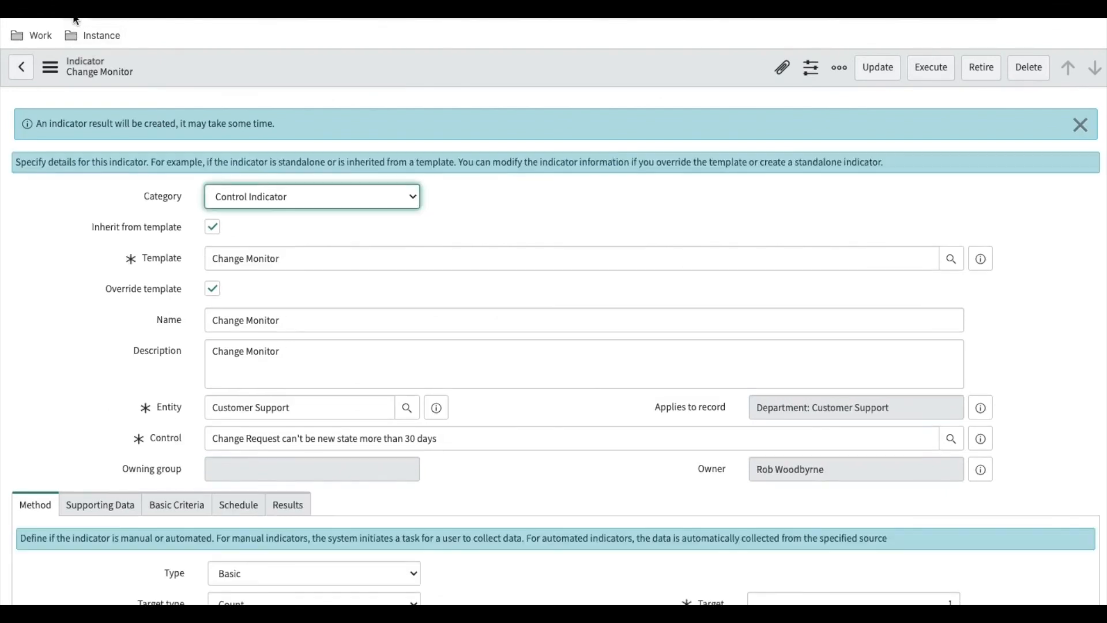
{"action": "scroll", "coordinate": [257, 267], "scroll_direction": "down", "scroll_amount": 3}
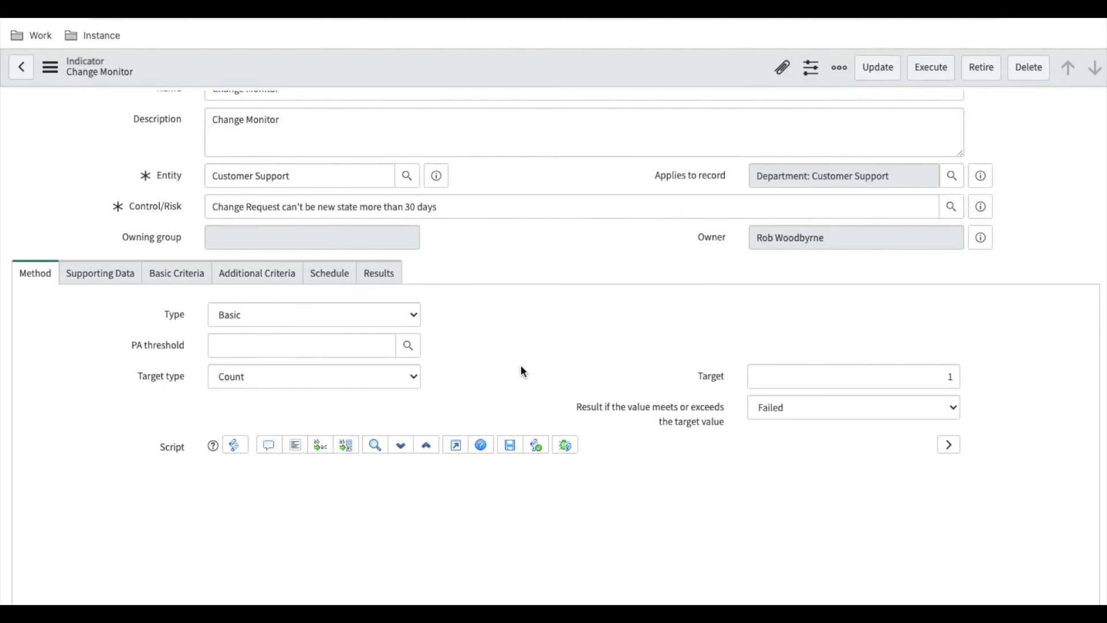
{"action": "scroll", "coordinate": [520, 364], "scroll_direction": "down", "scroll_amount": 4}
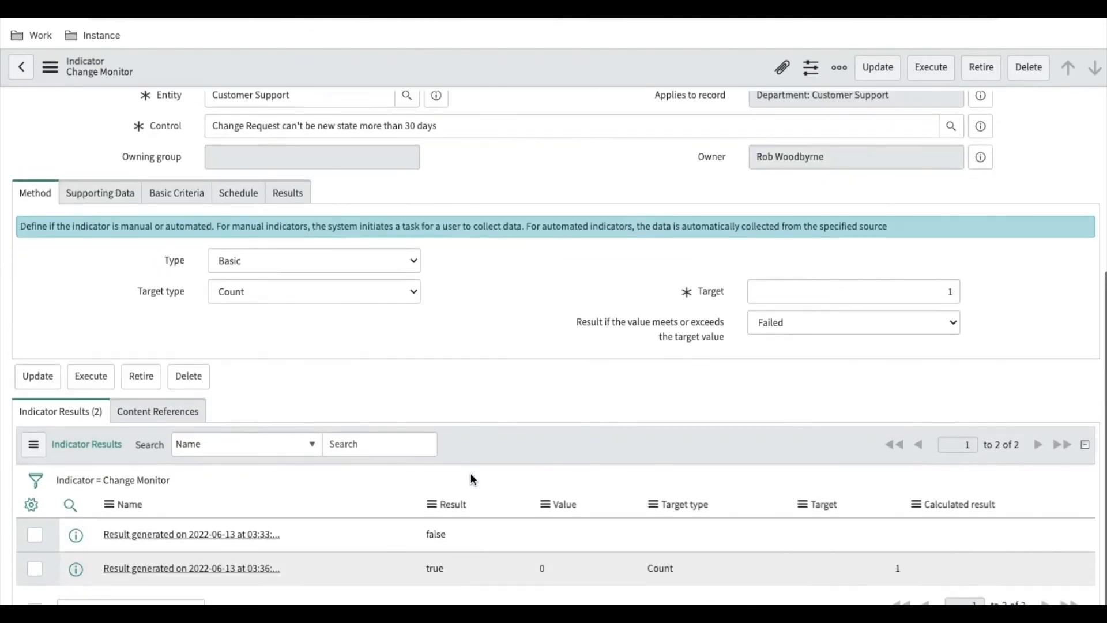
{"action": "scroll", "coordinate": [469, 472], "scroll_direction": "down", "scroll_amount": 1}
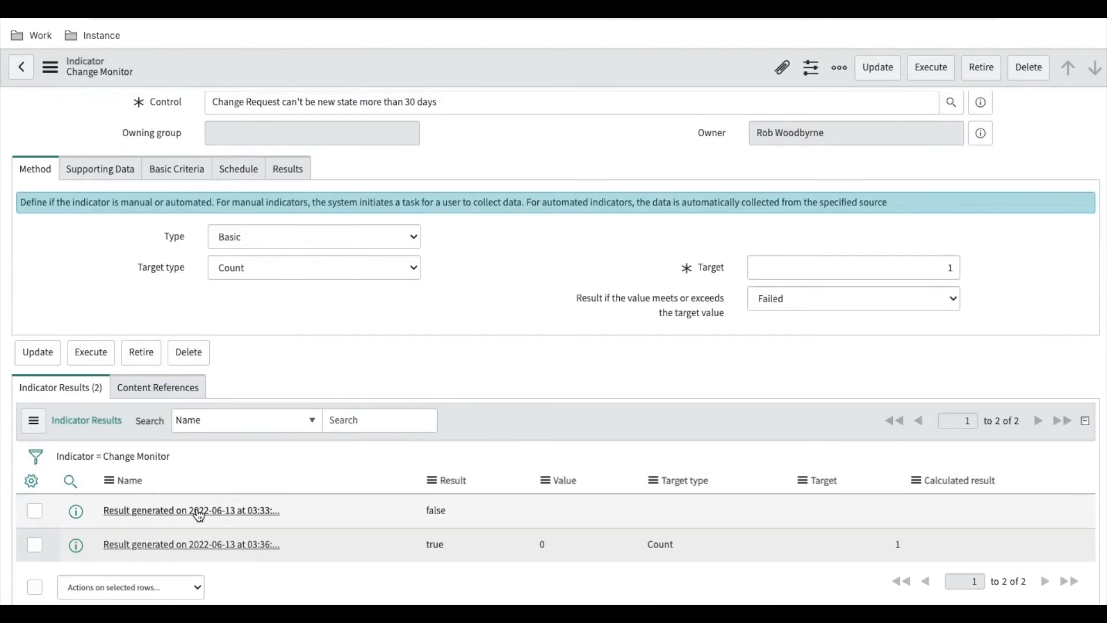
Open the indicator result generated on 2022-06-13 at 03:33, check its indicator task, and preview its linked issue
{"action": "left_click", "coordinate": [199, 512]}
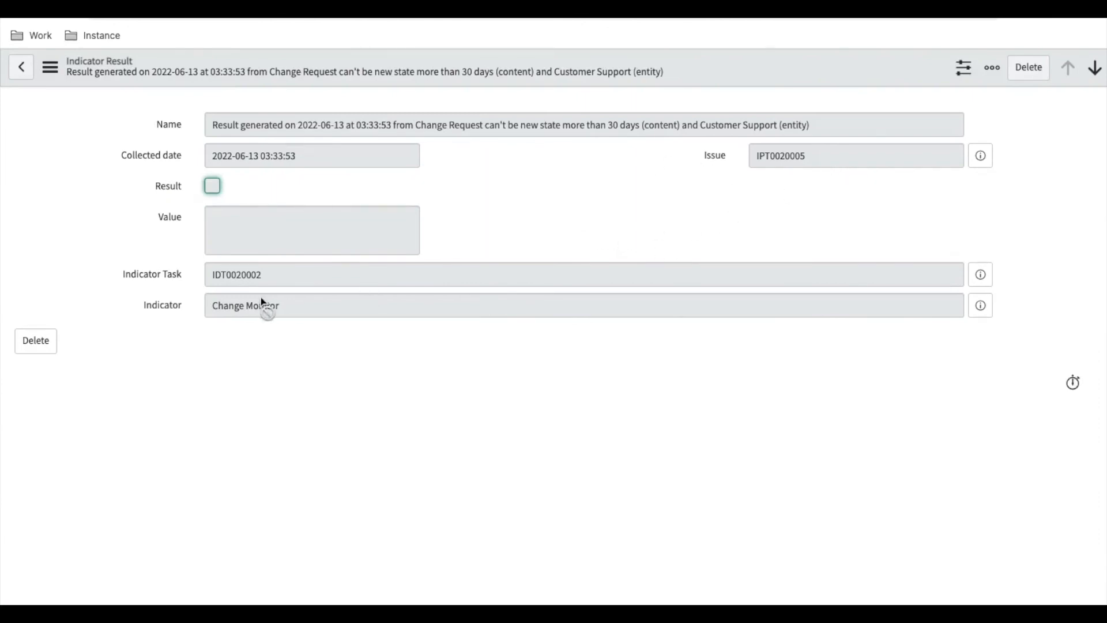
{"action": "left_click_drag", "start_coordinate": [285, 283], "coordinate": [209, 275]}
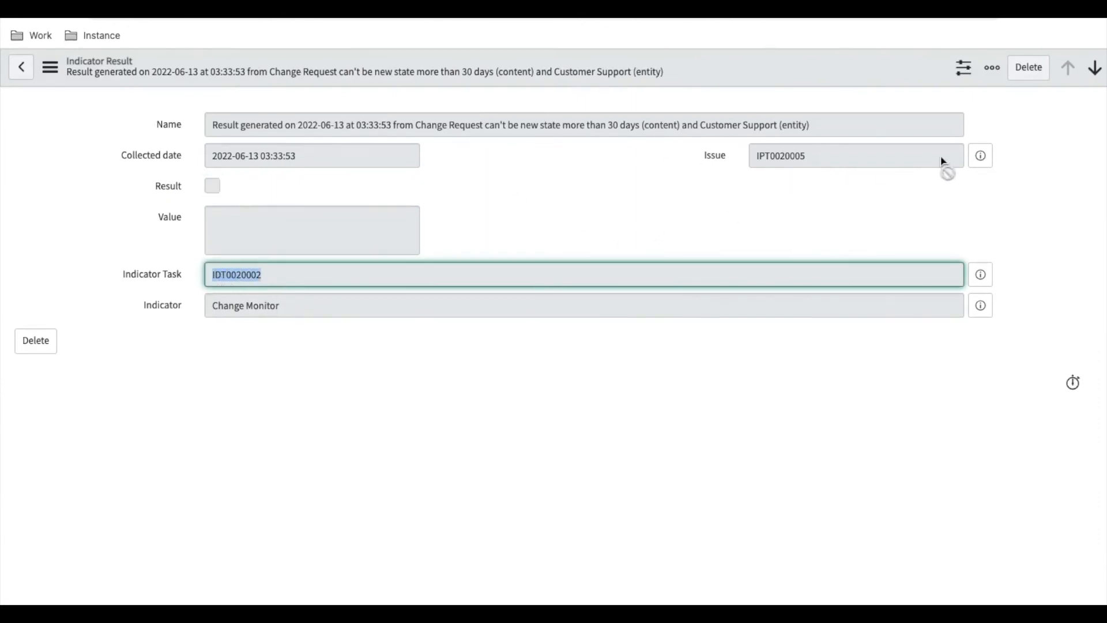
{"action": "left_click", "coordinate": [980, 156]}
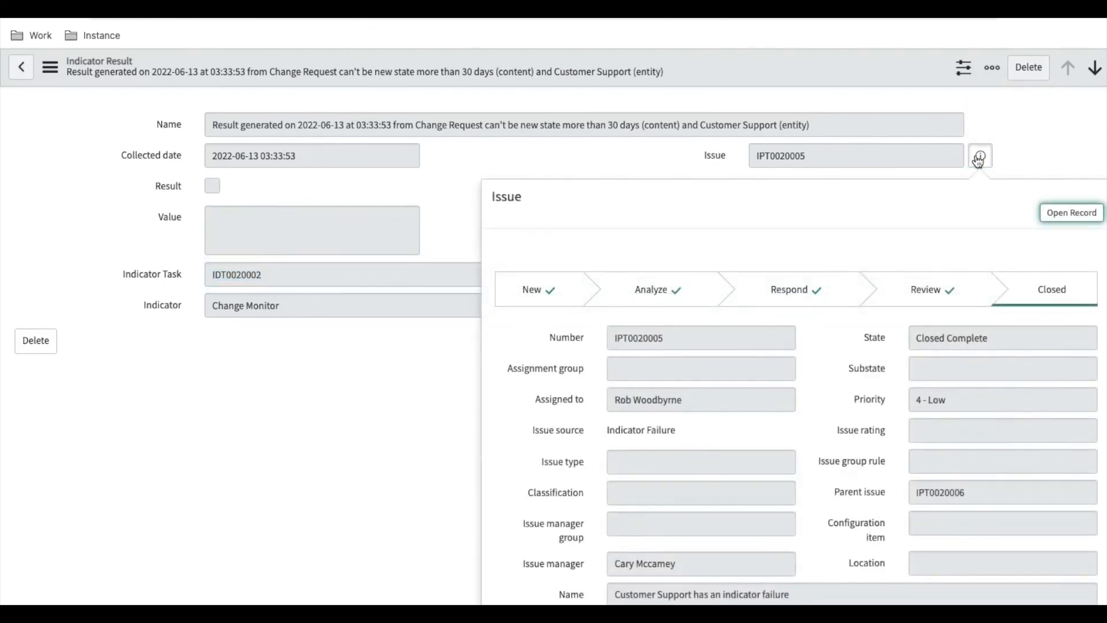
Compare the indicator result generated on 2022-06-13 at 03:36 with the 03:33 one, and return to the Change Monitor indicator
{"action": "left_click", "coordinate": [666, 164]}
{"action": "left_click", "coordinate": [1097, 72]}
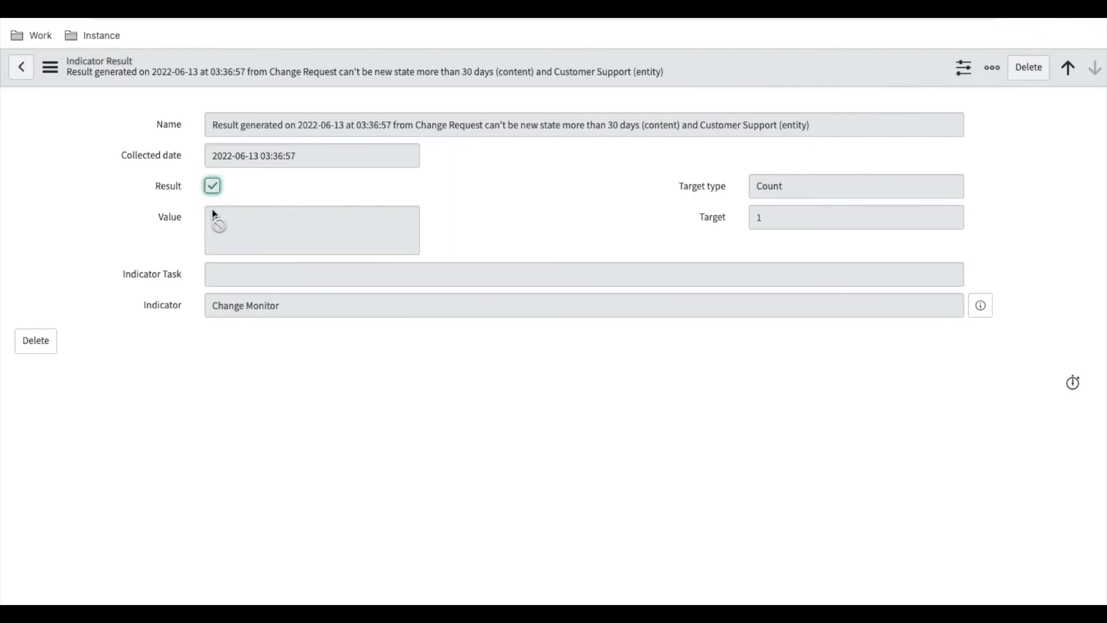
{"action": "left_click", "coordinate": [12, 15]}
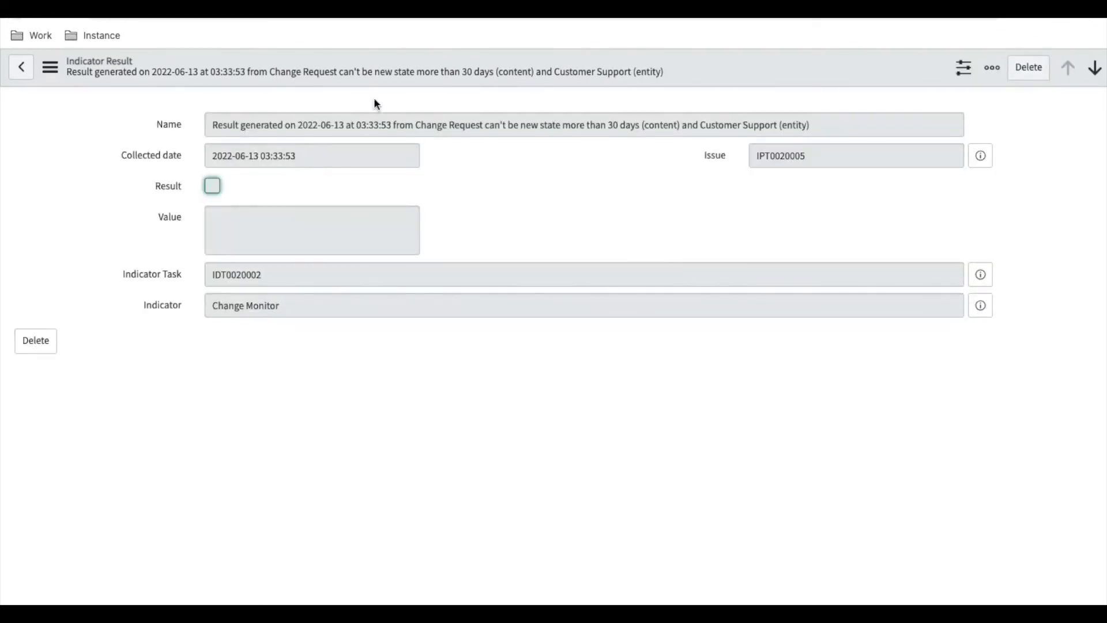
{"action": "left_click", "coordinate": [12, 15]}
{"action": "left_click", "coordinate": [12, 16]}
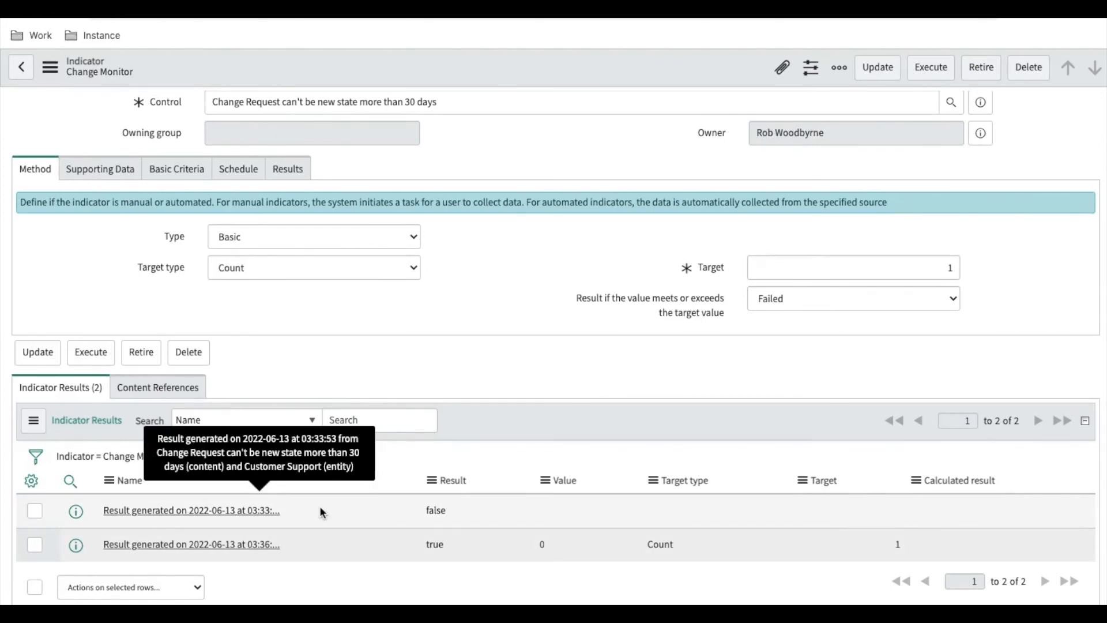
Execute the Change Monitor indicator again, and review its results together with the linked control's compliance status and issues
{"action": "left_click", "coordinate": [924, 71]}
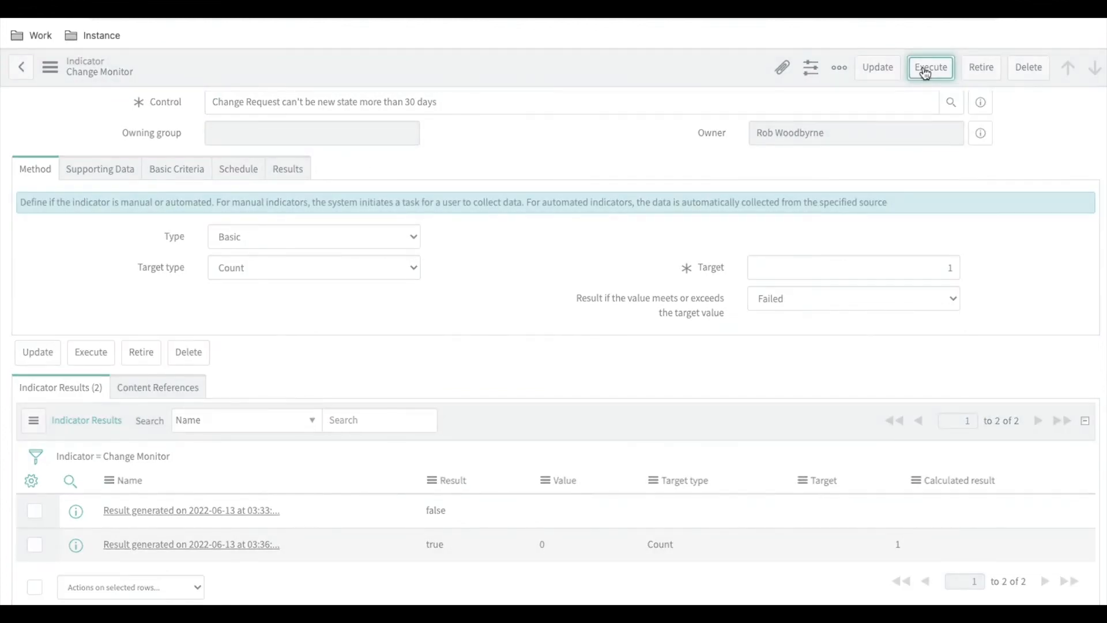
{"action": "scroll", "coordinate": [634, 213], "scroll_direction": "down", "scroll_amount": 3}
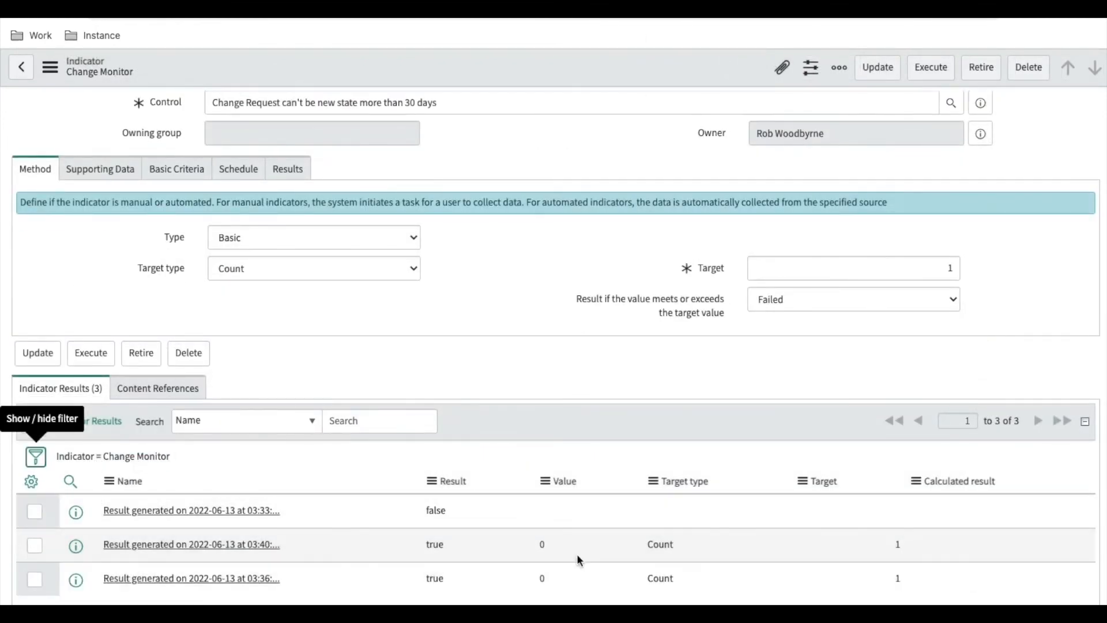
{"action": "scroll", "coordinate": [554, 188], "scroll_direction": "up", "scroll_amount": 3}
{"action": "scroll", "coordinate": [555, 187], "scroll_direction": "up", "scroll_amount": 3}
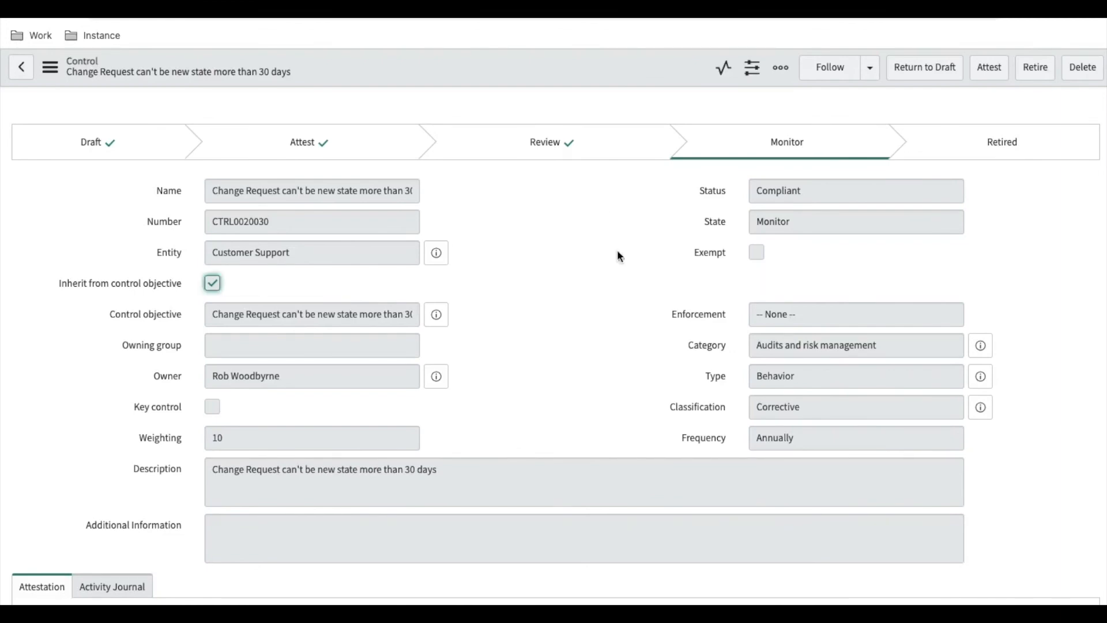
{"action": "scroll", "coordinate": [662, 377], "scroll_direction": "down", "scroll_amount": 5}
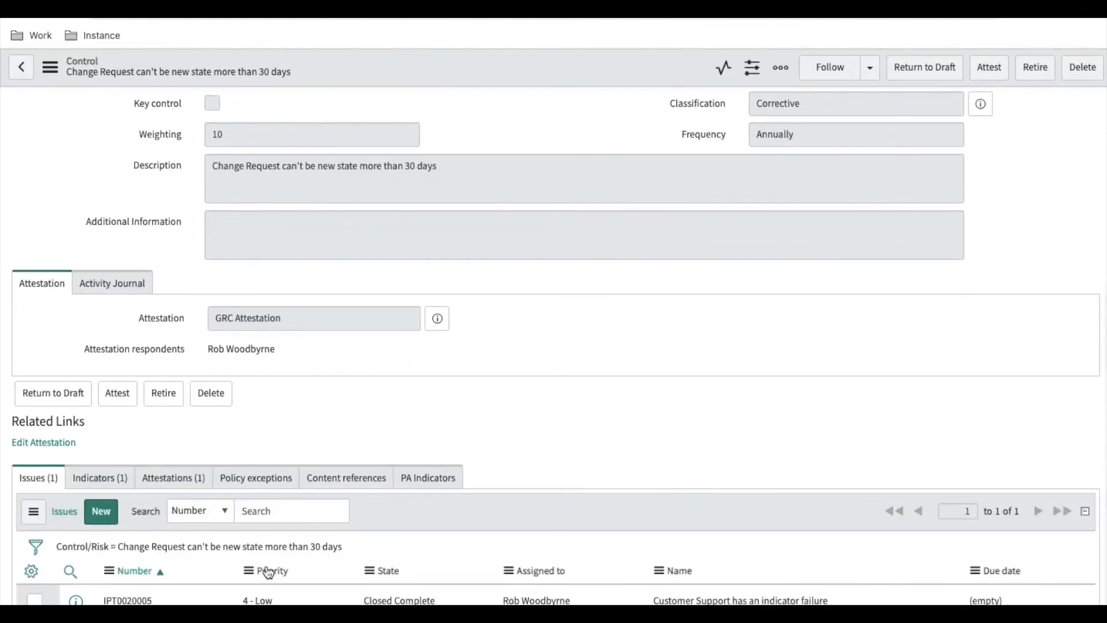
{"action": "scroll", "coordinate": [265, 571], "scroll_direction": "down", "scroll_amount": 1}
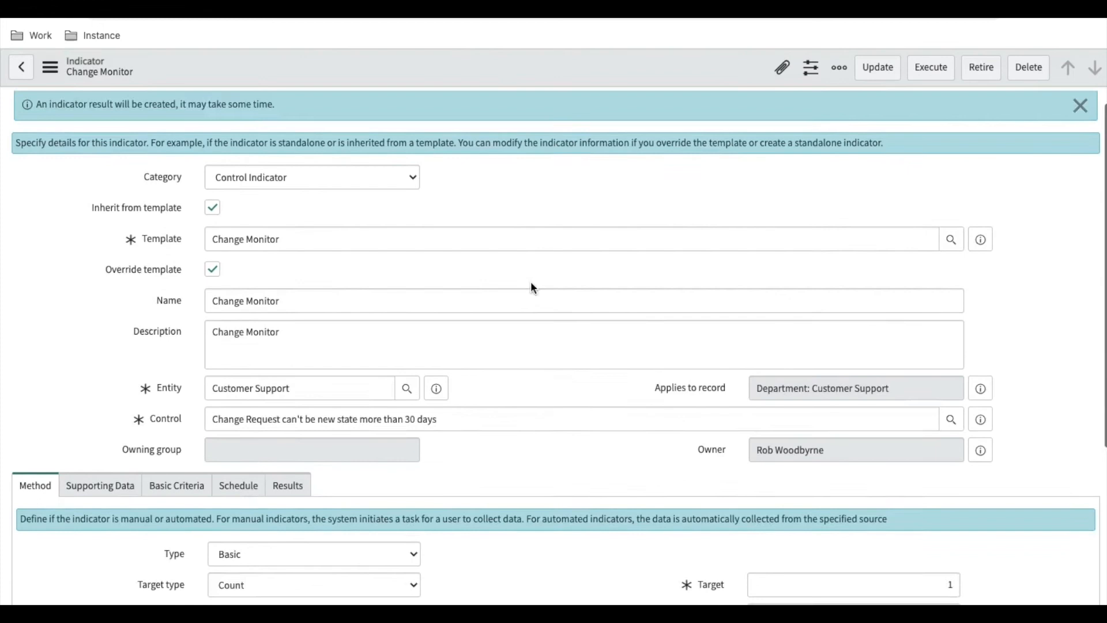
{"action": "scroll", "coordinate": [531, 282], "scroll_direction": "down", "scroll_amount": 6}
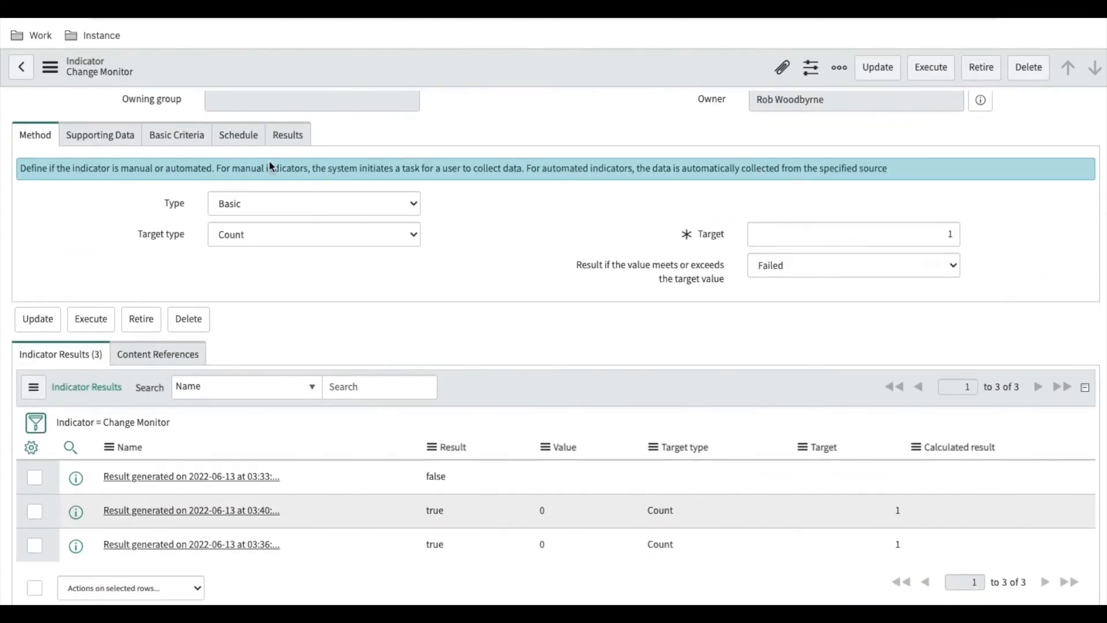
Remove the Updated on Last 30 days condition from the basic criteria, and execute the indicator to check the new result's value
{"action": "left_click", "coordinate": [186, 139]}
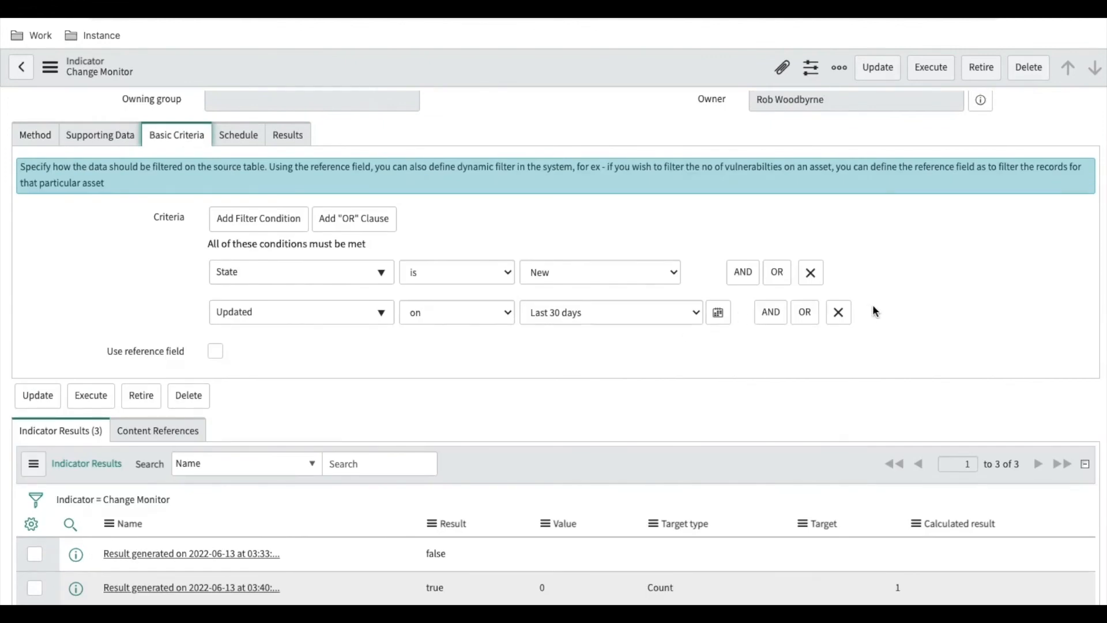
{"action": "left_click", "coordinate": [830, 322]}
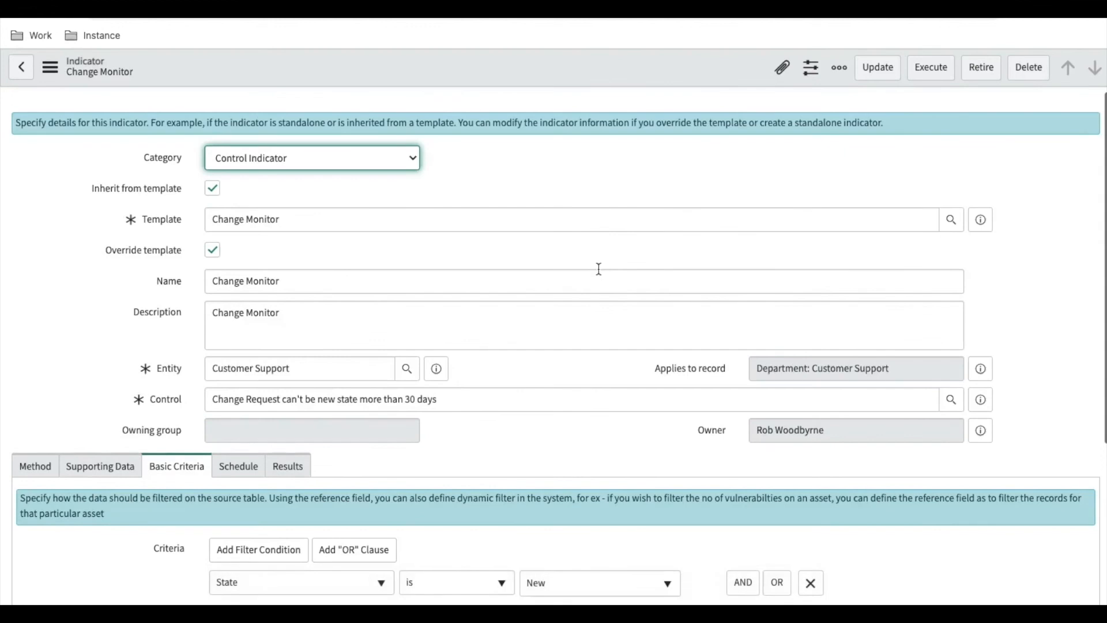
{"action": "scroll", "coordinate": [598, 267], "scroll_direction": "down", "scroll_amount": 6}
{"action": "left_click", "coordinate": [810, 259]}
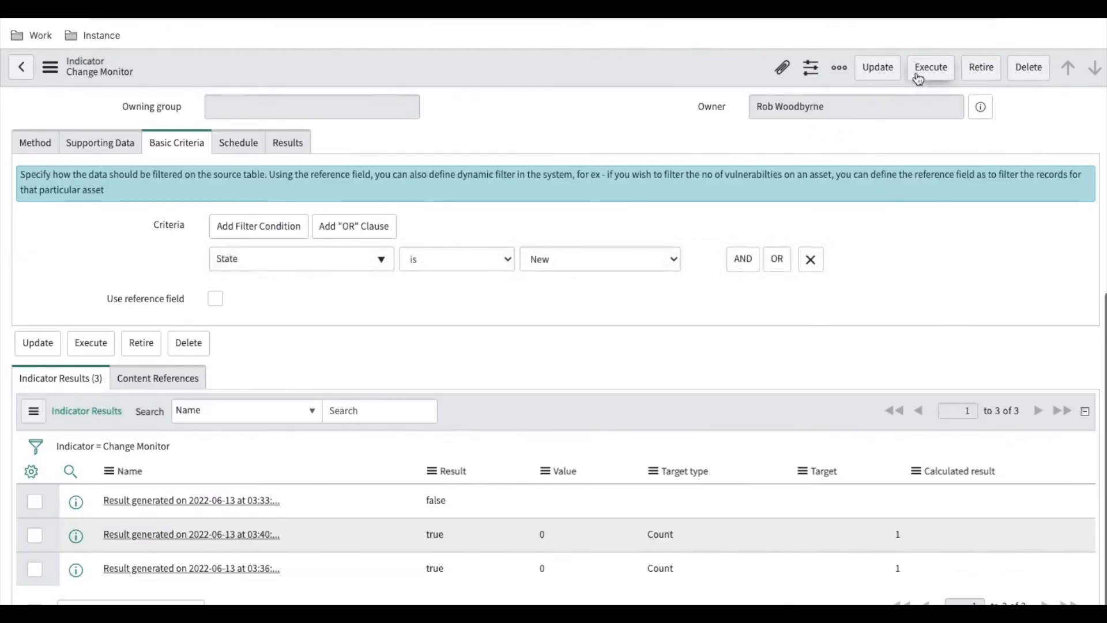
{"action": "left_click", "coordinate": [929, 68]}
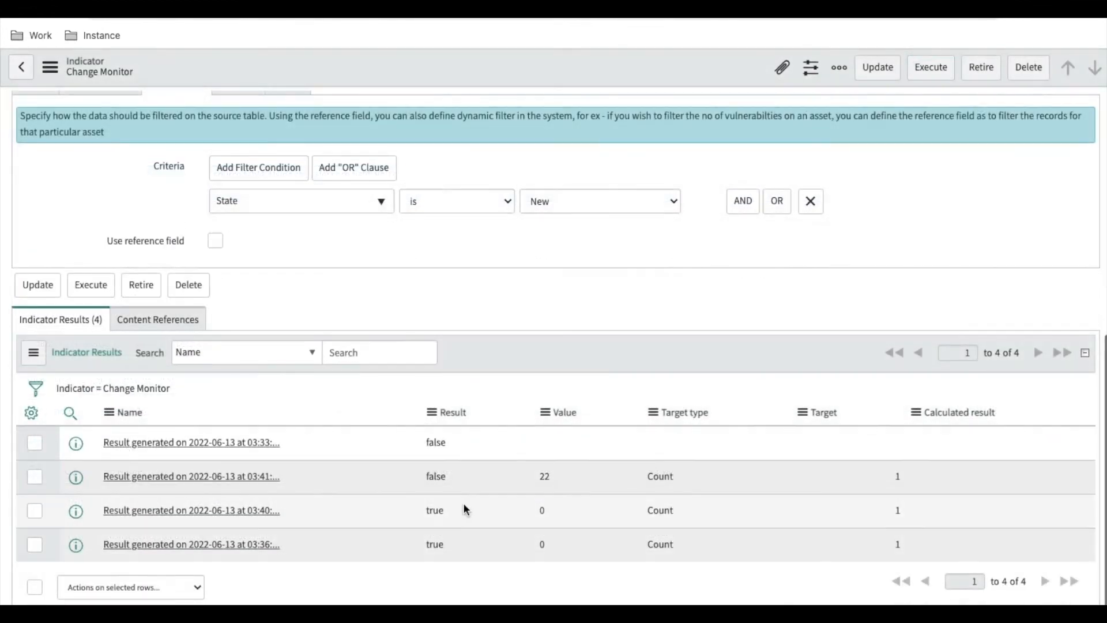
{"action": "double_click", "coordinate": [544, 476]}
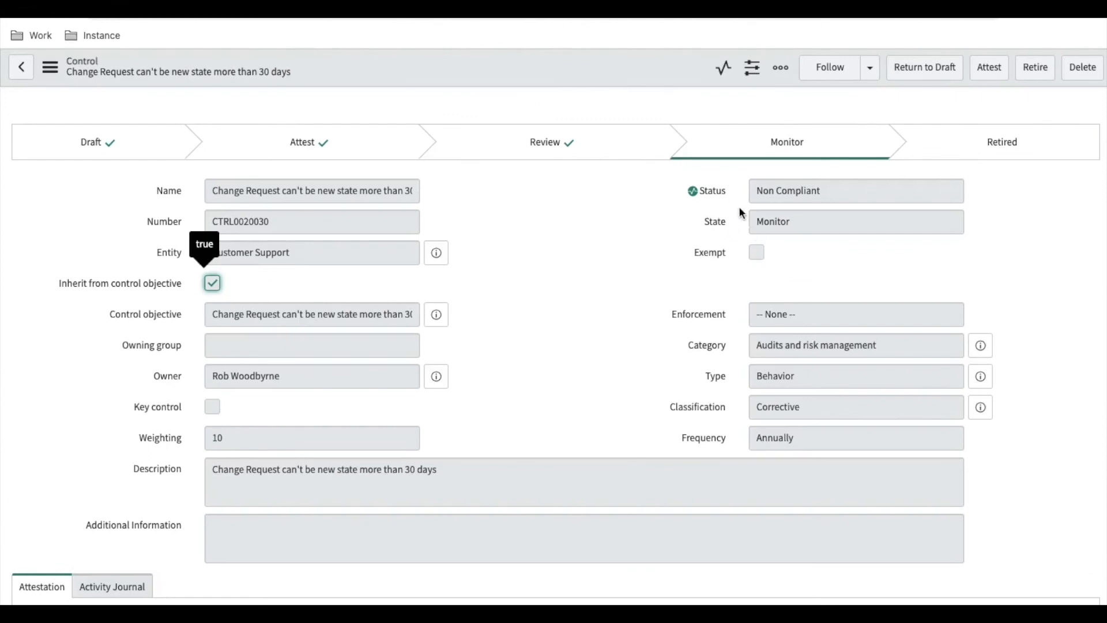
Check the linked control's compliance status, refresh its issues list, and open the newest issue, IPT0020007
{"action": "scroll", "coordinate": [647, 230], "scroll_direction": "down", "scroll_amount": 5}
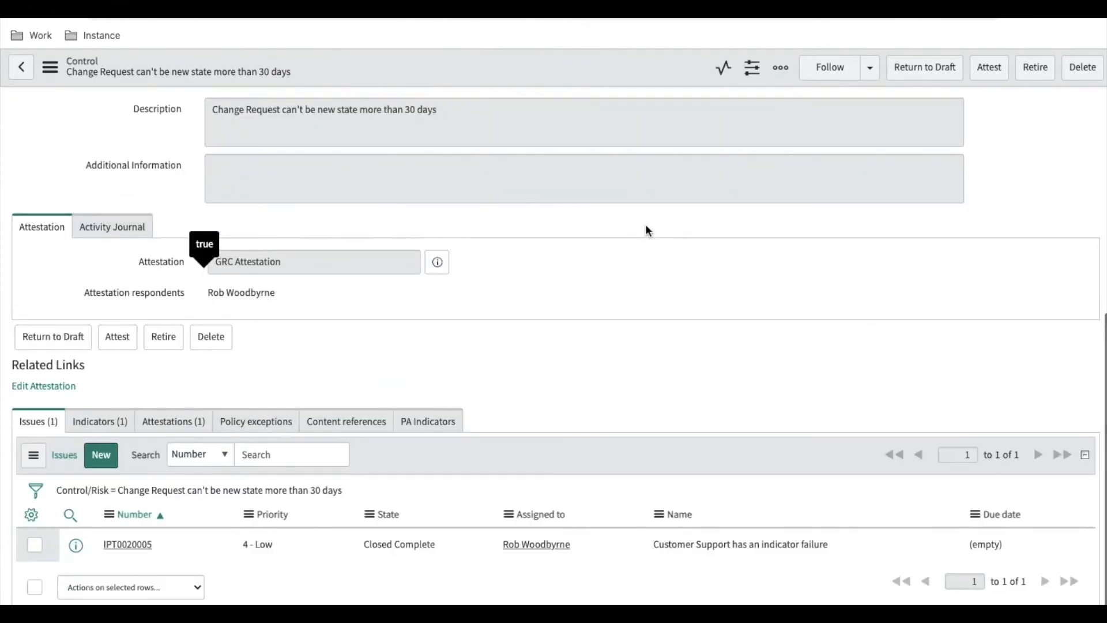
{"action": "left_click", "coordinate": [234, 495]}
{"action": "scroll", "coordinate": [577, 518], "scroll_direction": "down", "scroll_amount": 1}
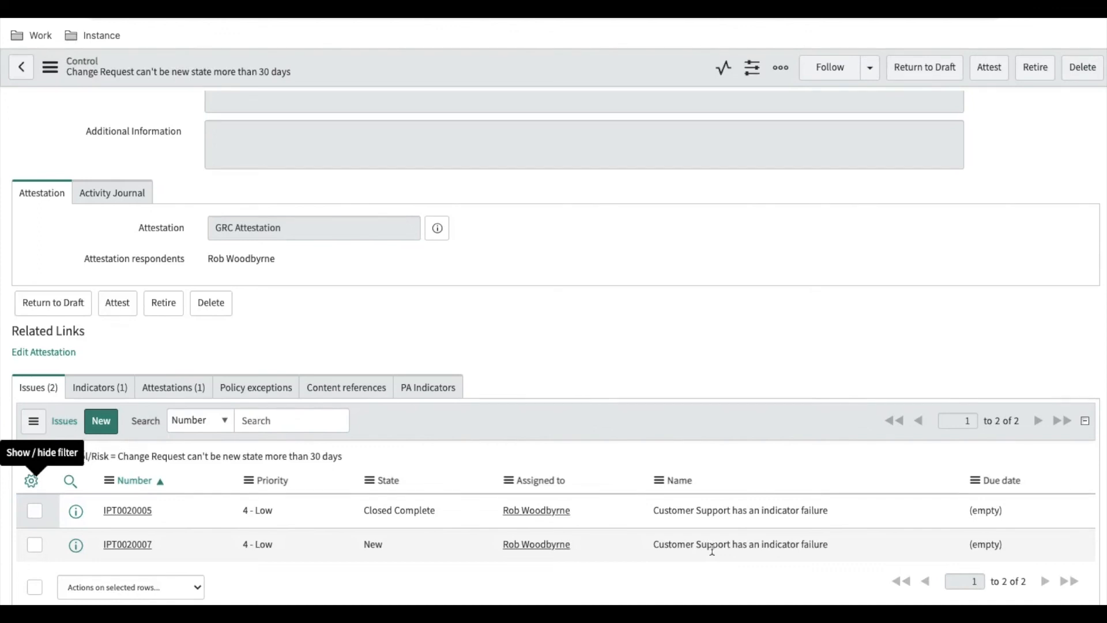
{"action": "left_click", "coordinate": [144, 552]}
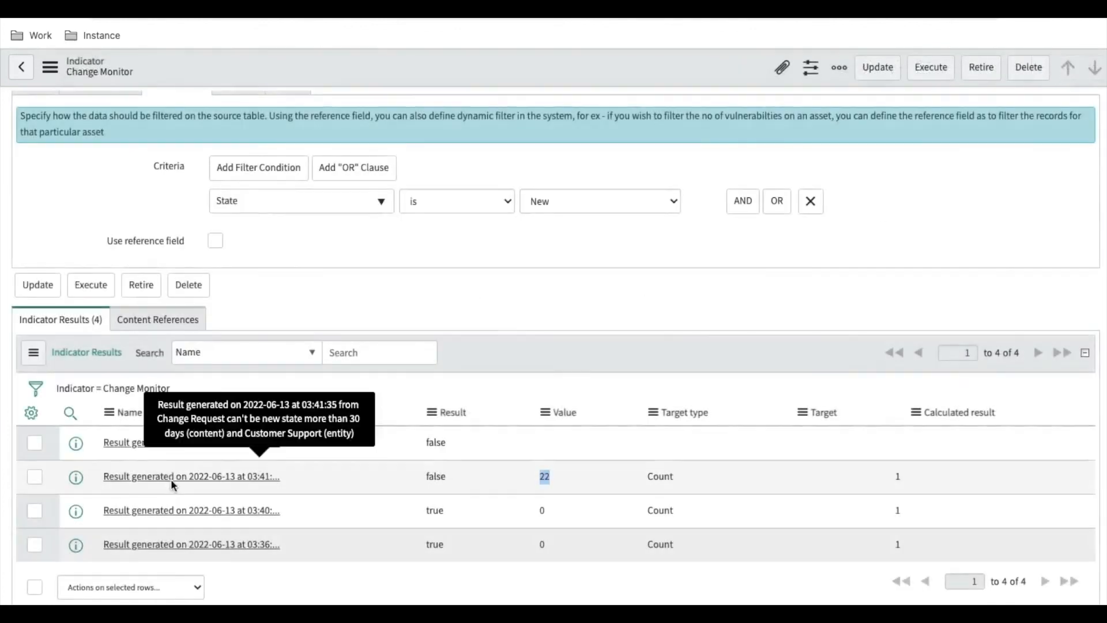
Open the indicator result generated on 2022-06-13 at 03:41 and examine the change requests in its supporting data
{"action": "left_click", "coordinate": [172, 480]}
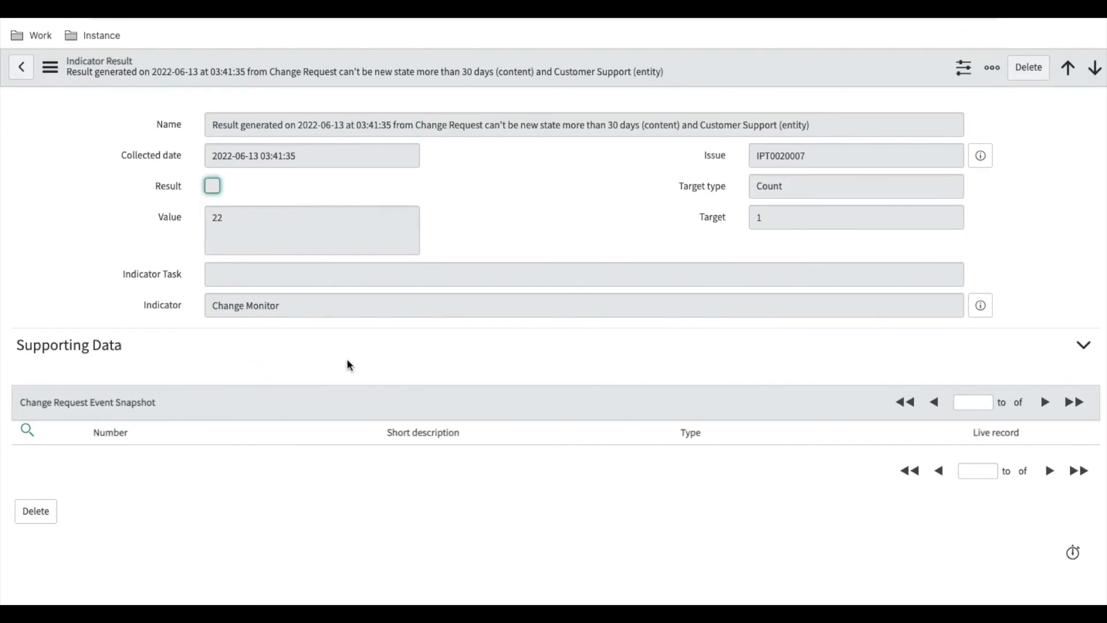
{"action": "scroll", "coordinate": [283, 469], "scroll_direction": "down", "scroll_amount": 4}
{"action": "scroll", "coordinate": [283, 469], "scroll_direction": "down", "scroll_amount": 5}
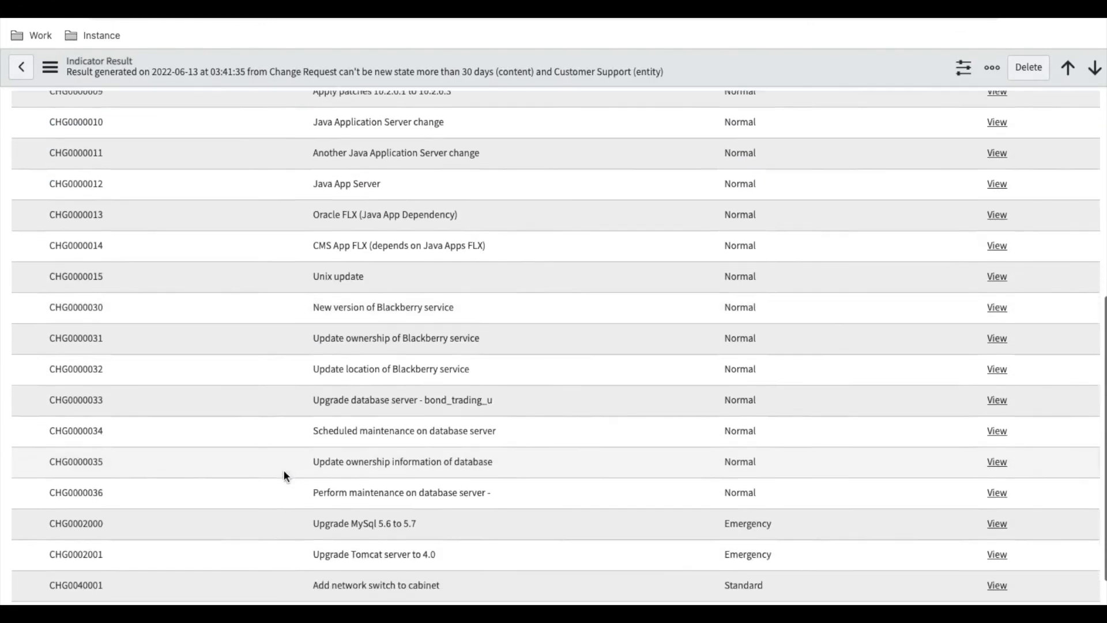
{"action": "scroll", "coordinate": [168, 389], "scroll_direction": "up", "scroll_amount": 9}
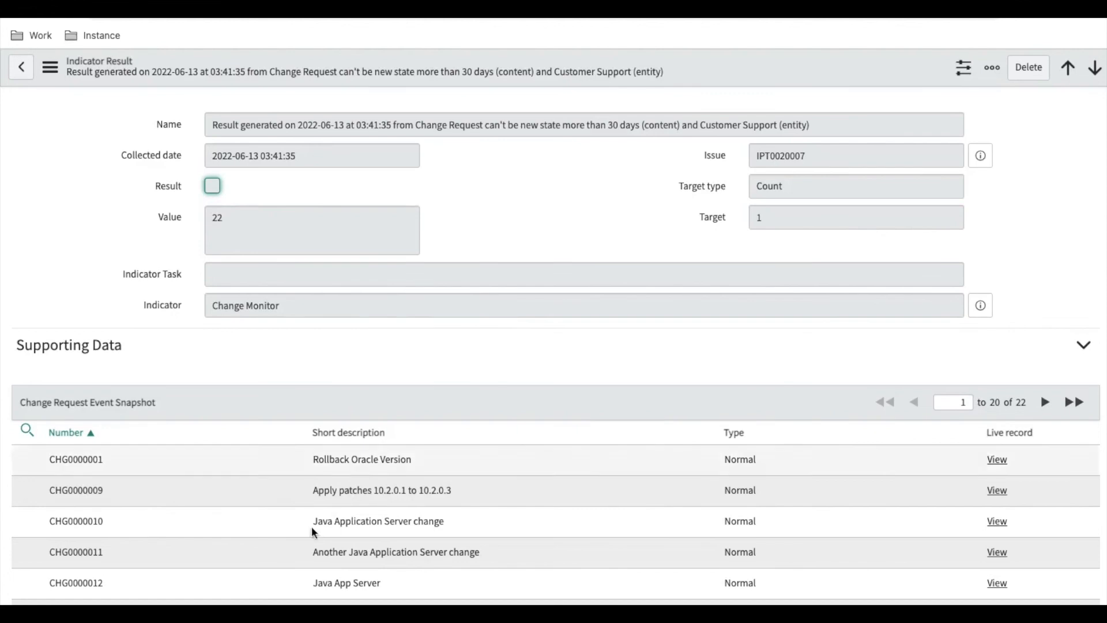
{"action": "scroll", "coordinate": [311, 526], "scroll_direction": "down", "scroll_amount": 9}
{"action": "scroll", "coordinate": [327, 404], "scroll_direction": "up", "scroll_amount": 7}
{"action": "scroll", "coordinate": [327, 383], "scroll_direction": "up", "scroll_amount": 5}
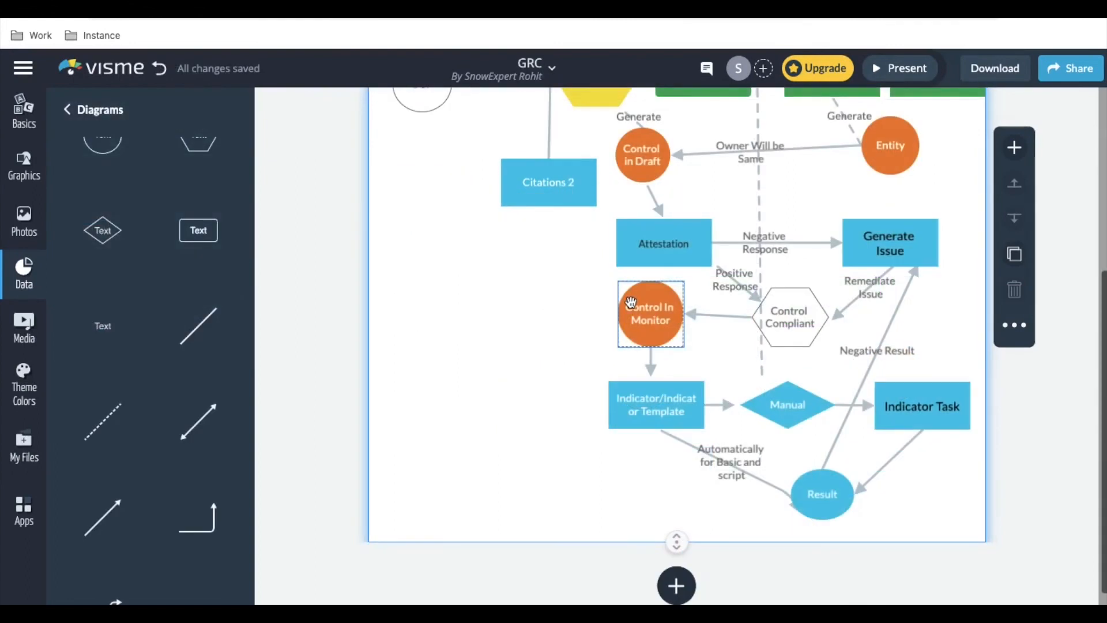
Switch to the GRC diagram in Visme and review the flow from Control In Monitor through the indicator to Result and Generate Issue
{"action": "left_click", "coordinate": [514, 321]}
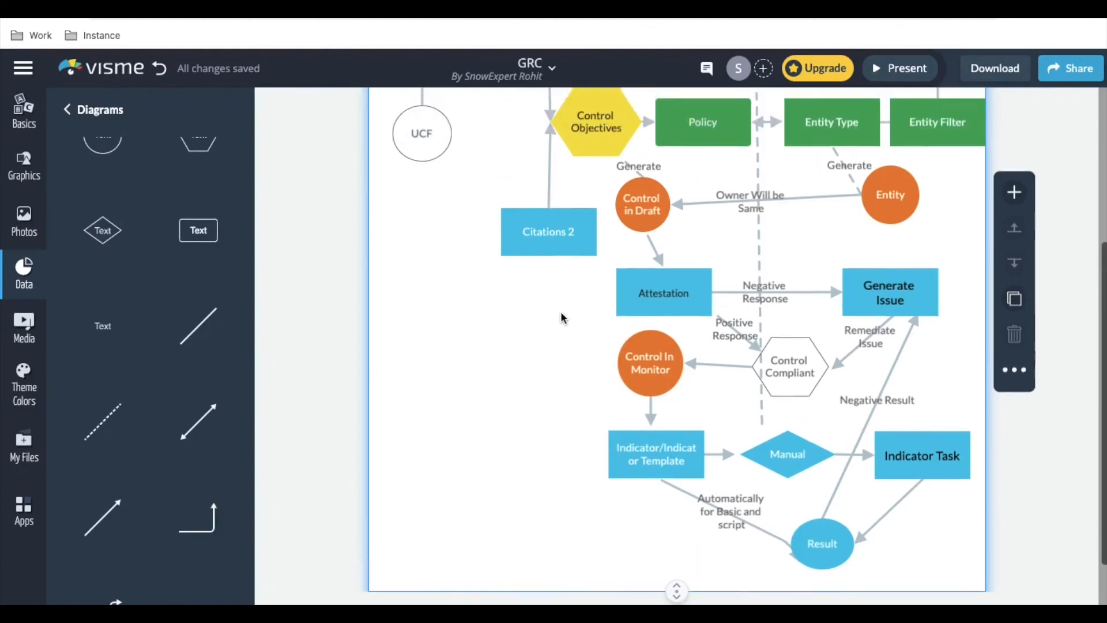
{"action": "scroll", "coordinate": [560, 312], "scroll_direction": "up", "scroll_amount": 3}
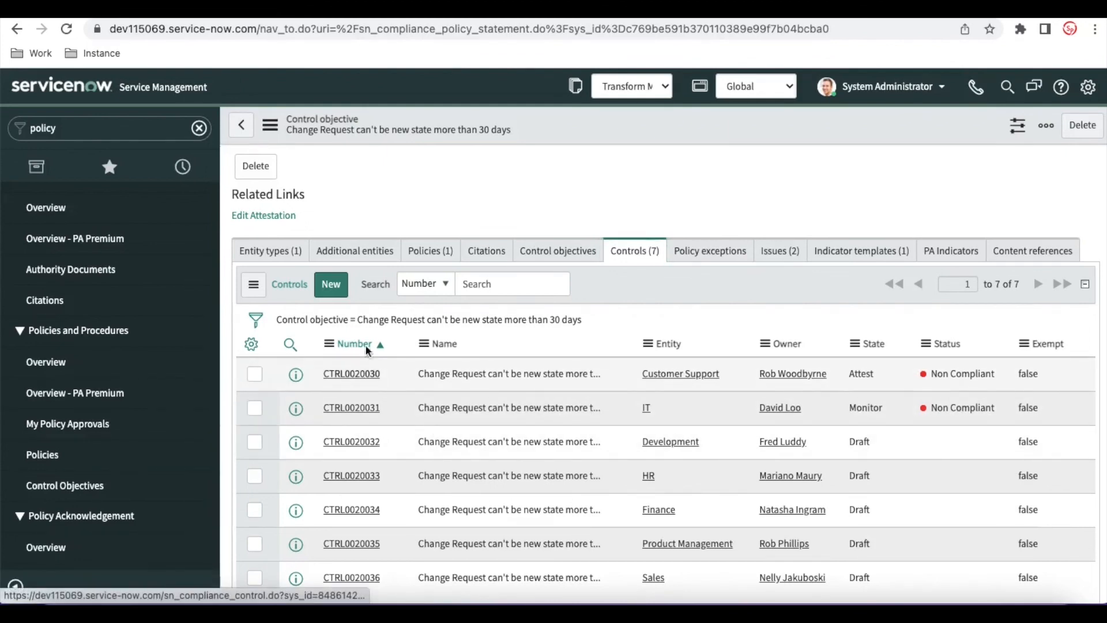
In ServiceNow, open the Customer Support control CTRL0020030 from the control objective's controls list, and open its newest issue, IPT0020013
{"action": "left_click", "coordinate": [352, 373]}
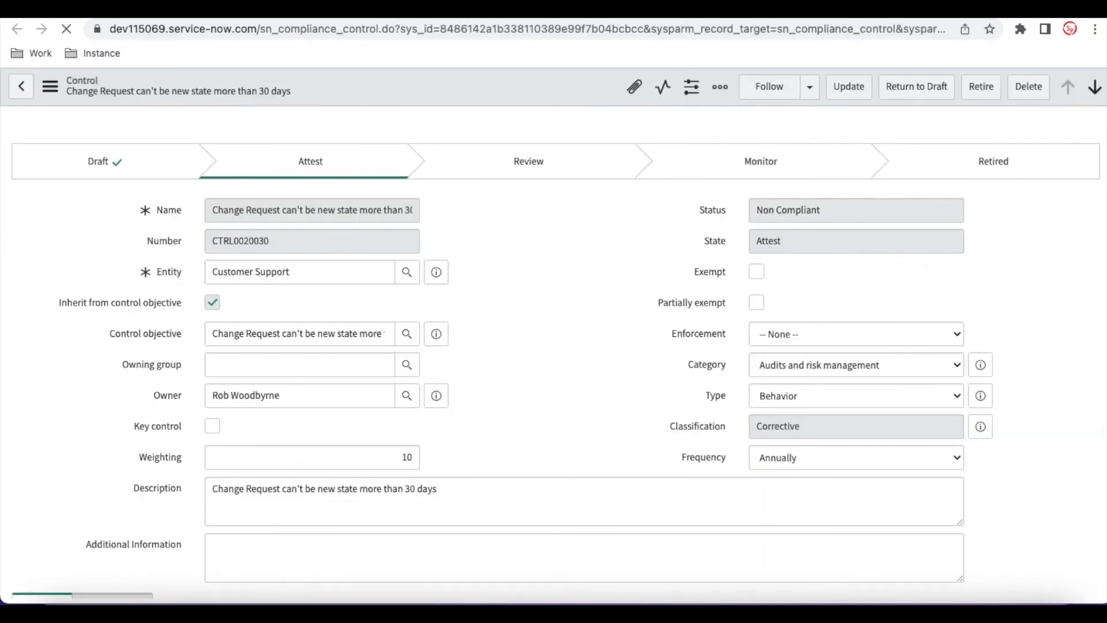
{"action": "scroll", "coordinate": [437, 395], "scroll_direction": "down", "scroll_amount": 8}
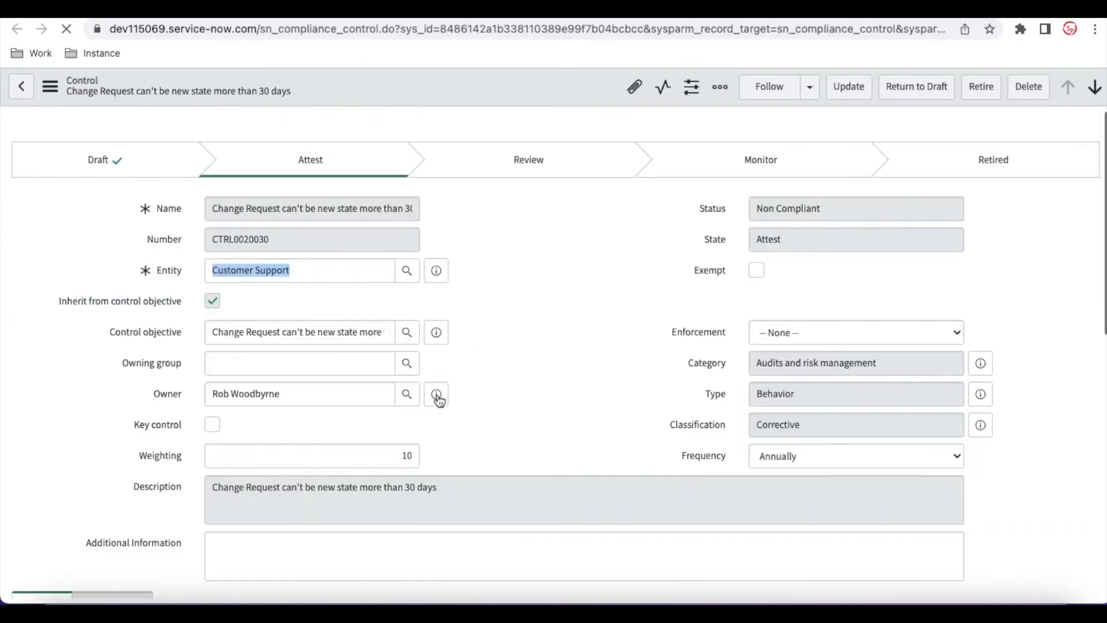
{"action": "scroll", "coordinate": [254, 461], "scroll_direction": "down", "scroll_amount": 8}
{"action": "left_click", "coordinate": [136, 445]}
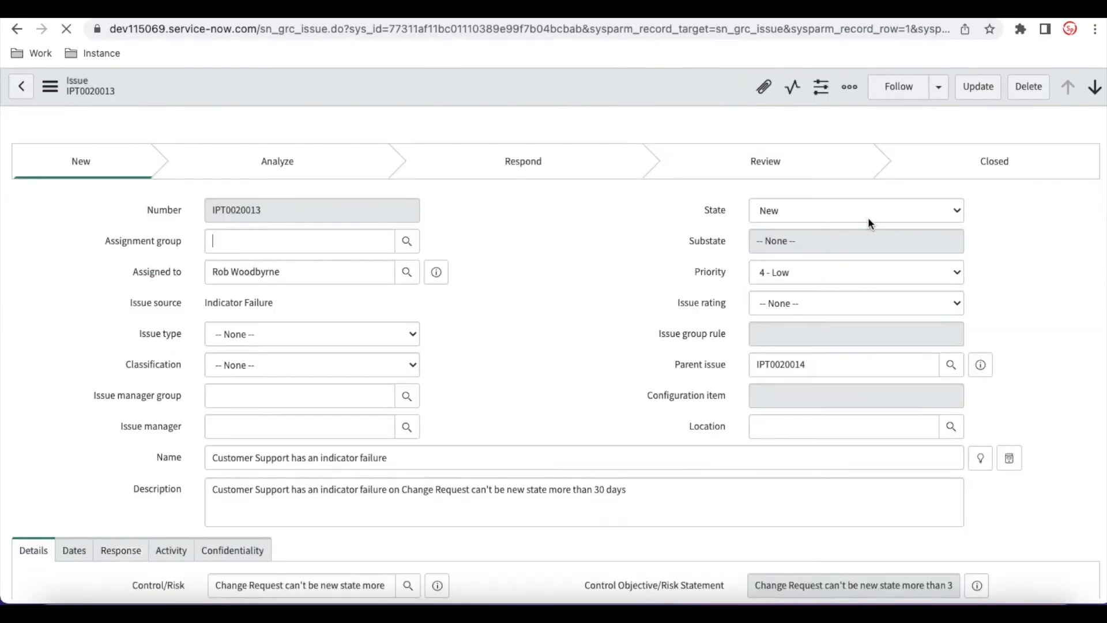
Set the issue's state to Closed Complete, choose a response, and enter "ok" as its explanation
{"action": "left_click", "coordinate": [867, 217]}
{"action": "left_click", "coordinate": [807, 286]}
{"action": "scroll", "coordinate": [369, 369], "scroll_direction": "down", "scroll_amount": 3}
{"action": "left_click", "coordinate": [123, 391]}
{"action": "left_click", "coordinate": [250, 426]}
{"action": "left_click", "coordinate": [248, 466]}
{"action": "left_click", "coordinate": [254, 470]}
{"action": "type", "text": "ok"}
Assign an issue manager from the user list and save the issue
{"action": "left_click", "coordinate": [407, 267]}
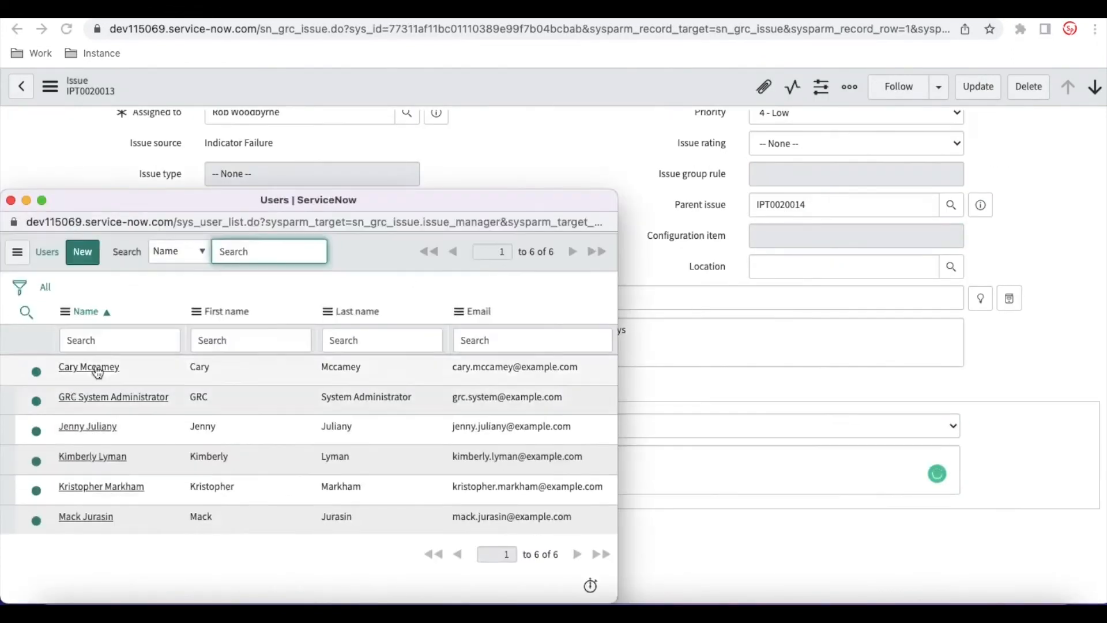
{"action": "left_click", "coordinate": [99, 370]}
{"action": "scroll", "coordinate": [518, 323], "scroll_direction": "up", "scroll_amount": 3}
{"action": "left_click", "coordinate": [983, 91]}
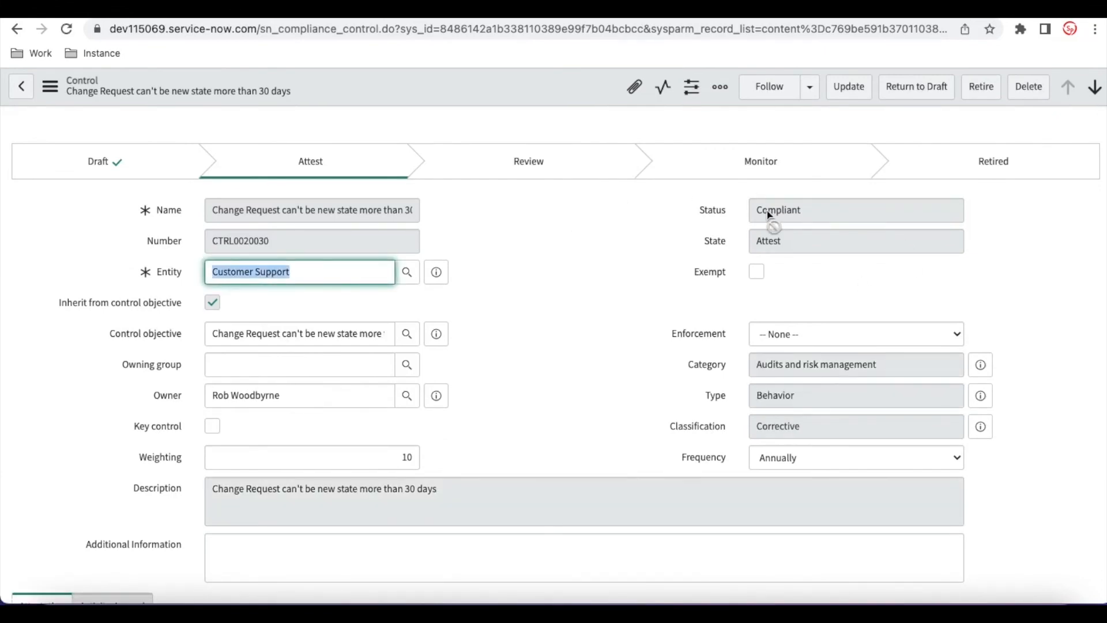
Examine the Customer Support control's compliance status and state, along with its related indicators and issues lists
{"action": "scroll", "coordinate": [634, 391], "scroll_direction": "down", "scroll_amount": 10}
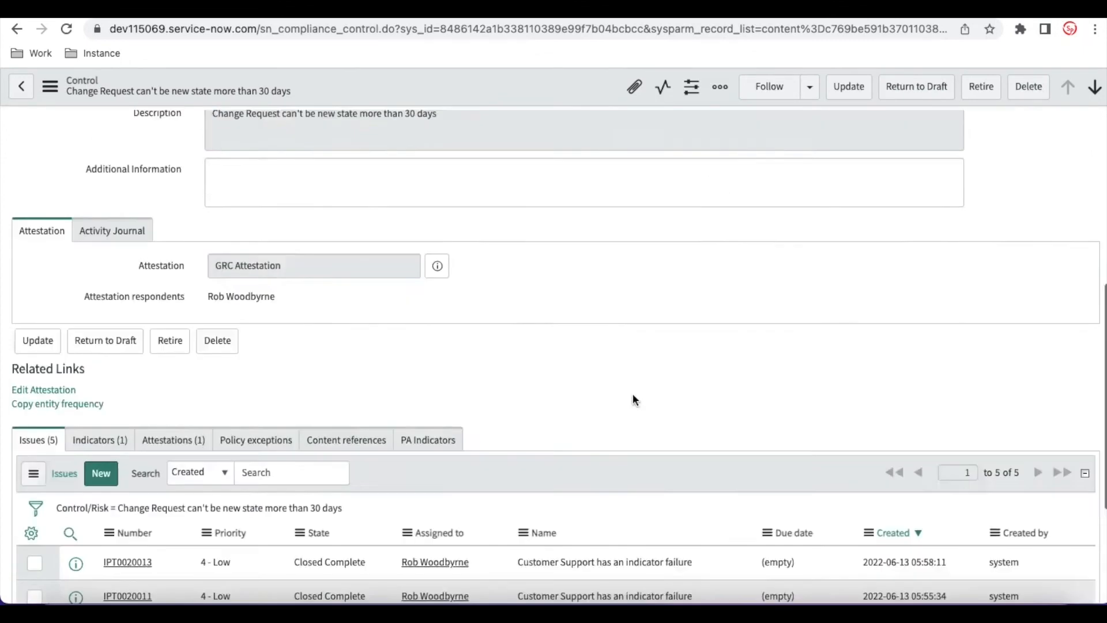
{"action": "left_click", "coordinate": [104, 232]}
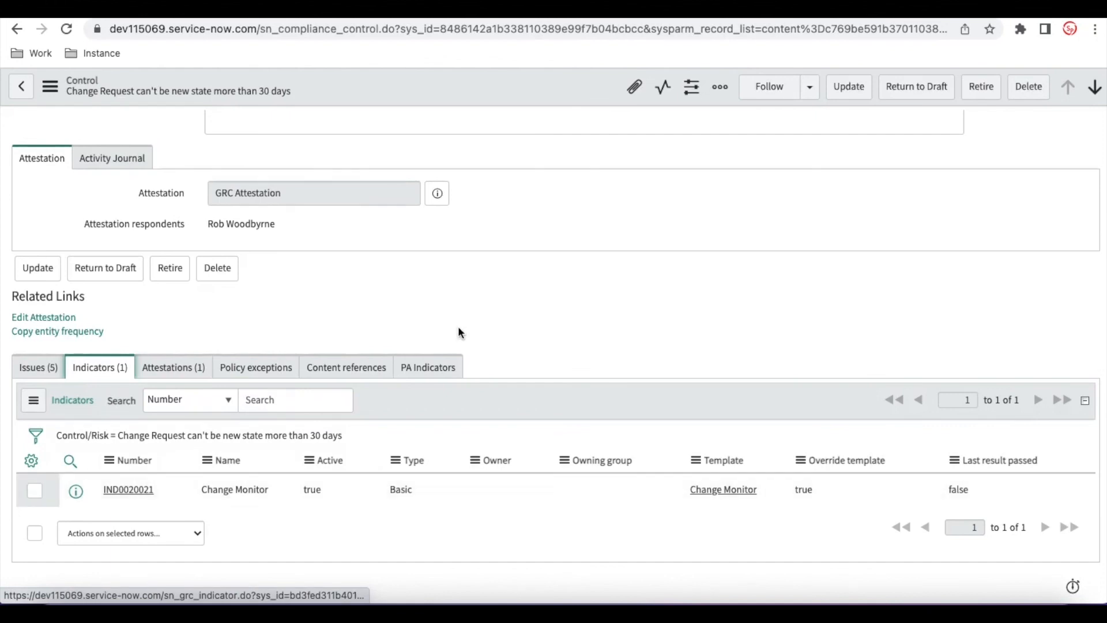
{"action": "left_click", "coordinate": [45, 367]}
{"action": "scroll", "coordinate": [587, 291], "scroll_direction": "up", "scroll_amount": 8}
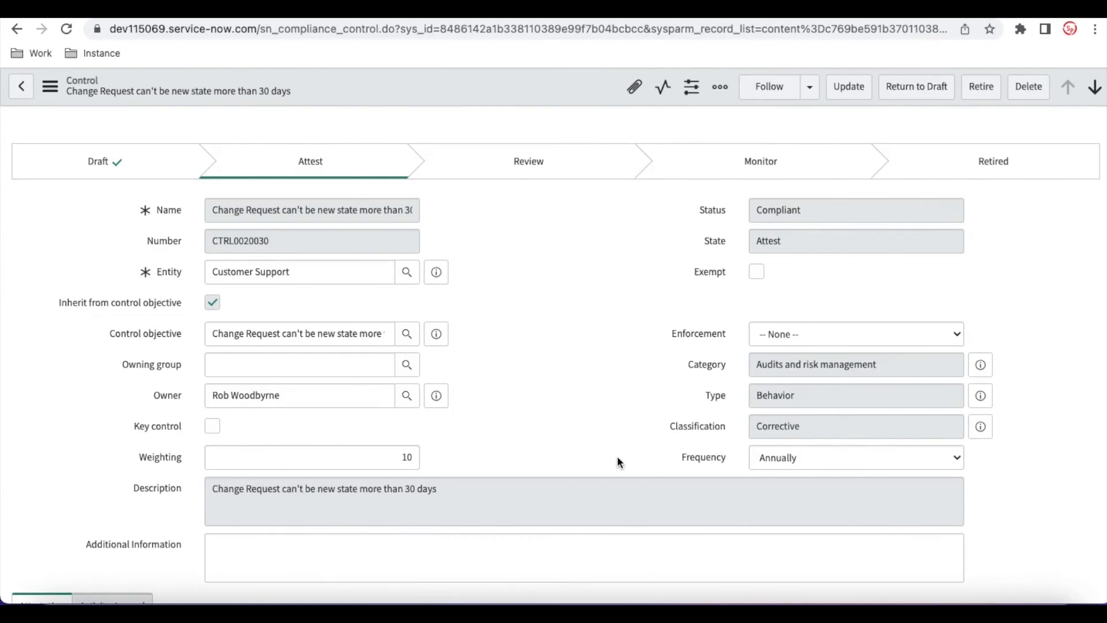
{"action": "scroll", "coordinate": [617, 459], "scroll_direction": "down", "scroll_amount": 8}
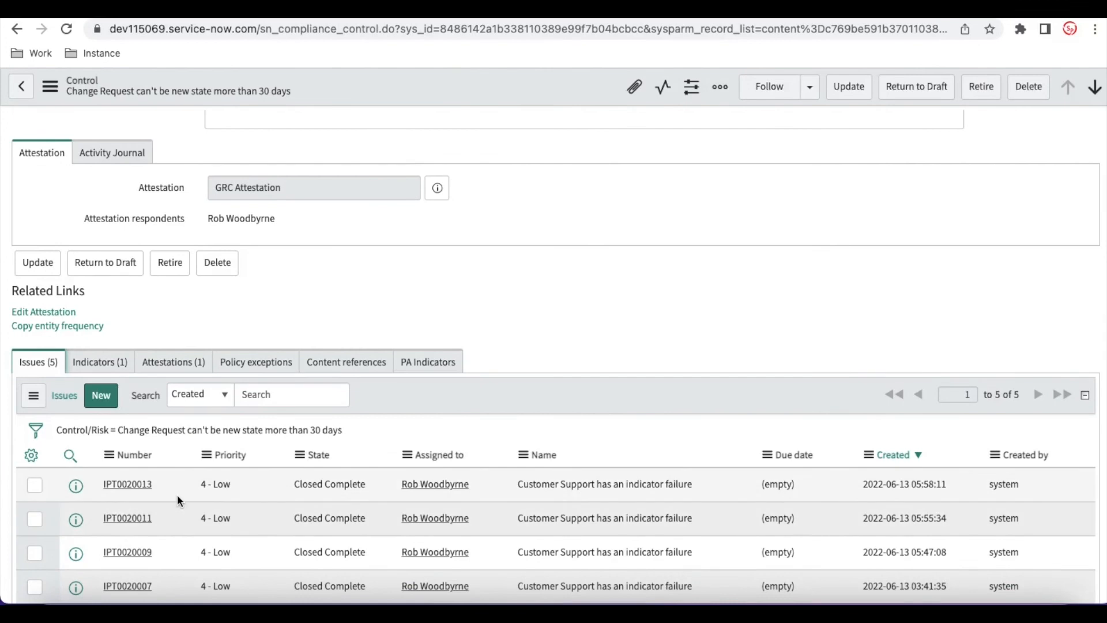
{"action": "scroll", "coordinate": [438, 402], "scroll_direction": "up", "scroll_amount": 8}
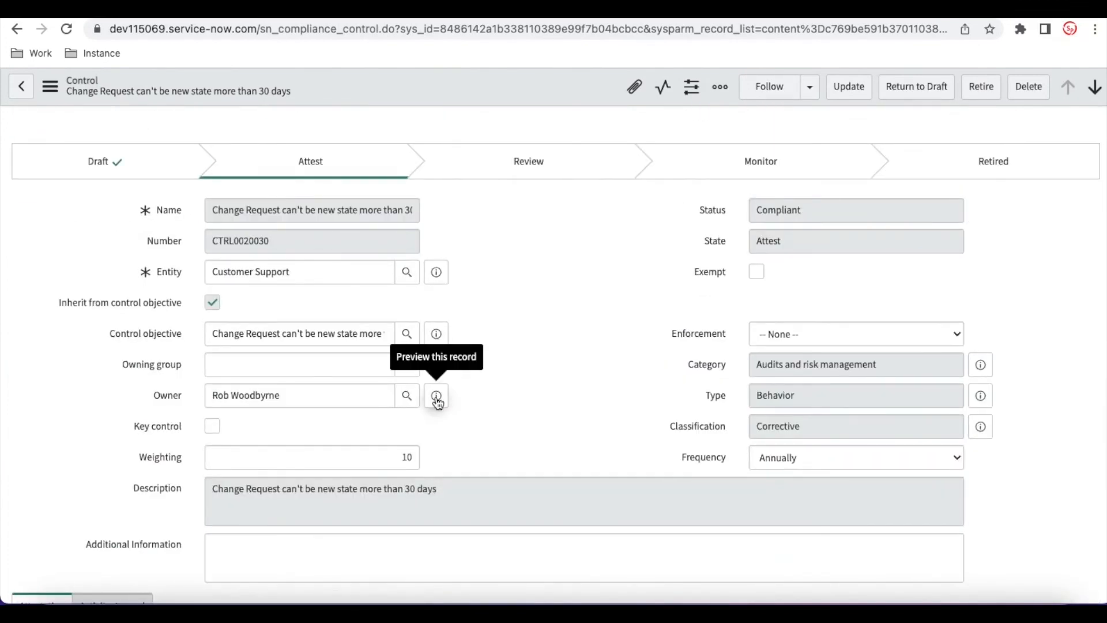
{"action": "scroll", "coordinate": [437, 402], "scroll_direction": "down", "scroll_amount": 1}
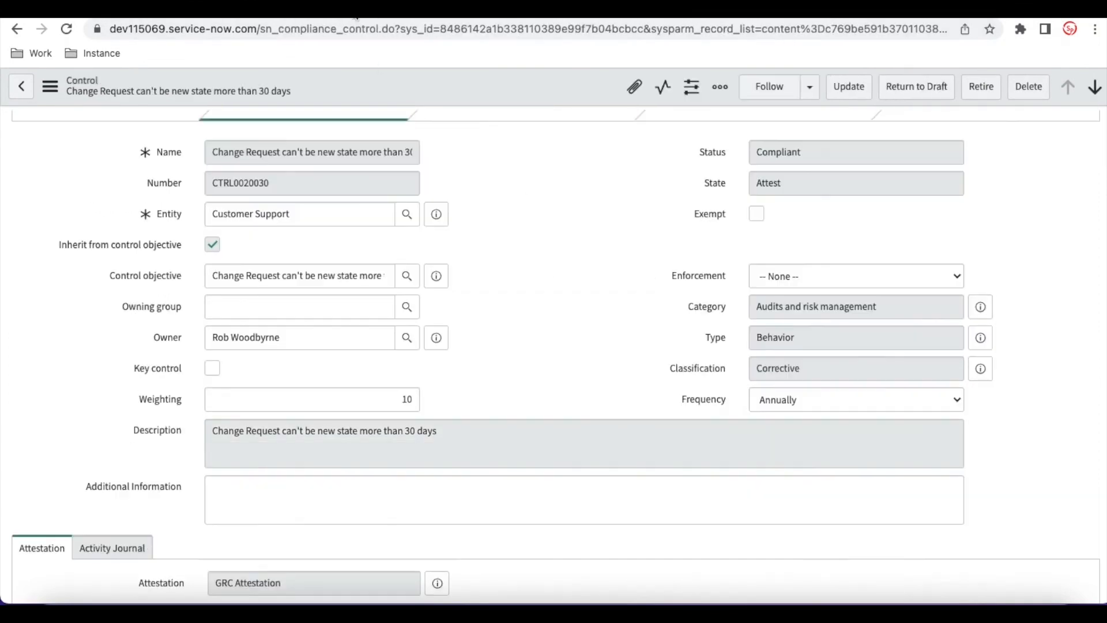
{"action": "scroll", "coordinate": [264, 388], "scroll_direction": "down", "scroll_amount": 5}
{"action": "scroll", "coordinate": [264, 388], "scroll_direction": "down", "scroll_amount": 2}
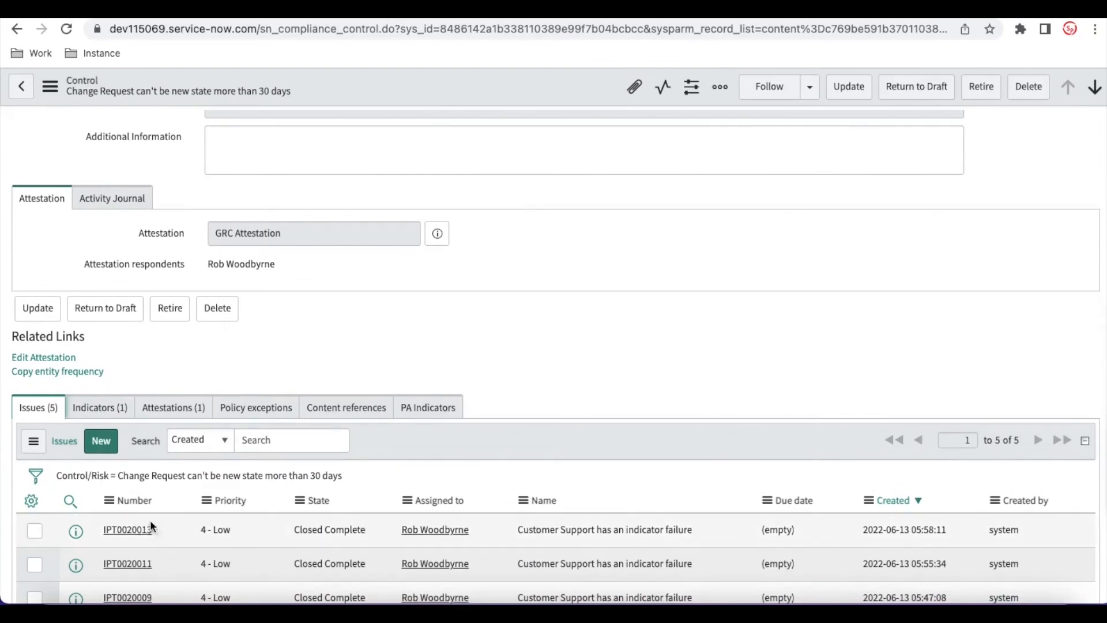
{"action": "scroll", "coordinate": [459, 350], "scroll_direction": "up", "scroll_amount": 10}
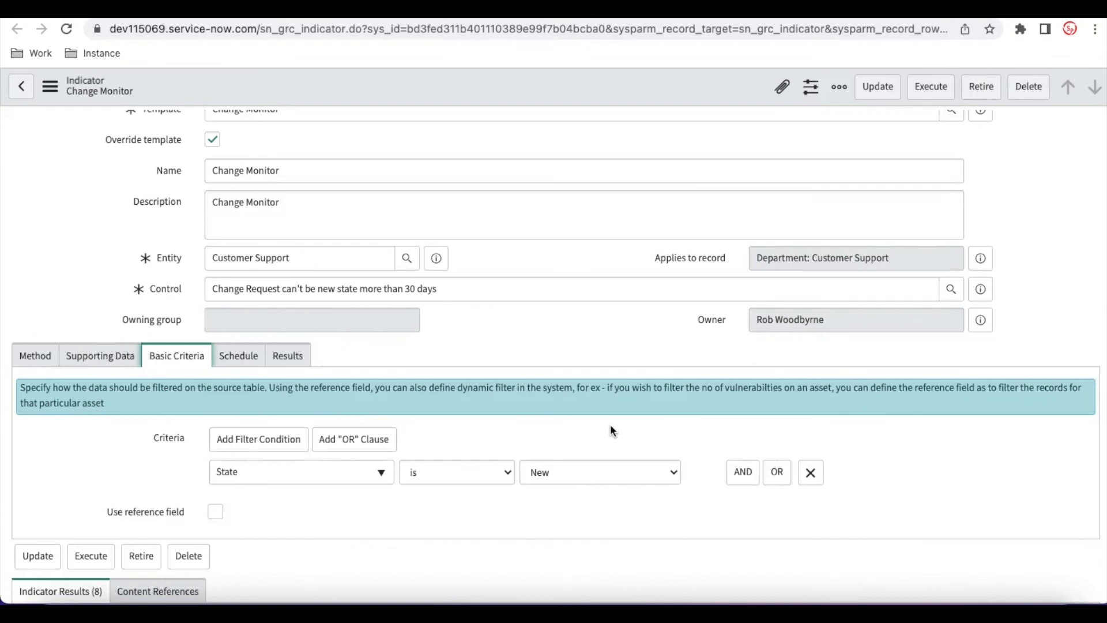
{"action": "scroll", "coordinate": [611, 429], "scroll_direction": "up", "scroll_amount": 3}
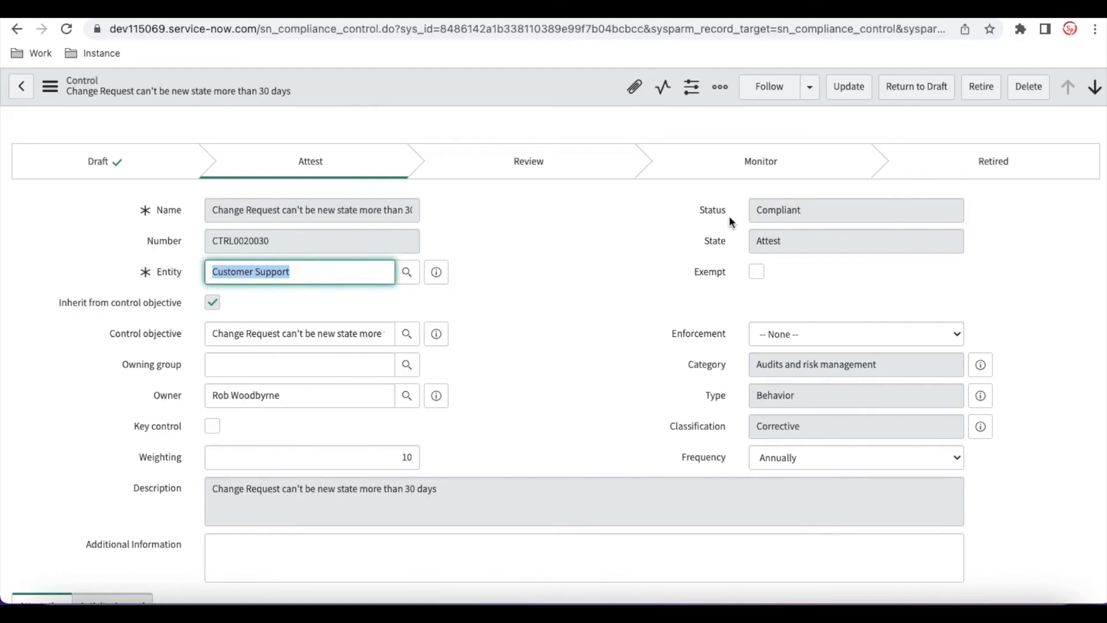
{"action": "scroll", "coordinate": [730, 222], "scroll_direction": "down", "scroll_amount": 7}
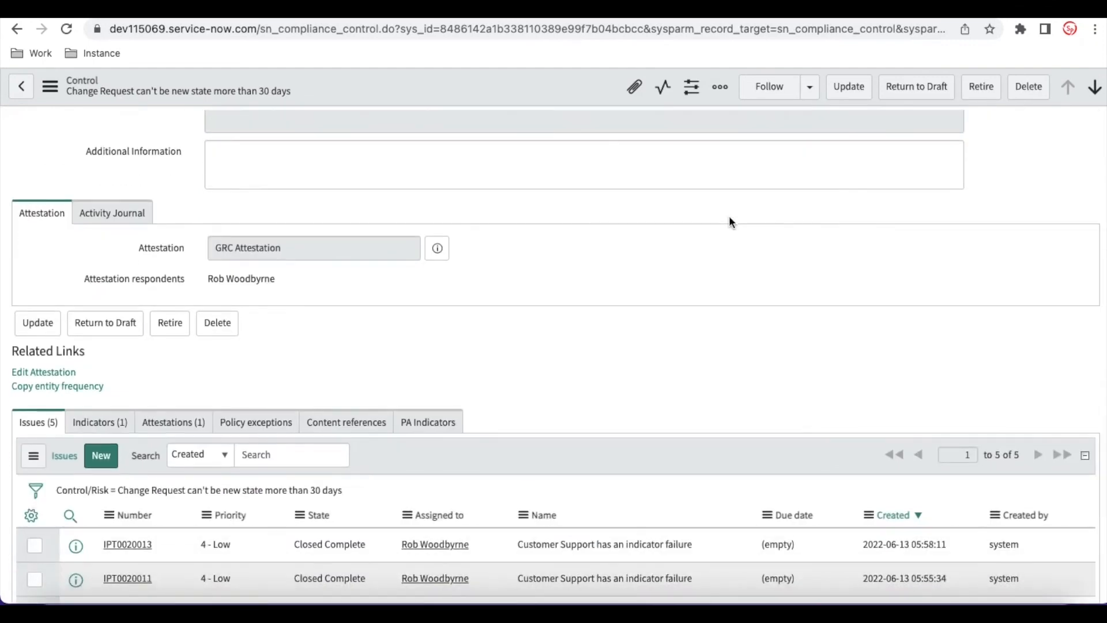
{"action": "scroll", "coordinate": [730, 221], "scroll_direction": "up", "scroll_amount": 7}
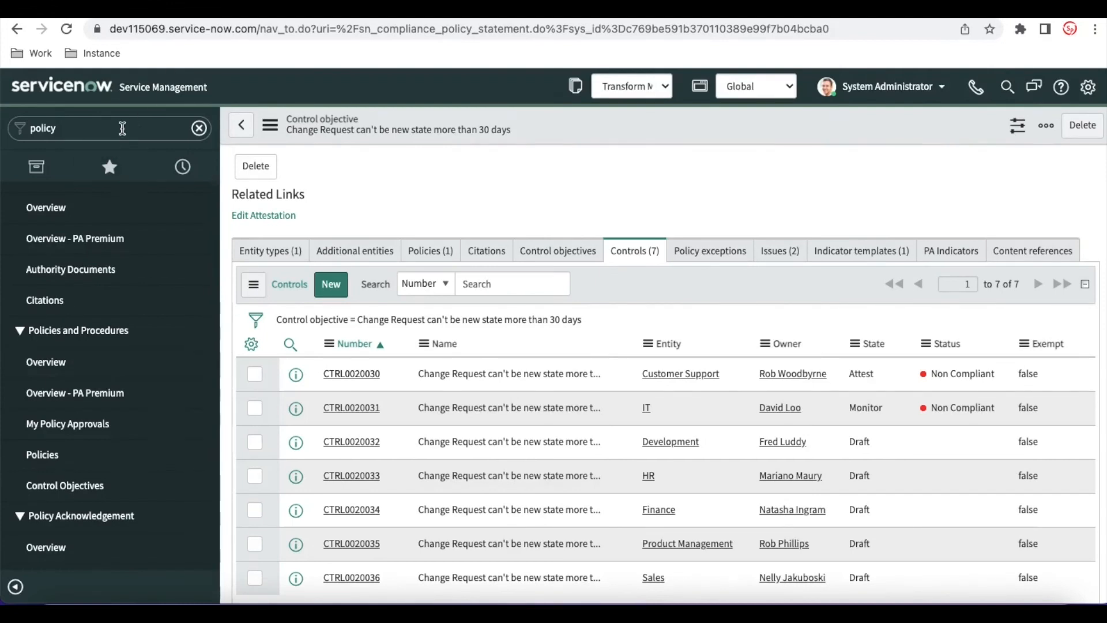
Find the list of all policy exceptions in the navigator and start a new policy exception record
{"action": "left_click", "coordinate": [122, 128]}
{"action": "key", "text": "Right"}
{"action": "type", "text": "e"}
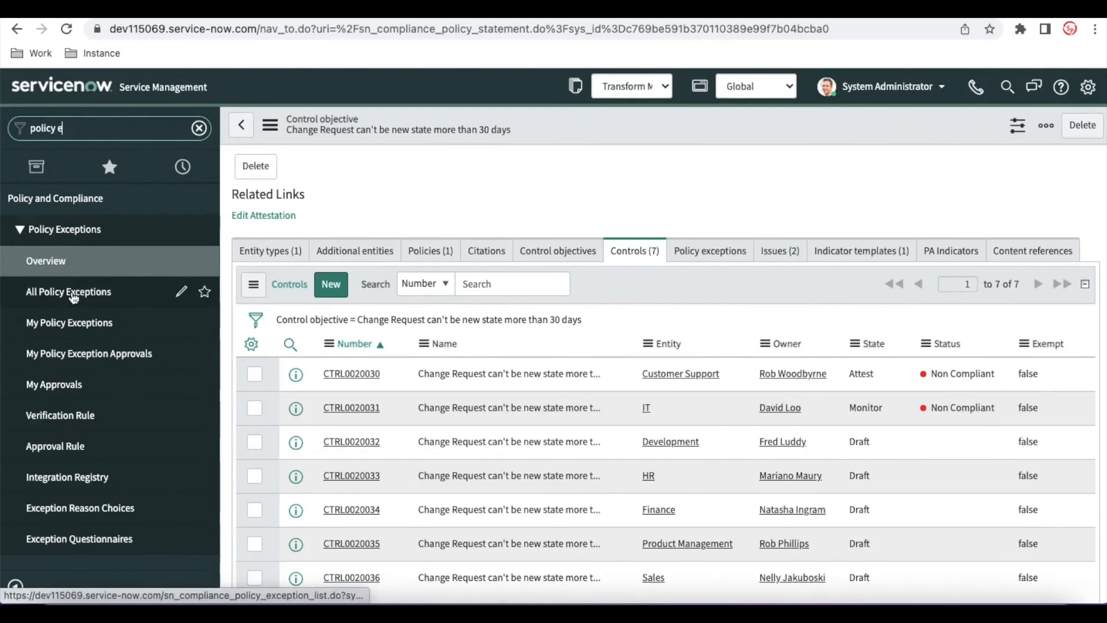
{"action": "left_click", "coordinate": [72, 294]}
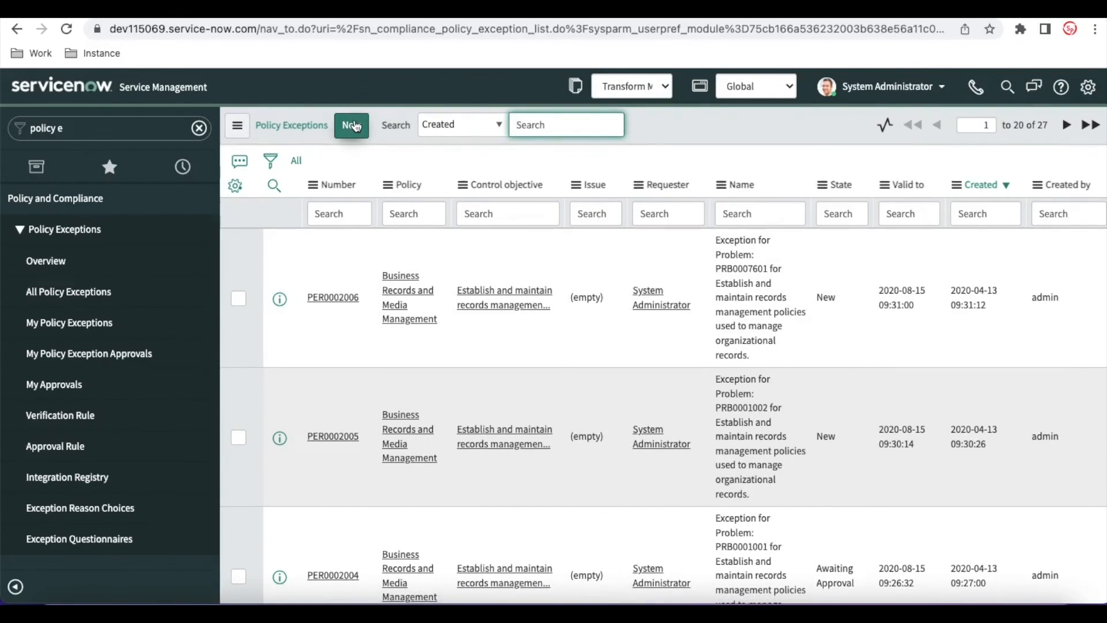
{"action": "left_click", "coordinate": [351, 125]}
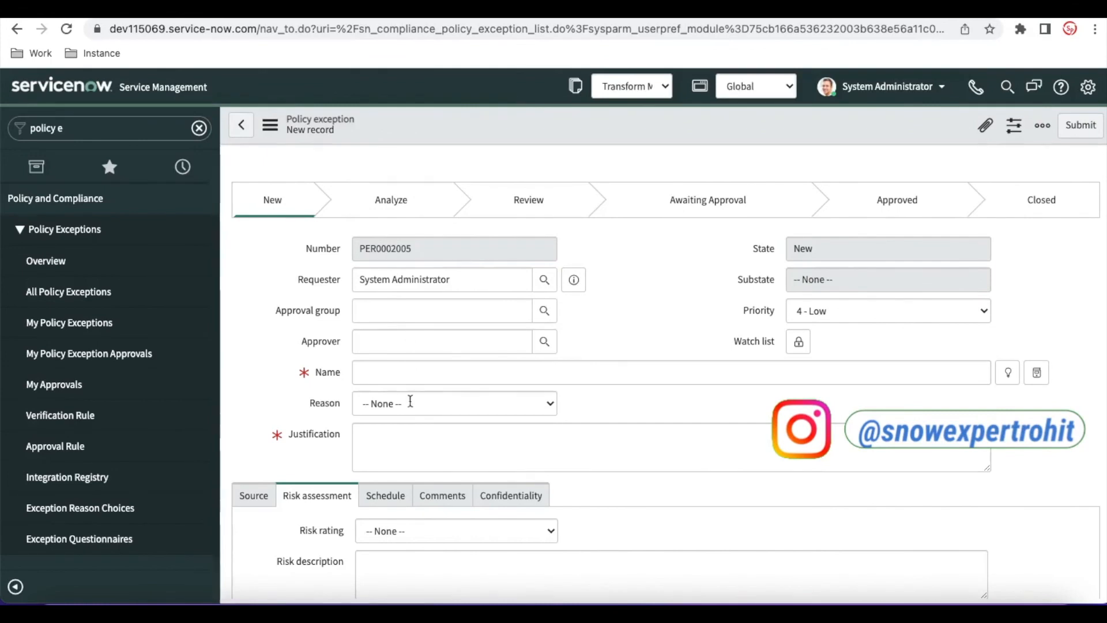
Name the exception "Control Exception", choose Awaiting Maintenance Window as the reason, and enter "Fix will be done" as the justification
{"action": "left_click", "coordinate": [396, 377]}
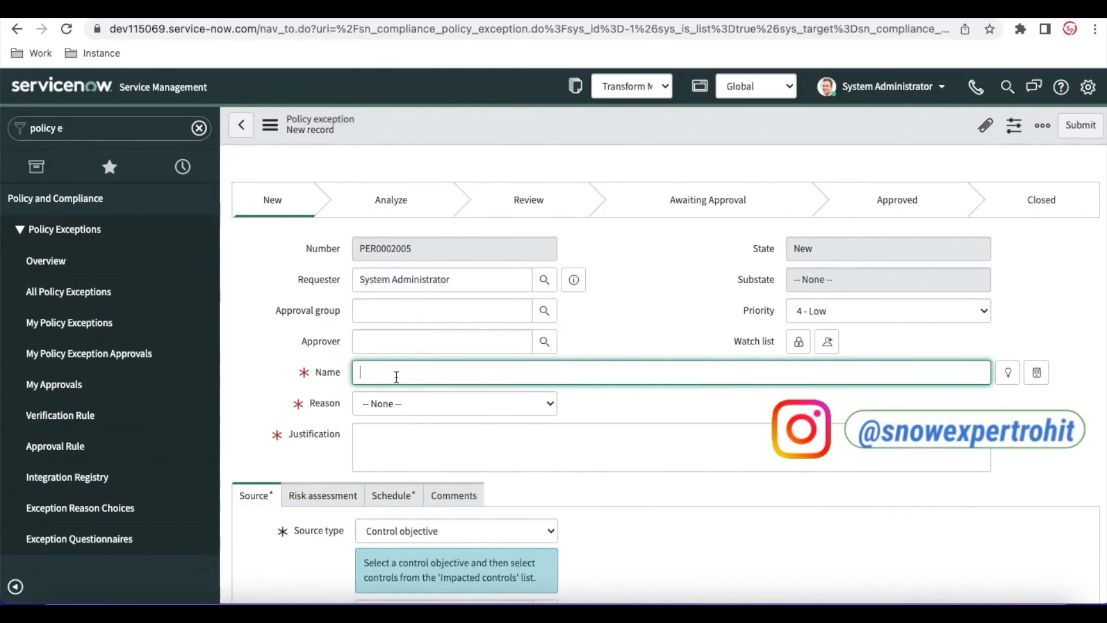
{"action": "type", "text": "Control Exception"}
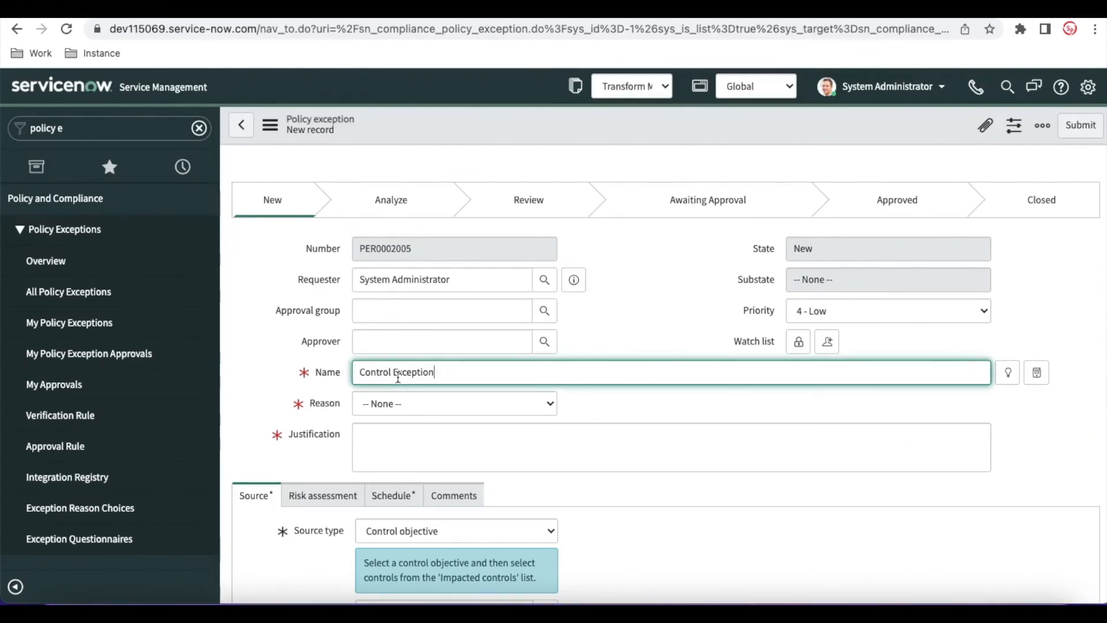
{"action": "left_click", "coordinate": [621, 421]}
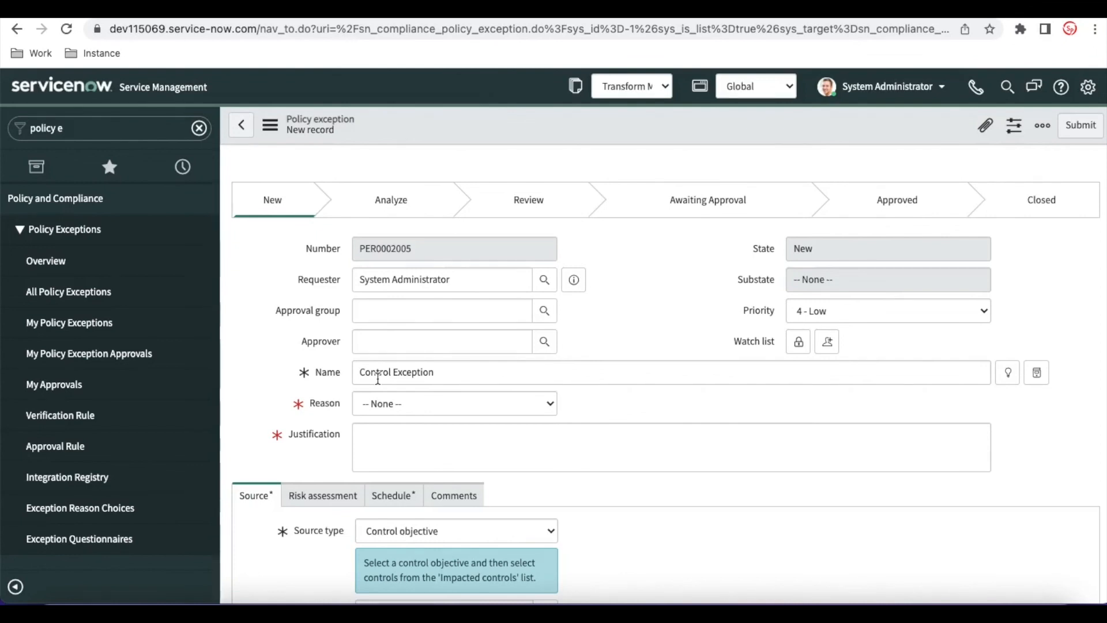
{"action": "left_click", "coordinate": [414, 405]}
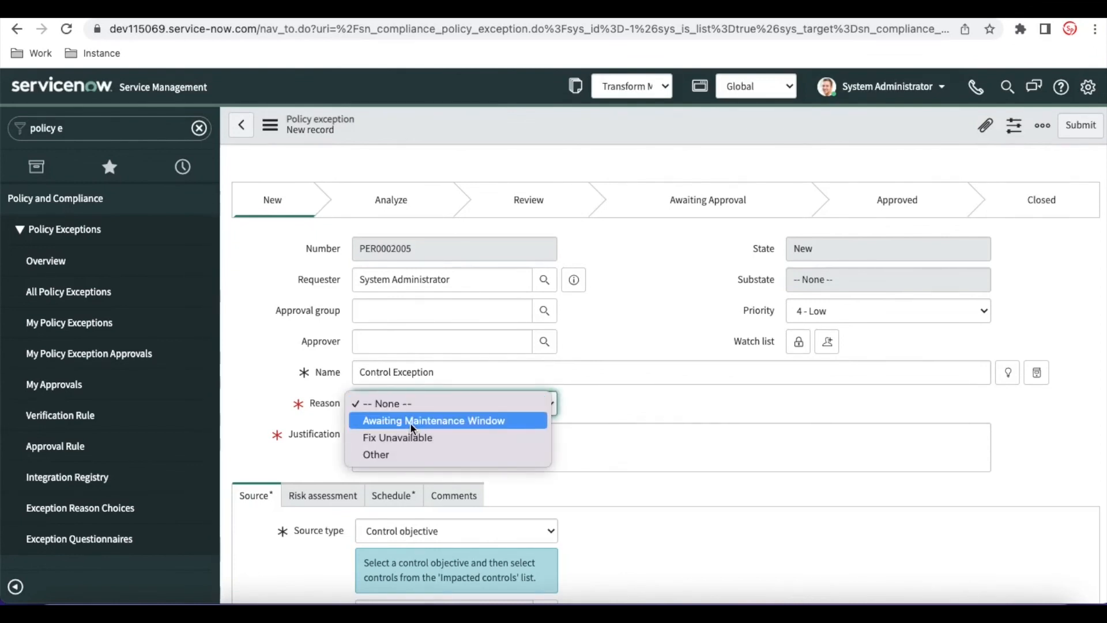
{"action": "left_click", "coordinate": [411, 424]}
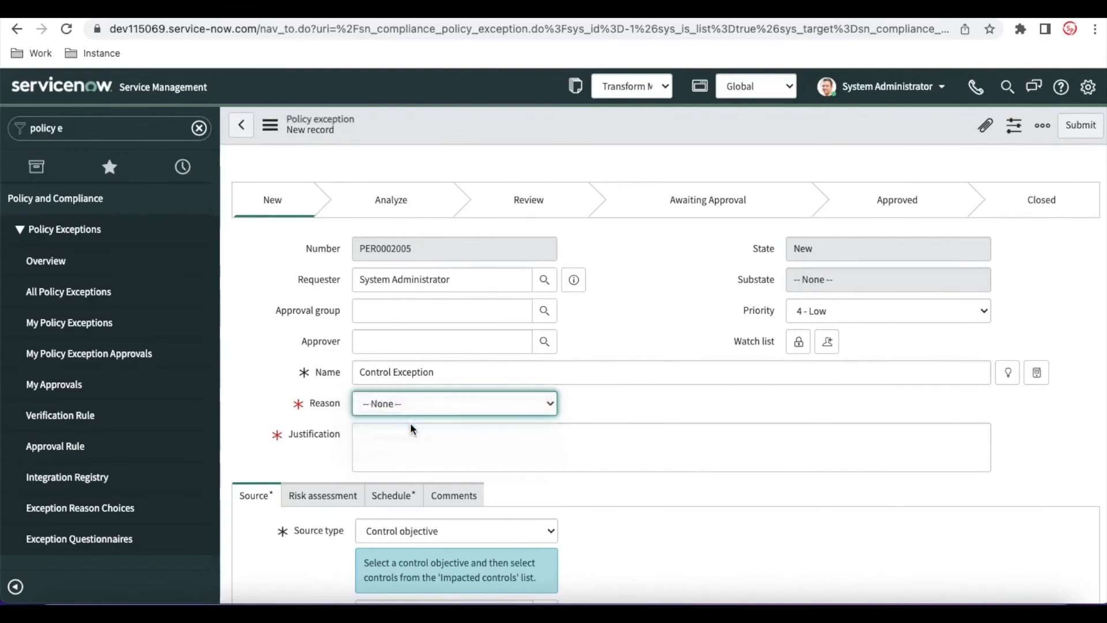
{"action": "left_click", "coordinate": [432, 445]}
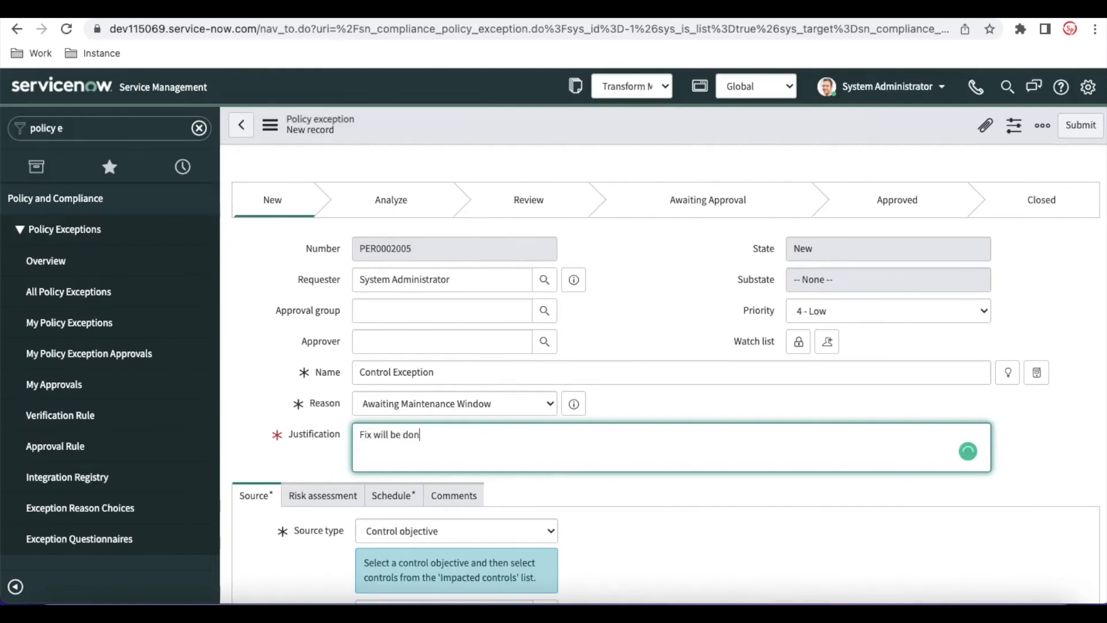
Set the policy exception's source type to Controls
{"action": "scroll", "coordinate": [622, 545], "scroll_direction": "down", "scroll_amount": 2}
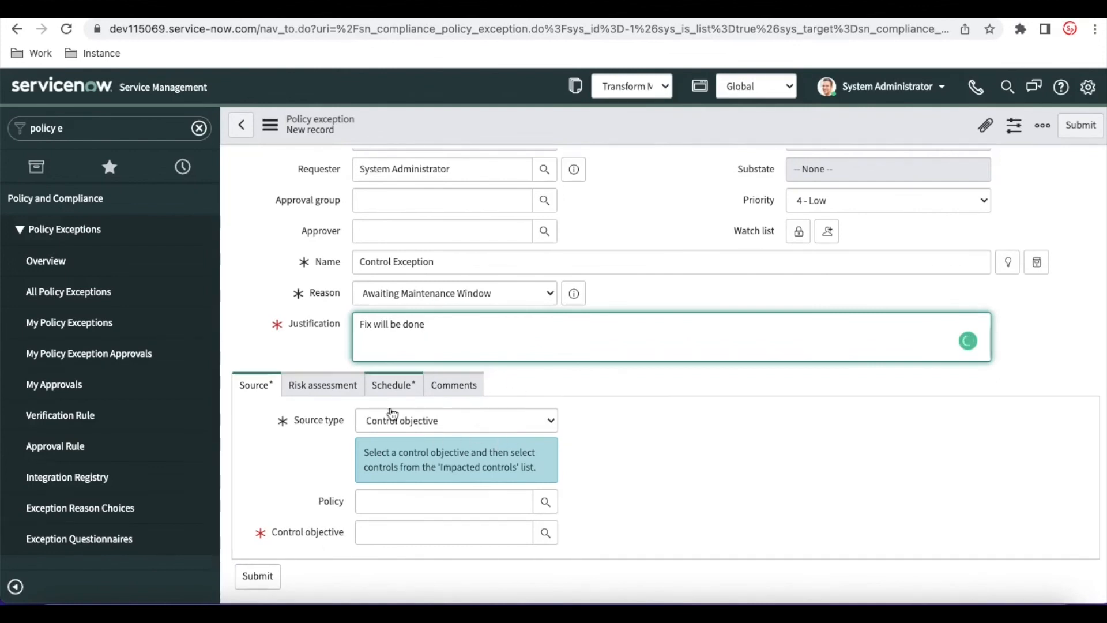
{"action": "left_click", "coordinate": [419, 423]}
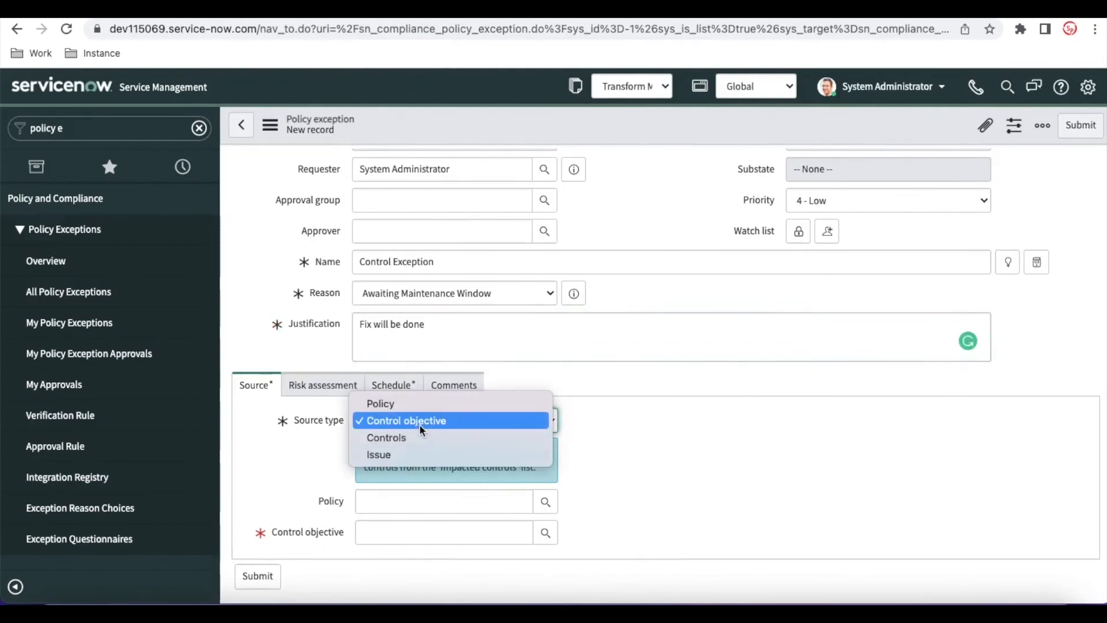
{"action": "left_click", "coordinate": [387, 438]}
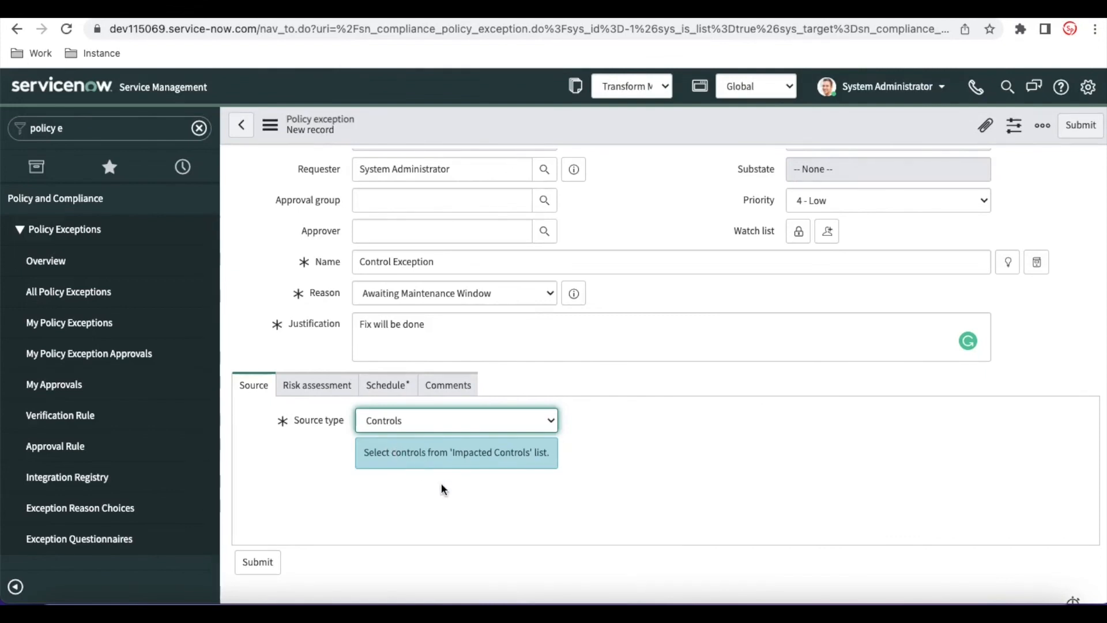
Try Control objective, Policy and Issue as the exception's source type, and switch back to Controls
{"action": "left_click", "coordinate": [434, 426]}
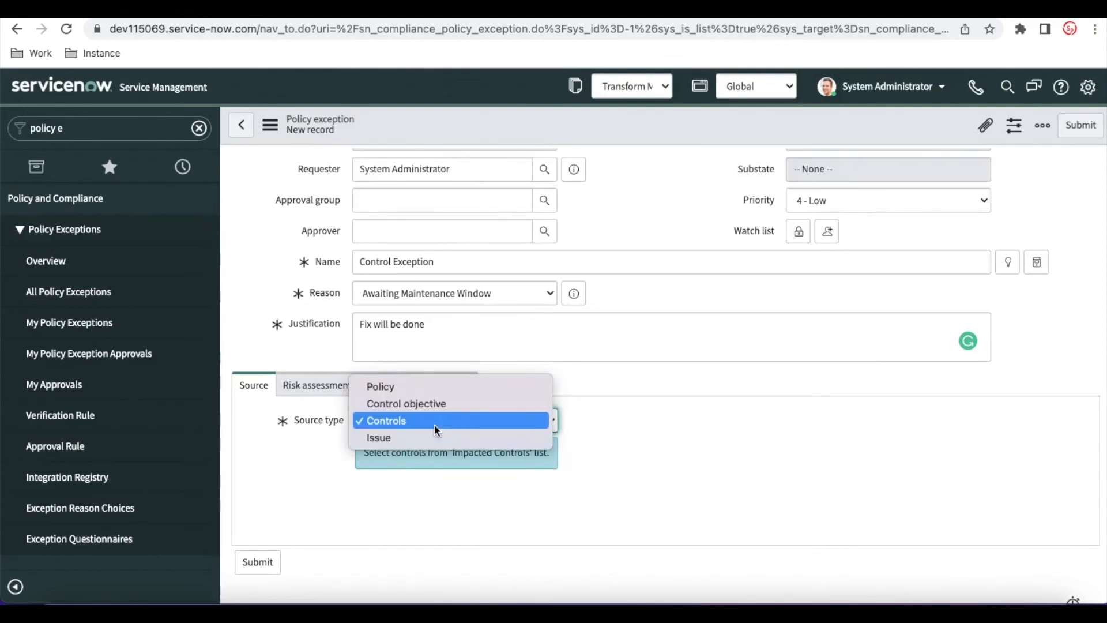
{"action": "left_click", "coordinate": [420, 402]}
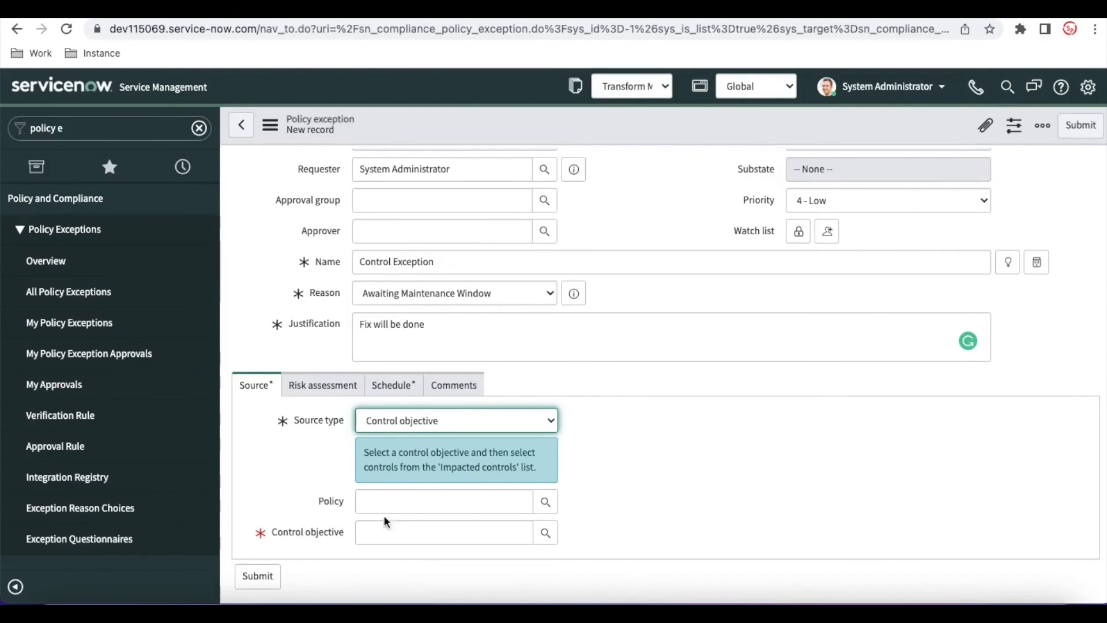
{"action": "left_click", "coordinate": [437, 438]}
{"action": "left_click", "coordinate": [405, 402]}
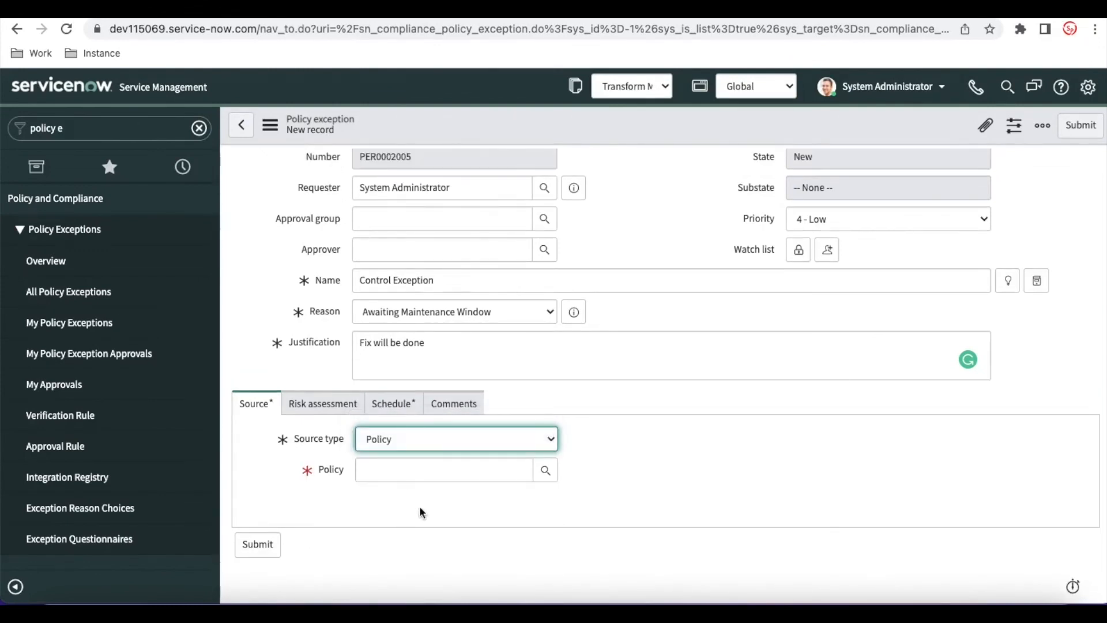
{"action": "left_click", "coordinate": [422, 441]}
{"action": "left_click", "coordinate": [421, 488]}
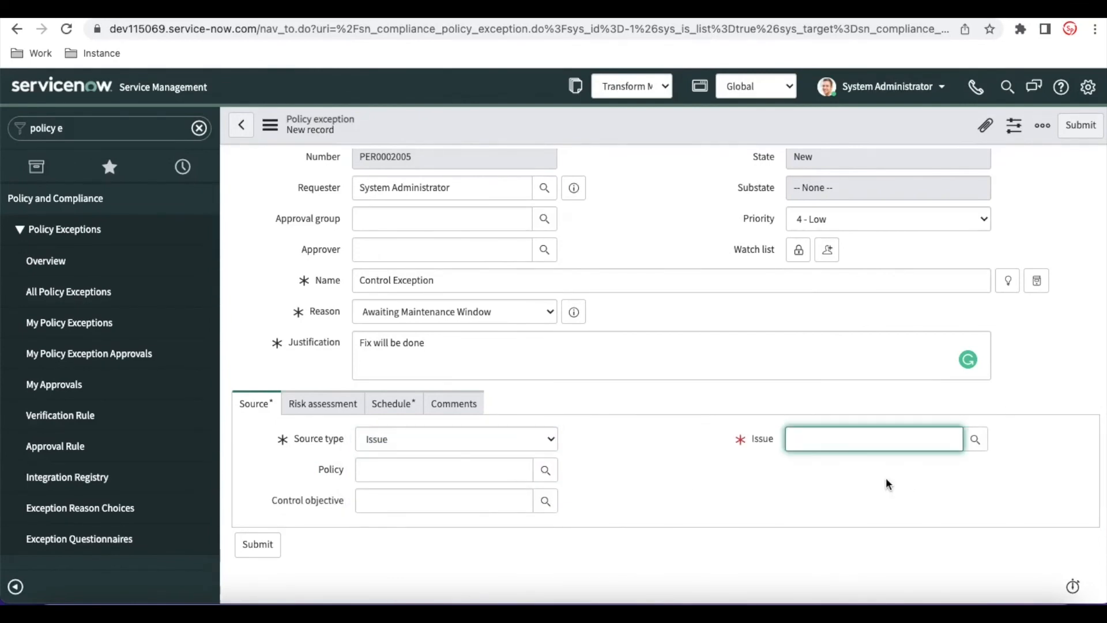
{"action": "left_click", "coordinate": [492, 436]}
{"action": "left_click", "coordinate": [427, 425]}
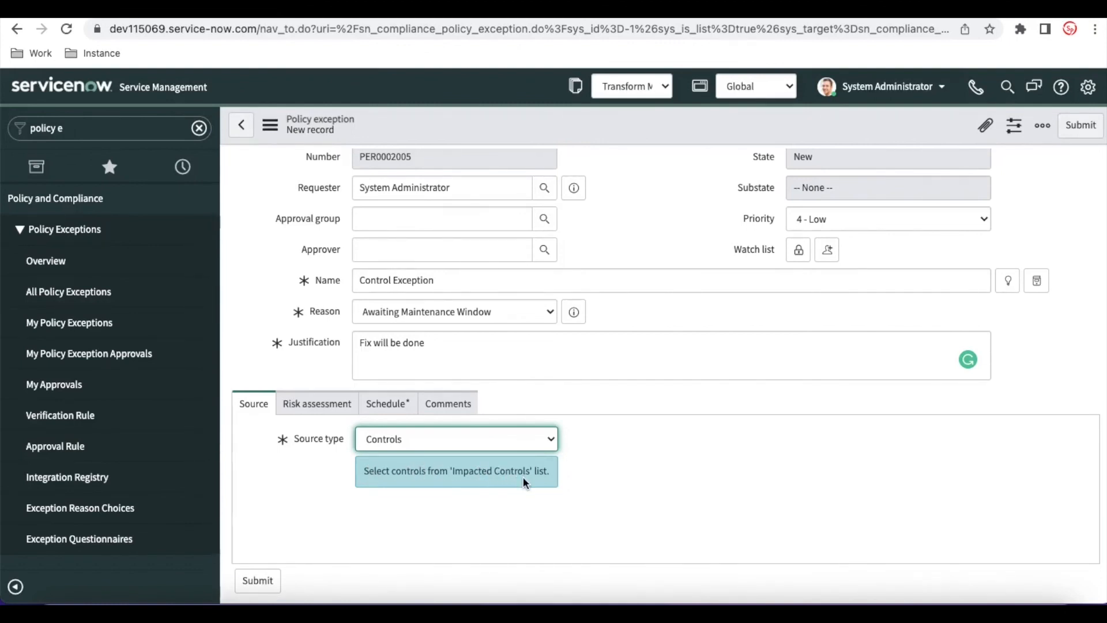
{"action": "left_click", "coordinate": [397, 406]}
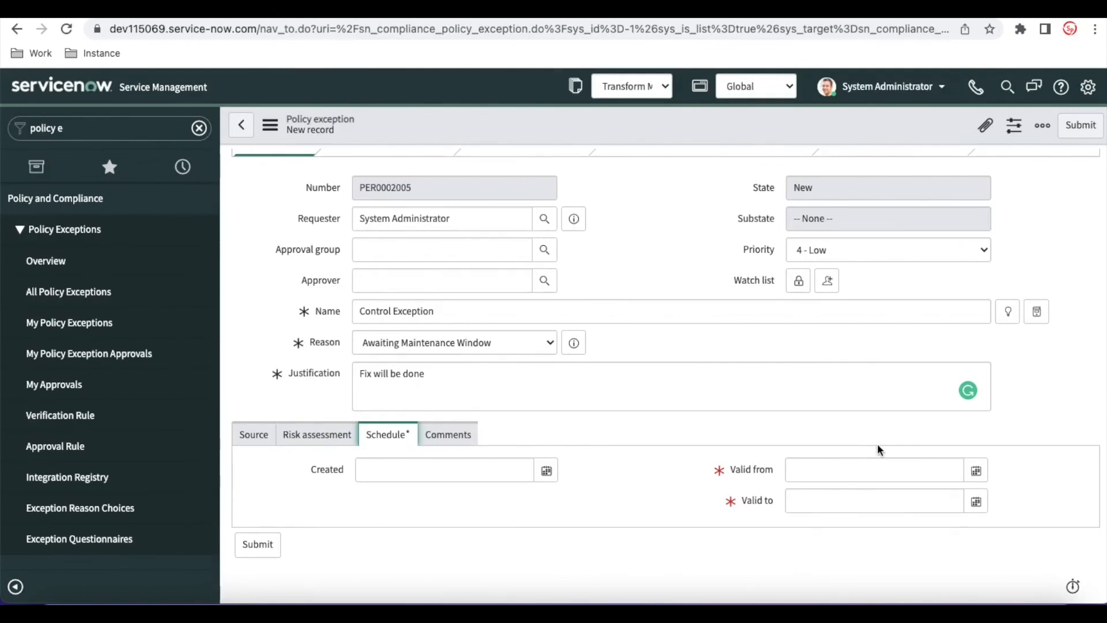
{"action": "left_click", "coordinate": [976, 471]}
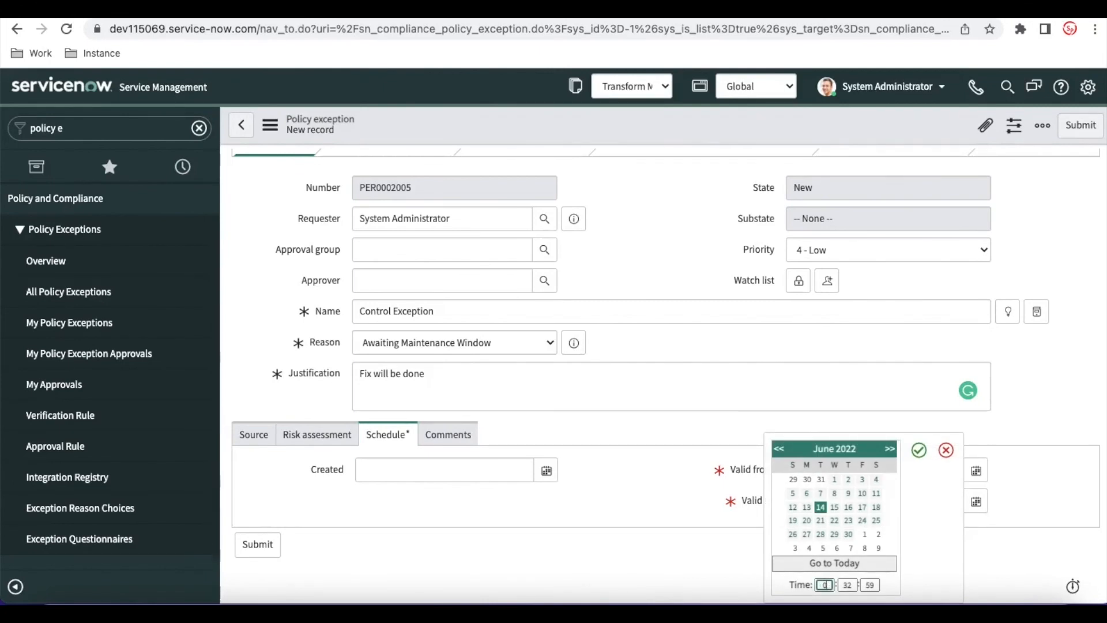
{"action": "left_click", "coordinate": [919, 450]}
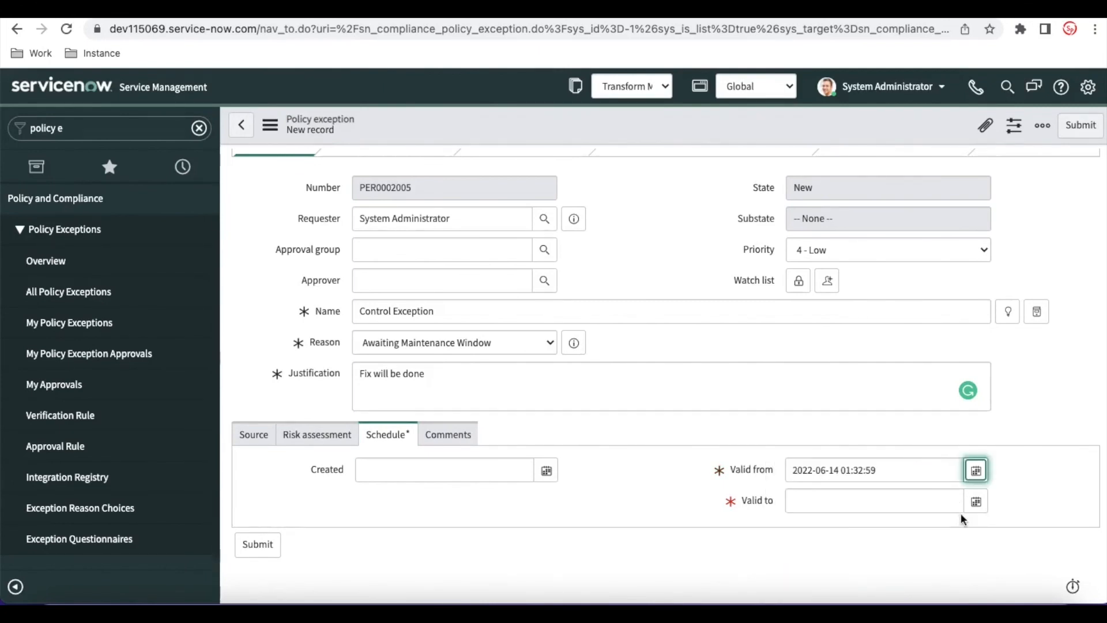
{"action": "left_click", "coordinate": [975, 500]}
{"action": "left_click", "coordinate": [876, 511]}
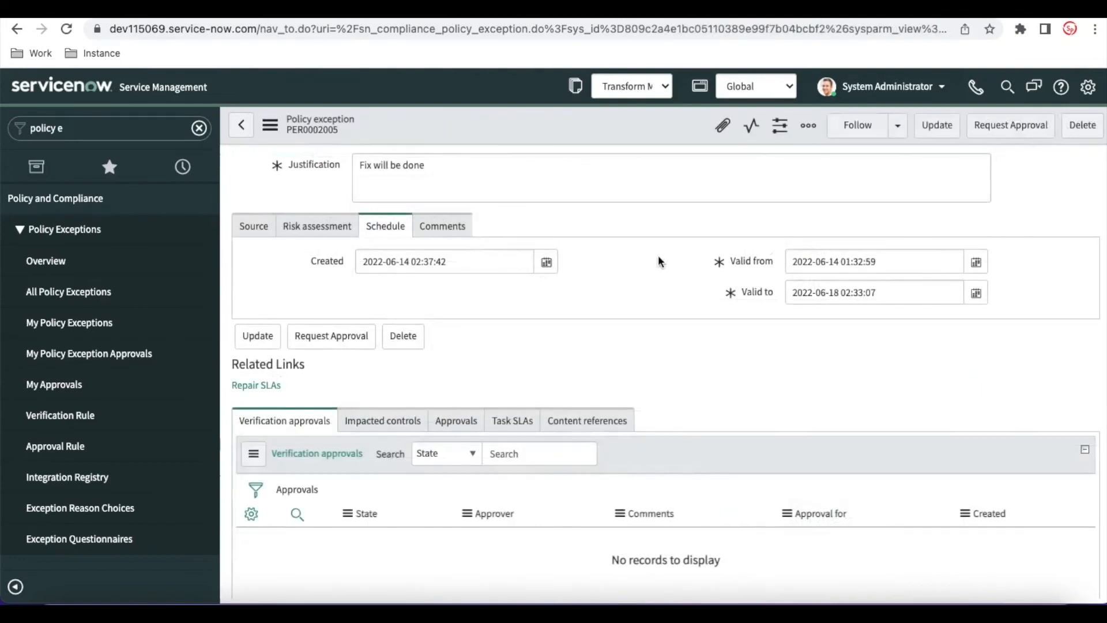
Show the exception's impacted controls and open the selection of controls to associate with it
{"action": "scroll", "coordinate": [659, 255], "scroll_direction": "up", "scroll_amount": 5}
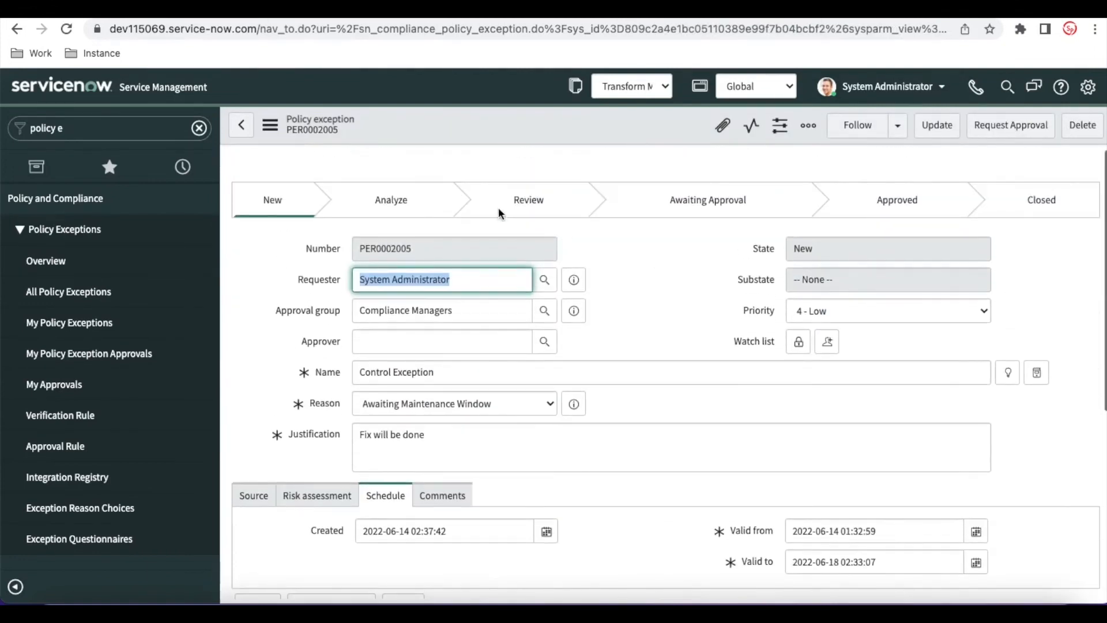
{"action": "scroll", "coordinate": [590, 259], "scroll_direction": "down", "scroll_amount": 5}
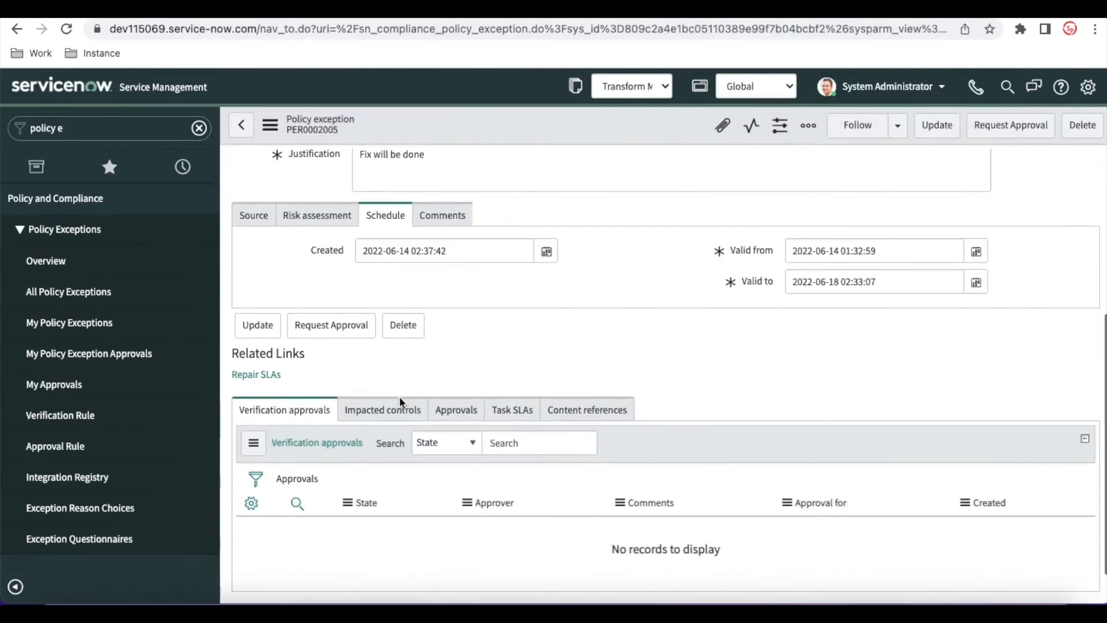
{"action": "left_click", "coordinate": [382, 408]}
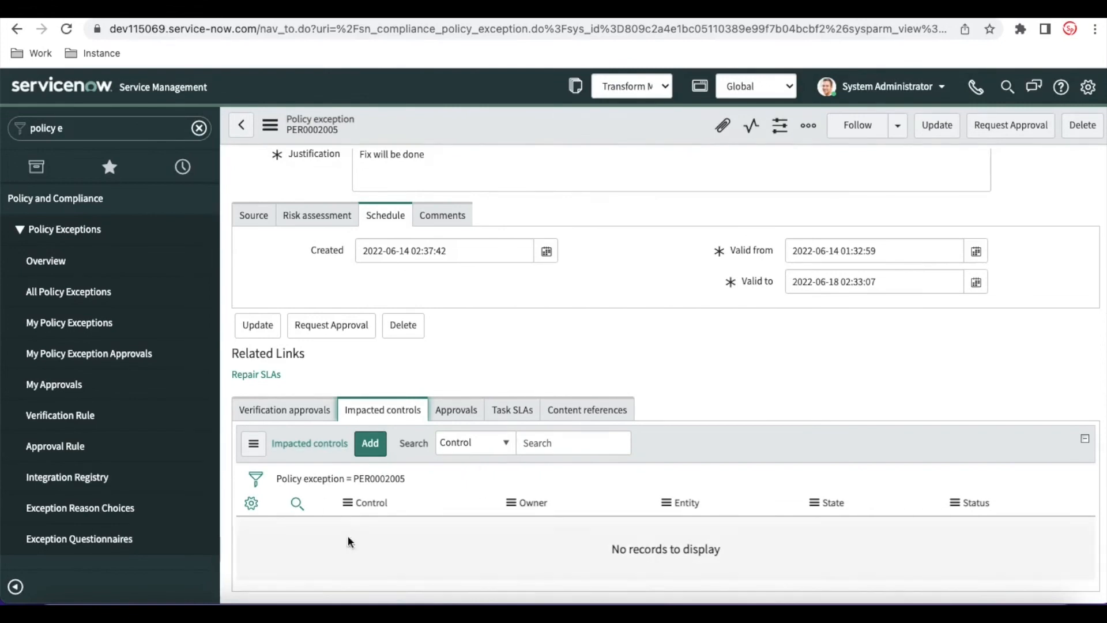
{"action": "left_click", "coordinate": [370, 443]}
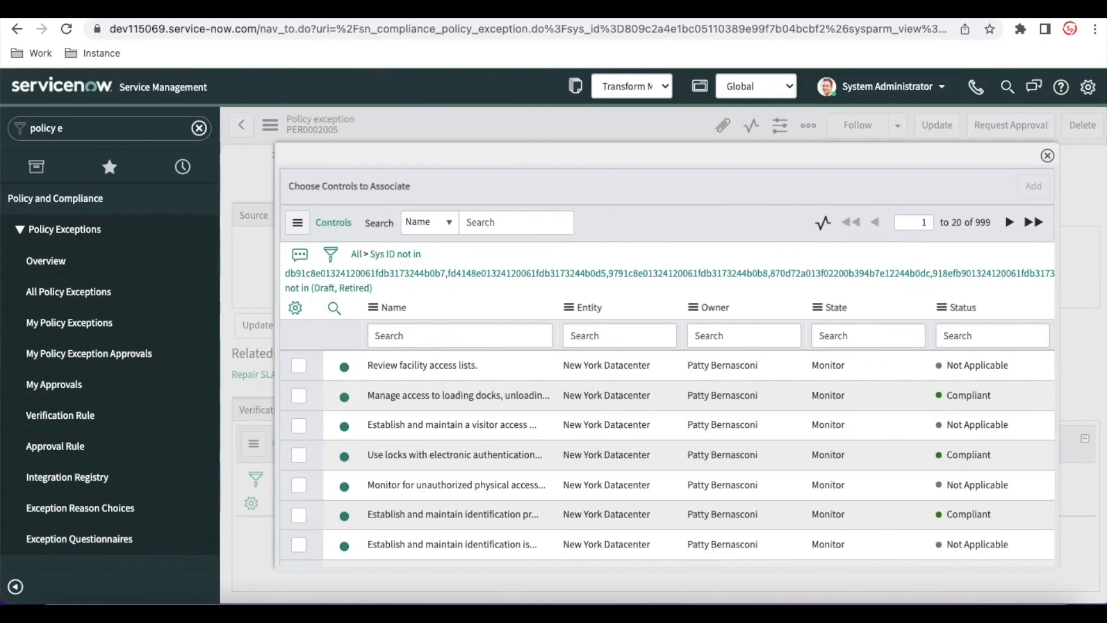
Copy the name of the Customer Support control CTRL0020030 from its open record
{"action": "left_click", "coordinate": [312, 9]}
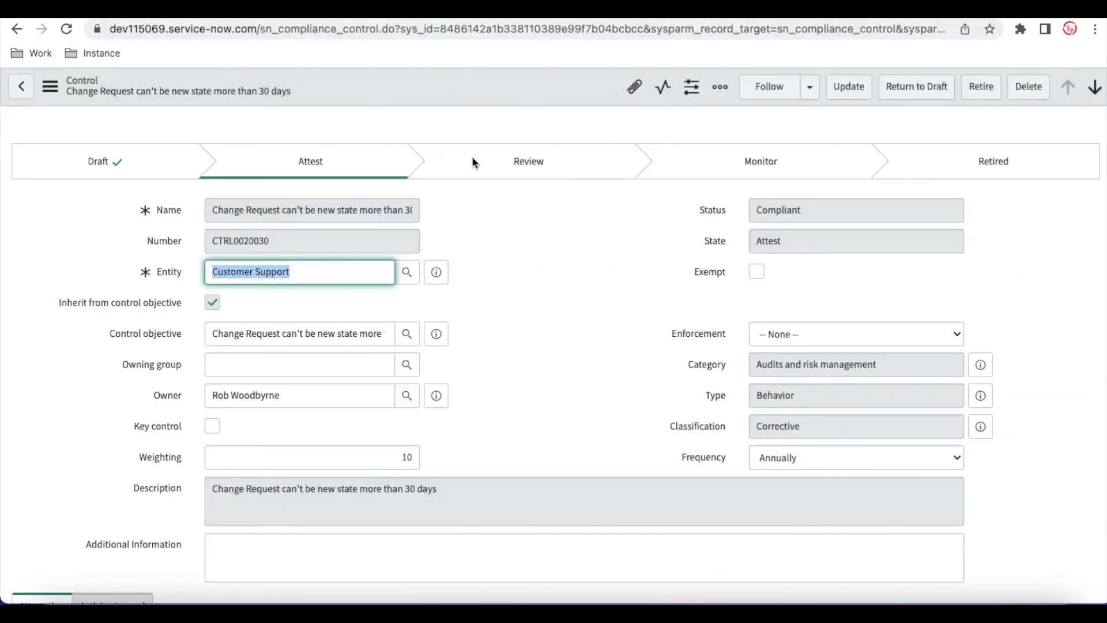
{"action": "scroll", "coordinate": [513, 267], "scroll_direction": "down", "scroll_amount": 10}
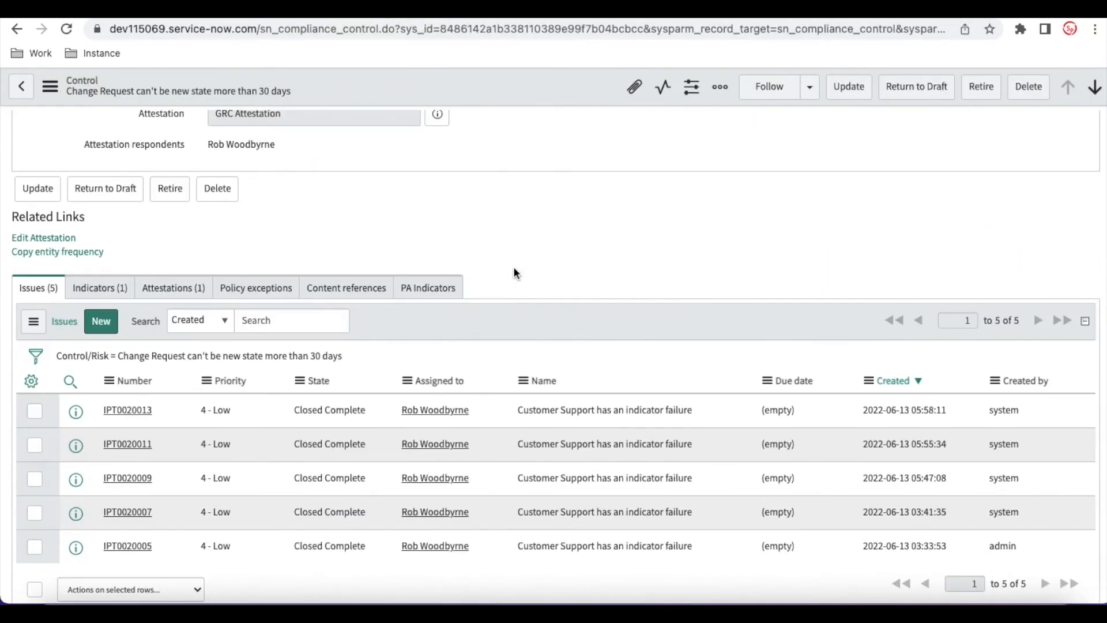
{"action": "scroll", "coordinate": [513, 266], "scroll_direction": "up", "scroll_amount": 10}
{"action": "left_click", "coordinate": [372, 203]}
{"action": "key", "text": "super+a"}
{"action": "key", "text": "super+c"}
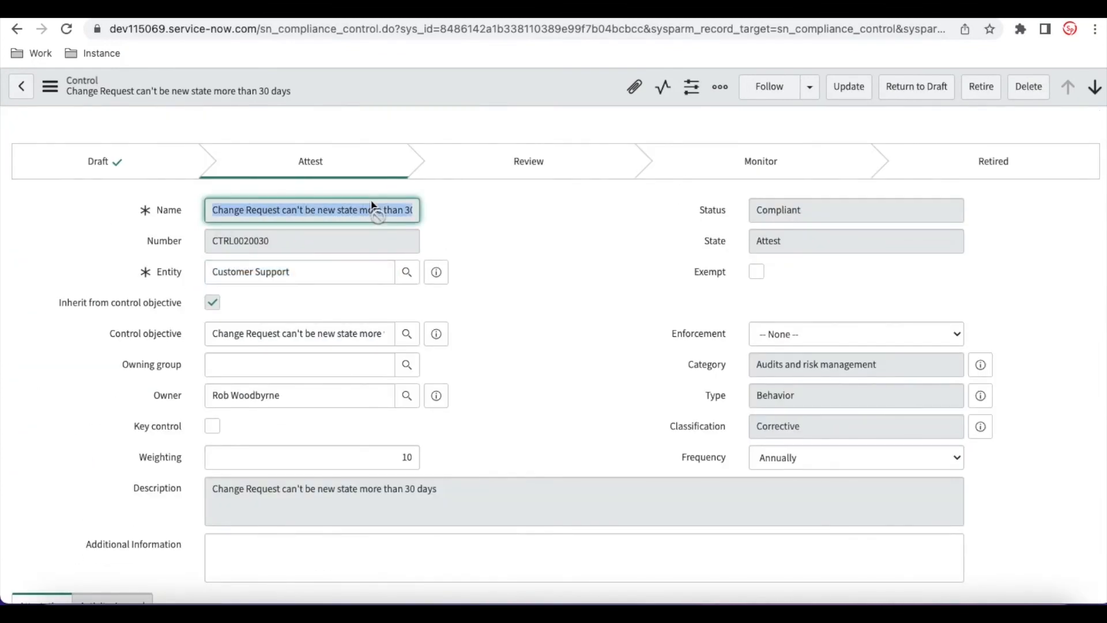
Filter the selectable controls by the copied name and add the Customer Support control to the exception's impacted controls
{"action": "left_click", "coordinate": [192, 11]}
{"action": "left_click", "coordinate": [417, 336]}
{"action": "key", "text": "super+v"}
{"action": "key", "text": "Return"}
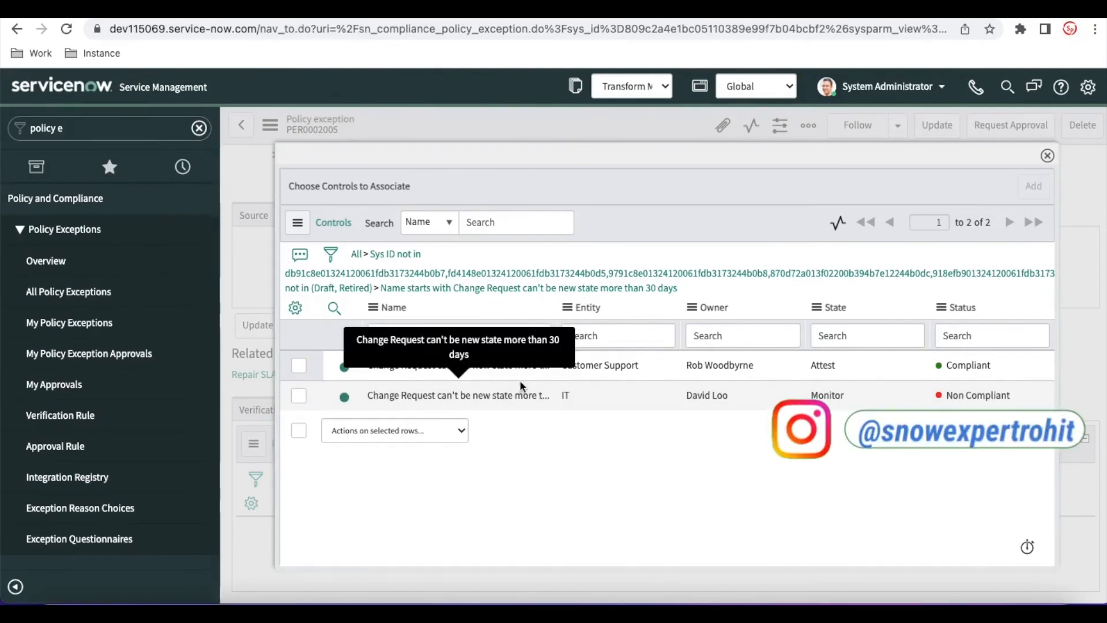
{"action": "left_click", "coordinate": [298, 367]}
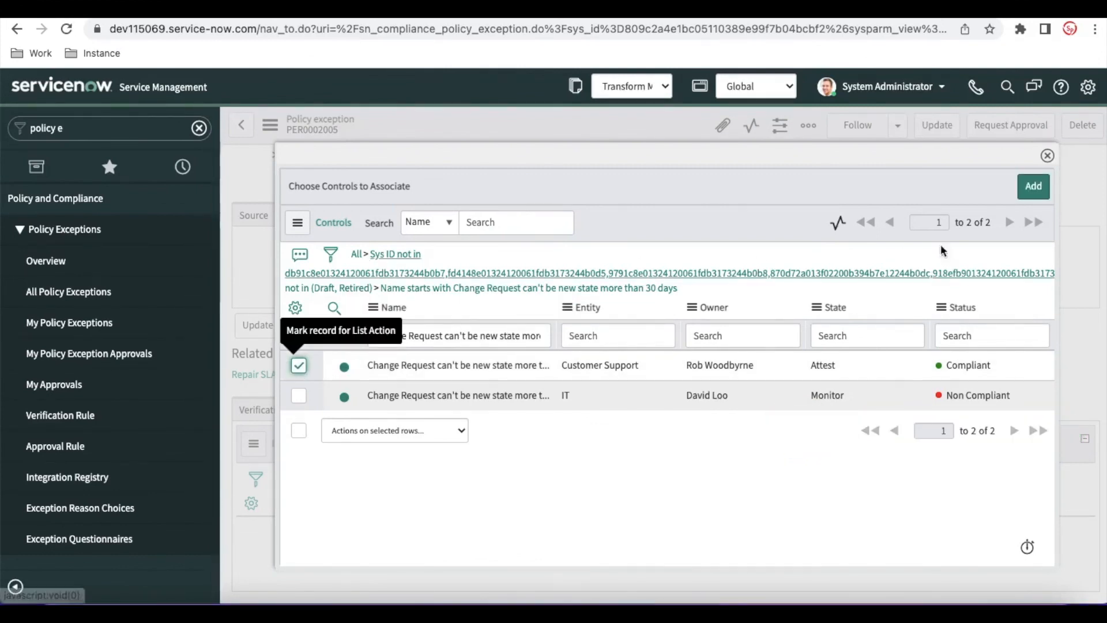
{"action": "left_click", "coordinate": [1032, 185]}
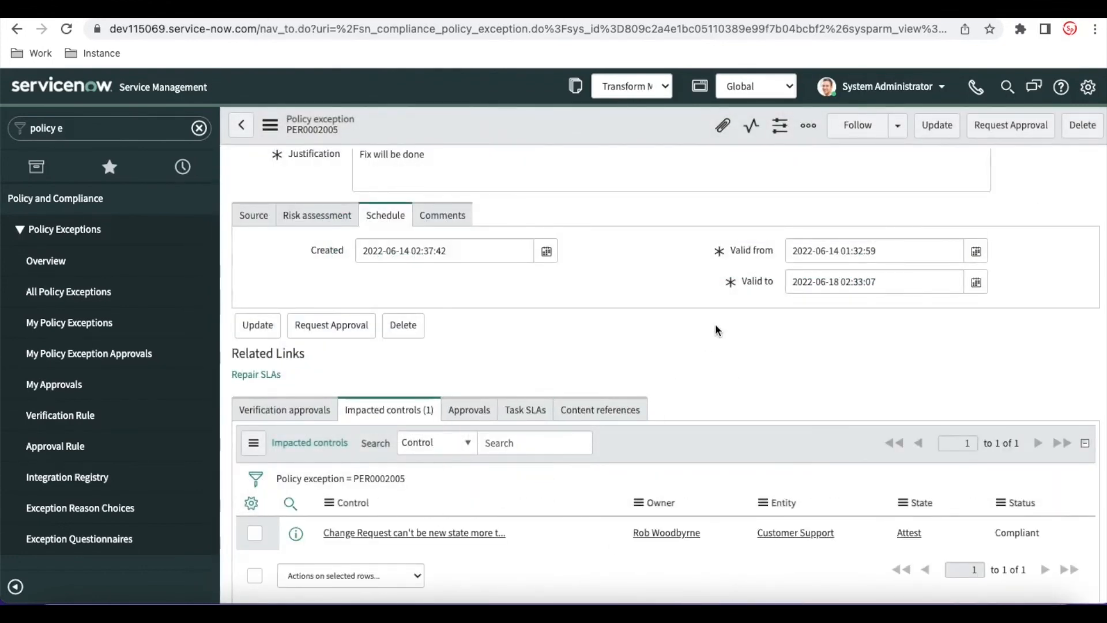
Request approval for the policy exception and set its risk rating to 2-Medium
{"action": "scroll", "coordinate": [715, 323], "scroll_direction": "up", "scroll_amount": 5}
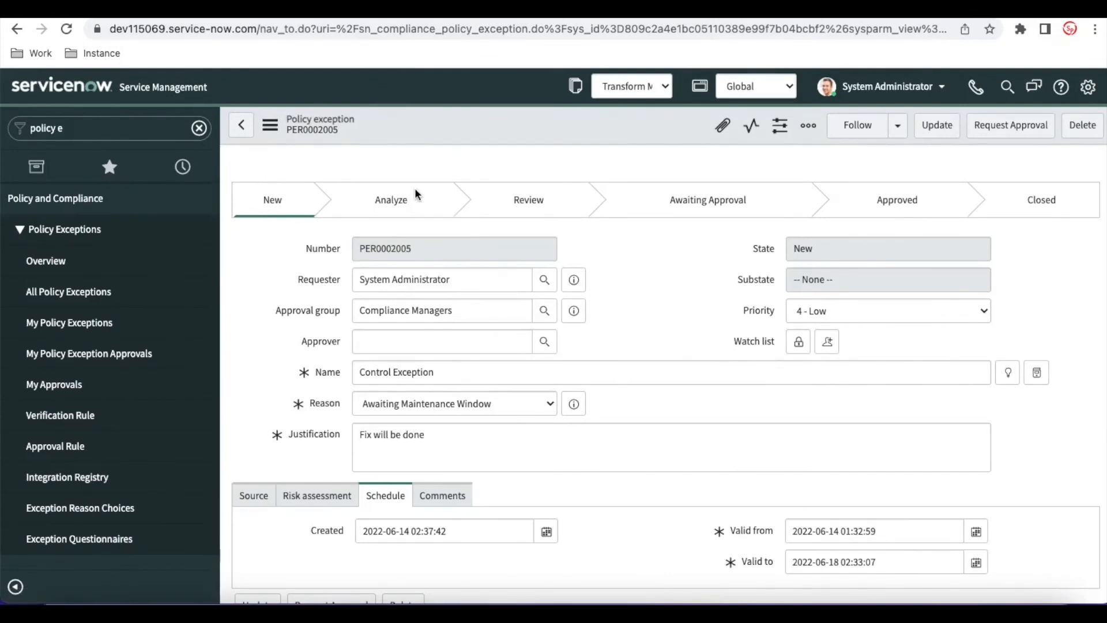
{"action": "left_click", "coordinate": [1029, 132]}
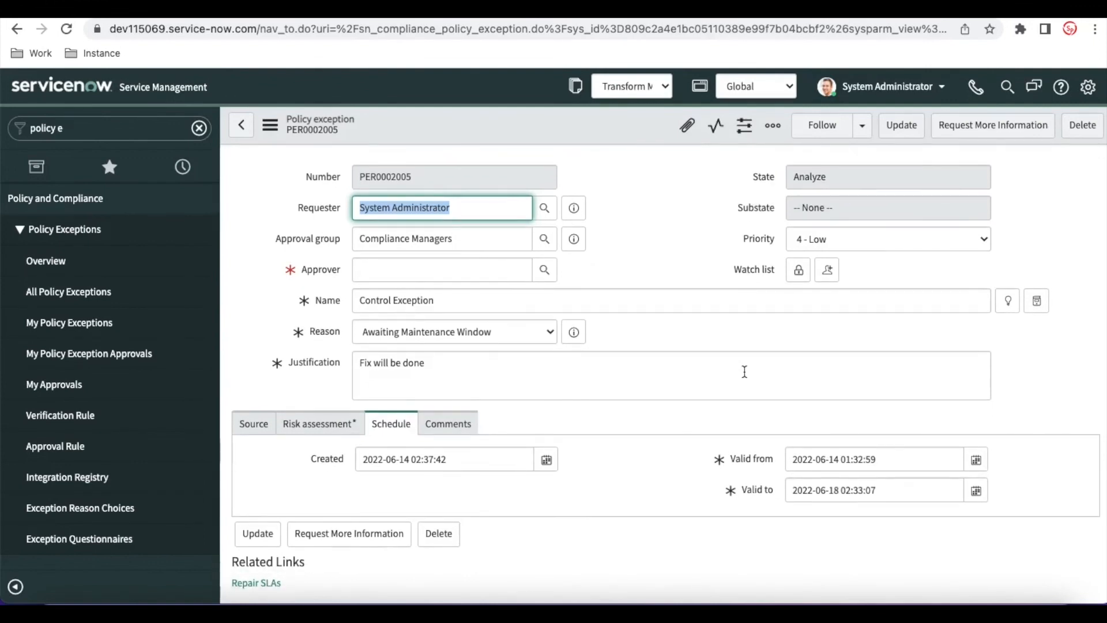
{"action": "left_click", "coordinate": [321, 434]}
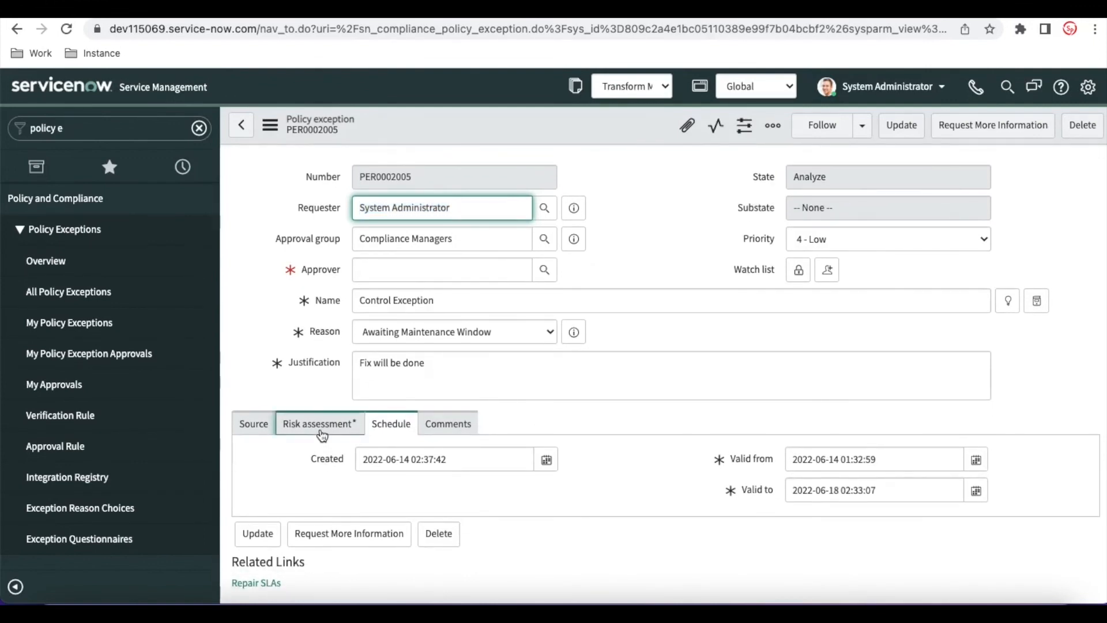
{"action": "left_click", "coordinate": [392, 460]}
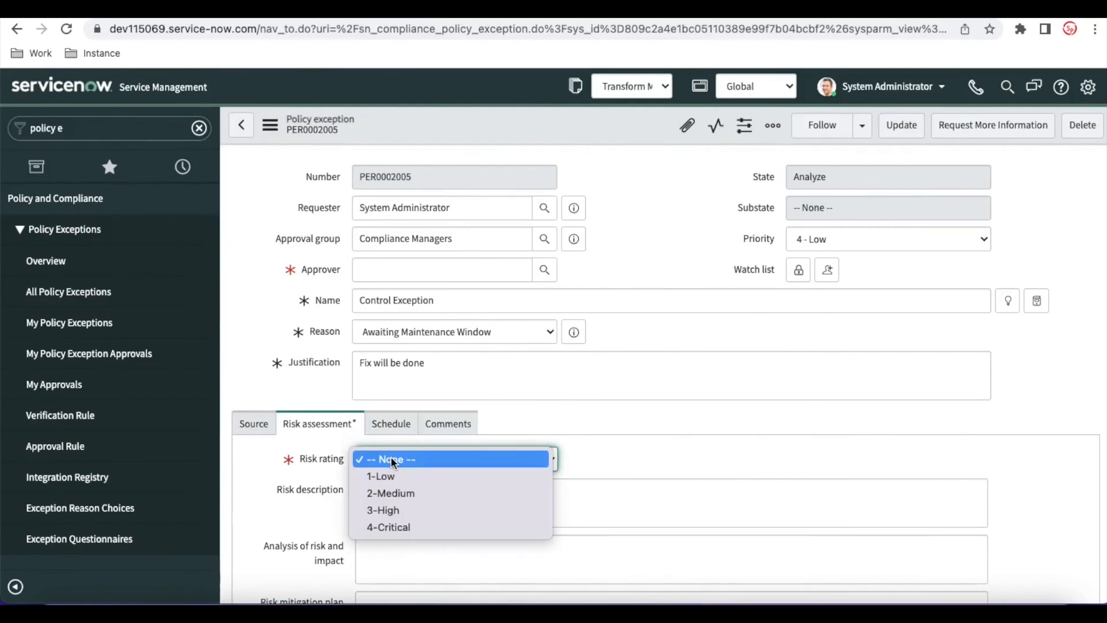
{"action": "left_click", "coordinate": [405, 495]}
Assign an approver to the exception from the list of available users and save the record
{"action": "left_click", "coordinate": [519, 270]}
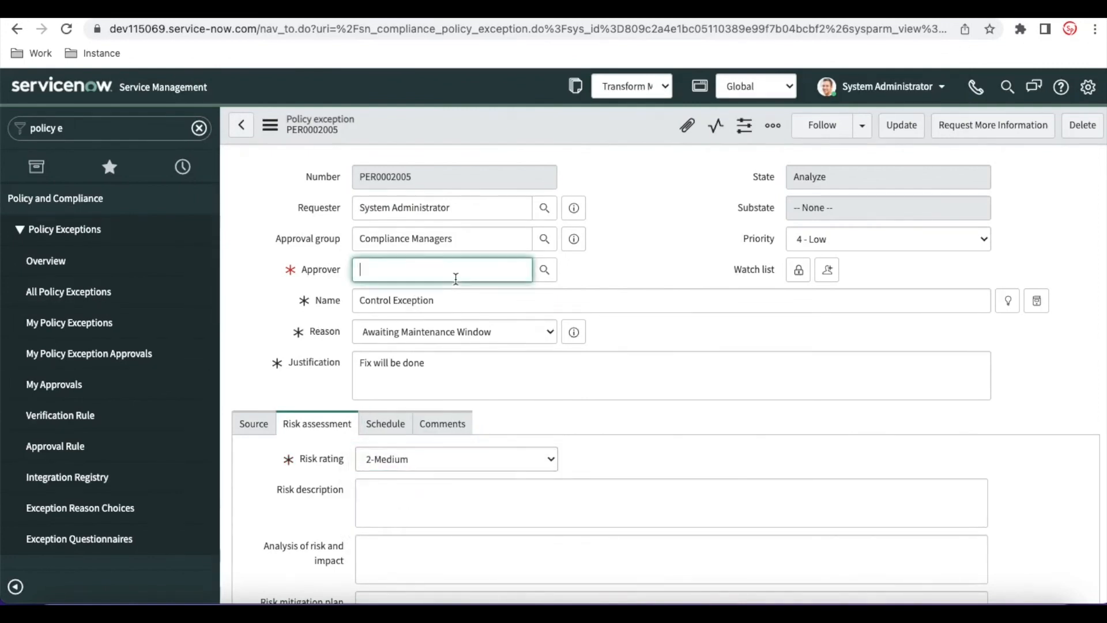
{"action": "left_click", "coordinate": [542, 270]}
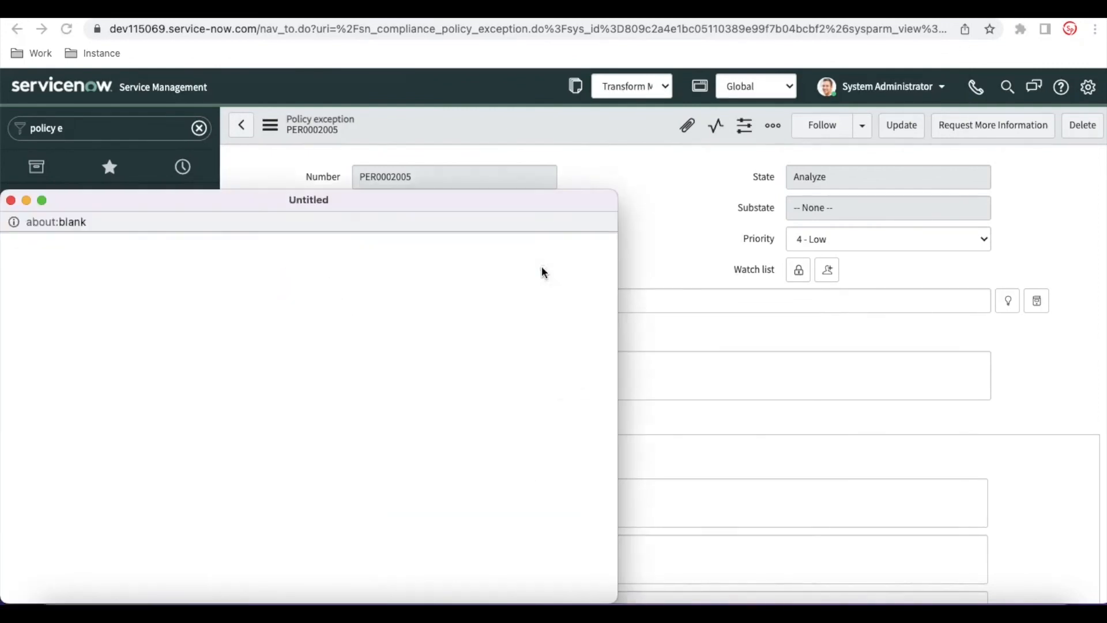
{"action": "left_click", "coordinate": [86, 397]}
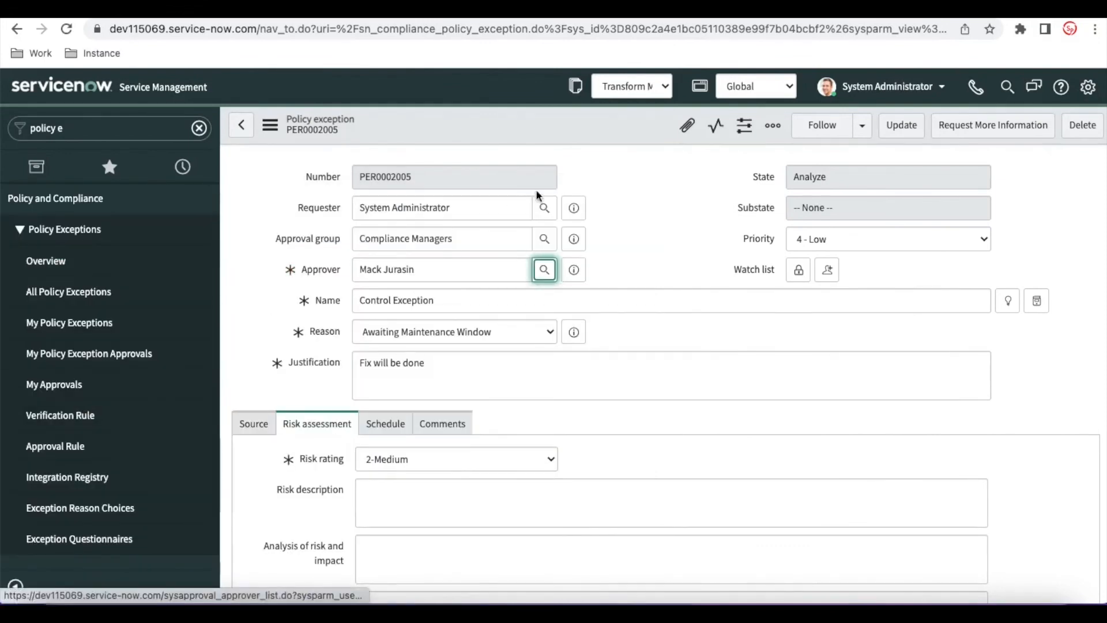
{"action": "right_click", "coordinate": [570, 135]}
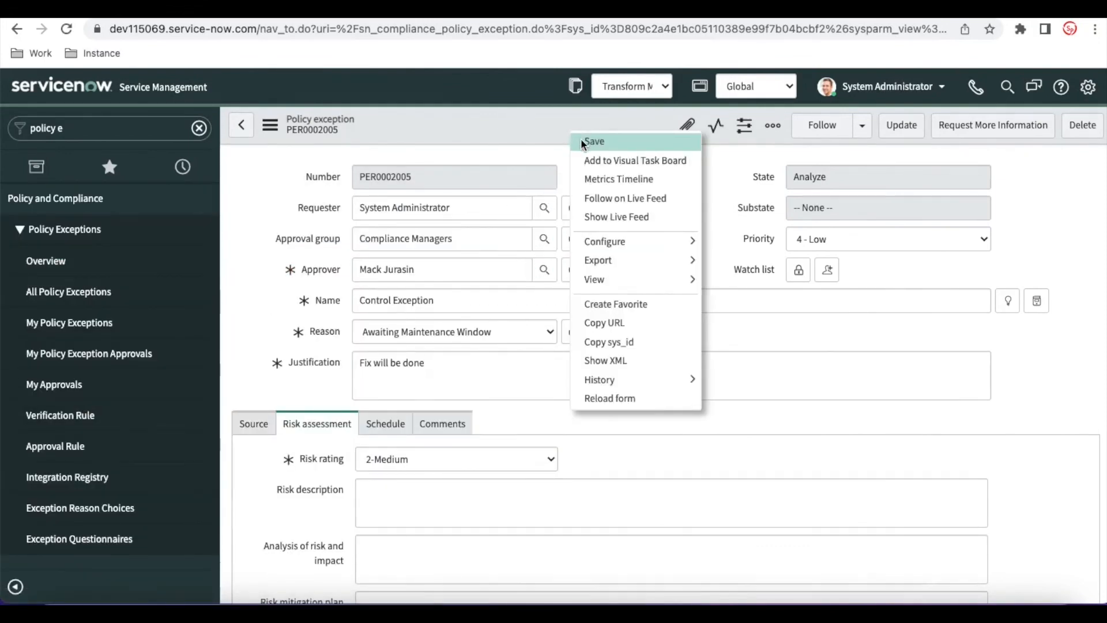
{"action": "left_click", "coordinate": [581, 142]}
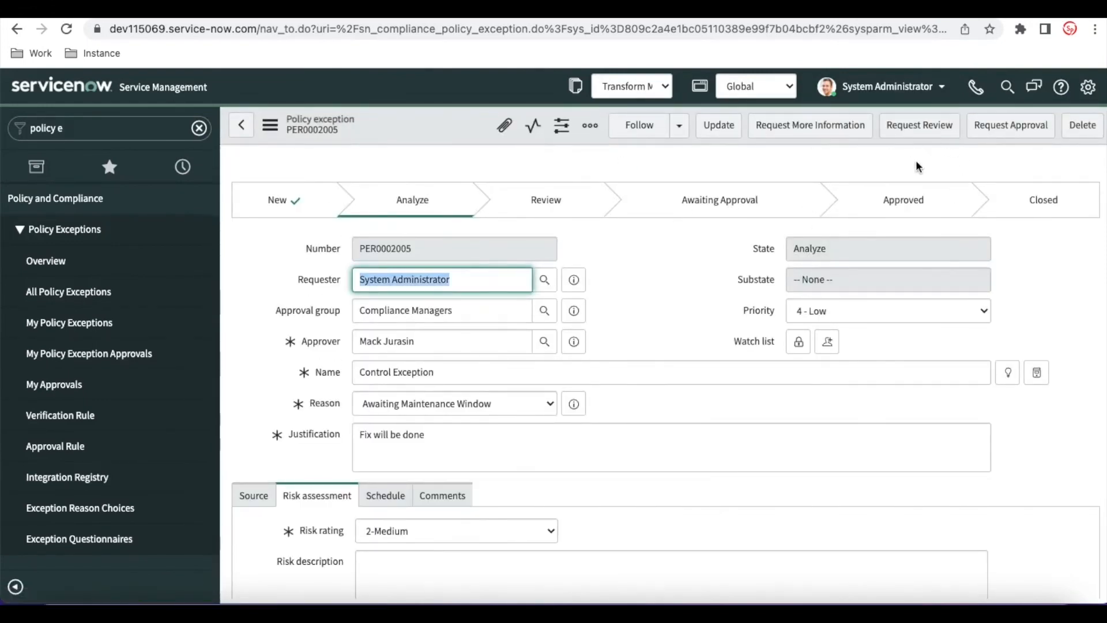
Request a review of the saved exception, followed by a request for its approval
{"action": "left_click", "coordinate": [926, 132]}
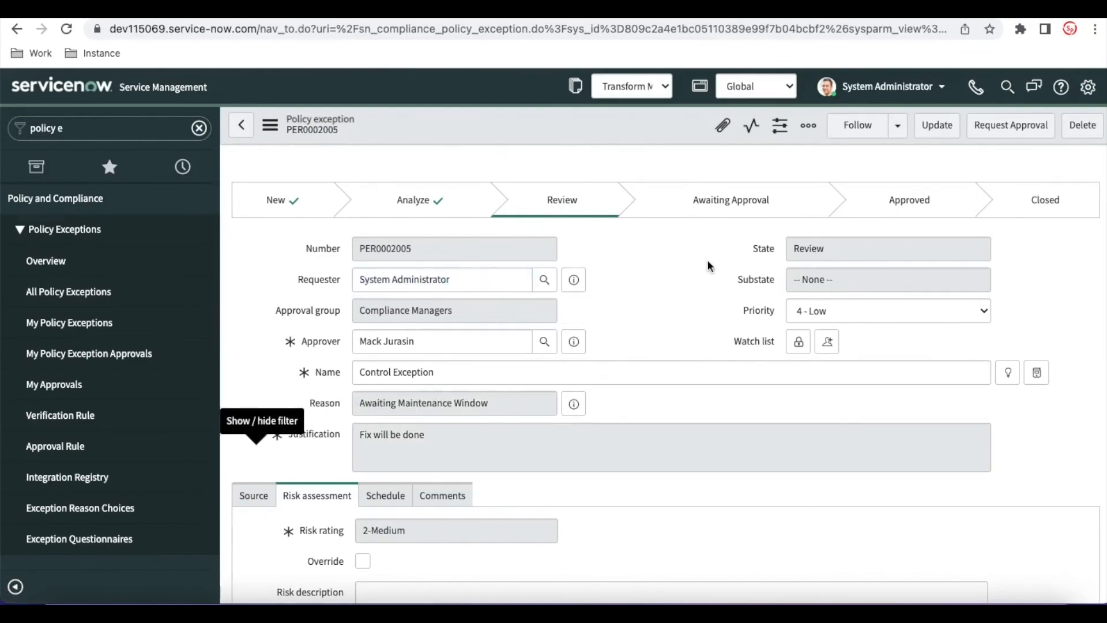
{"action": "scroll", "coordinate": [707, 259], "scroll_direction": "down", "scroll_amount": 2}
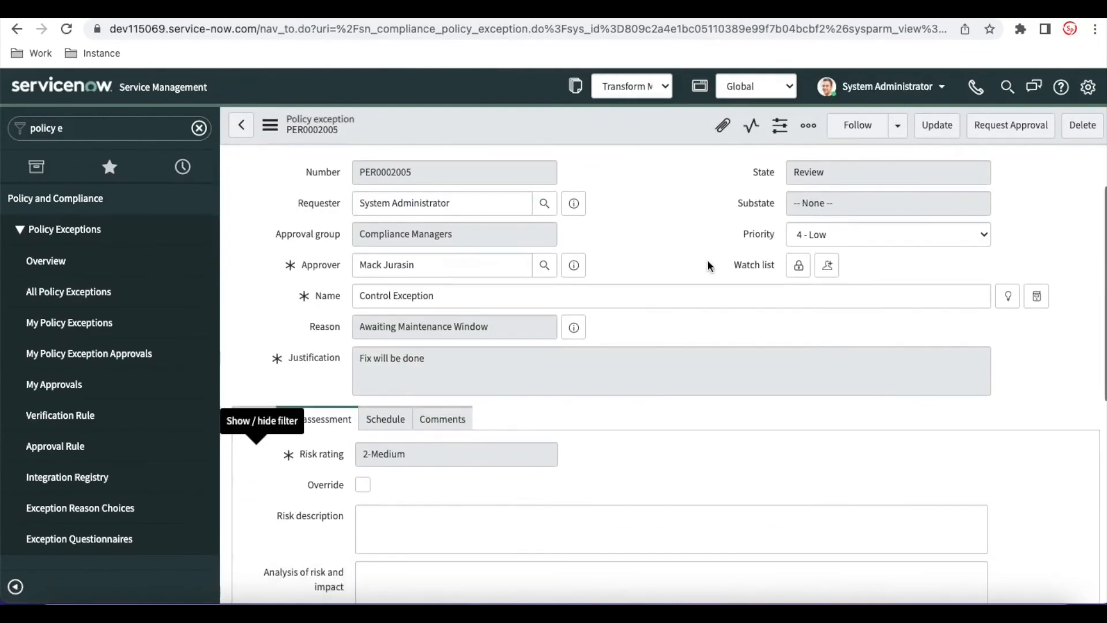
{"action": "left_click", "coordinate": [1006, 127]}
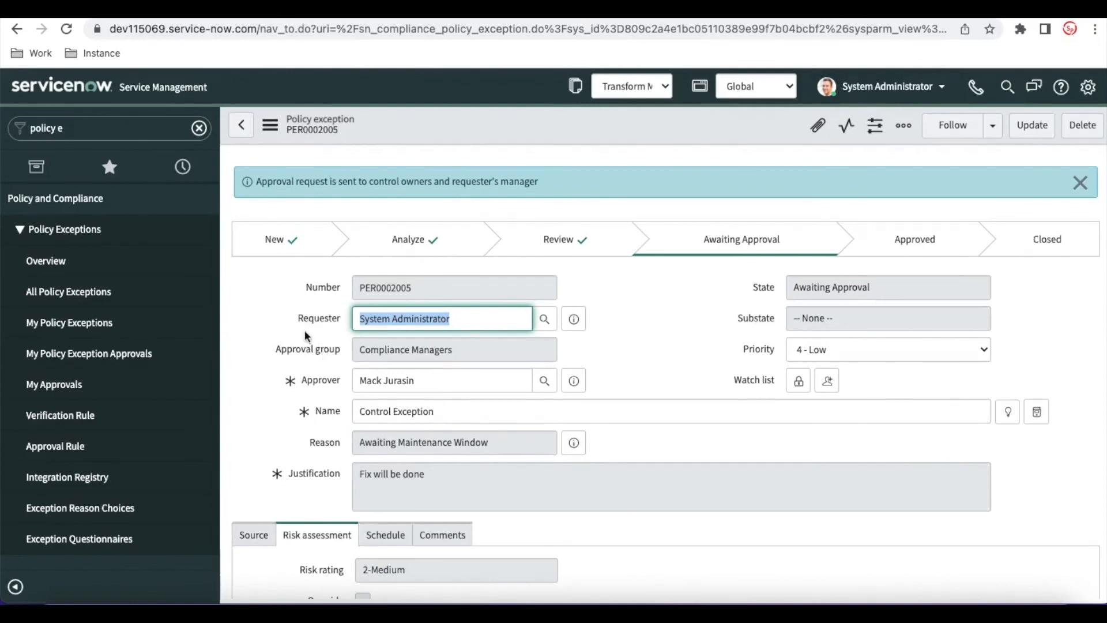
Show the exception's approval requests and compare the second approver with the owner on the Customer Support control record
{"action": "scroll", "coordinate": [687, 365], "scroll_direction": "down", "scroll_amount": 10}
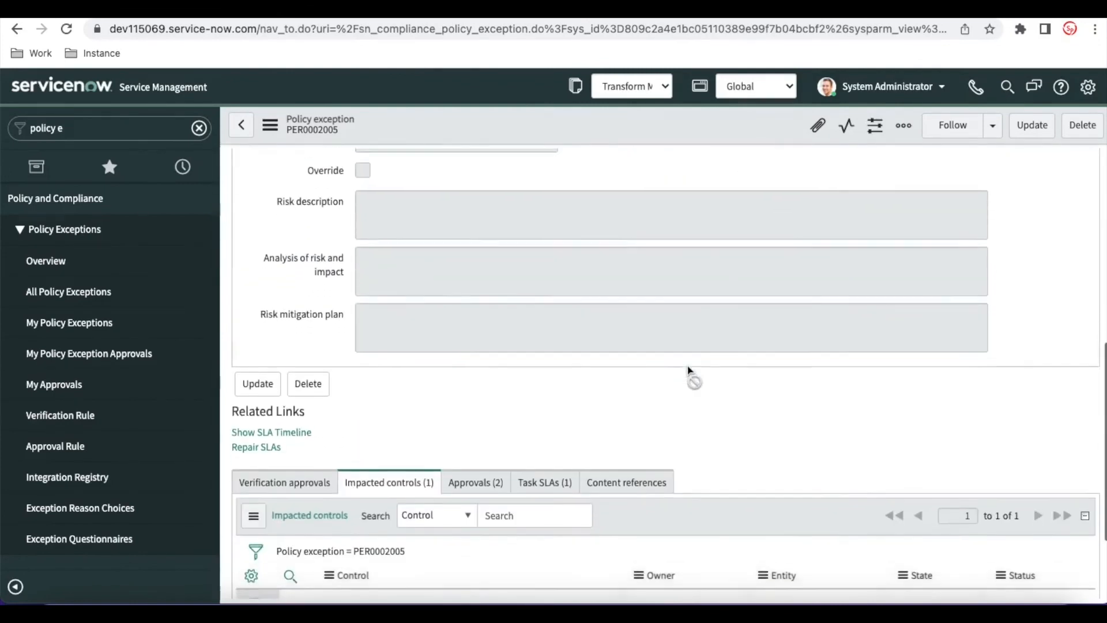
{"action": "scroll", "coordinate": [710, 232], "scroll_direction": "up", "scroll_amount": 10}
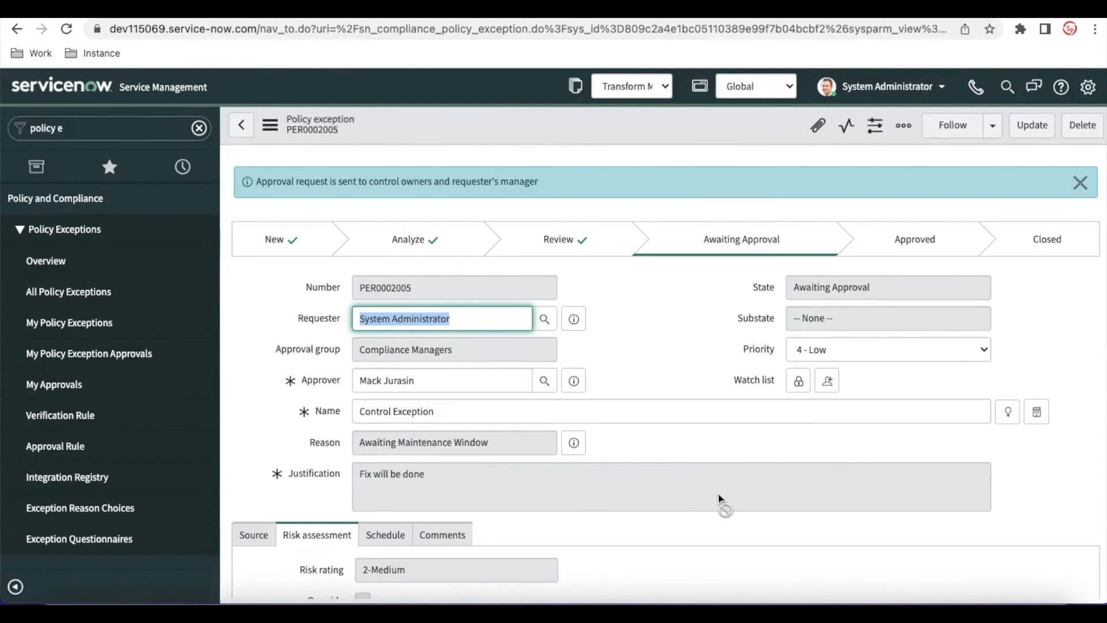
{"action": "scroll", "coordinate": [719, 502], "scroll_direction": "down", "scroll_amount": 10}
{"action": "left_click", "coordinate": [480, 359]}
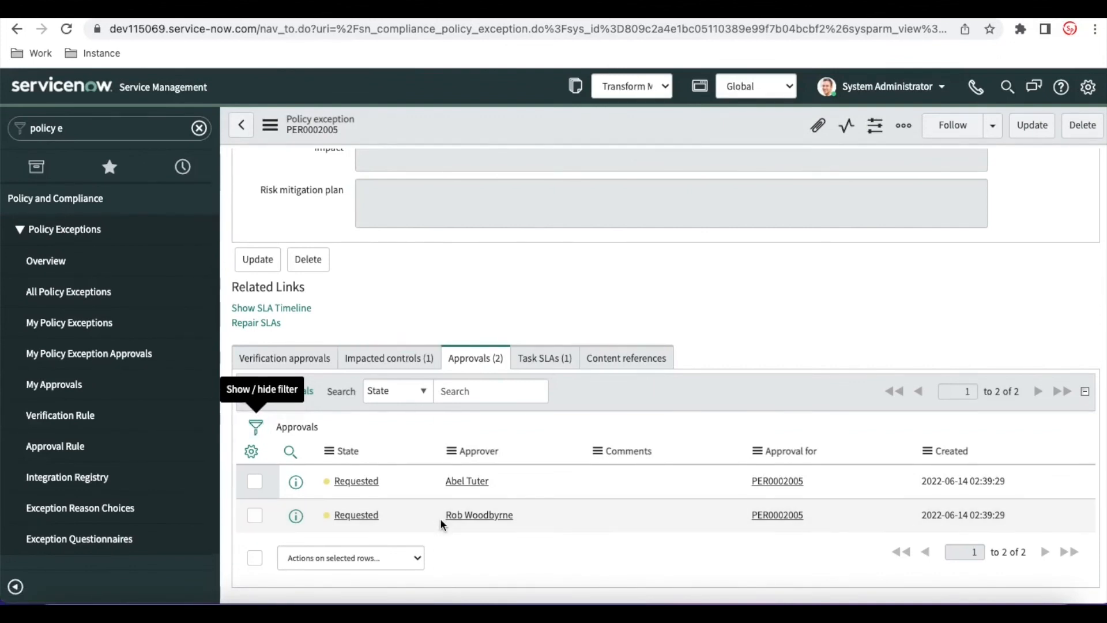
{"action": "left_click_drag", "start_coordinate": [441, 517], "coordinate": [537, 518]}
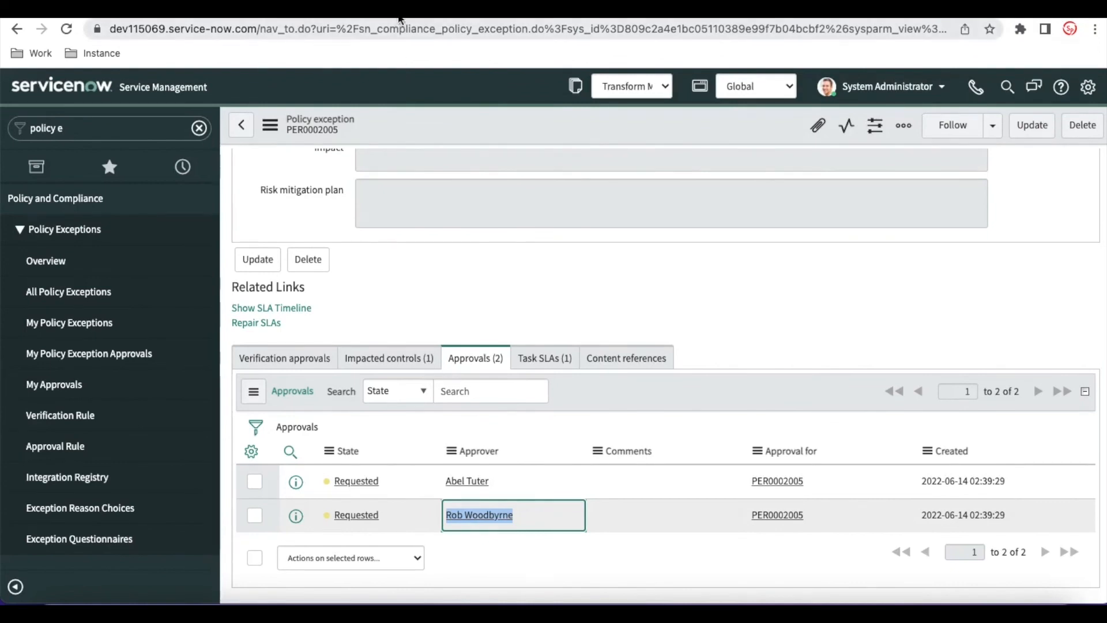
{"action": "left_click", "coordinate": [401, 10]}
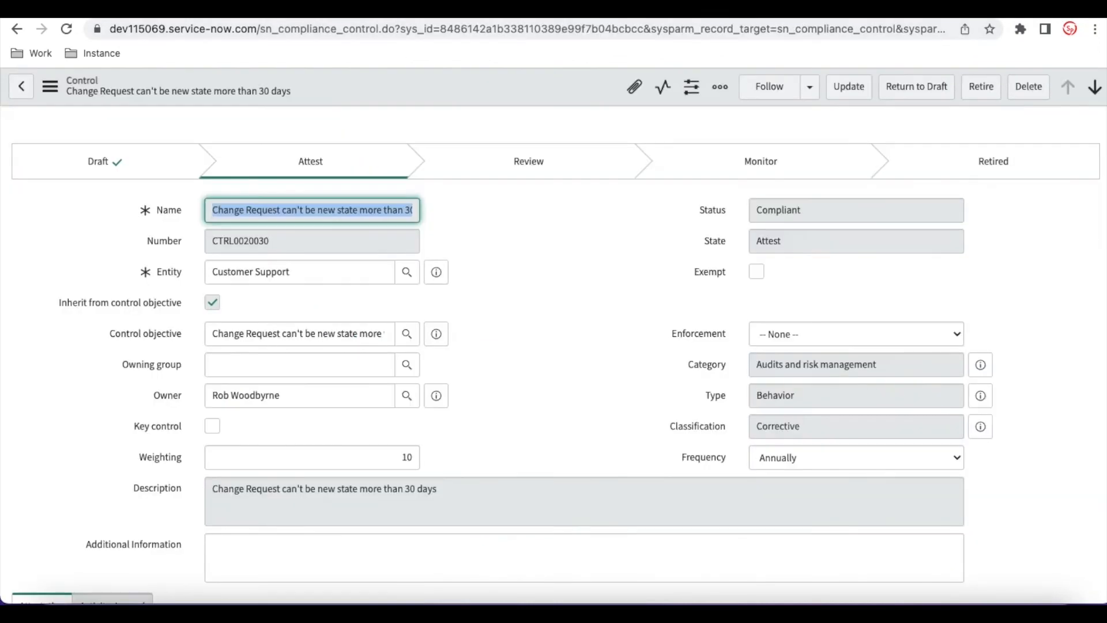
{"action": "left_click", "coordinate": [282, 398]}
{"action": "left_click_drag", "start_coordinate": [221, 400], "coordinate": [204, 402]}
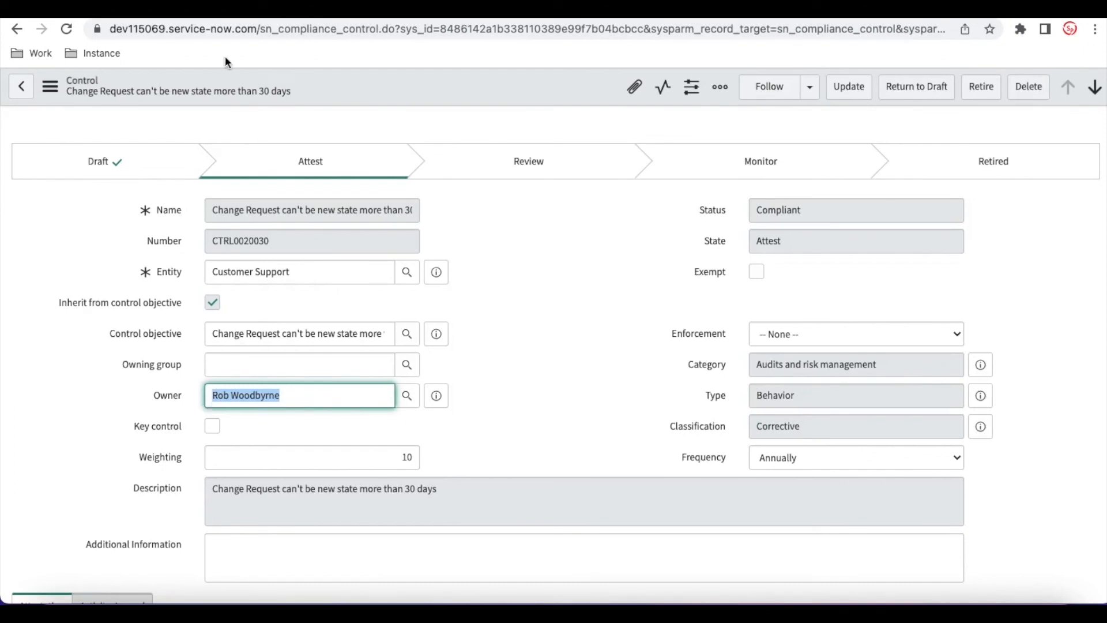
{"action": "left_click", "coordinate": [211, 11]}
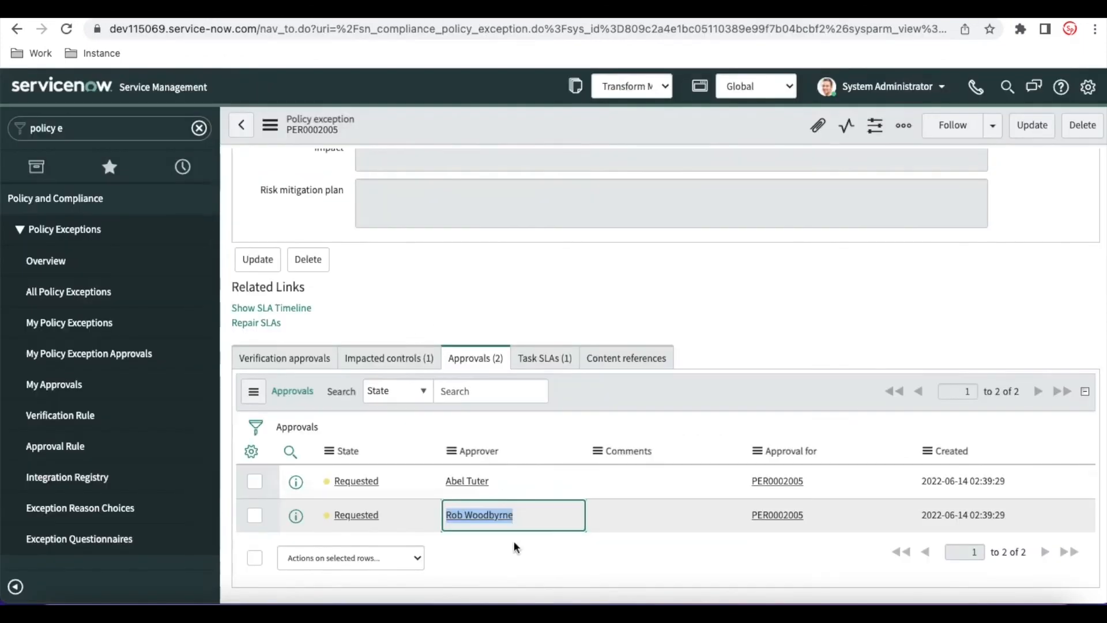
Approve both requested approvals of the policy exception, one after the other
{"action": "right_click", "coordinate": [485, 484]}
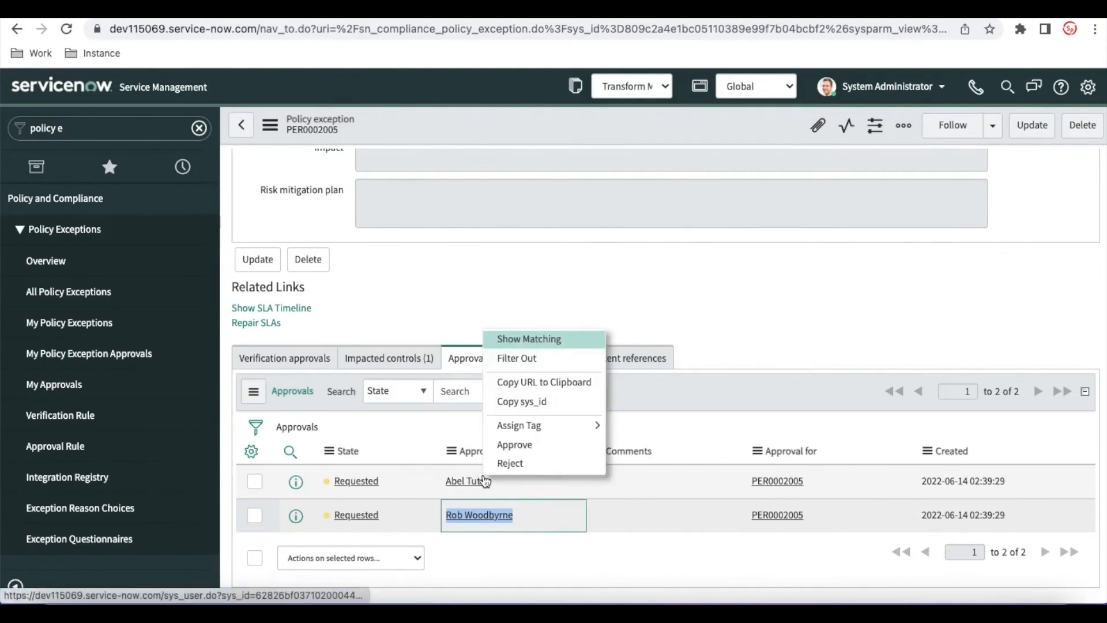
{"action": "left_click", "coordinate": [512, 448]}
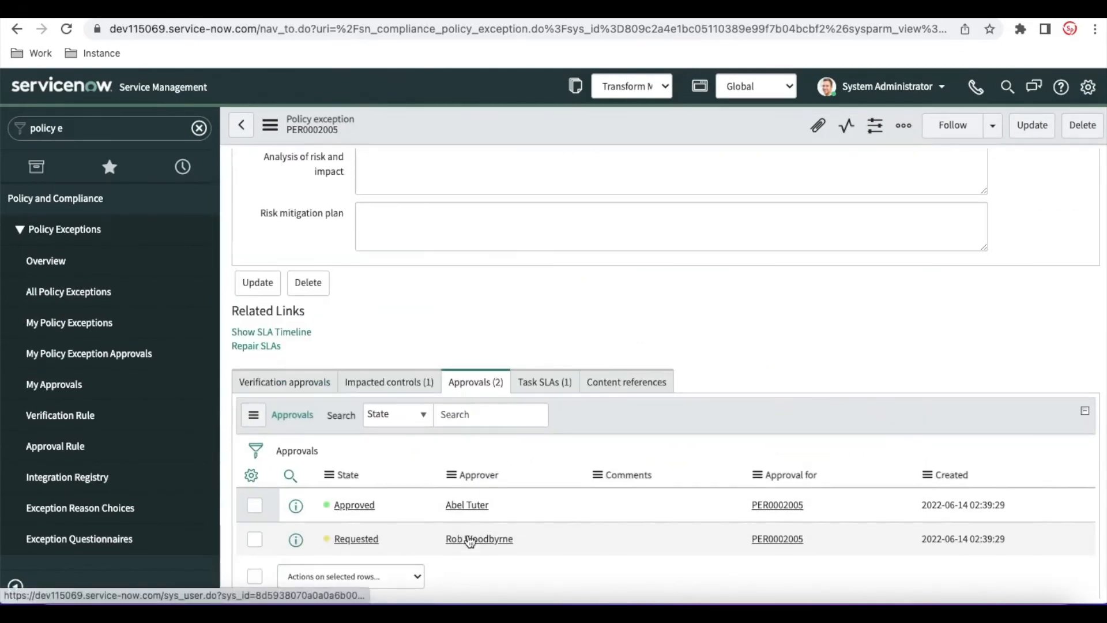
{"action": "right_click", "coordinate": [469, 539]}
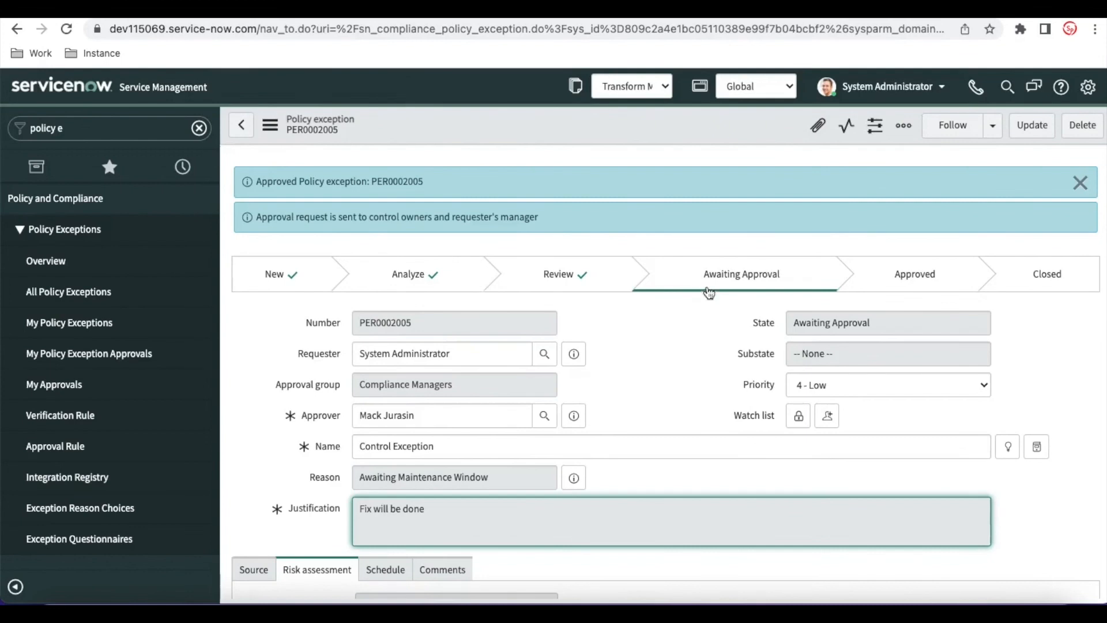
{"action": "scroll", "coordinate": [672, 413], "scroll_direction": "down", "scroll_amount": 10}
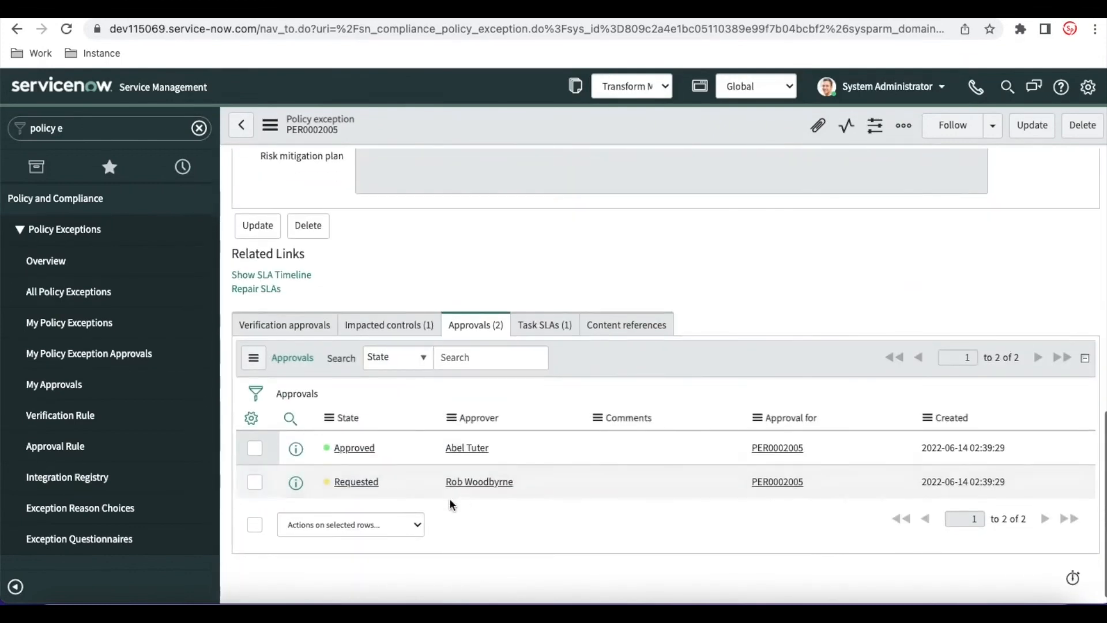
{"action": "right_click", "coordinate": [464, 481]}
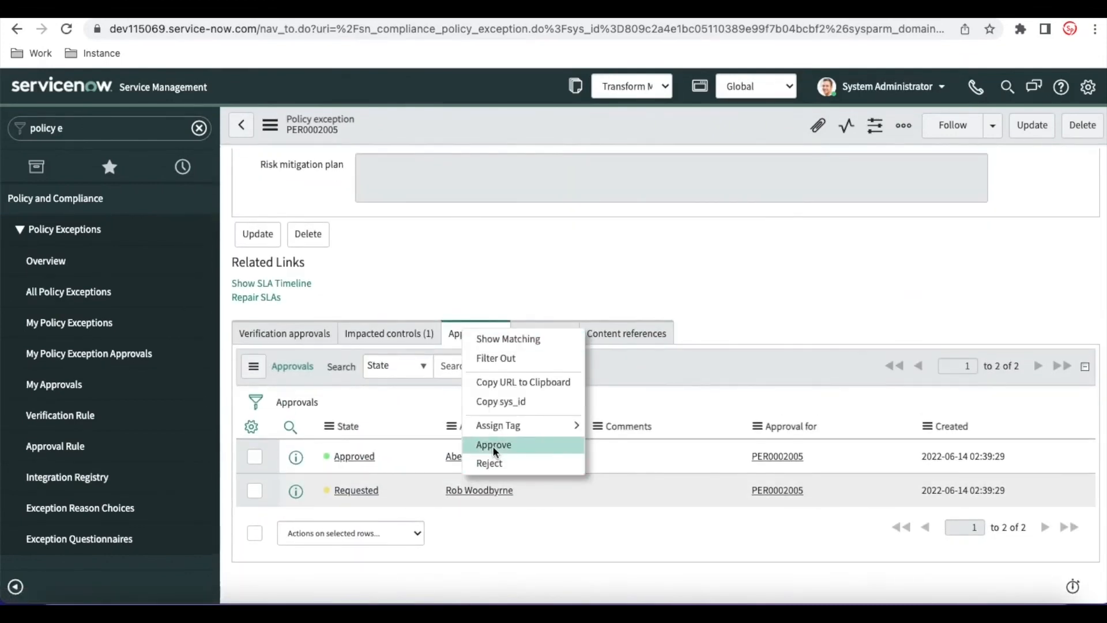
{"action": "left_click", "coordinate": [703, 341]}
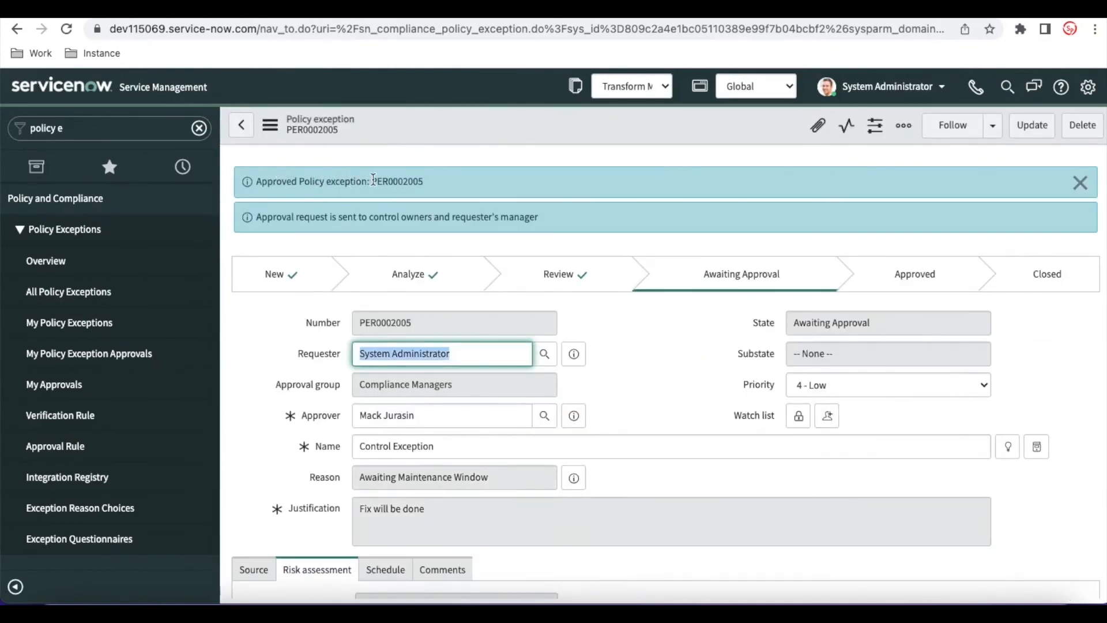
Reload the policy exception and review its state, validity schedule, approvals and impacted controls
{"action": "scroll", "coordinate": [596, 255], "scroll_direction": "down", "scroll_amount": 10}
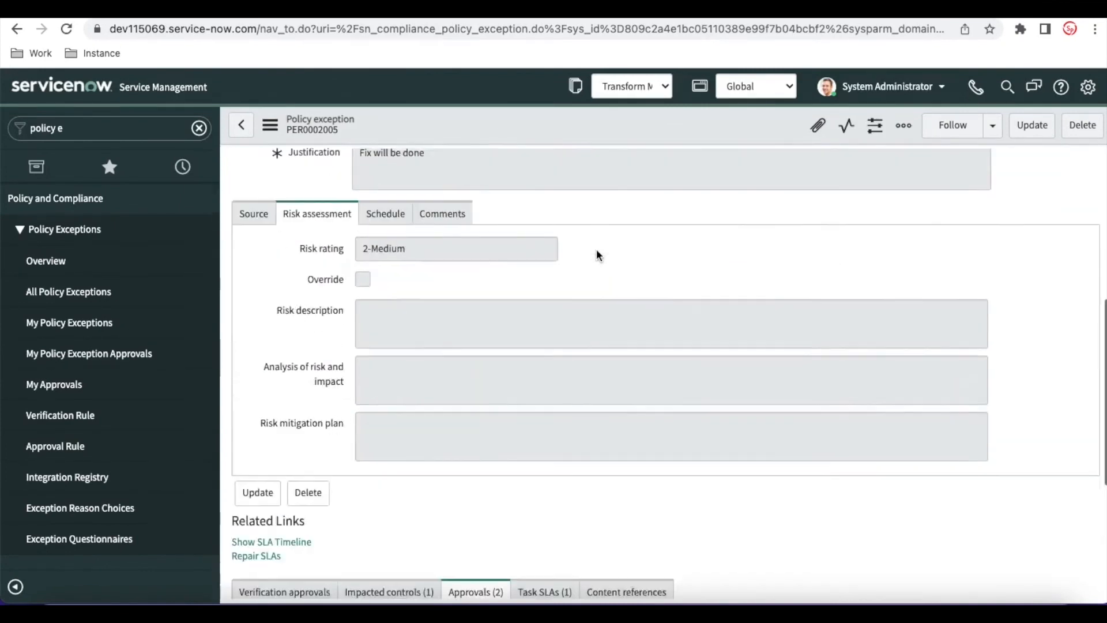
{"action": "scroll", "coordinate": [897, 321], "scroll_direction": "up", "scroll_amount": 10}
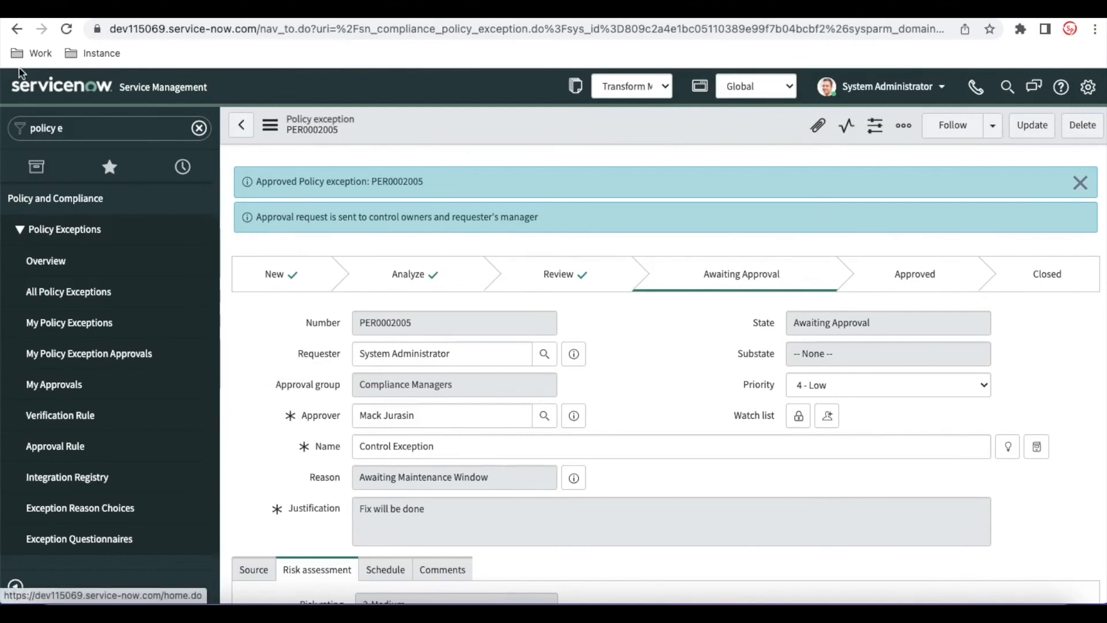
{"action": "left_click", "coordinate": [67, 37]}
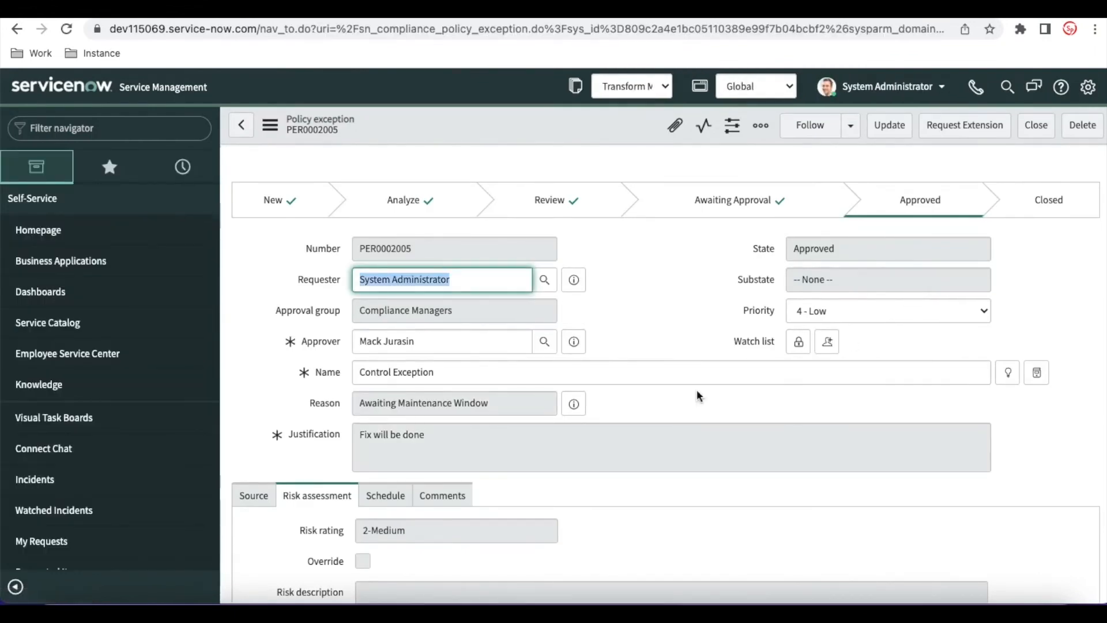
{"action": "scroll", "coordinate": [676, 398], "scroll_direction": "down", "scroll_amount": 2}
{"action": "left_click", "coordinate": [371, 404]}
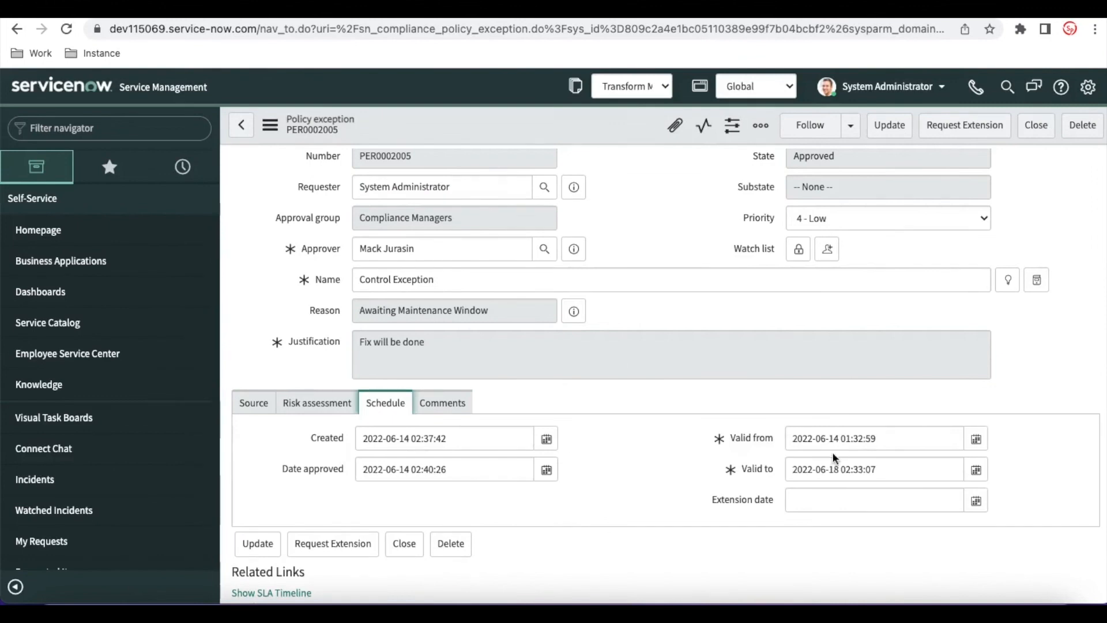
{"action": "scroll", "coordinate": [694, 349], "scroll_direction": "up", "scroll_amount": 2}
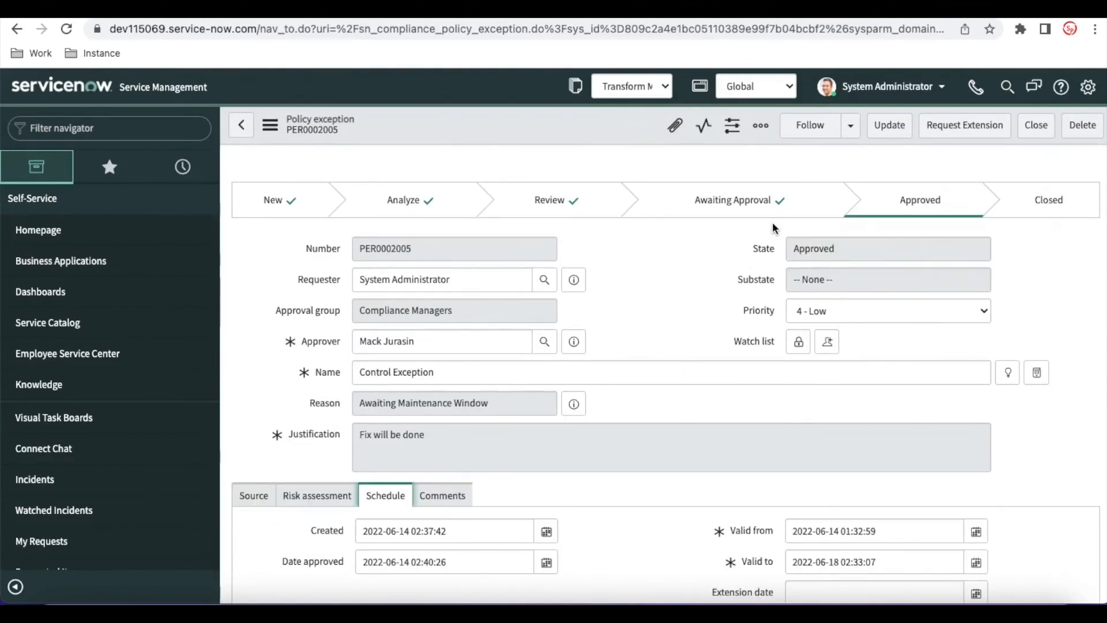
{"action": "scroll", "coordinate": [773, 227], "scroll_direction": "down", "scroll_amount": 7}
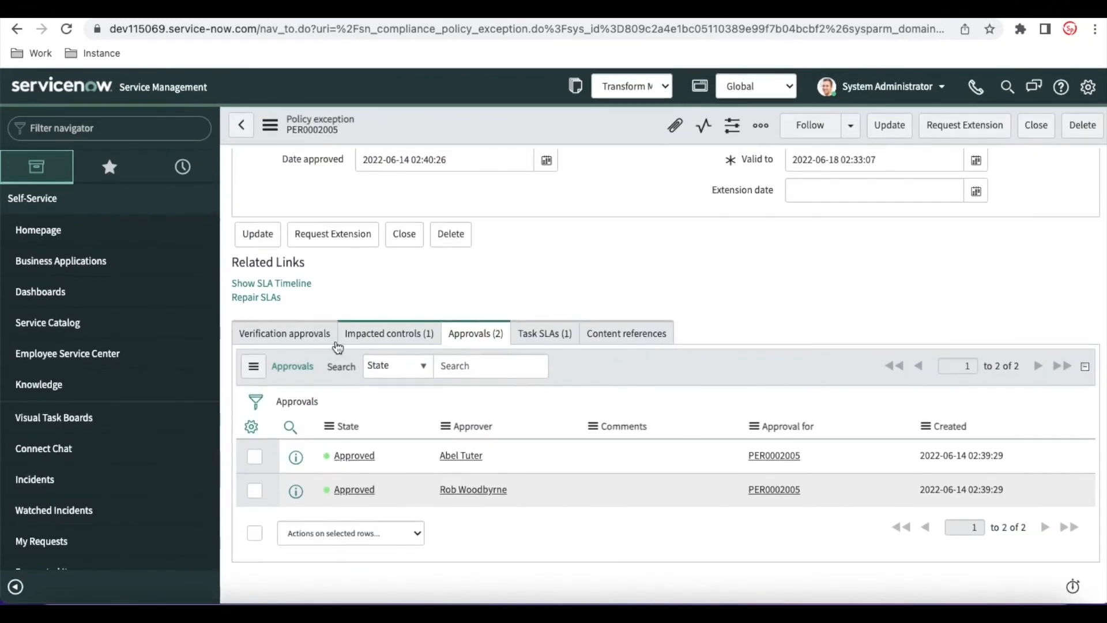
{"action": "left_click", "coordinate": [370, 344]}
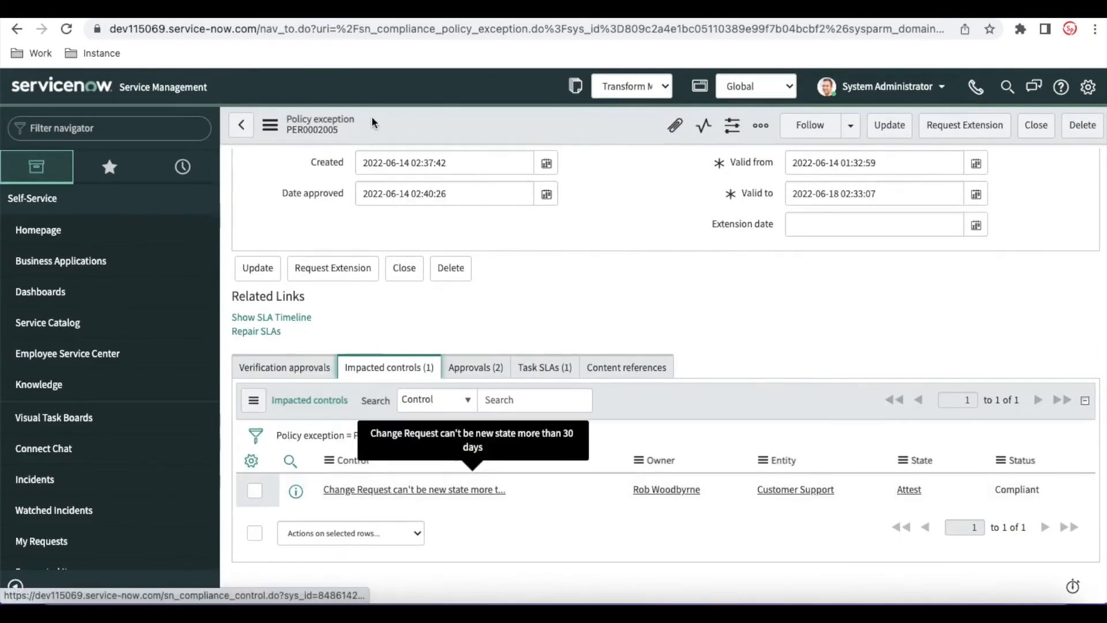
Switch to the Customer Support control's record and check its Exempt setting
{"action": "left_click", "coordinate": [374, 15]}
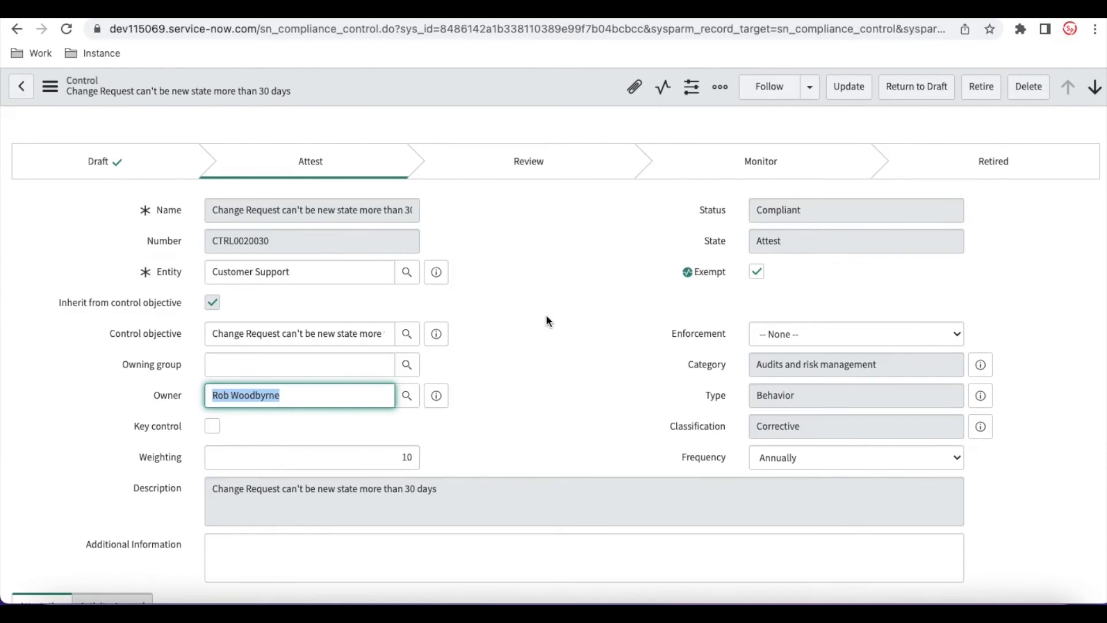
{"action": "scroll", "coordinate": [545, 314], "scroll_direction": "down", "scroll_amount": 10}
{"action": "scroll", "coordinate": [545, 313], "scroll_direction": "up", "scroll_amount": 9}
{"action": "scroll", "coordinate": [545, 313], "scroll_direction": "up", "scroll_amount": 2}
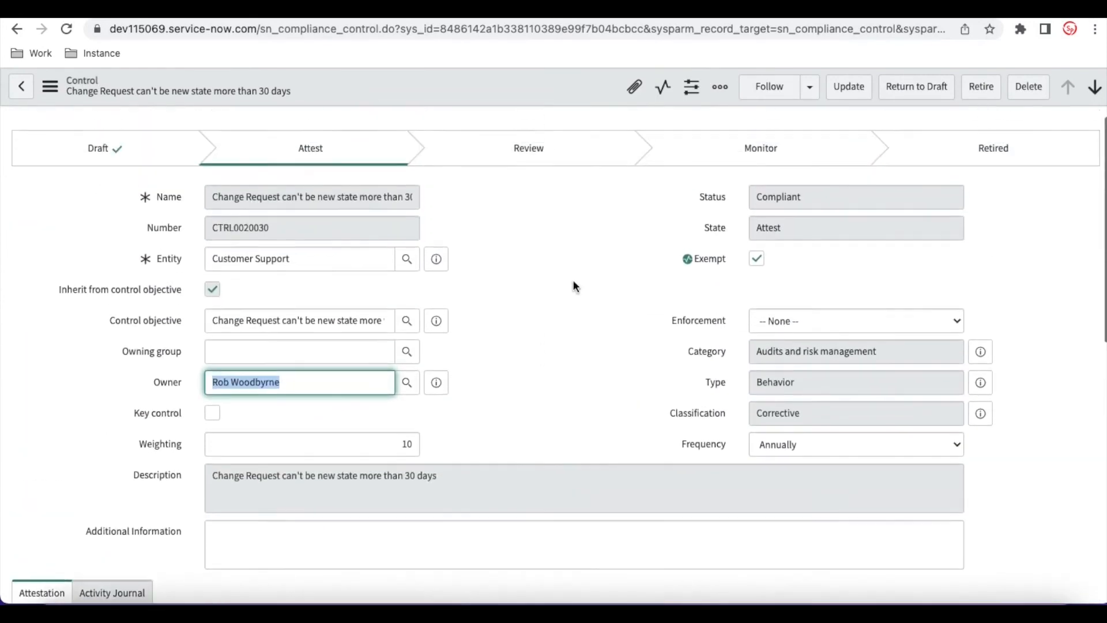
{"action": "mouse_move", "coordinate": [692, 265]}
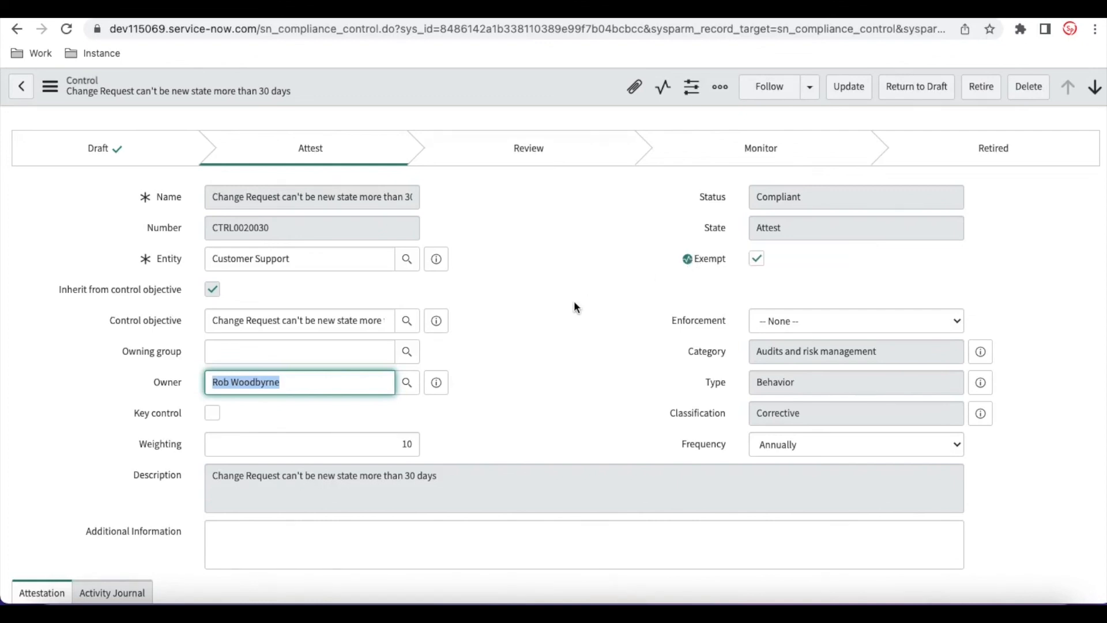
Execute the Change Monitor indicator again and refresh its list of indicator results
{"action": "scroll", "coordinate": [574, 301], "scroll_direction": "down", "scroll_amount": 10}
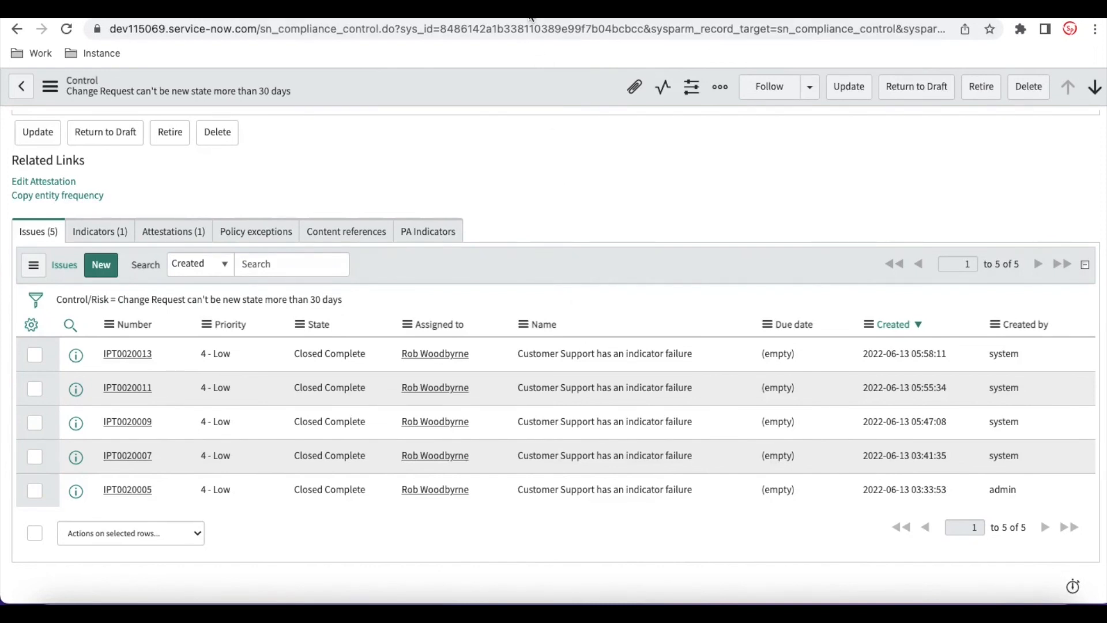
{"action": "left_click", "coordinate": [531, 18]}
{"action": "left_click", "coordinate": [945, 91]}
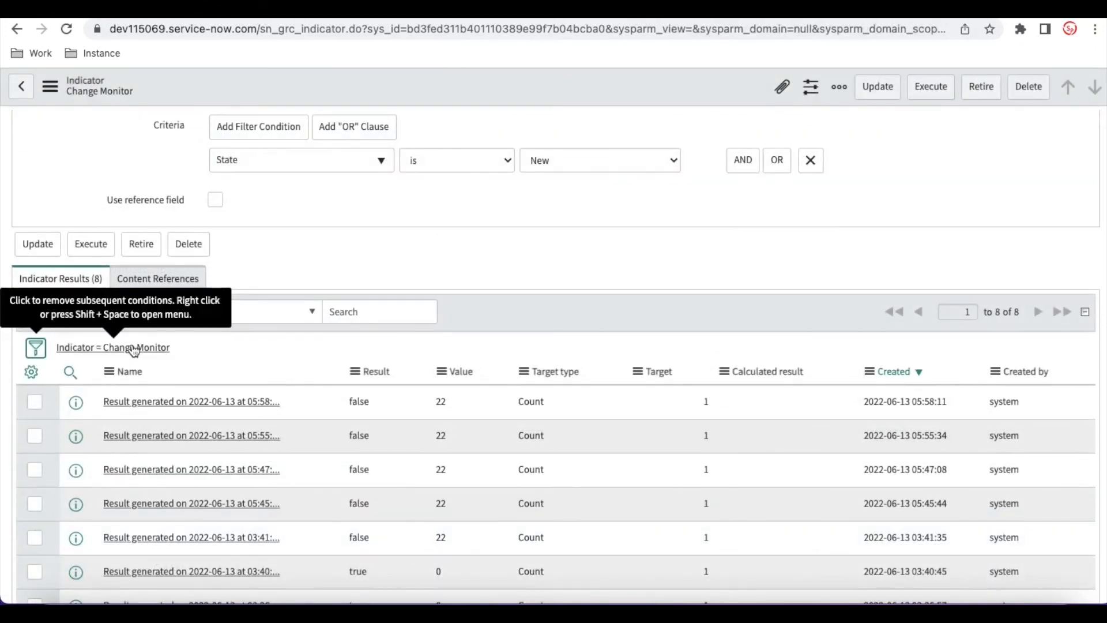
{"action": "left_click", "coordinate": [134, 348]}
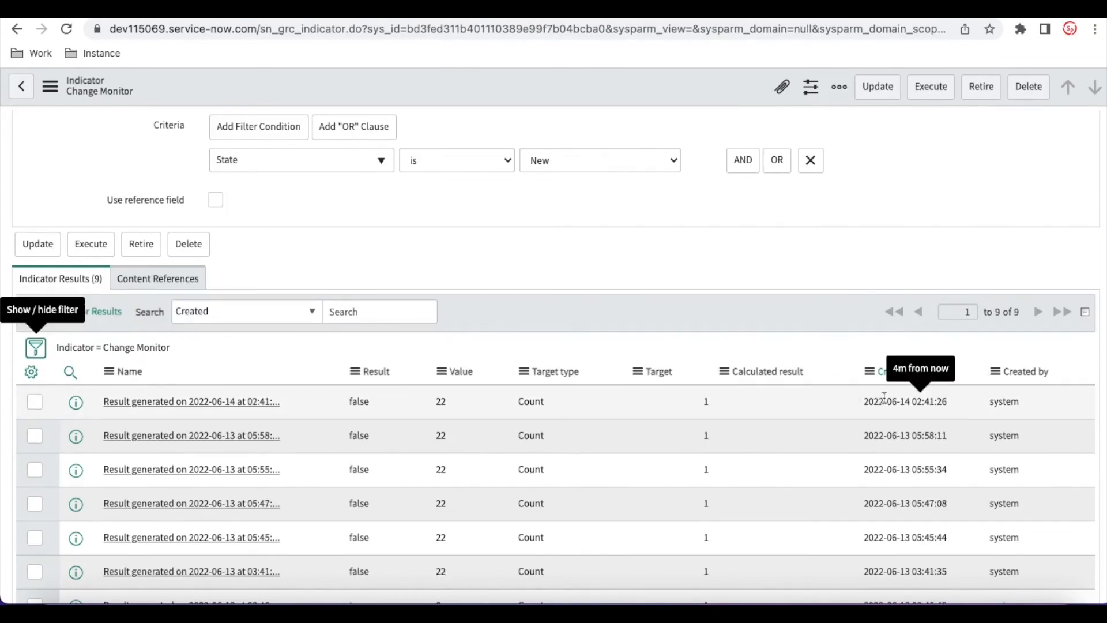
{"action": "scroll", "coordinate": [752, 302], "scroll_direction": "up", "scroll_amount": 10}
Return to the Customer Support control record, refresh its issues list and check when the newest issue was created
{"action": "left_click", "coordinate": [366, 12]}
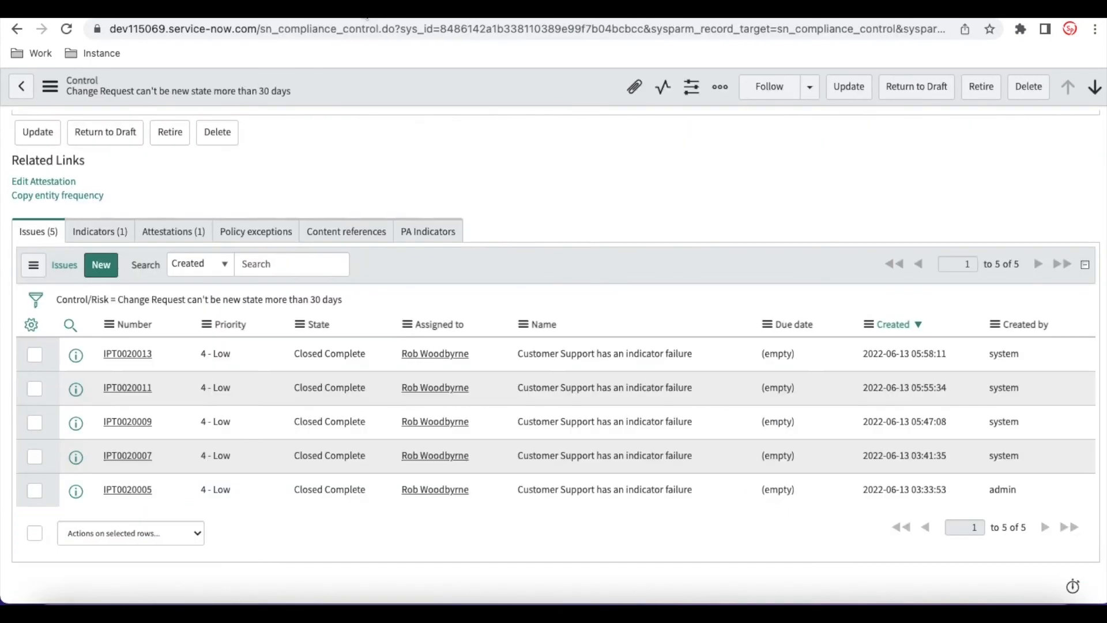
{"action": "scroll", "coordinate": [311, 188], "scroll_direction": "up", "scroll_amount": 1}
{"action": "left_click", "coordinate": [211, 335]}
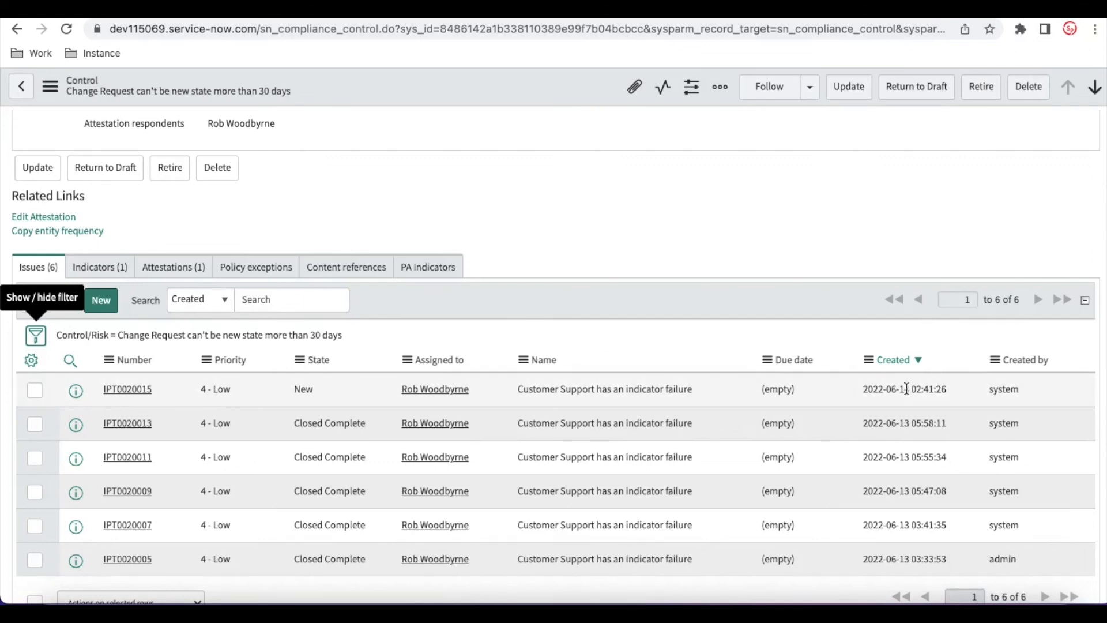
{"action": "mouse_move", "coordinate": [906, 389]}
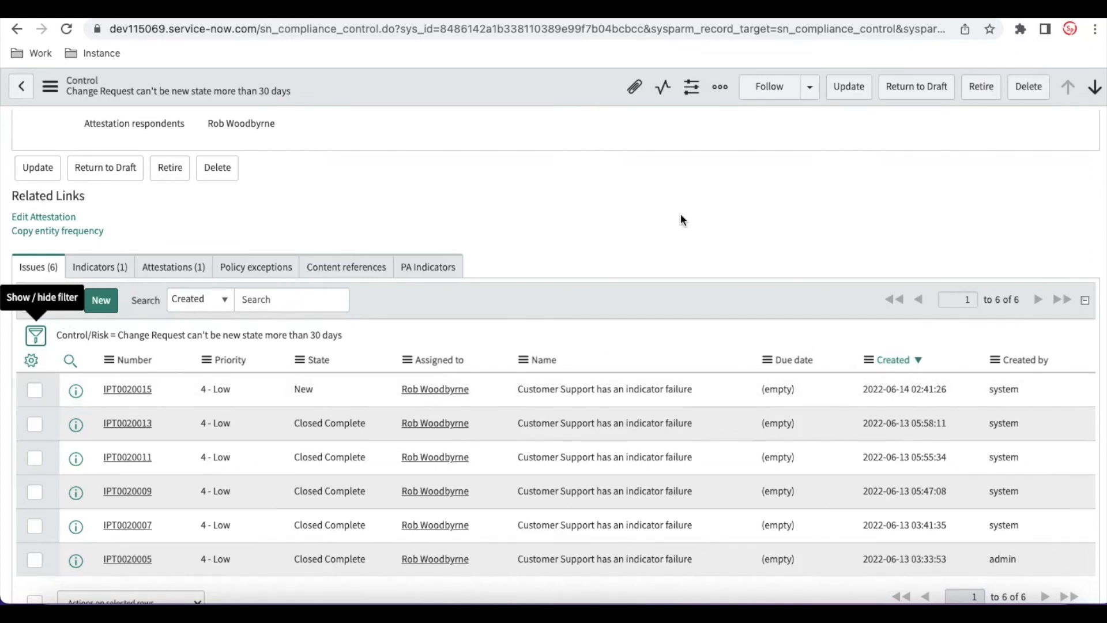
Compare the control's Status and Exempt fields with its issues, and check the state and validity of its policy exception
{"action": "scroll", "coordinate": [680, 215], "scroll_direction": "up", "scroll_amount": 10}
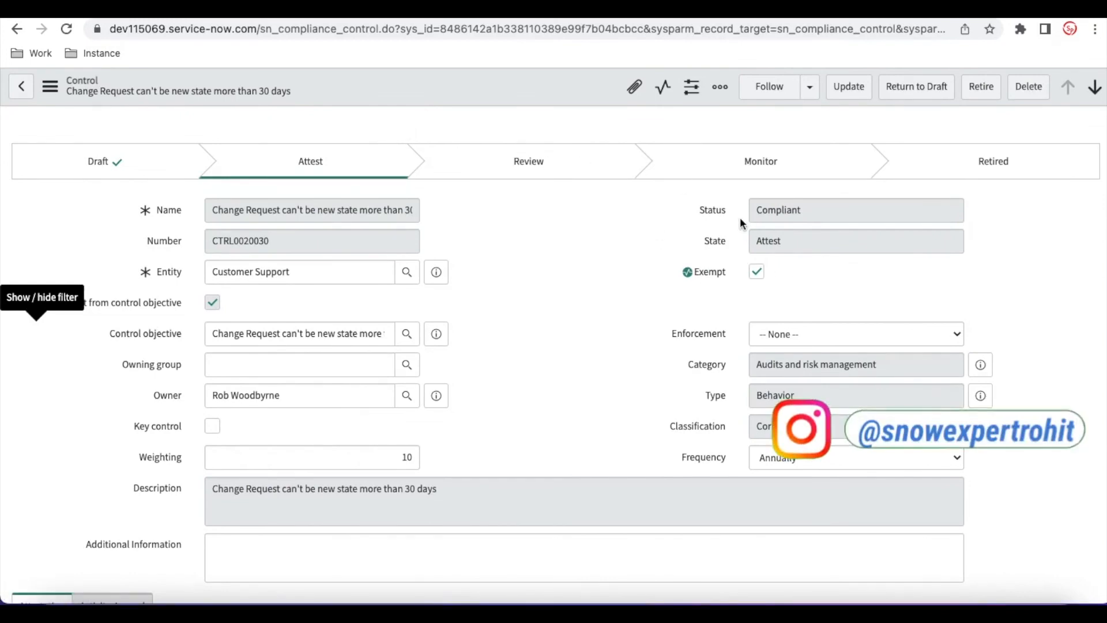
{"action": "scroll", "coordinate": [646, 371], "scroll_direction": "down", "scroll_amount": 10}
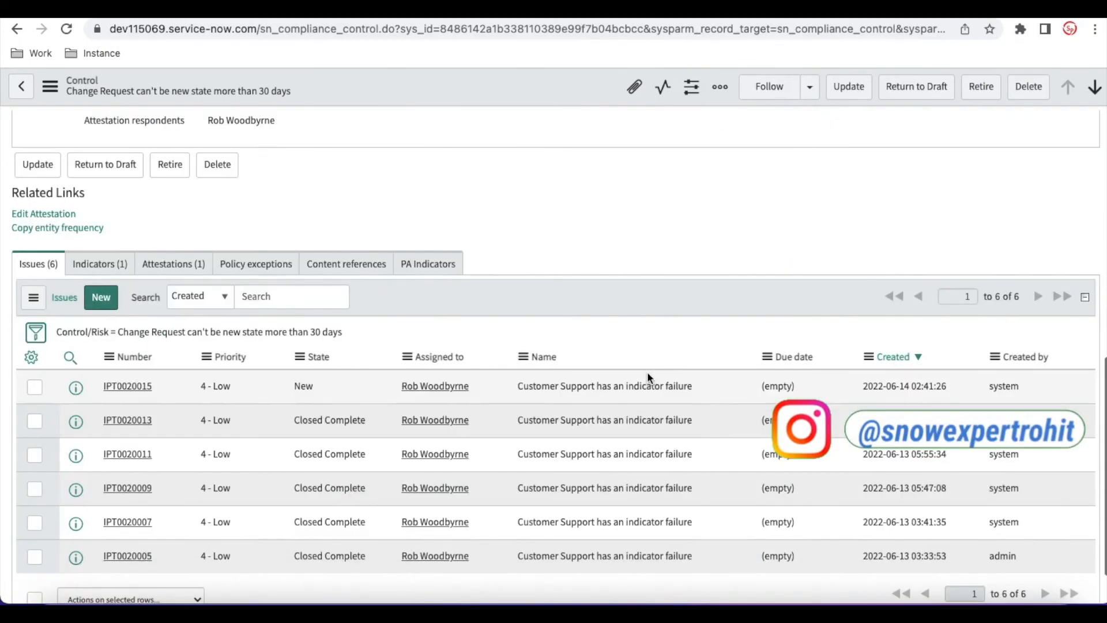
{"action": "scroll", "coordinate": [680, 344], "scroll_direction": "up", "scroll_amount": 10}
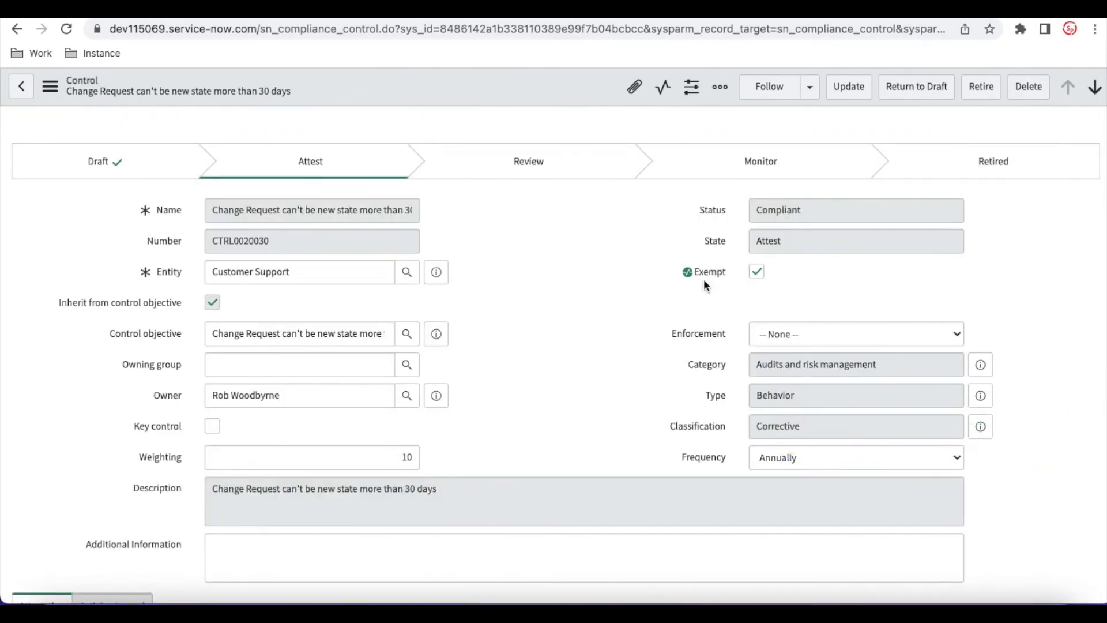
{"action": "scroll", "coordinate": [703, 280], "scroll_direction": "down", "scroll_amount": 10}
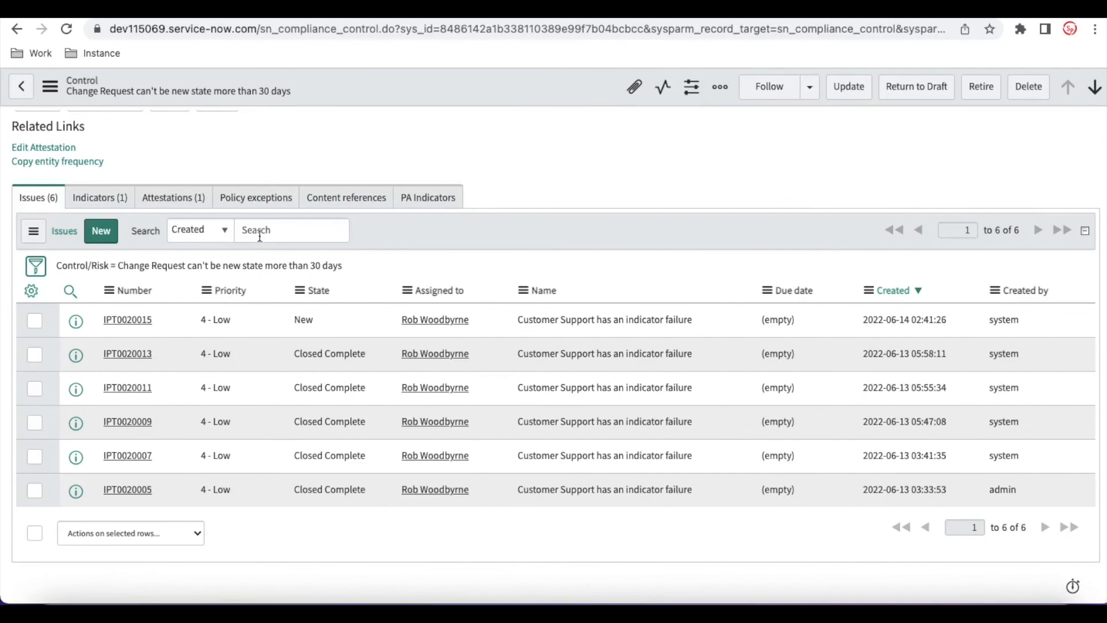
{"action": "left_click", "coordinate": [256, 199]}
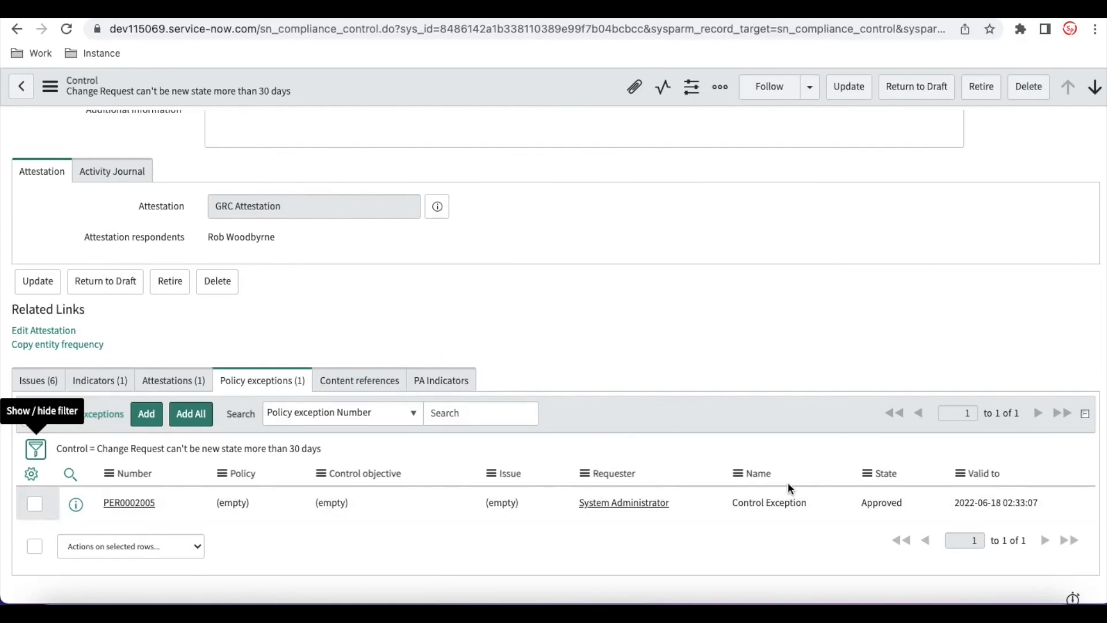
{"action": "scroll", "coordinate": [801, 498], "scroll_direction": "up", "scroll_amount": 8}
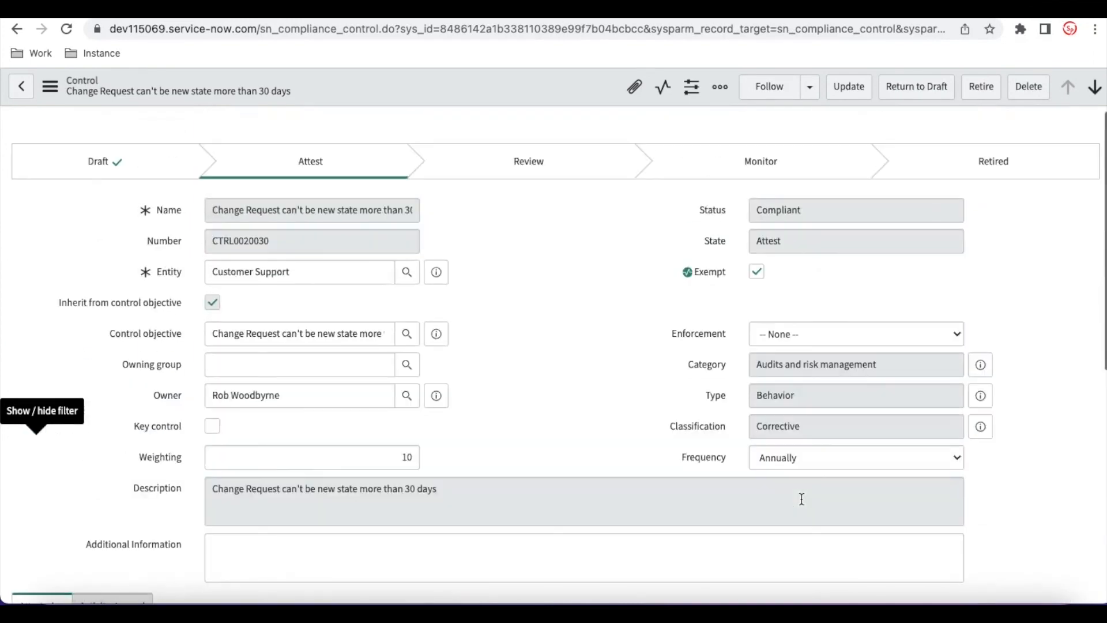